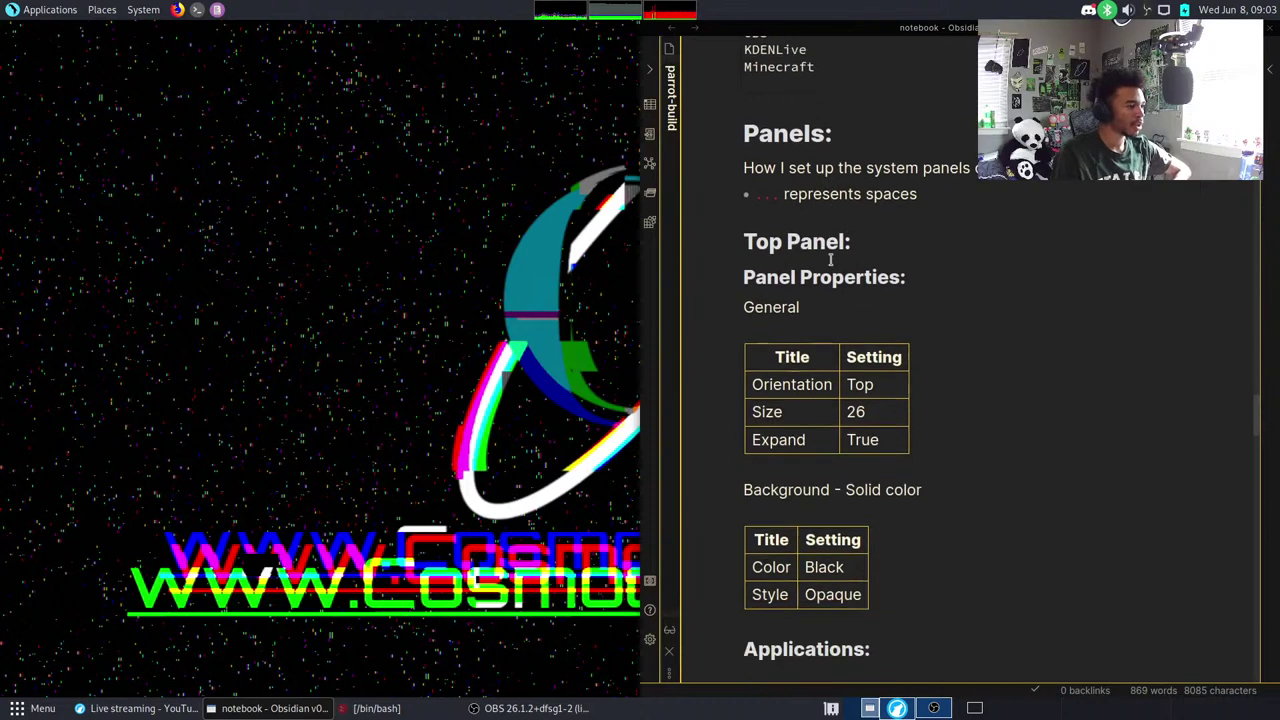
Open the top panel's properties and set its size to 26 pixels, as listed in the build notes.
scroll(903, 185, down, 2)
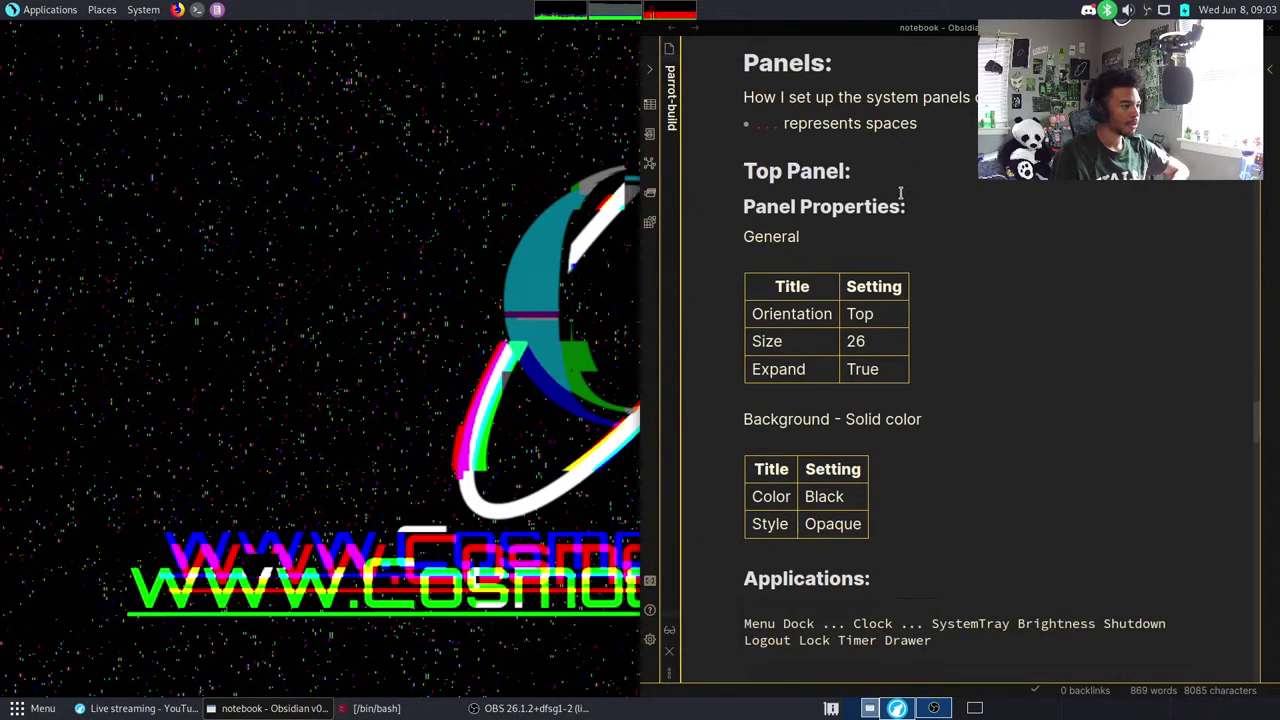
scroll(789, 150, down, 2)
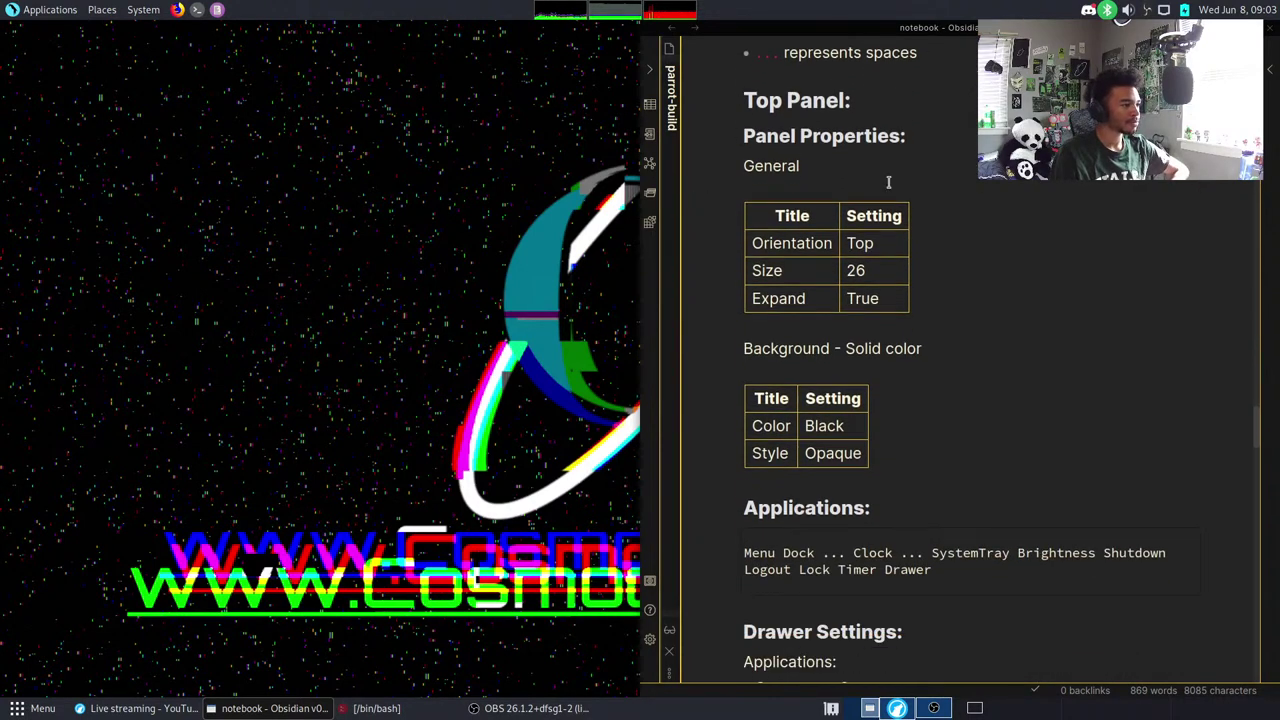
scroll(888, 182, down, 1)
right_click(411, 12)
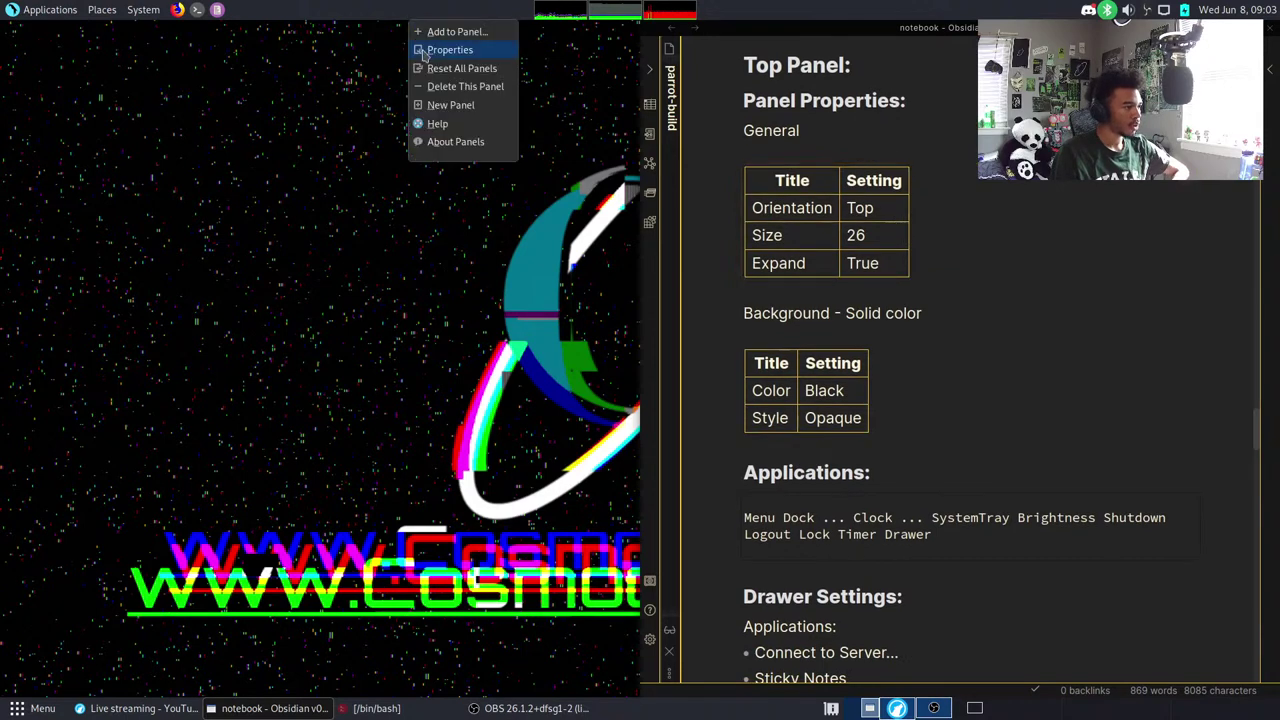
click(424, 53)
drag(609, 239, 297, 170)
click(341, 257)
click(341, 257)
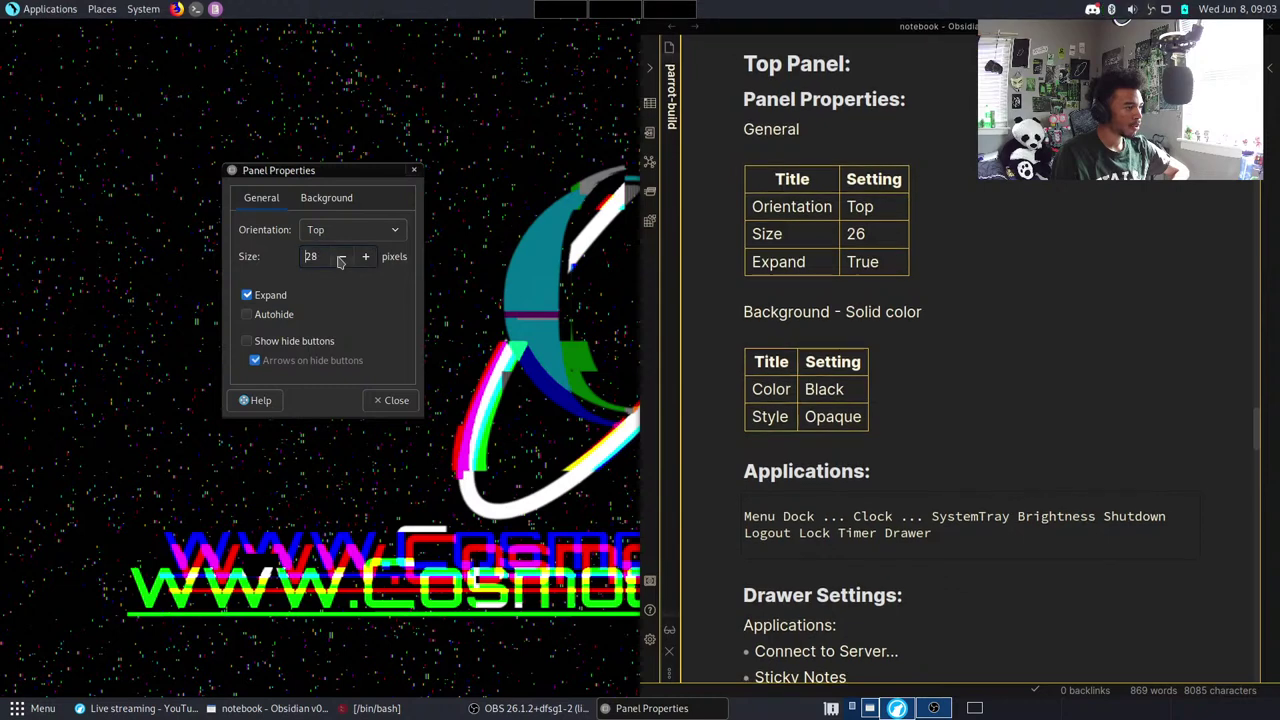
click(341, 257)
click(341, 257)
click(341, 257)
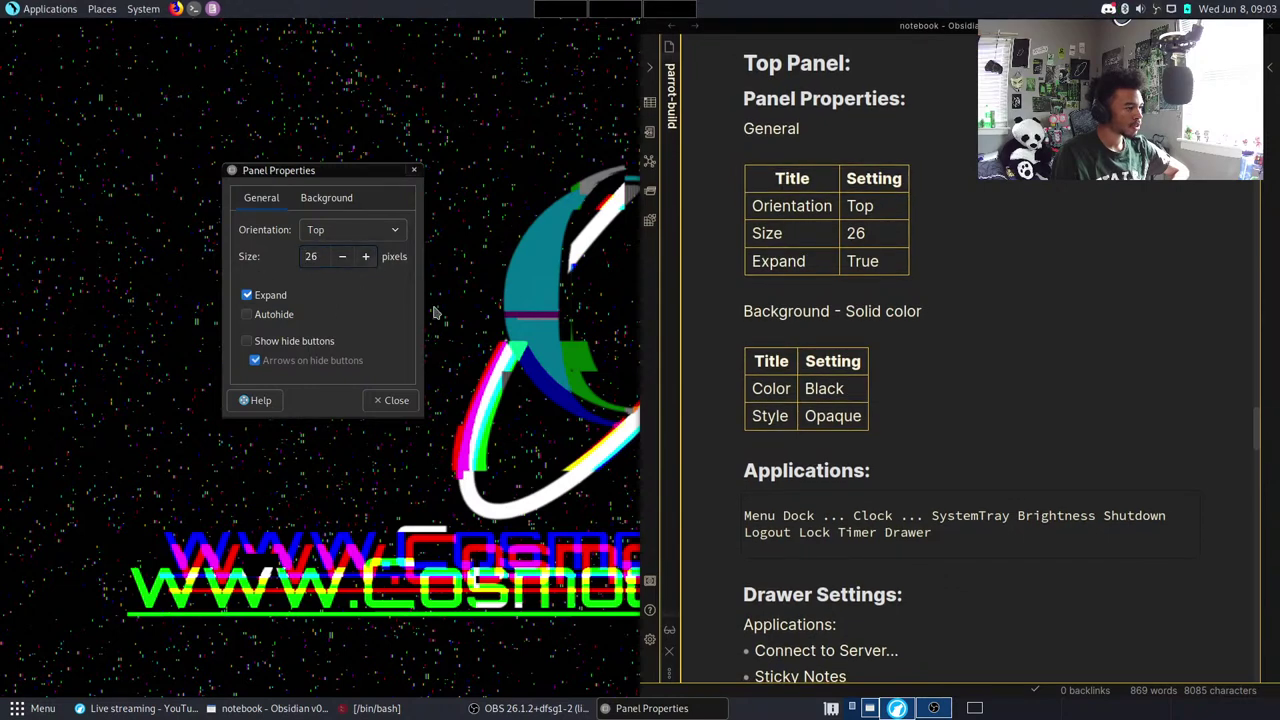
Set the top panel's solid background color to black.
click(326, 198)
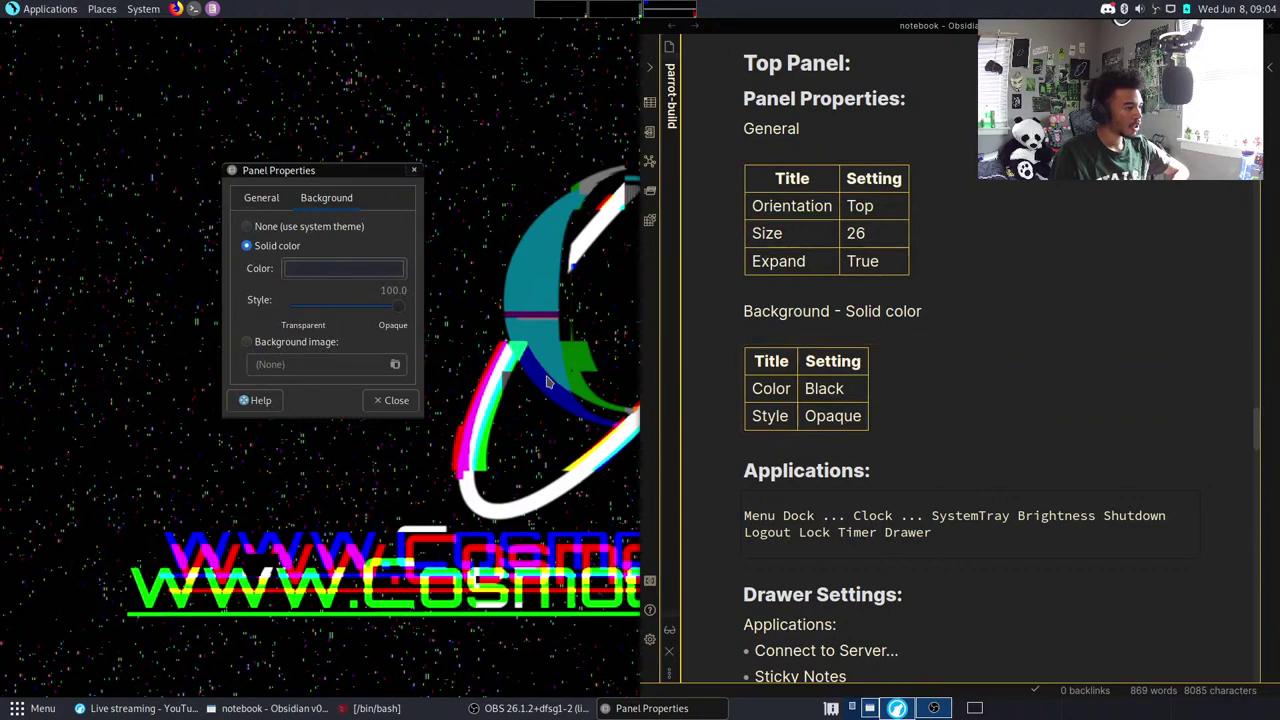
click(336, 274)
click(474, 322)
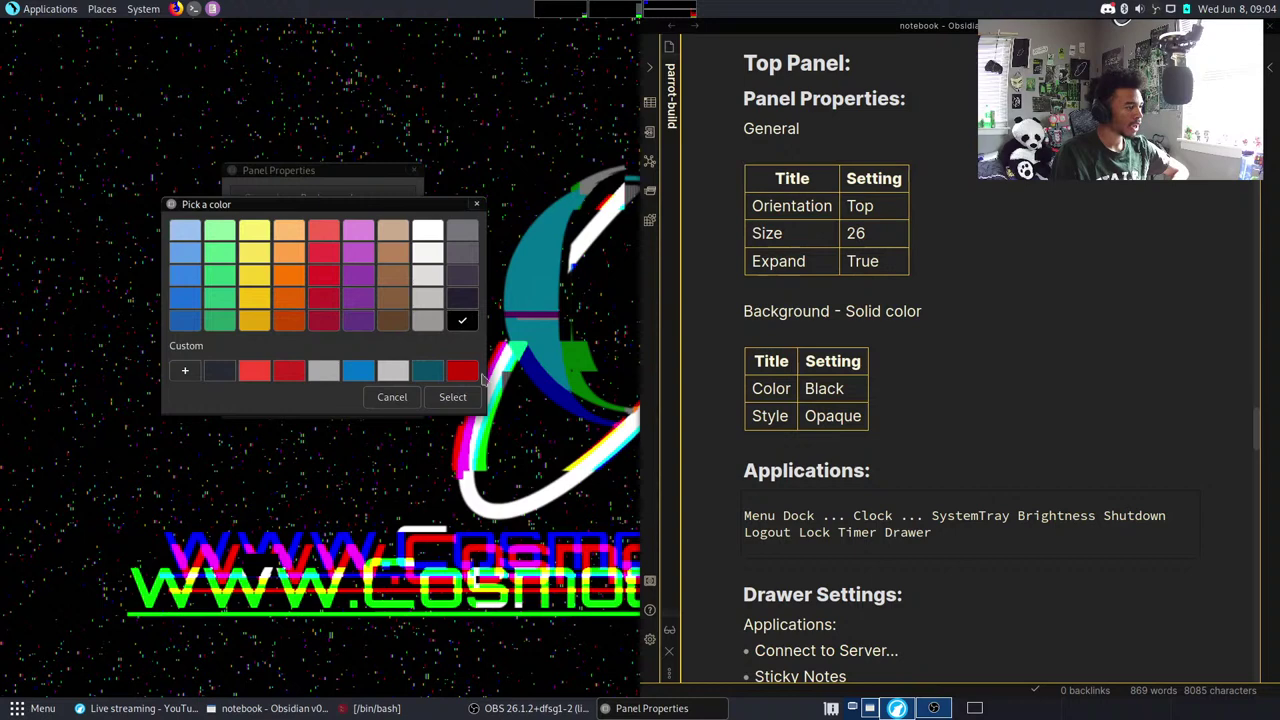
click(470, 399)
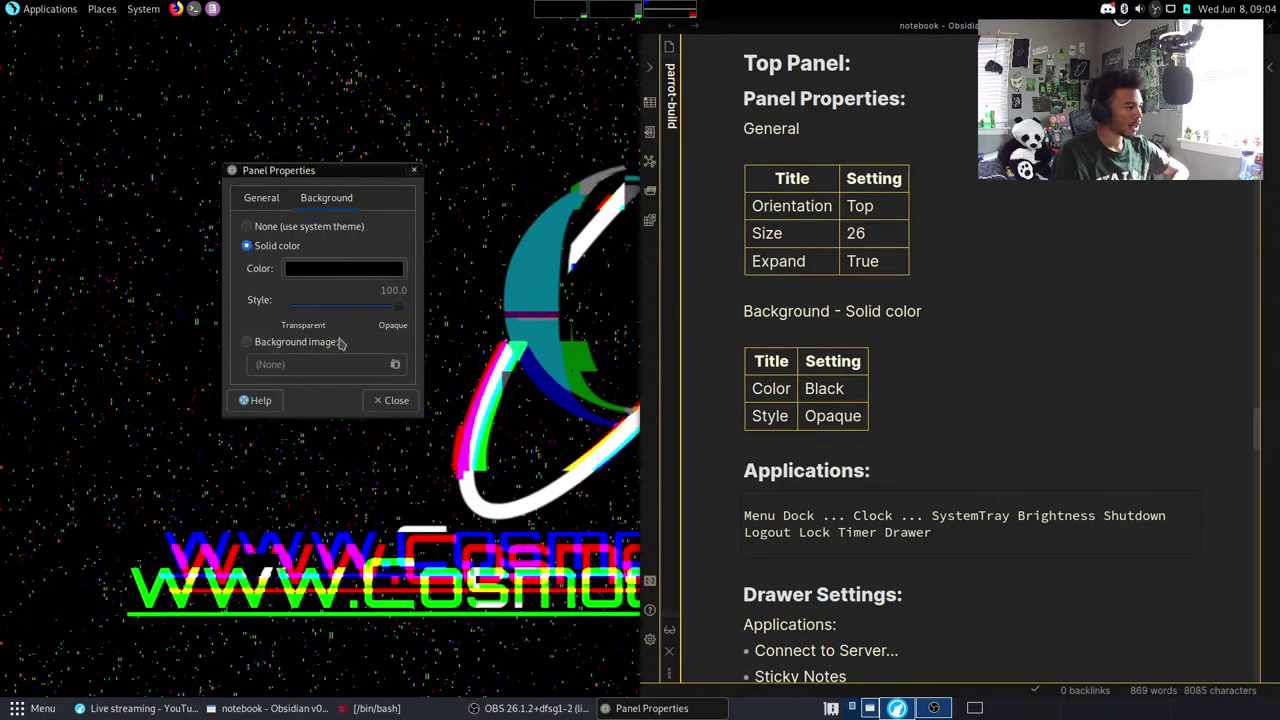
Lower the top panel's background opacity to 75.2 and close the panel properties.
click(376, 312)
scroll(374, 312, up, 3)
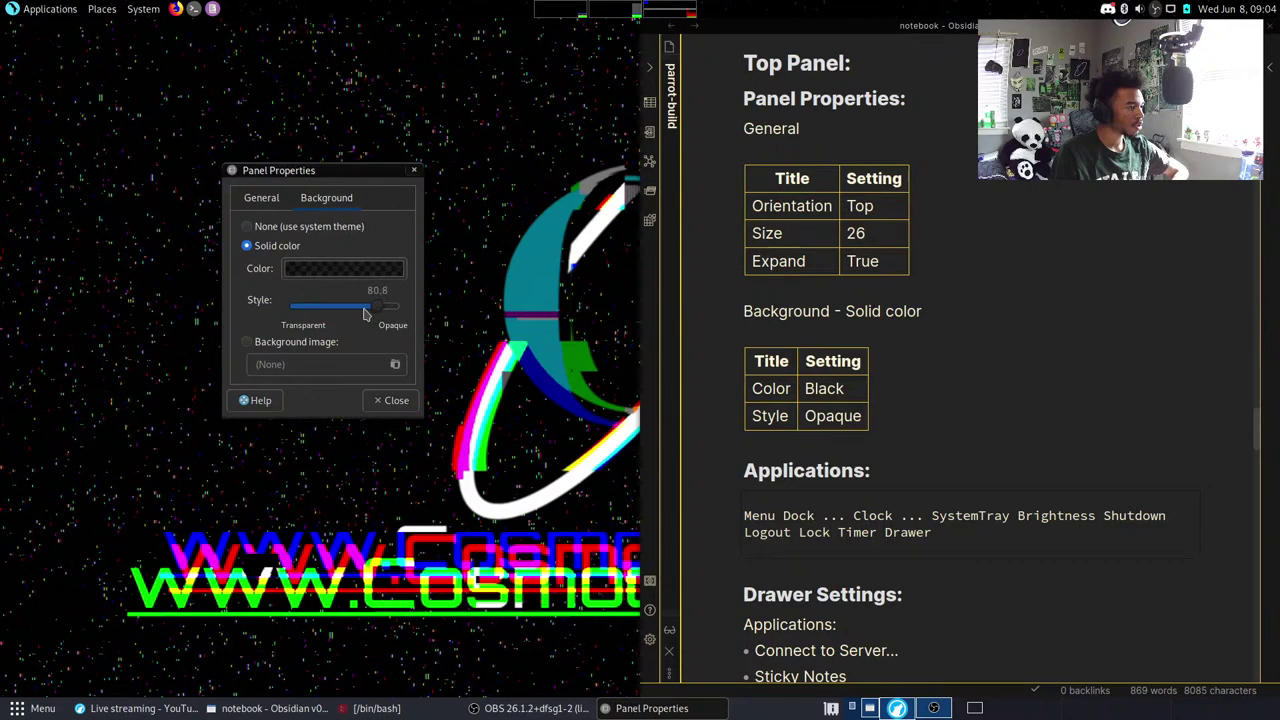
scroll(368, 312, down, 5)
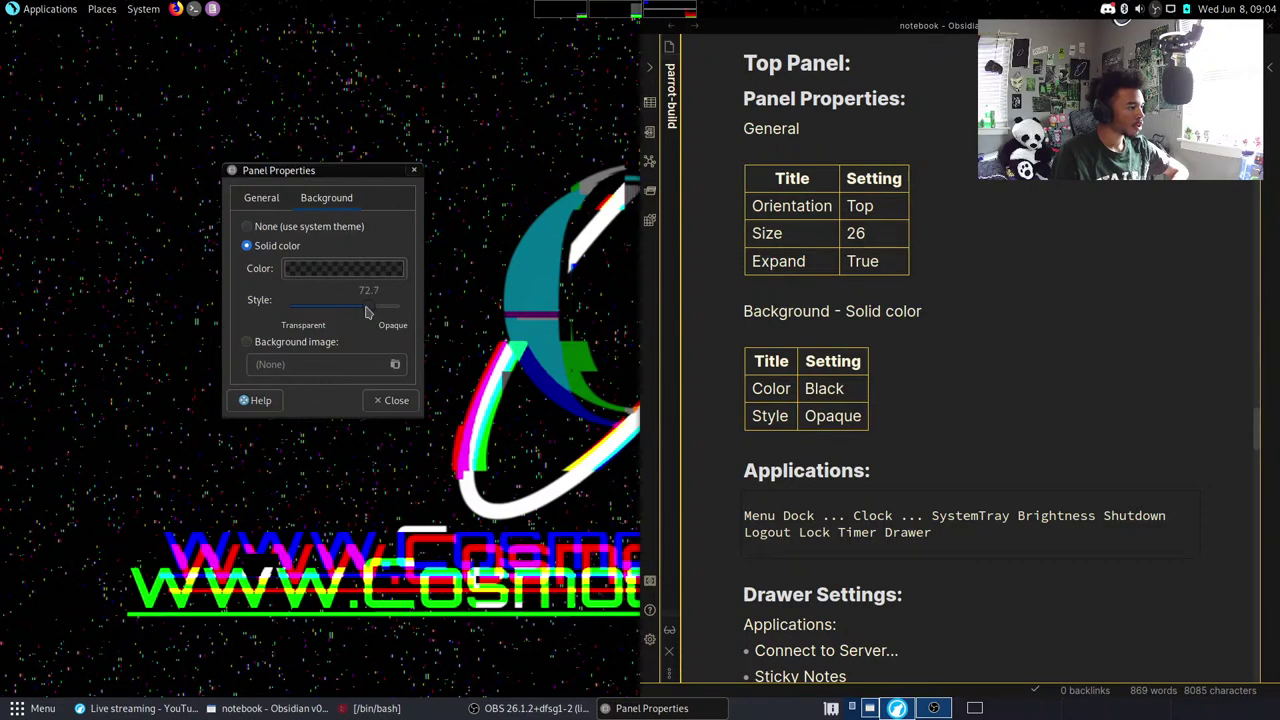
drag(366, 312, 369, 312)
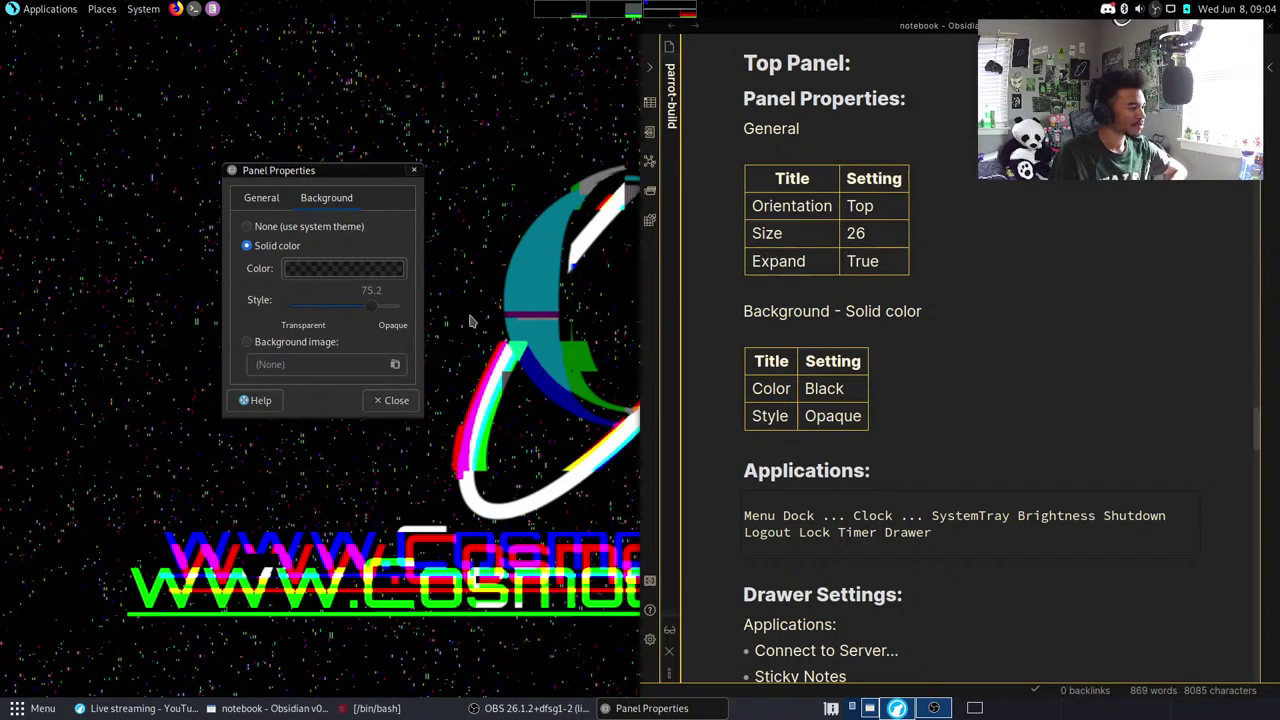
click(812, 384)
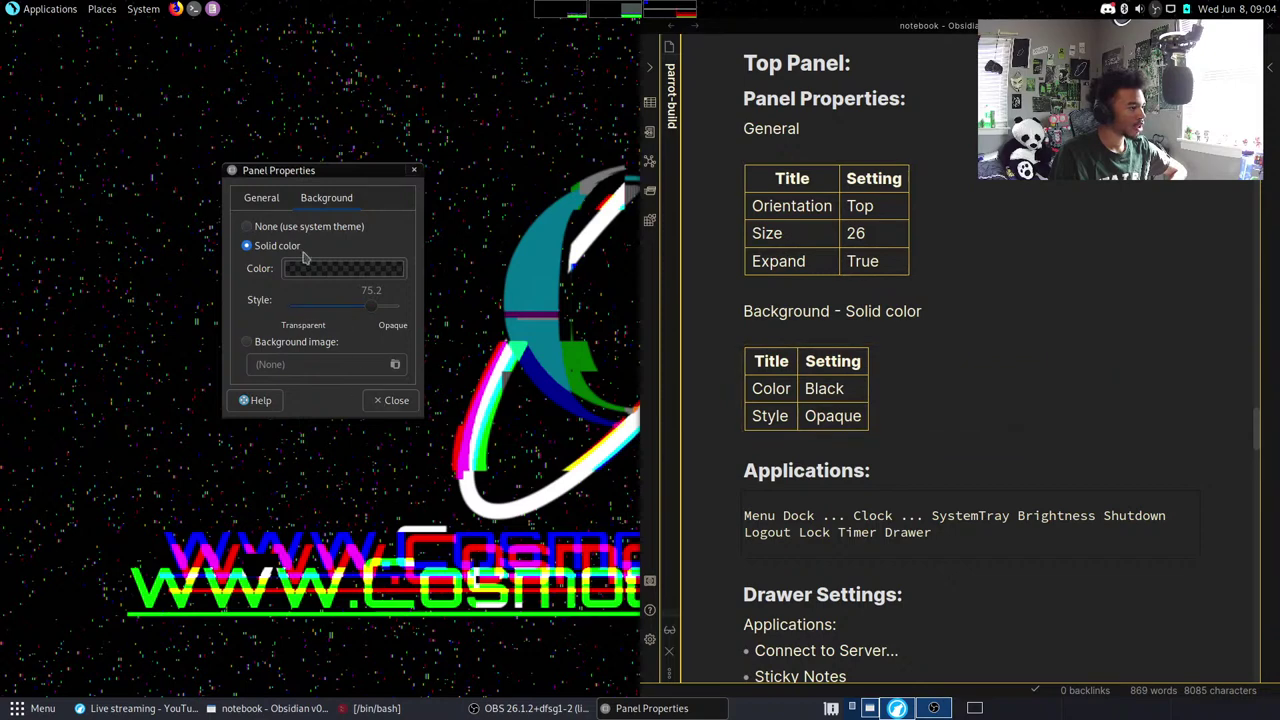
click(260, 198)
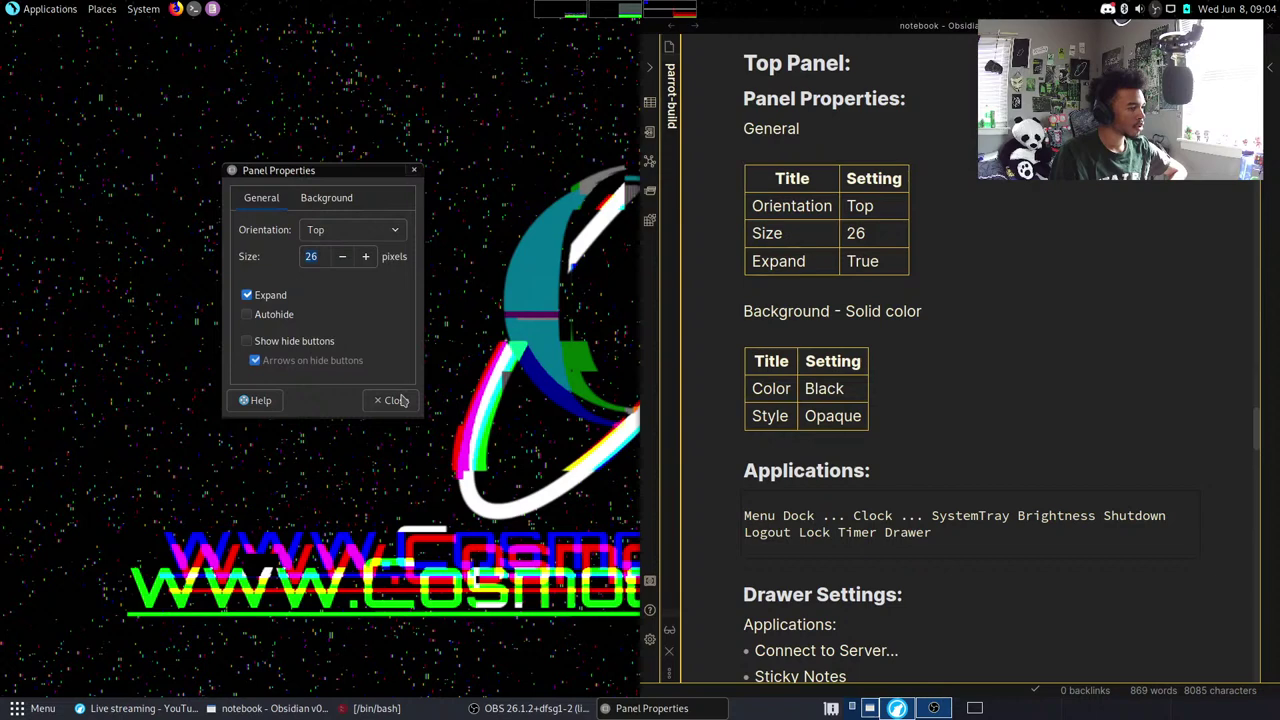
click(335, 198)
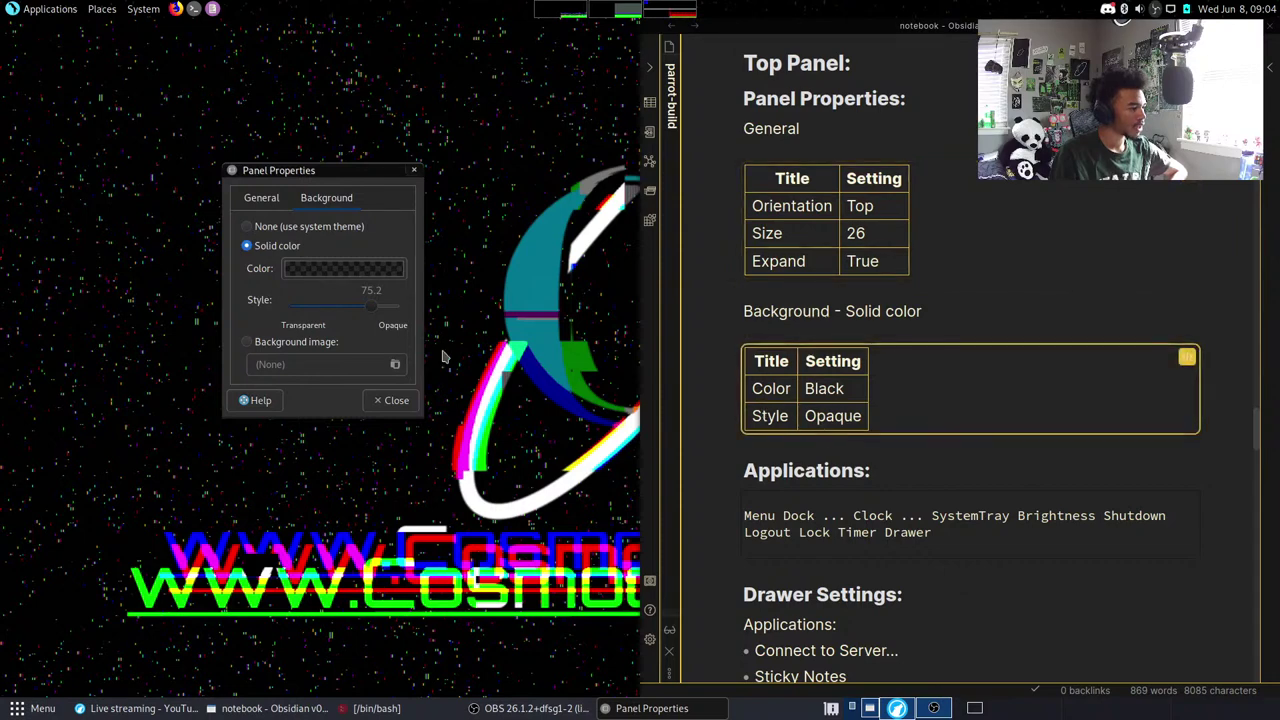
scroll(833, 271, down, 5)
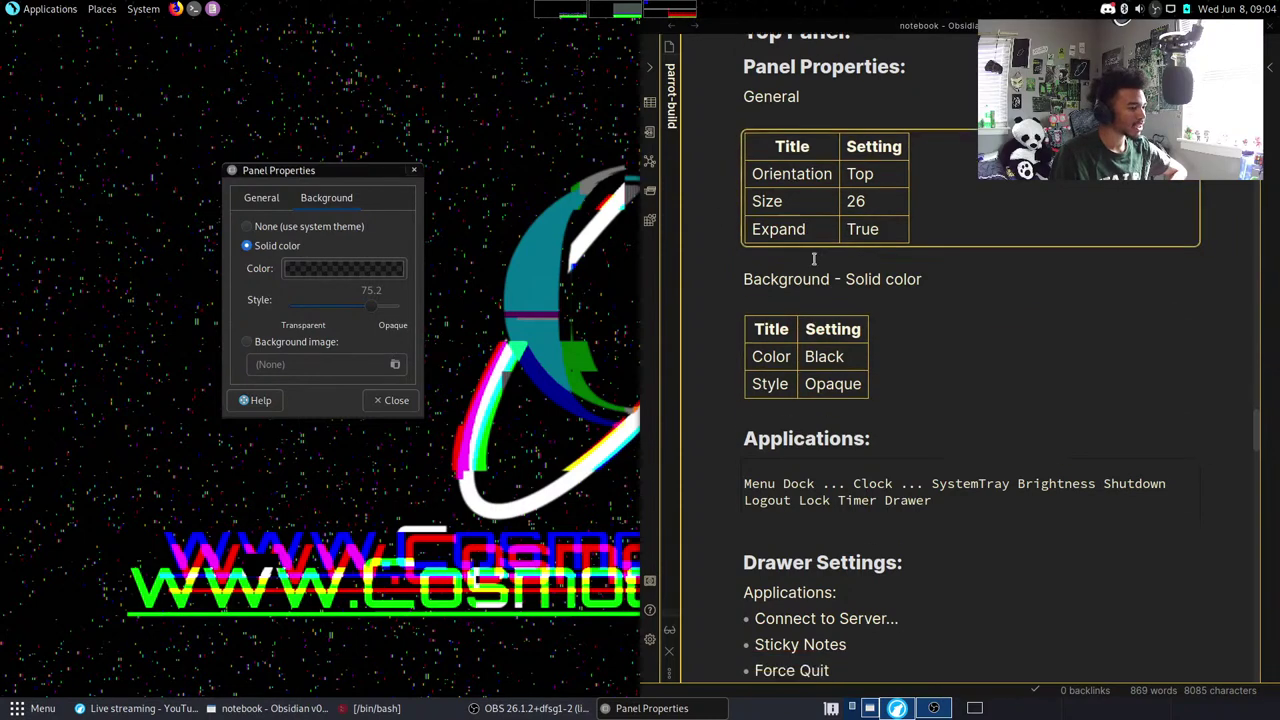
click(395, 400)
Remove the three application launchers, including Firefox and the terminal, from the top panel.
right_click(212, 9)
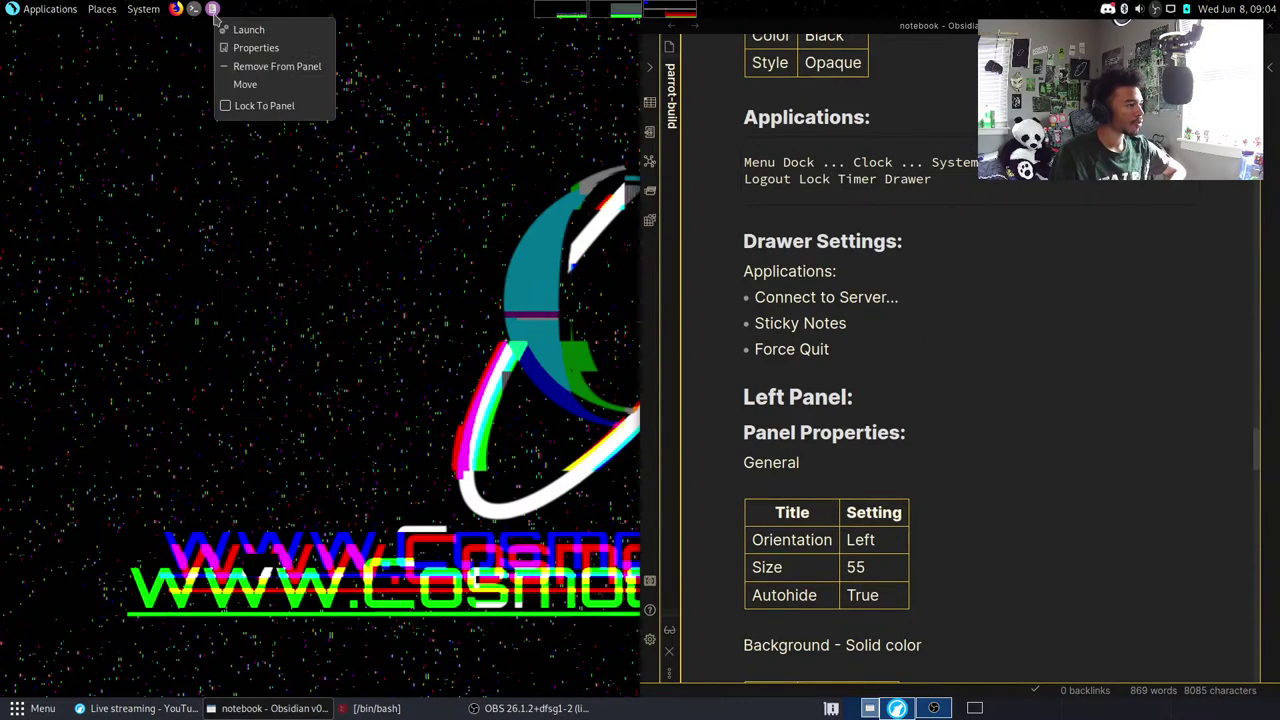
click(236, 84)
right_click(194, 9)
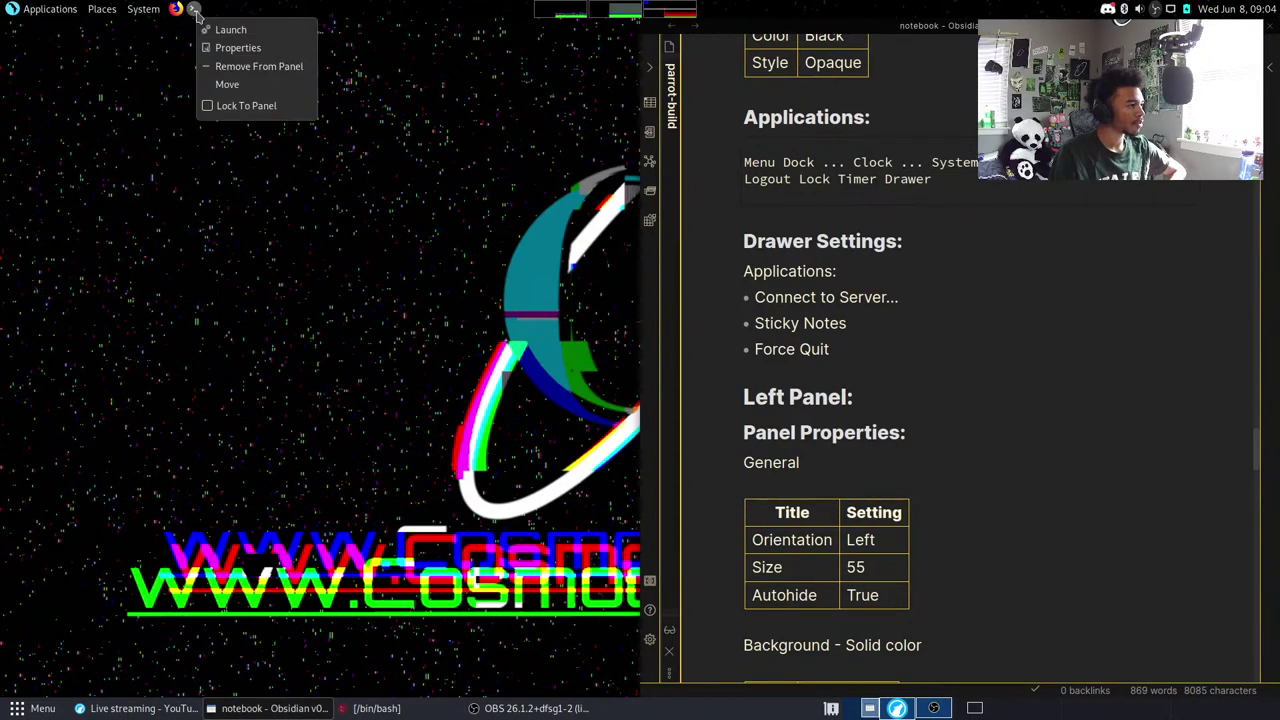
click(227, 85)
right_click(176, 9)
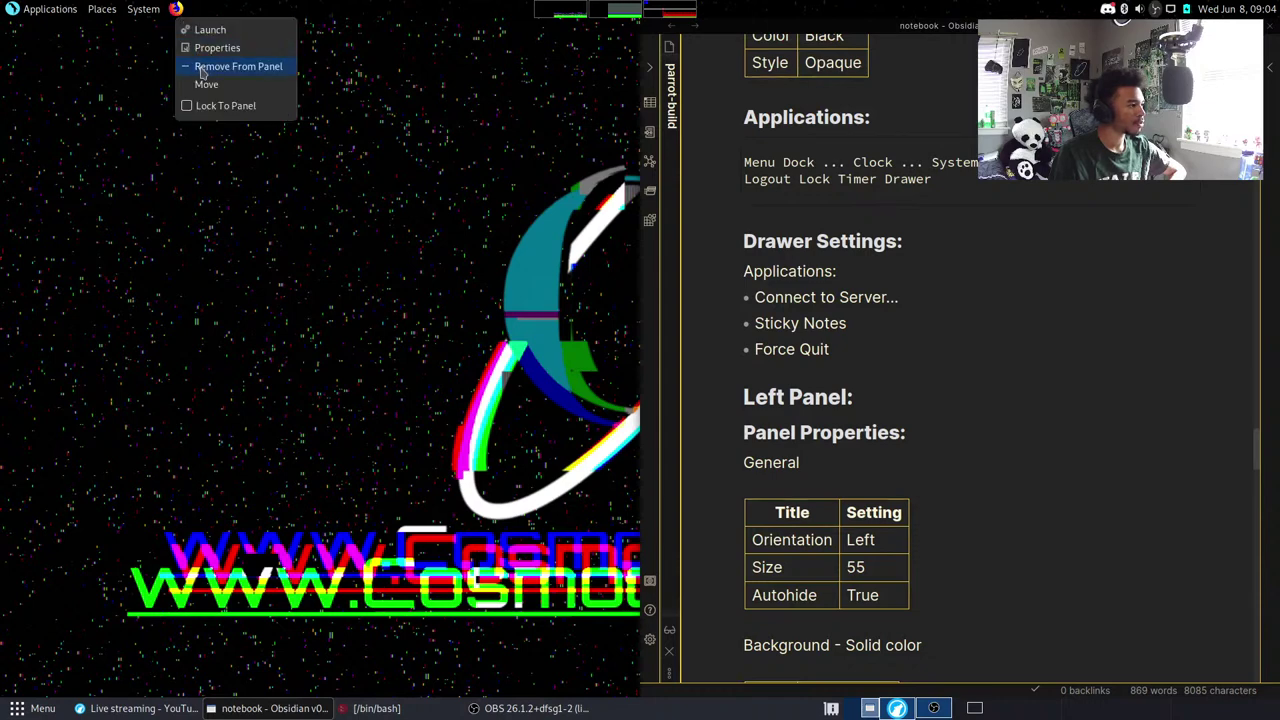
click(206, 84)
Remove the Applications/Places/System menu bar and the system monitor graphs from the top panel.
right_click(138, 9)
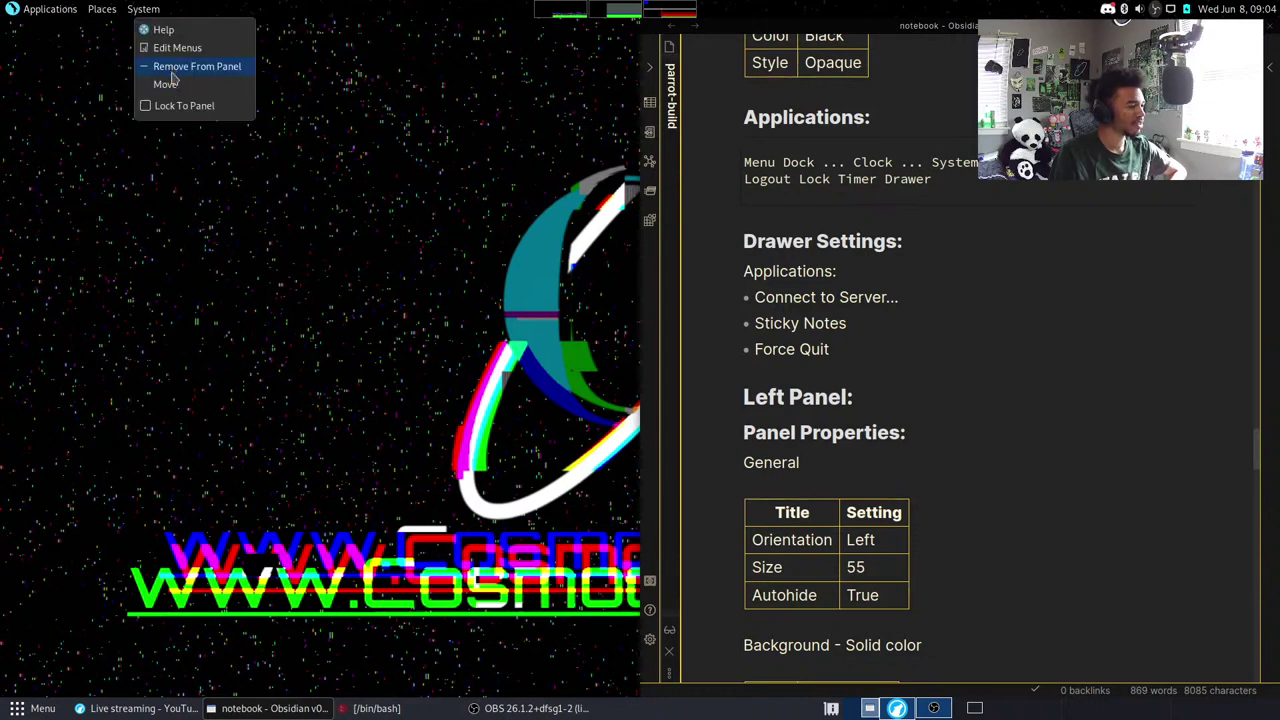
click(168, 84)
right_click(540, 9)
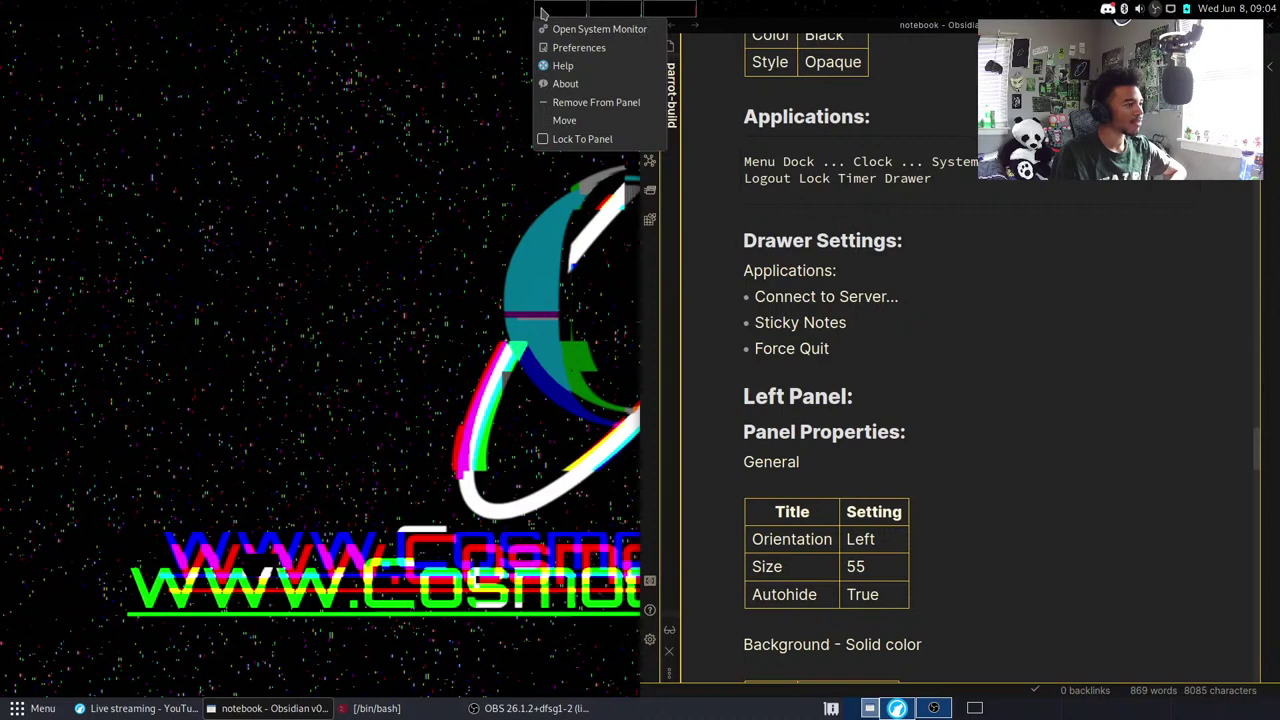
click(570, 103)
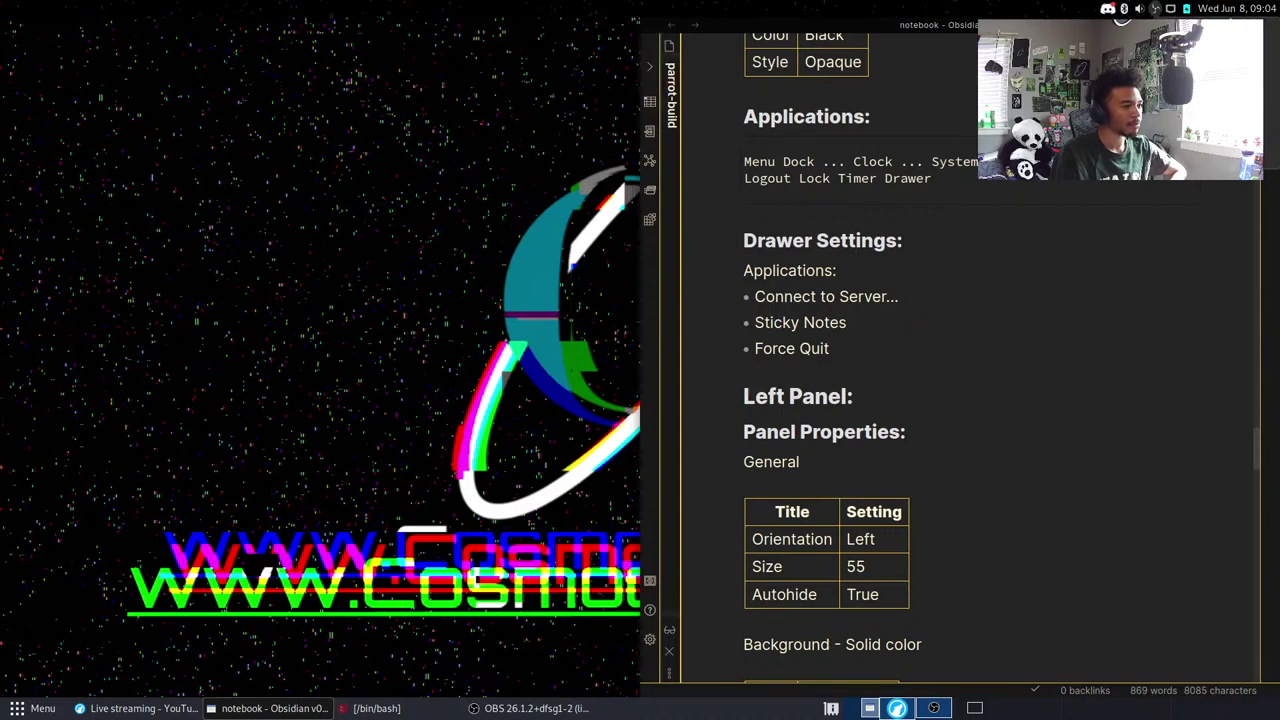
Move the clock to the middle of the top panel, using the half-screen terminal window's edge as an alignment guide.
drag(1225, 8, 614, 98)
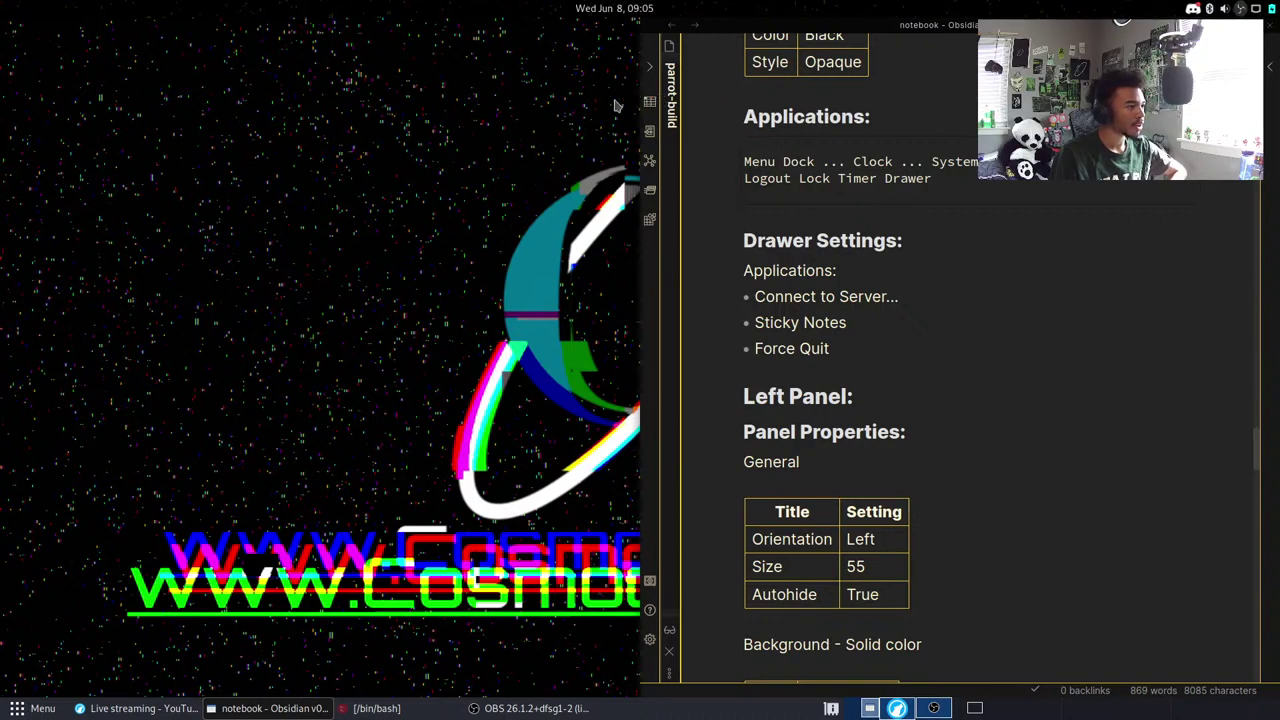
click(390, 711)
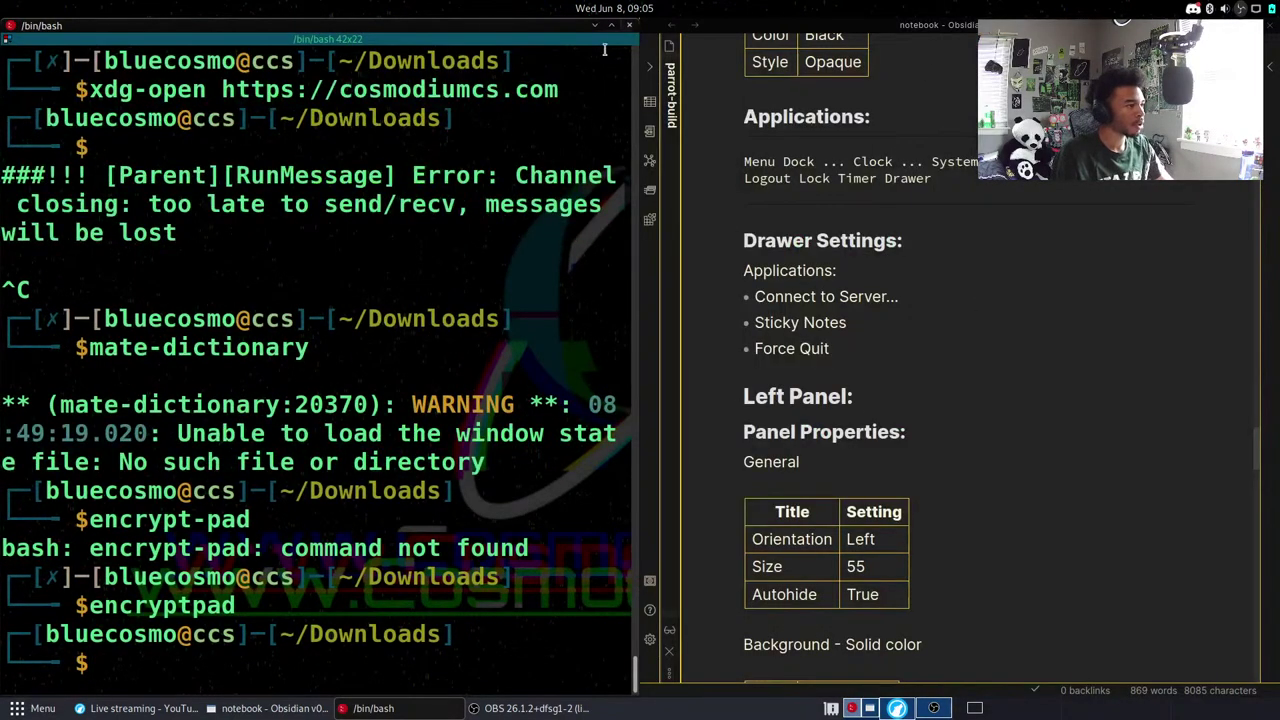
right_click(630, 10)
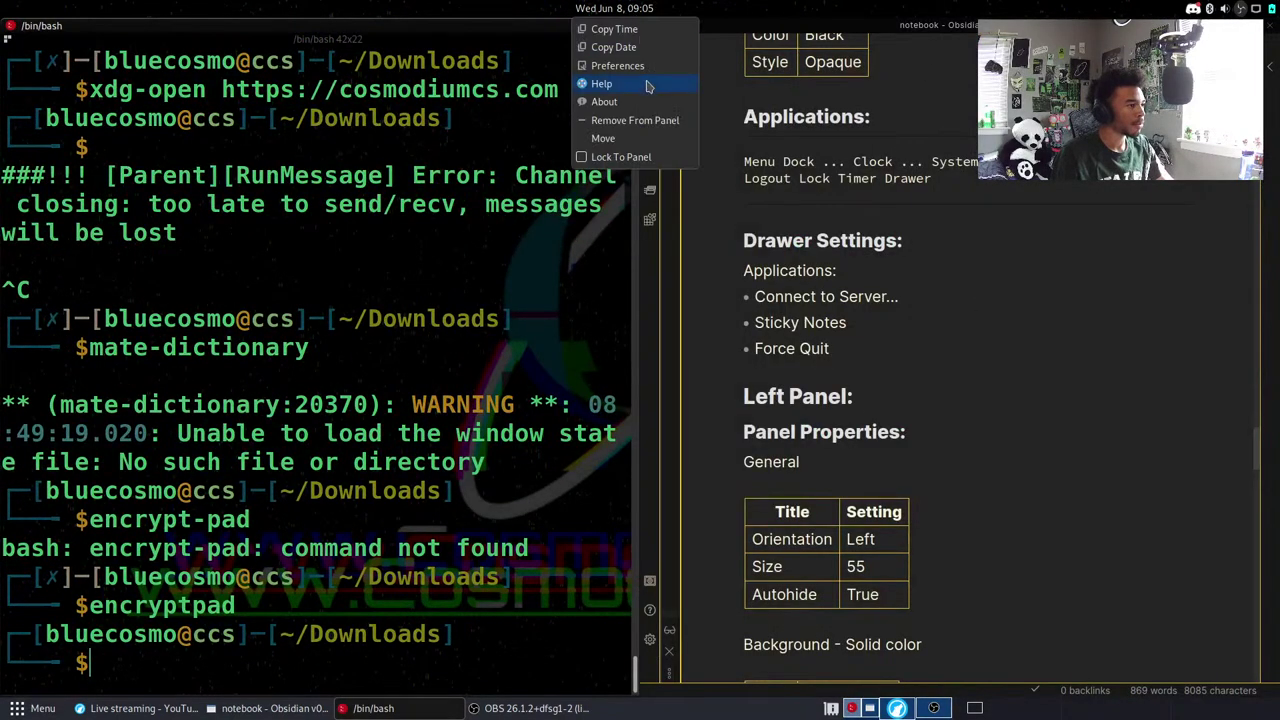
click(630, 138)
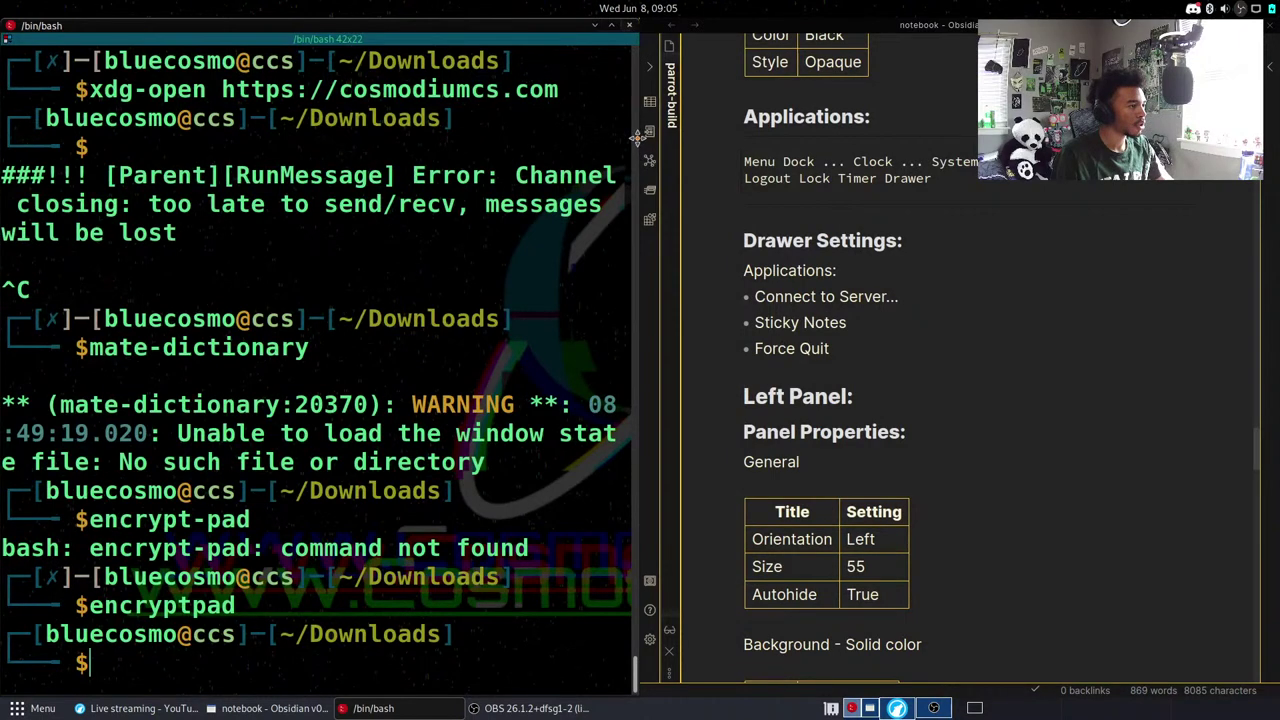
right_click(650, 14)
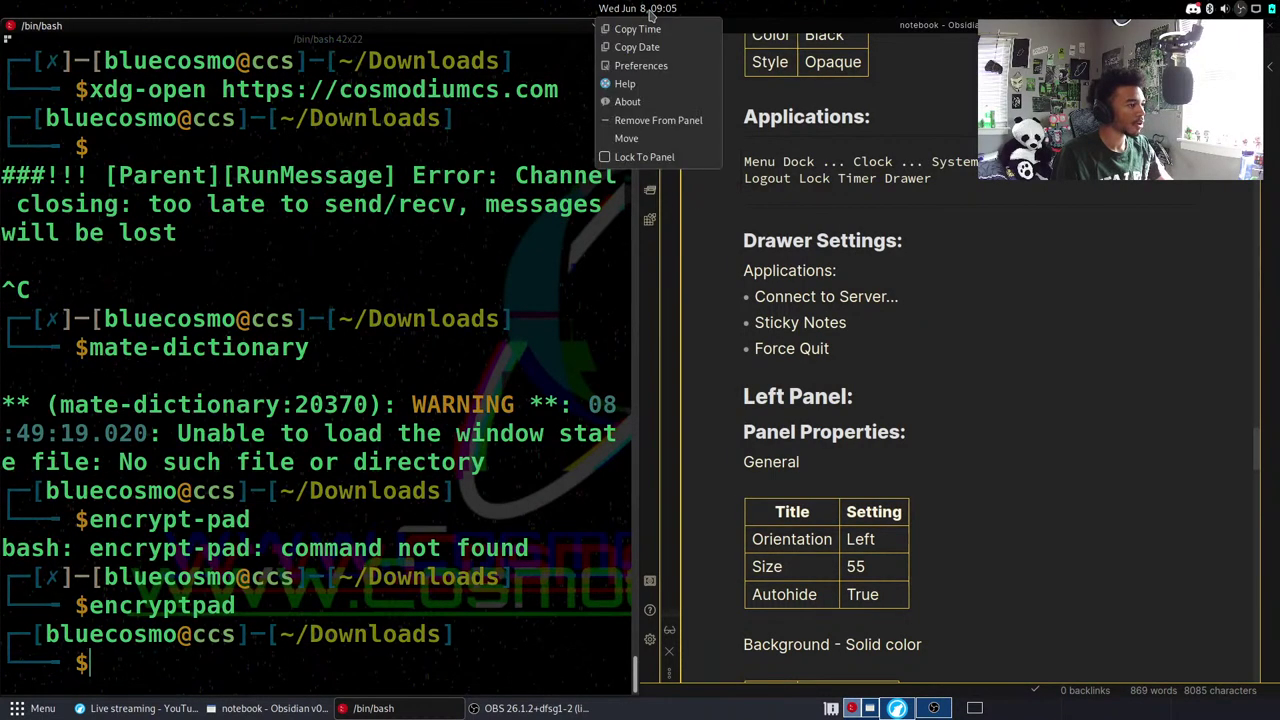
key(Escape)
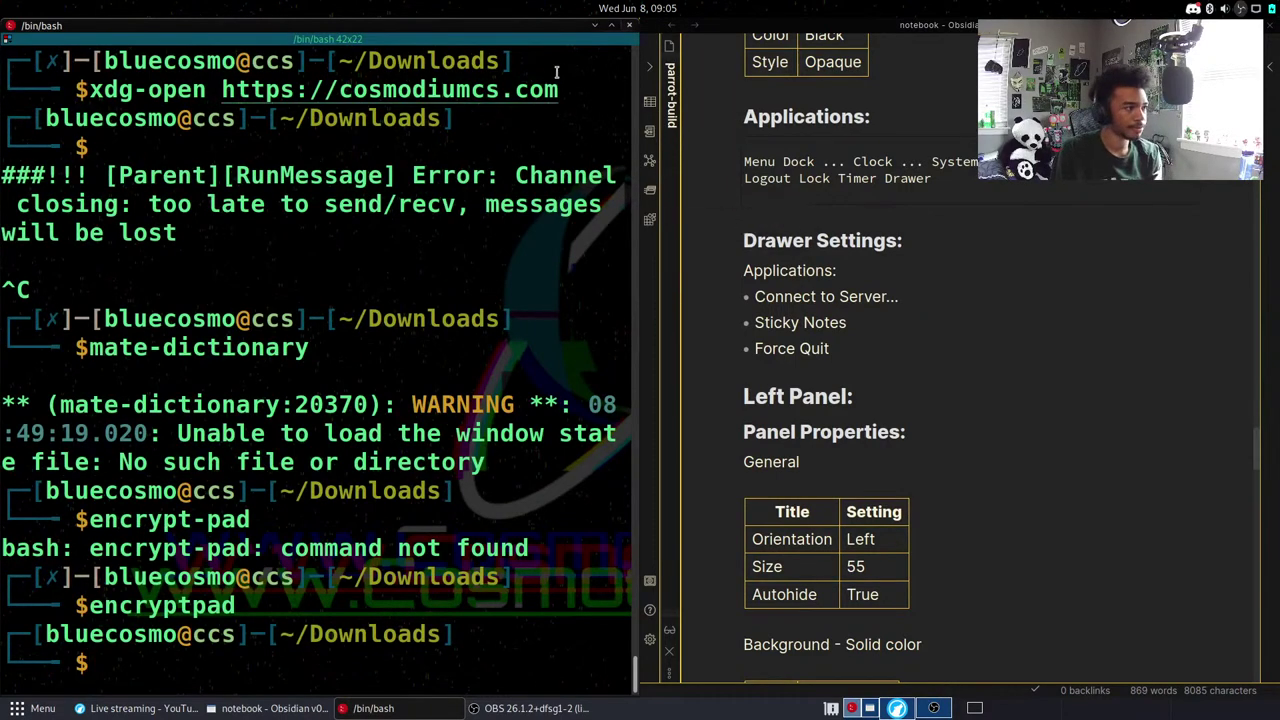
click(595, 25)
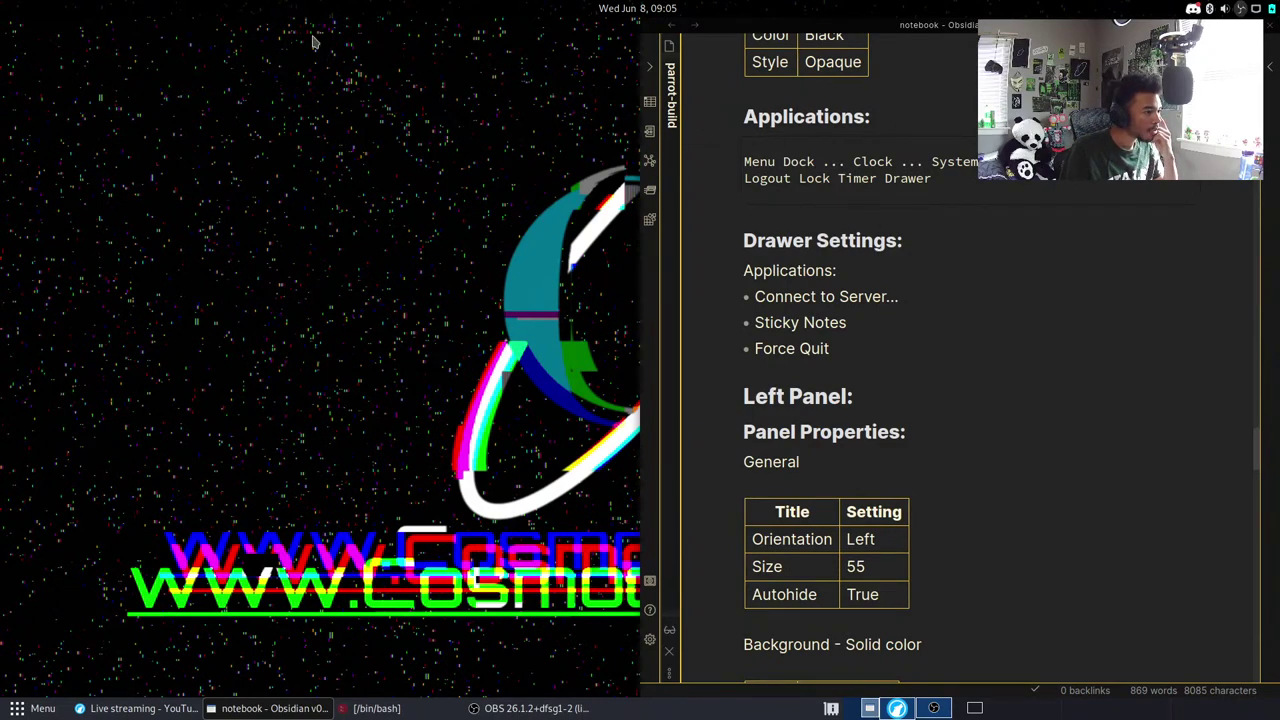
Search the items available for the top panel for "menu" and add the Brisk Menu.
right_click(155, 10)
click(185, 28)
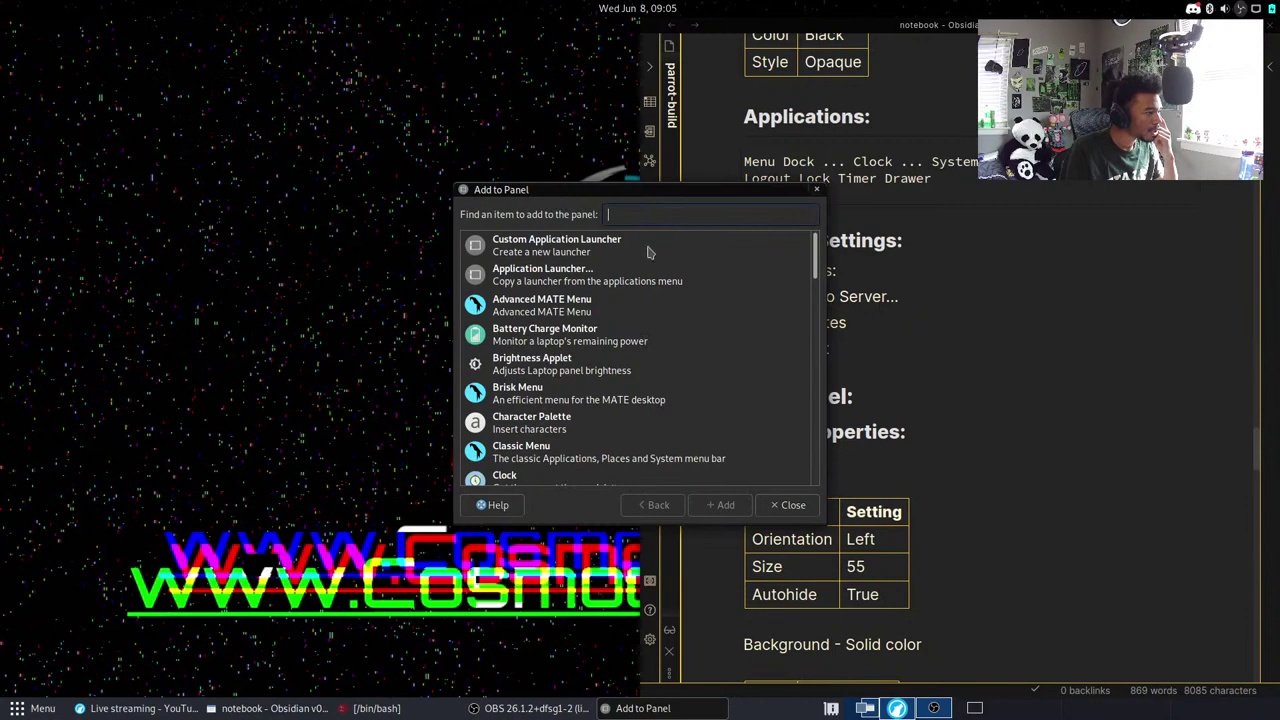
text(menu)
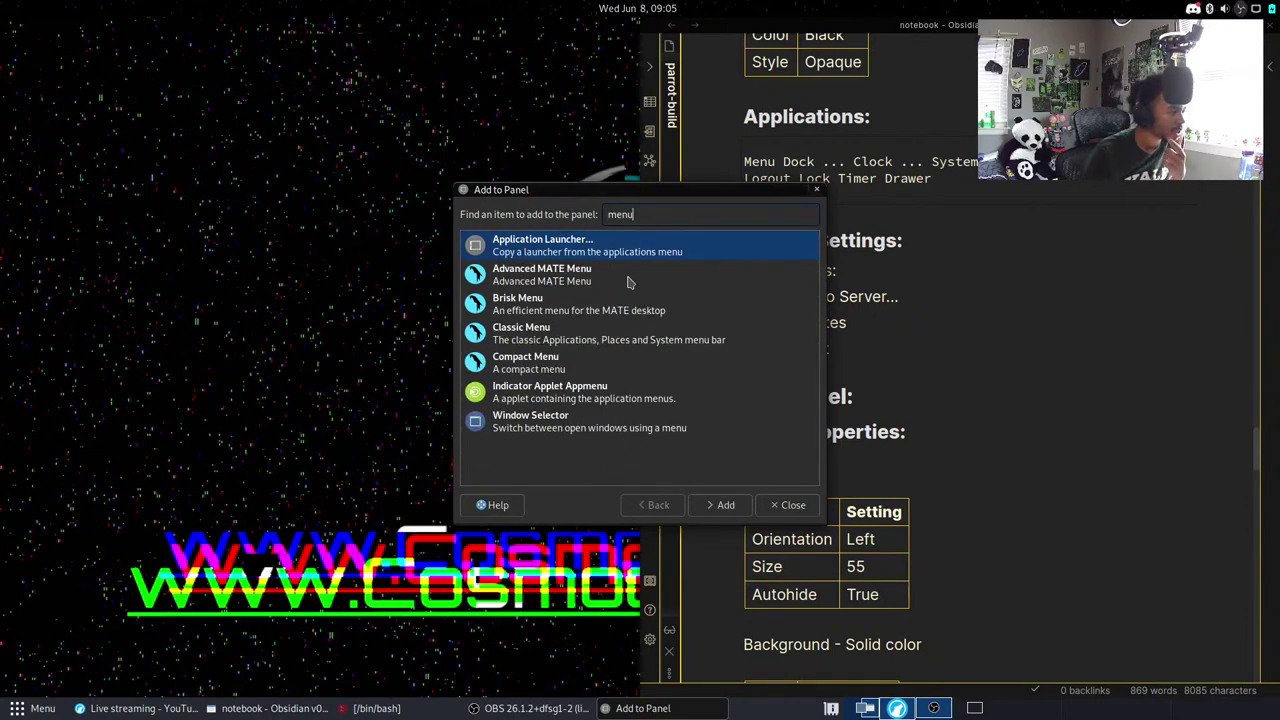
click(640, 316)
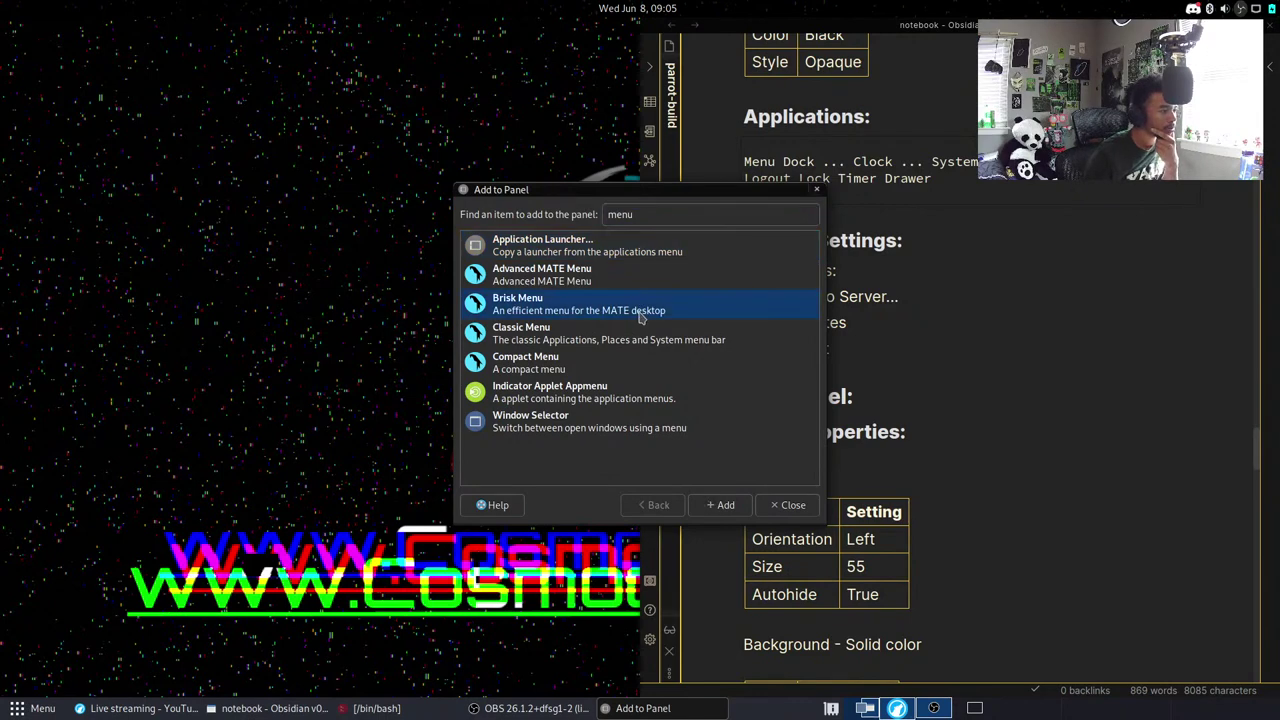
click(729, 510)
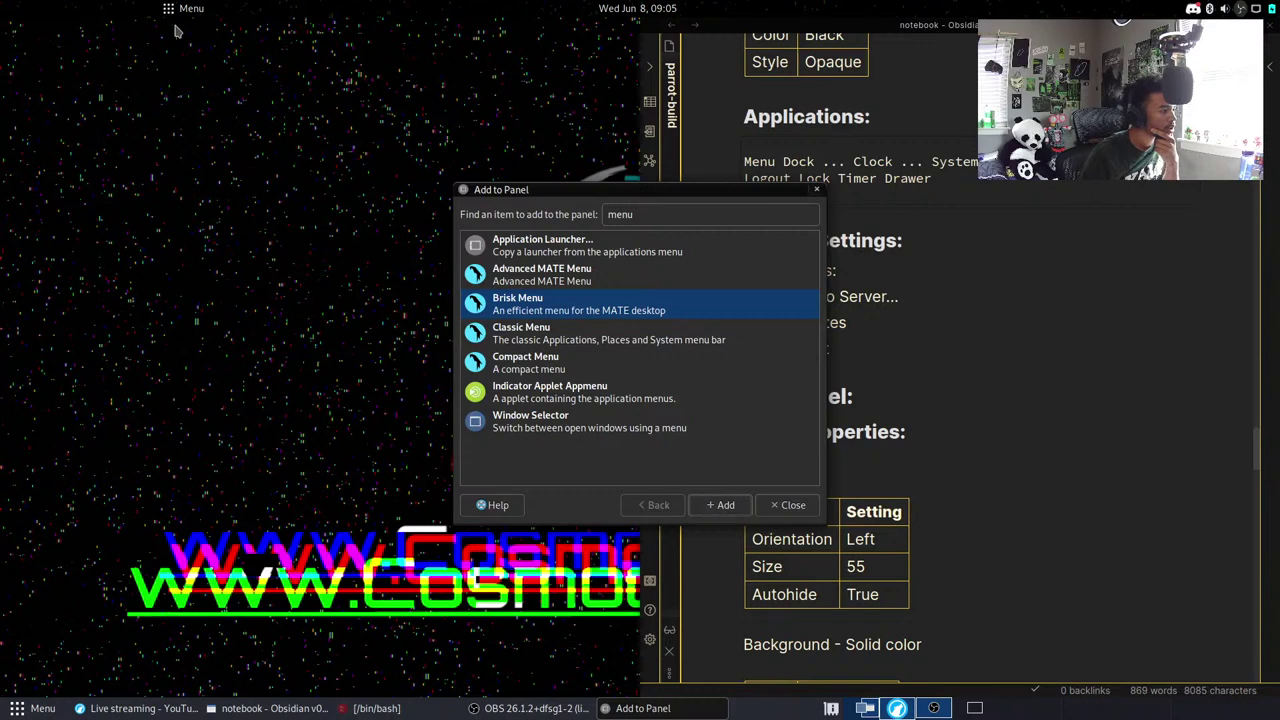
Add the Compact Menu to the top panel and try opening and closing it.
click(567, 368)
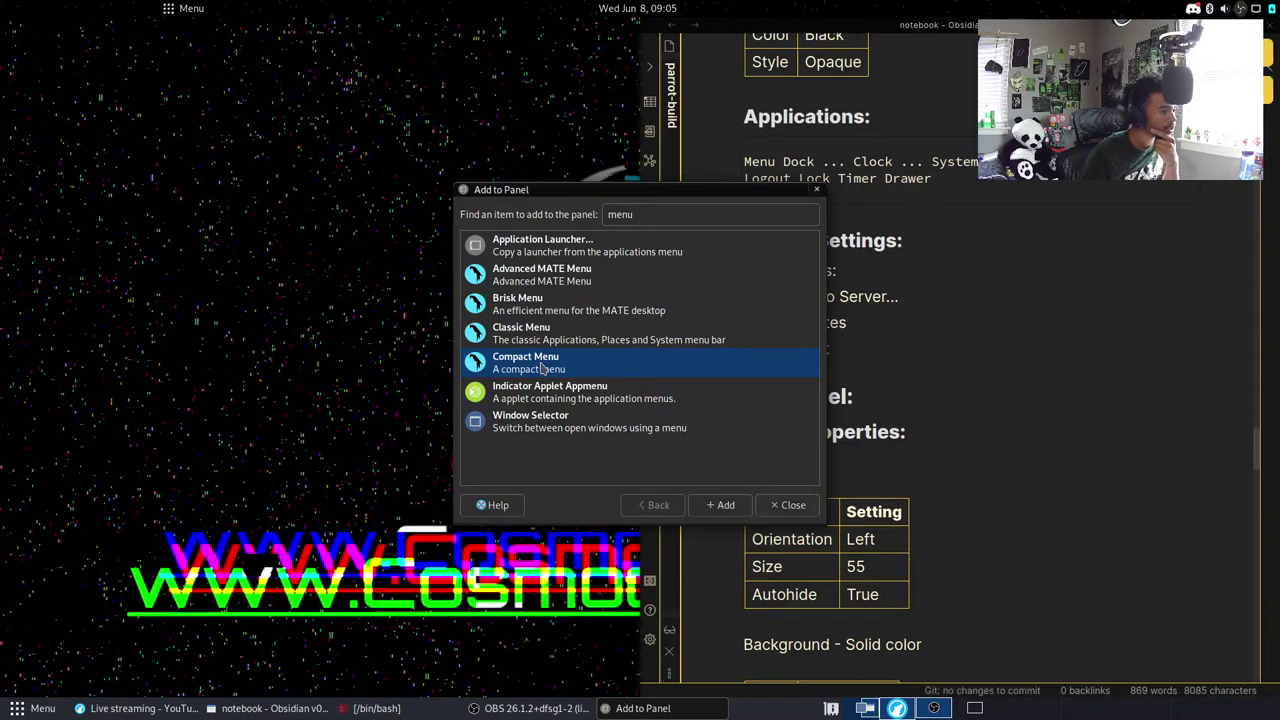
double_click(541, 368)
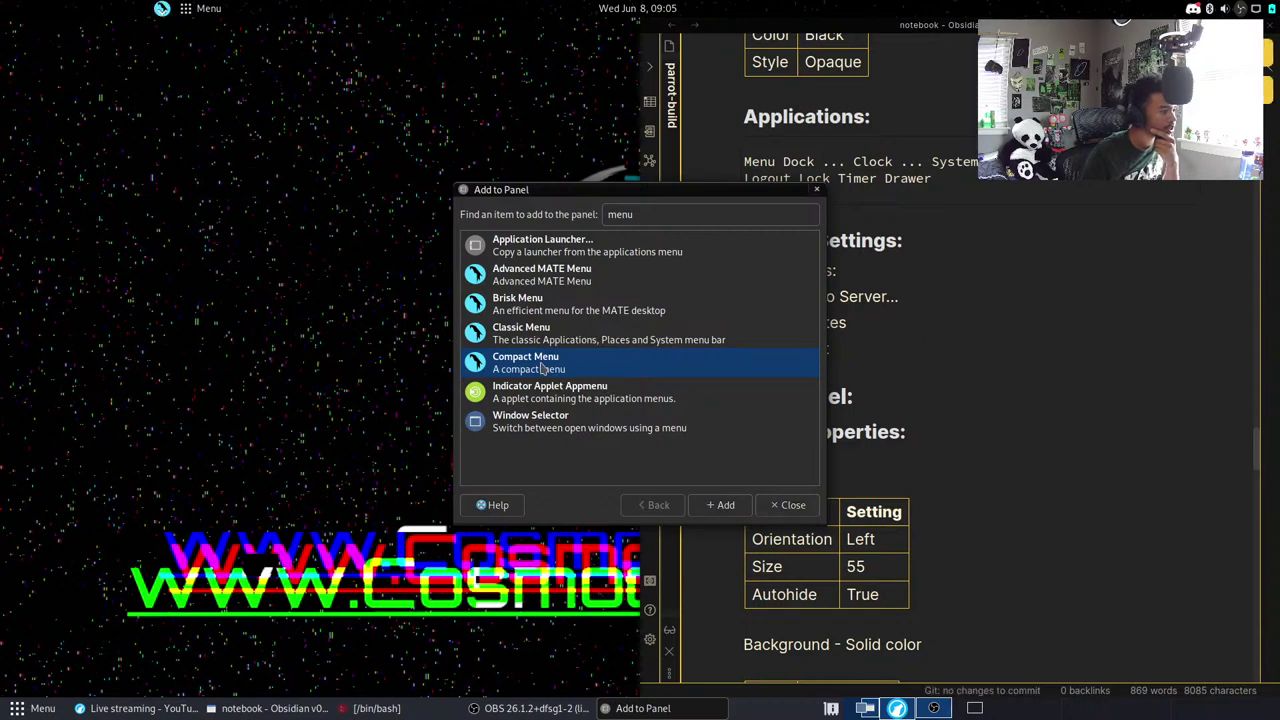
click(162, 12)
click(162, 12)
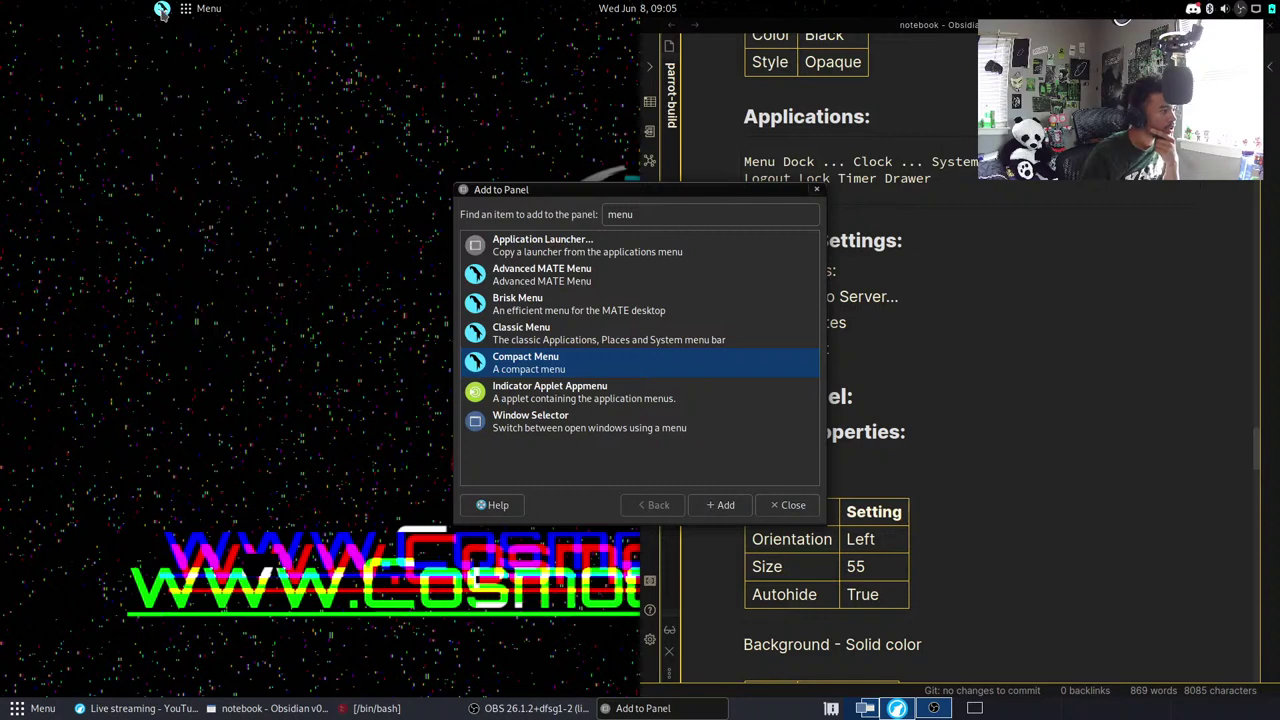
Examine the Compact Menu's entries in the menu editor, including the System group, and close the editor unchanged.
right_click(162, 12)
click(190, 47)
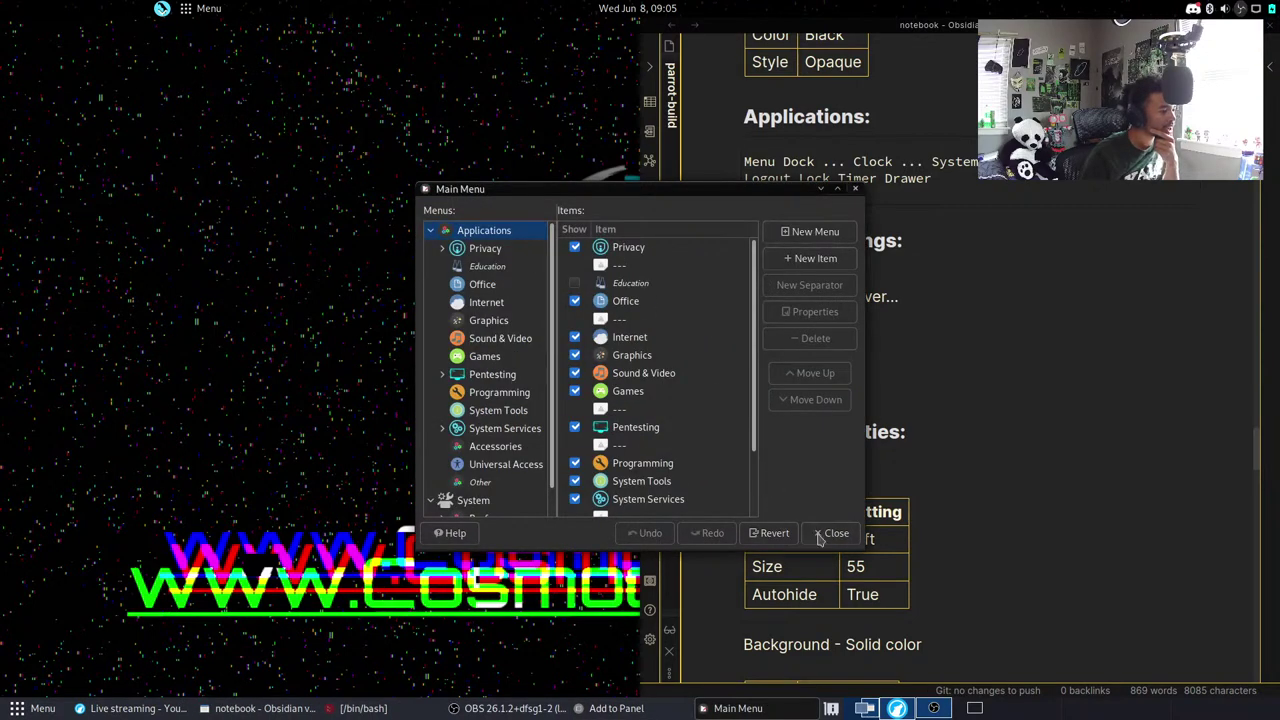
click(831, 533)
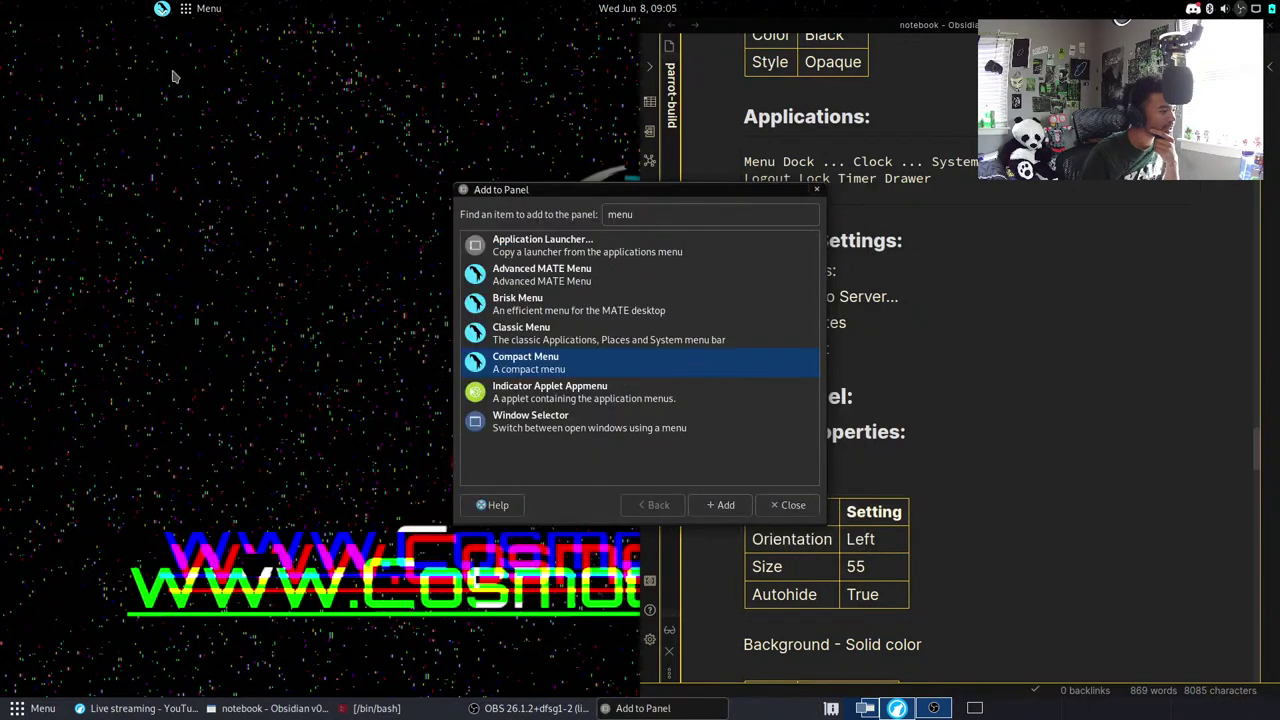
right_click(161, 11)
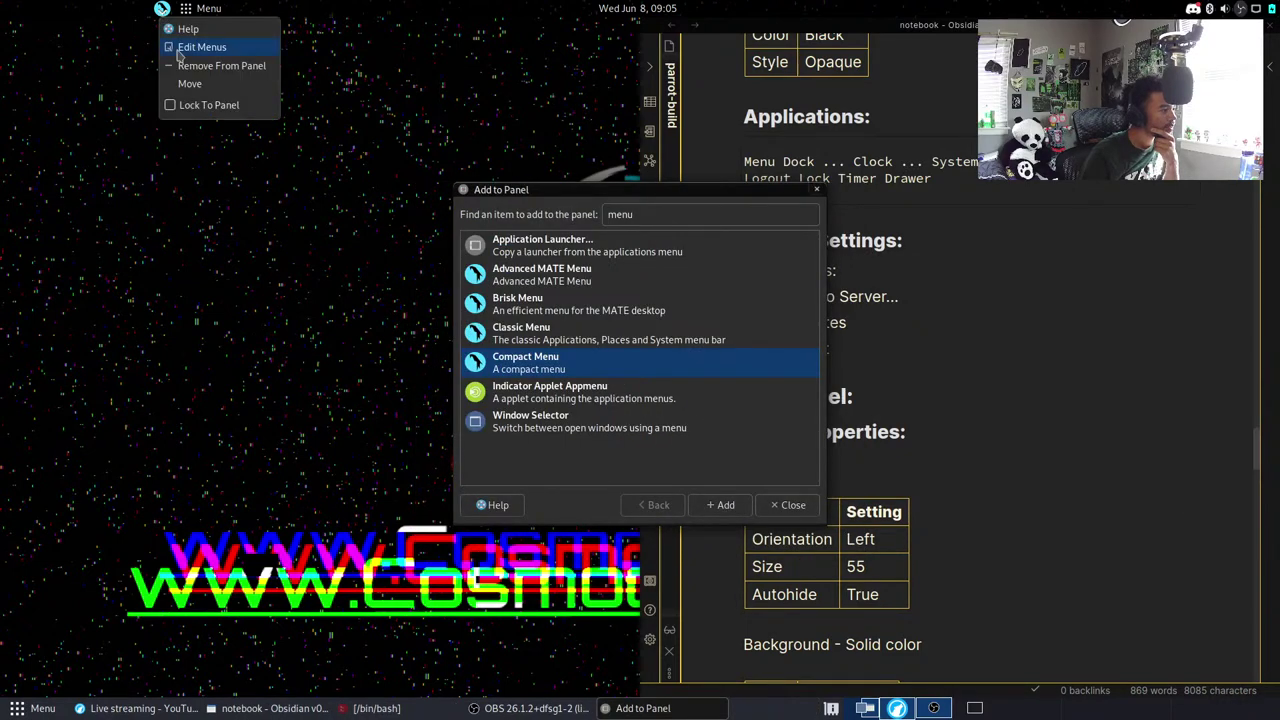
click(190, 47)
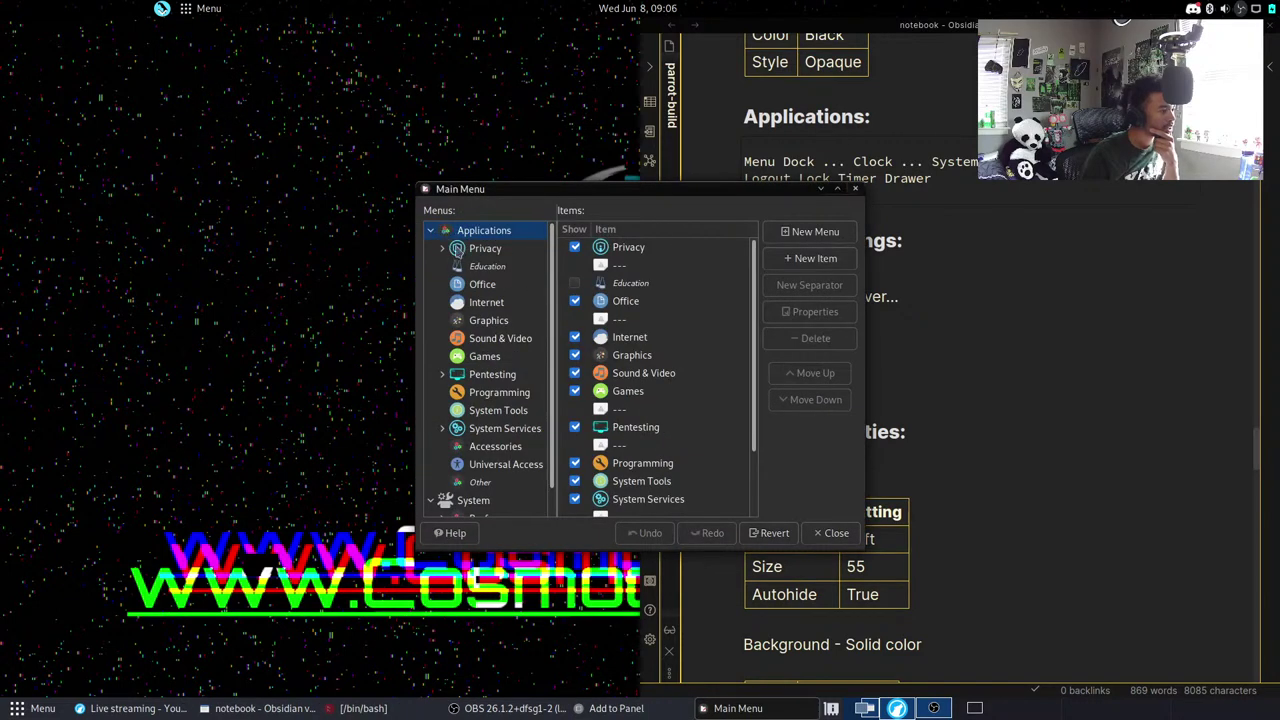
scroll(474, 309, down, 1)
click(510, 474)
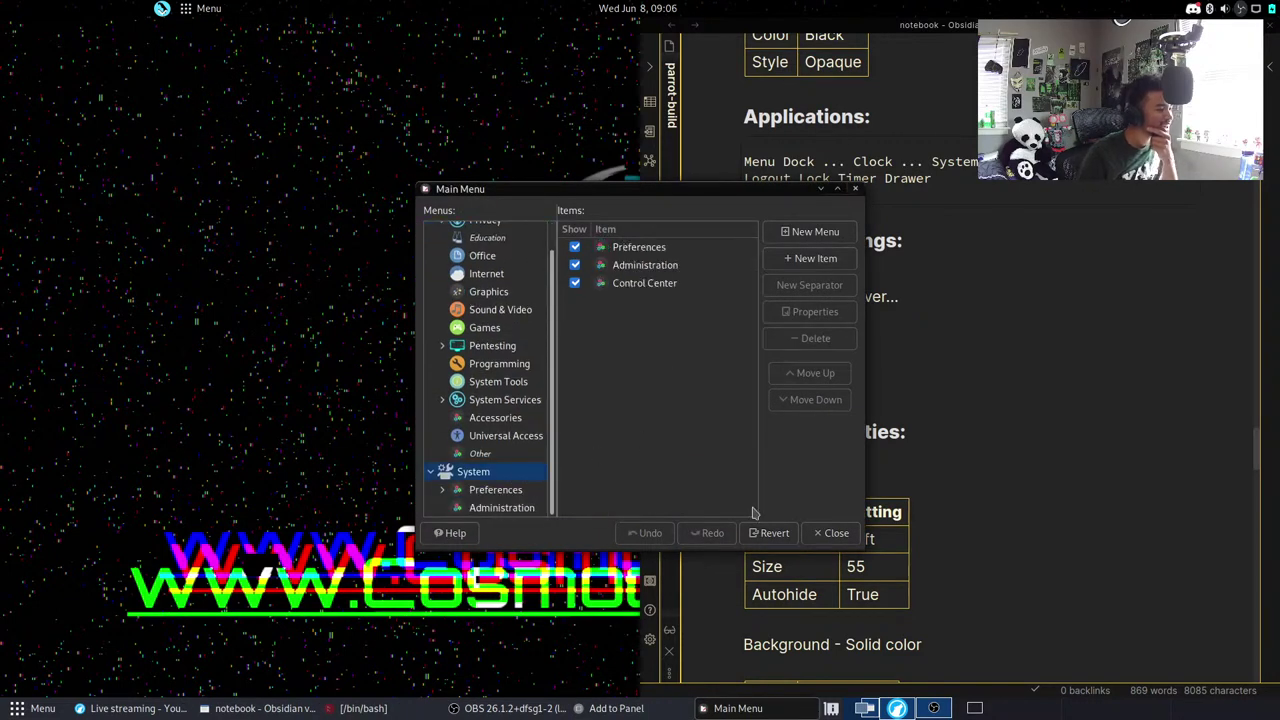
click(830, 533)
Open and close the Compact Menu, and check the Brisk Menu's entries in the menu editor.
click(162, 9)
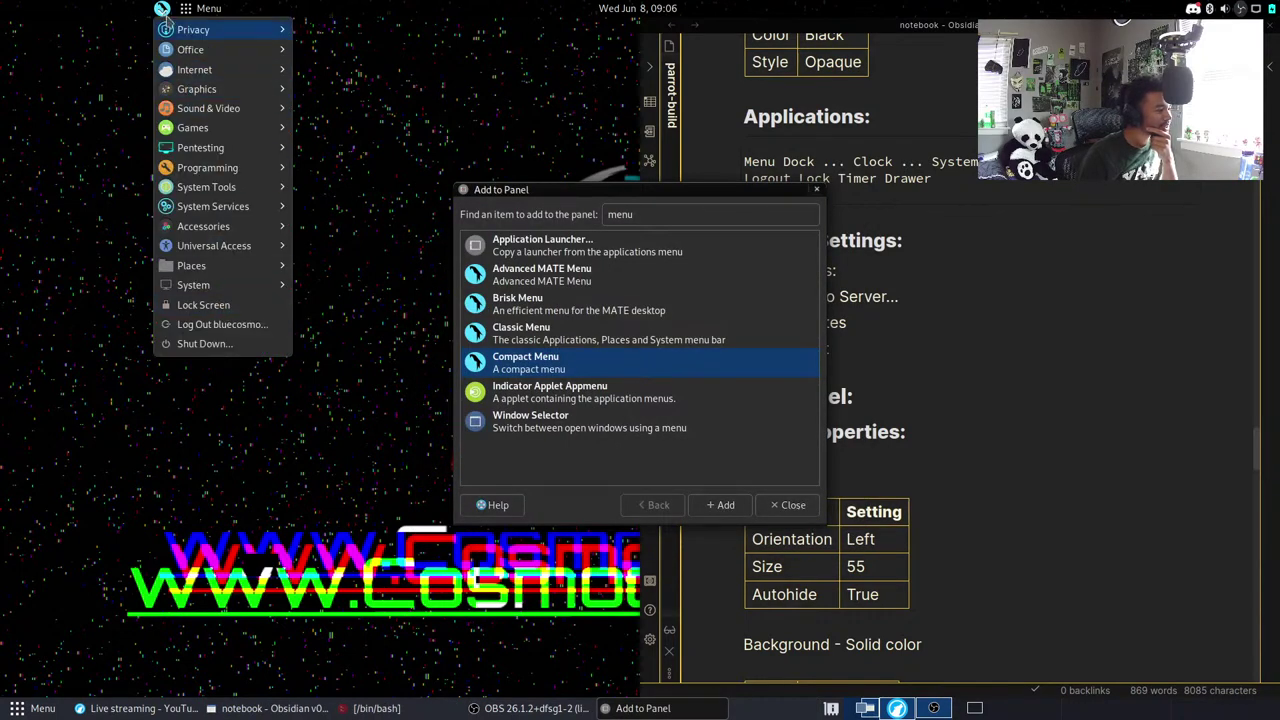
click(162, 9)
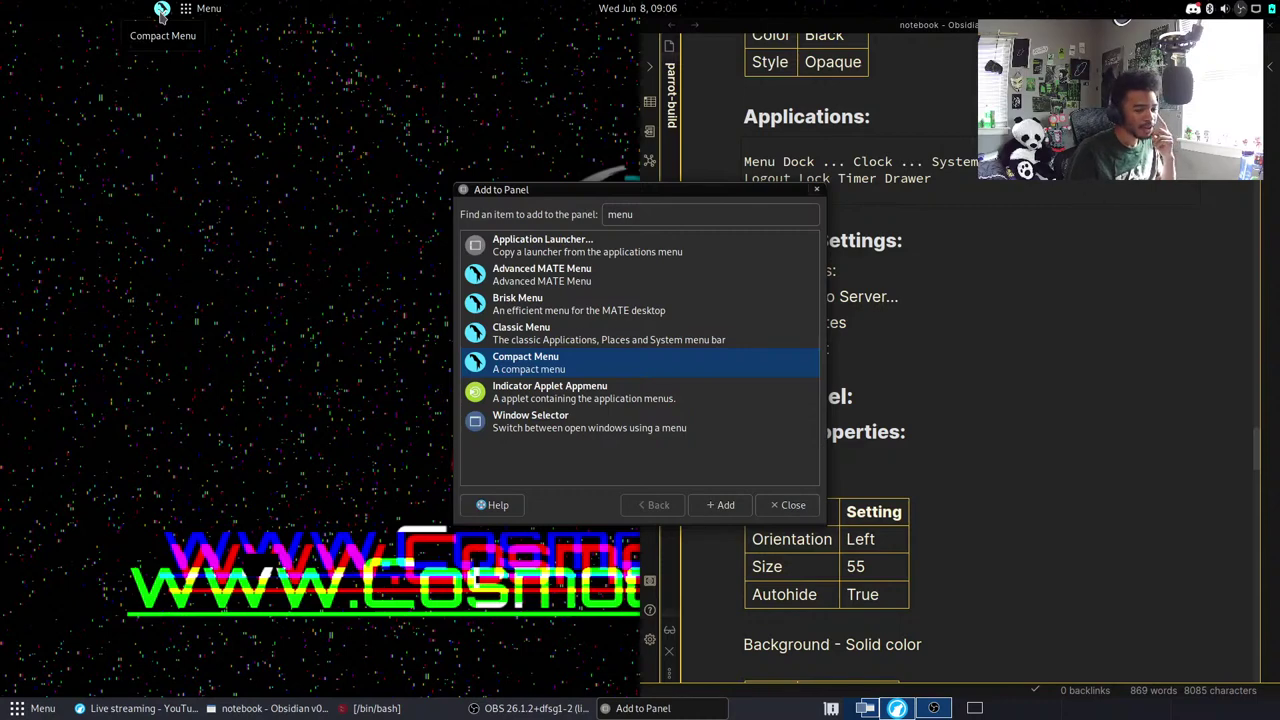
right_click(199, 12)
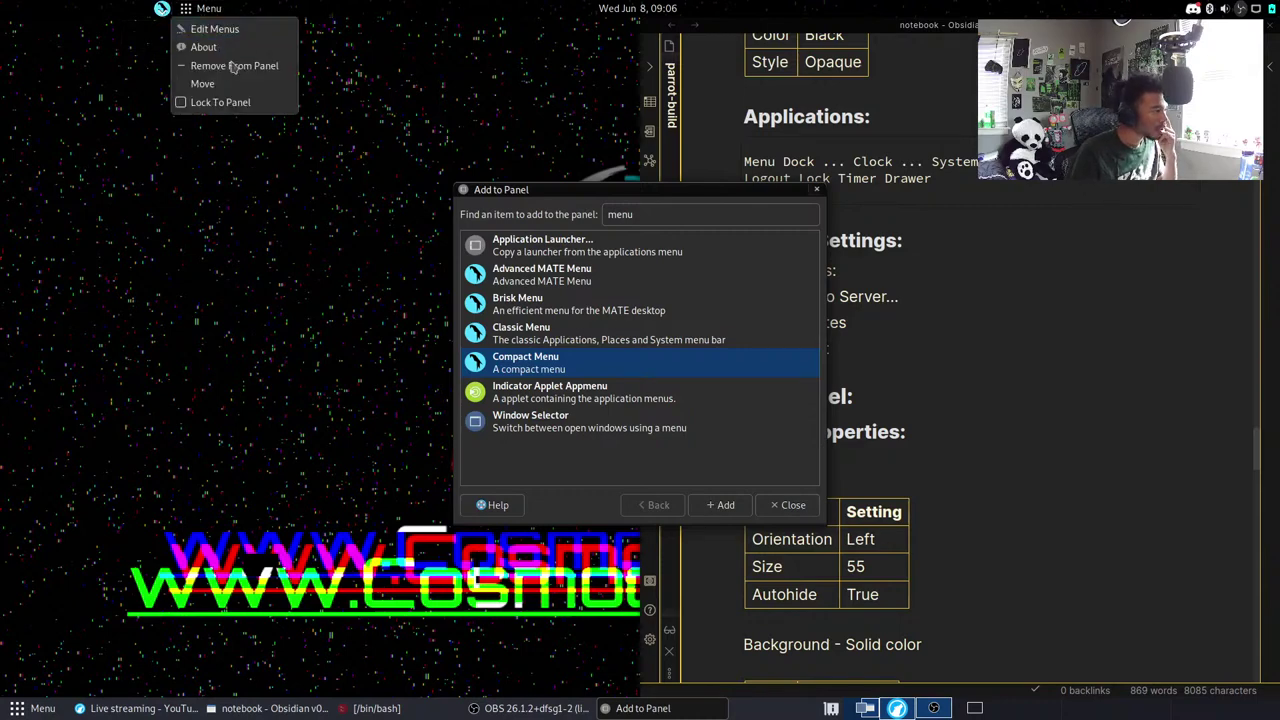
click(230, 33)
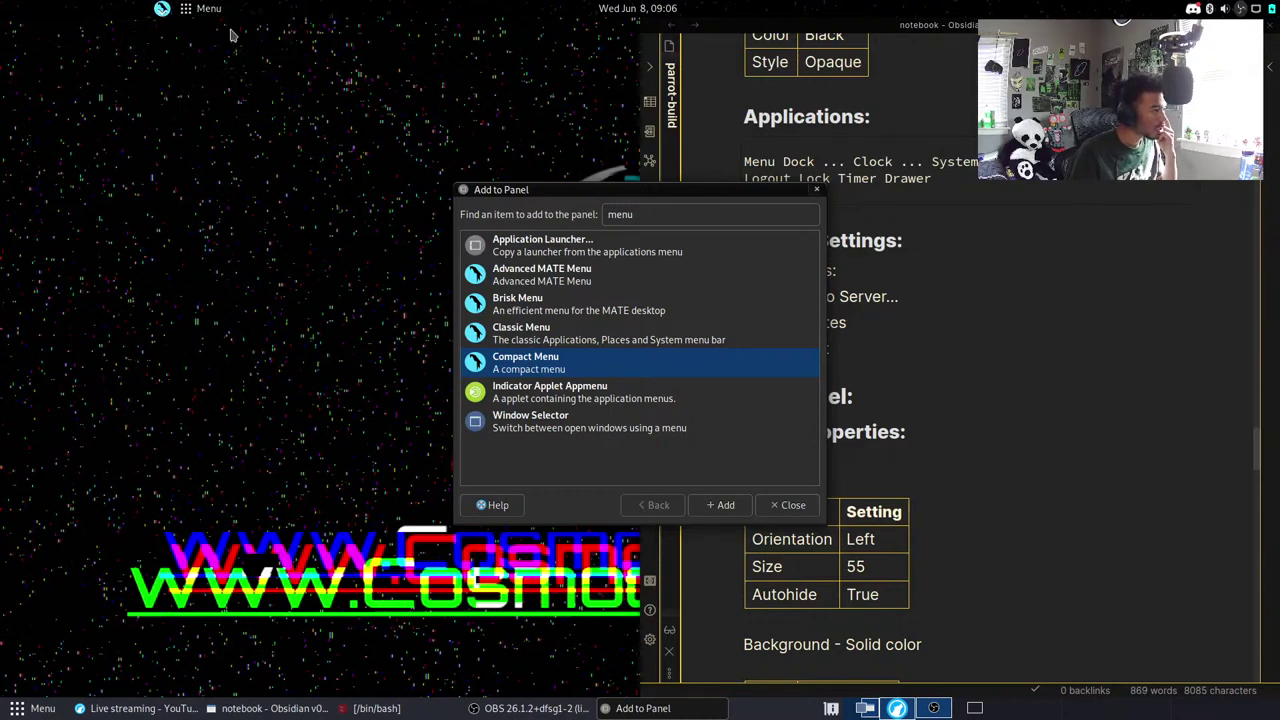
click(825, 540)
Add the Advanced MATE Menu to the top panel and try opening and closing it.
click(560, 282)
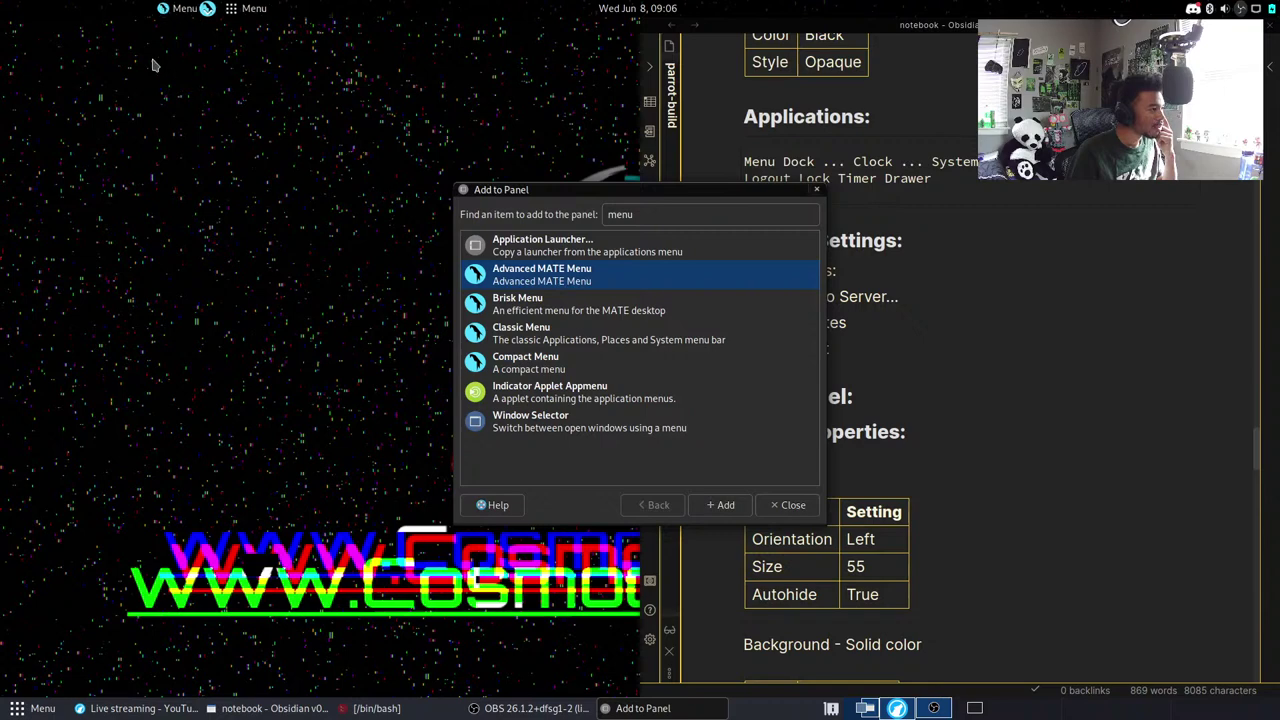
click(185, 10)
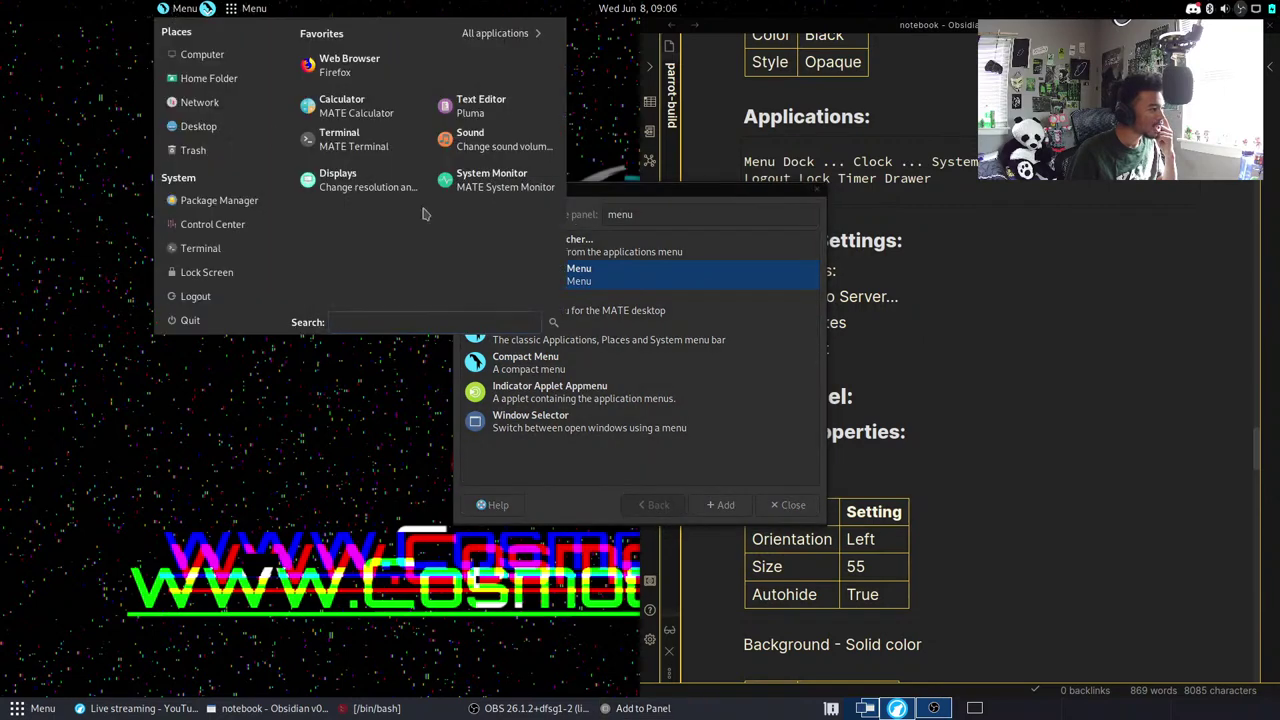
click(405, 340)
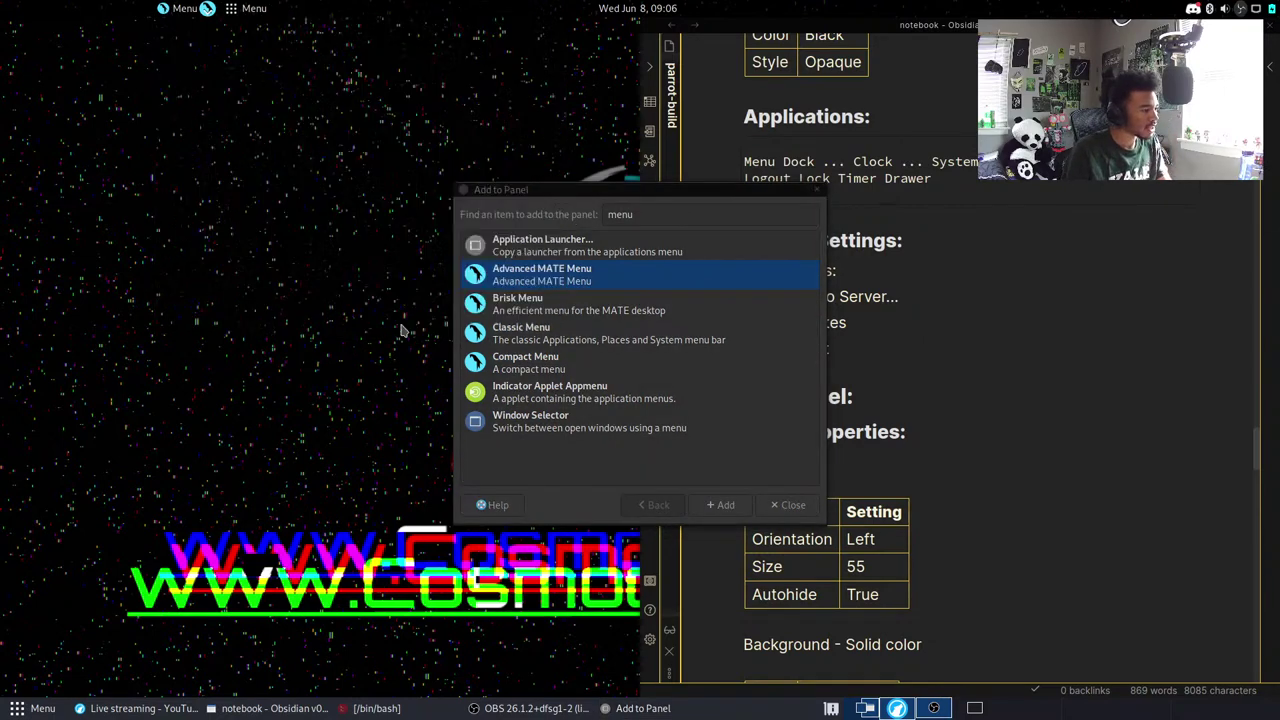
Test the Advanced MATE Menu's search with "hello", "really slow" and "tree", clearing the text each time, and check the applet's options.
click(183, 12)
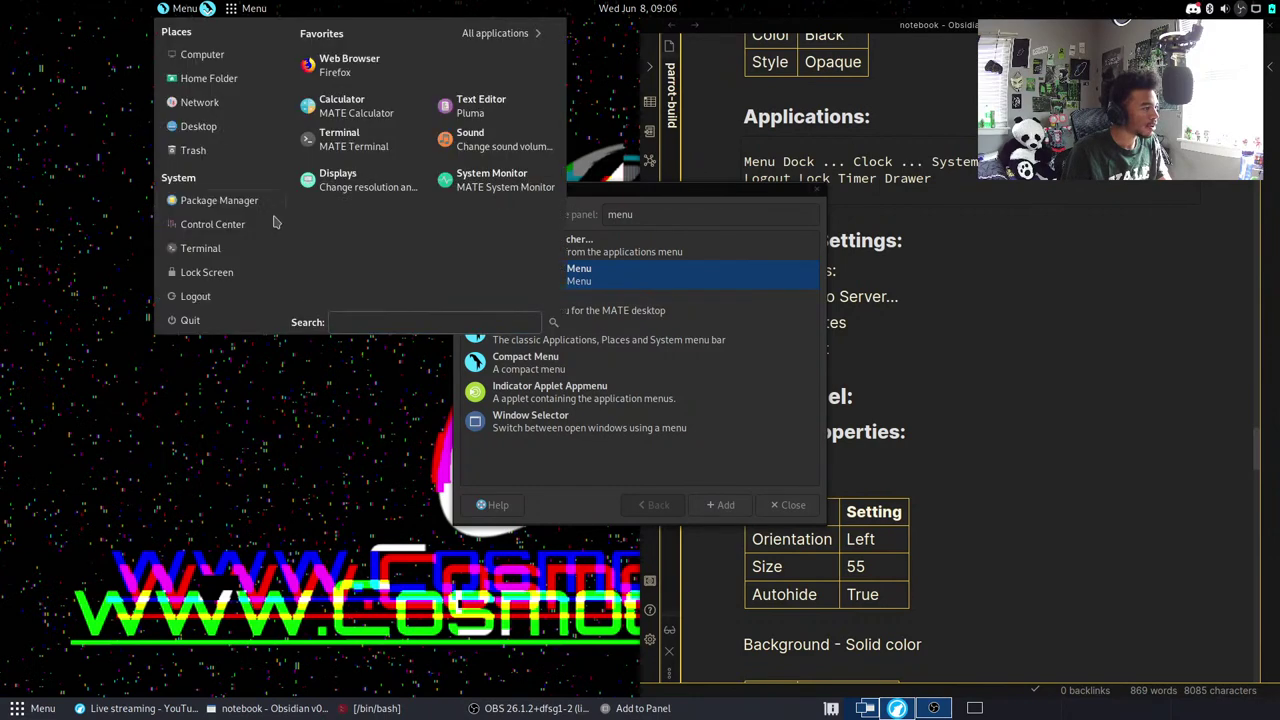
text(hello)
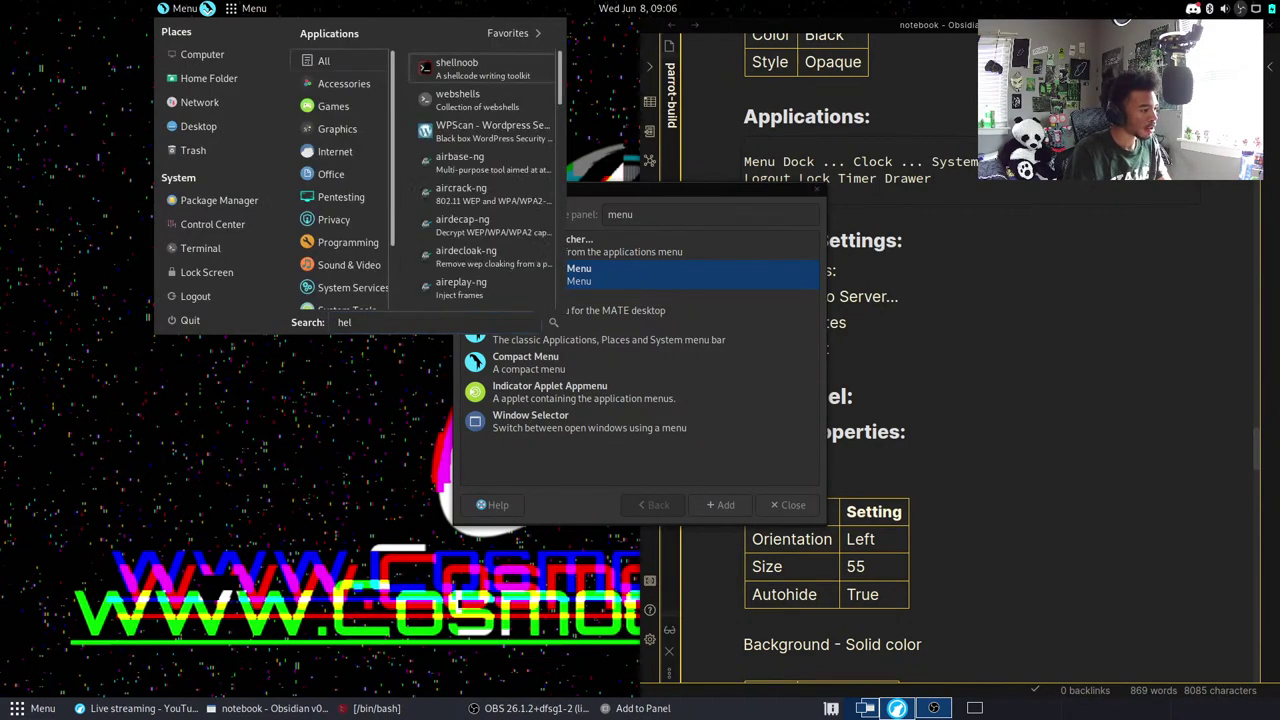
key(BackSpace)
key(BackSpace)
key(BackSpace)
key(BackSpace)
key(BackSpace)
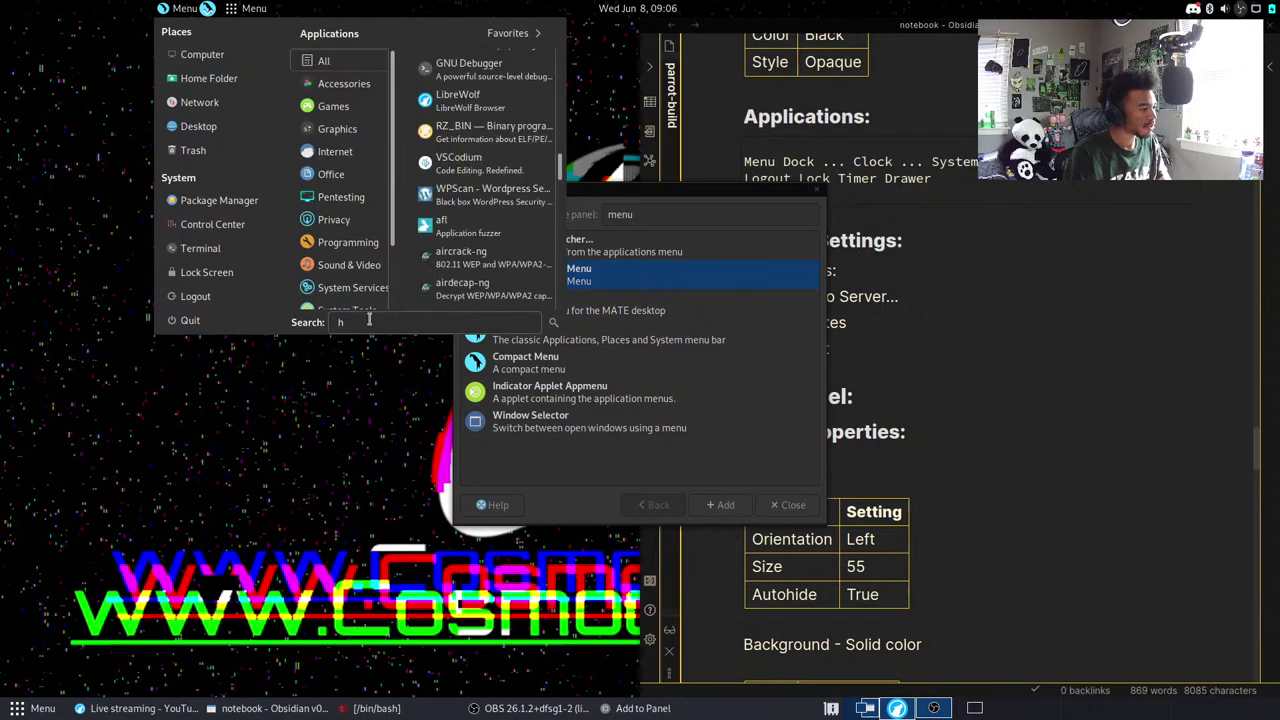
text(really slow)
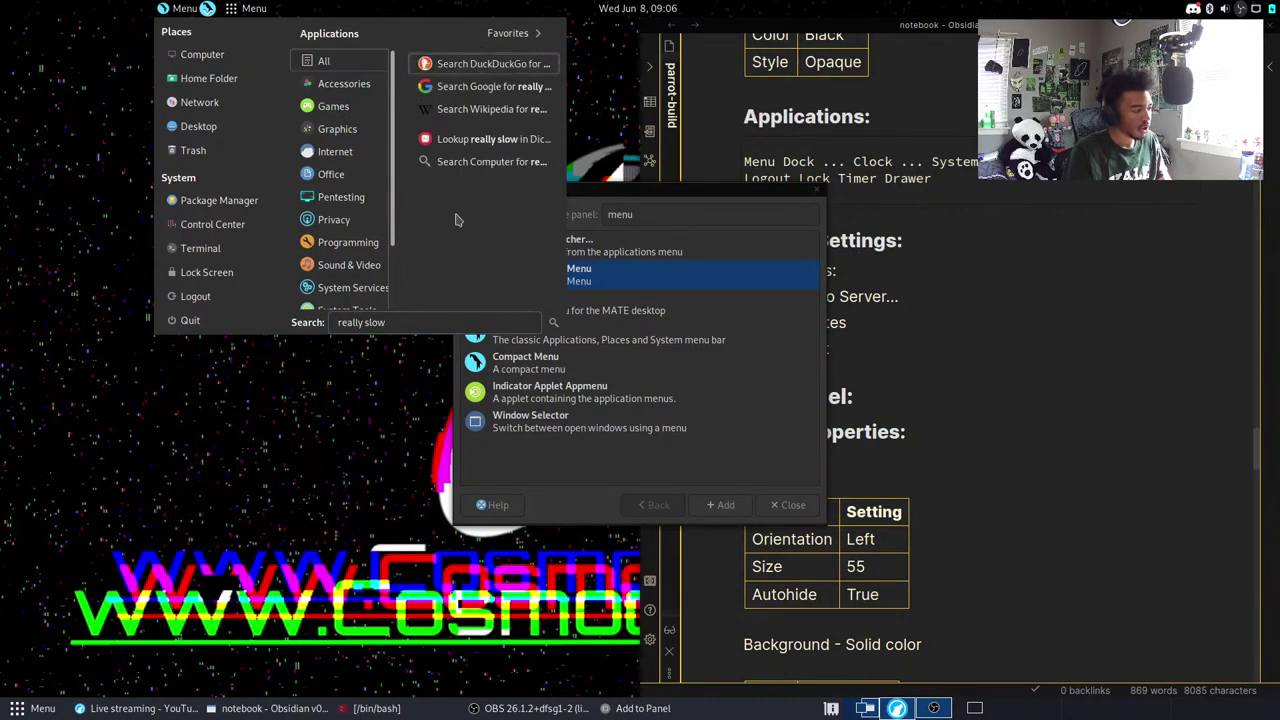
key(BackSpace)
key(BackSpace)
key(BackSpace)
key(BackSpace)
key(BackSpace)
key(BackSpace)
key(BackSpace)
key(BackSpace)
key(BackSpace)
key(BackSpace)
key(BackSpace)
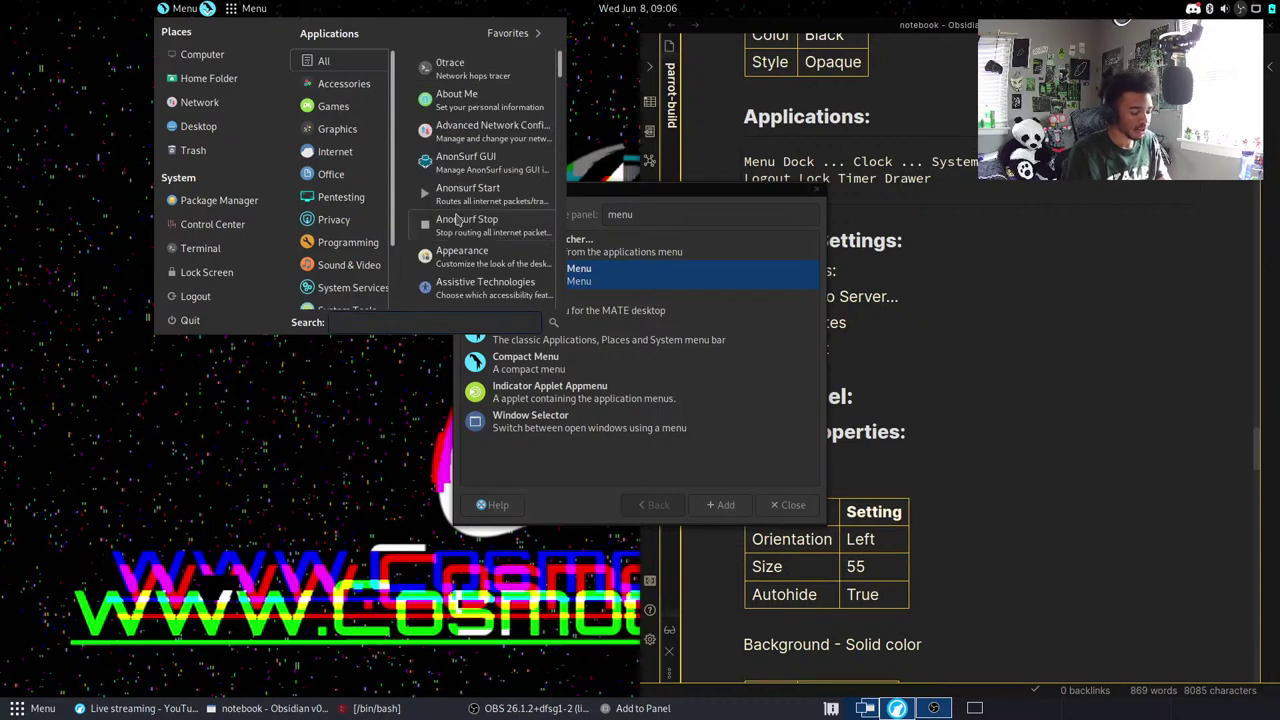
text(tree)
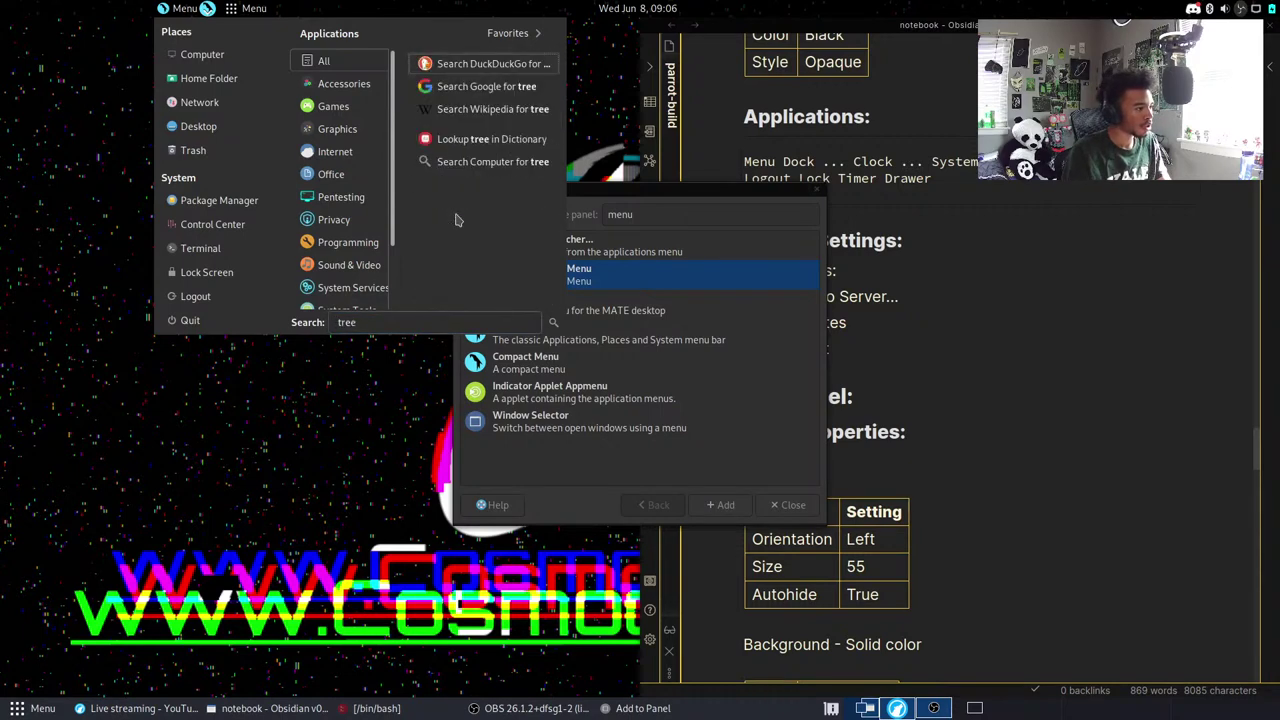
key(BackSpace)
key(BackSpace)
key(BackSpace)
key(BackSpace)
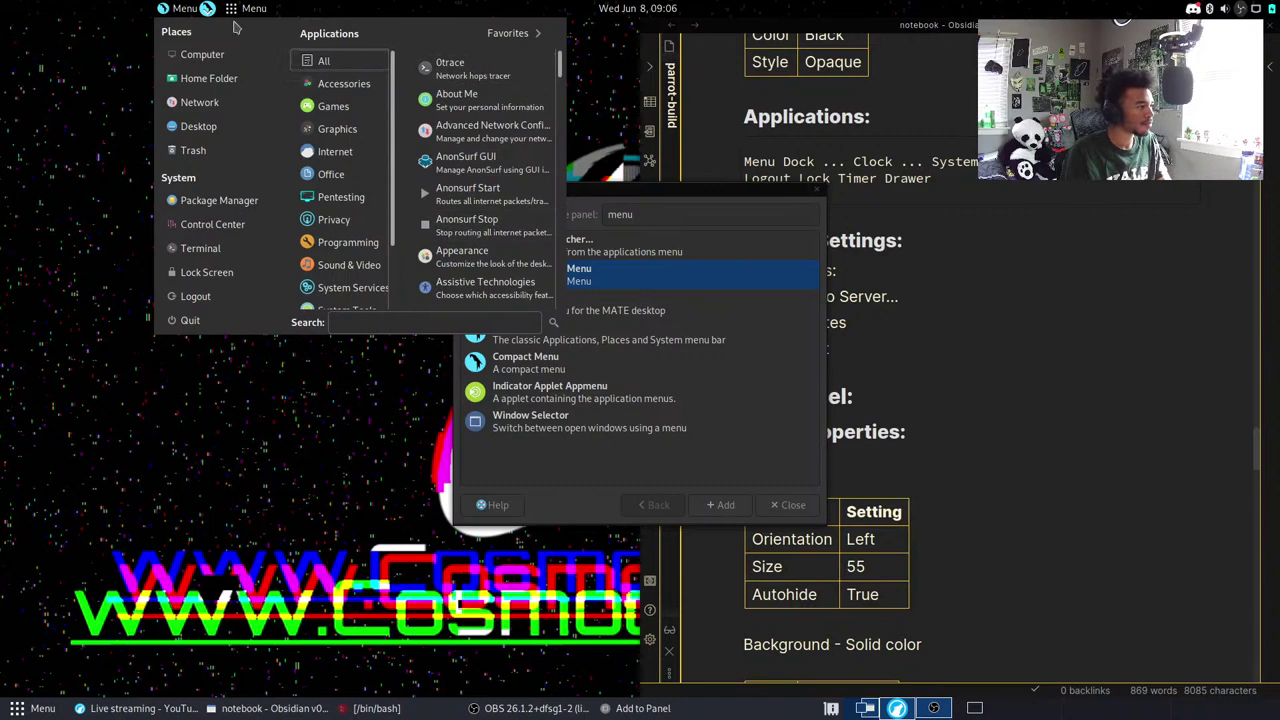
right_click(170, 7)
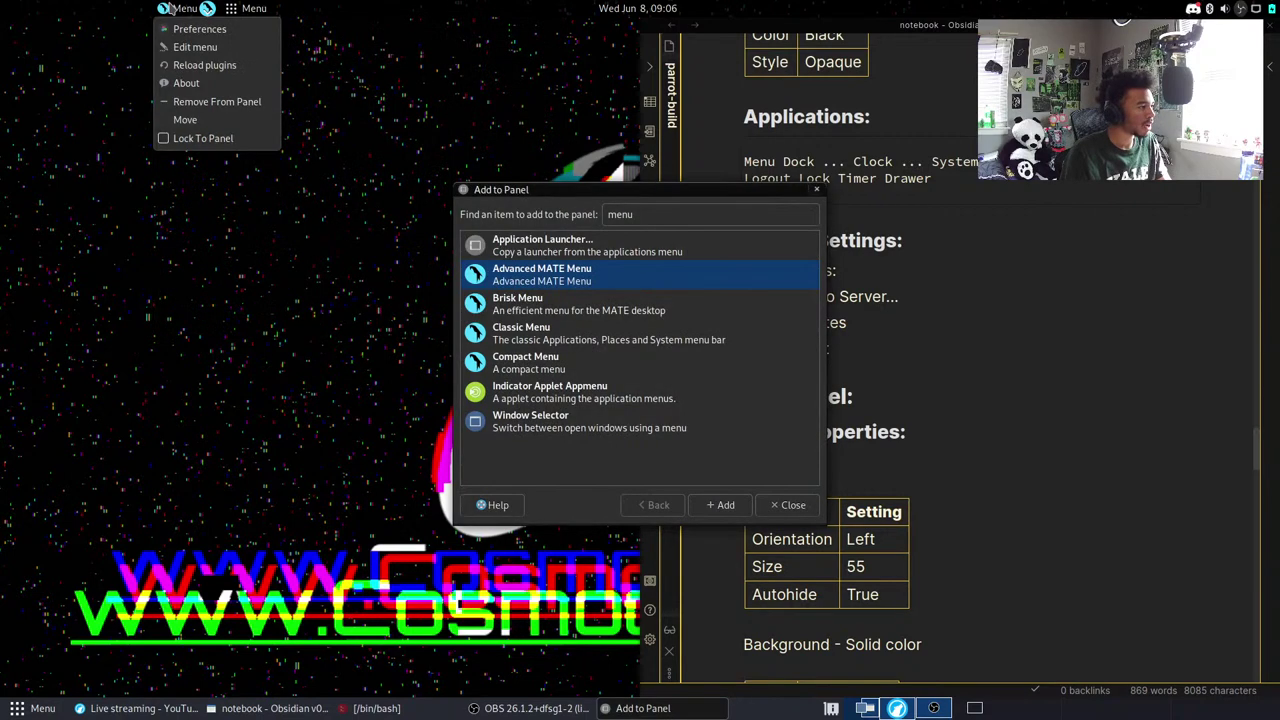
key(Escape)
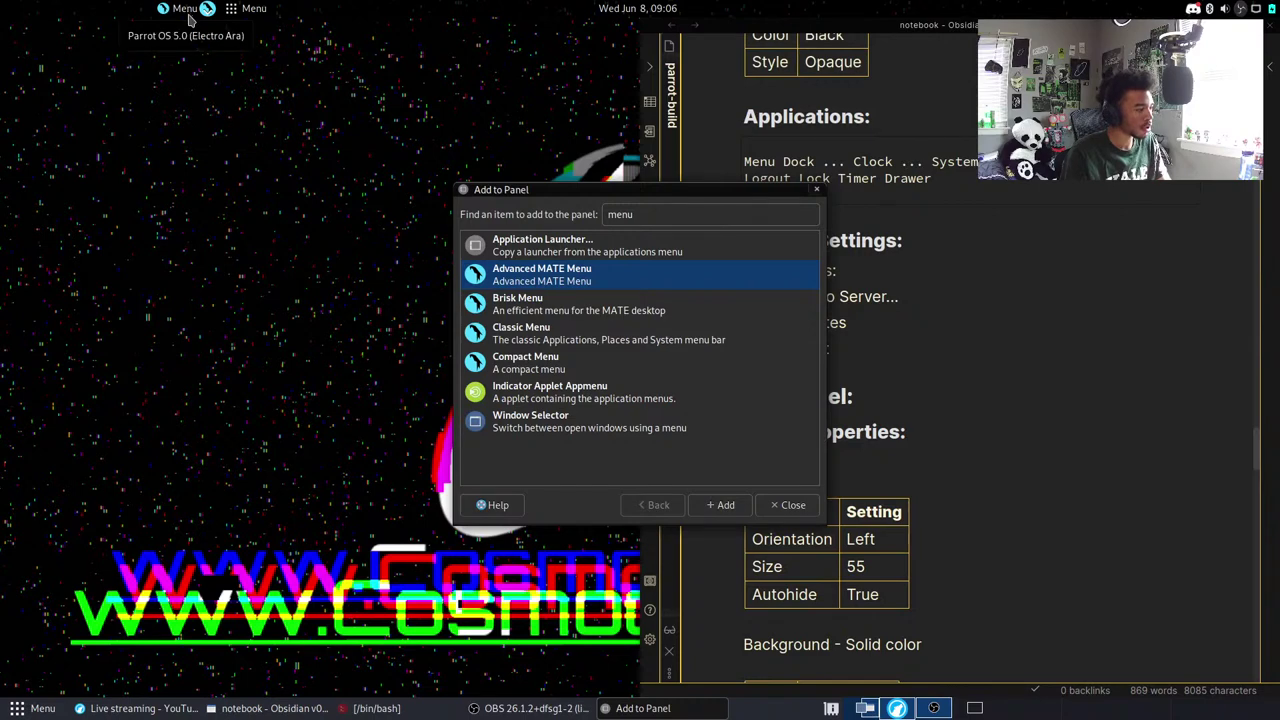
click(190, 20)
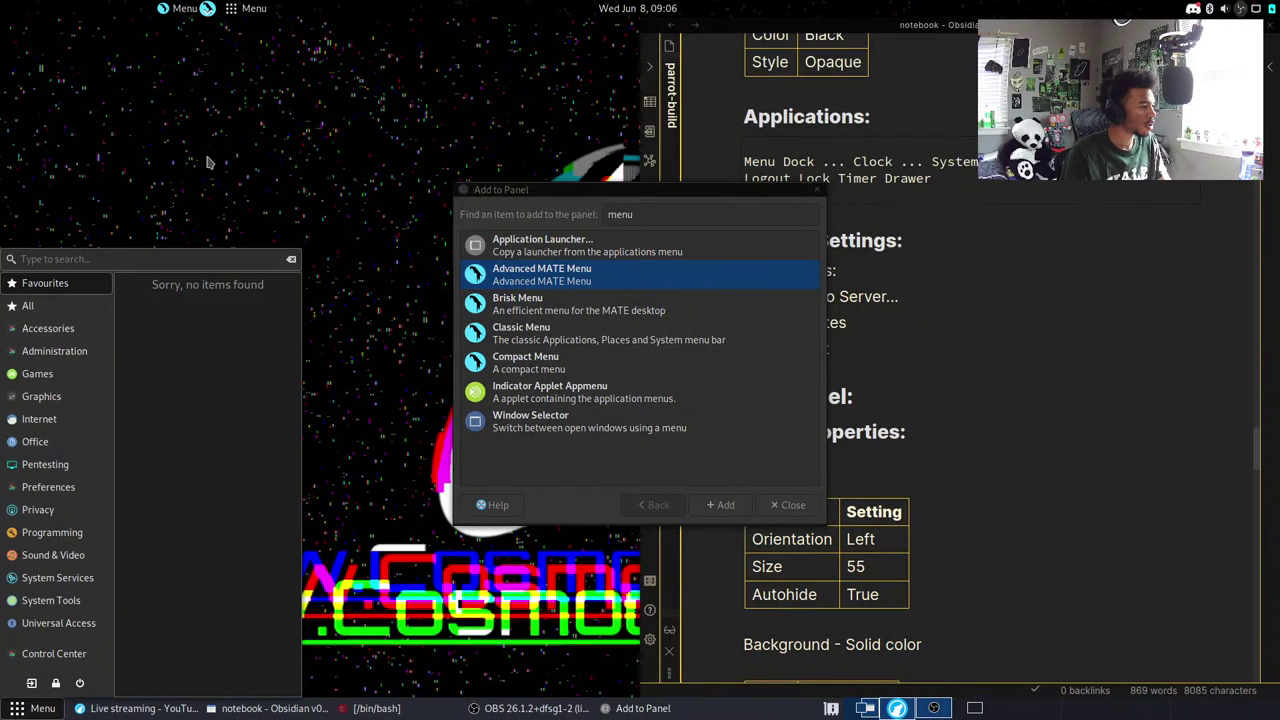
Close the Add to Panel dialog and move the Brisk Menu to the far left end of the top panel.
click(783, 505)
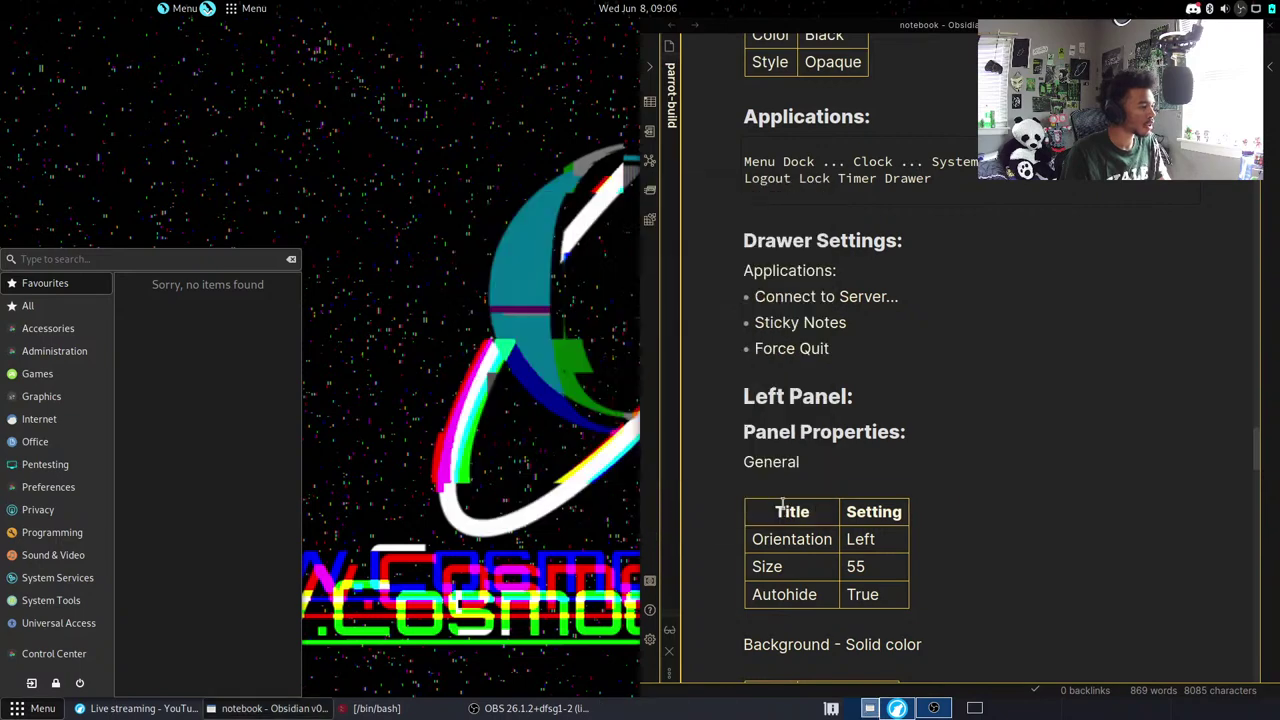
right_click(248, 10)
click(286, 83)
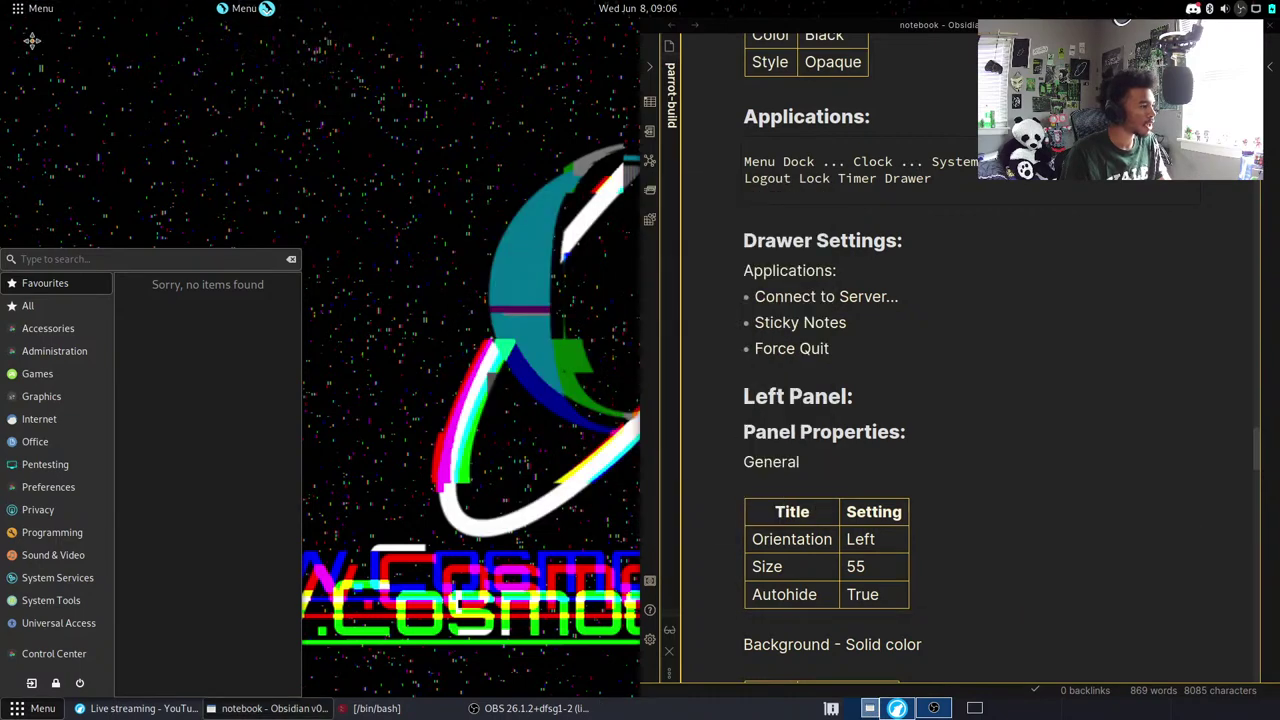
click(42, 42)
Remove the Advanced MATE Menu and the Compact Menu from the top panel.
right_click(230, 16)
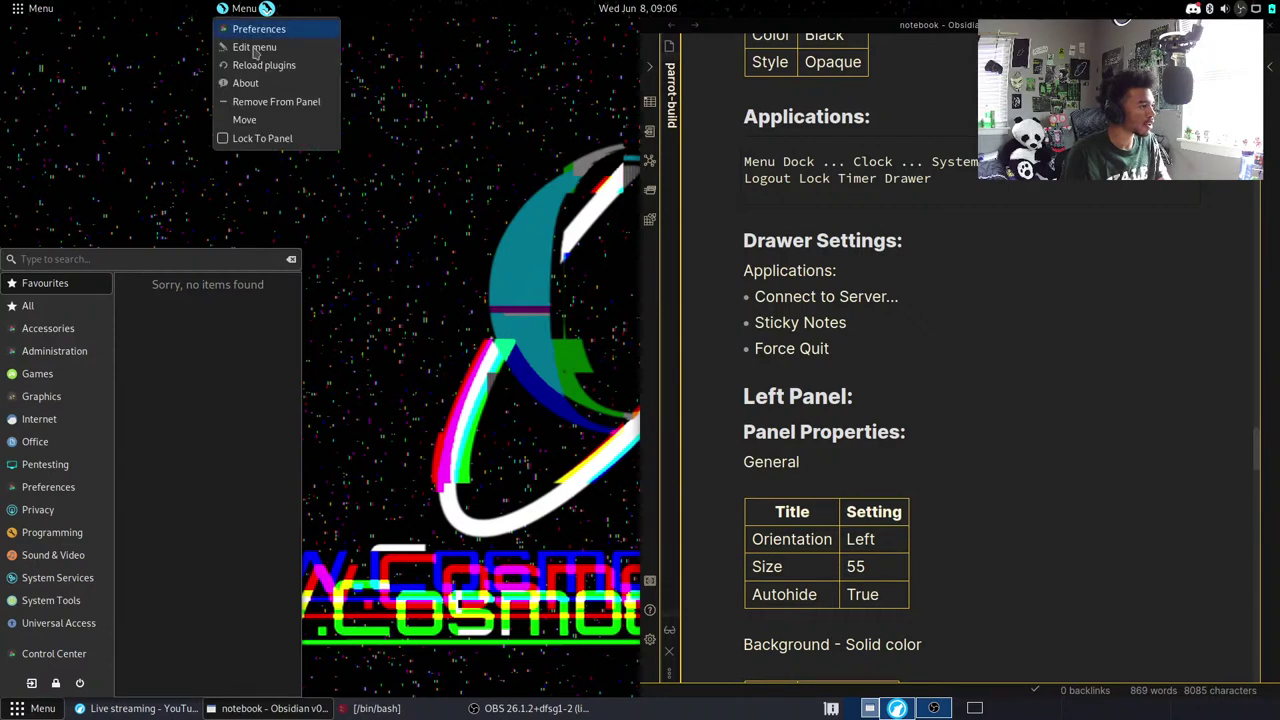
click(262, 100)
right_click(267, 9)
click(297, 65)
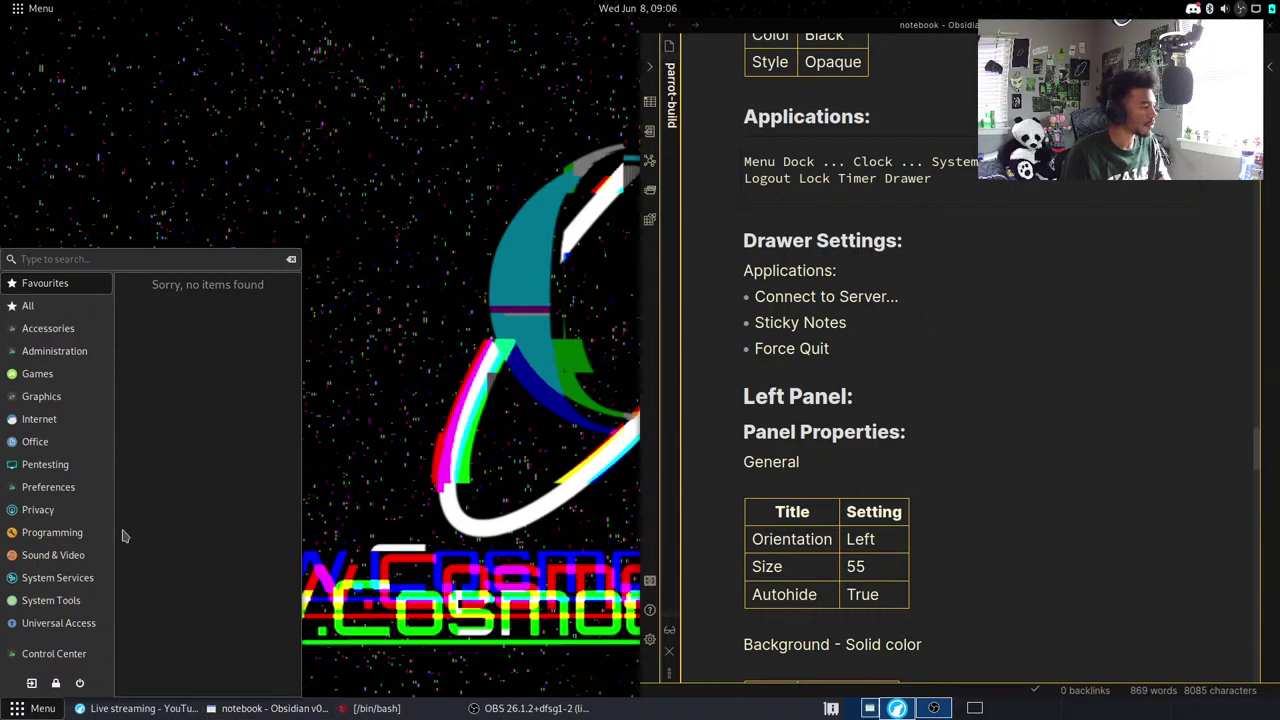
Unlock and remove the Brisk Menu from the bottom panel, and test opening and closing the one on the top panel.
click(24, 712)
right_click(30, 708)
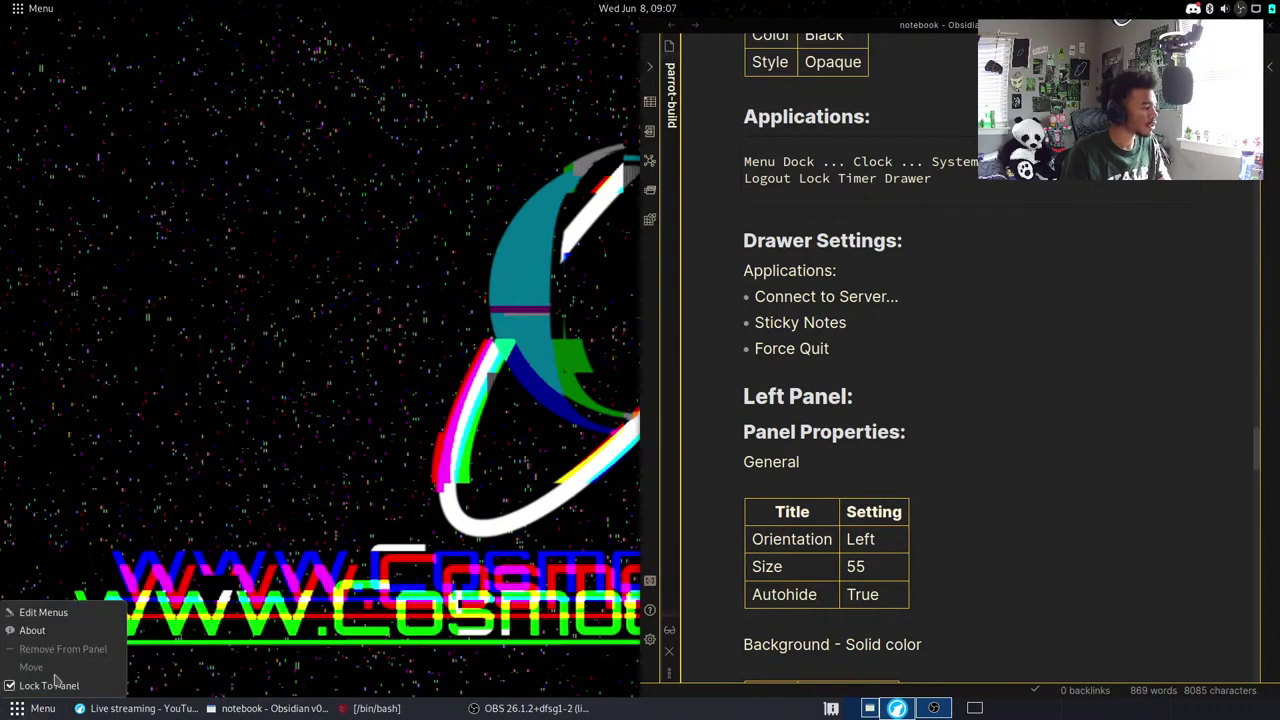
click(55, 686)
right_click(30, 708)
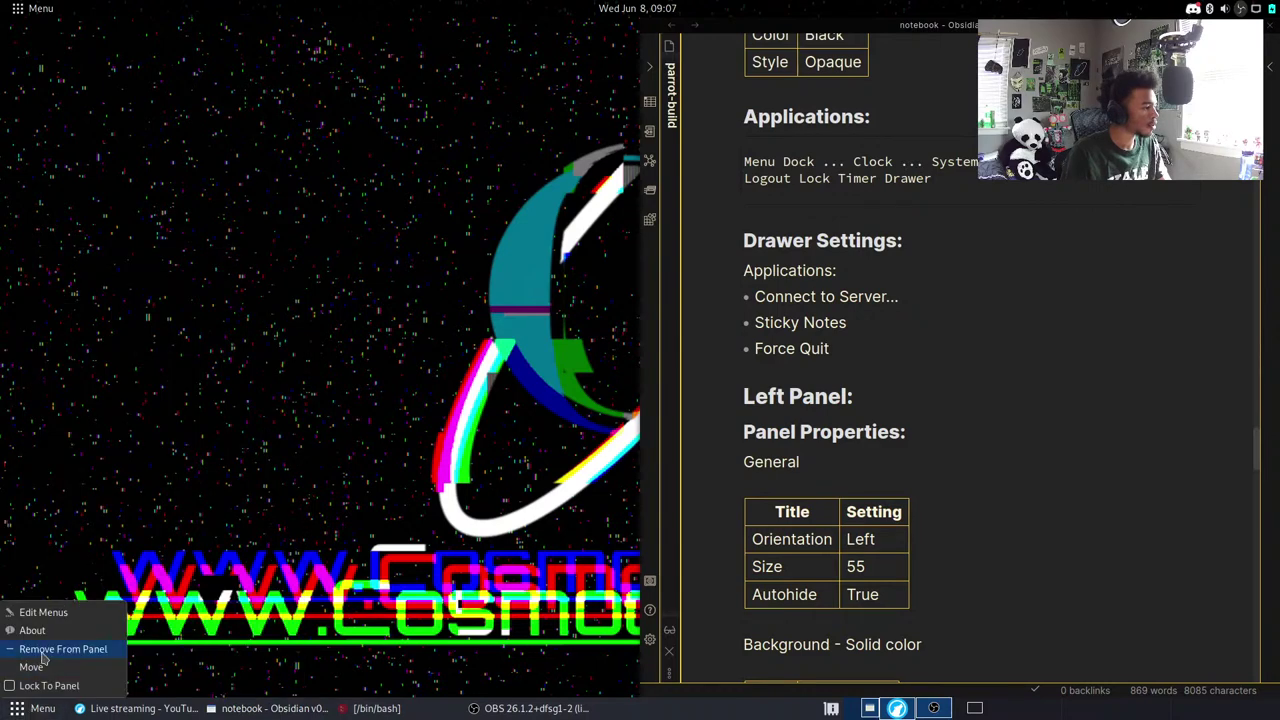
click(45, 650)
key(super)
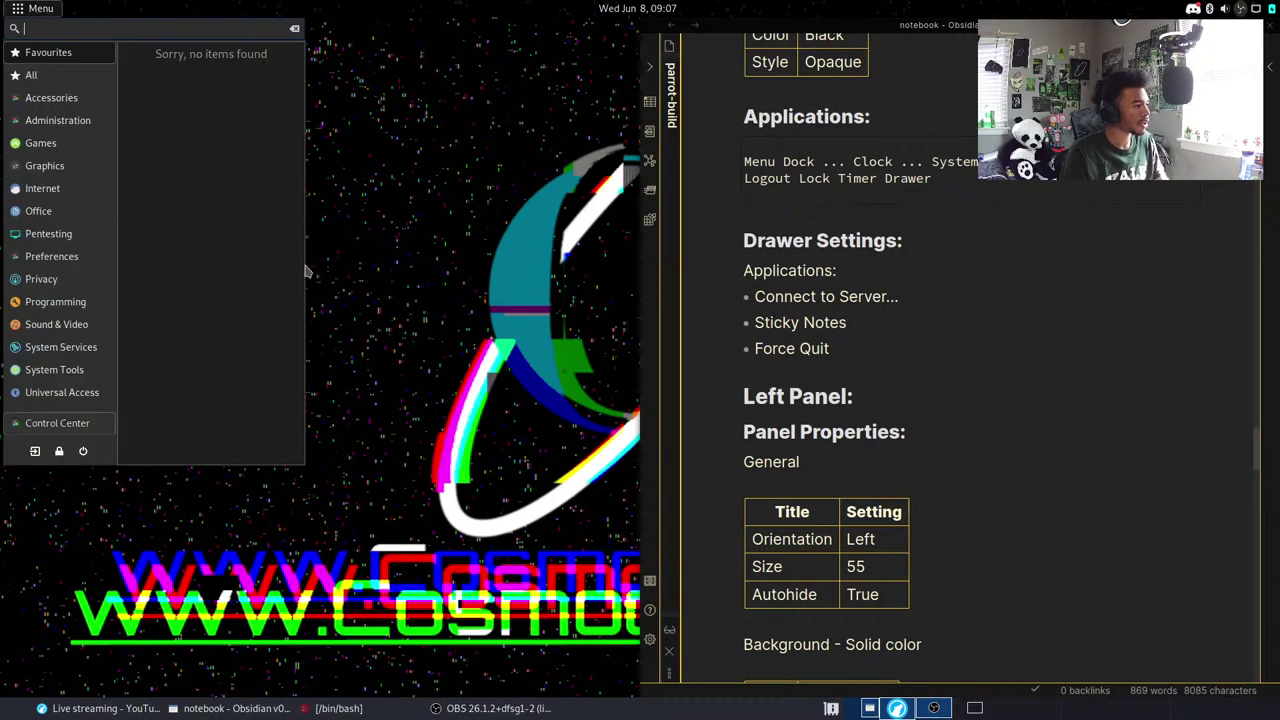
key(Escape)
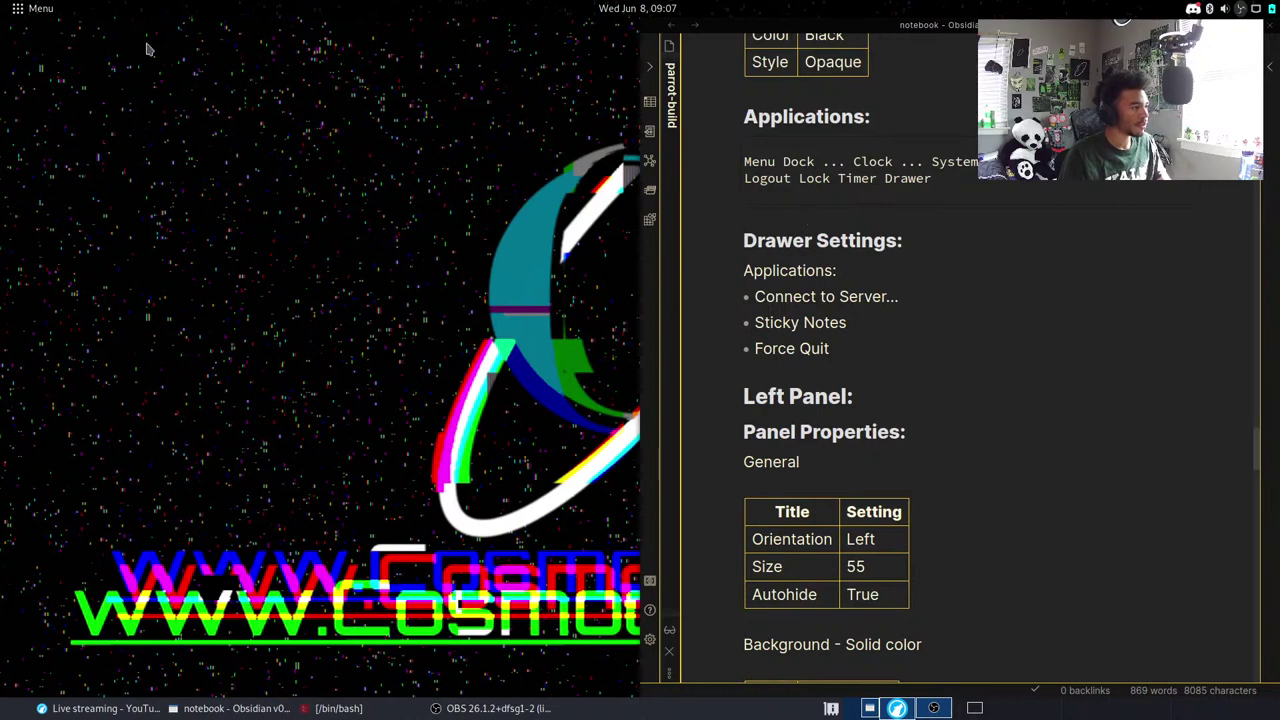
Search the items available for the top panel for "dock", moving the Add to Panel dialog off the Obsidian notes.
right_click(141, 12)
click(154, 27)
text(dock)
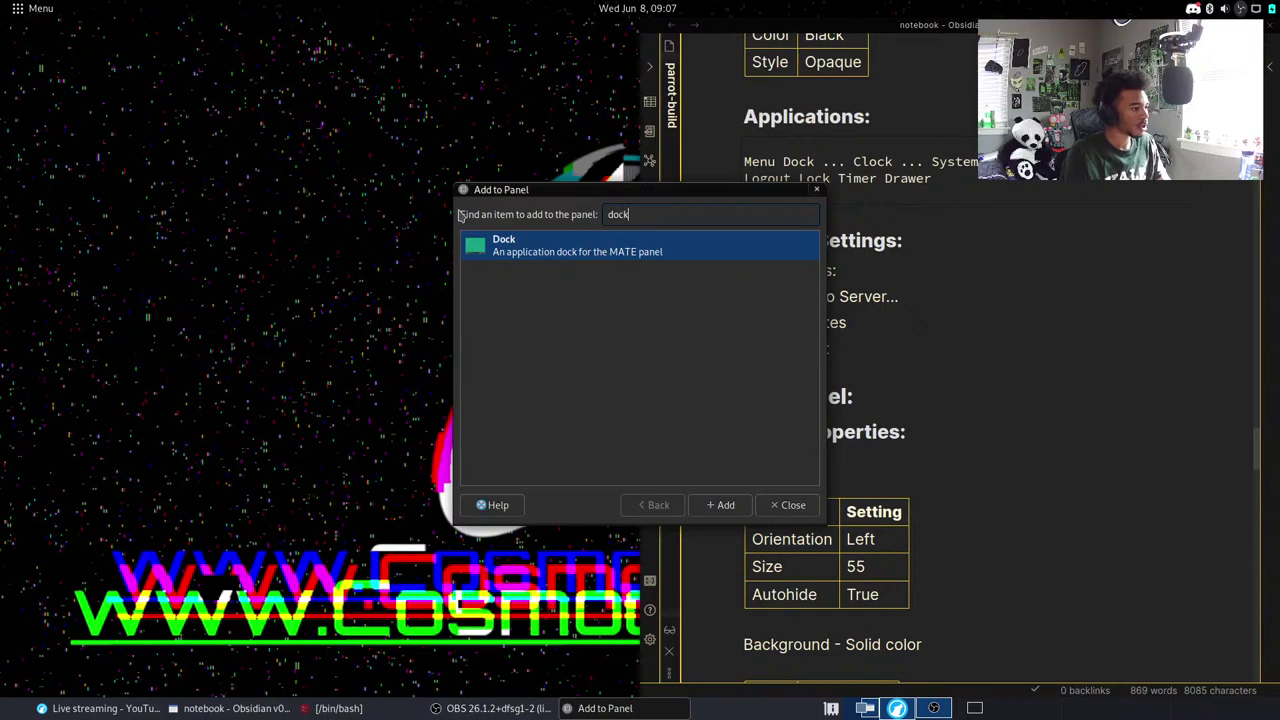
key(BackSpace)
key(BackSpace)
key(BackSpace)
key(BackSpace)
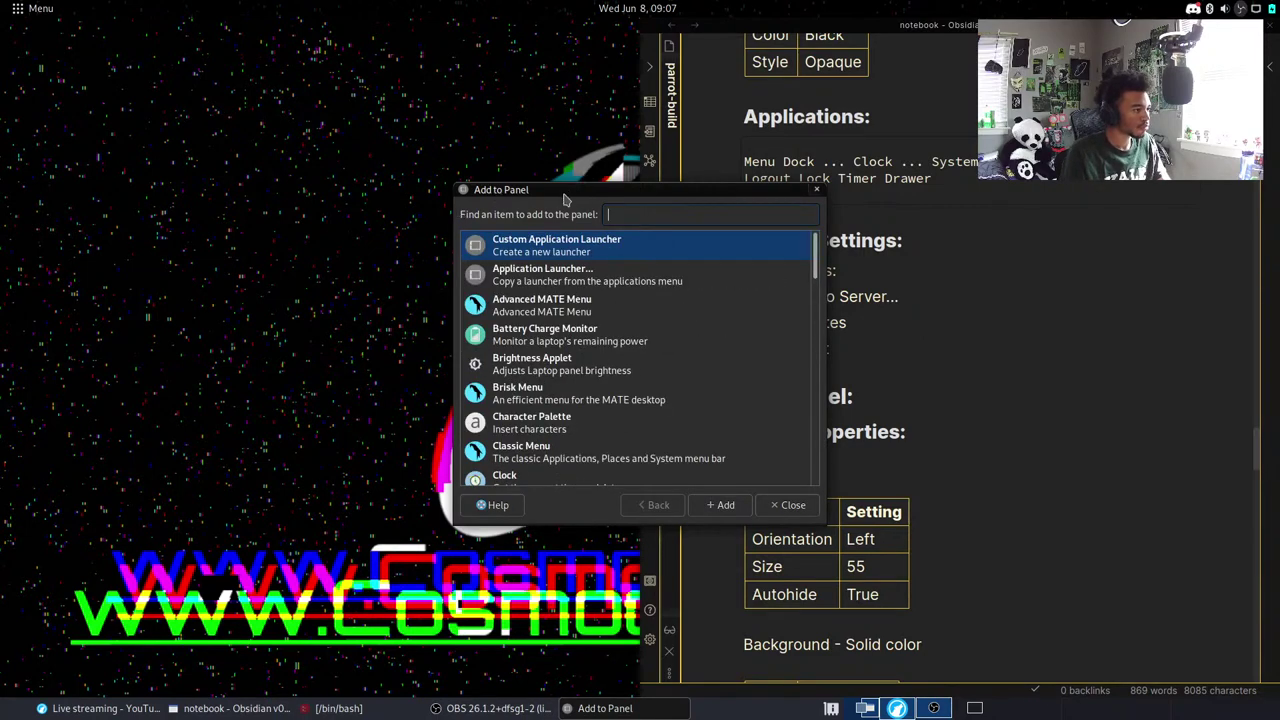
drag(556, 190, 321, 165)
text(dock)
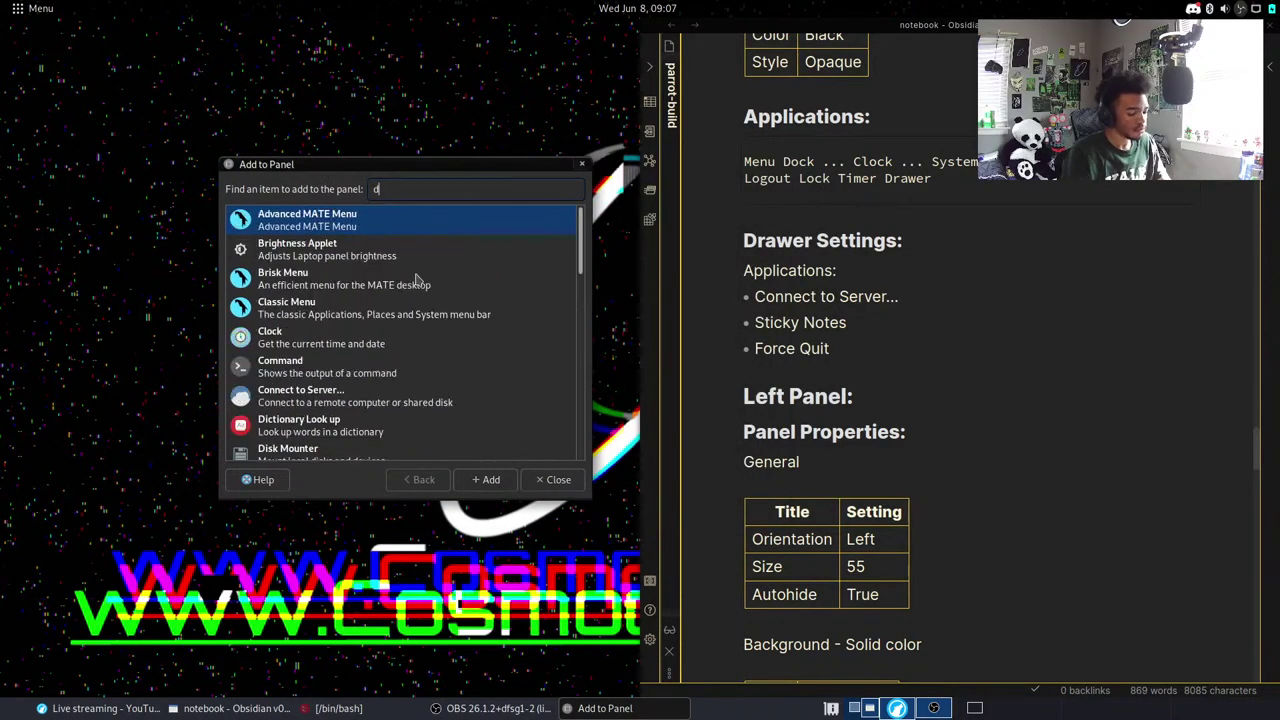
Clear the item search, find Dock in the full list, add it to the top panel and close the Add to Panel dialog.
key(BackSpace)
key(BackSpace)
key(BackSpace)
key(BackSpace)
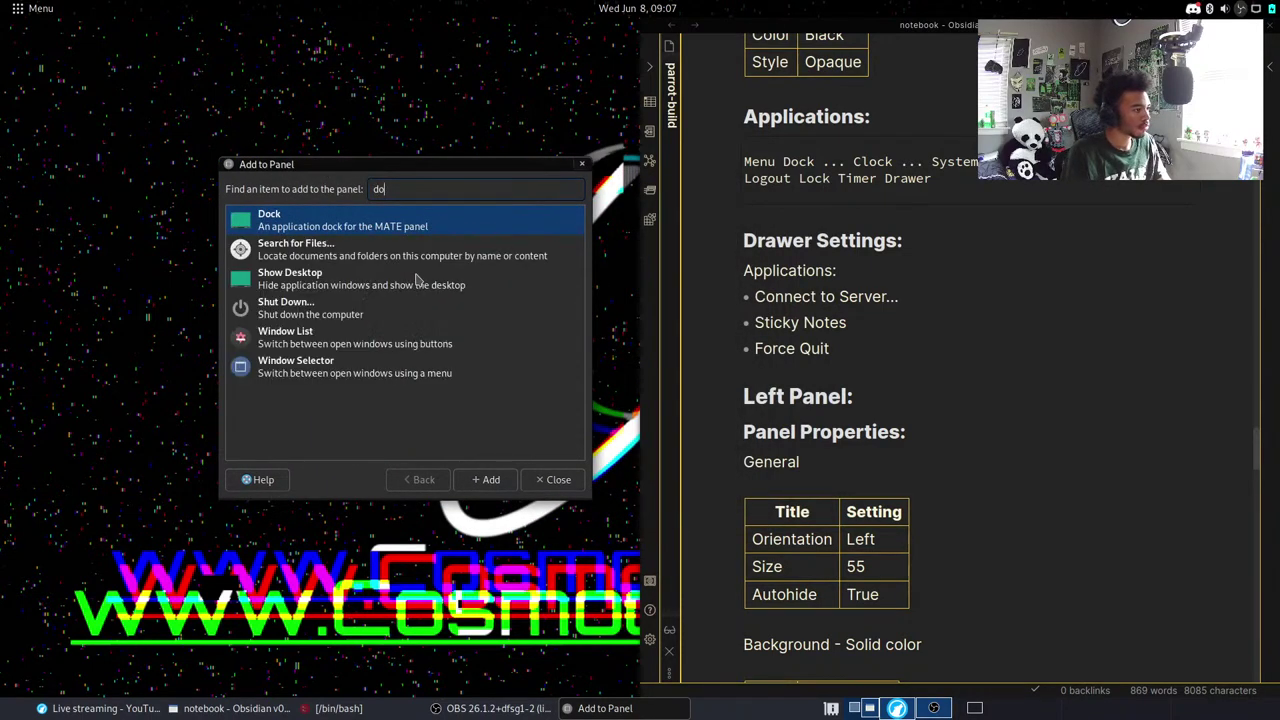
scroll(420, 314, down, 3)
scroll(420, 314, down, 2)
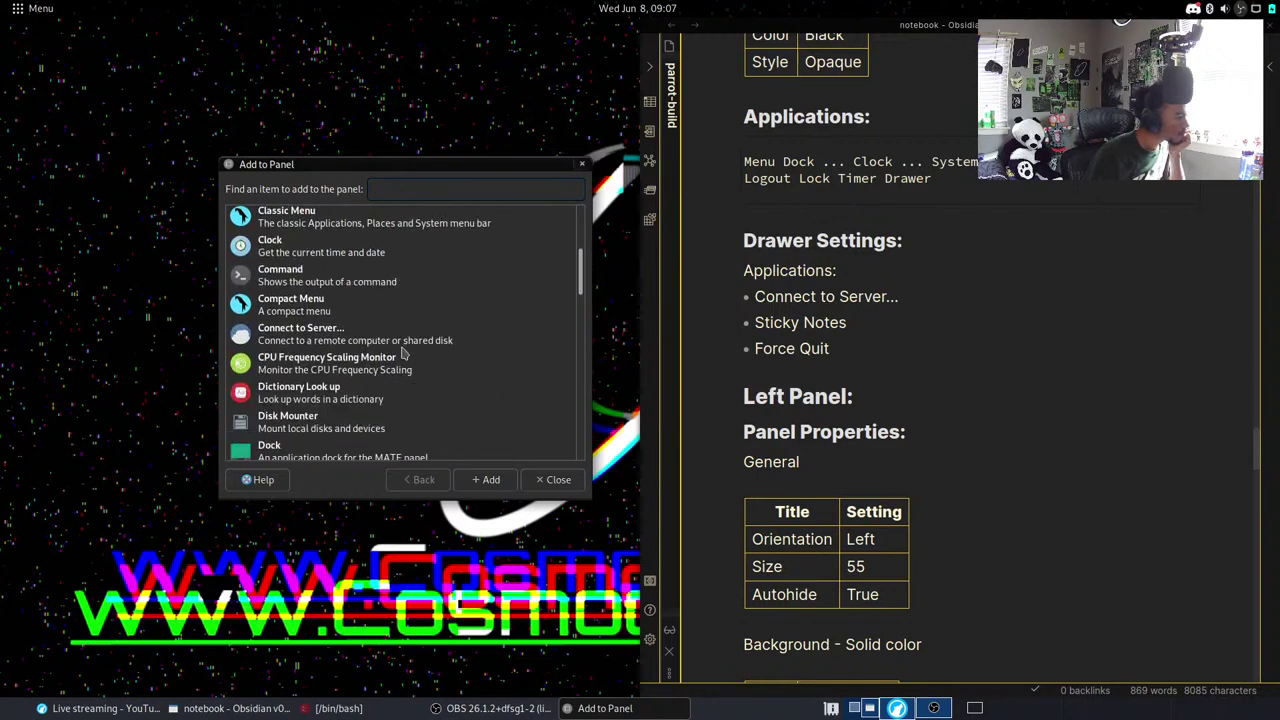
scroll(345, 285, down, 3)
scroll(347, 298, down, 1)
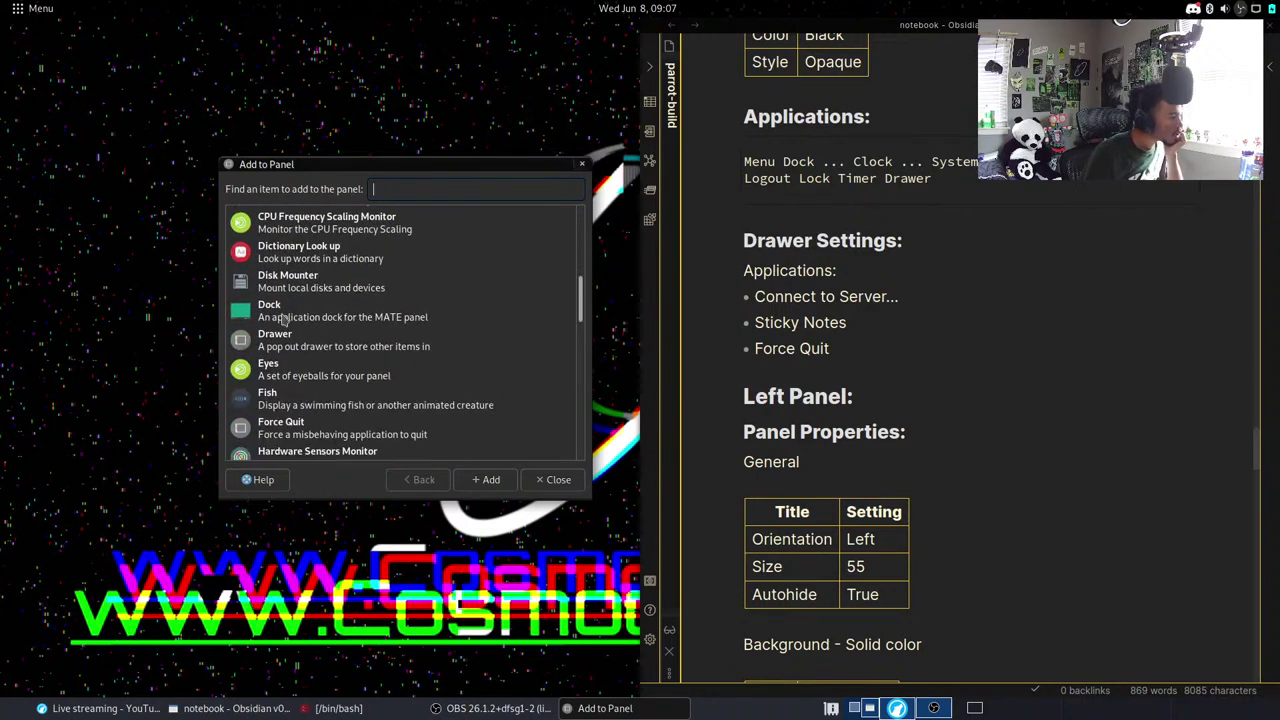
click(379, 319)
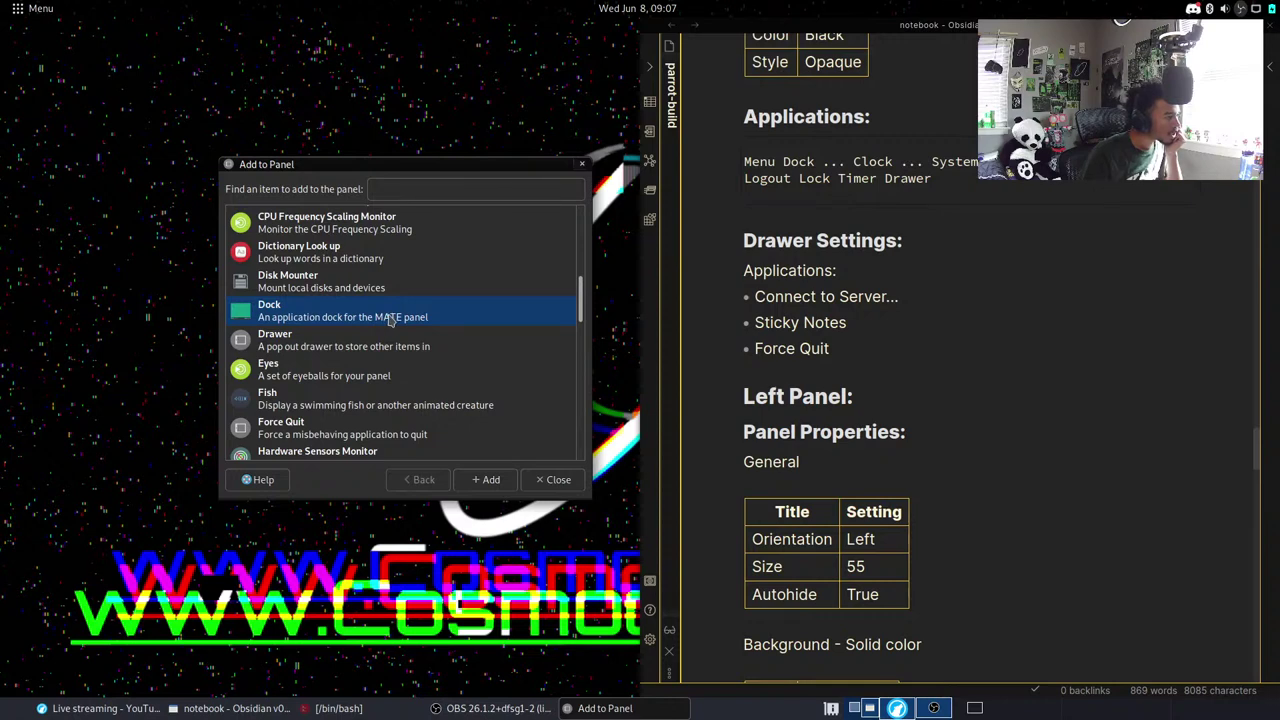
scroll(390, 318, down, 1)
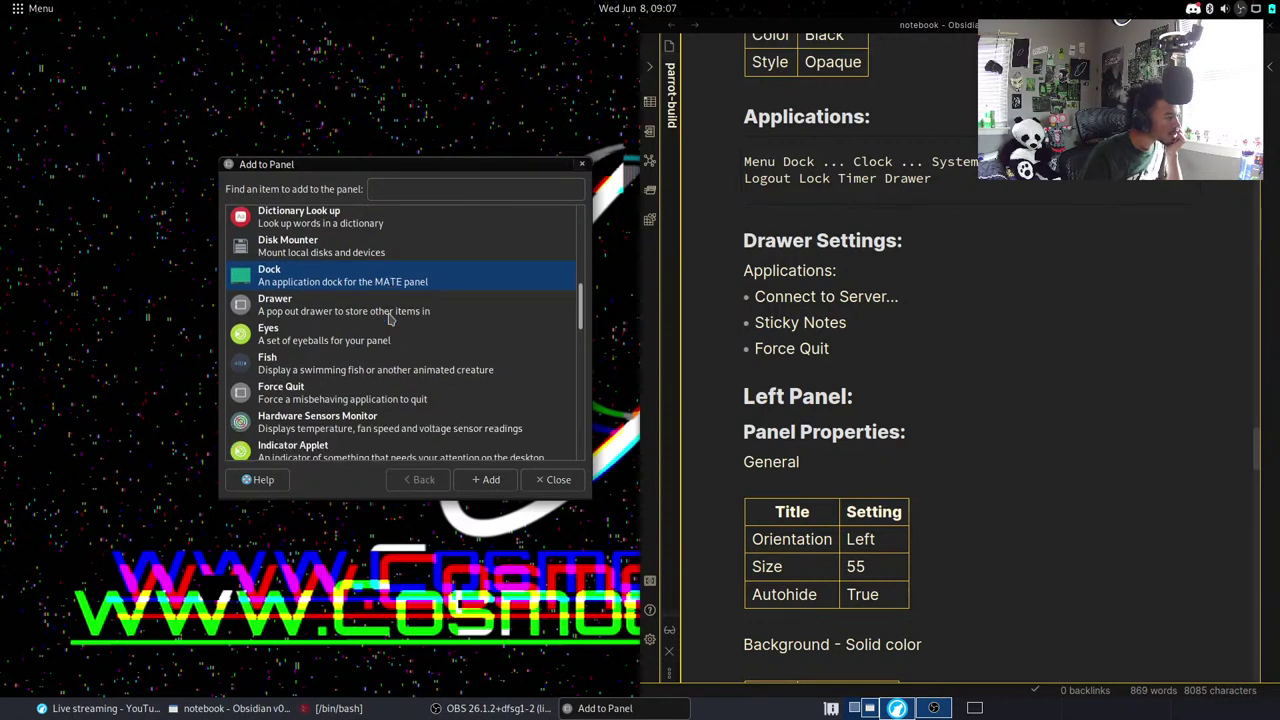
scroll(390, 318, down, 12)
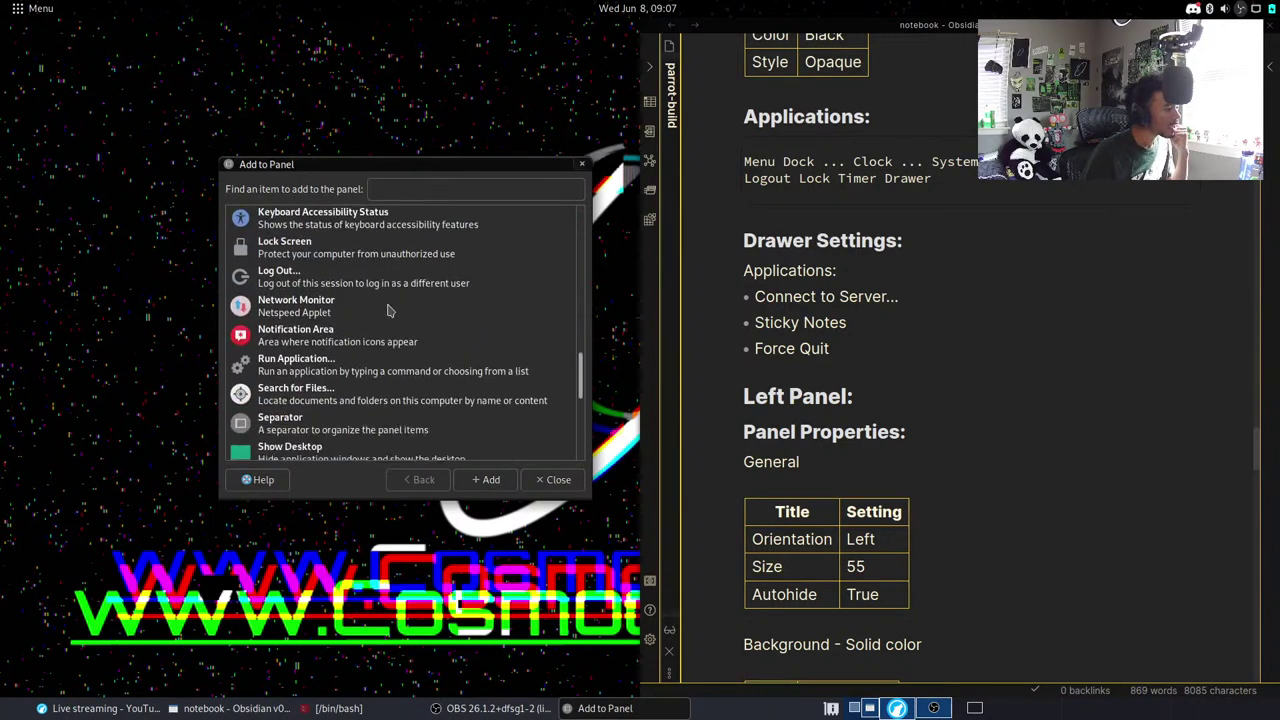
scroll(390, 311, down, 1)
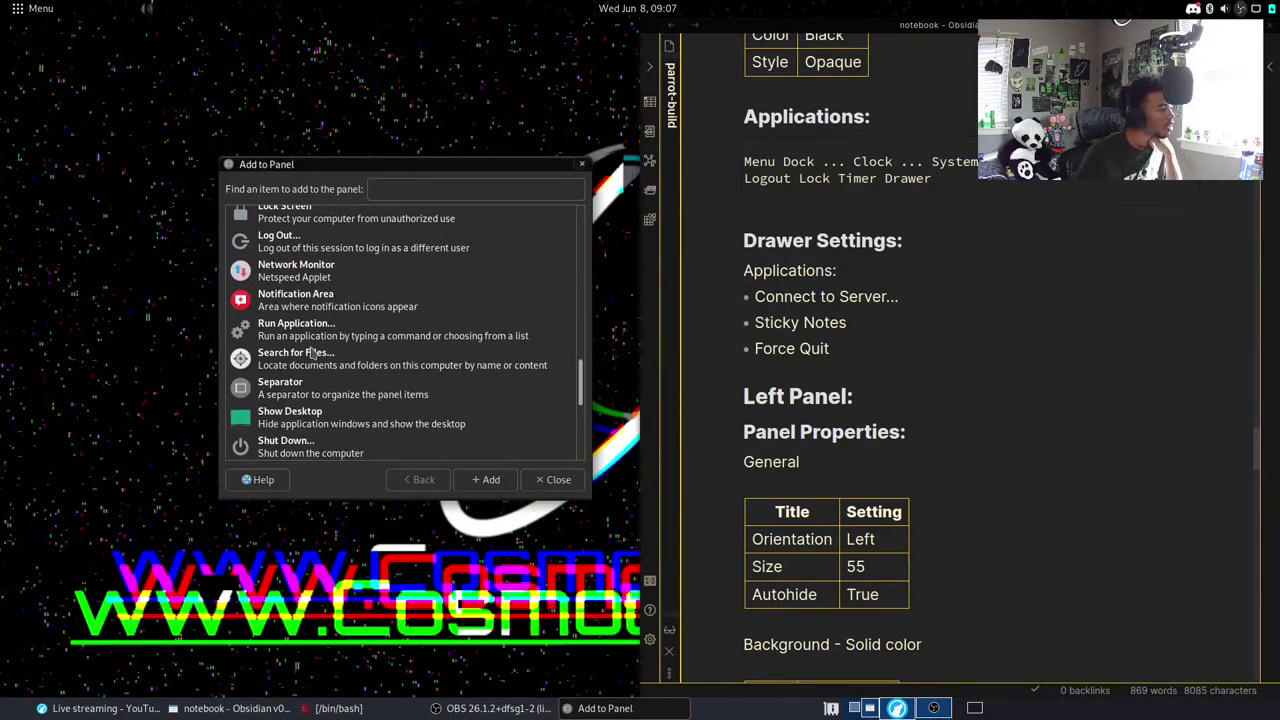
scroll(311, 355, down, 2)
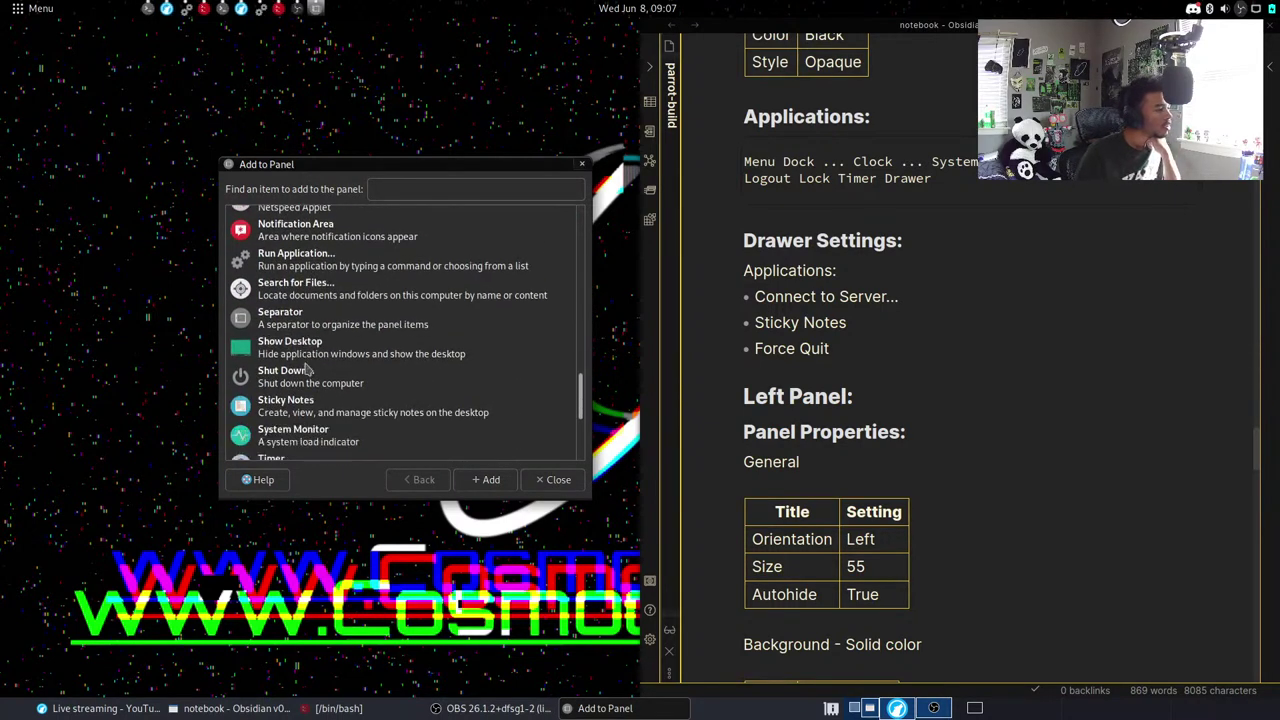
click(552, 481)
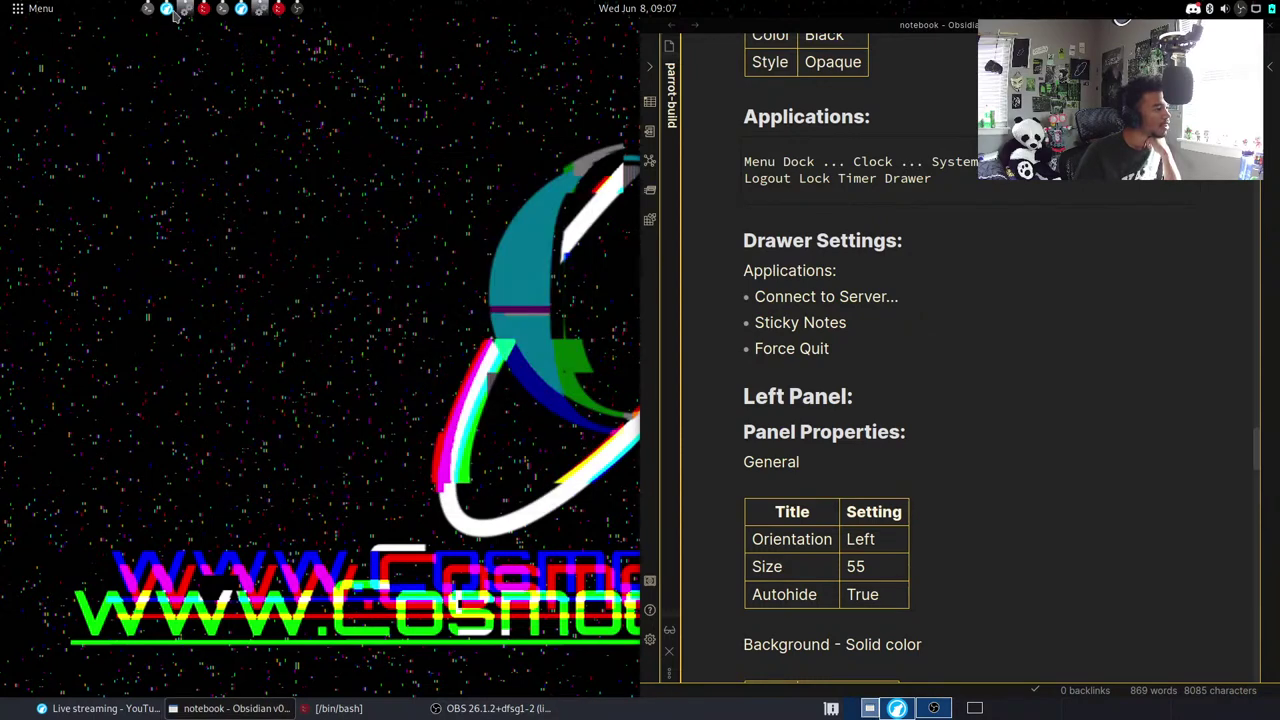
Remove both Dock applets from the top panel.
right_click(139, 12)
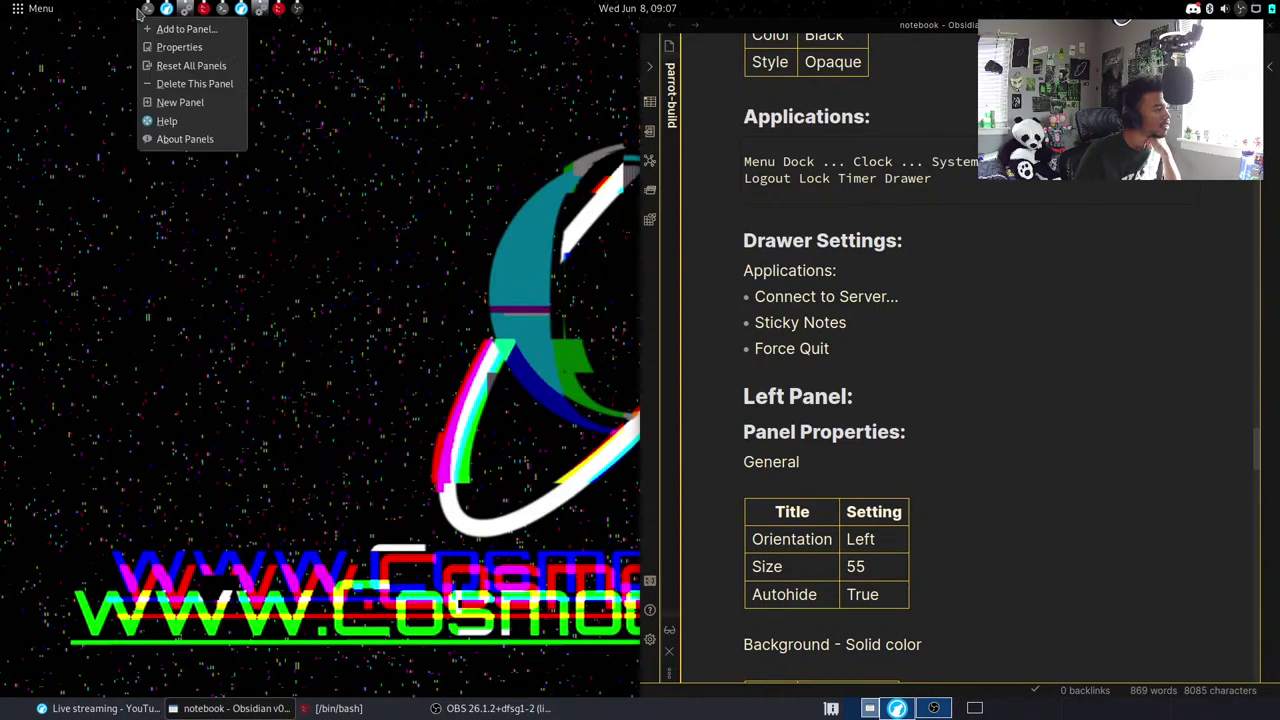
click(296, 122)
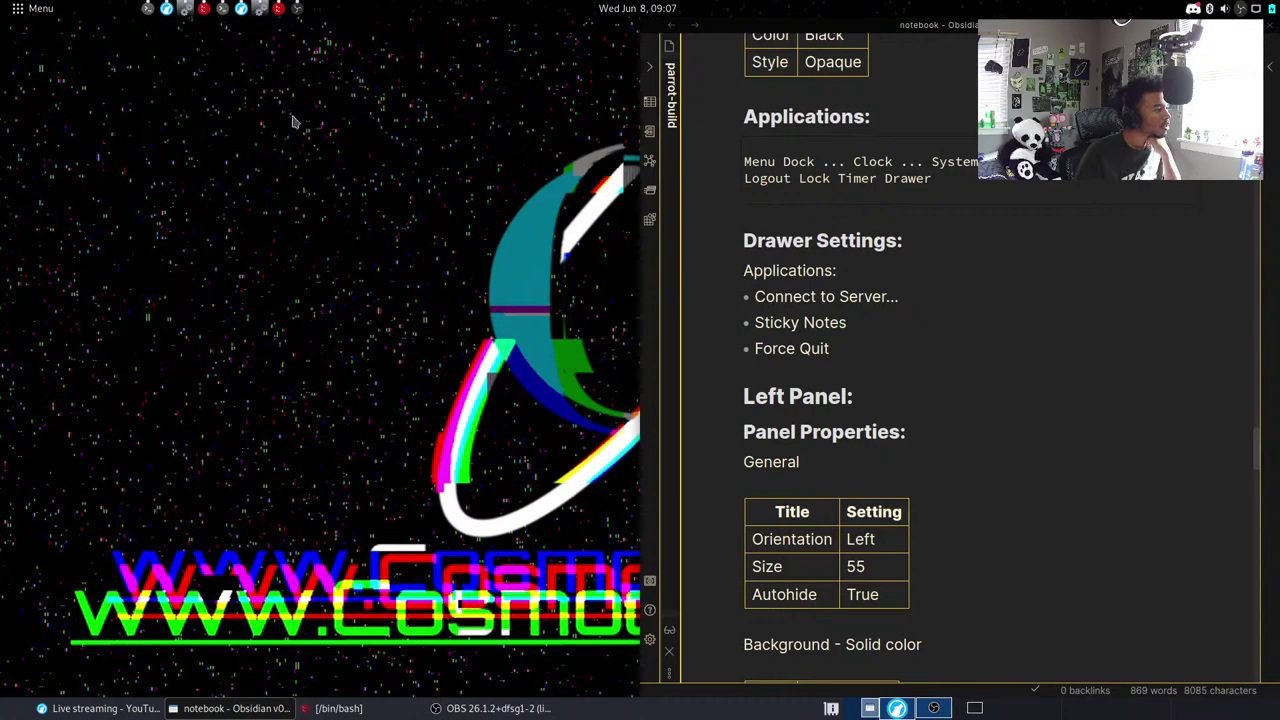
right_click(149, 8)
click(192, 86)
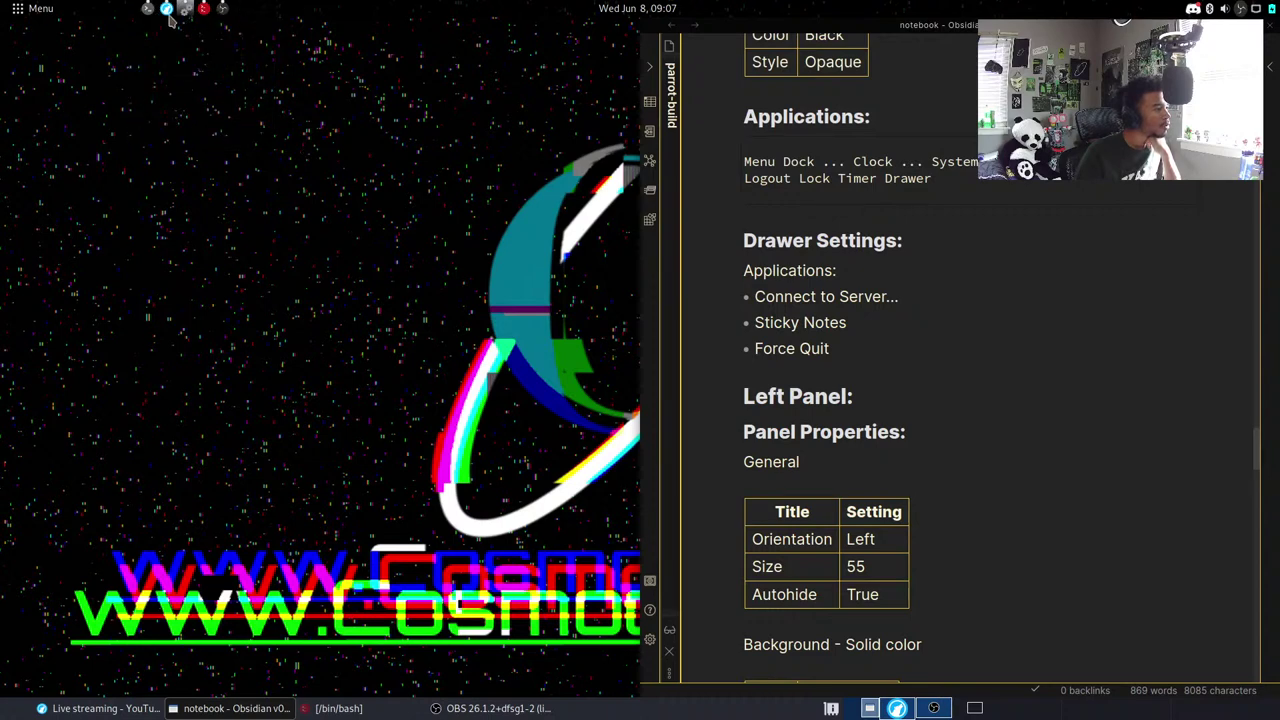
right_click(166, 8)
click(191, 85)
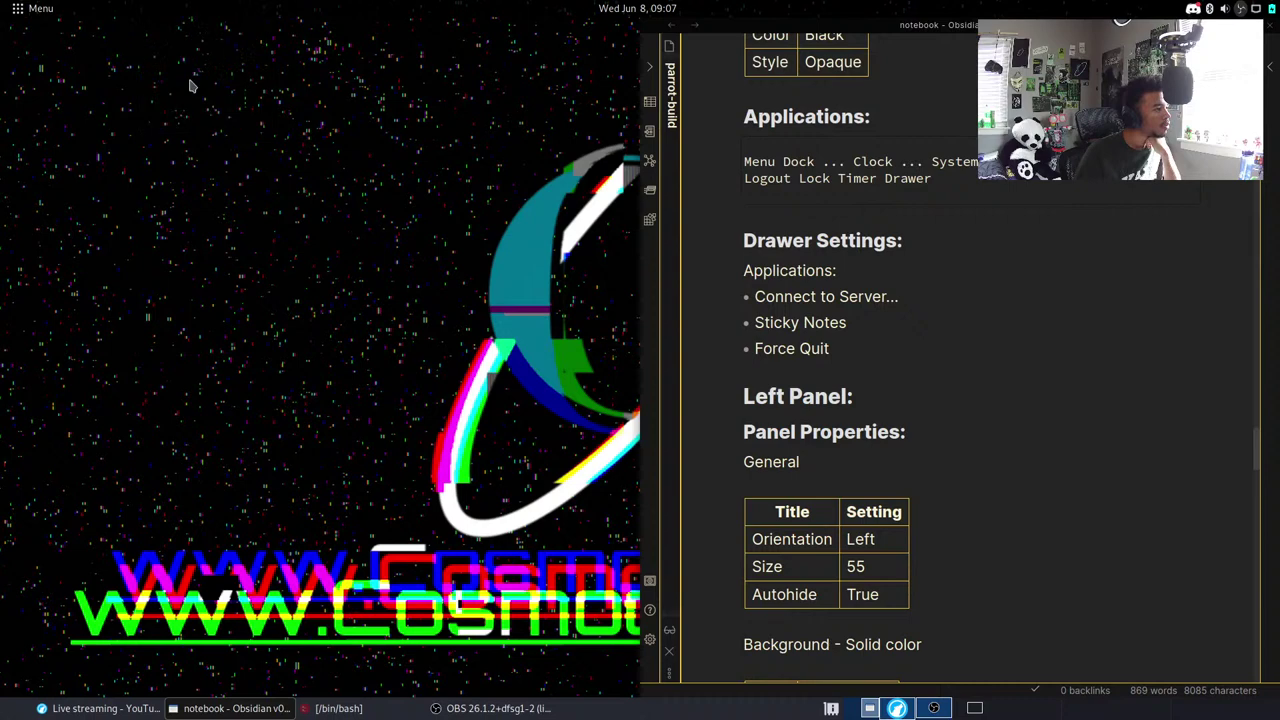
Find the Dock applet with the search "dock", add it once to the top panel and move it directly beside the Menu.
right_click(127, 16)
click(146, 30)
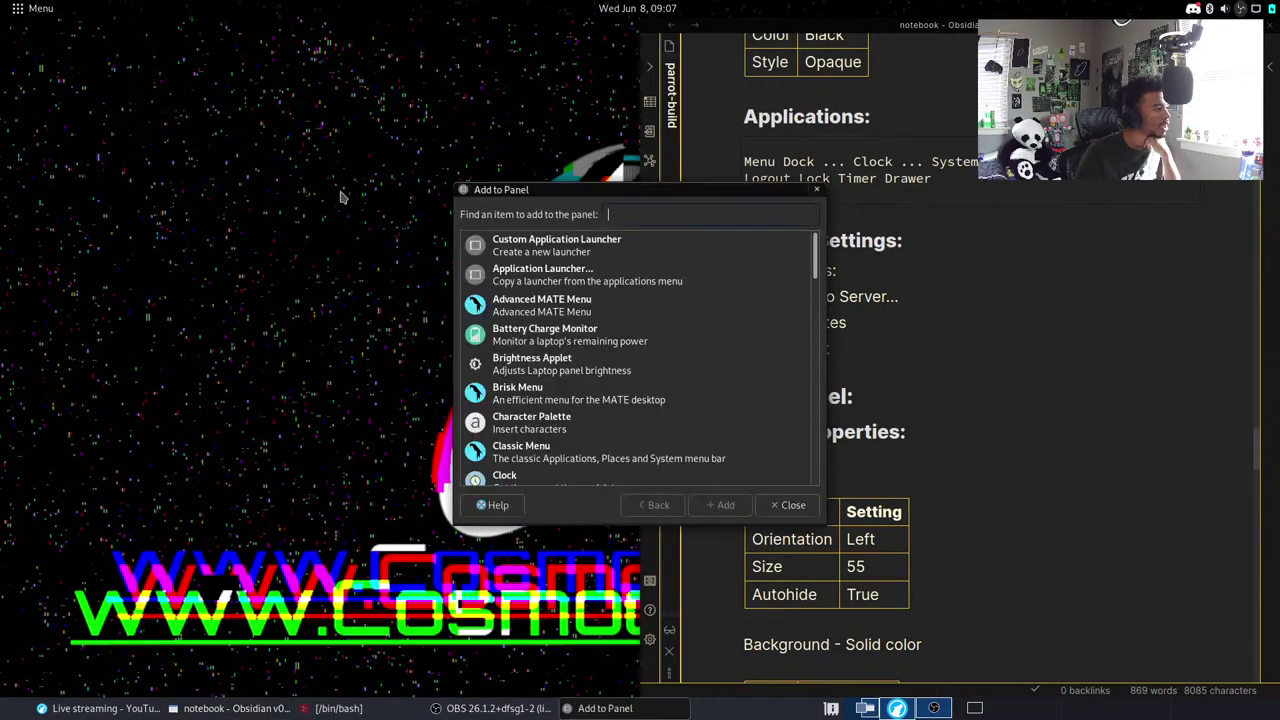
text(dock)
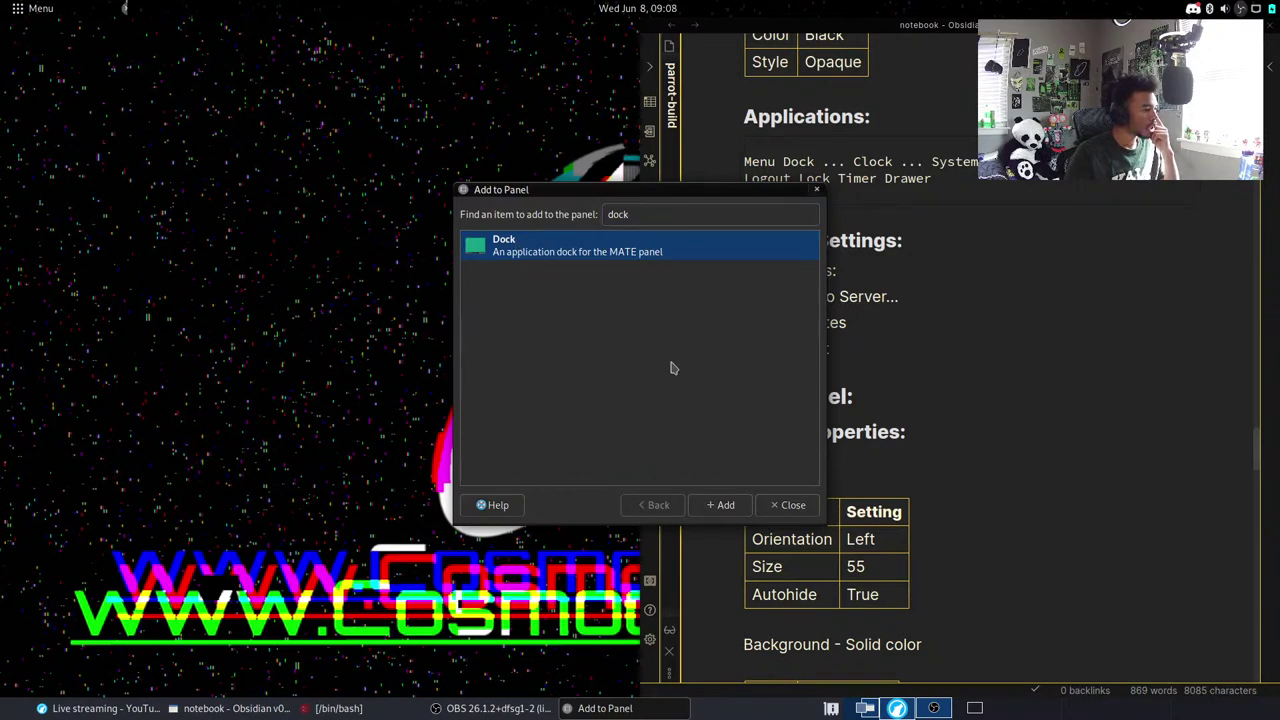
right_click(116, 18)
click(297, 53)
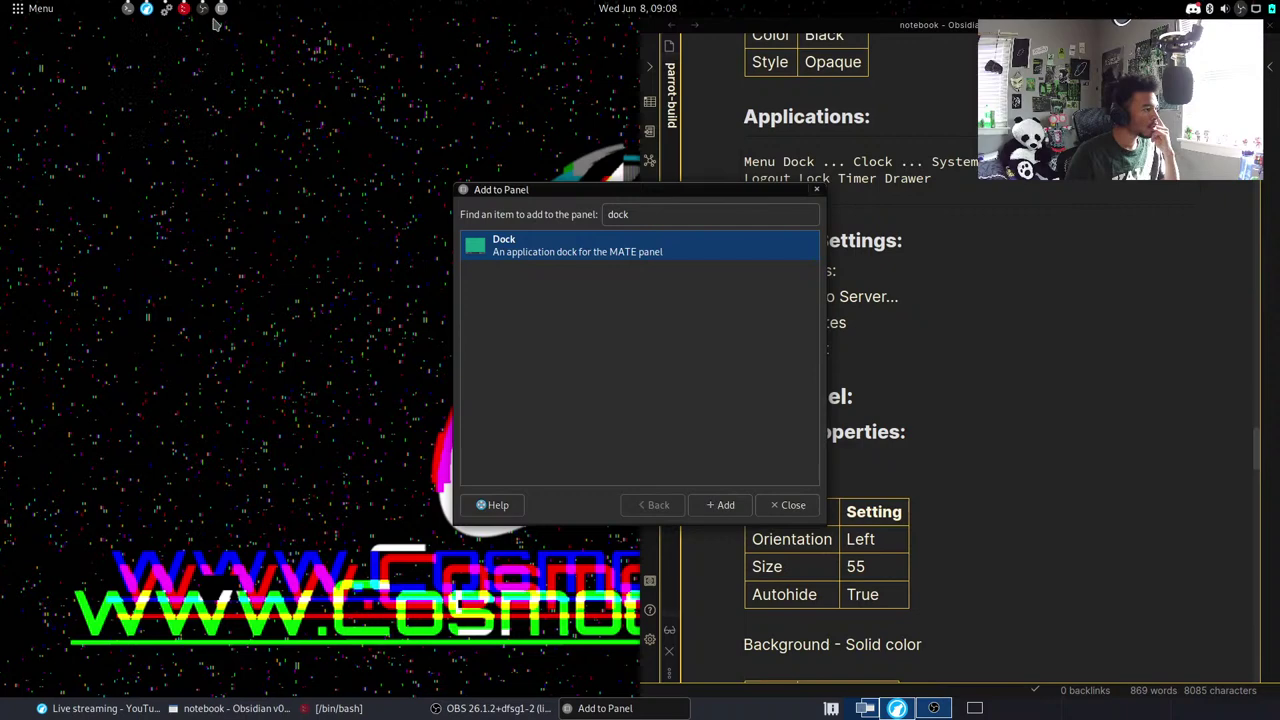
right_click(183, 10)
click(166, 102)
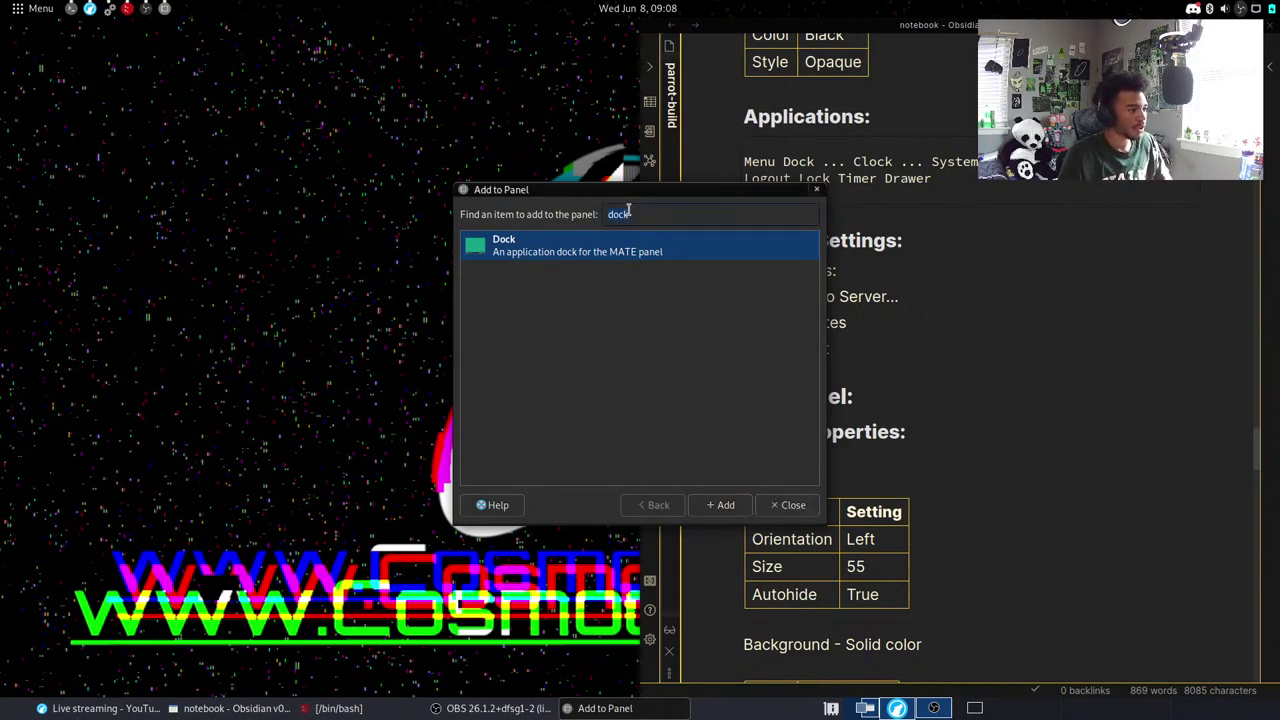
Move the Add to Panel dialog off the notes and add the Brightness Applet, Shut Down and Log Out items to the top panel.
drag(606, 190, 316, 192)
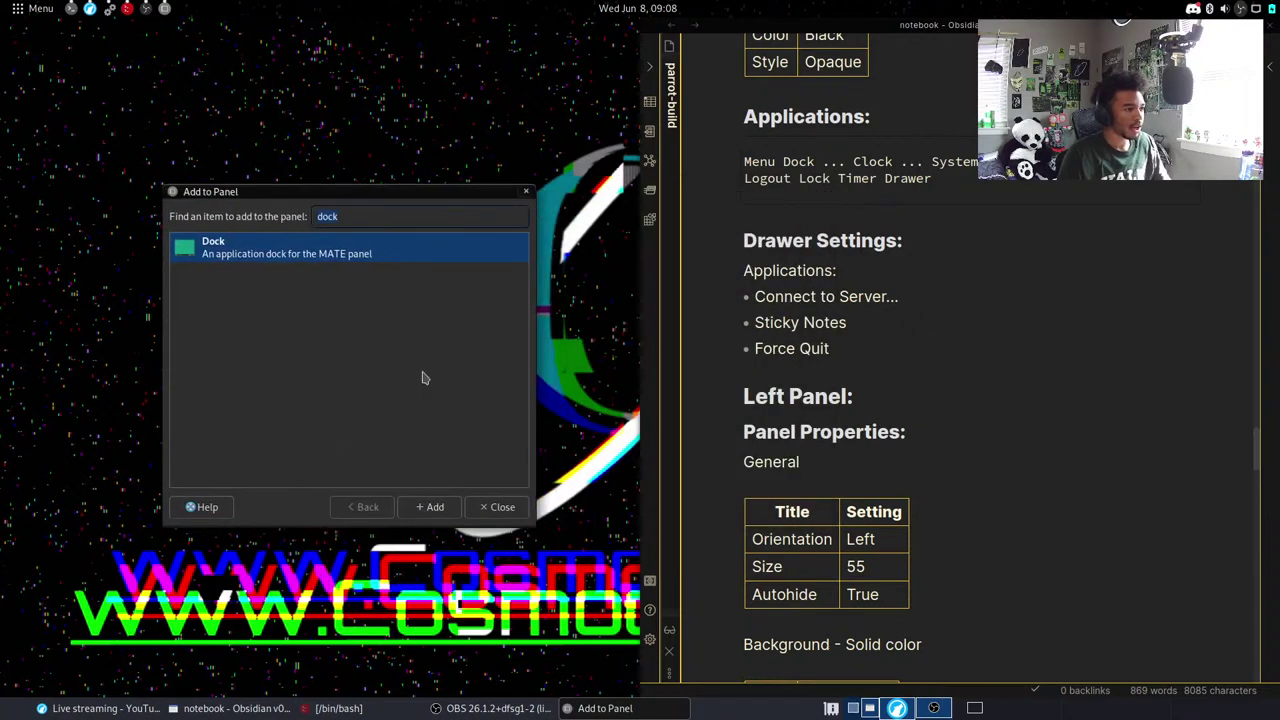
key(BackSpace)
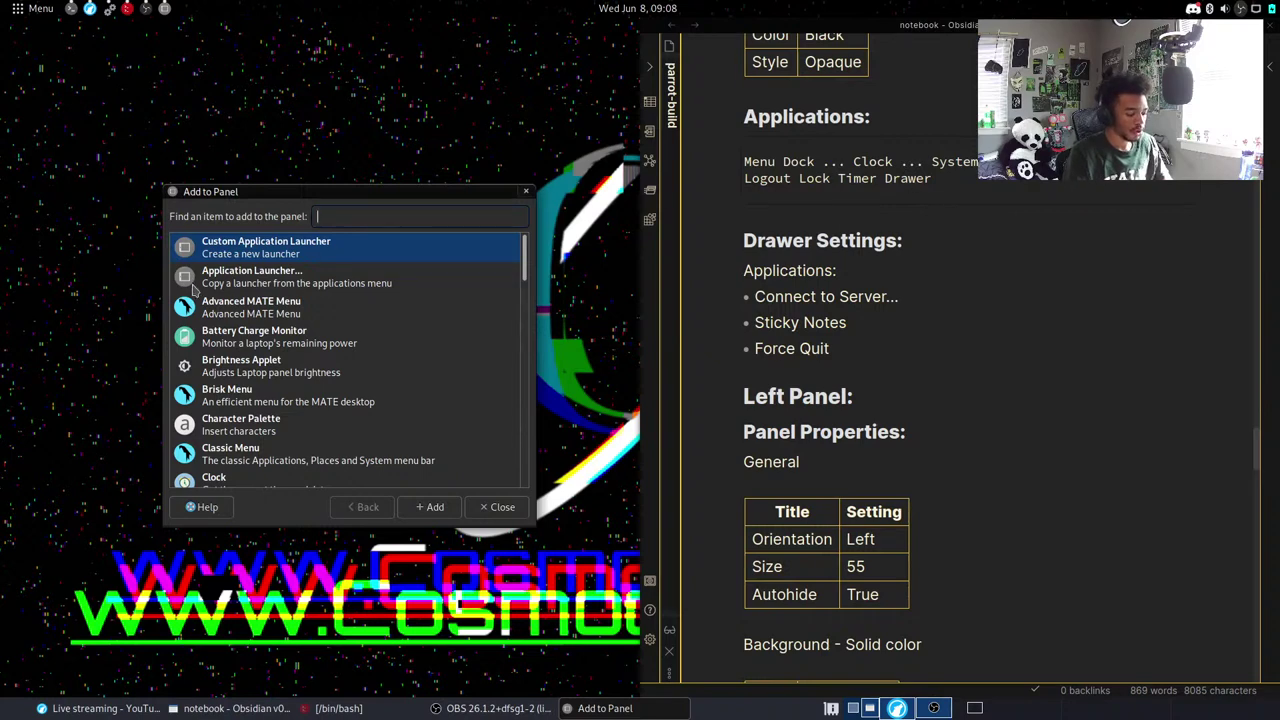
text(brigh)
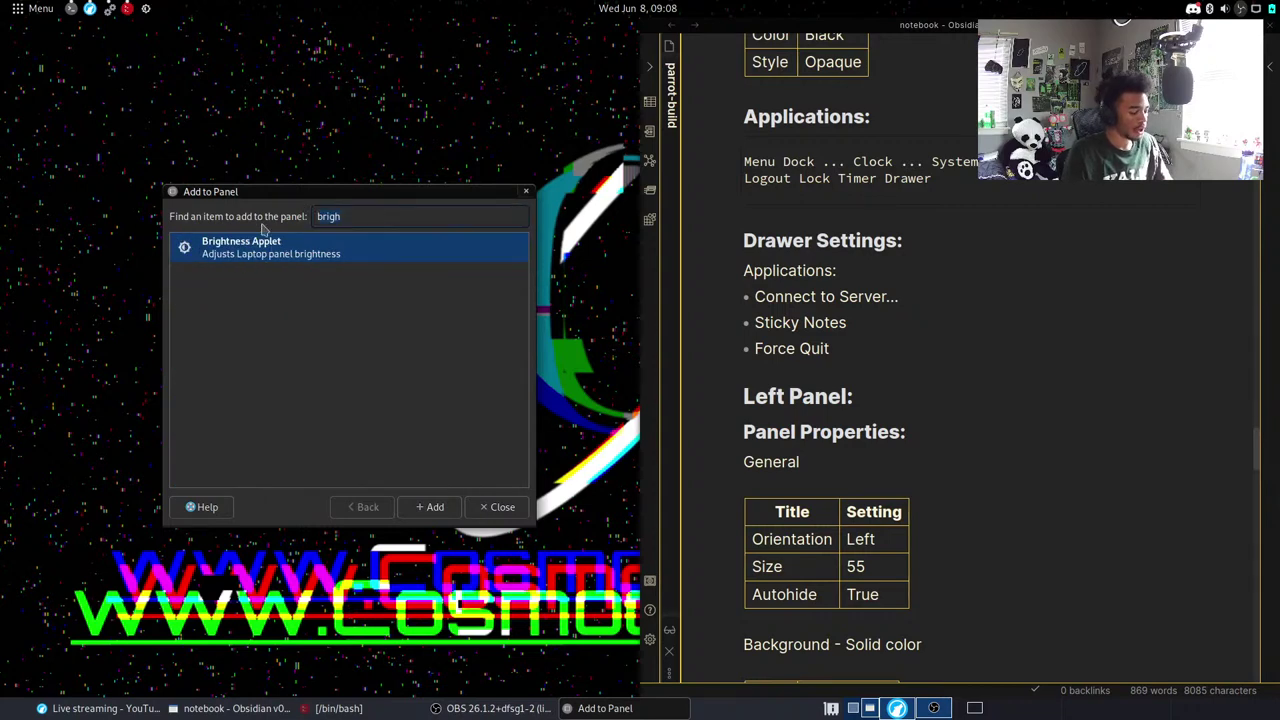
text(shut)
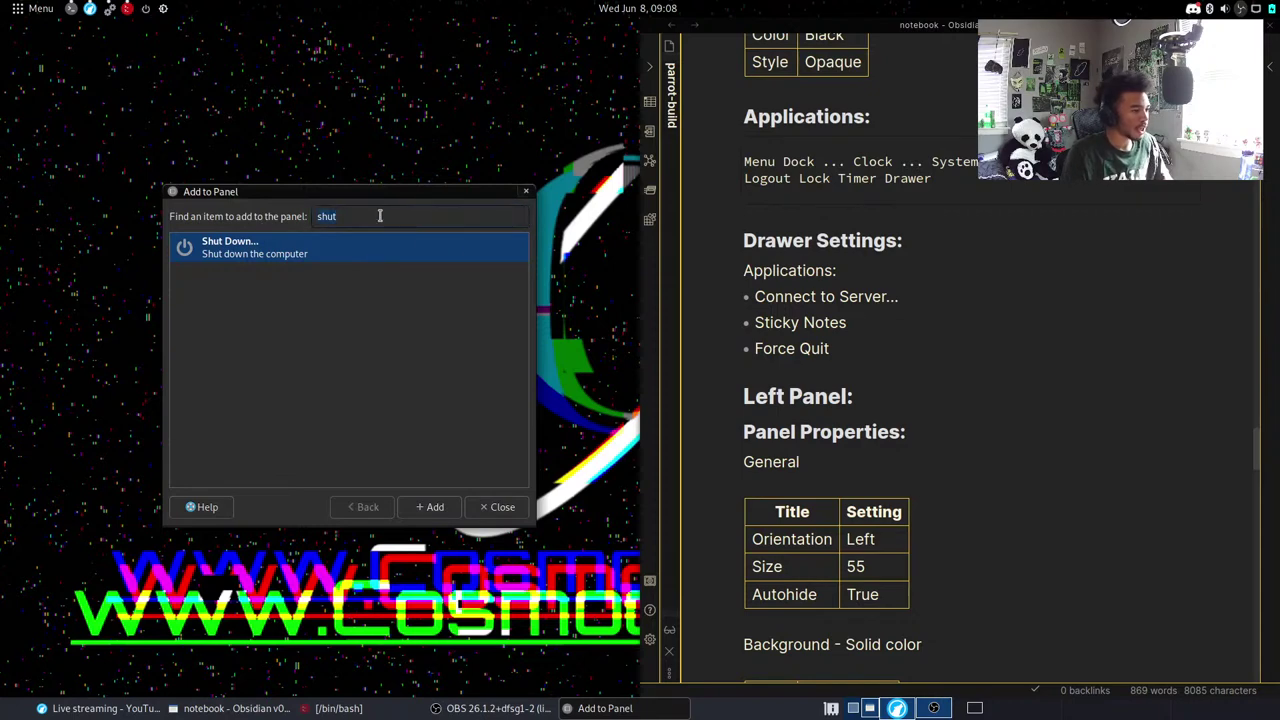
text(log)
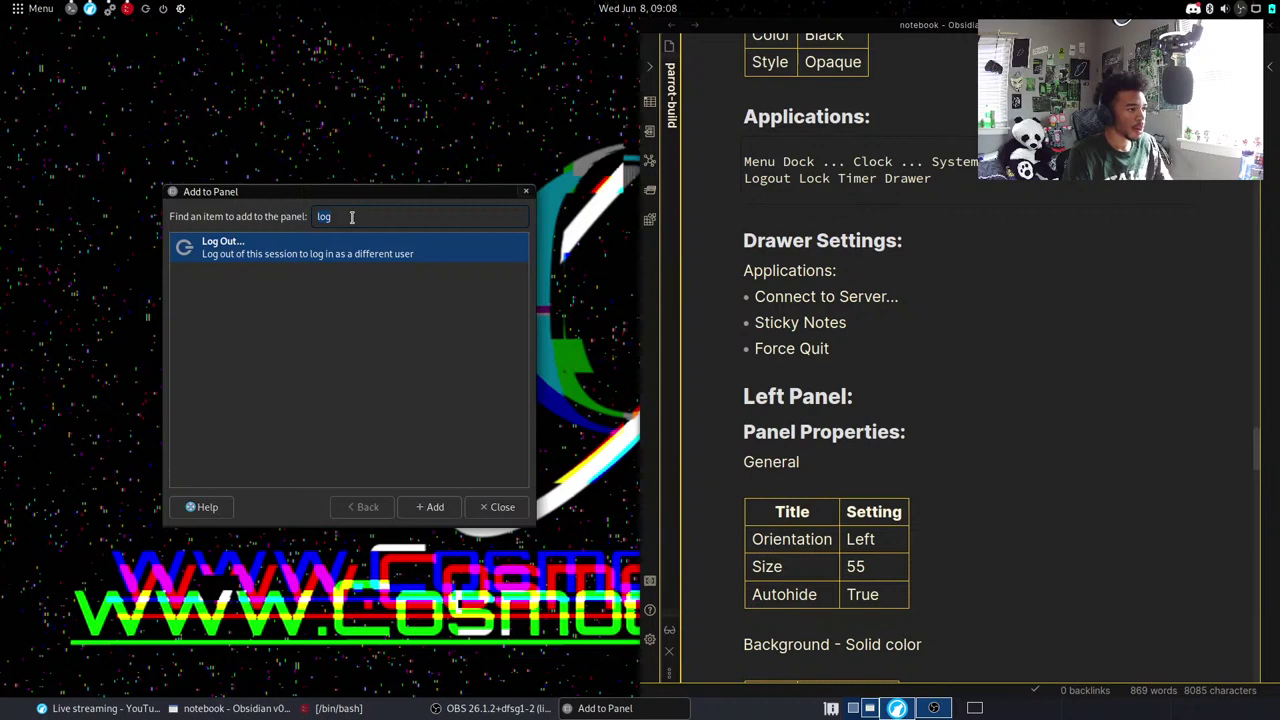
Search the available panel items for "lock" and select Lock Screen.
text(lock)
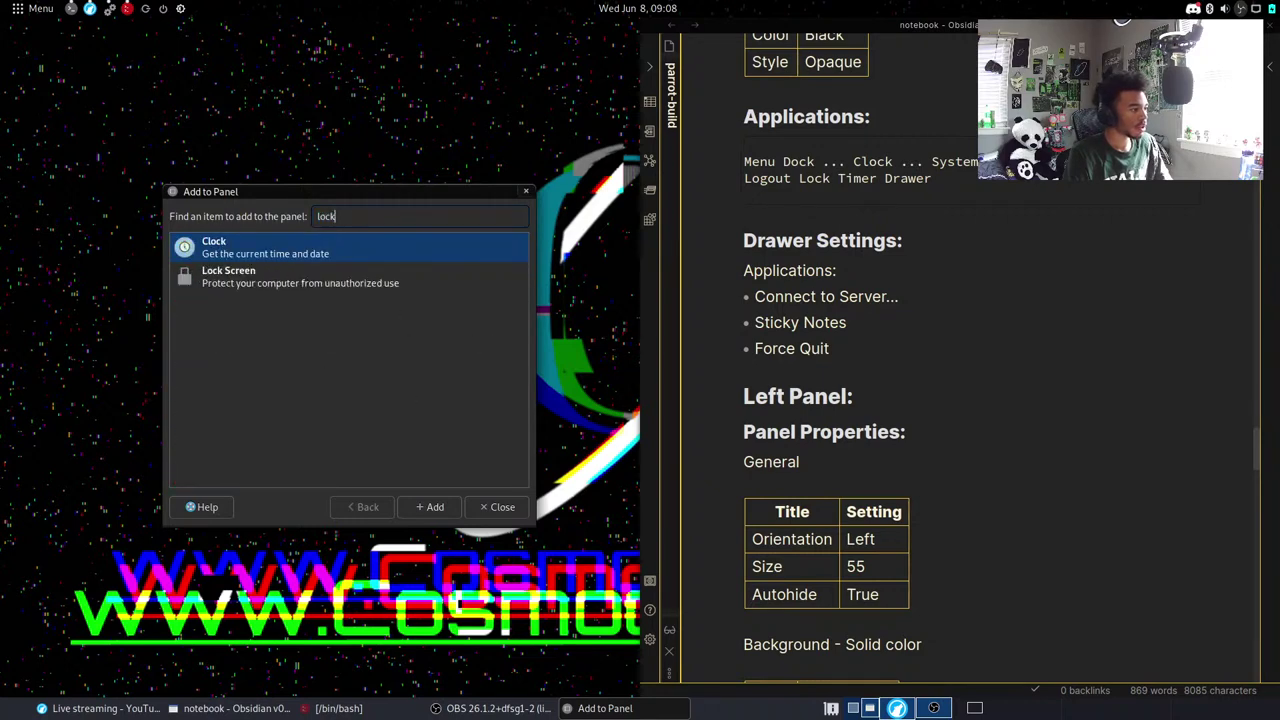
click(282, 293)
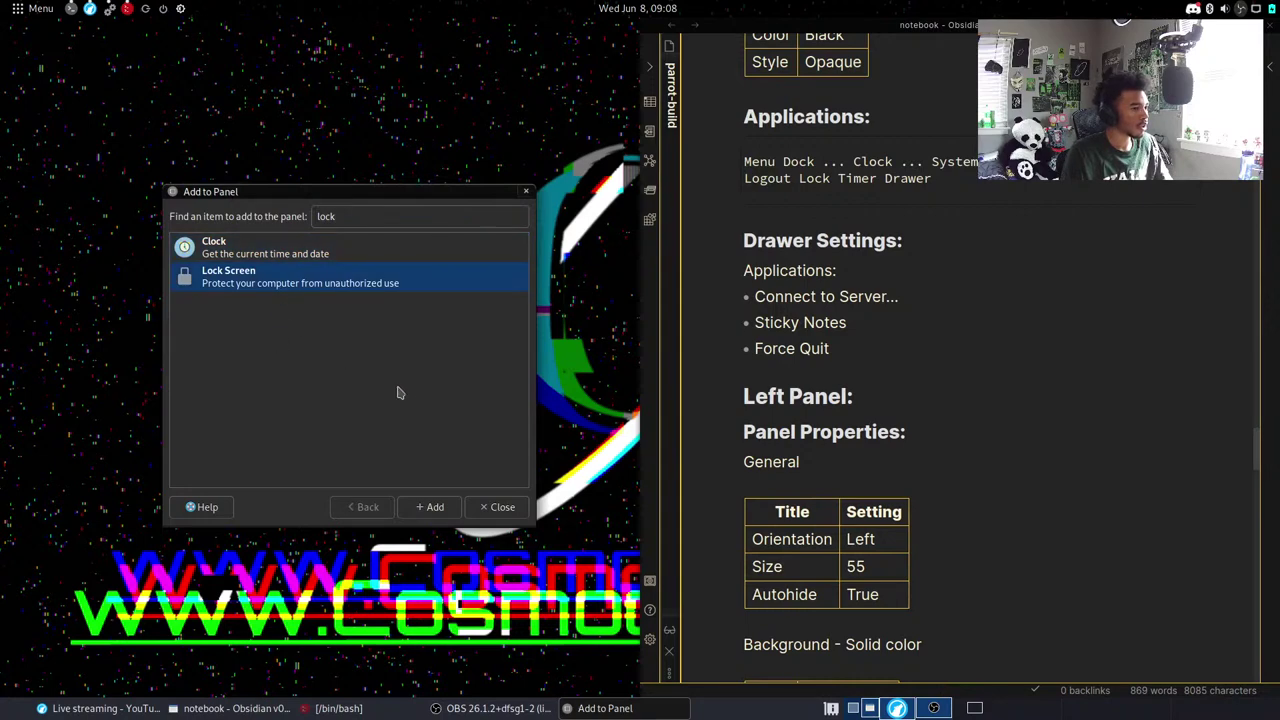
click(352, 218)
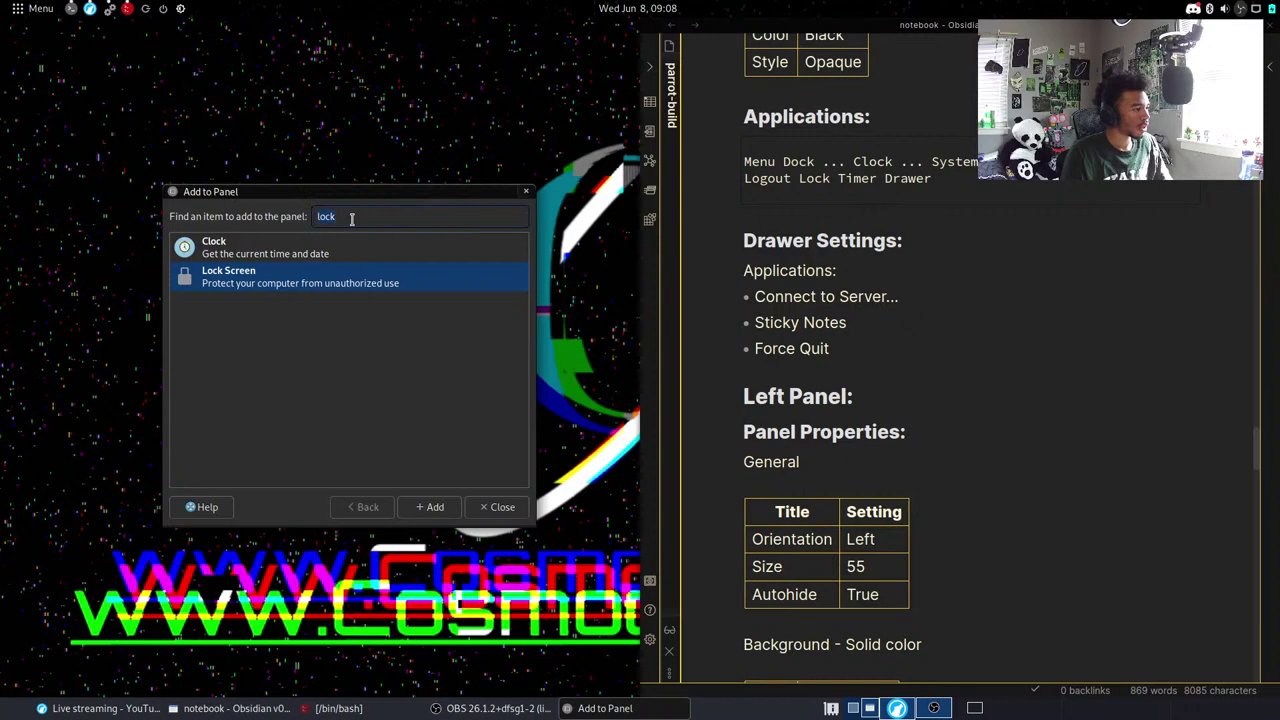
double_click(343, 252)
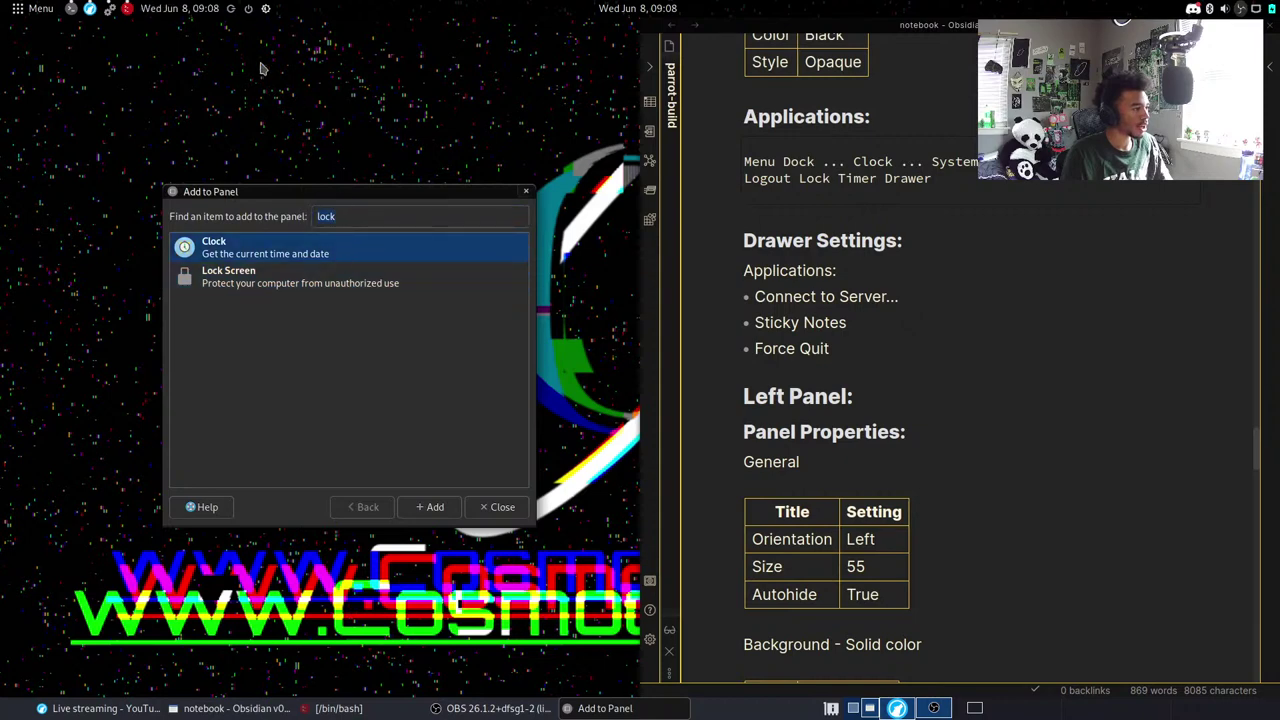
right_click(176, 17)
click(193, 138)
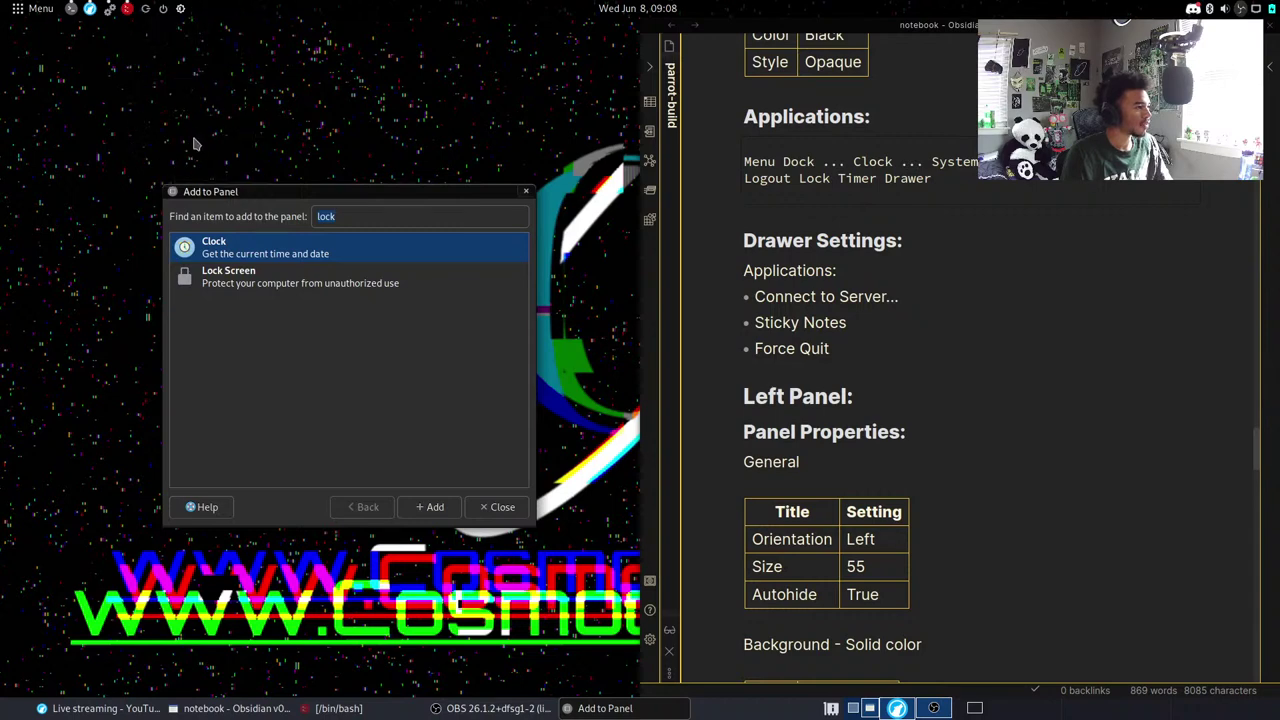
Add the Lock Screen and Drawer items to the top panel and close the Add to Panel dialog.
double_click(247, 287)
click(349, 214)
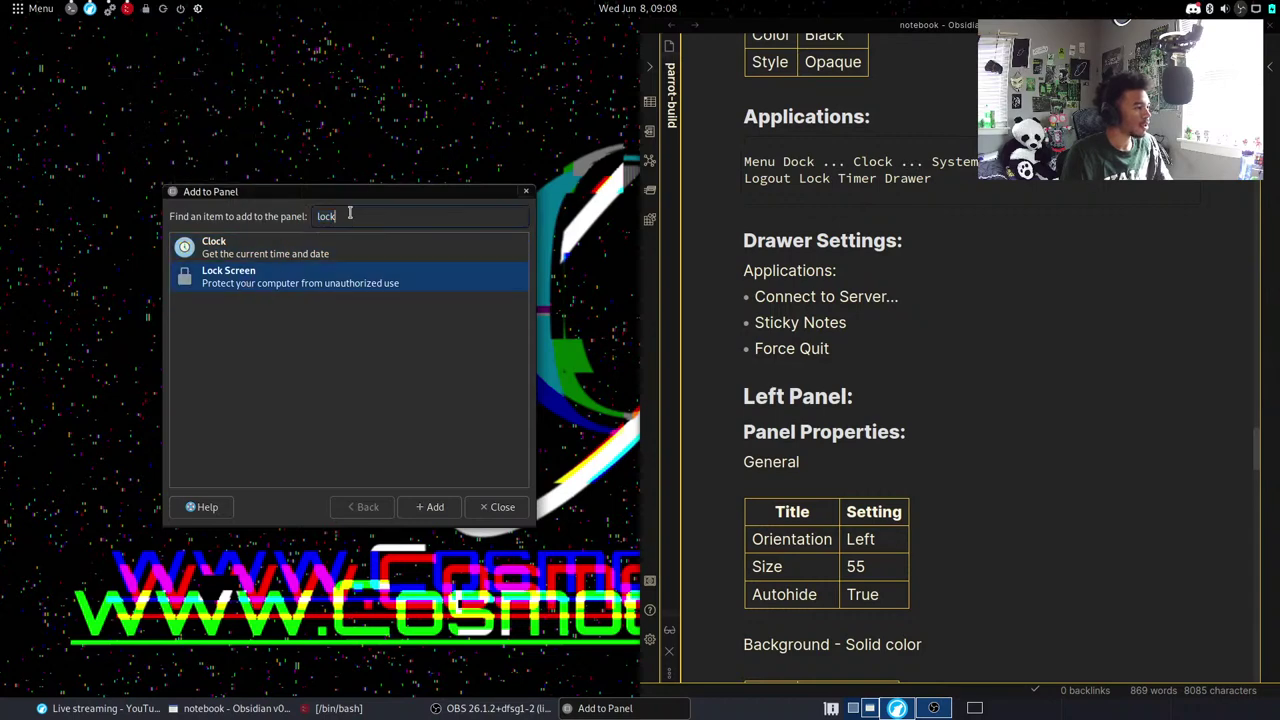
key(BackSpace)
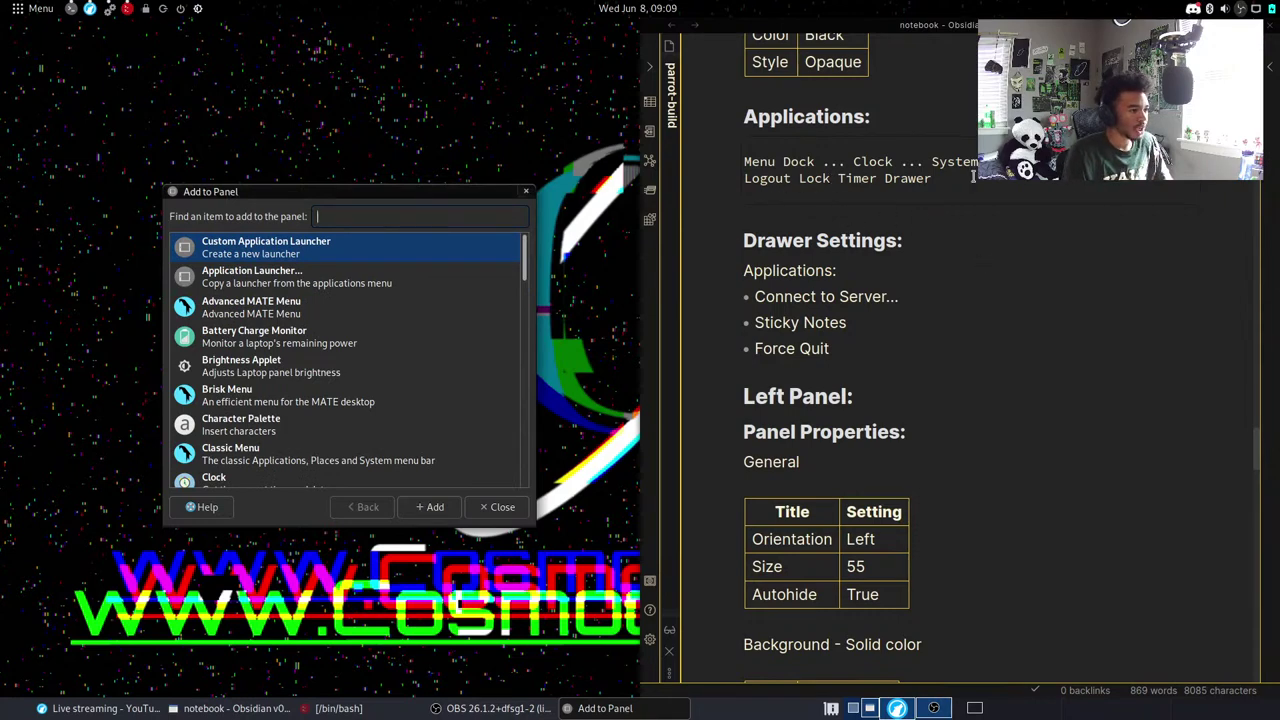
text(draw)
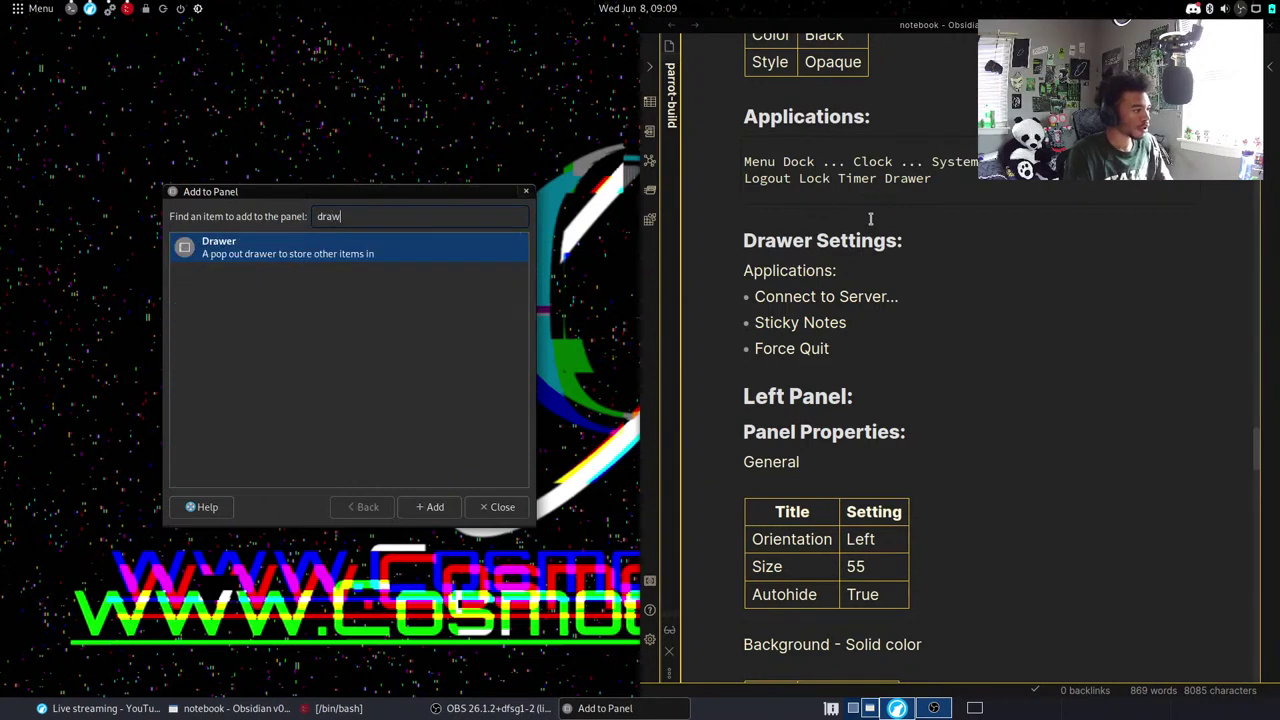
click(396, 257)
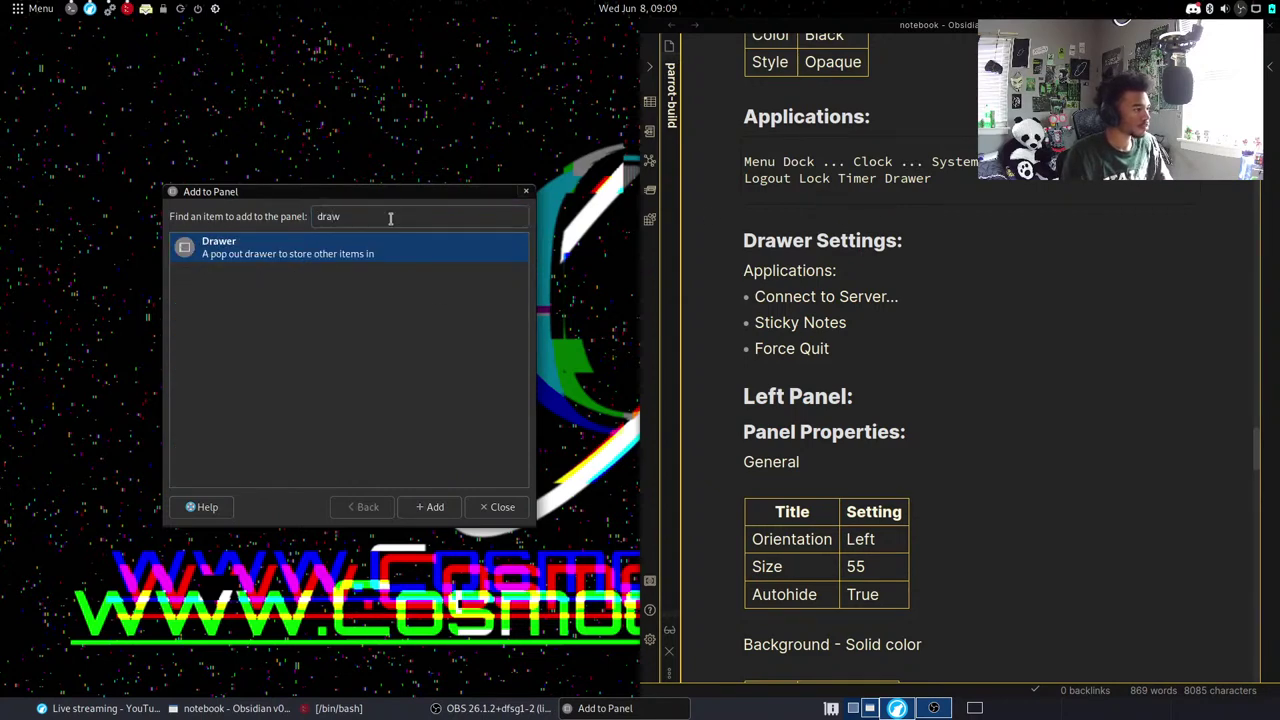
click(500, 507)
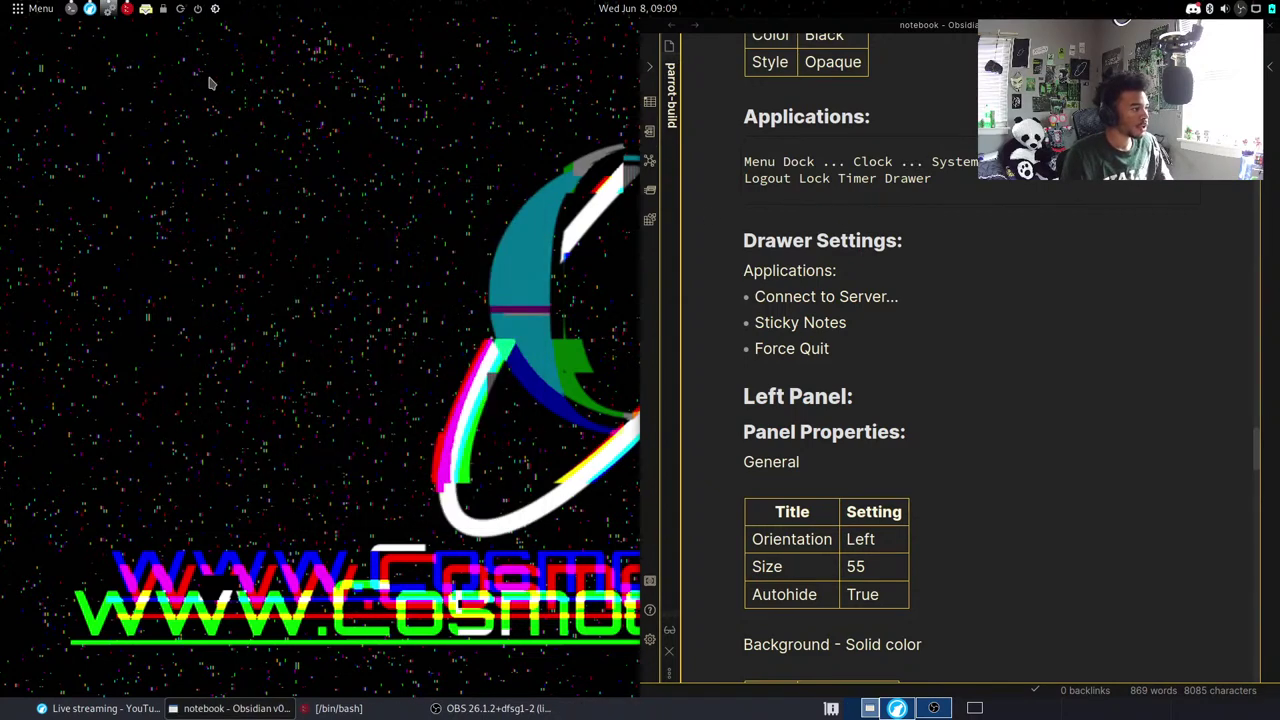
Move the Brightness Applet to the far right end of the top panel.
right_click(215, 9)
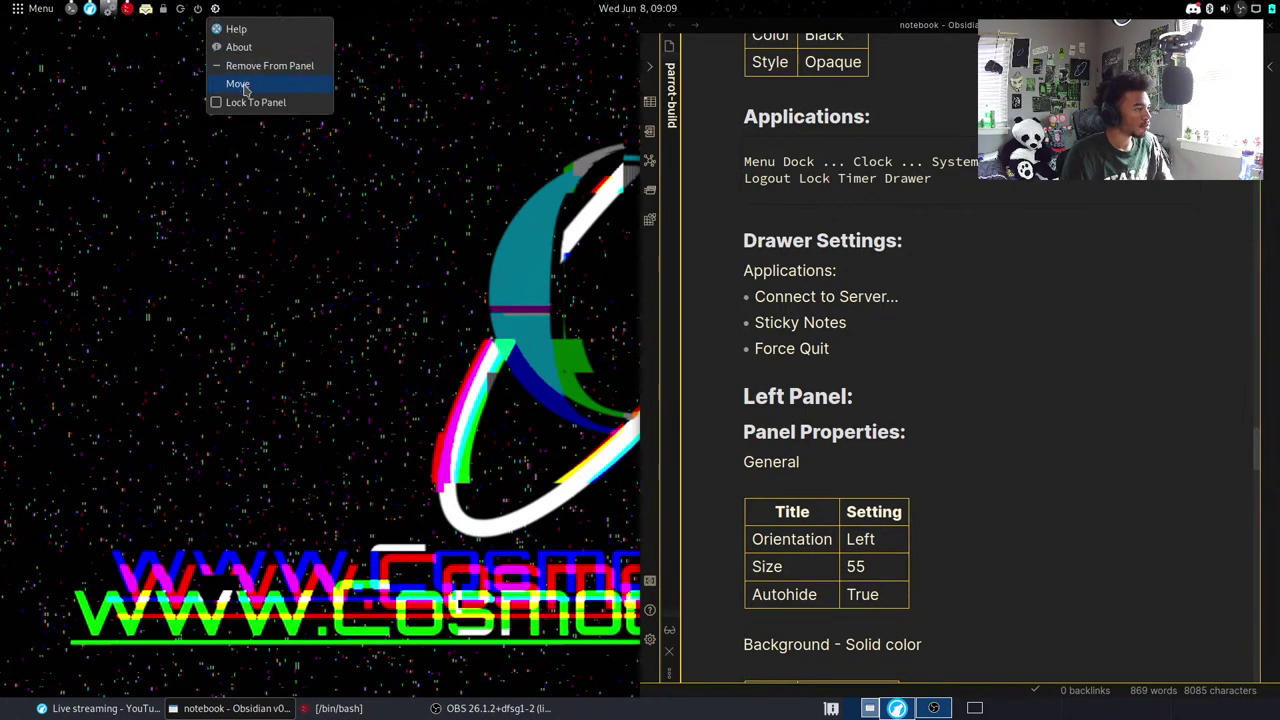
click(240, 84)
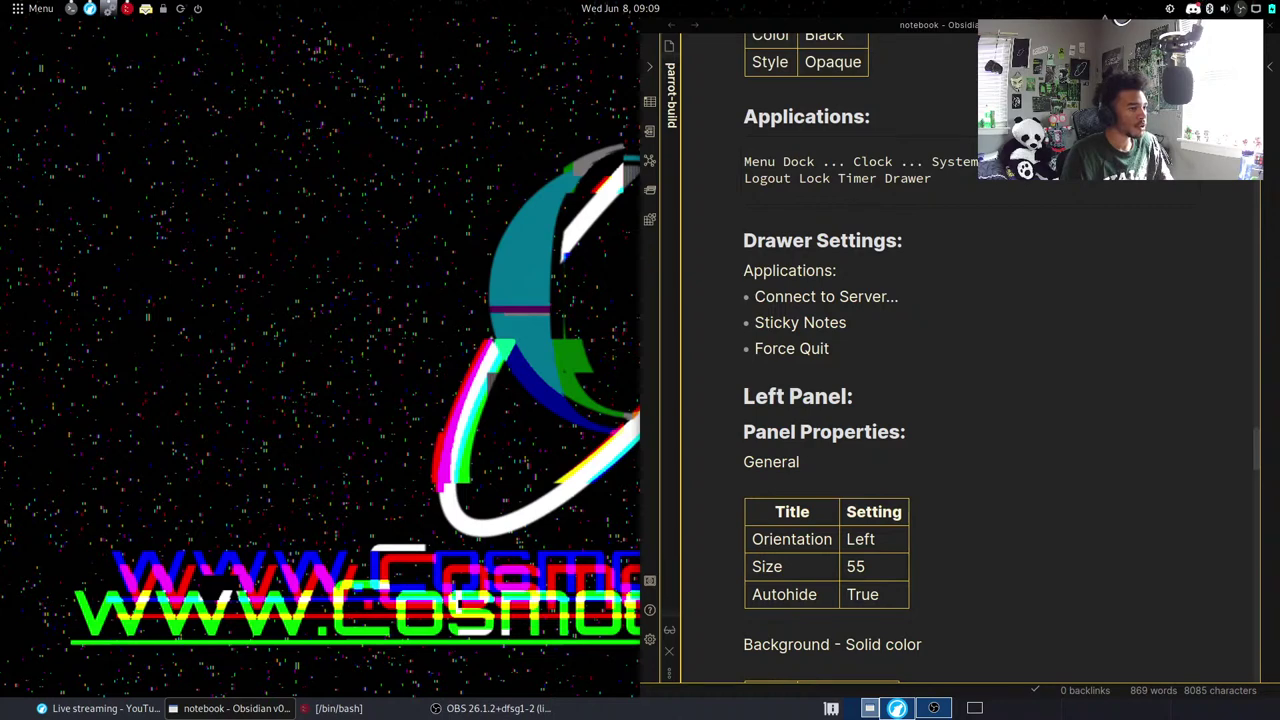
click(1060, 9)
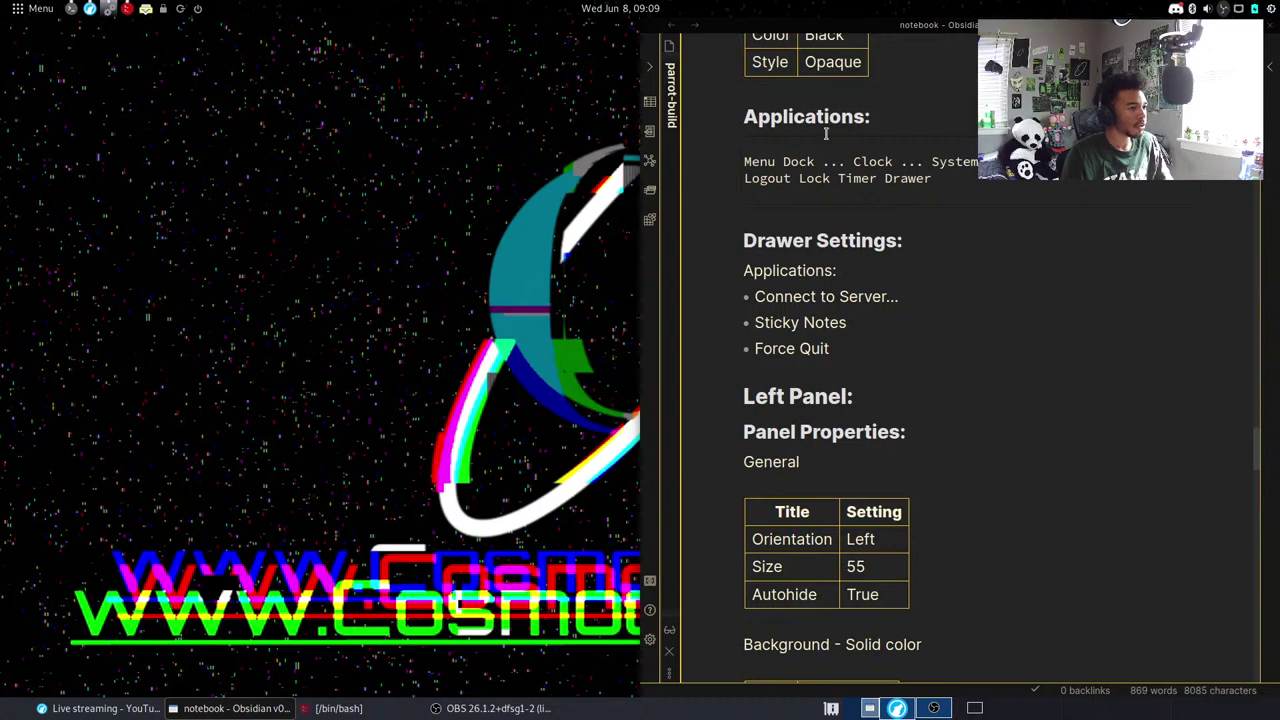
Move the Shut Down item to the far right end of the top panel, directly after the Brightness Applet.
right_click(200, 13)
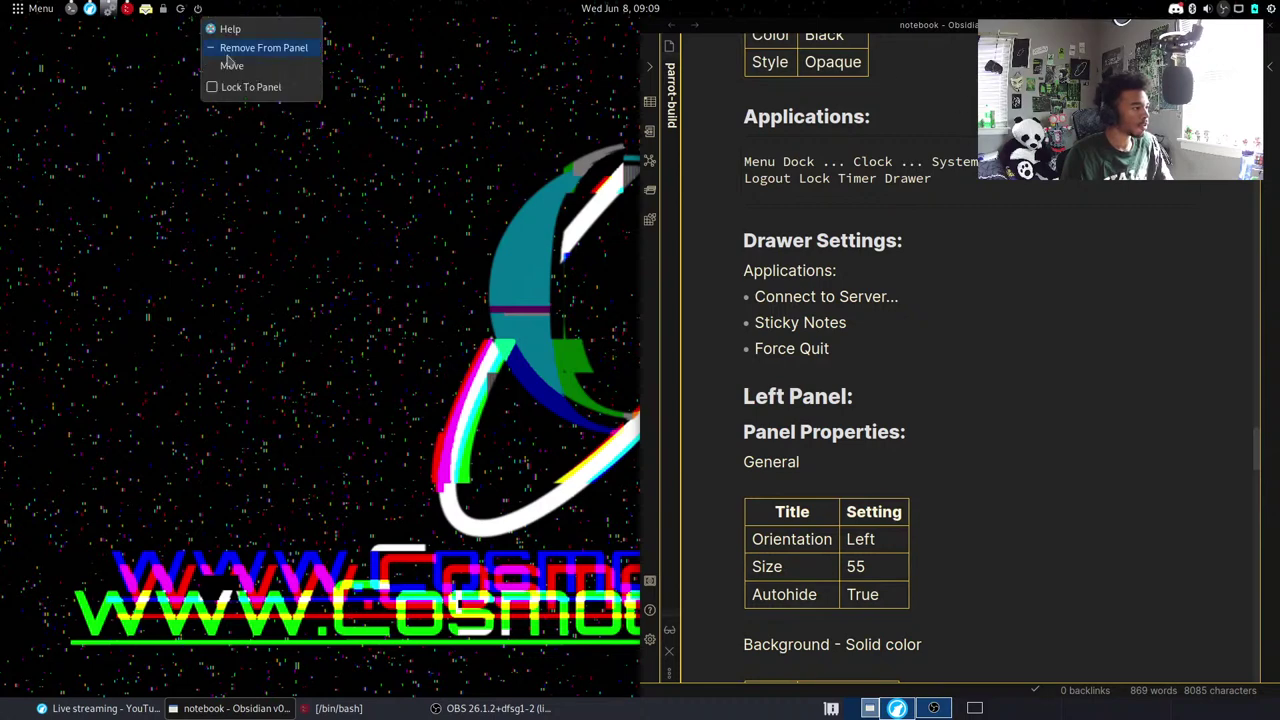
click(229, 63)
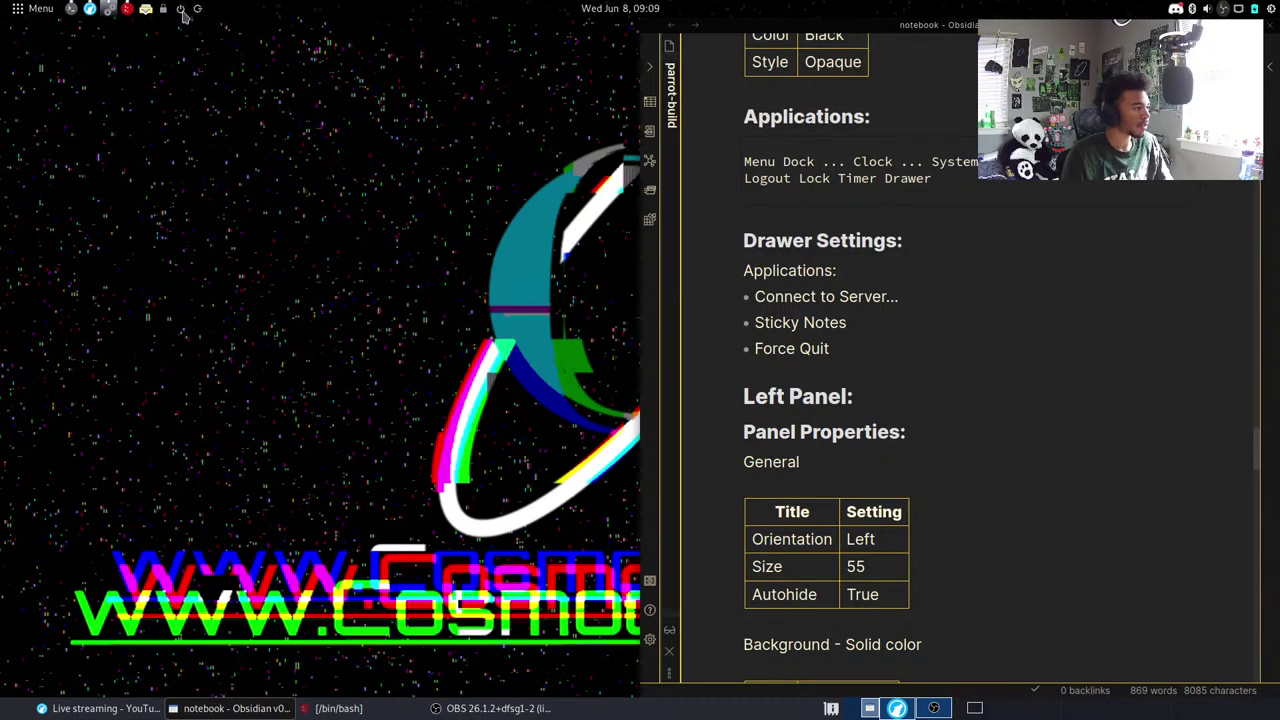
right_click(182, 14)
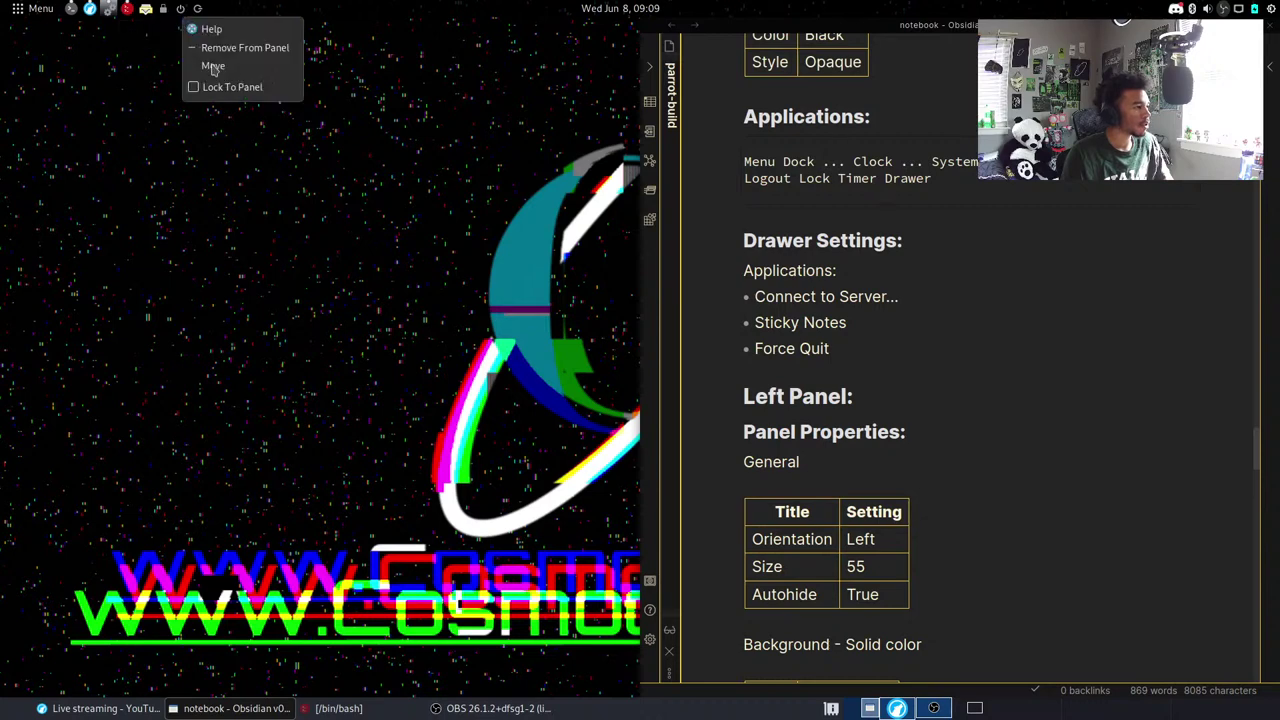
click(238, 48)
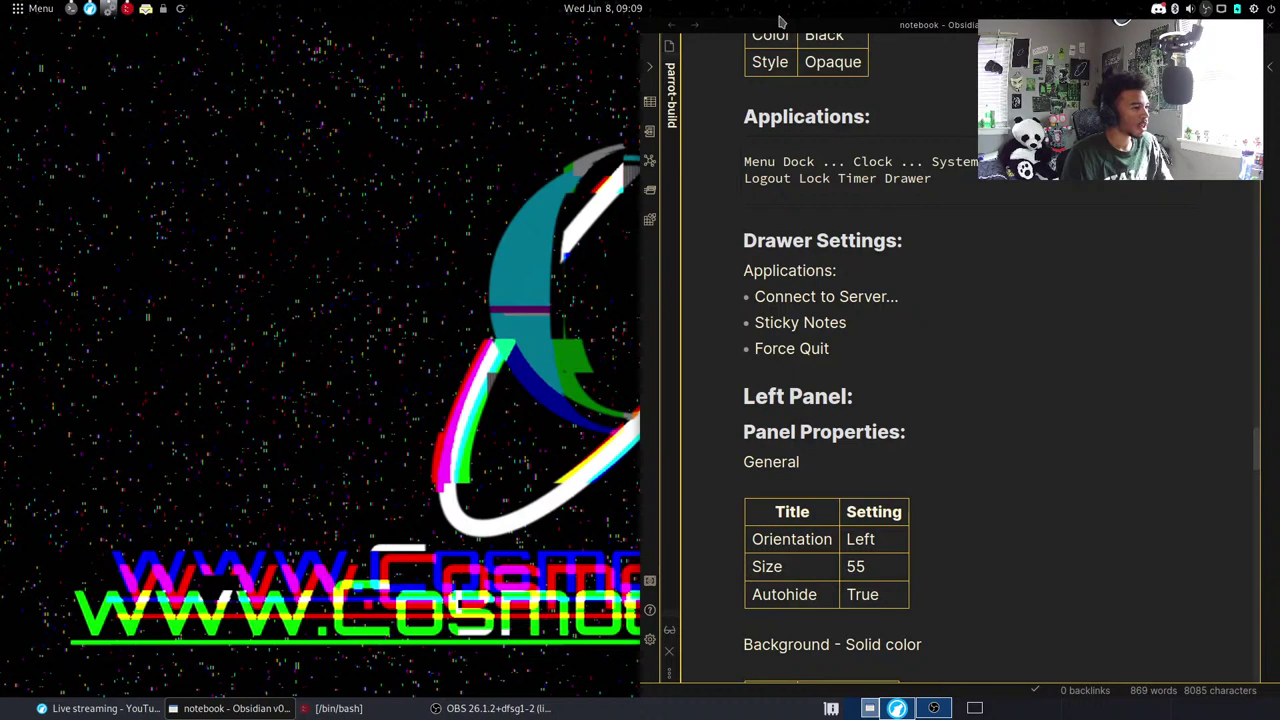
Move the Log Out item and the Lock Screen item, in that order, to the far right end of the top panel.
click(166, 12)
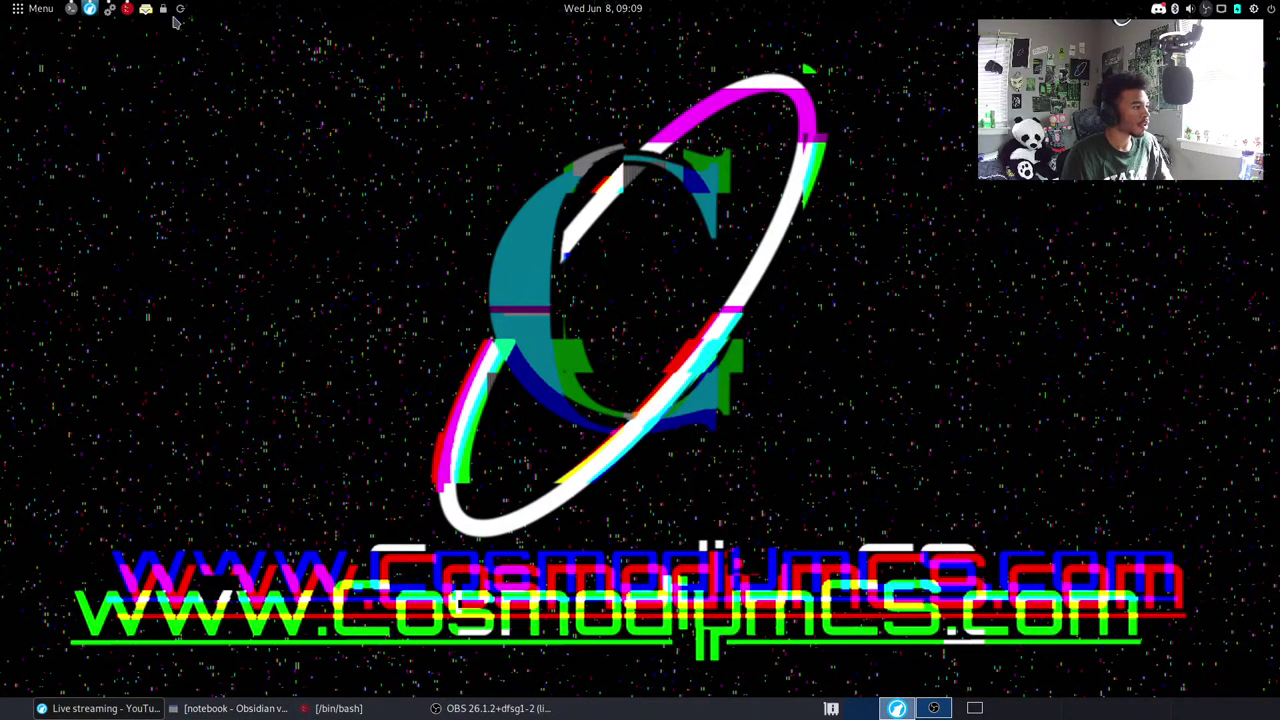
right_click(182, 11)
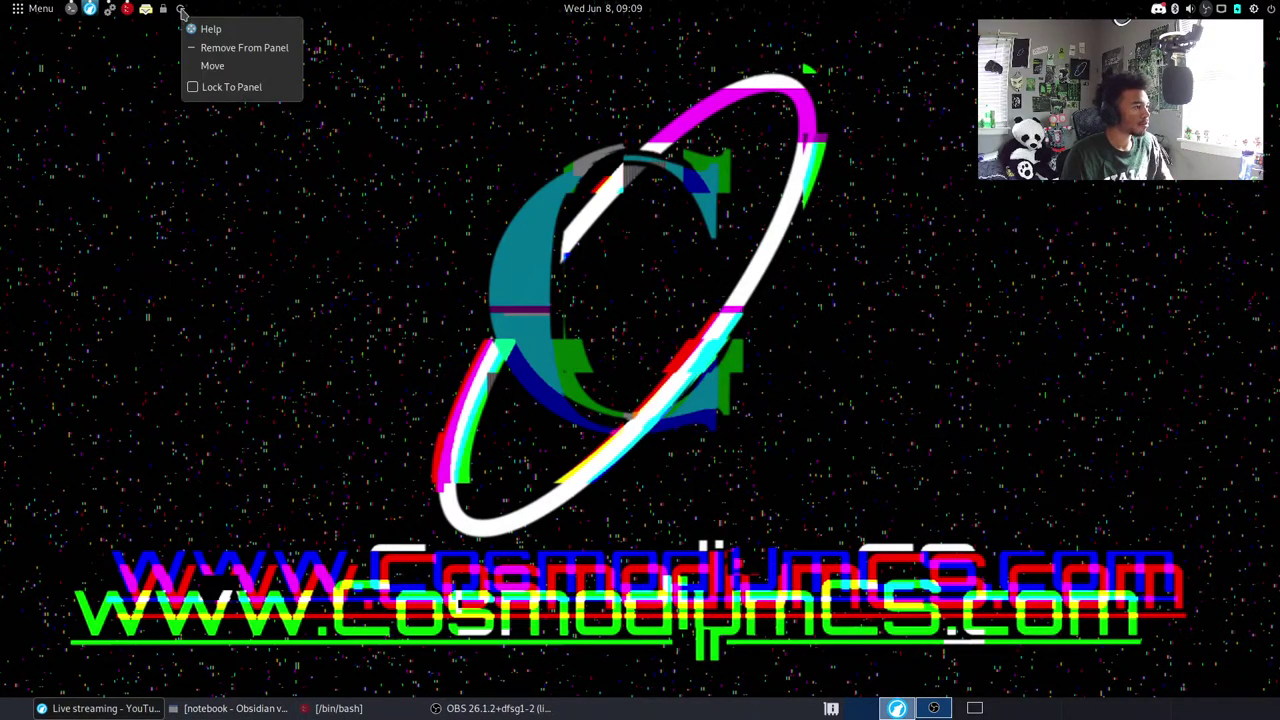
click(210, 66)
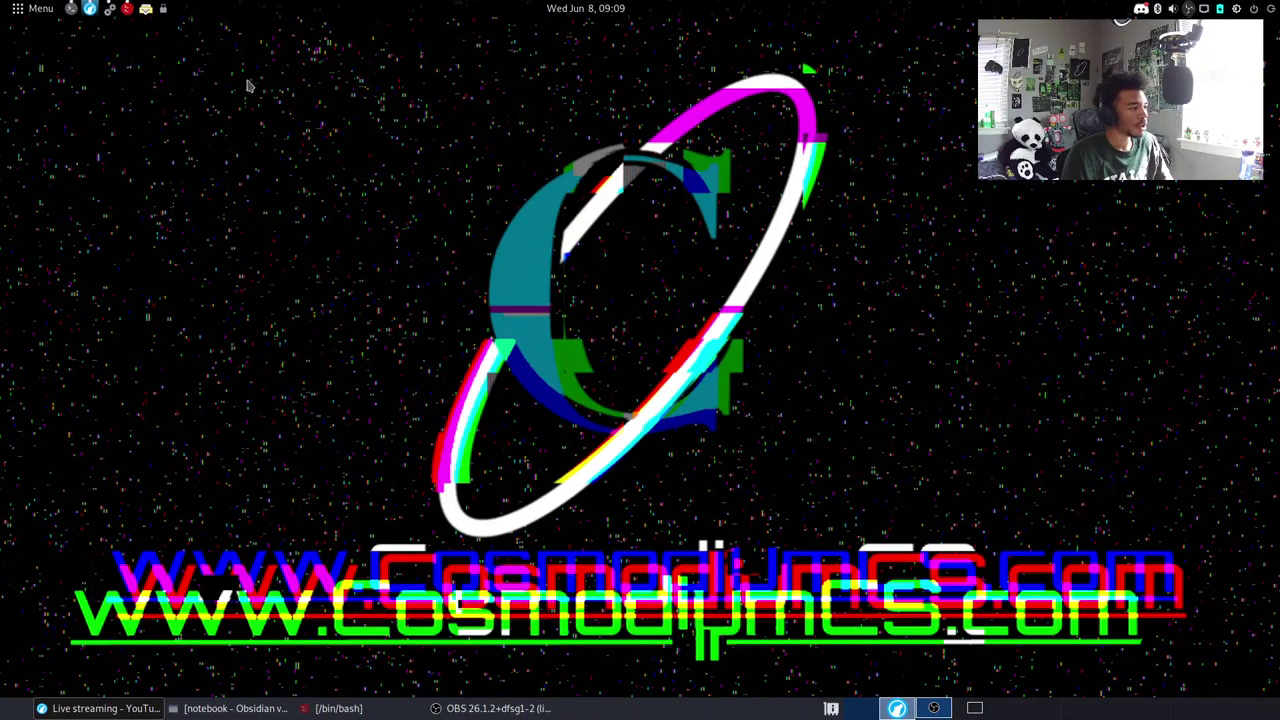
right_click(163, 9)
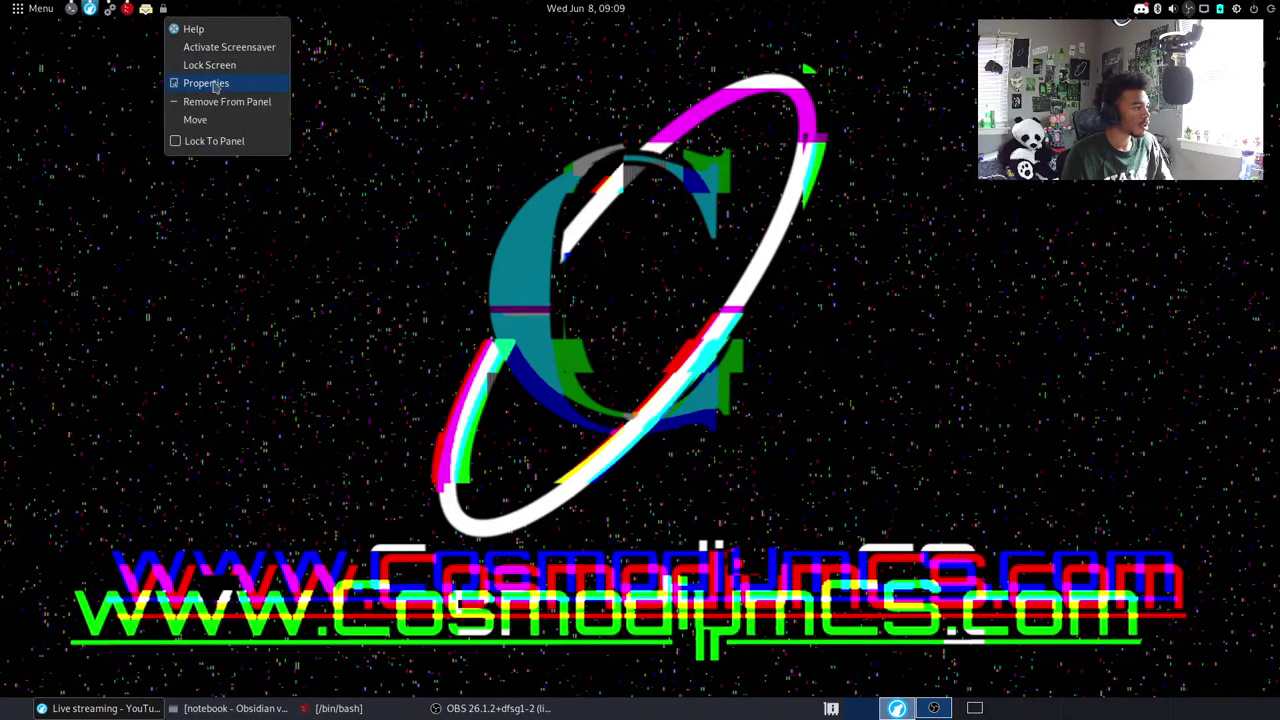
click(222, 101)
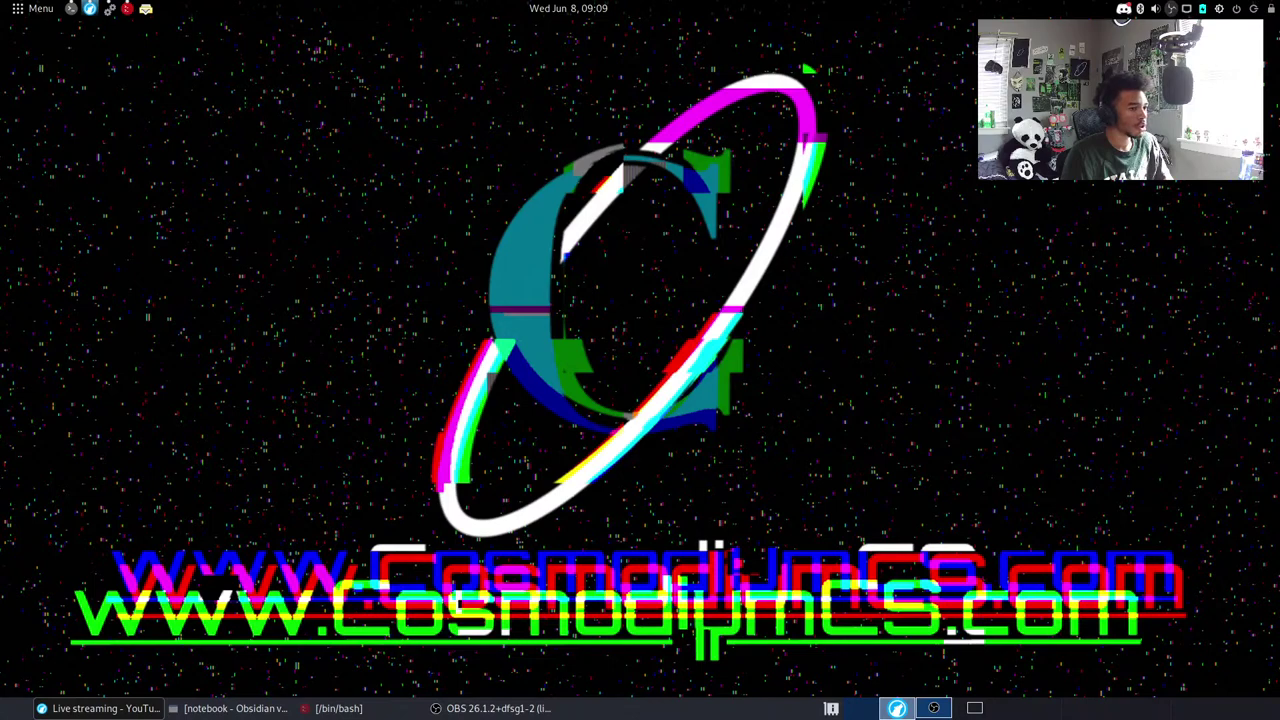
Move the Drawer to the far right end of the top panel, directly after the Lock Screen item.
right_click(146, 9)
click(174, 84)
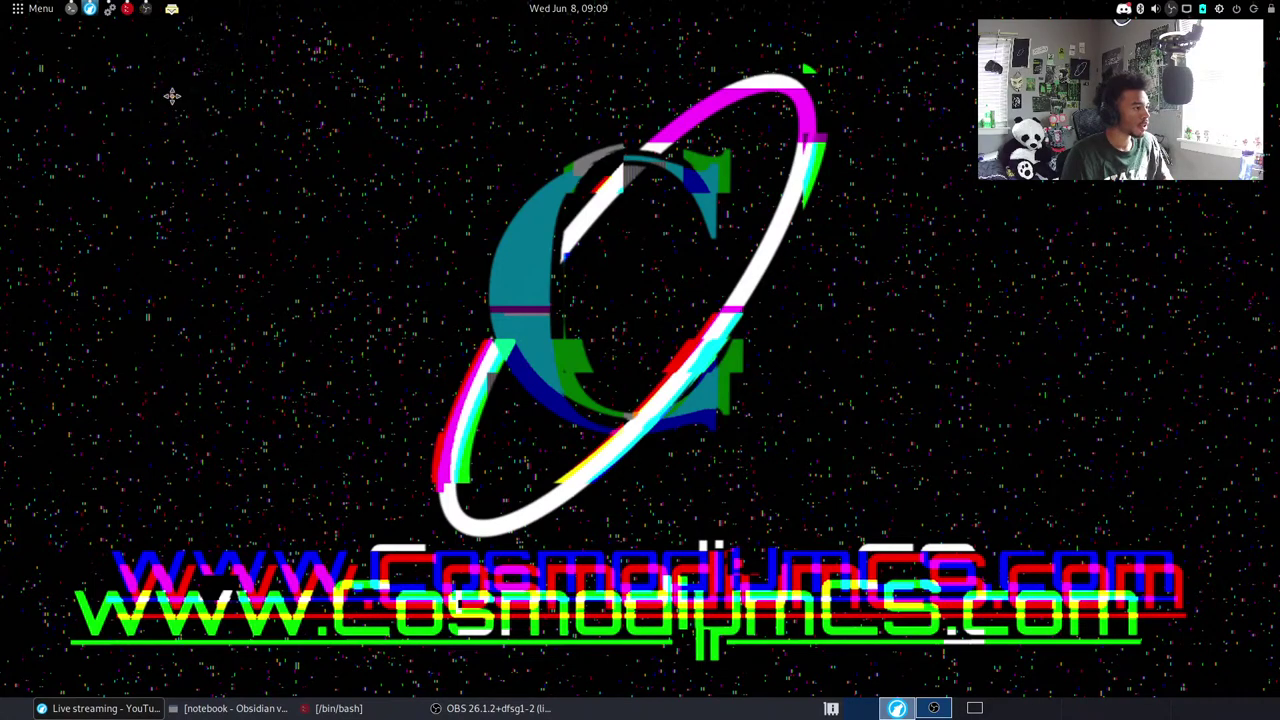
drag(1201, 9, 1266, 18)
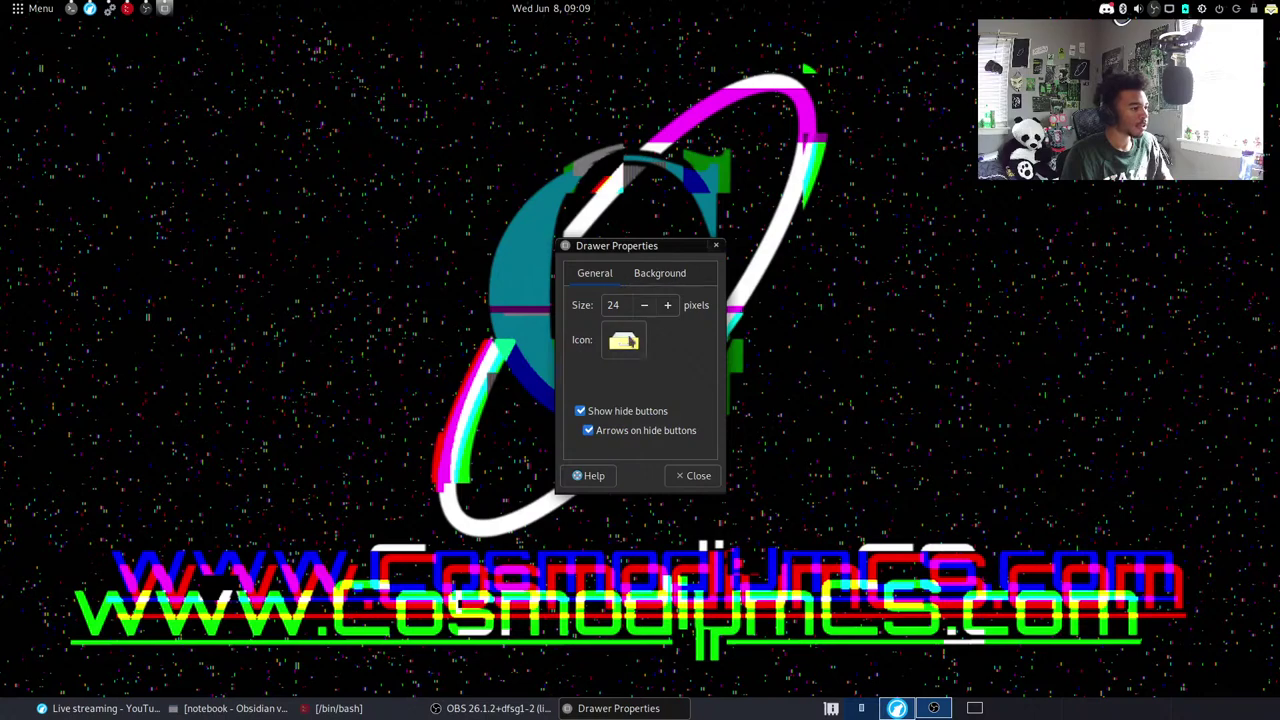
Set the drawer's icon to the ringed C logo image from the Downloads folder and close the Drawer Properties dialog.
click(628, 340)
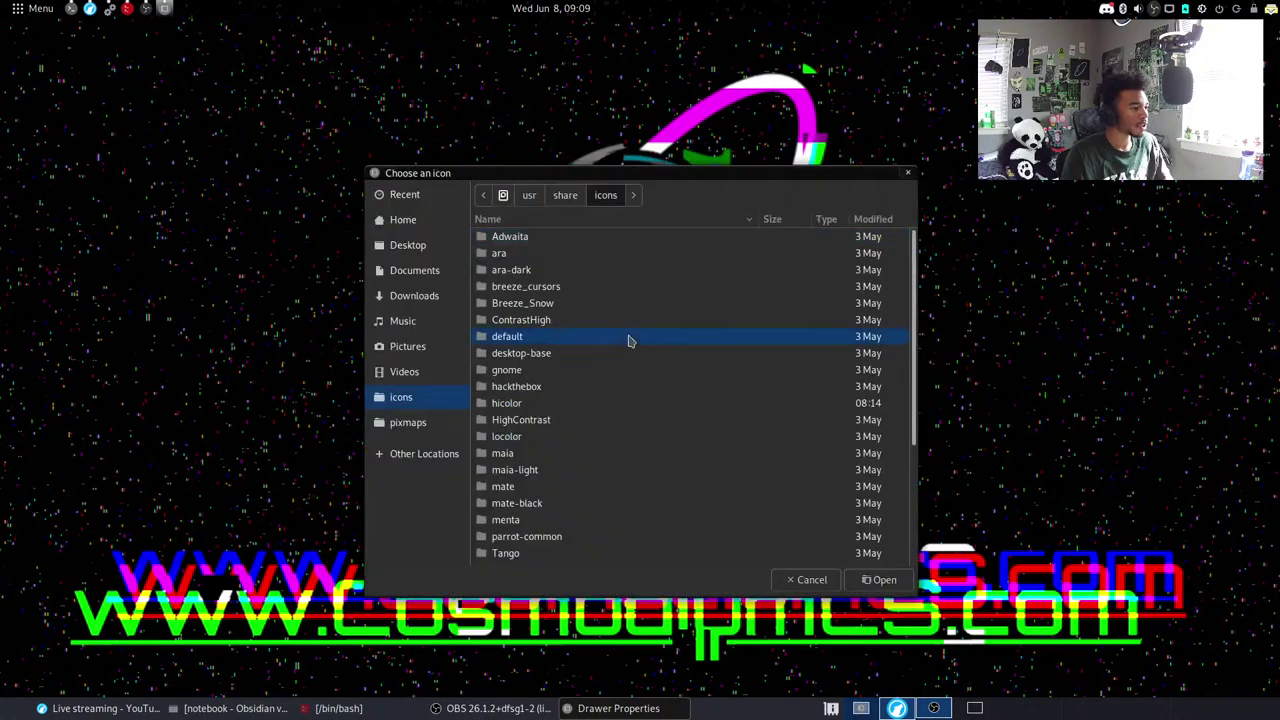
click(420, 297)
double_click(550, 256)
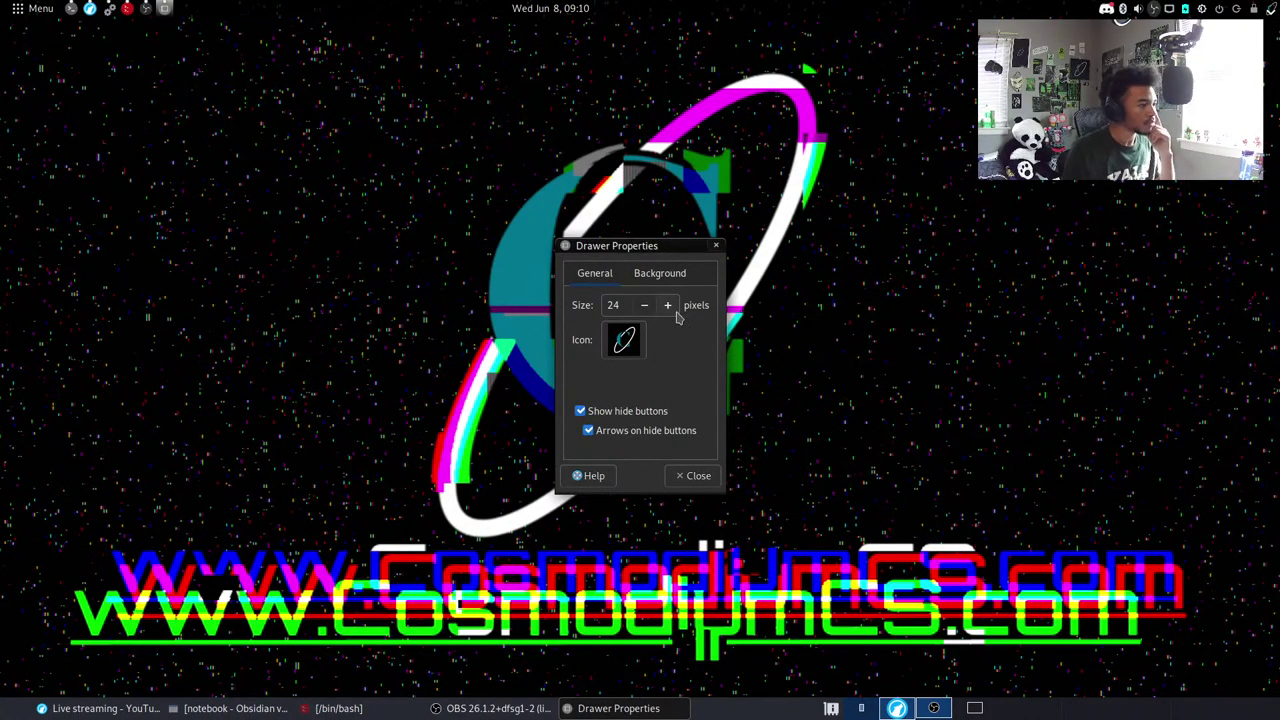
key(alt+Tab)
key(alt+Tab)
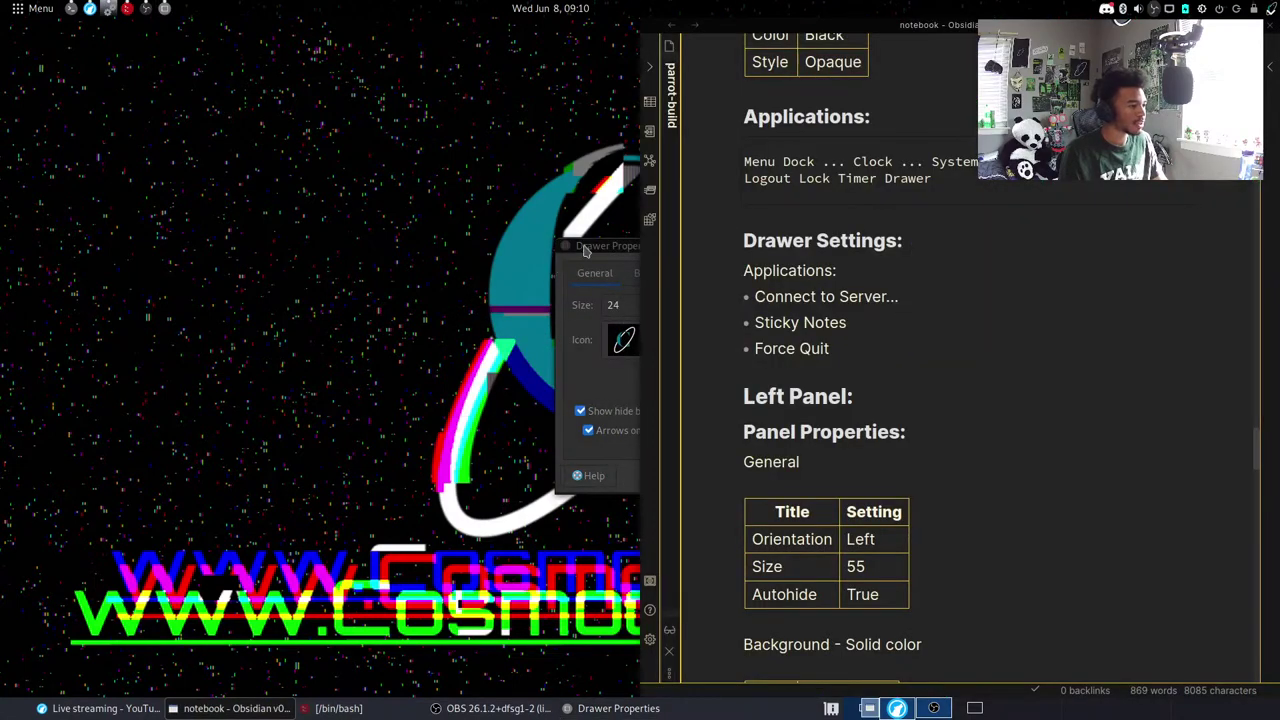
drag(583, 246, 333, 224)
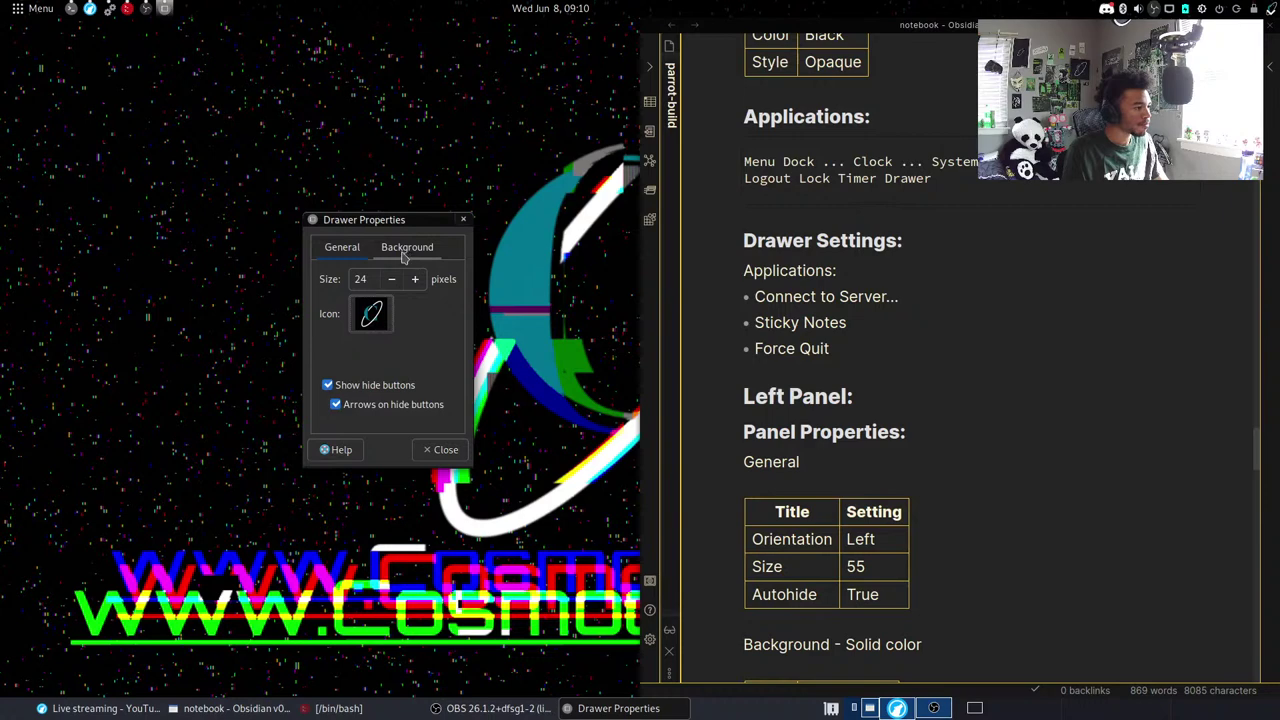
click(440, 453)
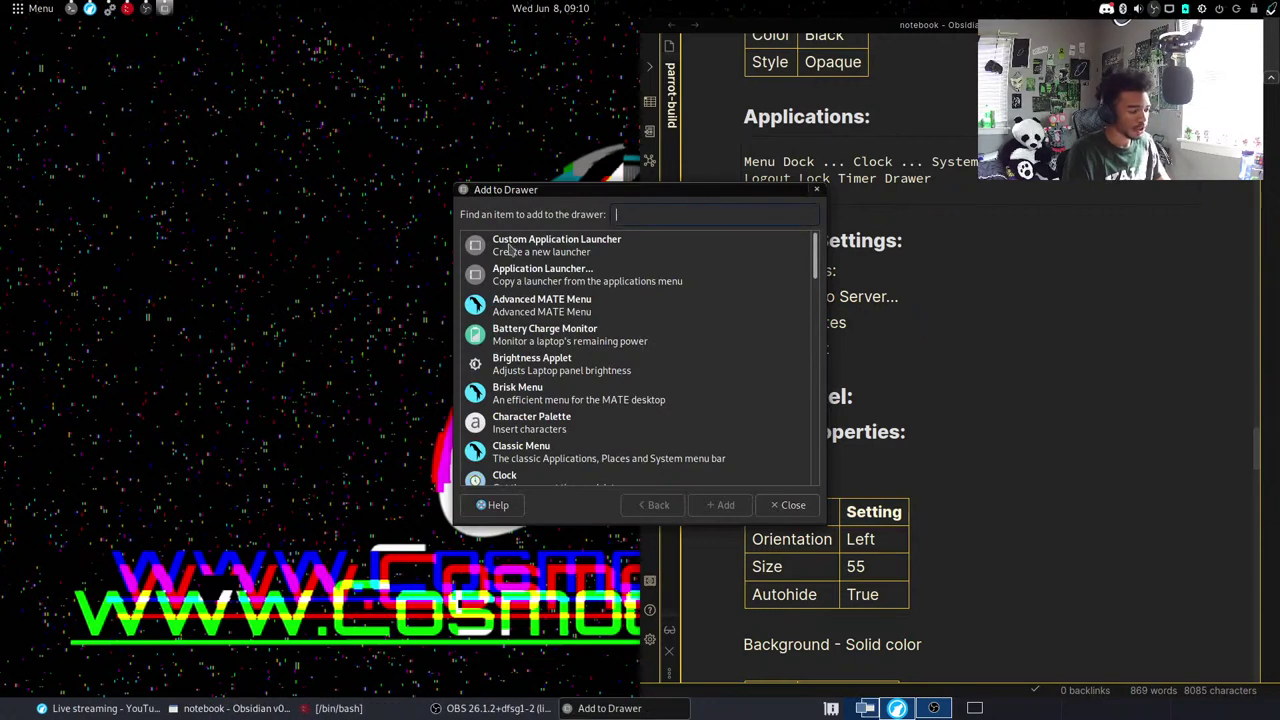
Move the Add to Drawer dialog off the notes and add the Connect to Server... and Sticky Notes items to the drawer.
drag(507, 202, 382, 196)
text(conn)
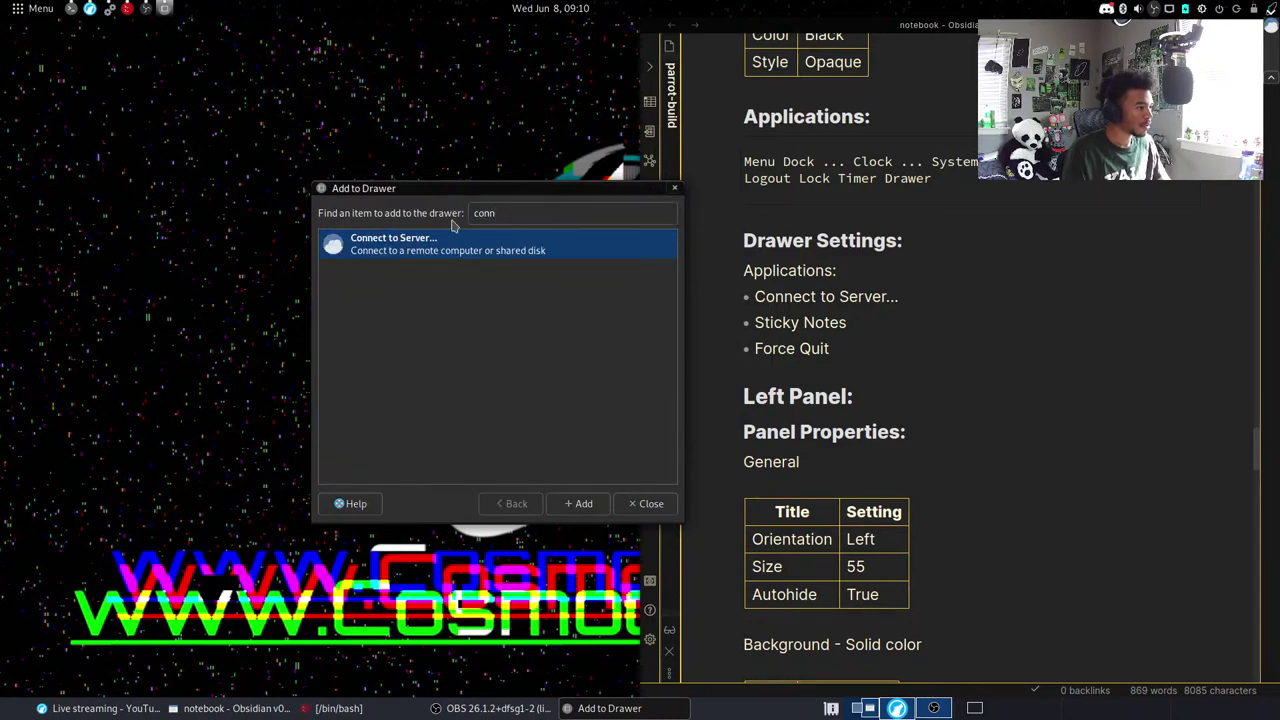
key(BackSpace)
key(BackSpace)
key(BackSpace)
key(BackSpace)
text(stick)
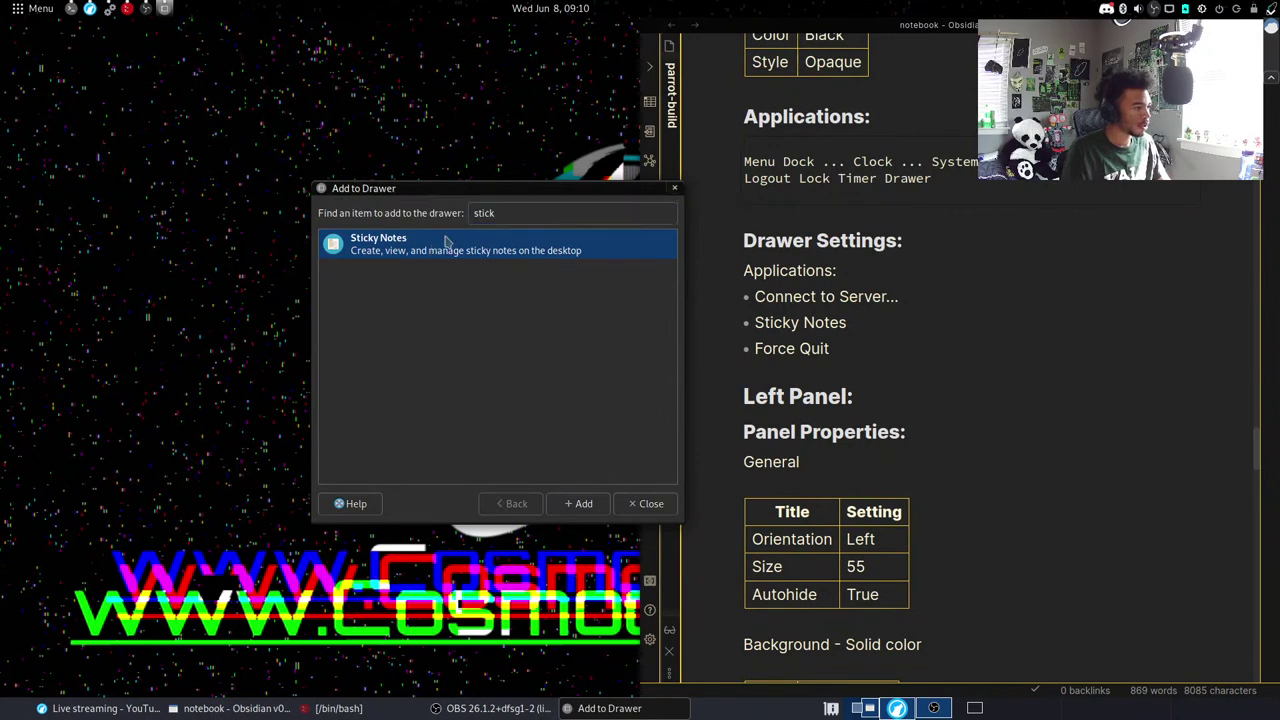
Add the Force Quit item to the drawer and close the Add to Drawer dialog.
click(530, 215)
key(BackSpace)
key(BackSpace)
key(BackSpace)
key(BackSpace)
key(BackSpace)
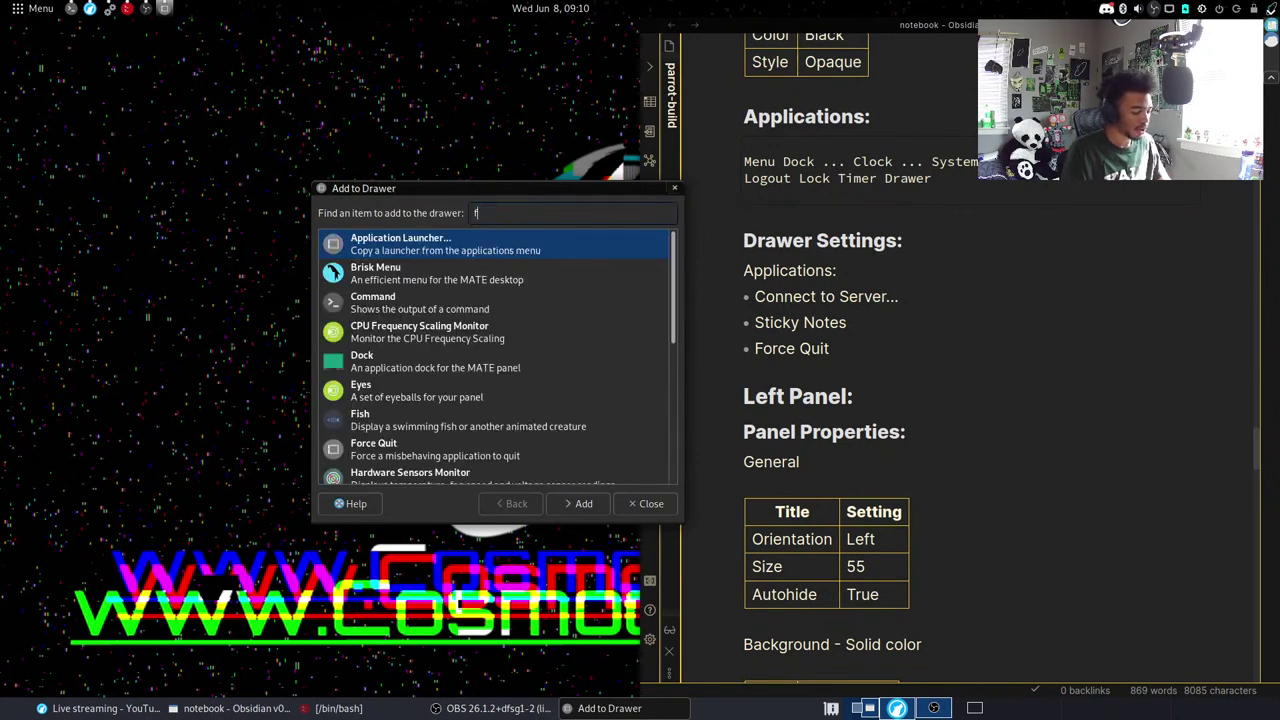
text(forc)
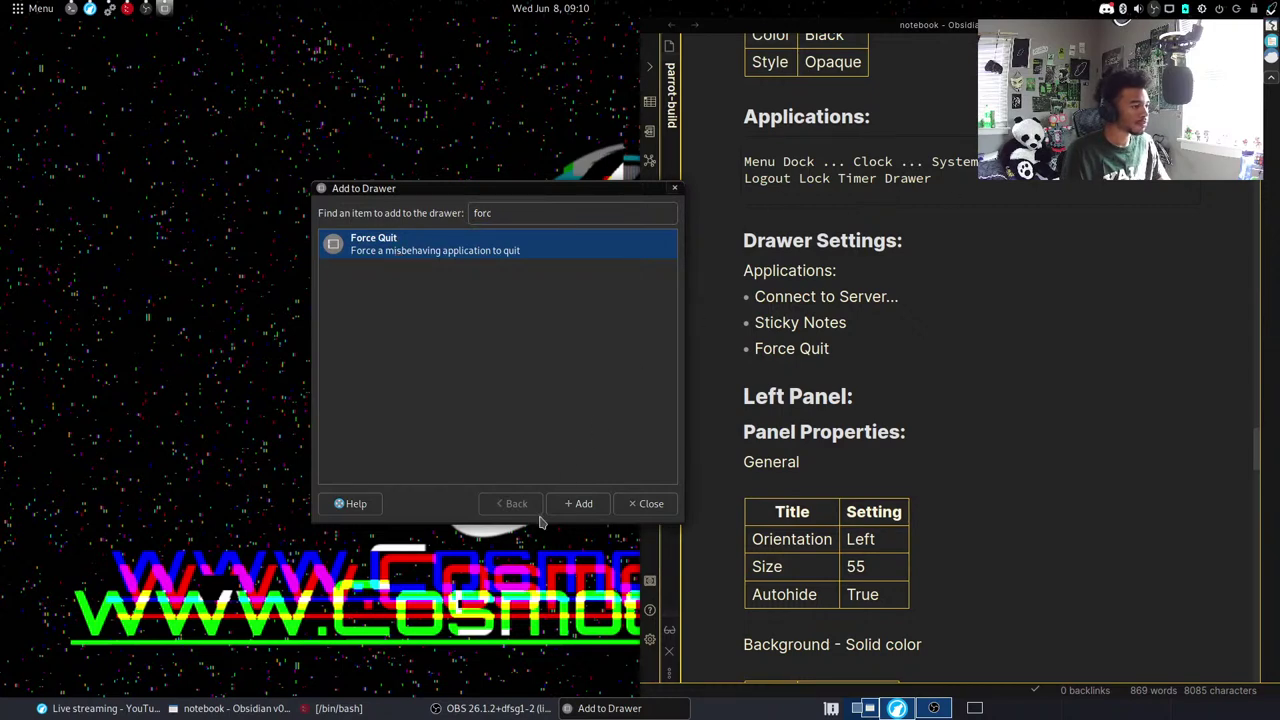
click(648, 504)
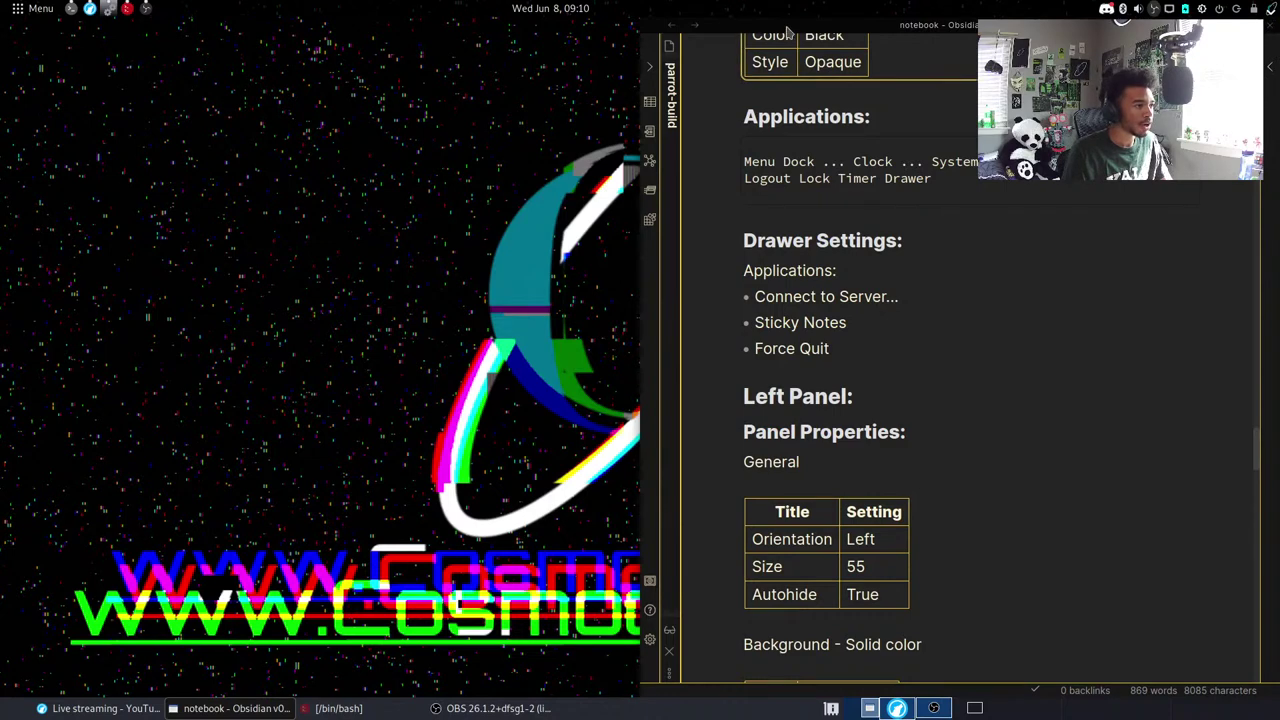
Find the Timer among the available panel items and add it to the top panel.
right_click(329, 10)
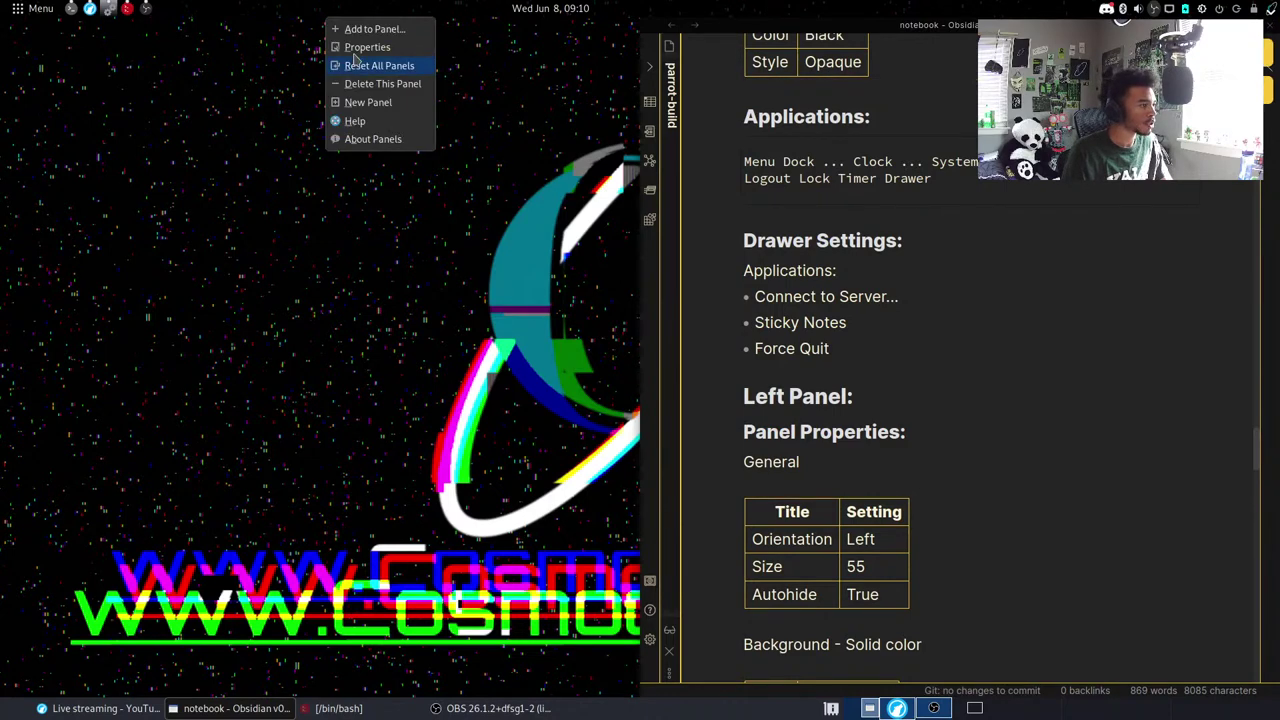
click(365, 29)
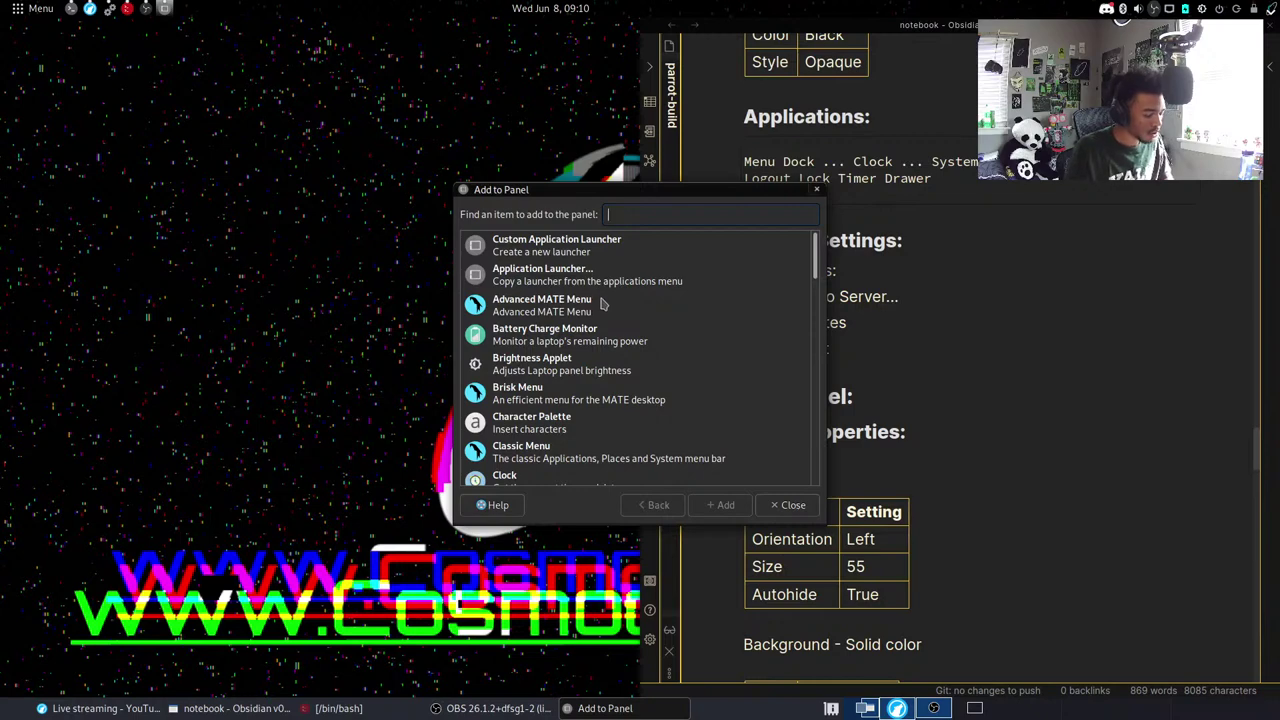
text(timer)
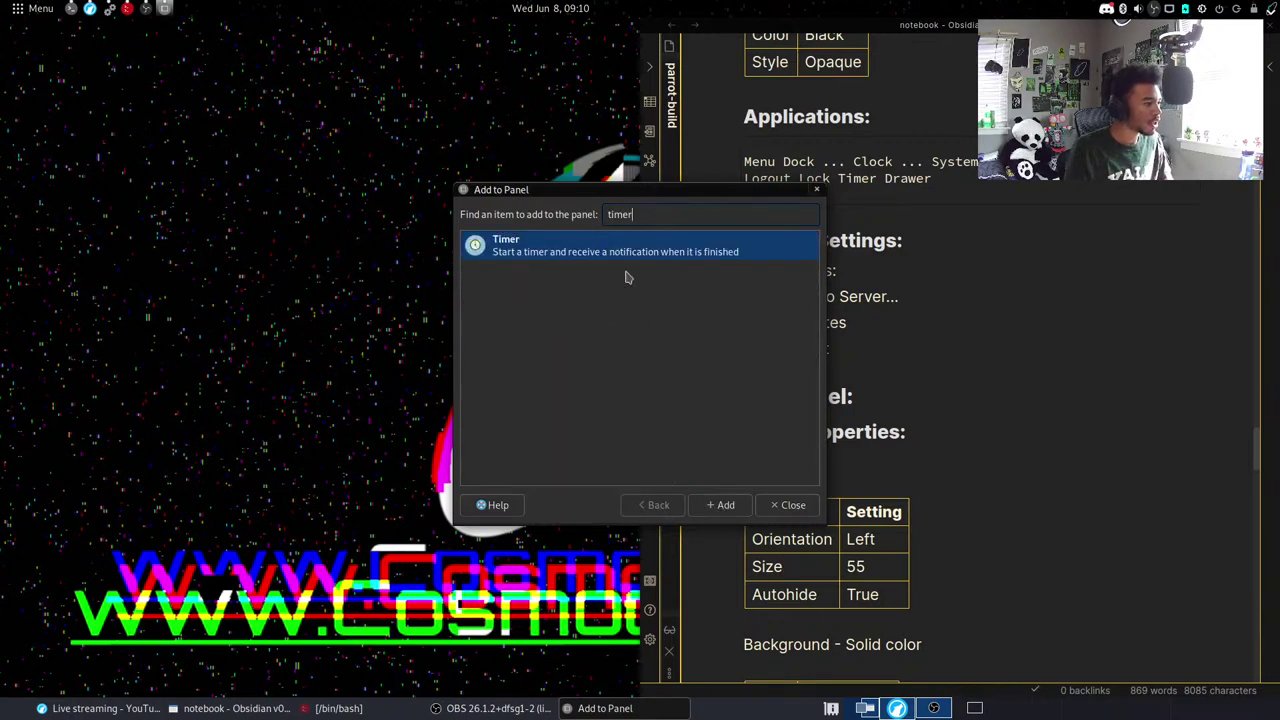
double_click(626, 262)
Search the available panel items for a screenshot tool and close the Add to Panel dialog.
click(642, 214)
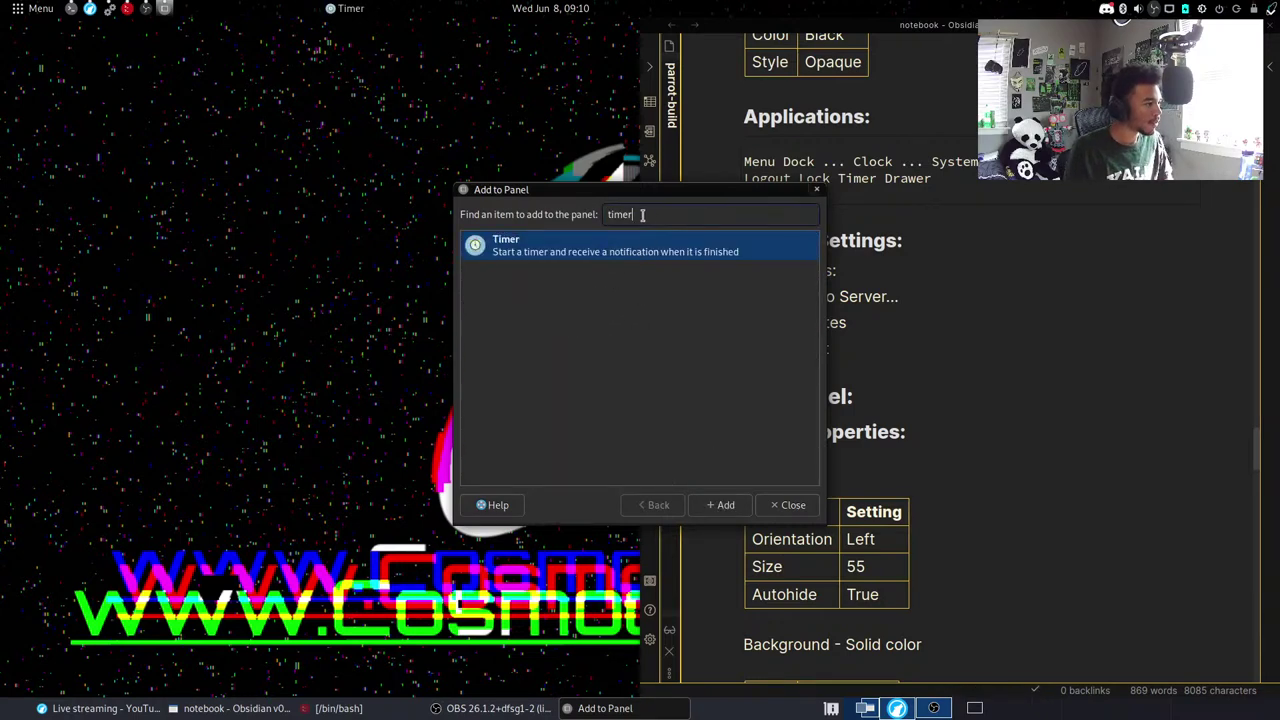
key(BackSpace)
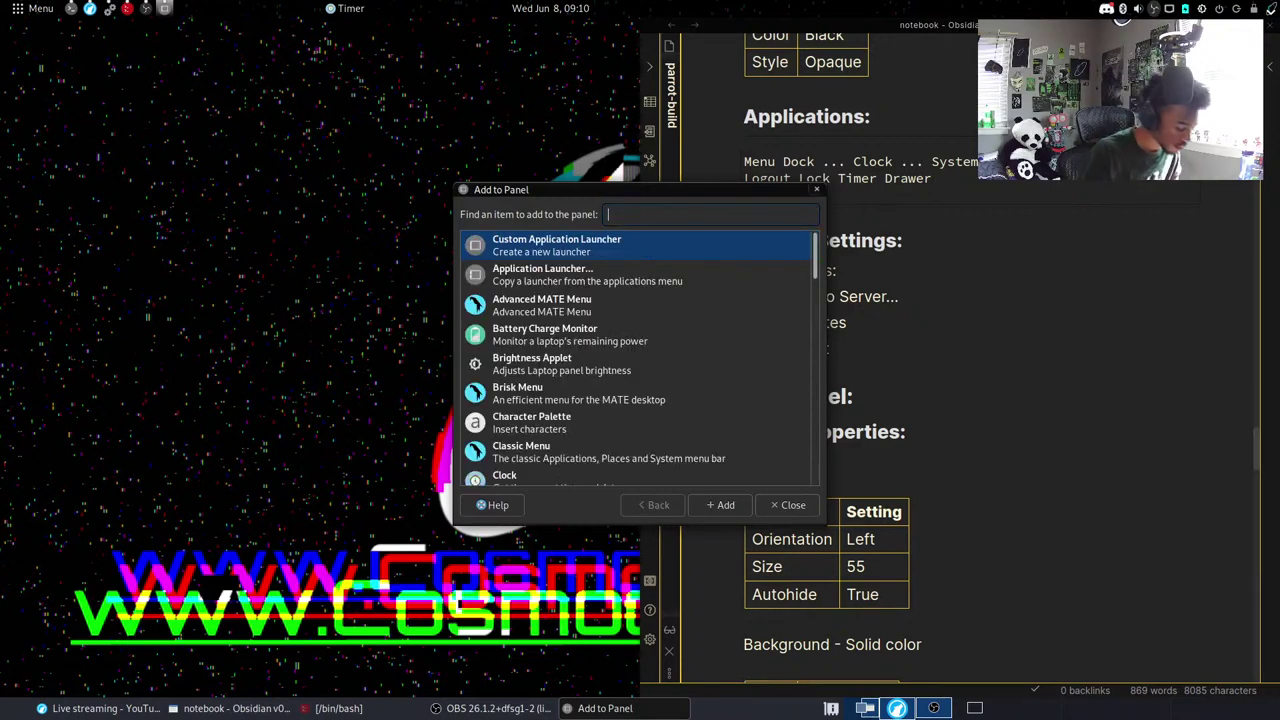
text(sc)
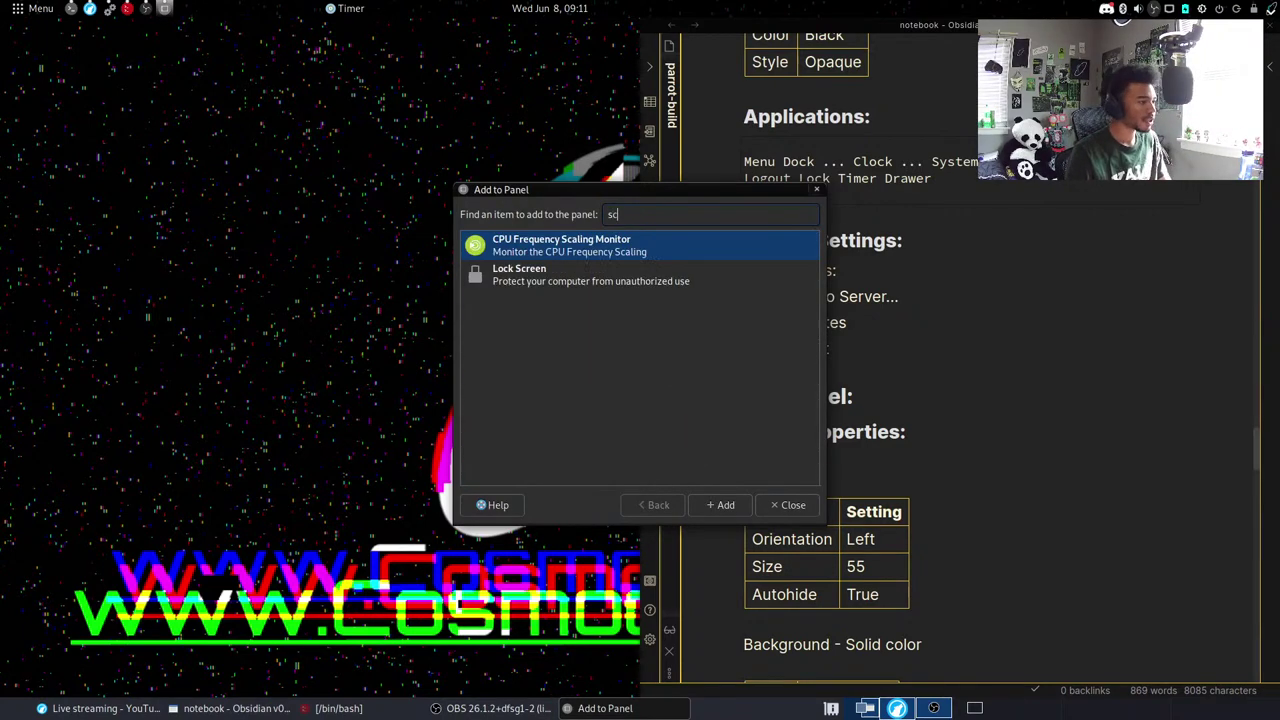
text(reensho)
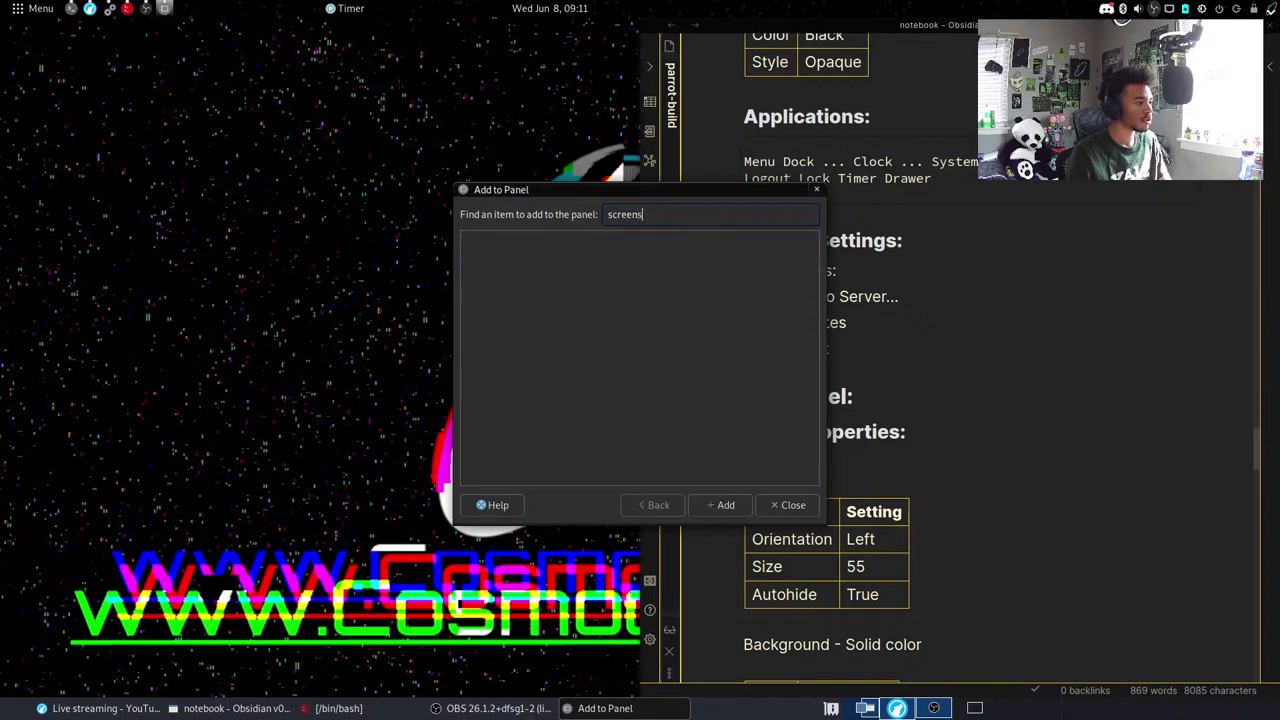
click(786, 505)
Find Take Screenshot by searching the applications menu for "screen" and place its launcher on the top panel between the clock and the system applets.
key(super)
text(screen)
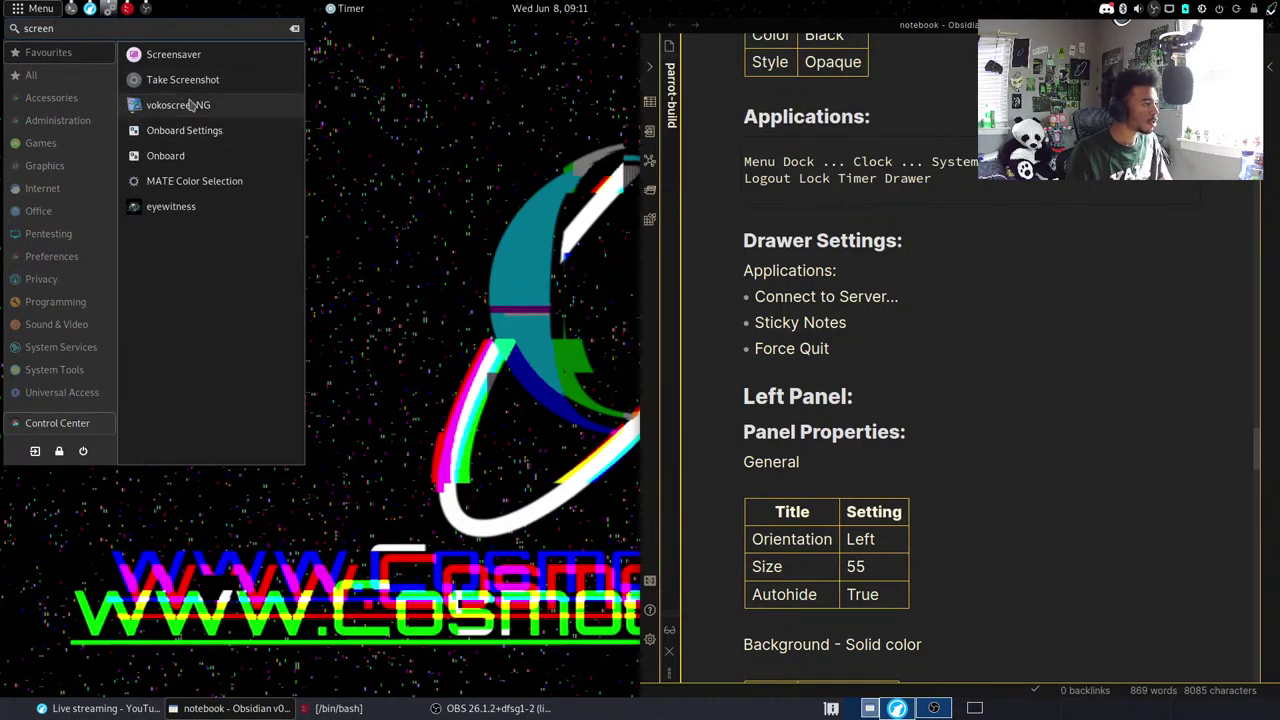
key(Escape)
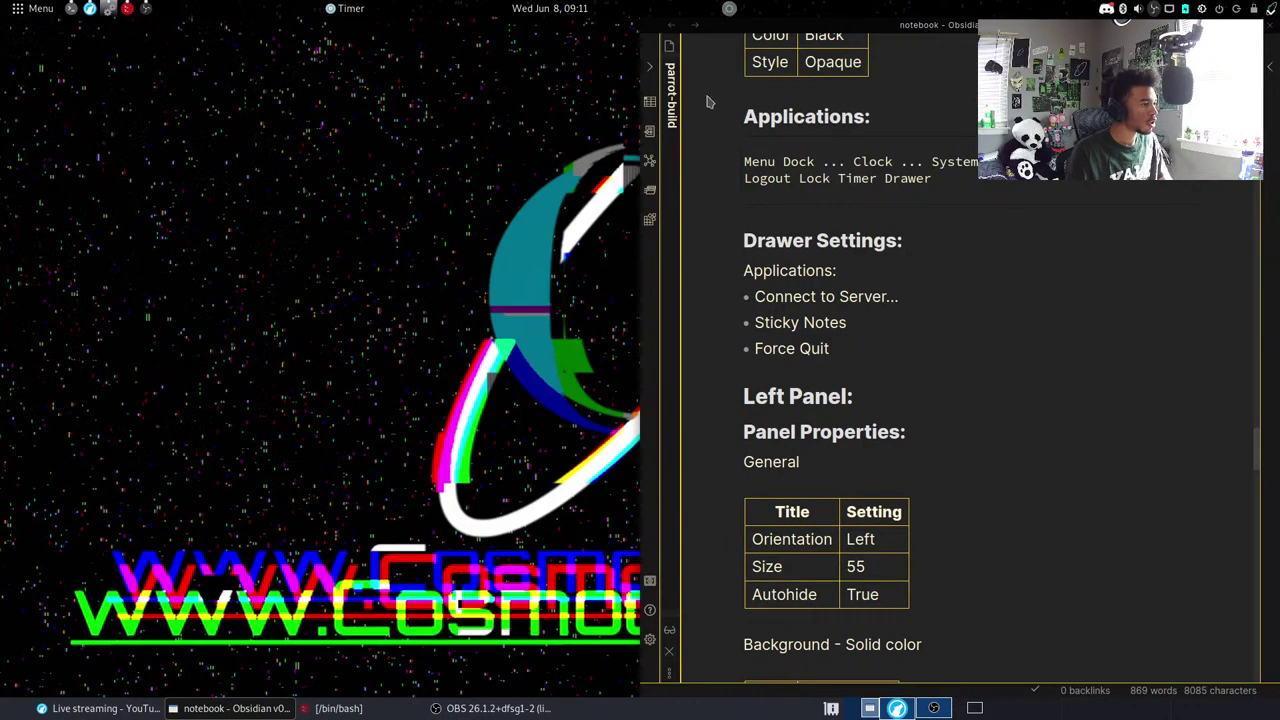
Place the Anonsurf Start and Anonsurf Stop launchers from the applications menu on the top panel, spaced out after the Take Screenshot launcher.
click(20, 8)
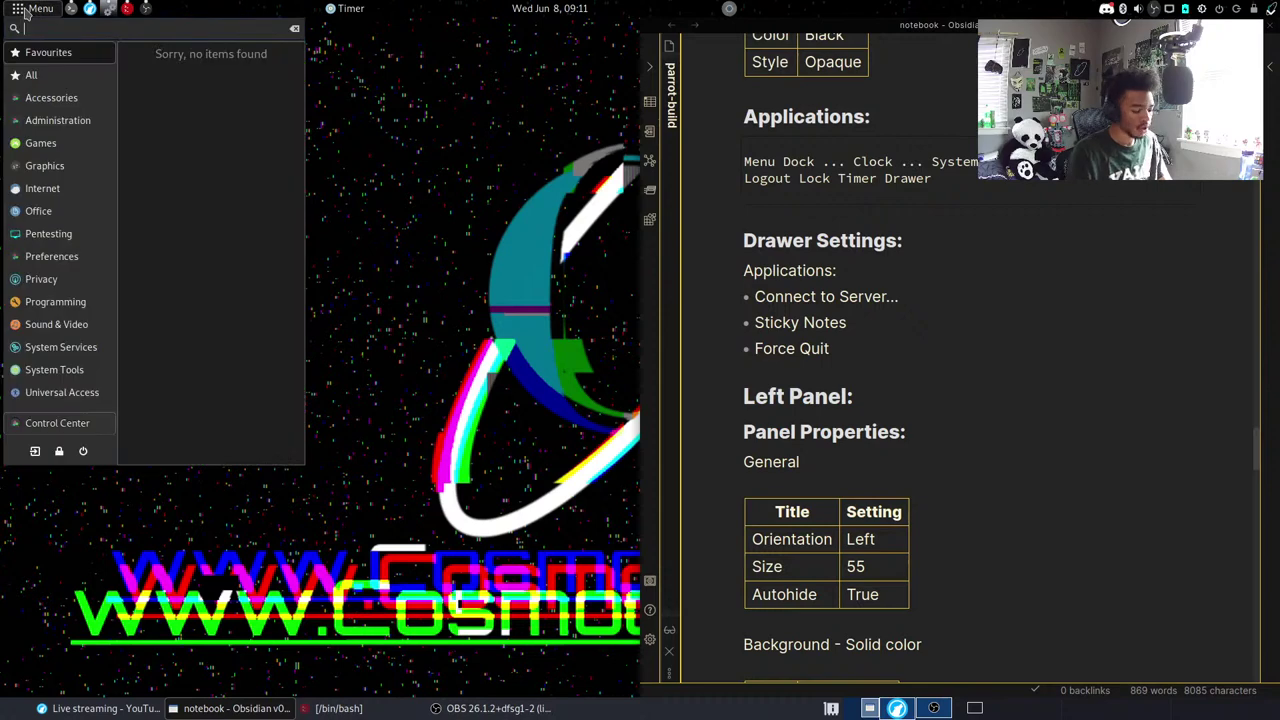
text(anon)
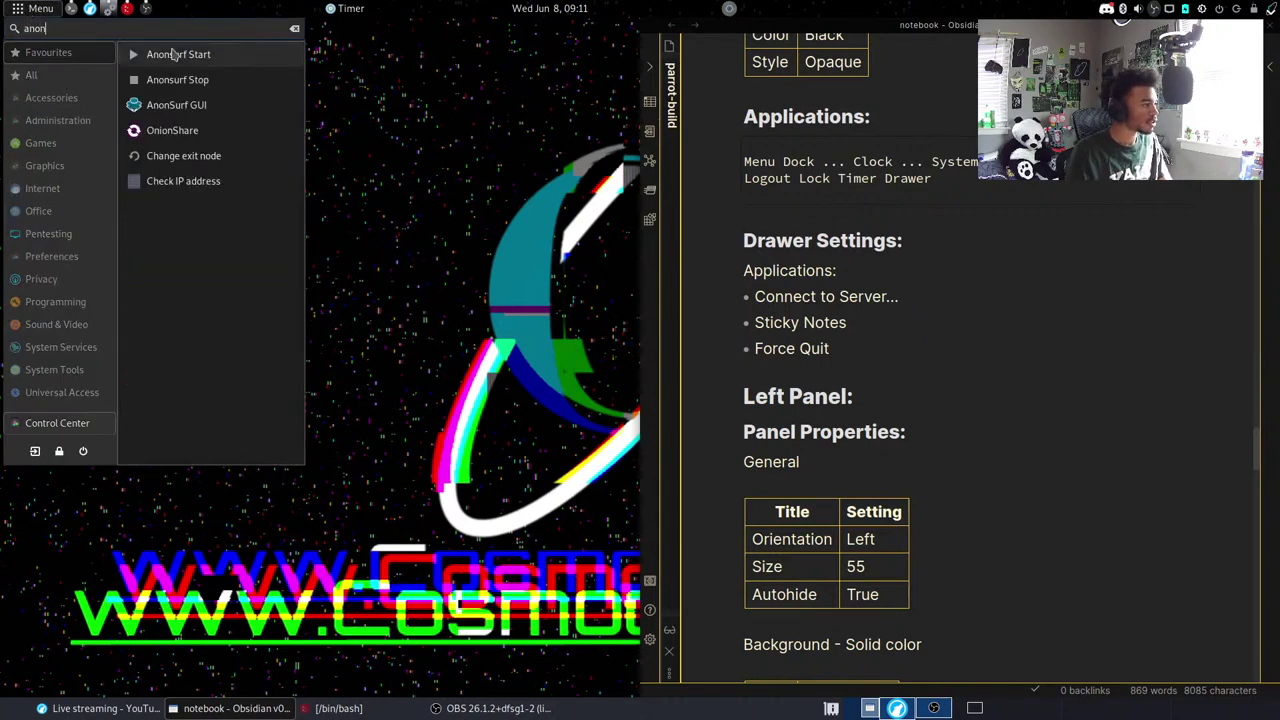
click(776, 62)
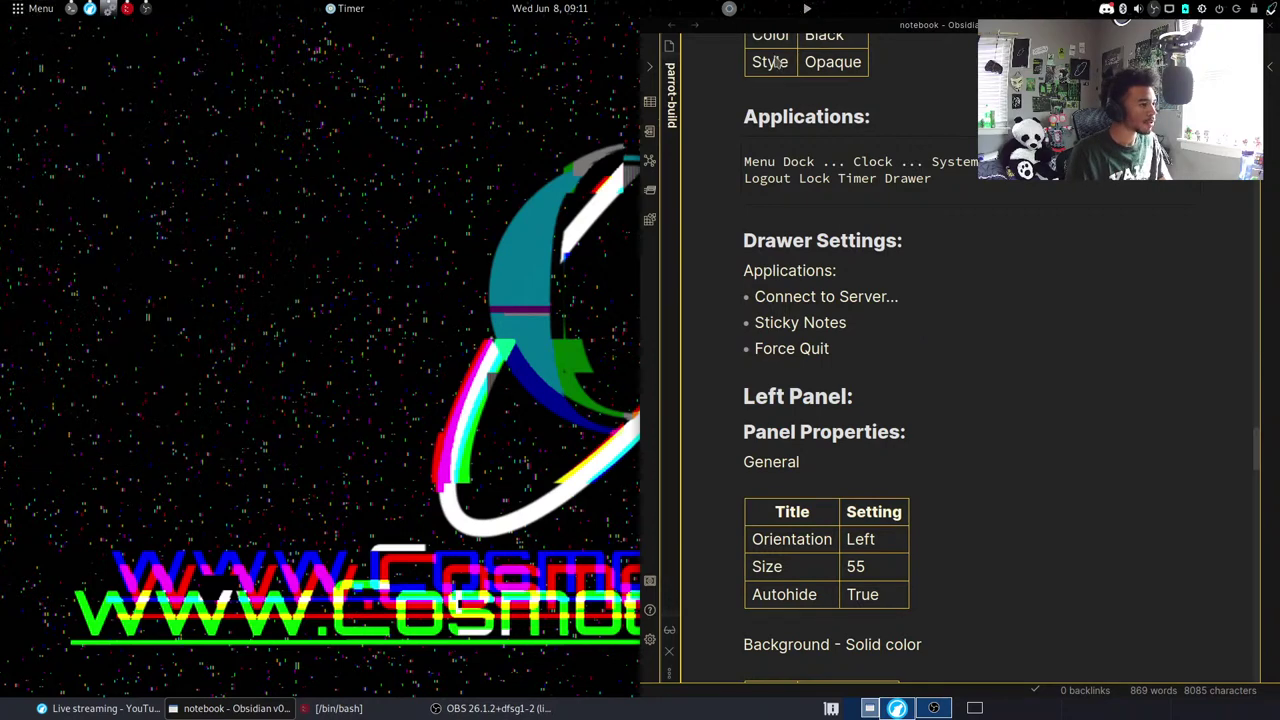
click(31, 6)
text(anon)
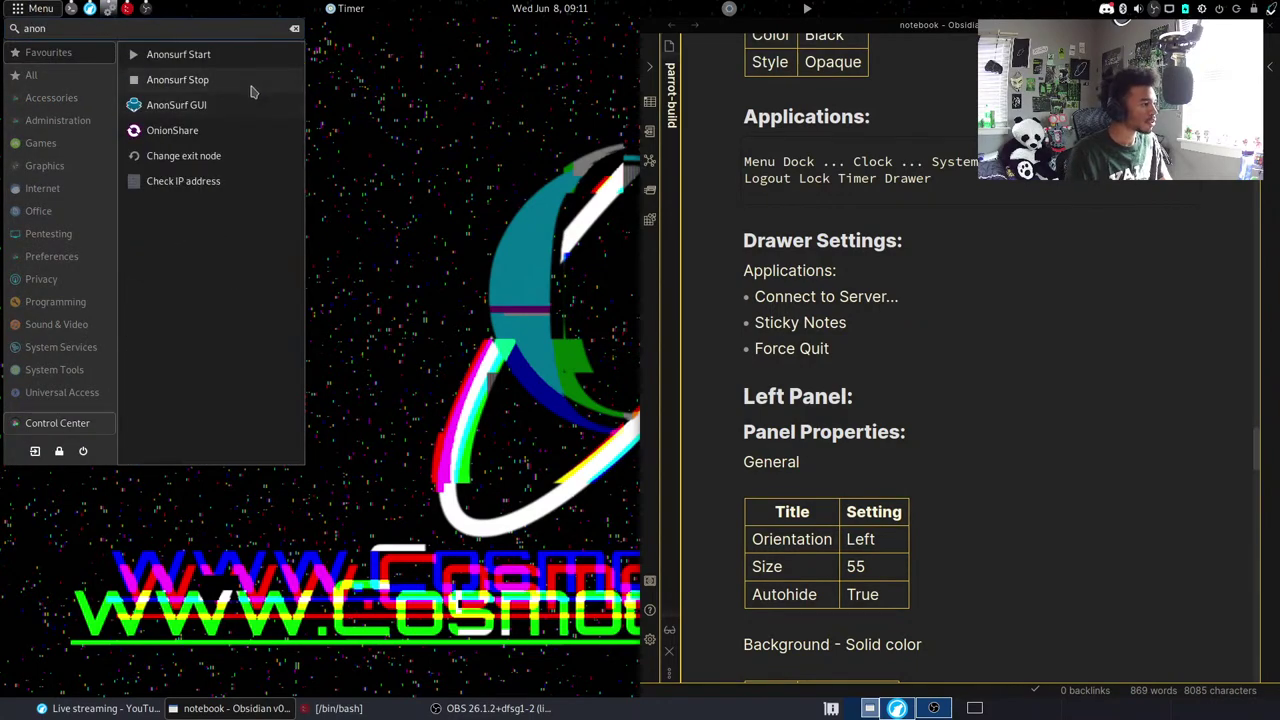
key(Escape)
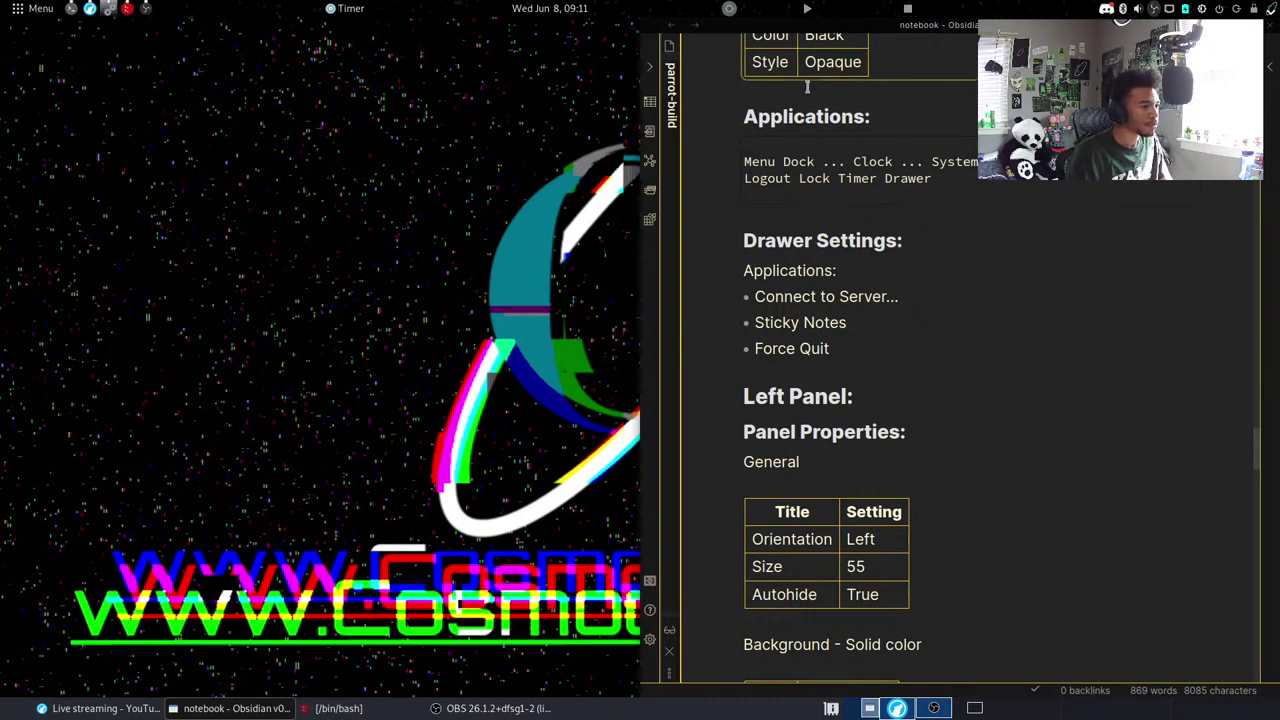
Clear the Timer applet's name and set its duration to 10 minutes and 0 seconds in its preferences.
right_click(353, 10)
click(371, 102)
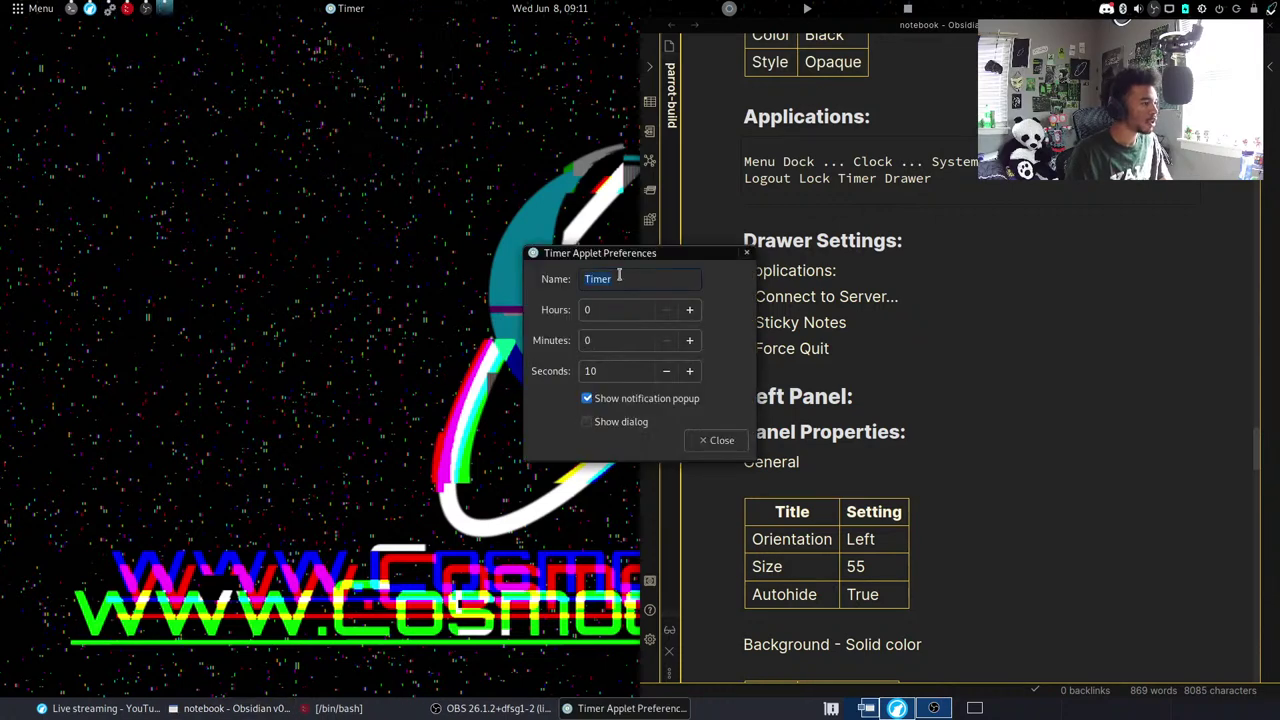
click(666, 371)
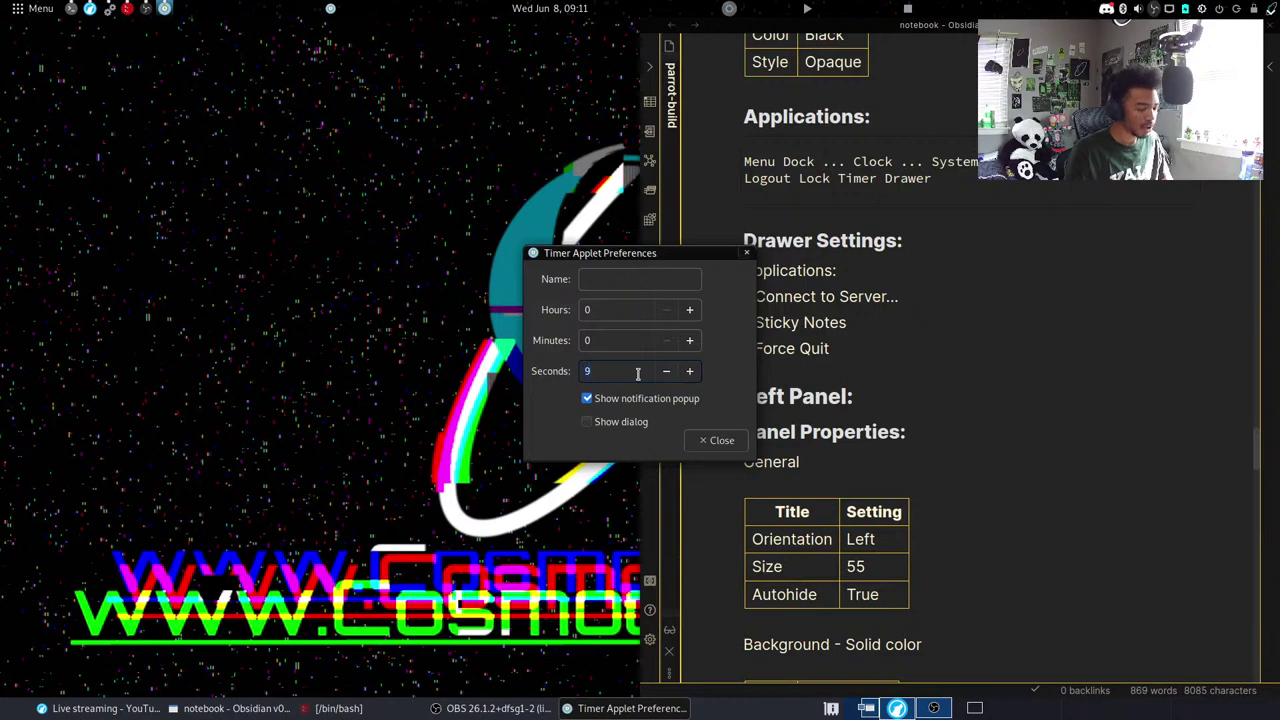
click(621, 338)
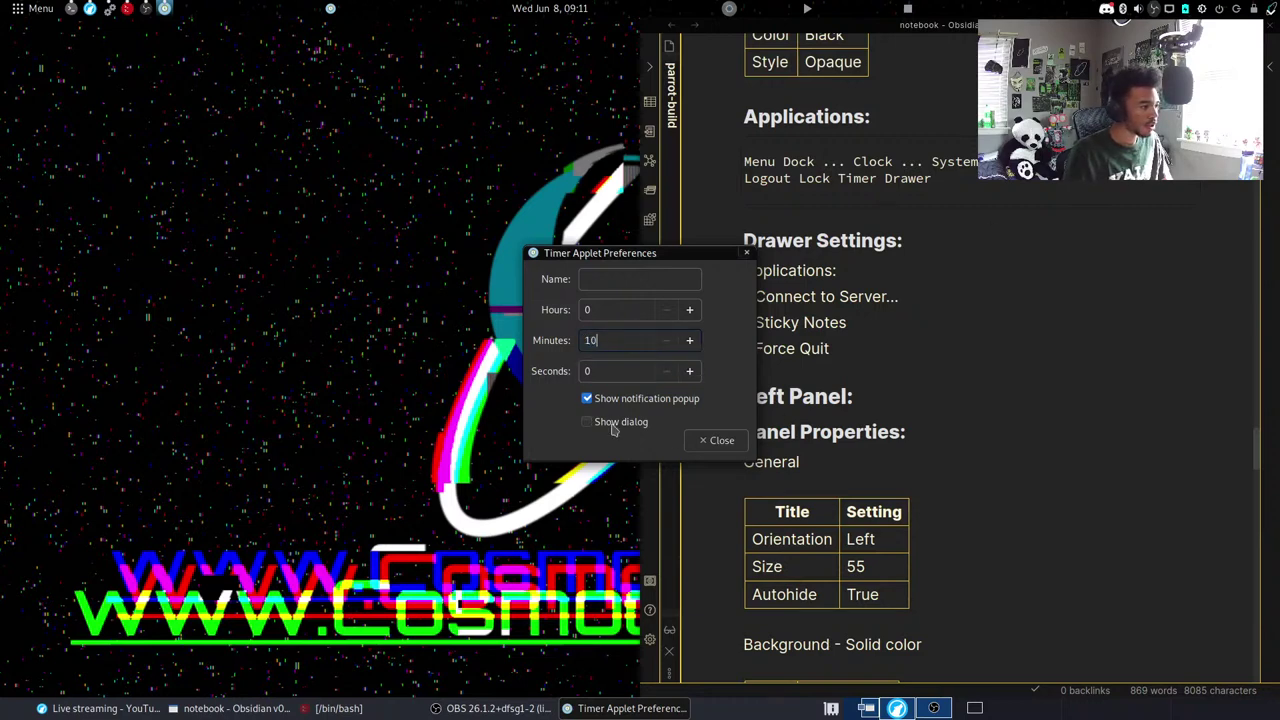
click(718, 441)
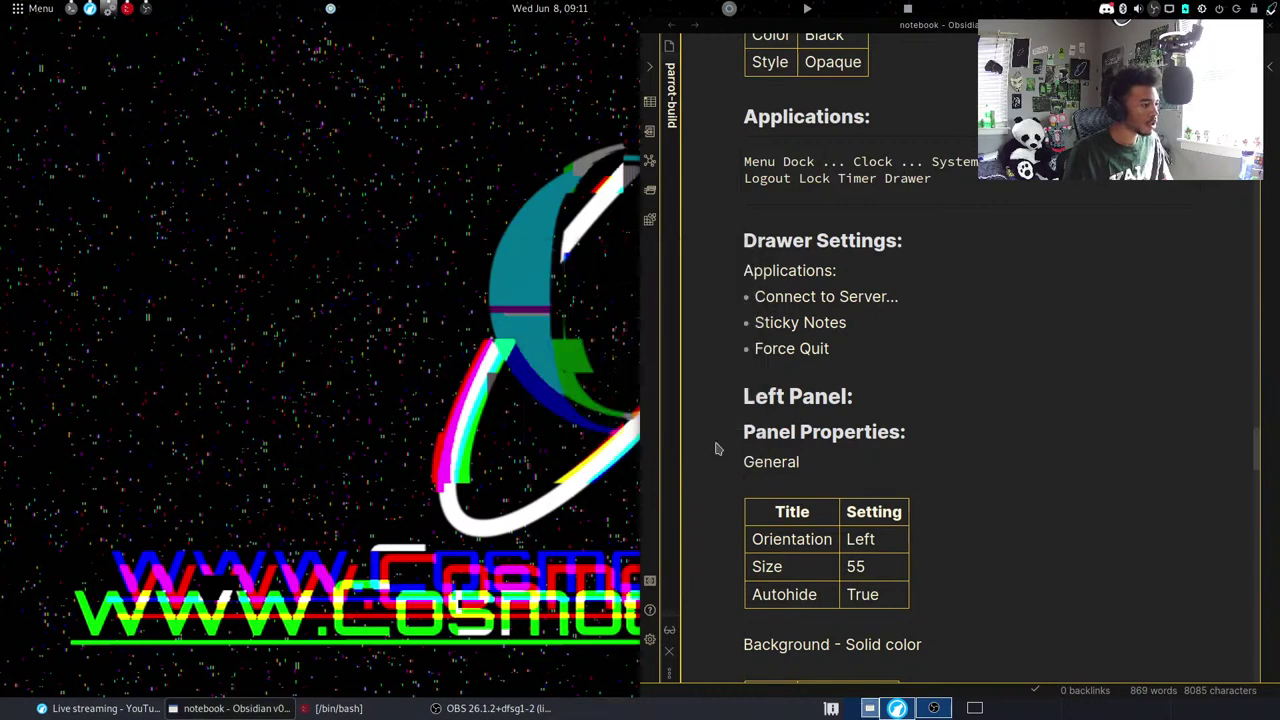
Move the Timer applet and the Take Screenshot launcher along the top panel to sit with the system applets.
right_click(331, 10)
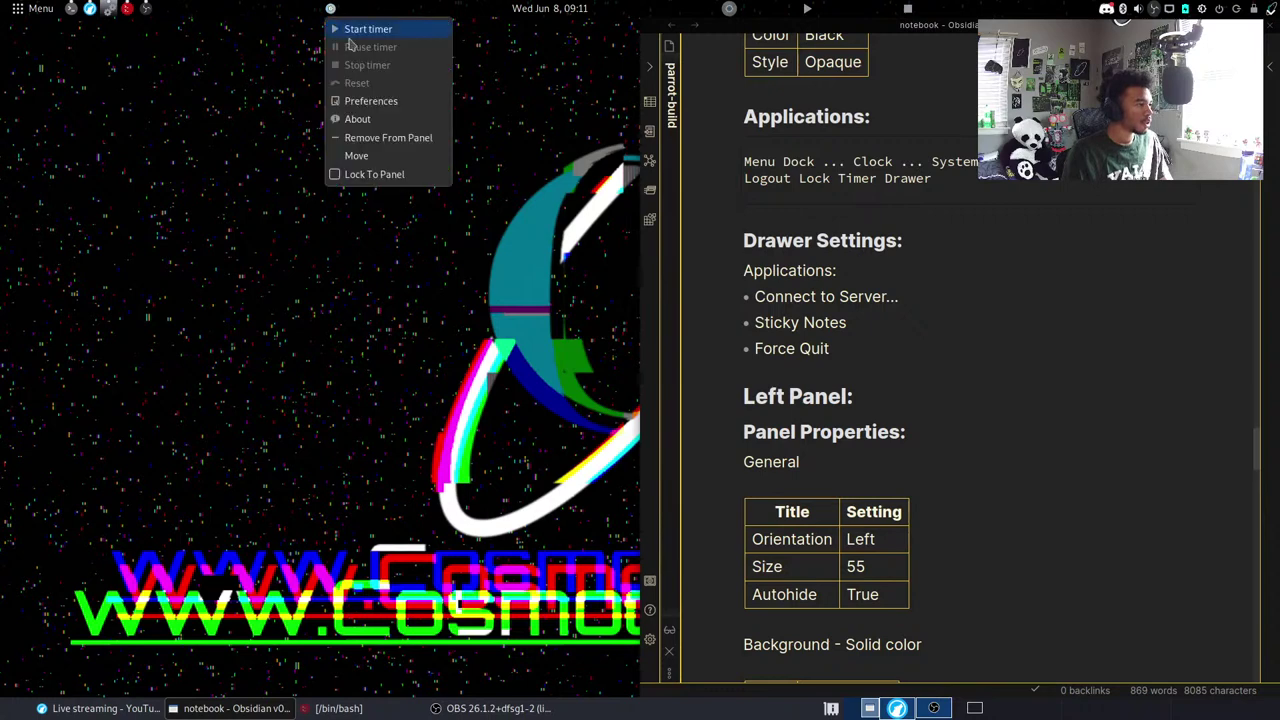
click(379, 157)
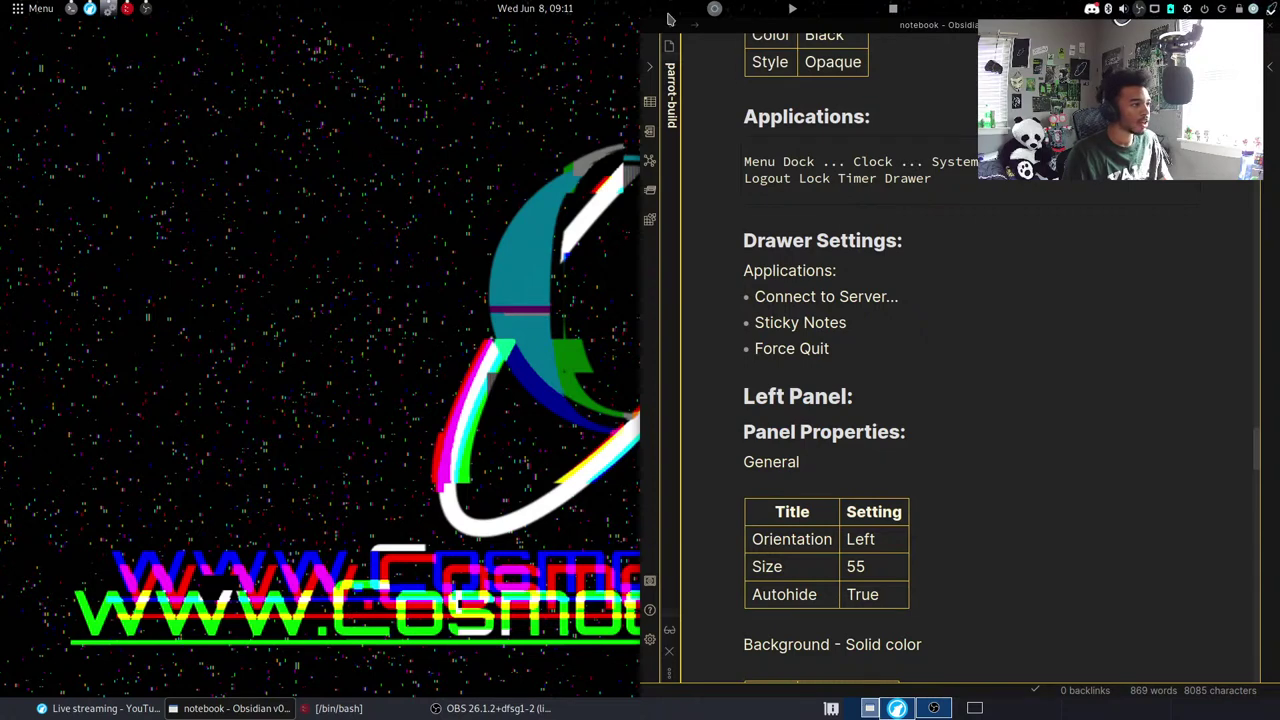
right_click(714, 9)
click(760, 66)
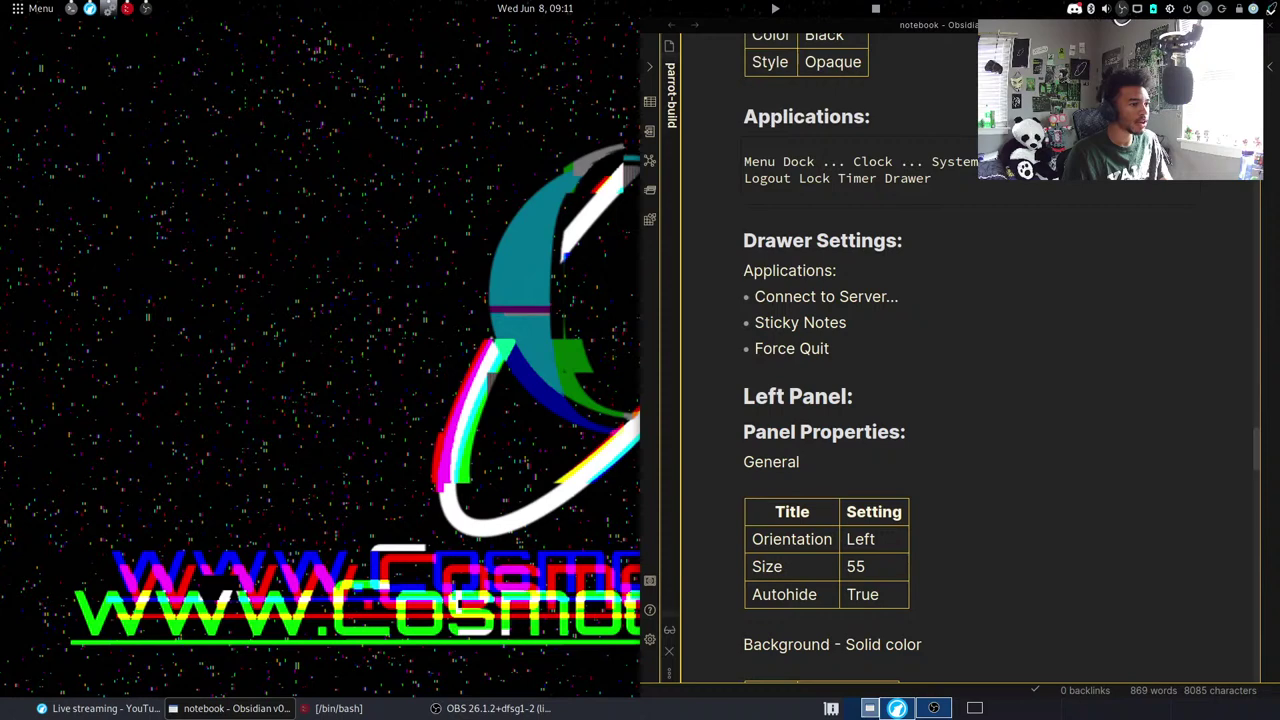
Move the Anonsurf Start and Anonsurf Stop launchers in among the system applets on the top panel.
right_click(774, 10)
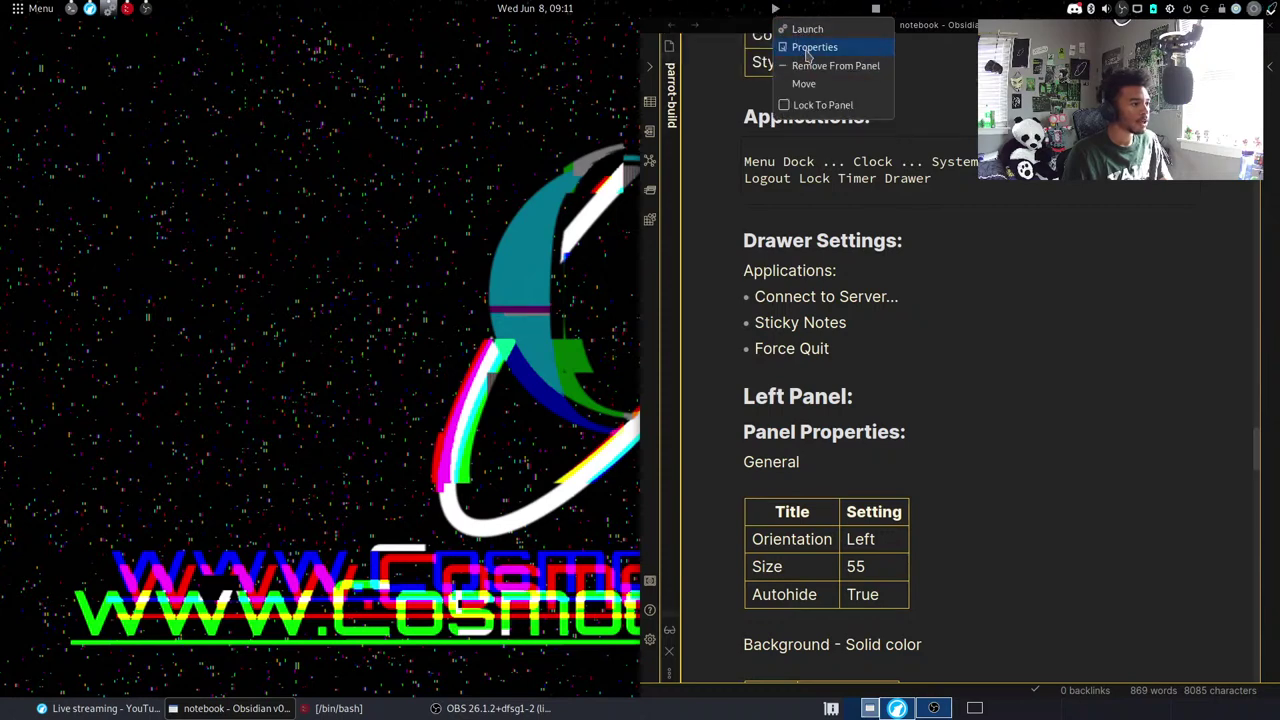
click(803, 83)
click(1165, 8)
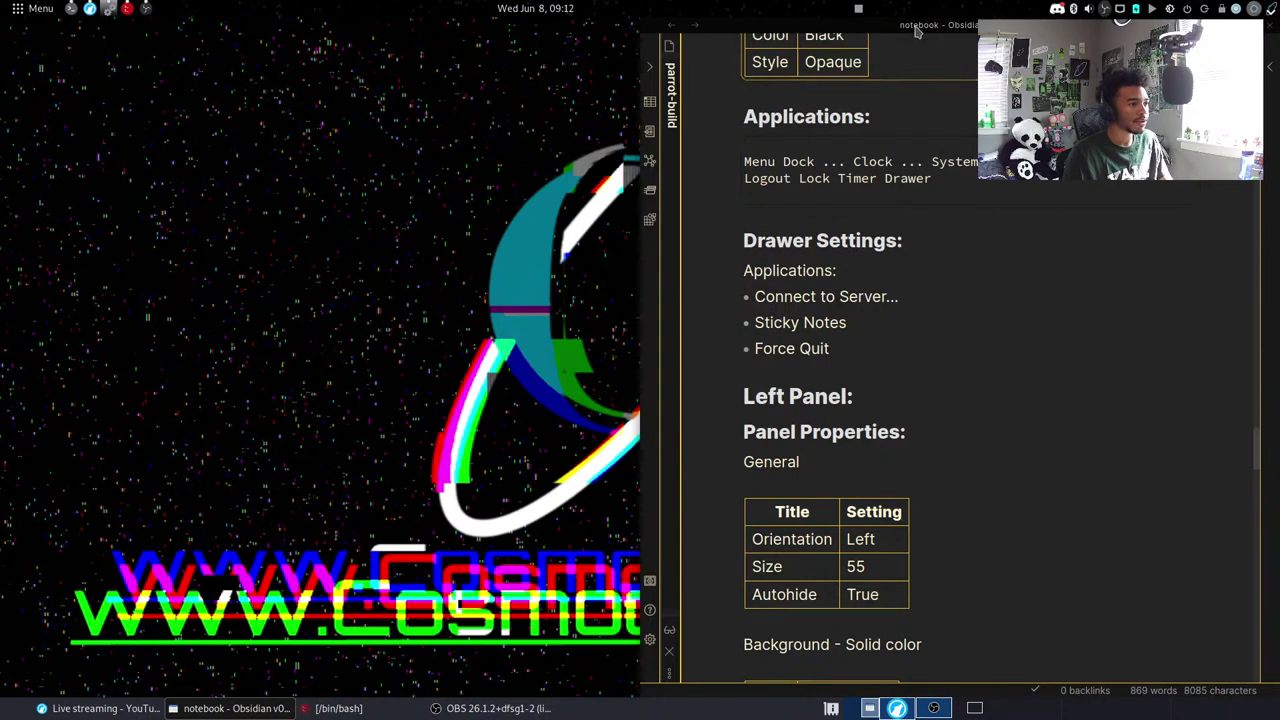
right_click(858, 9)
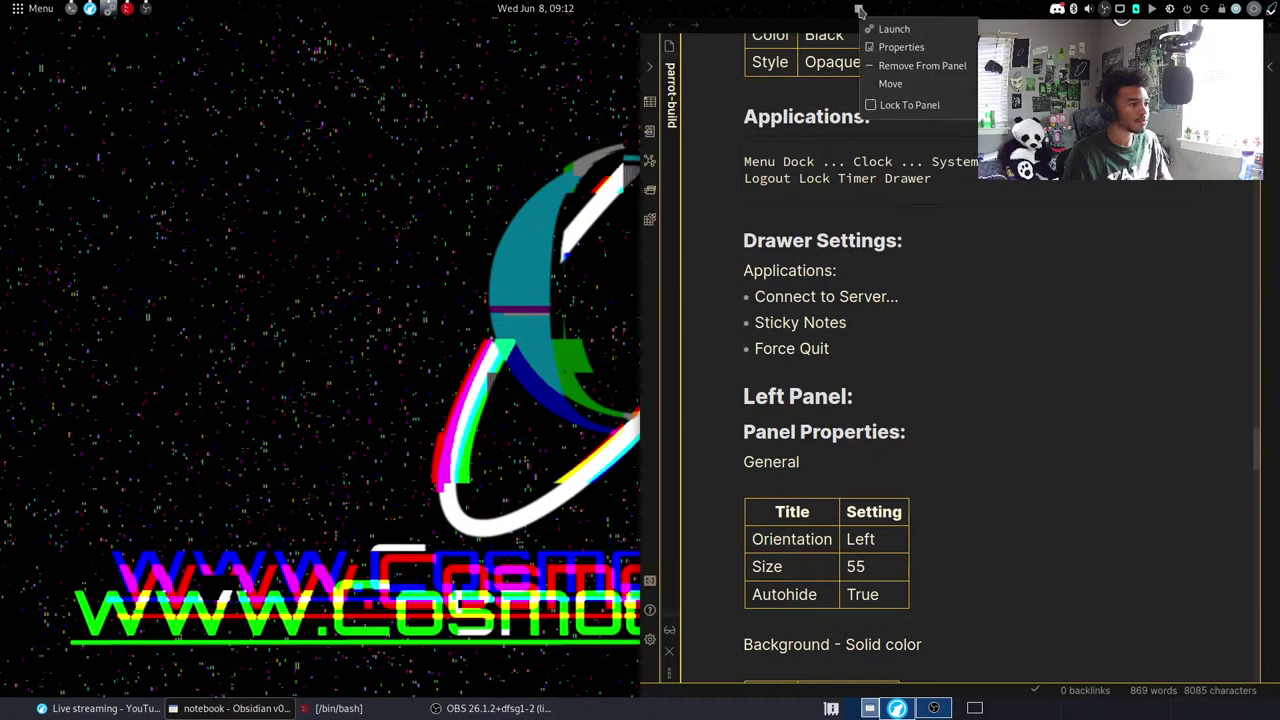
click(883, 84)
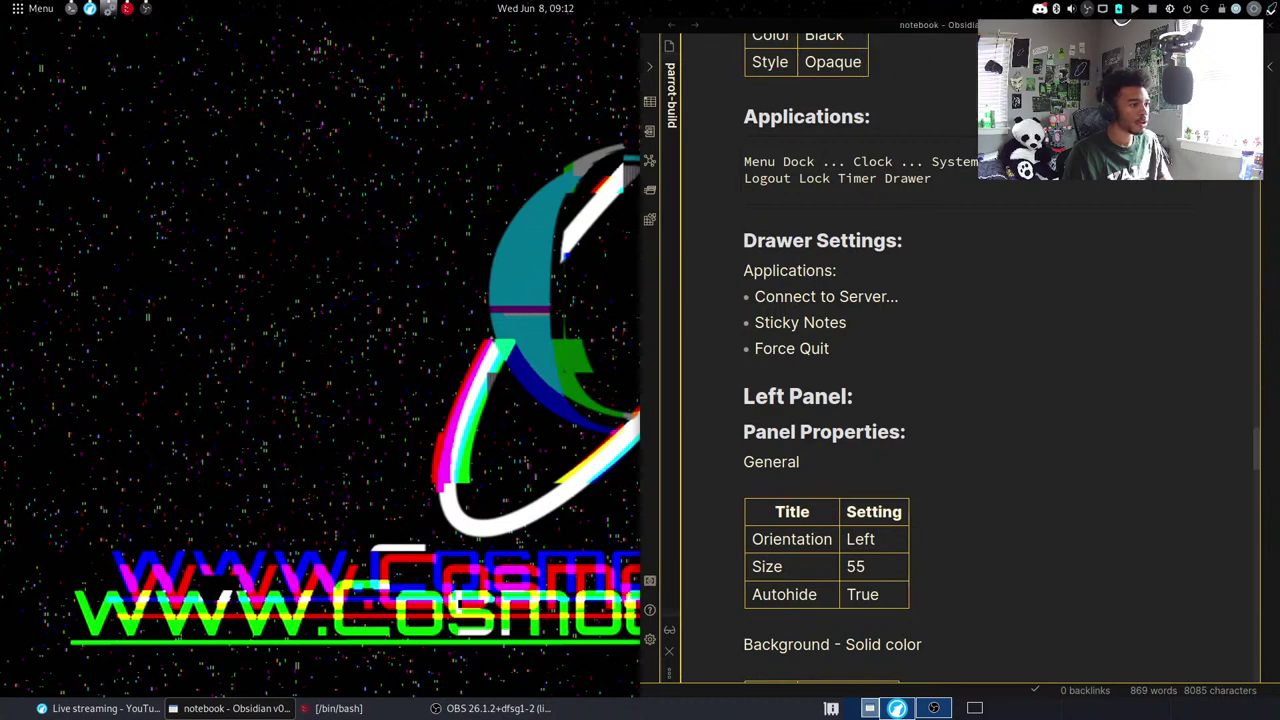
right_click(40, 8)
key(Escape)
right_click(72, 8)
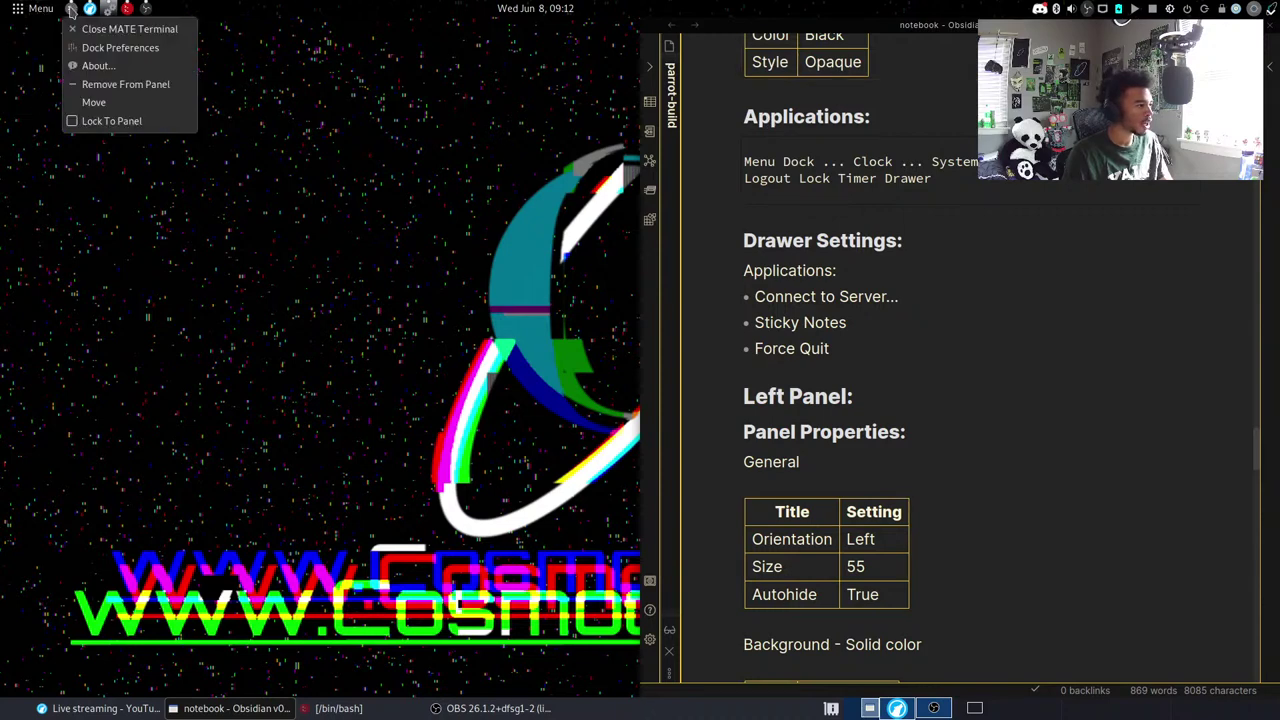
key(Escape)
right_click(536, 8)
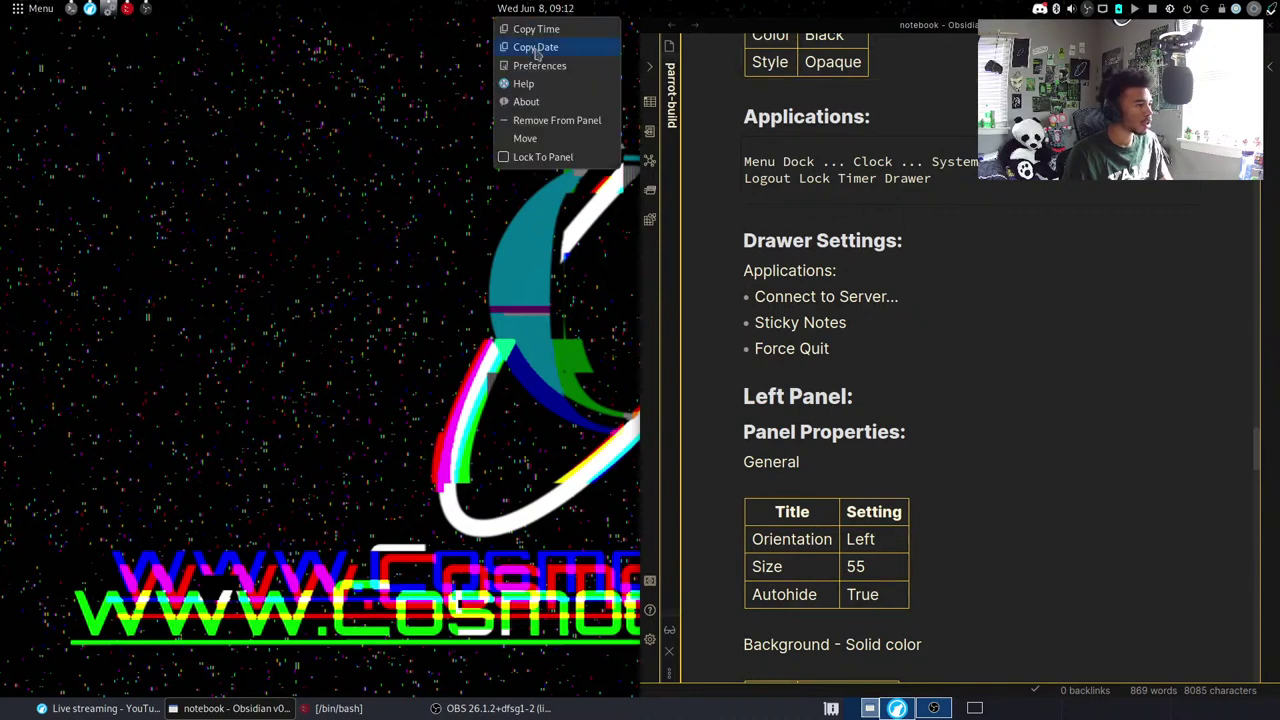
key(Escape)
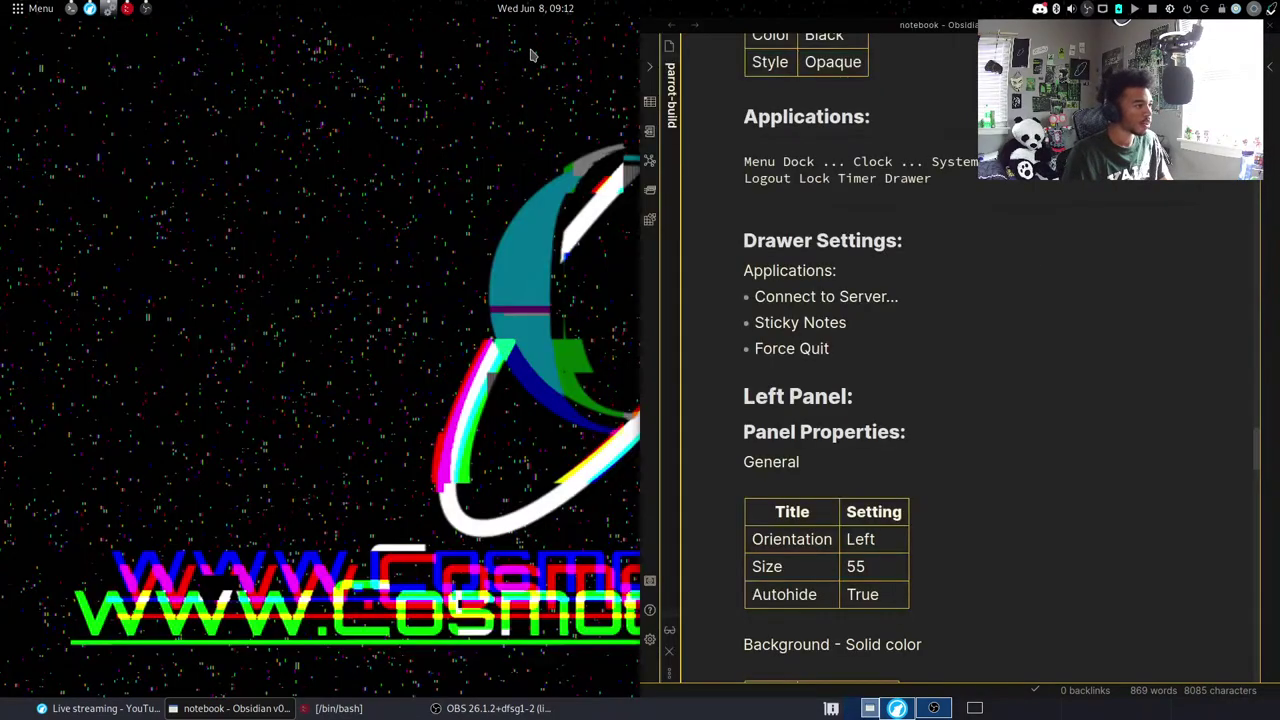
Move the clock to the middle of the top panel and lock it to the panel.
right_click(536, 8)
click(540, 135)
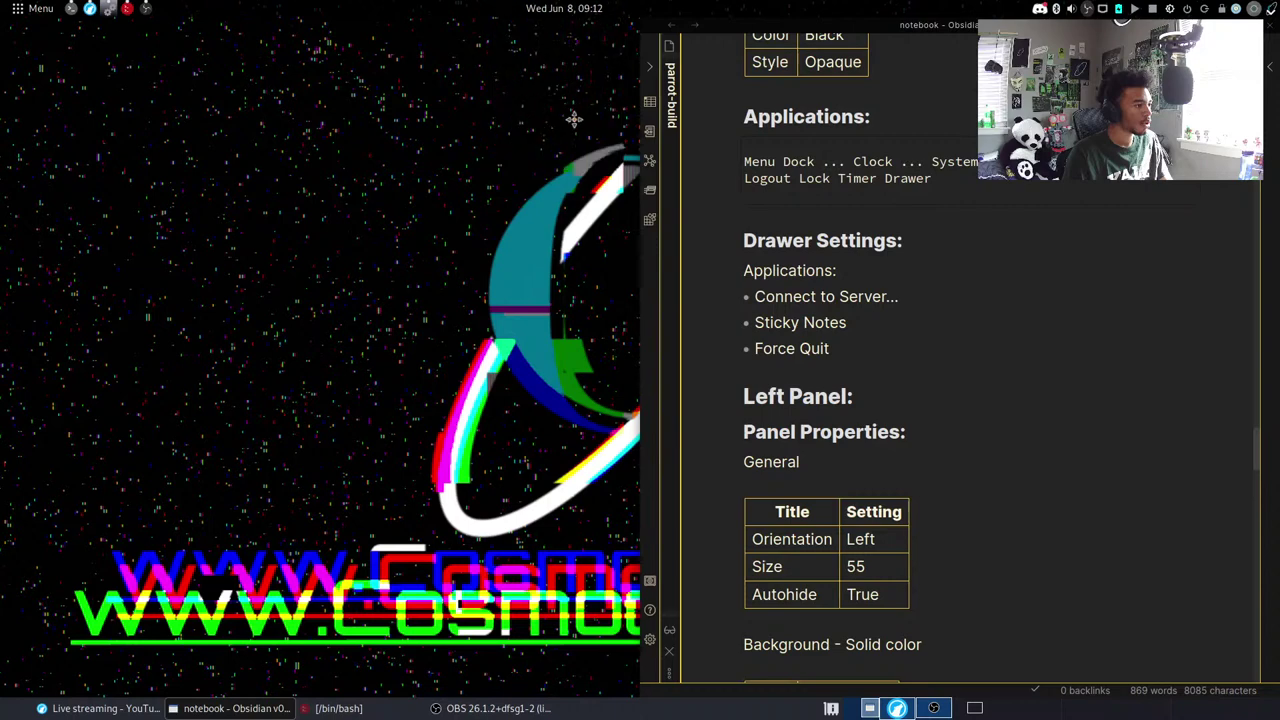
click(638, 138)
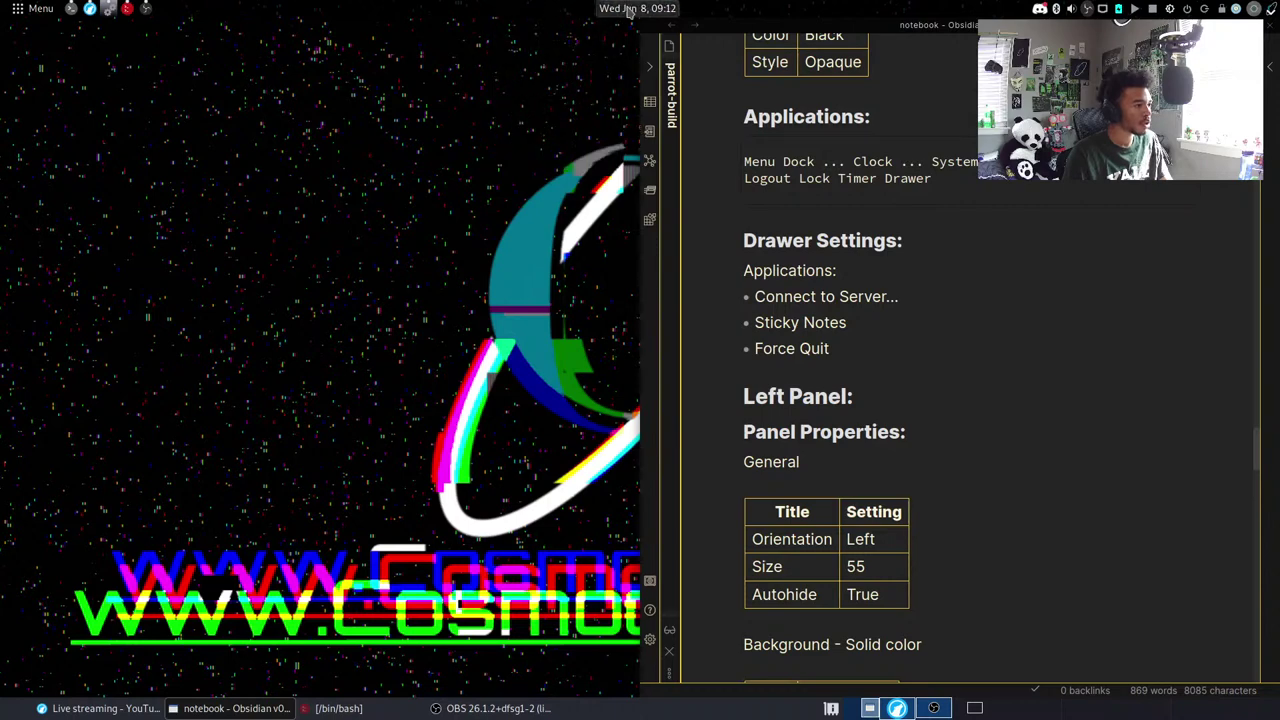
right_click(630, 8)
click(652, 158)
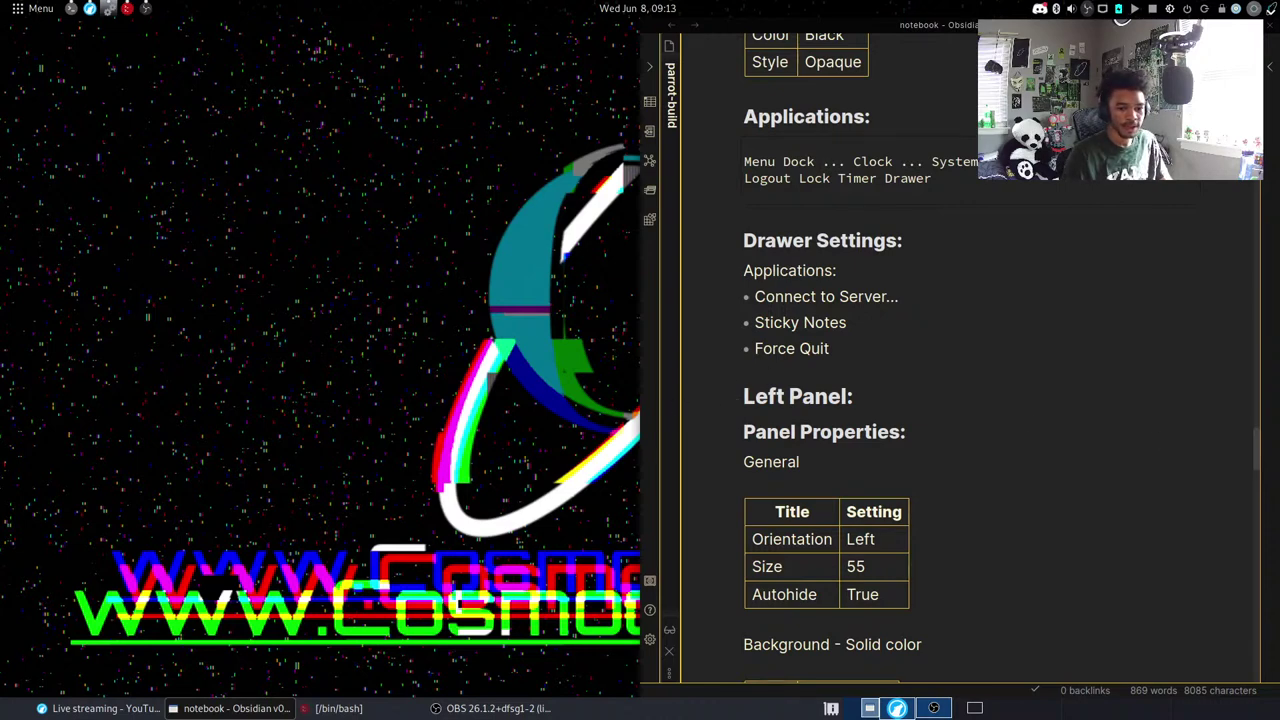
Review the Left Panel settings in the notes, create a new panel and open its properties.
key(alt+Tab)
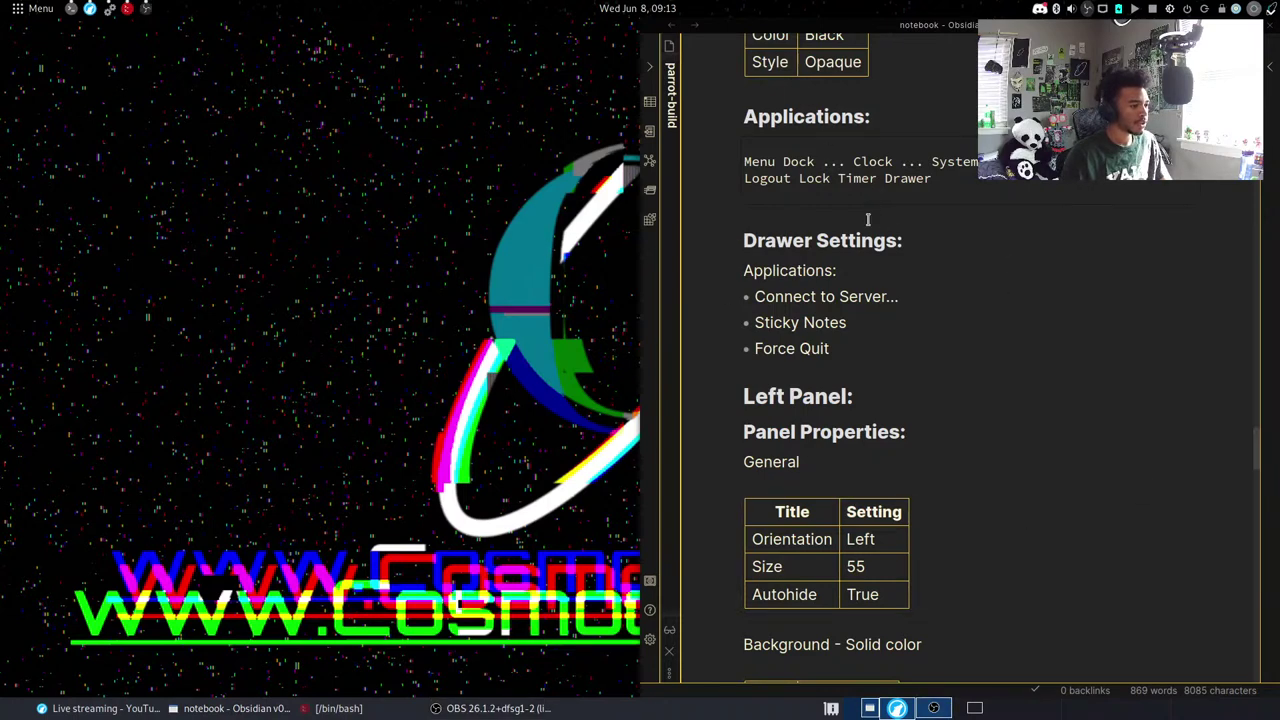
scroll(868, 219, down, 5)
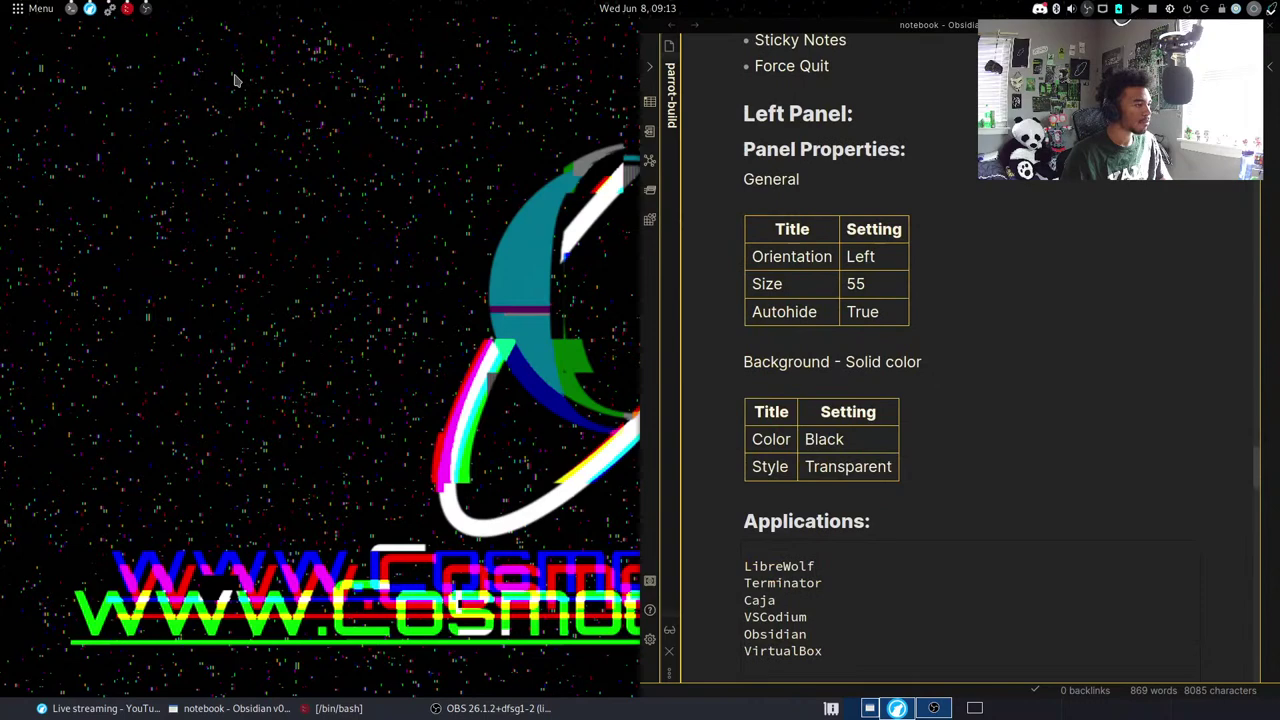
right_click(260, 10)
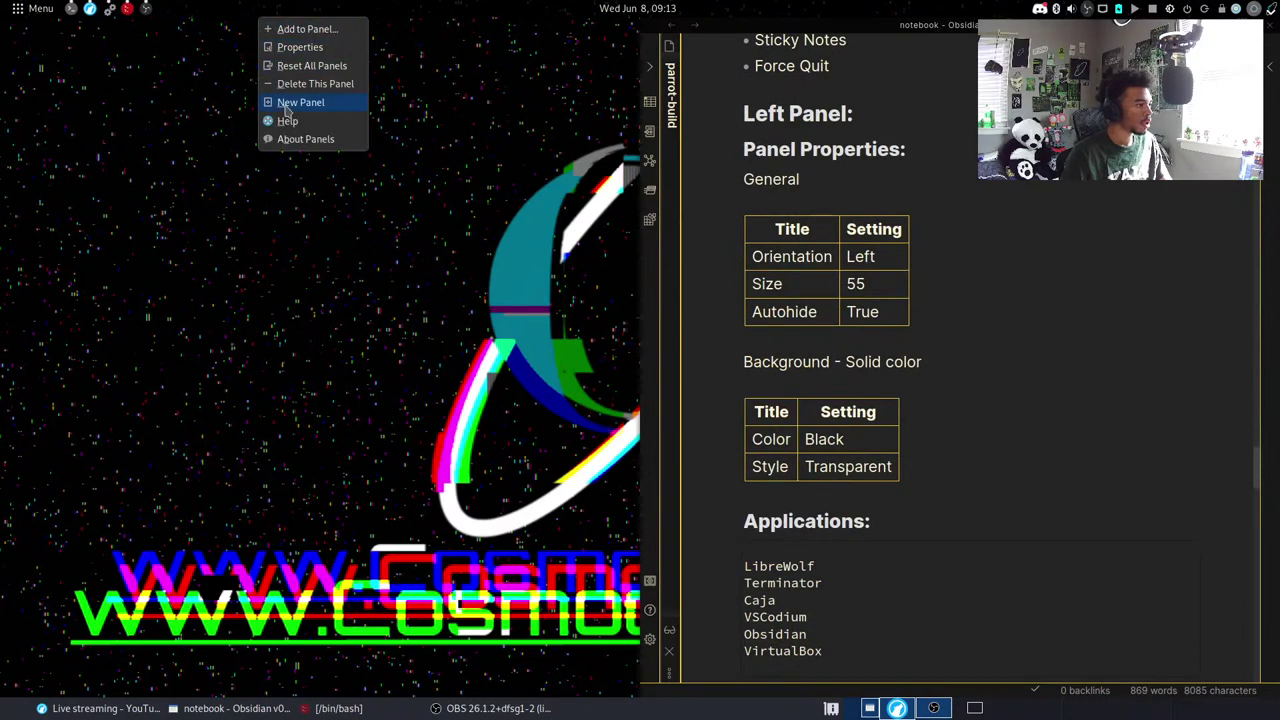
key(Escape)
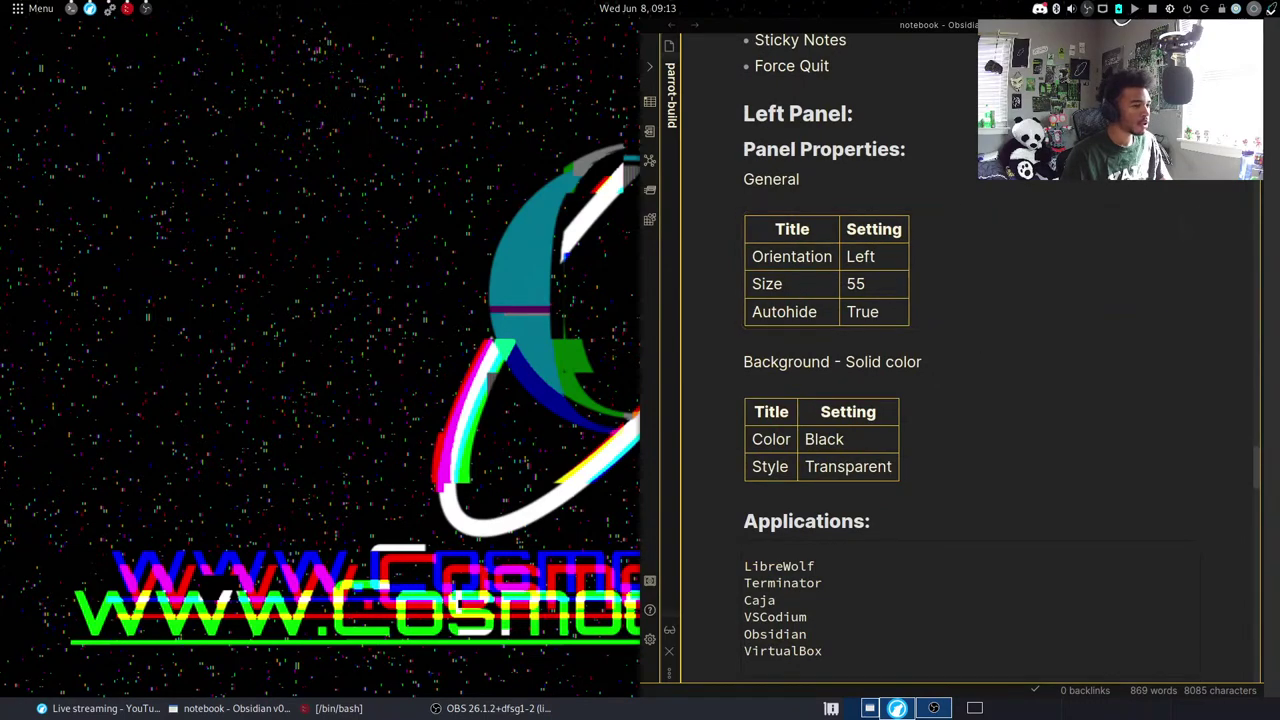
right_click(1270, 317)
click(1250, 340)
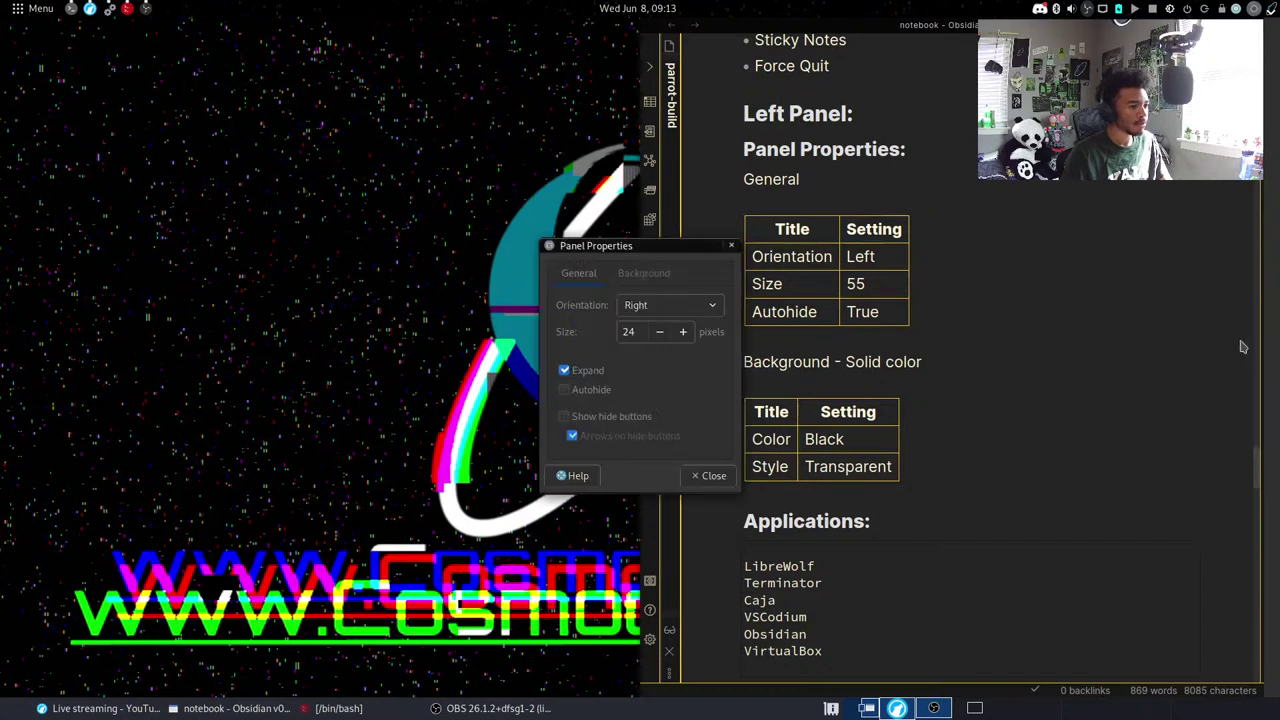
Set the new panel's orientation to Left and its size to 55 pixels.
drag(595, 250, 401, 213)
click(474, 267)
click(465, 250)
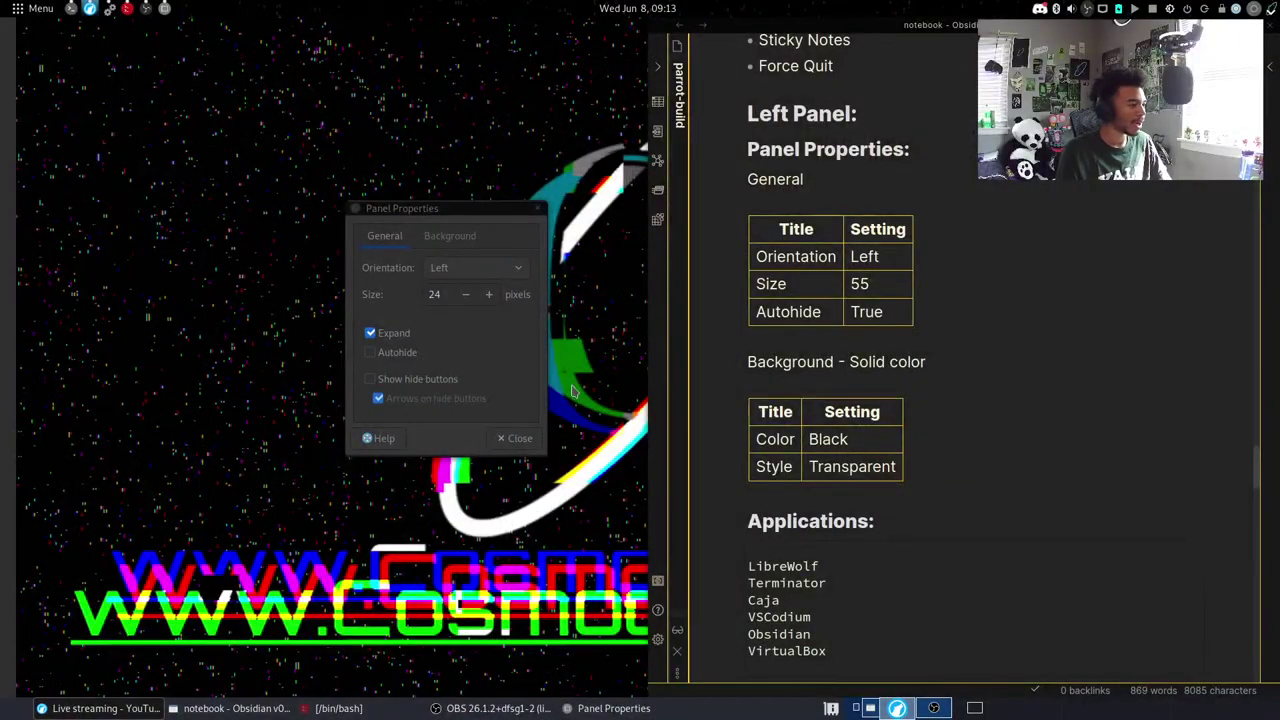
click(405, 270)
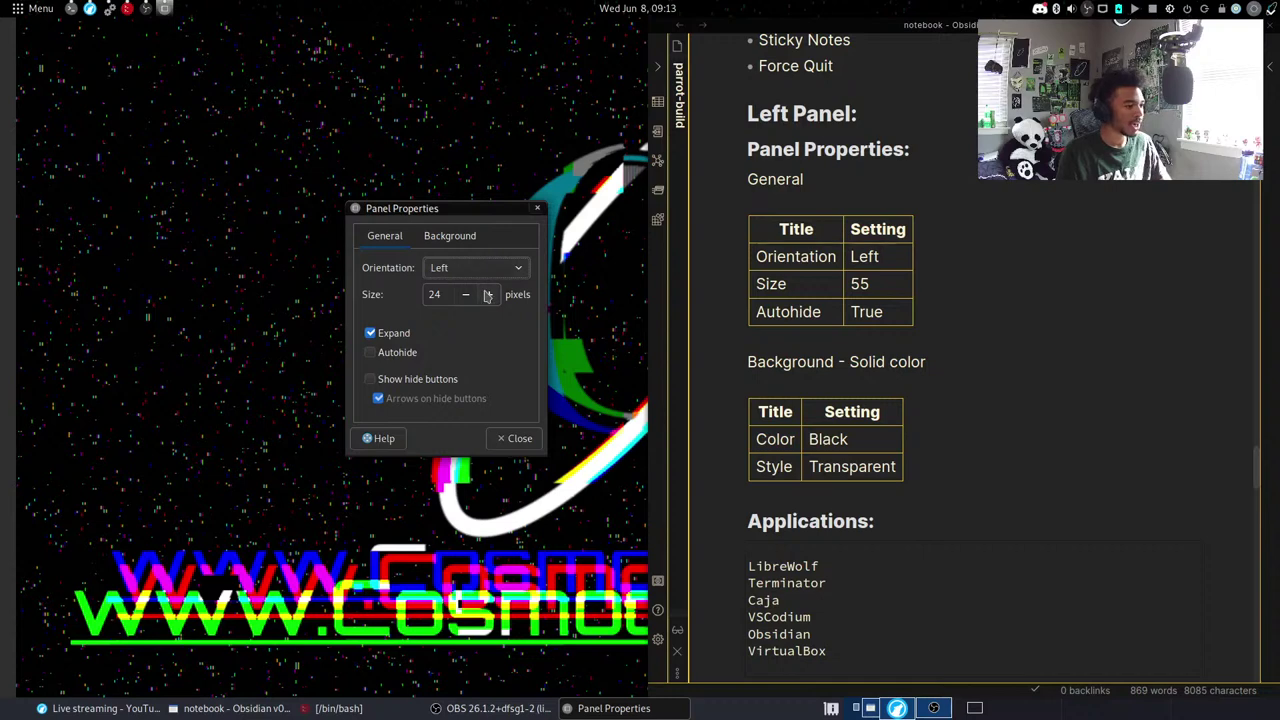
double_click(436, 294)
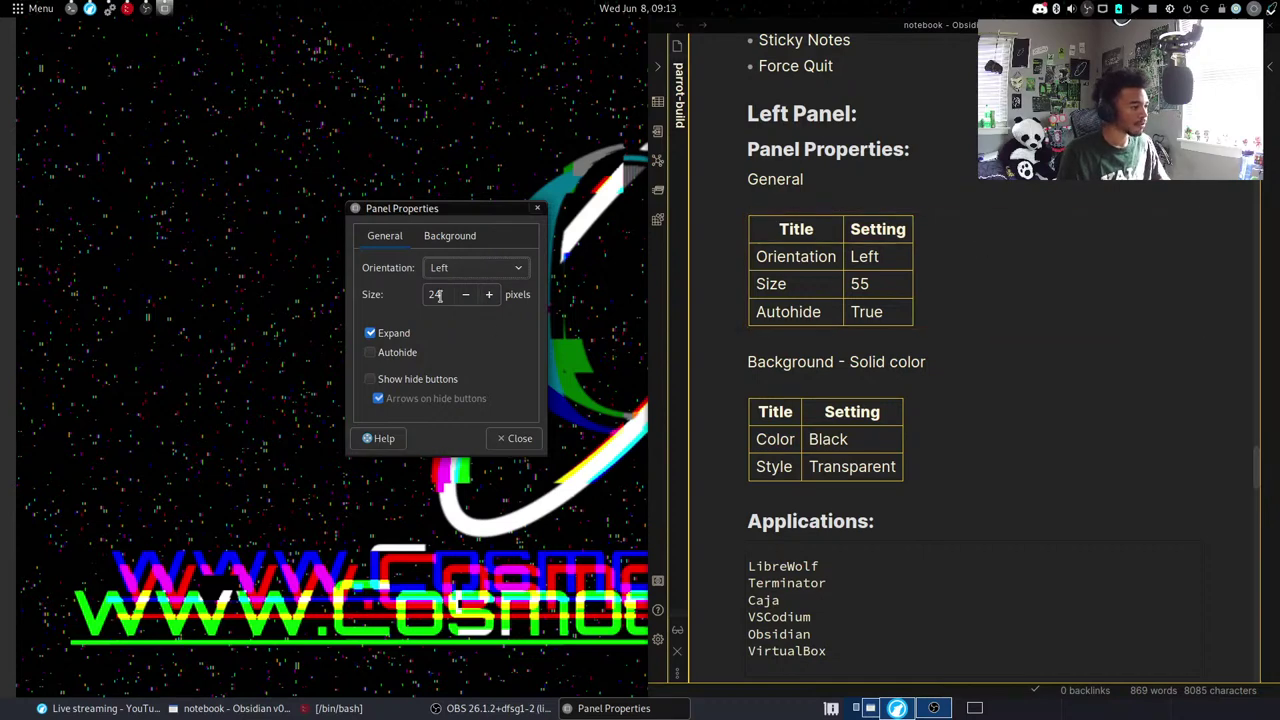
text(55)
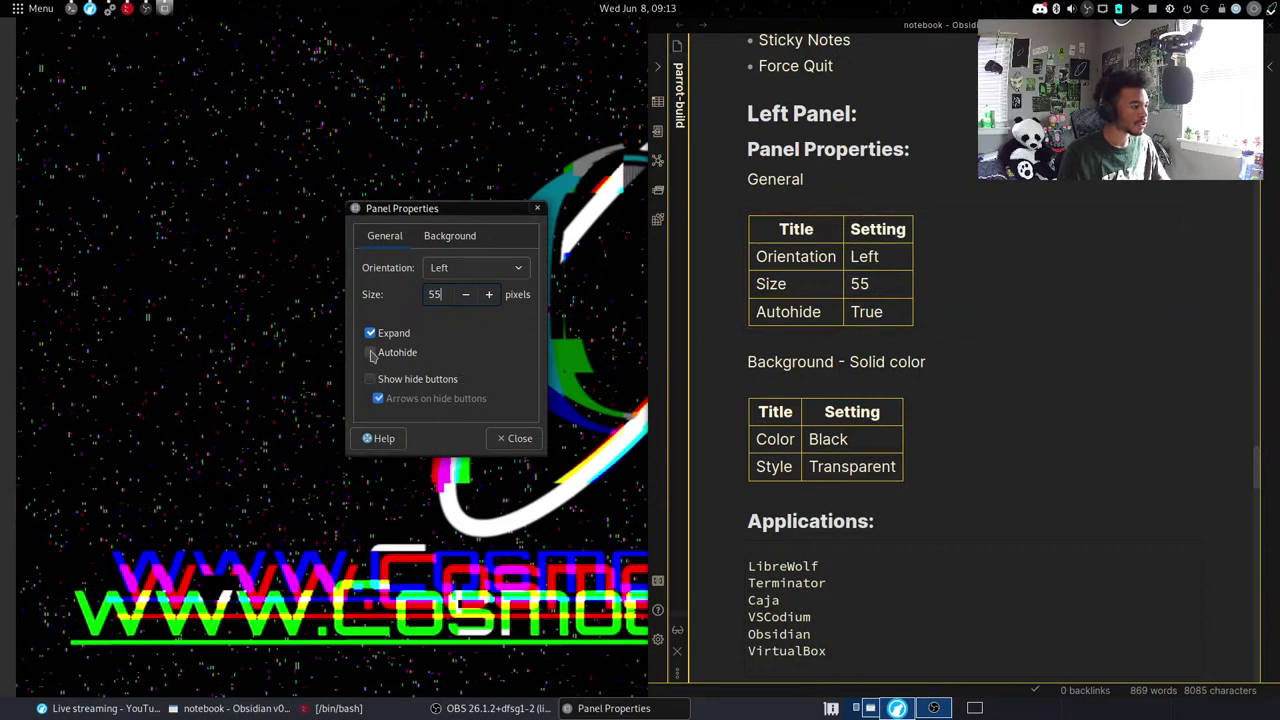
Give the left panel a solid color background with a fully transparent style of 0.0 and close its properties.
click(450, 236)
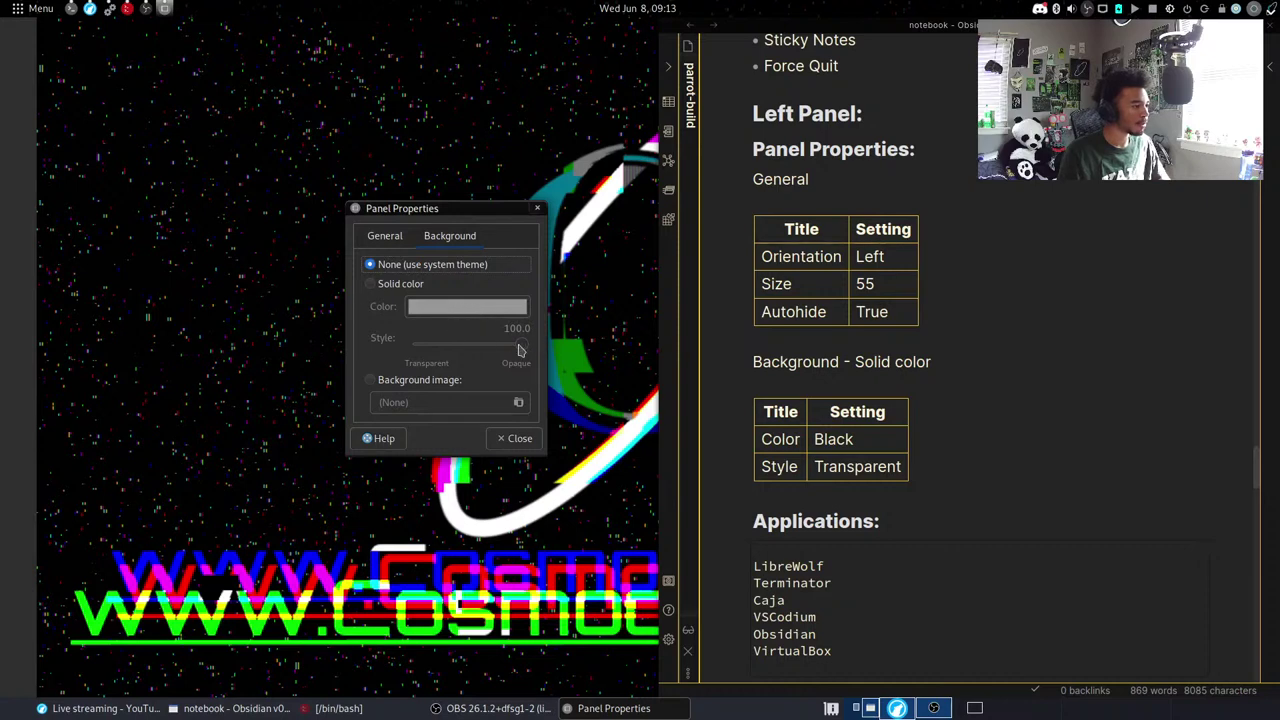
click(379, 286)
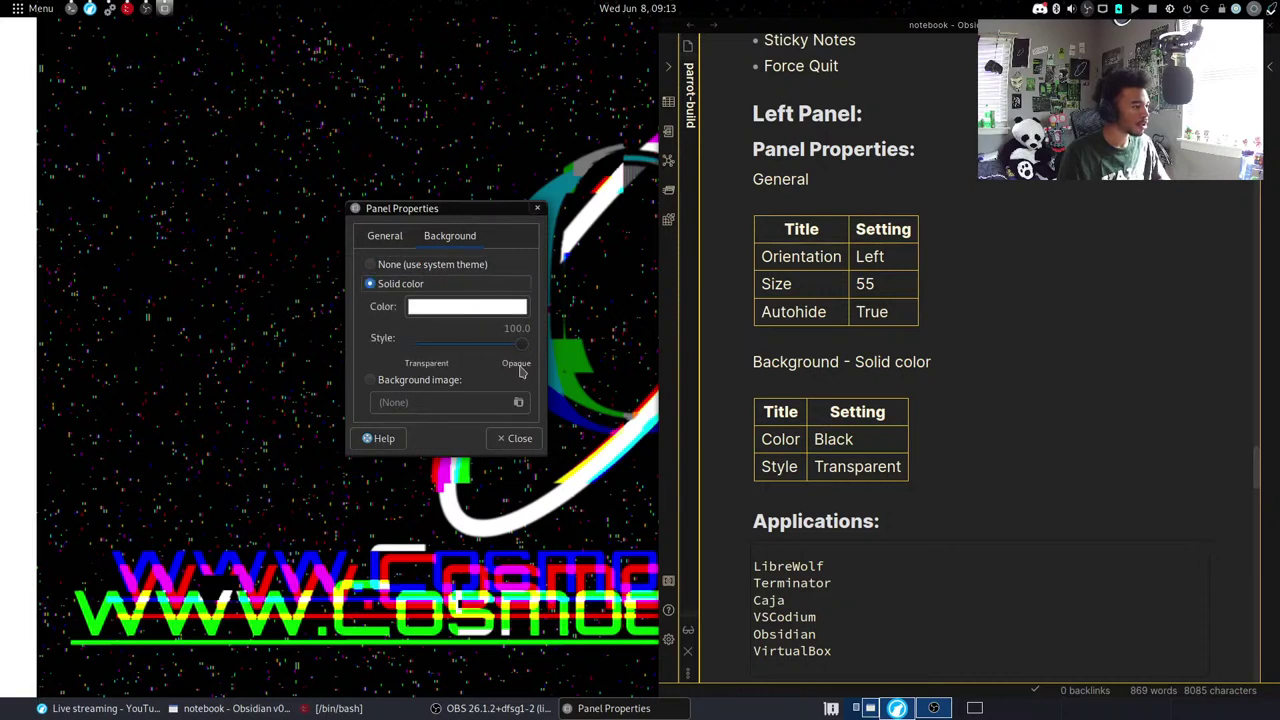
drag(522, 344, 330, 354)
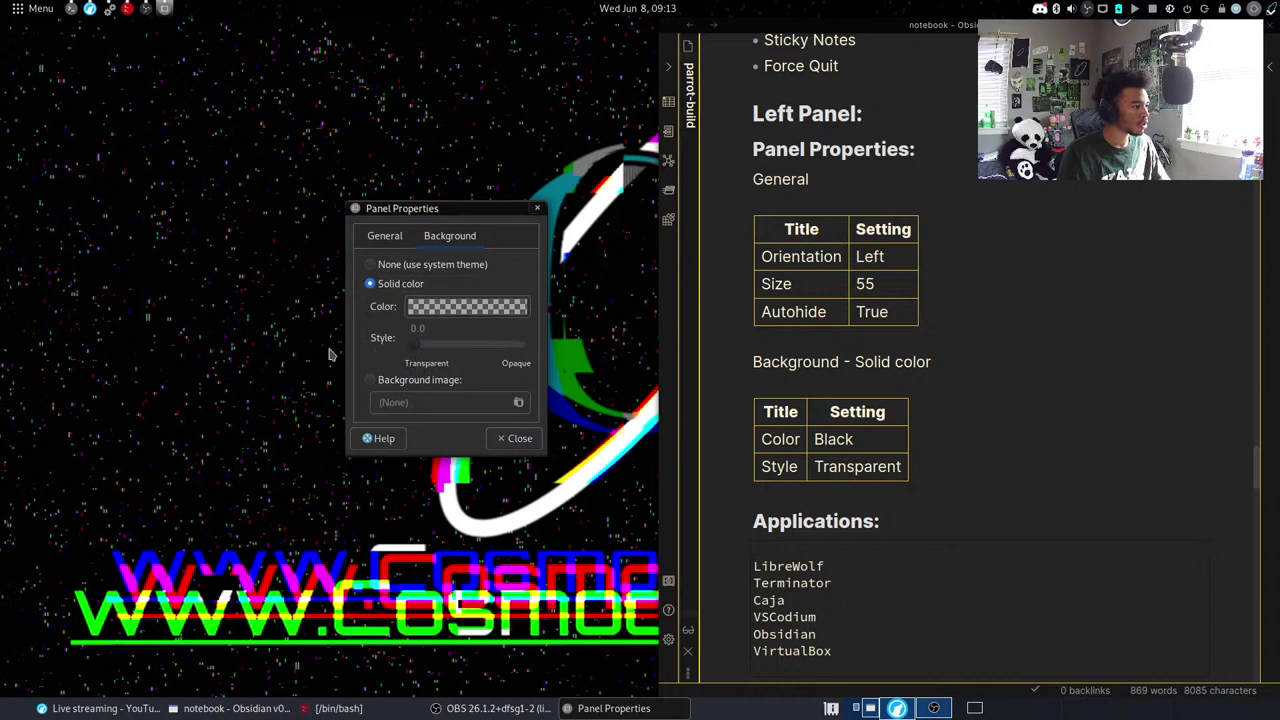
click(517, 439)
scroll(950, 280, down, 5)
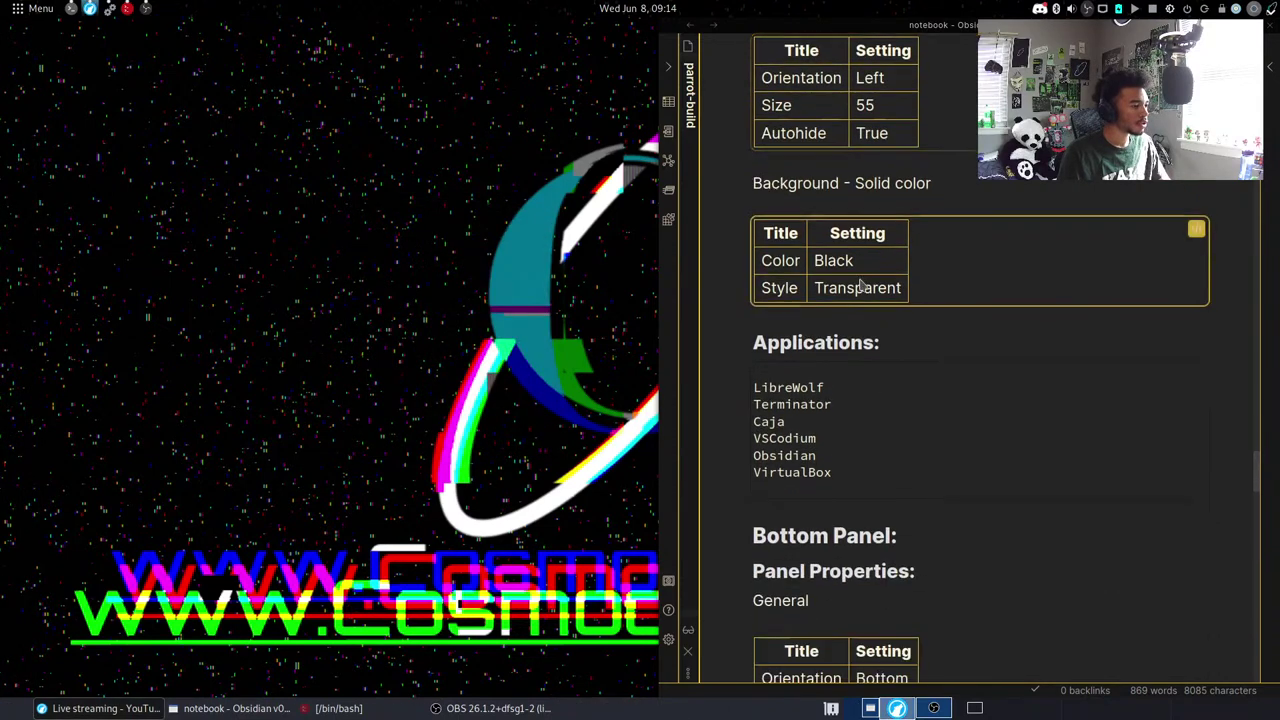
right_click(4, 348)
click(50, 355)
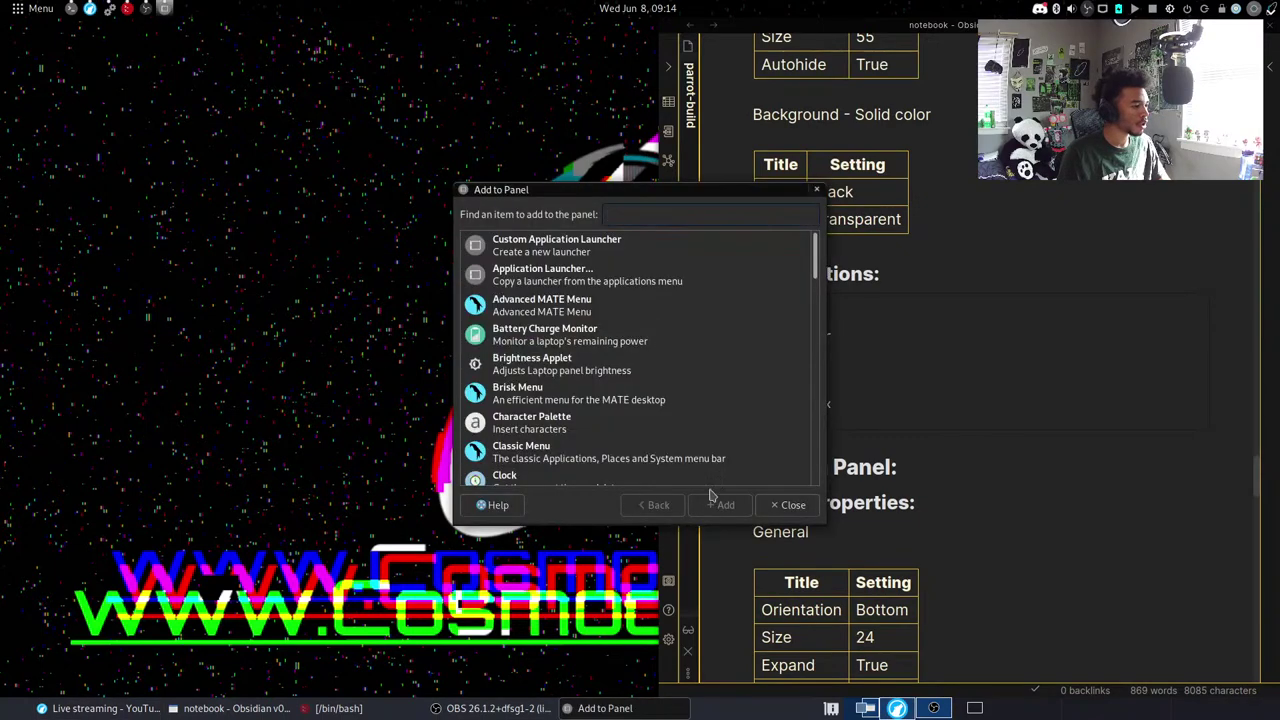
click(790, 505)
Find LibreWolf by searching the applications menu for "libre" and place its launcher on the left panel.
key(super)
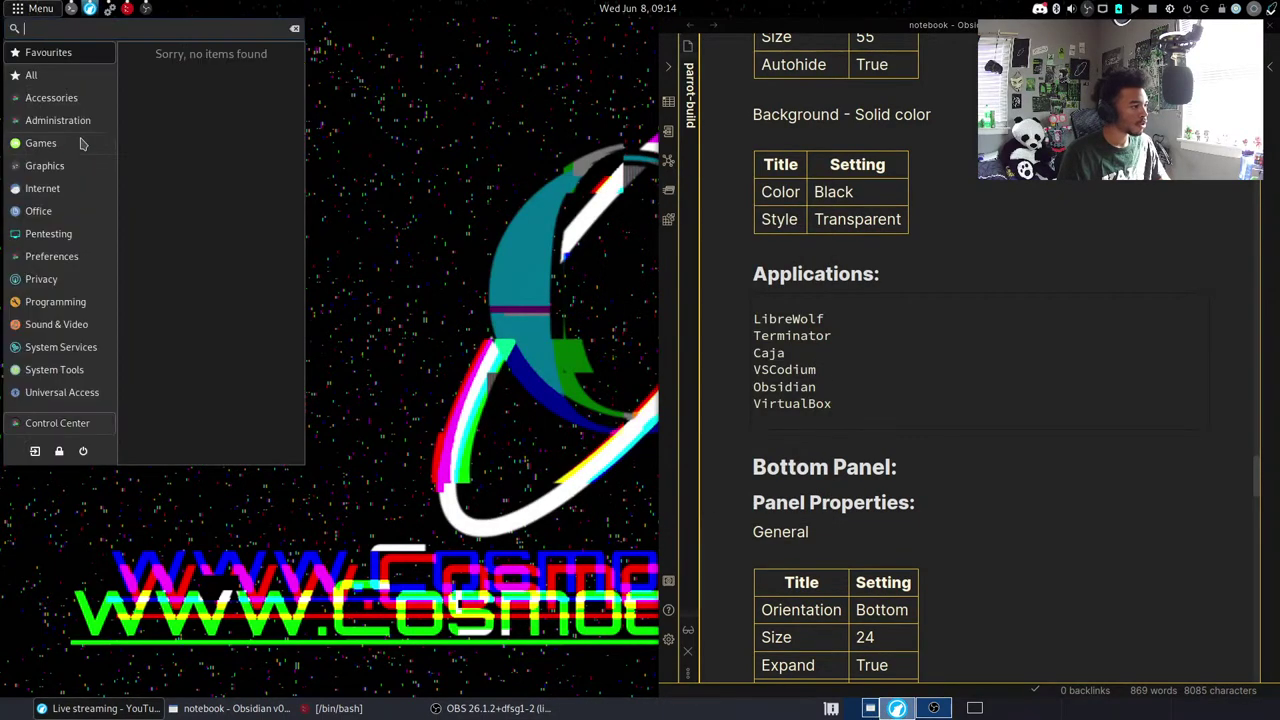
text(libre)
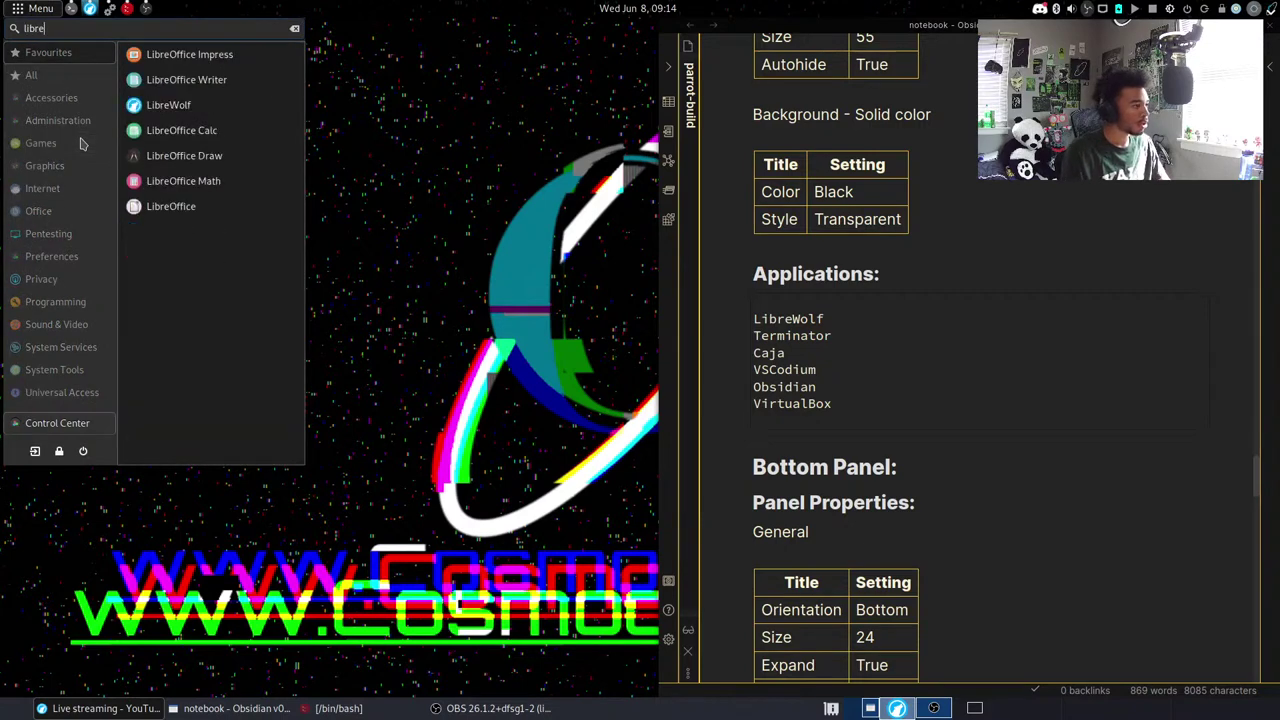
click(168, 104)
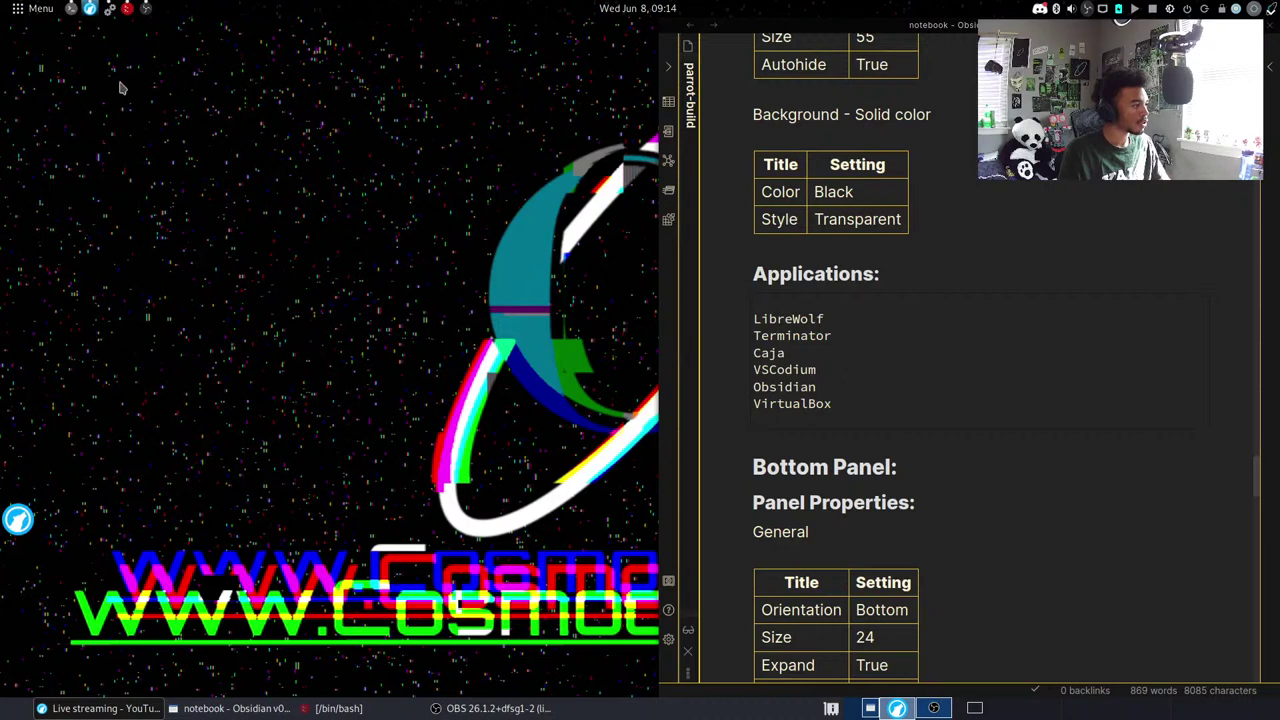
Find Terminator by searching the applications menu for "term" and place its launcher on the left panel.
click(38, 12)
text(term)
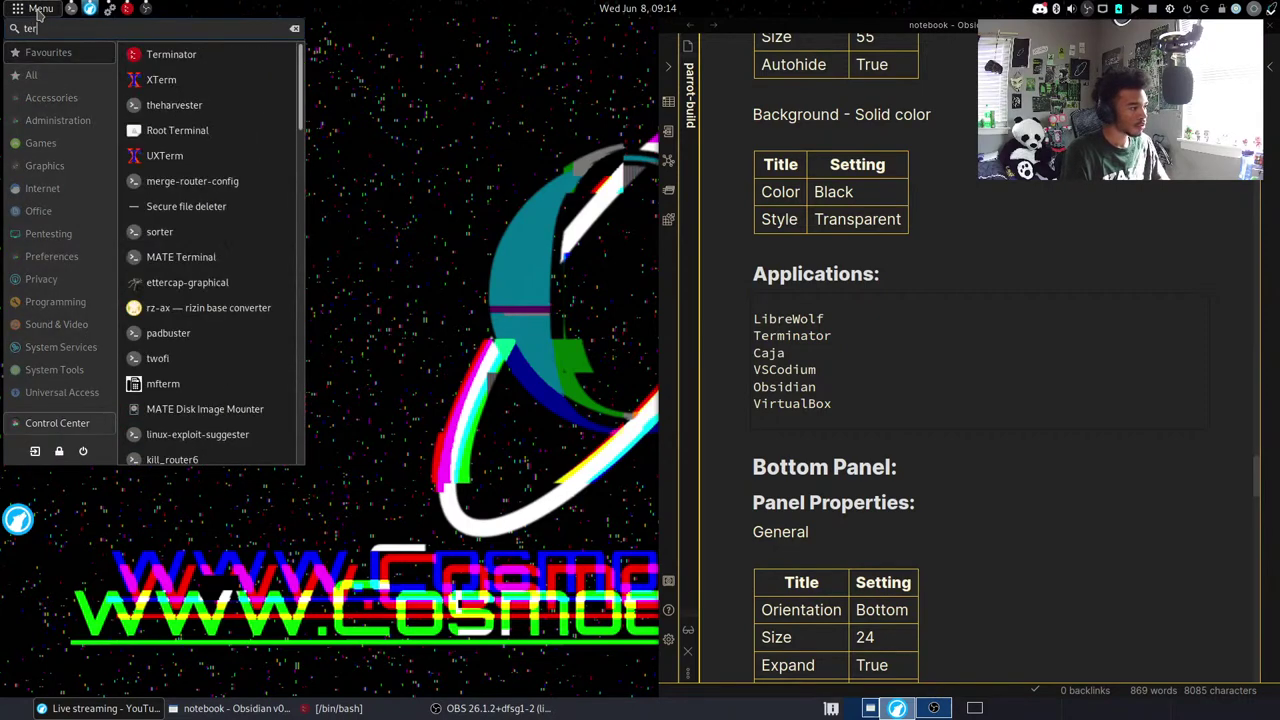
click(183, 54)
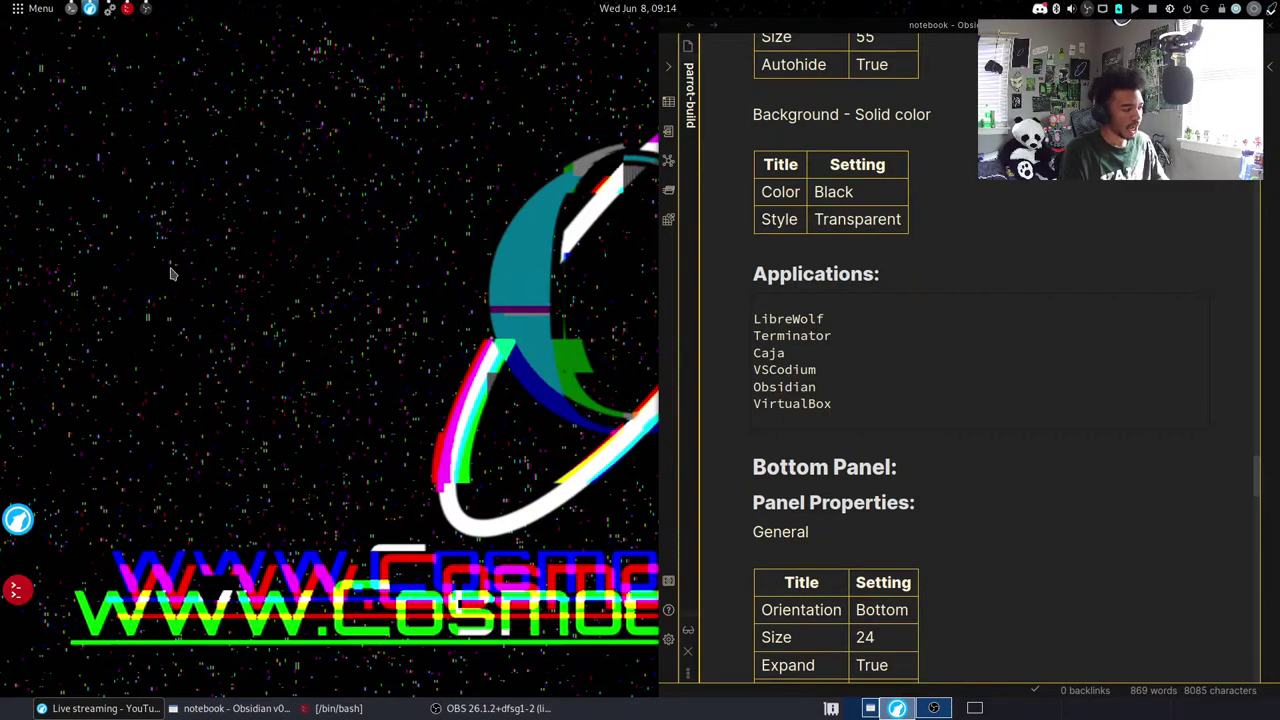
Find Caja and VSCodium by searching the applications menu for "caja" and "vs", and place their launchers on the left panel.
key(super)
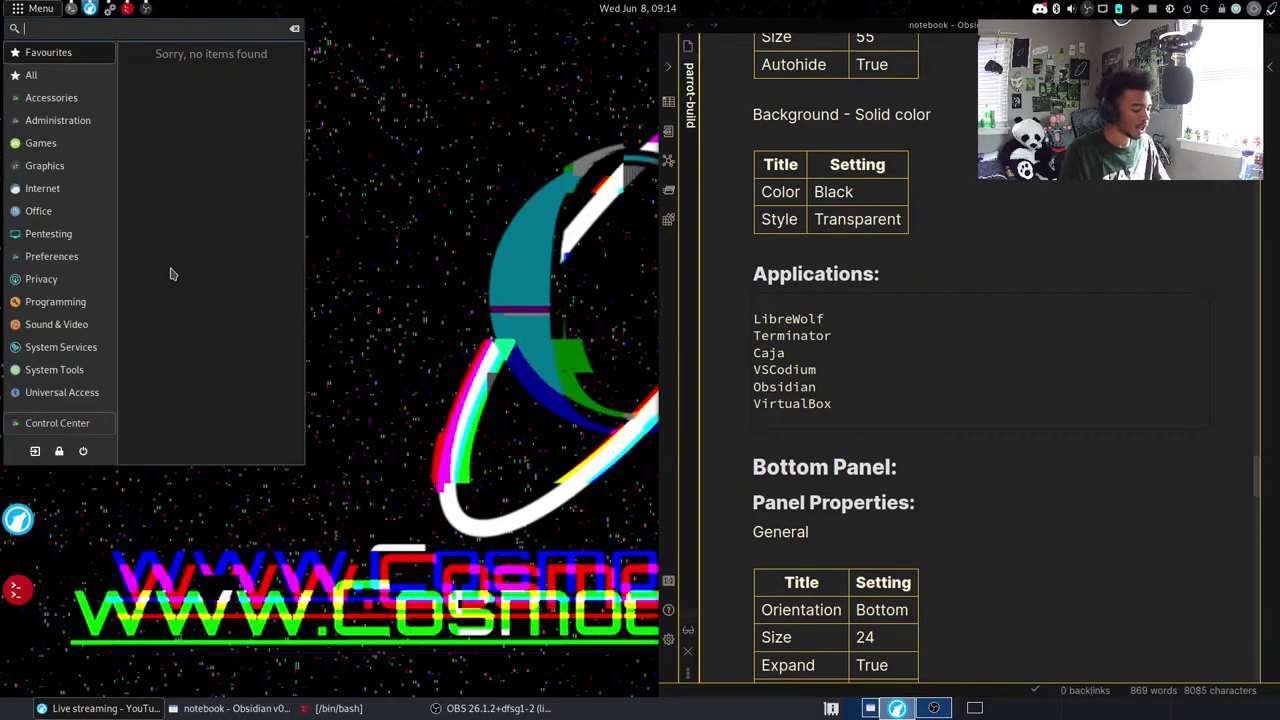
text(caja)
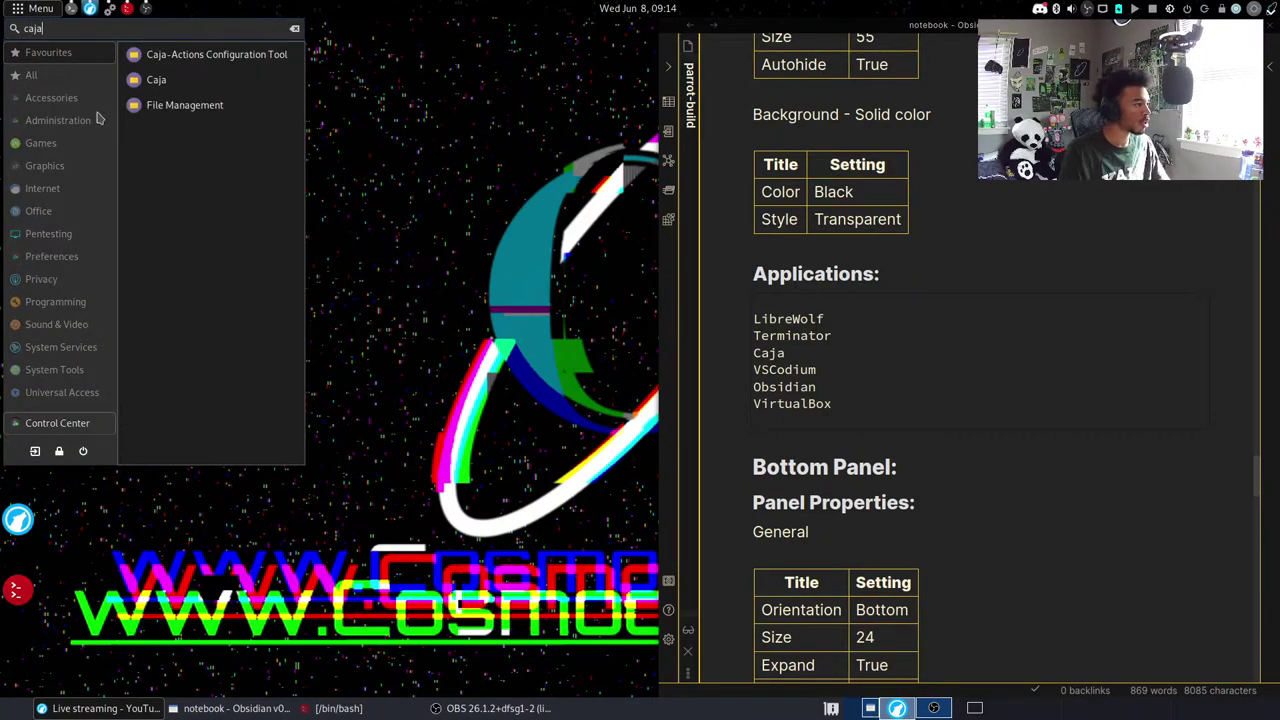
click(156, 79)
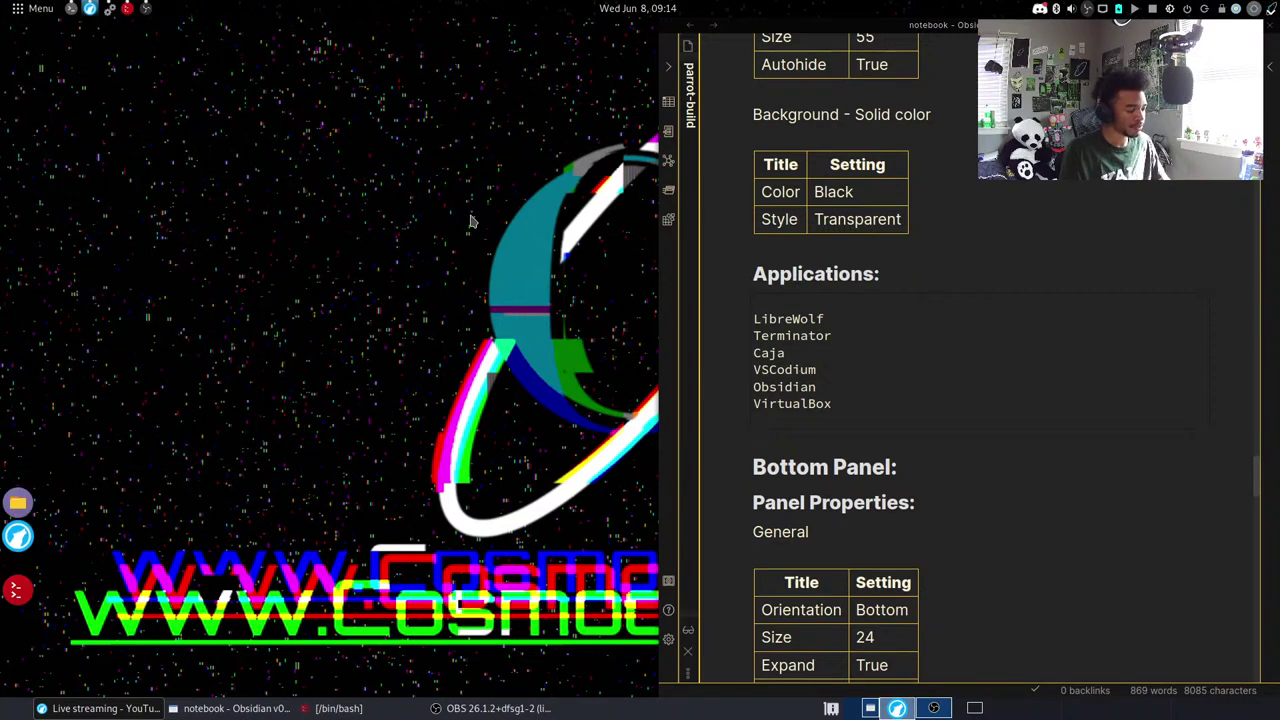
key(super)
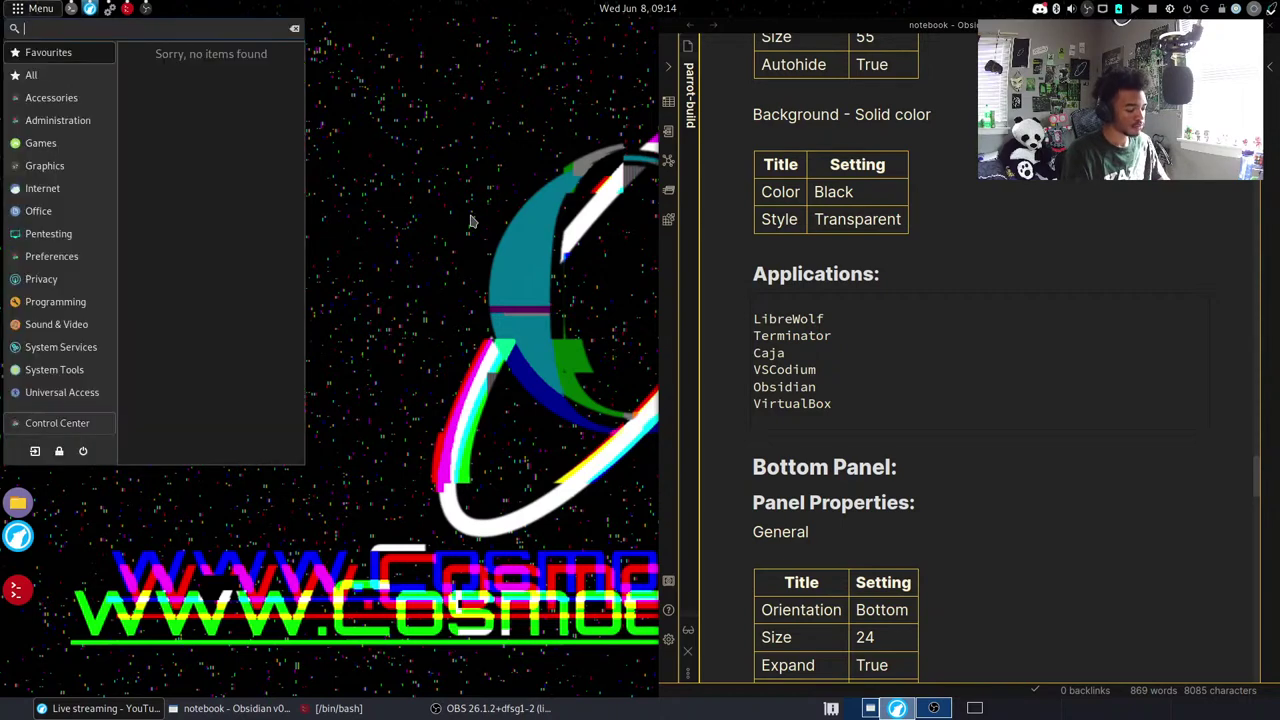
text(vs)
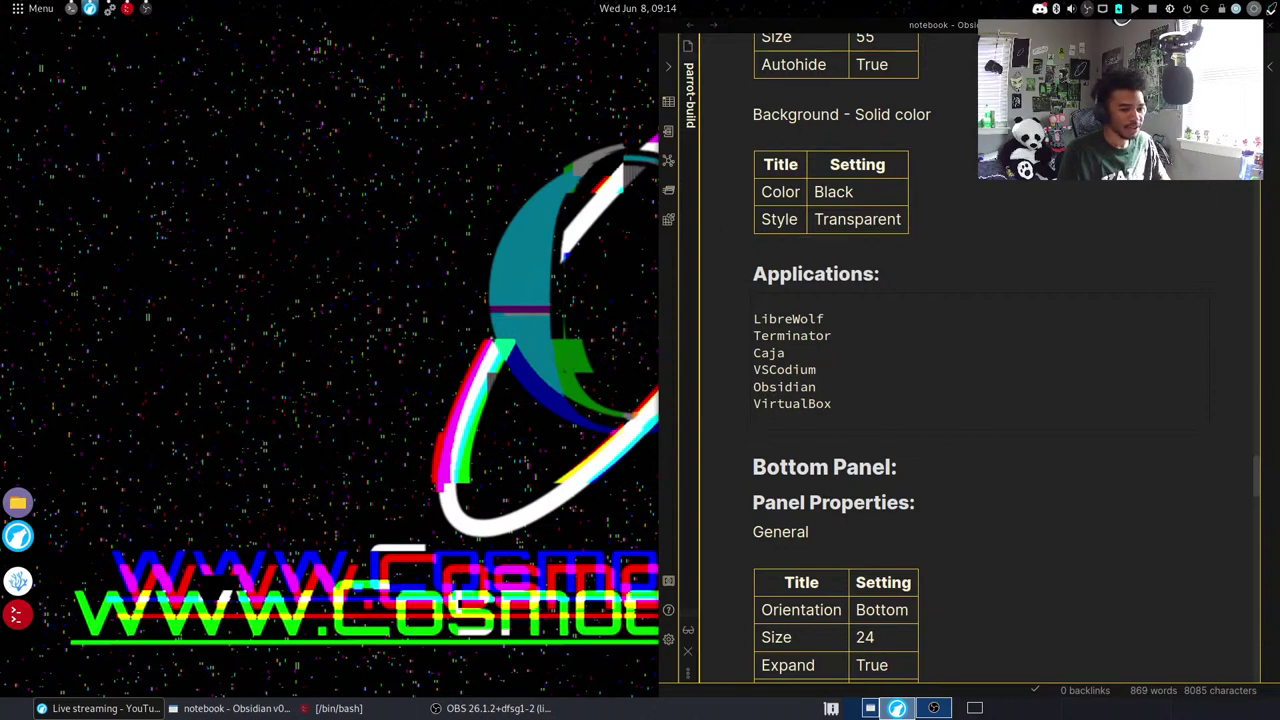
Check the left panel's general properties and close them without making changes.
right_click(27, 460)
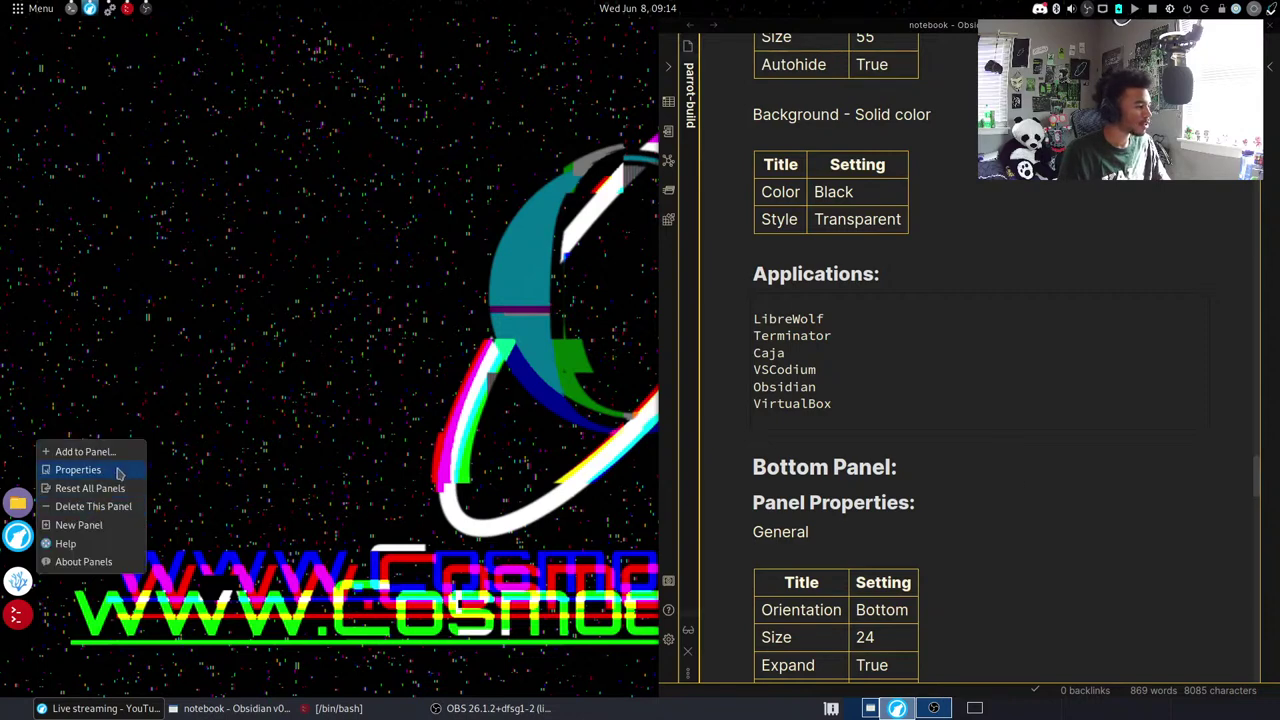
click(78, 470)
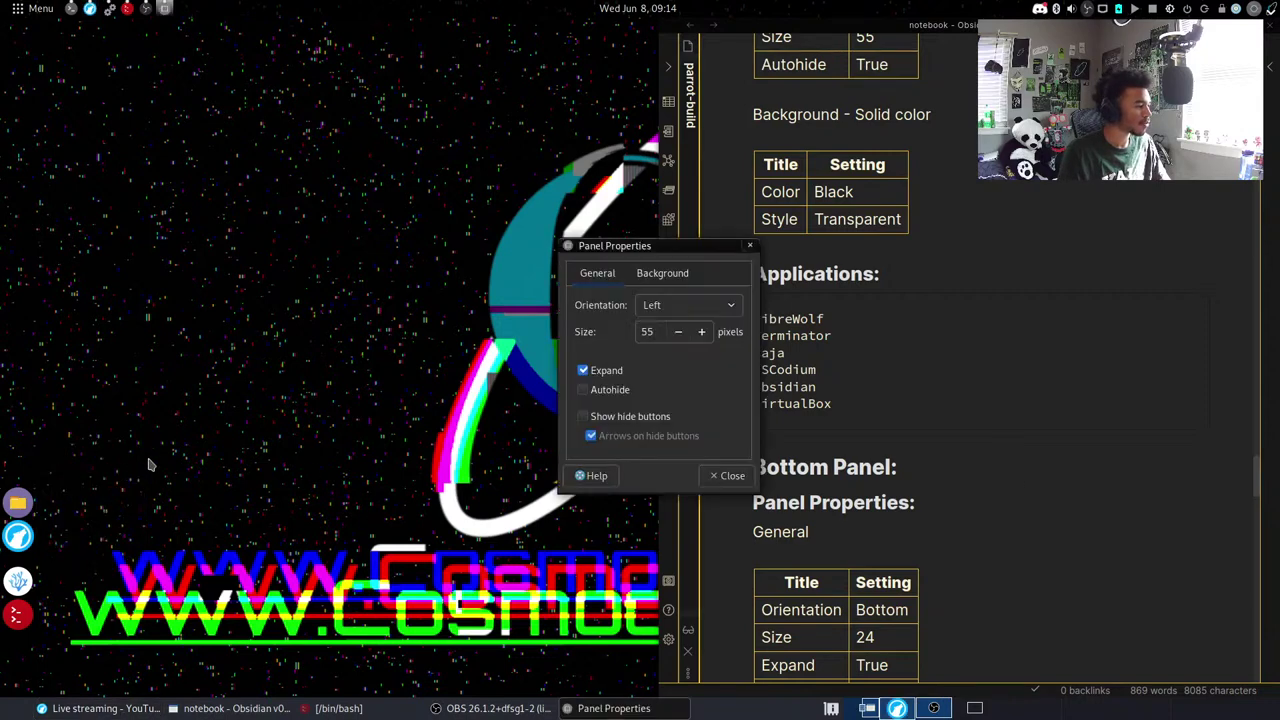
click(729, 475)
Switch to LibreWolf, search the web for "virtualbox download" and open the VirtualBox downloads page.
key(super)
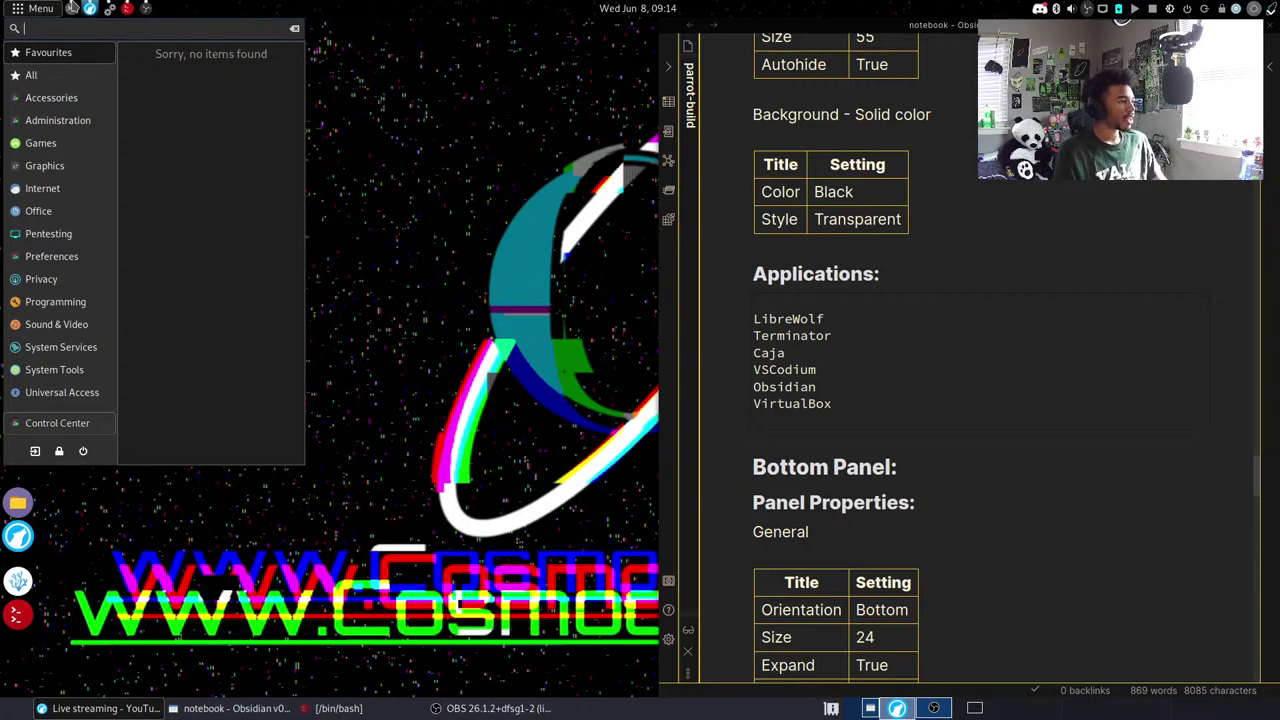
click(90, 10)
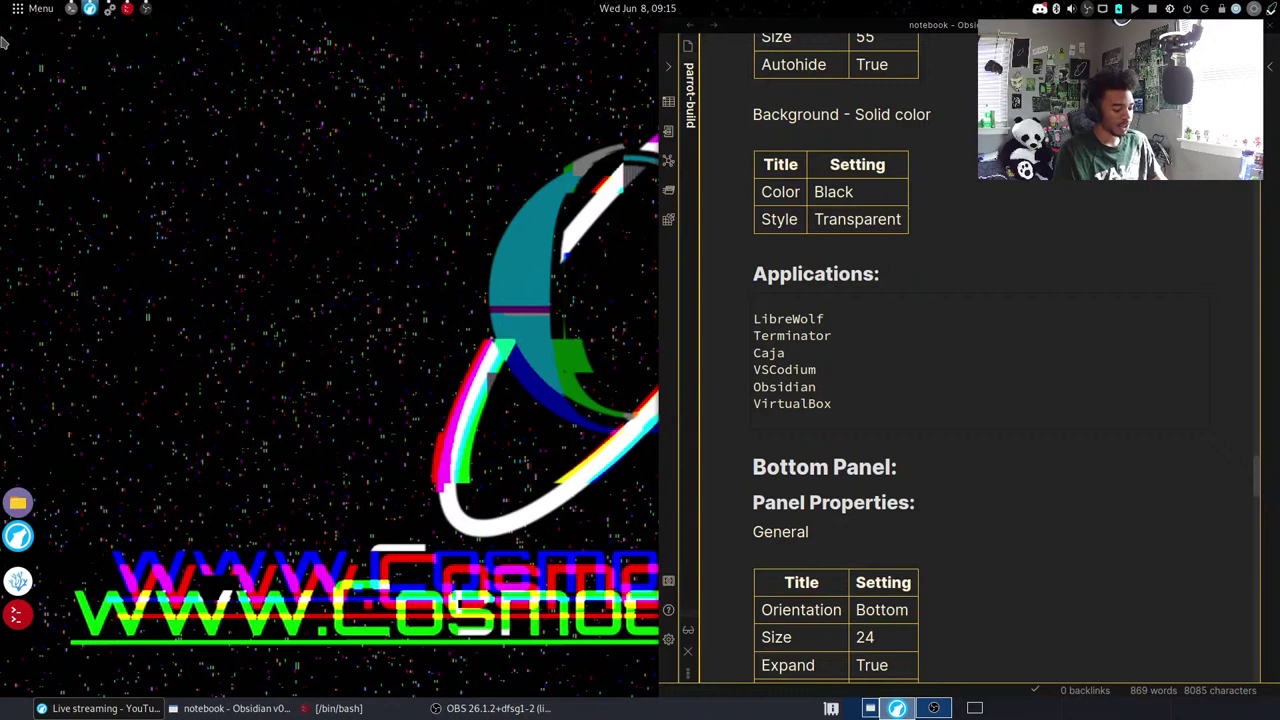
text(vir)
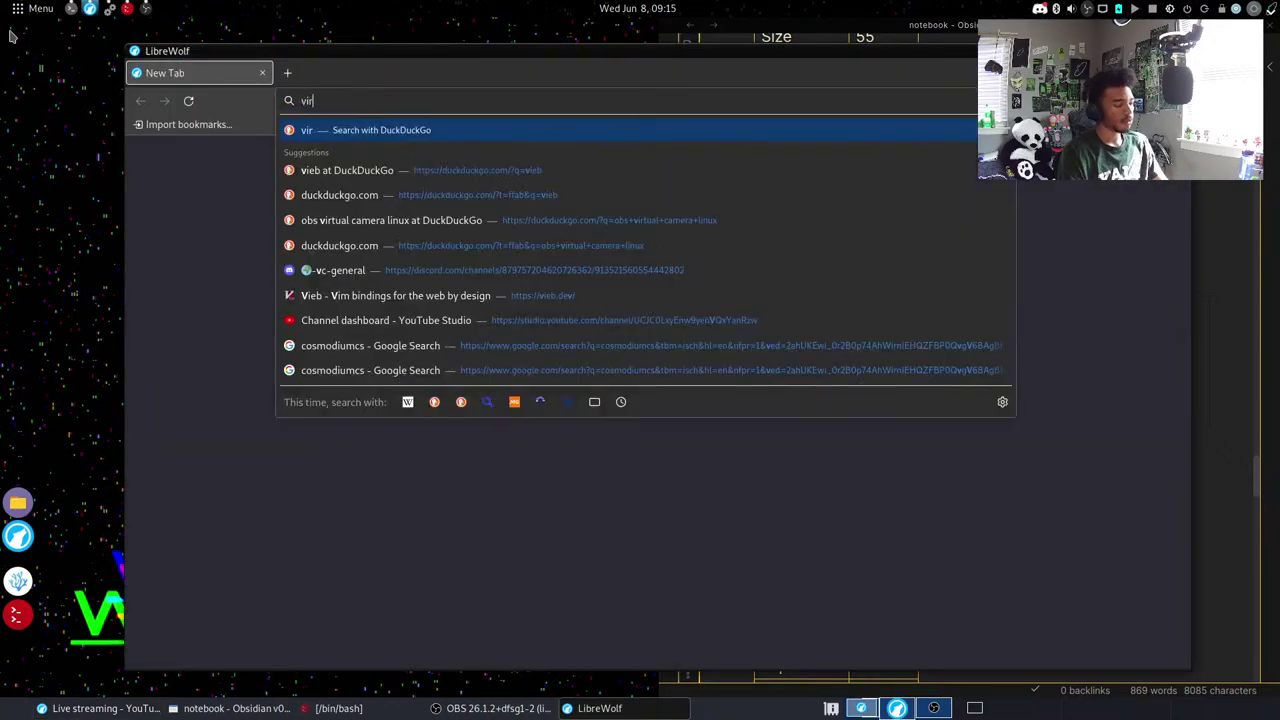
text(tualbox)
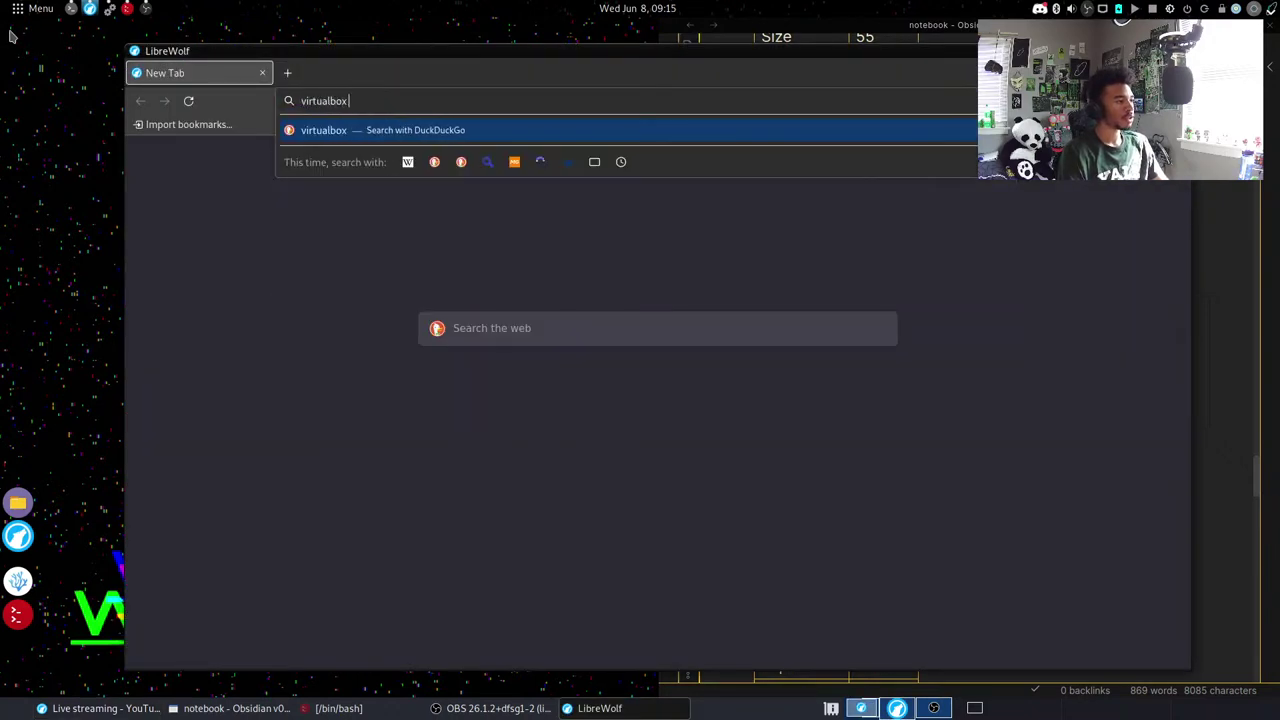
text( download)
key(Return)
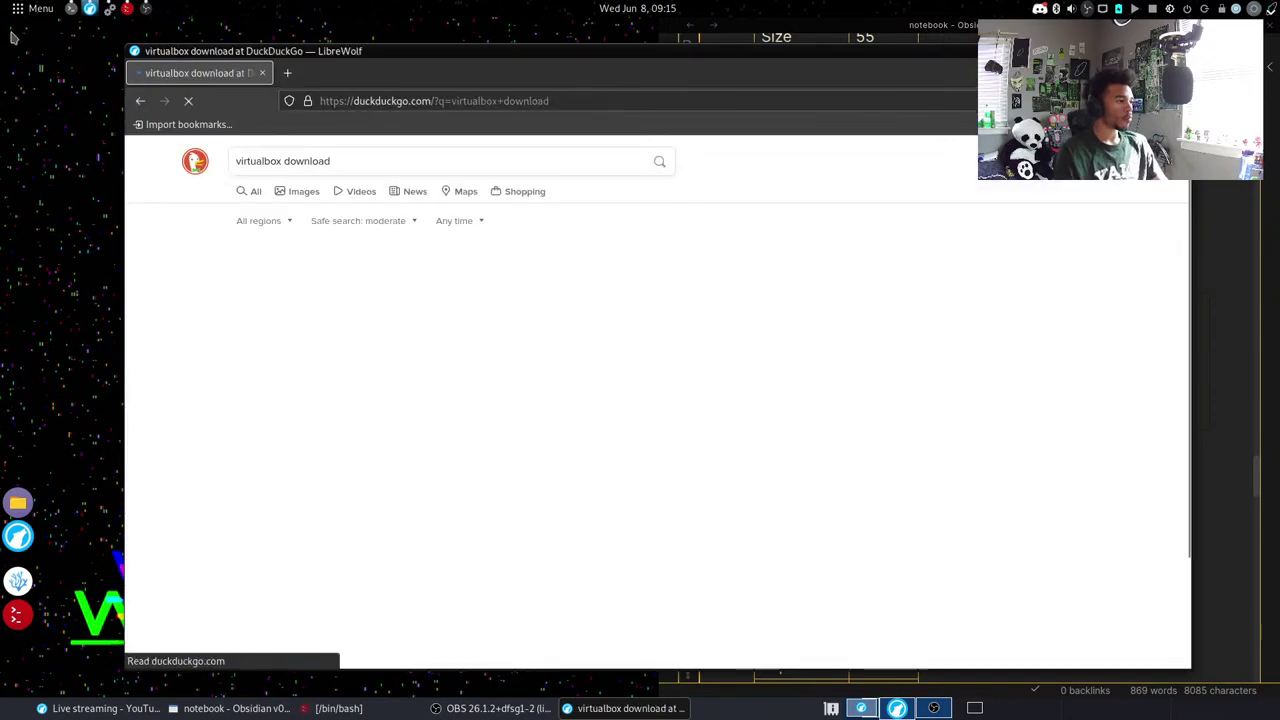
click(409, 272)
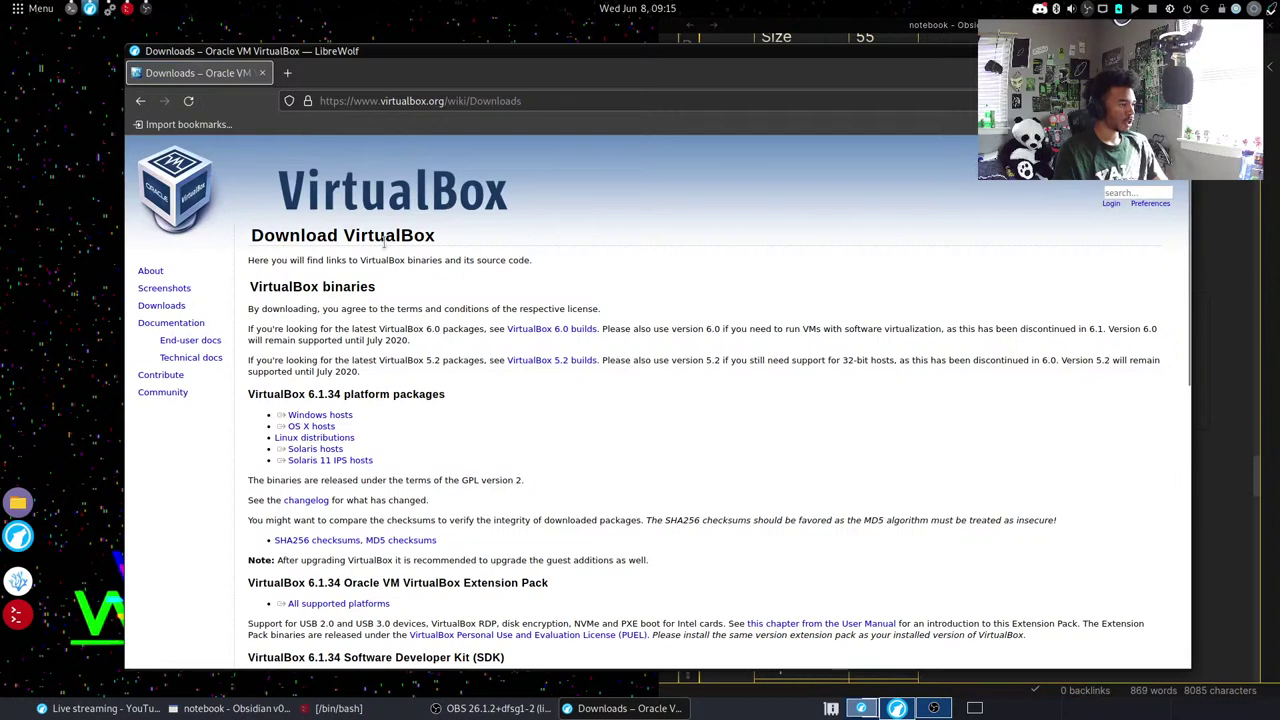
Open the Linux distributions page and save the VirtualBox 6.1.34 package for Ubuntu 22.04 to the Downloads folder.
scroll(386, 300, down, 2)
scroll(405, 305, down, 2)
click(346, 288)
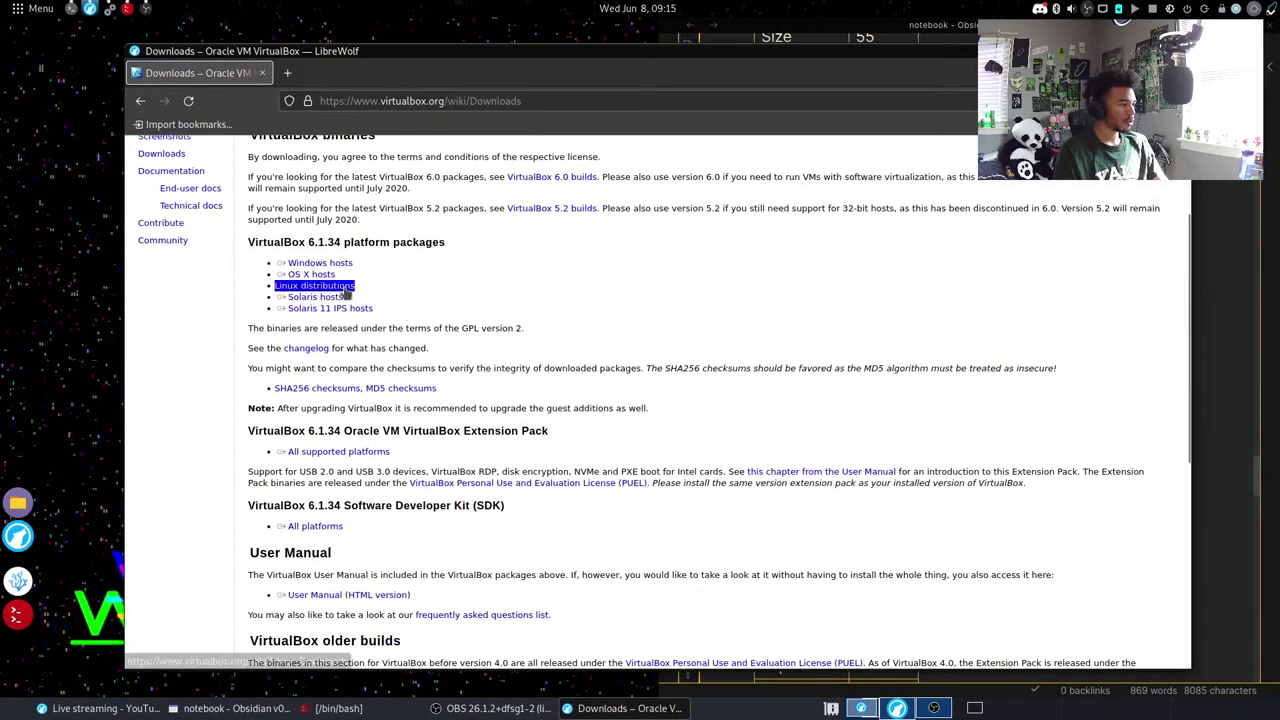
click(346, 289)
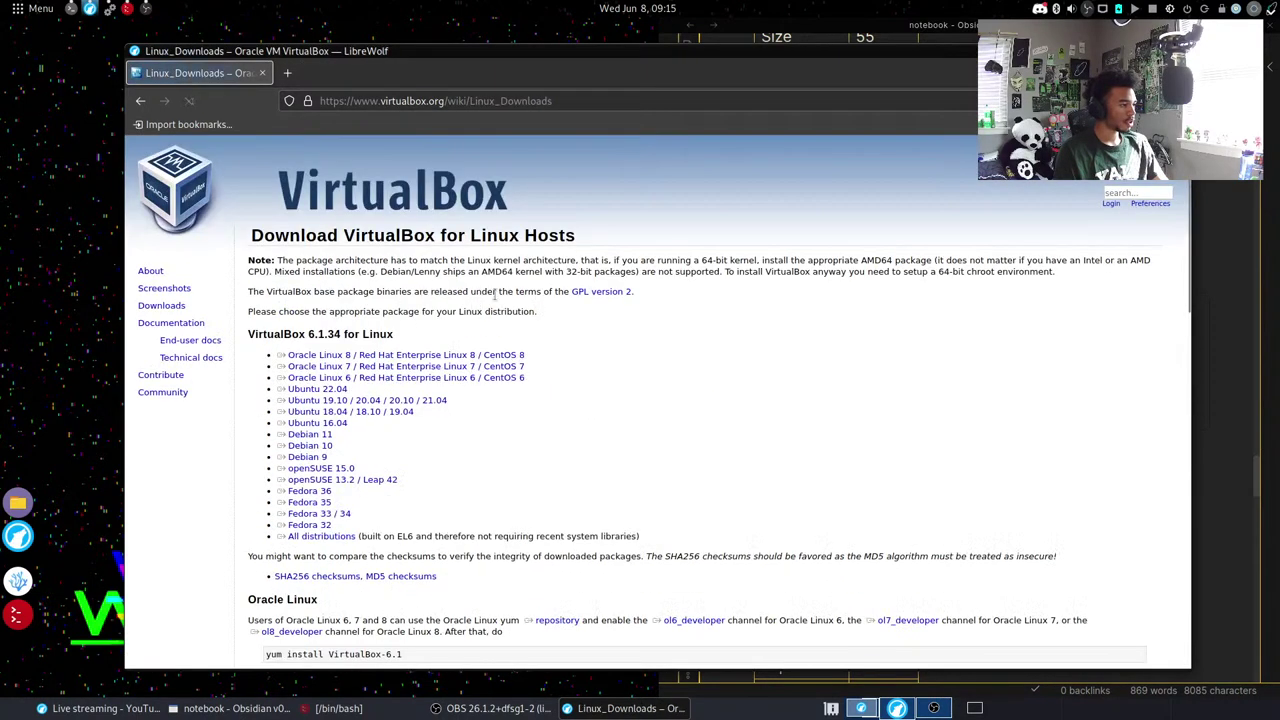
scroll(437, 268, down, 2)
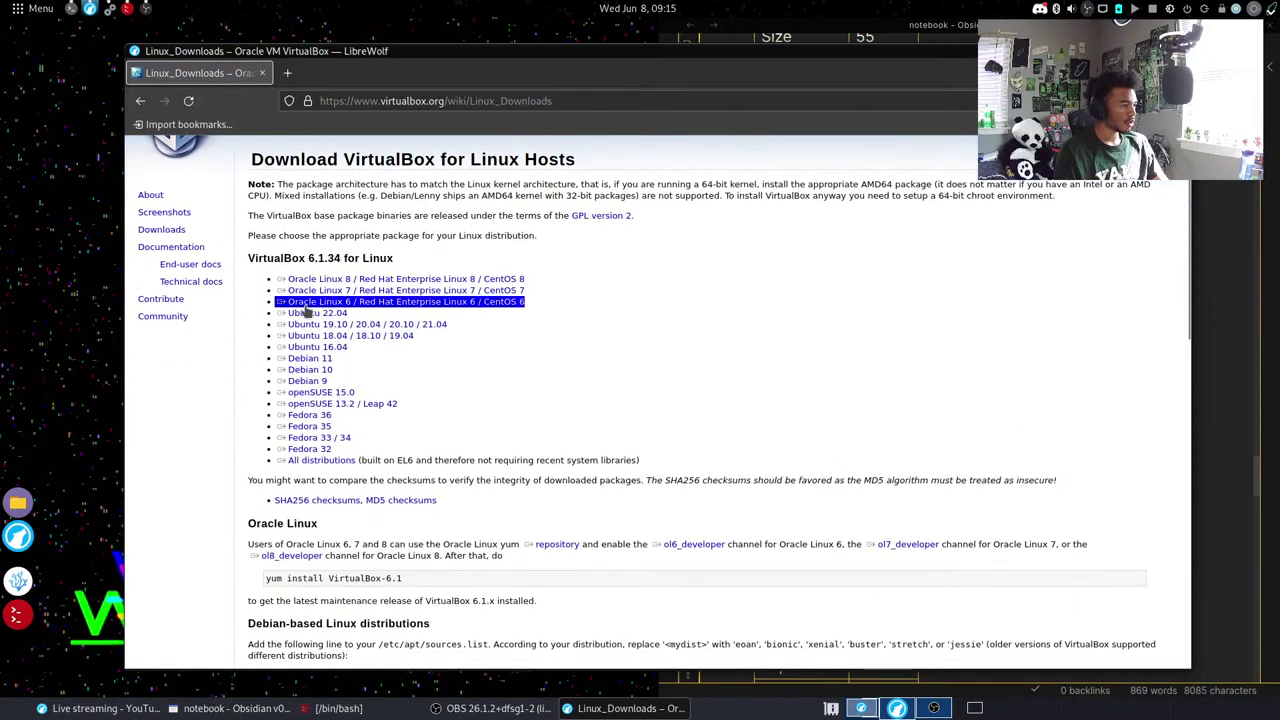
click(318, 313)
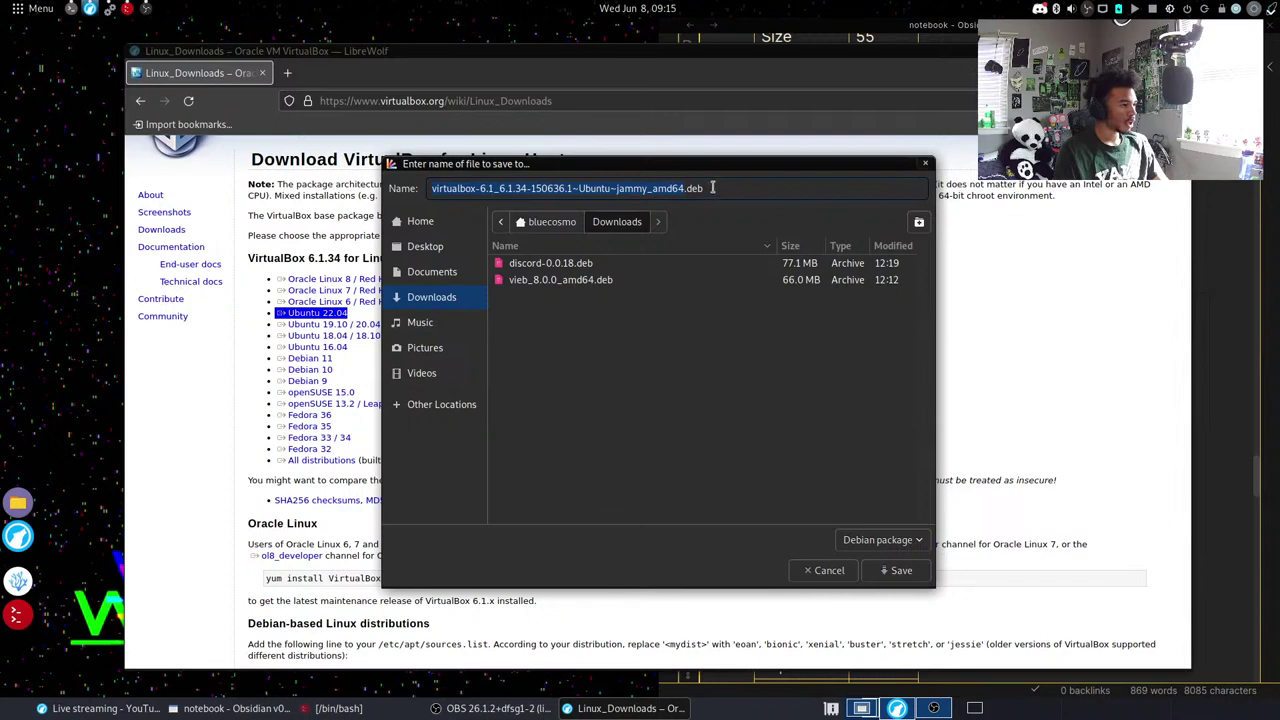
click(901, 572)
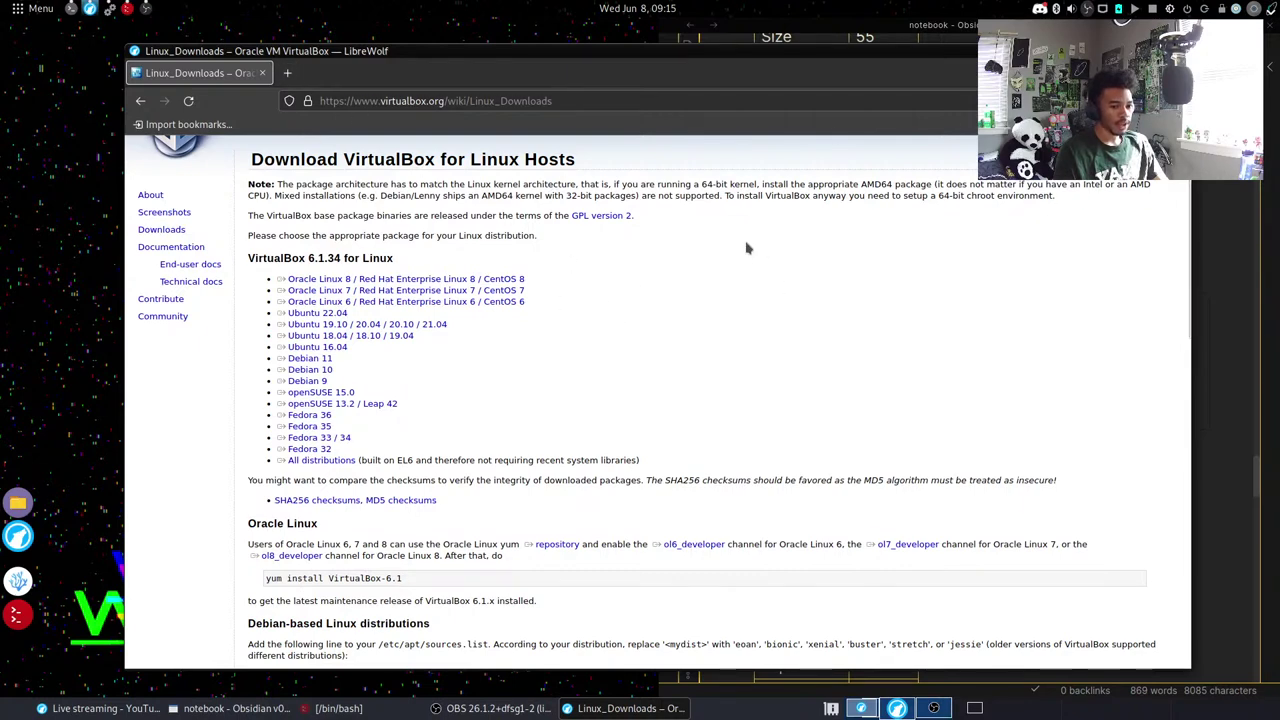
Open the Main Menu editor from the Control Center and create a new item in the Office category.
key(super)
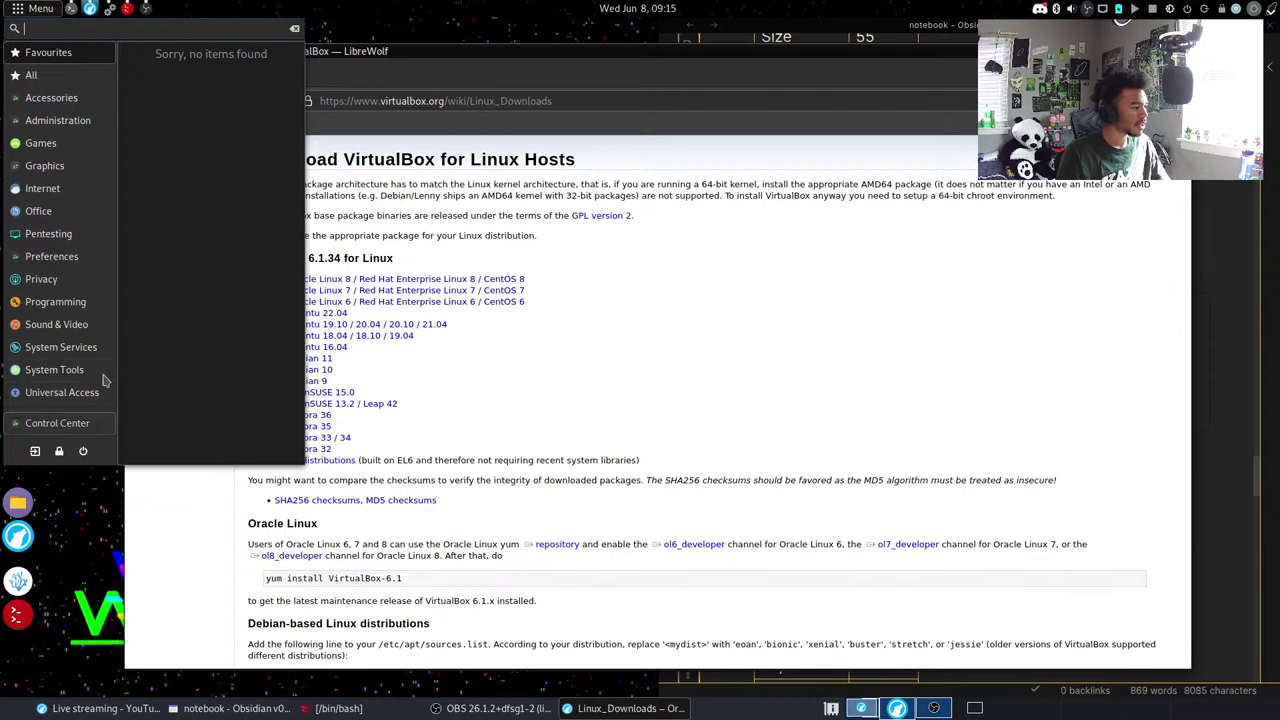
click(94, 424)
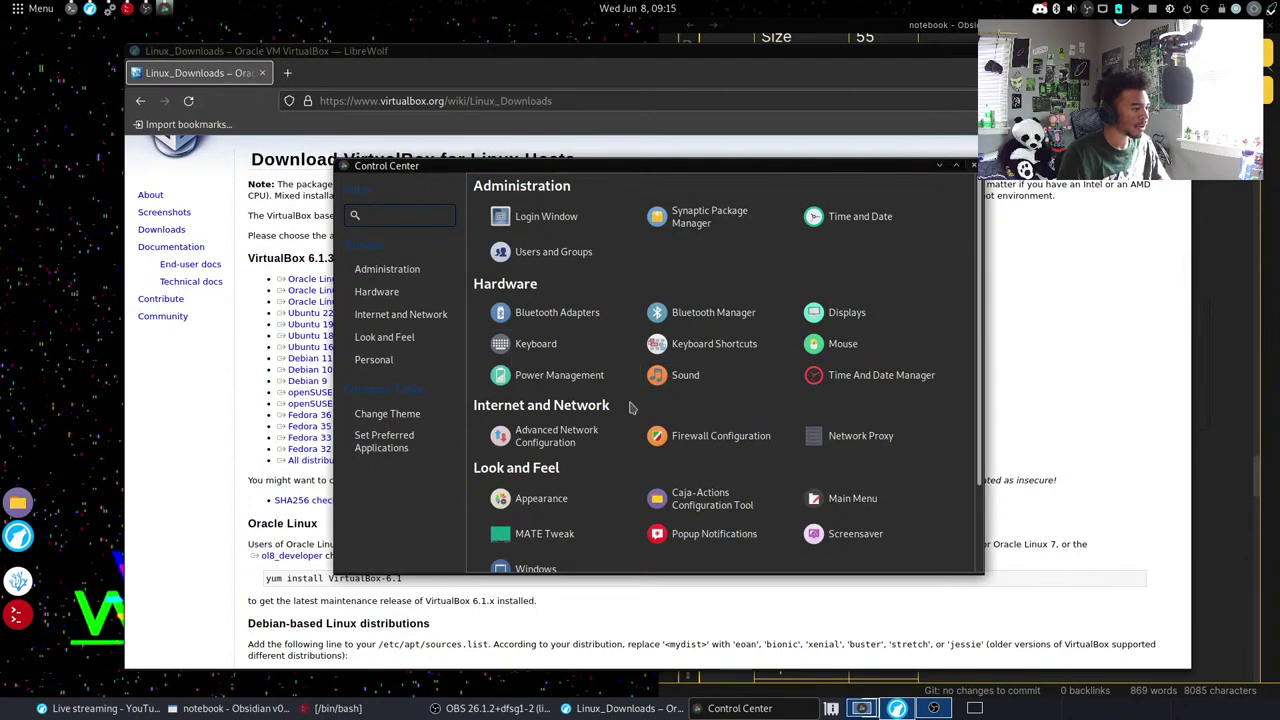
scroll(713, 330, down, 2)
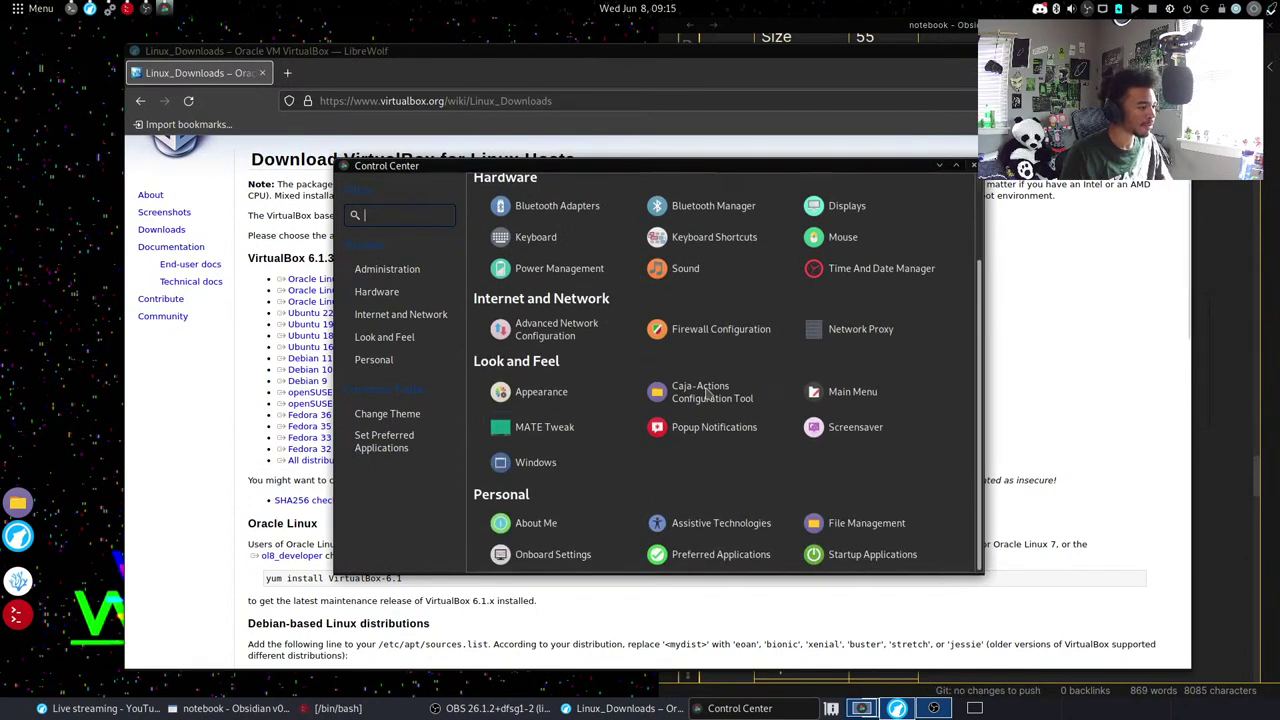
click(835, 393)
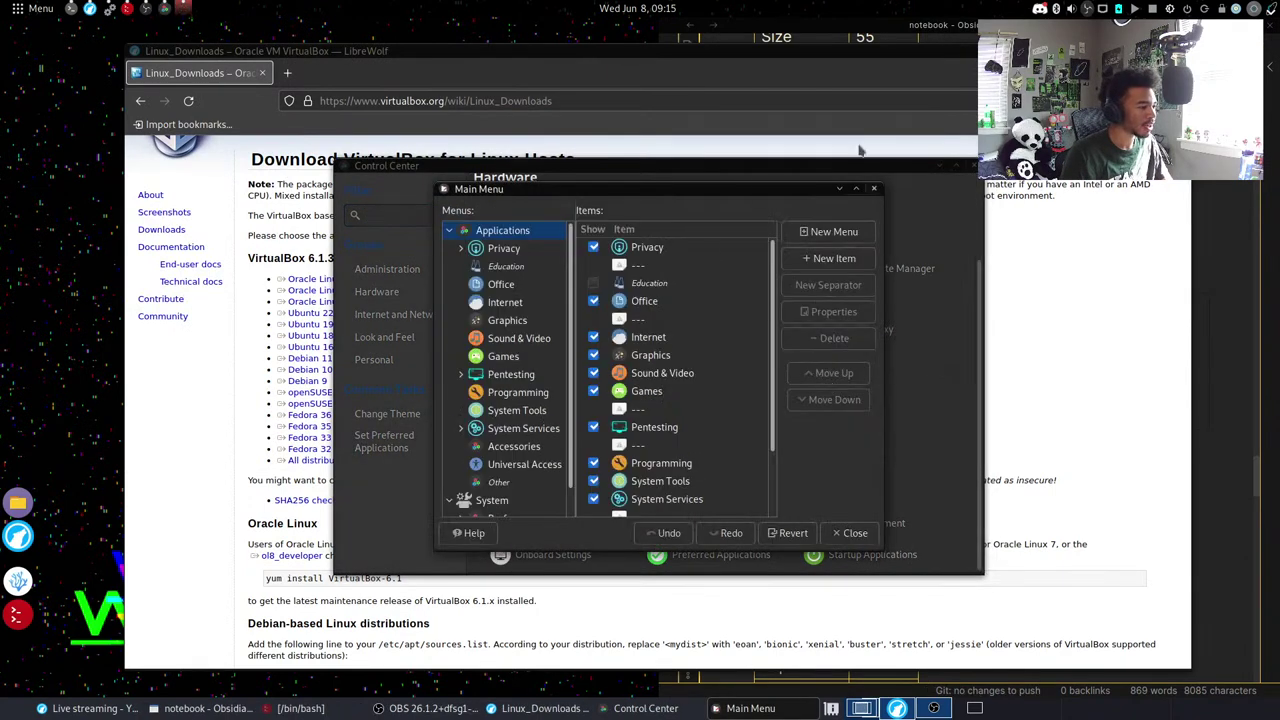
click(500, 284)
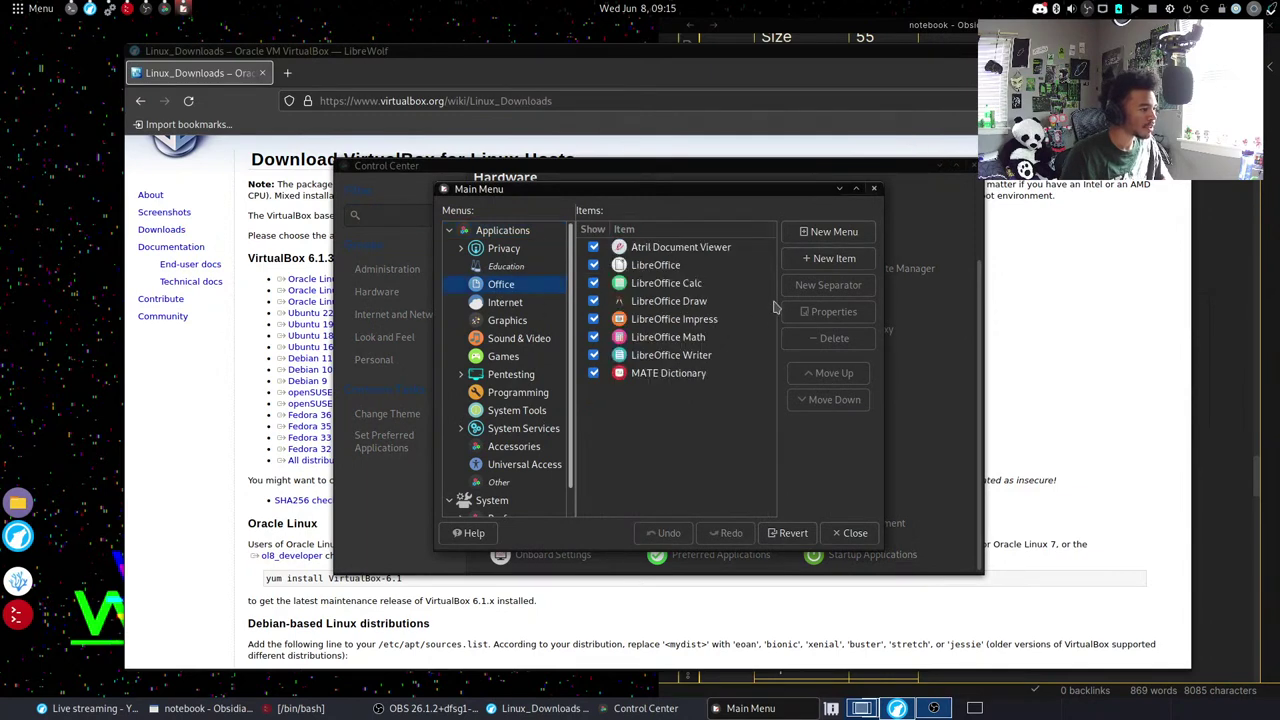
click(818, 258)
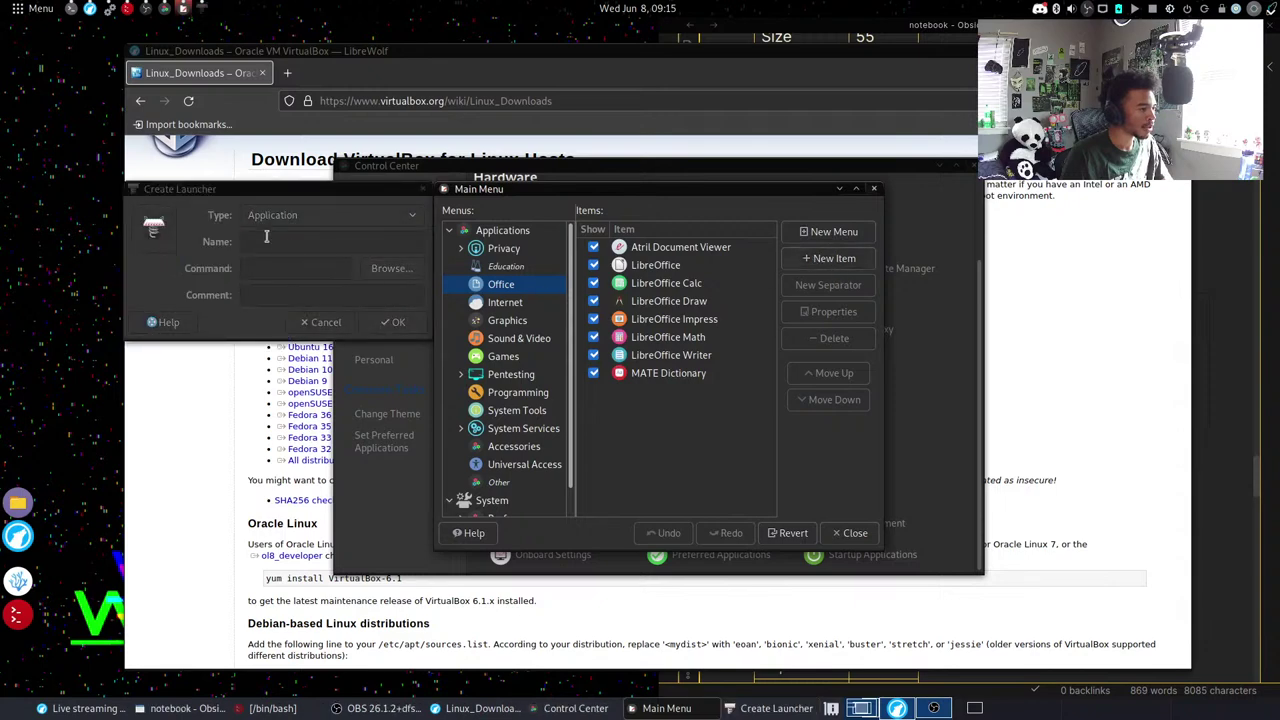
Fill in the new application launcher with the name Obsidian, the command obsidian and the comment "Markdown Editor".
click(293, 218)
click(327, 218)
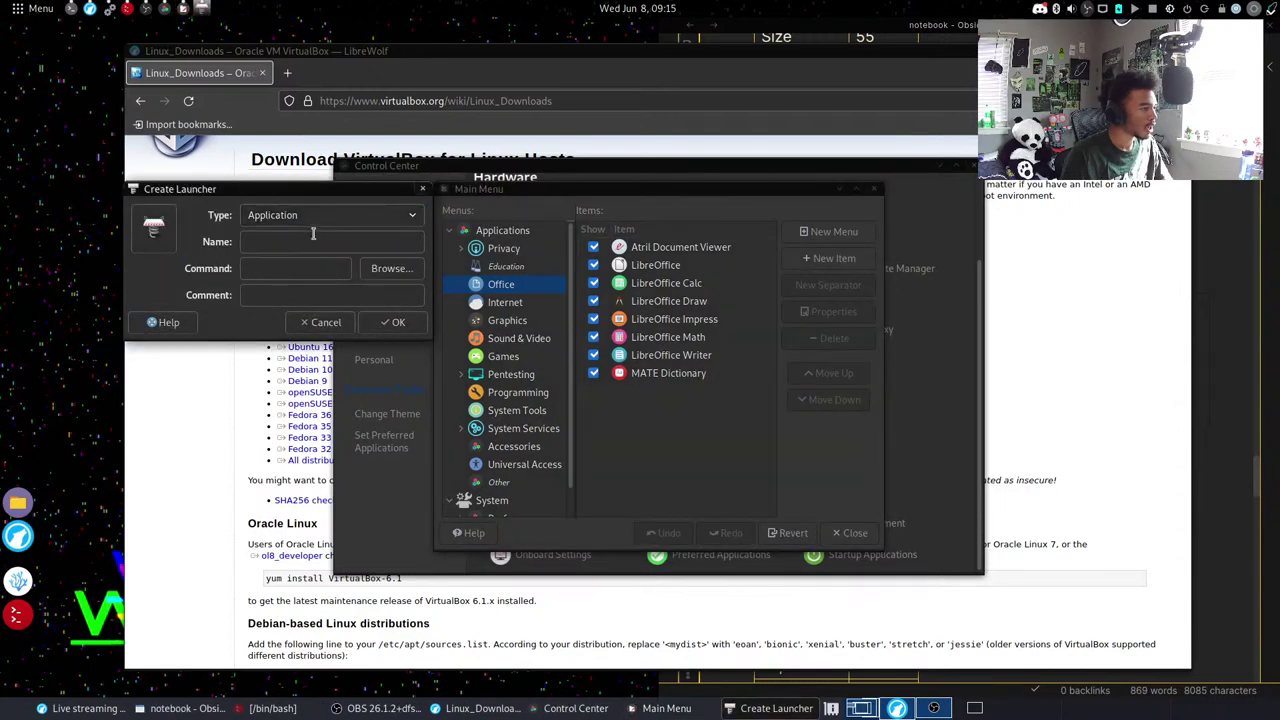
click(315, 222)
click(315, 226)
click(295, 242)
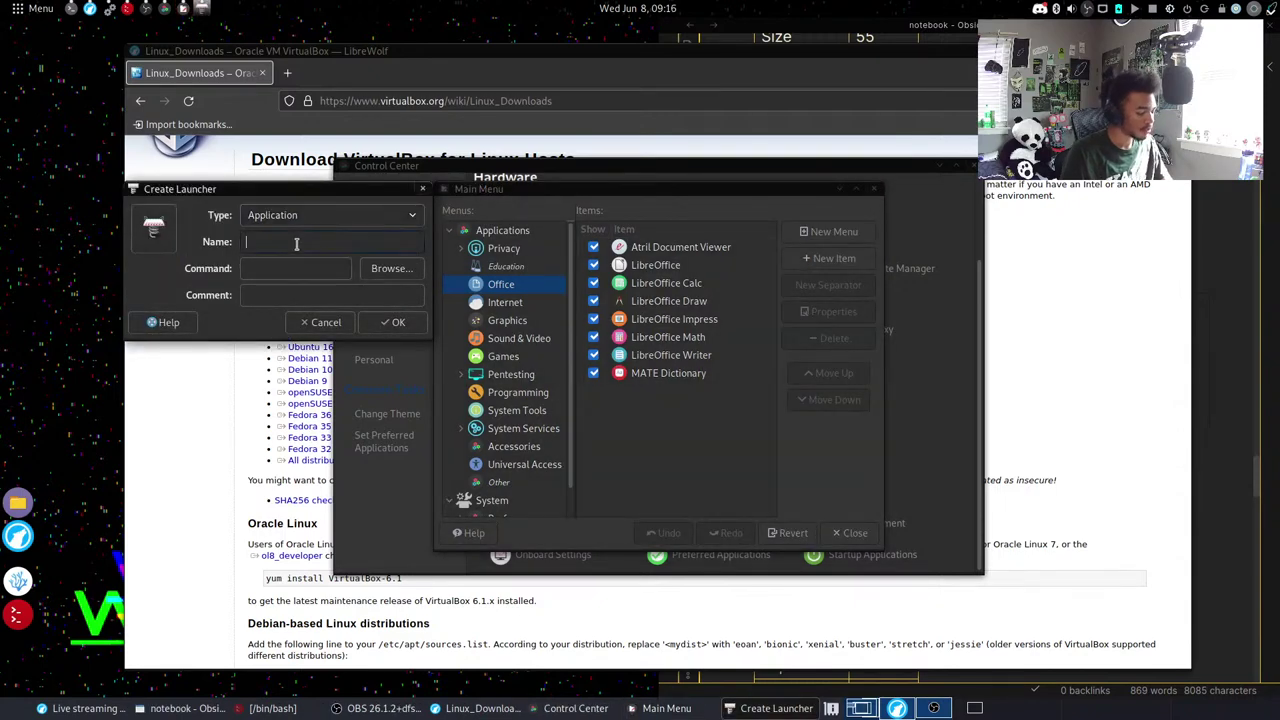
text(Obsidian)
key(Tab)
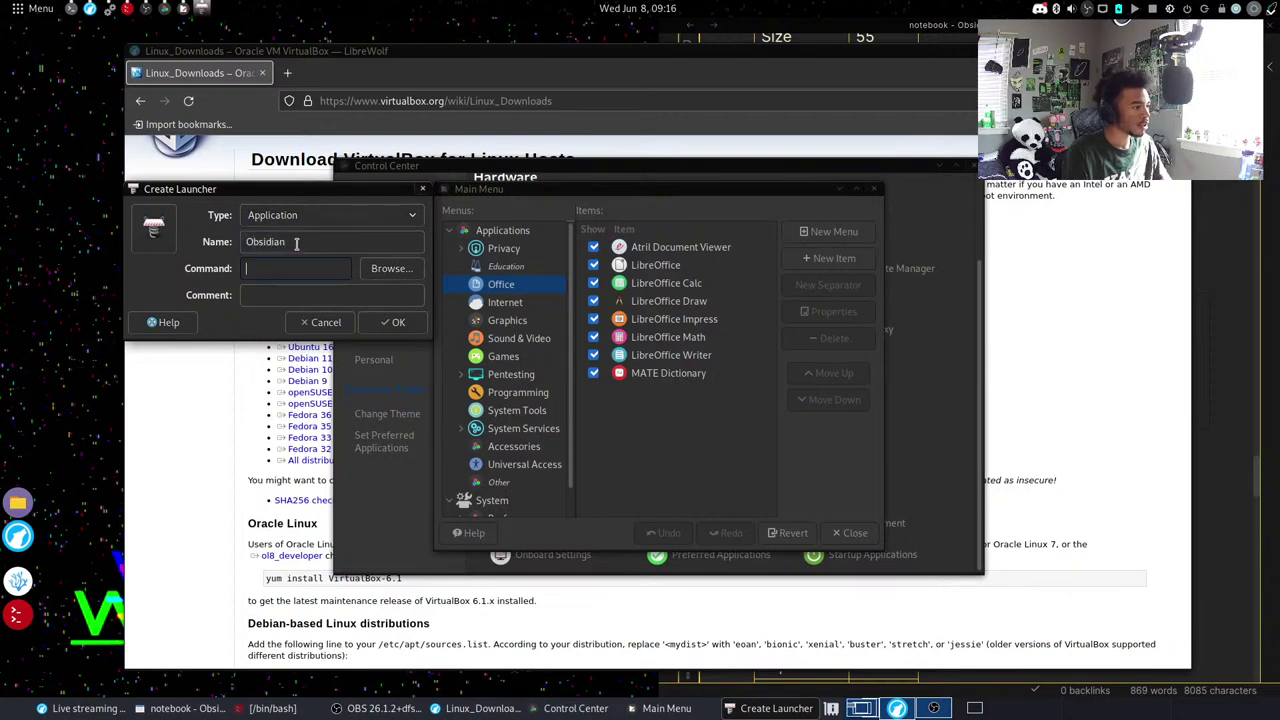
text(obsidian)
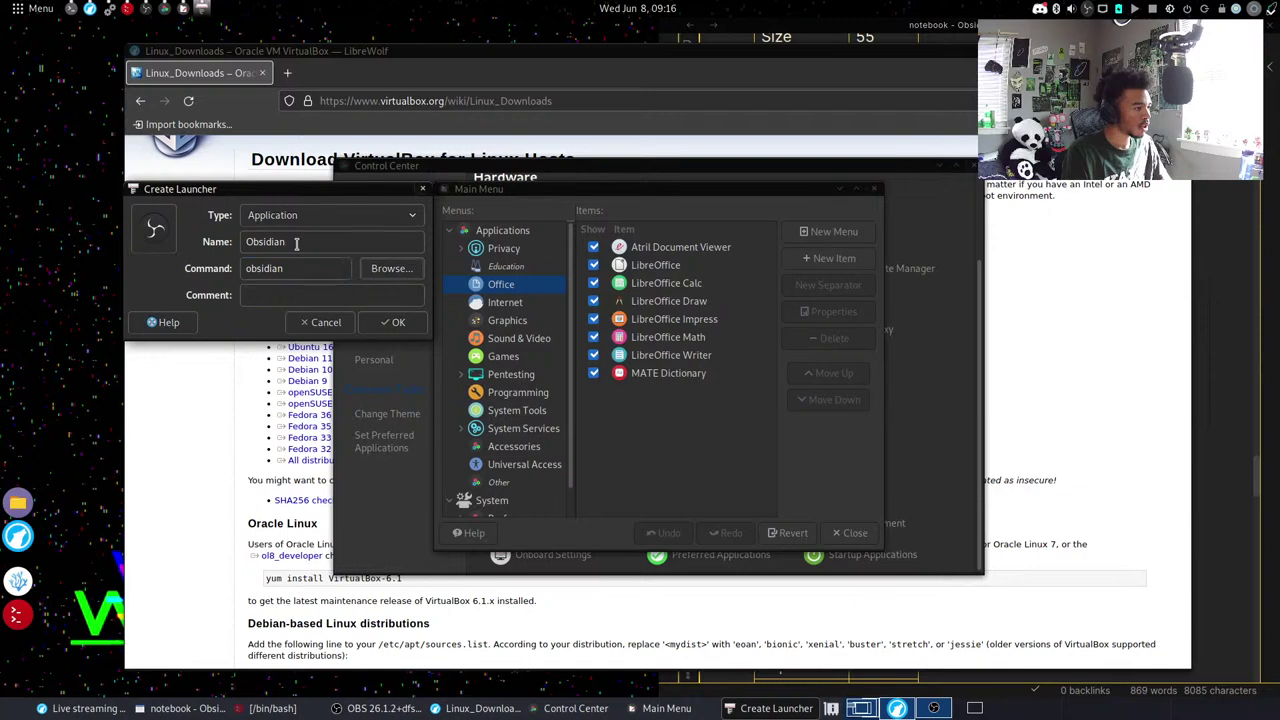
key(Tab)
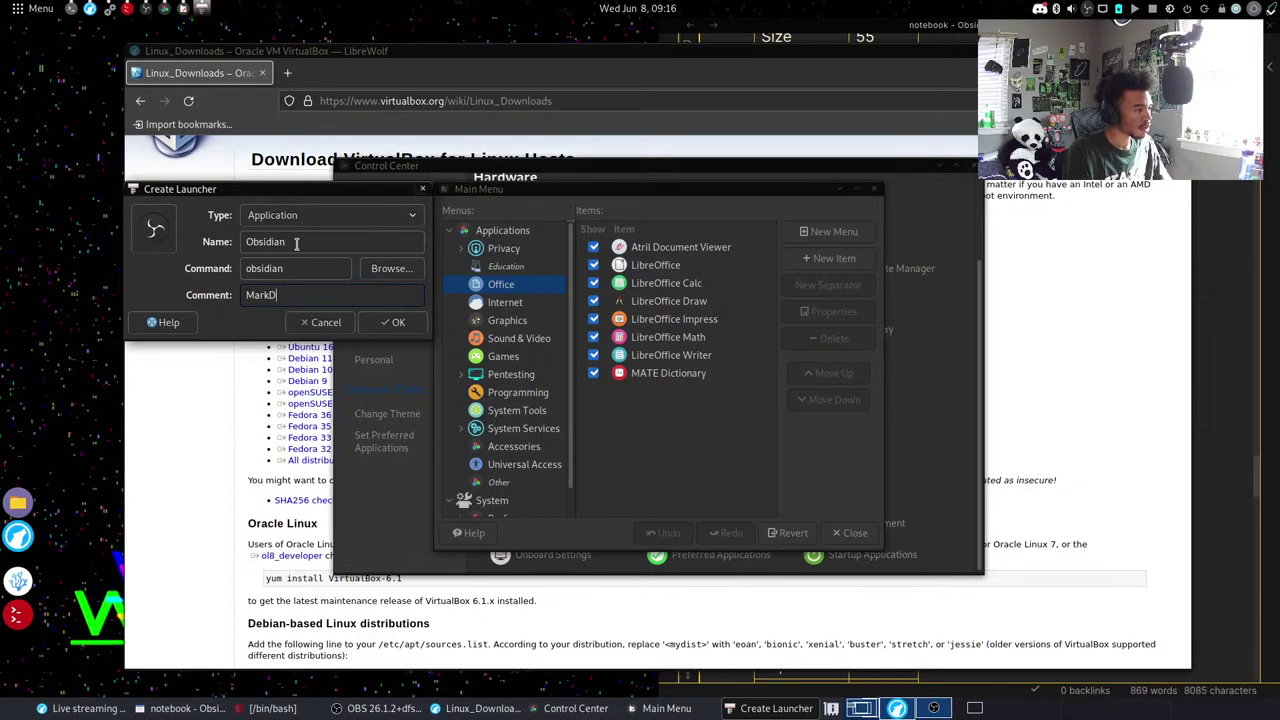
text(Markdown Edito)
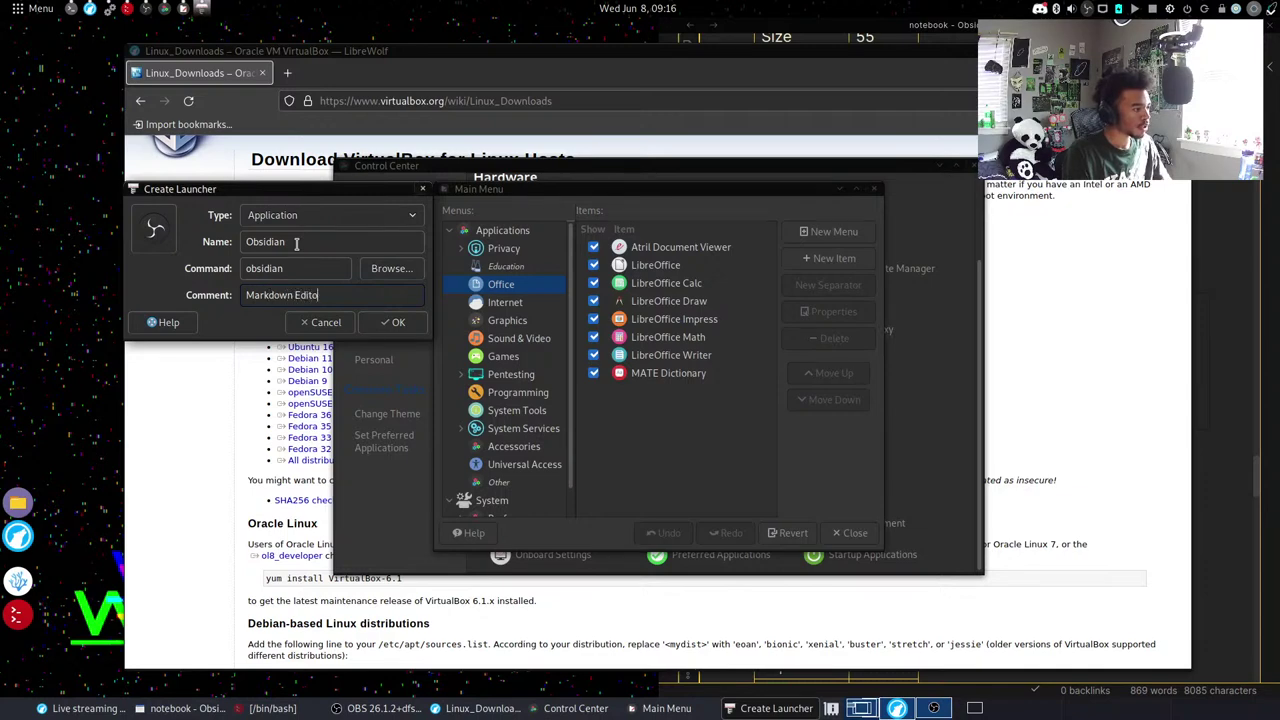
text(r)
Set the launcher's icon to obsidian.png from the hidden .obsidian folder in the home directory and save the launcher.
click(160, 238)
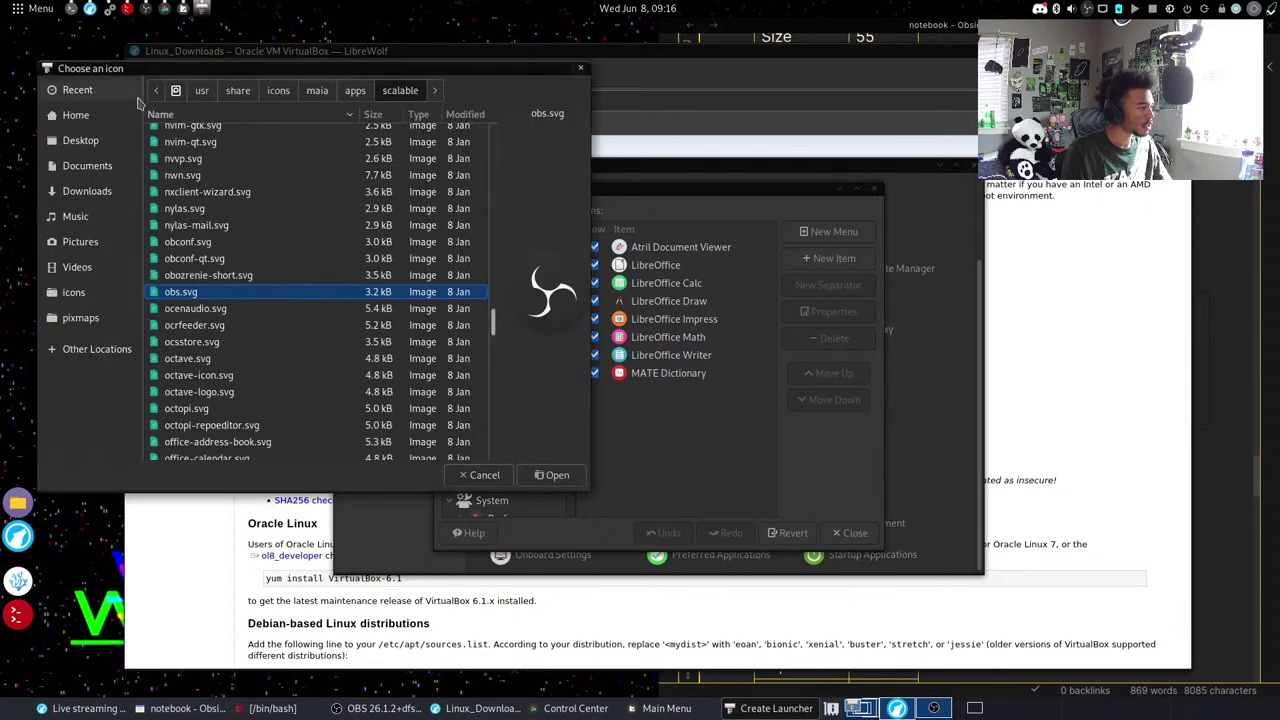
click(76, 115)
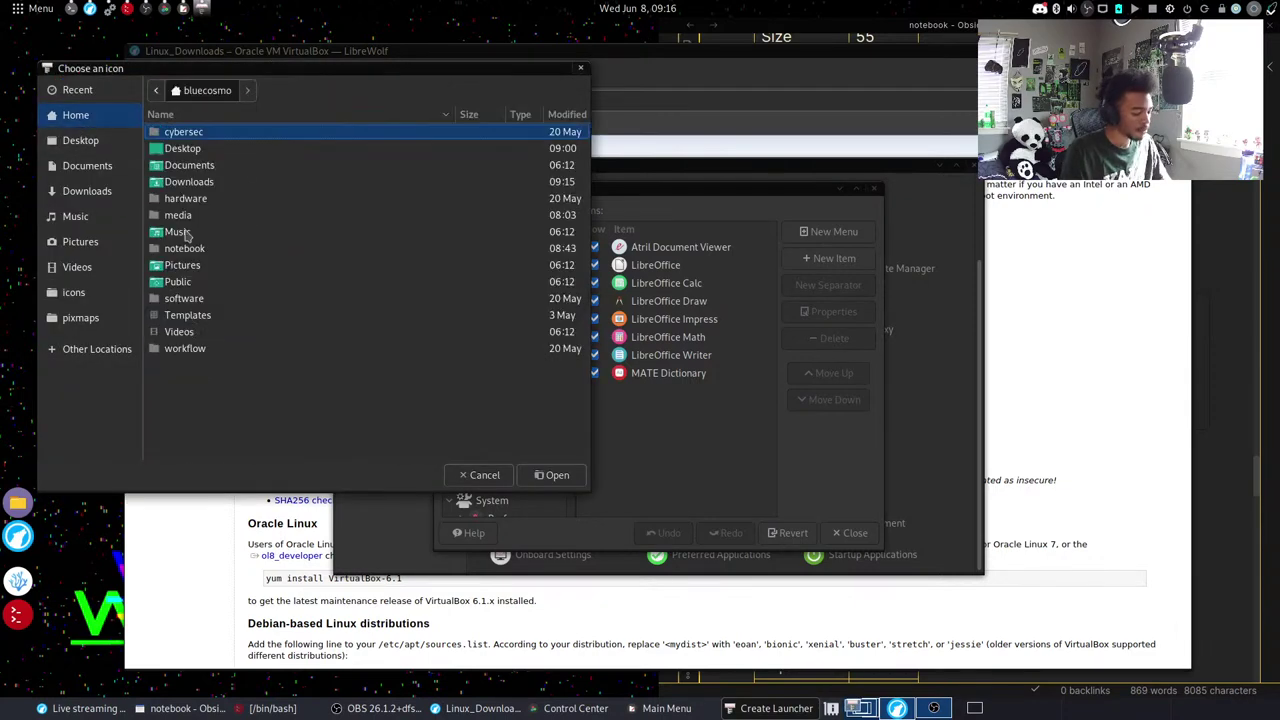
key(ctrl+h)
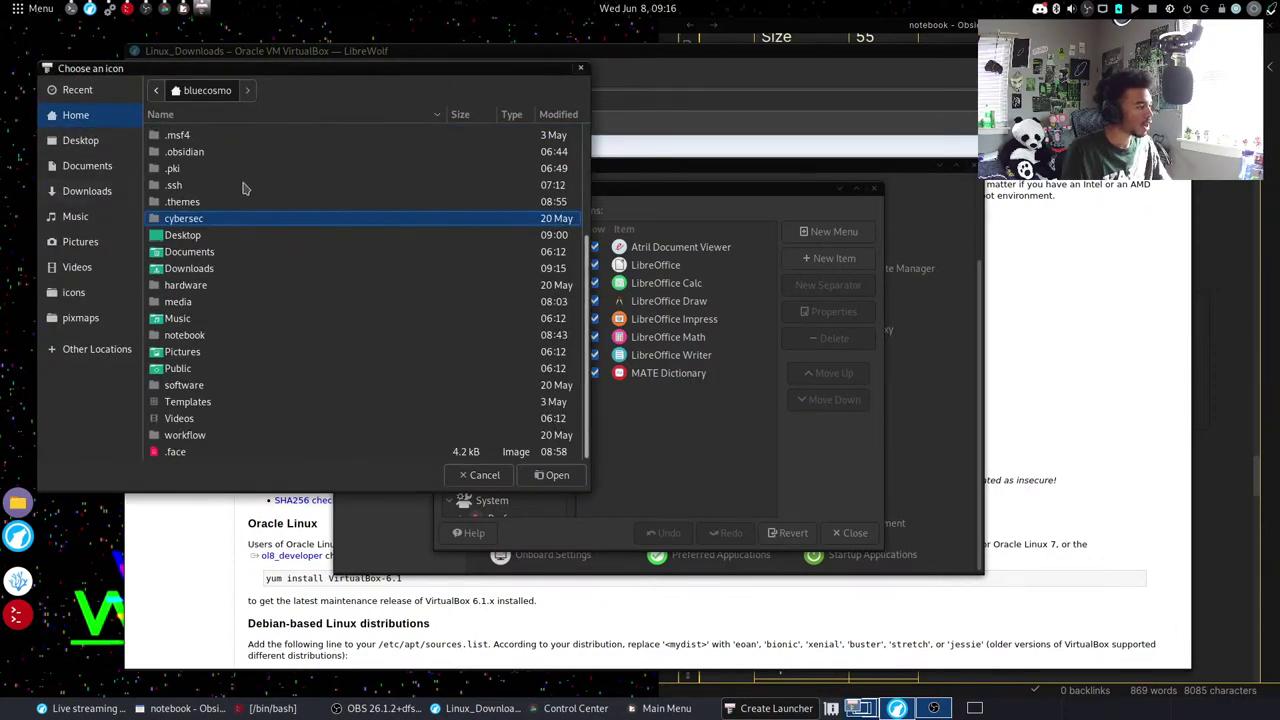
double_click(190, 153)
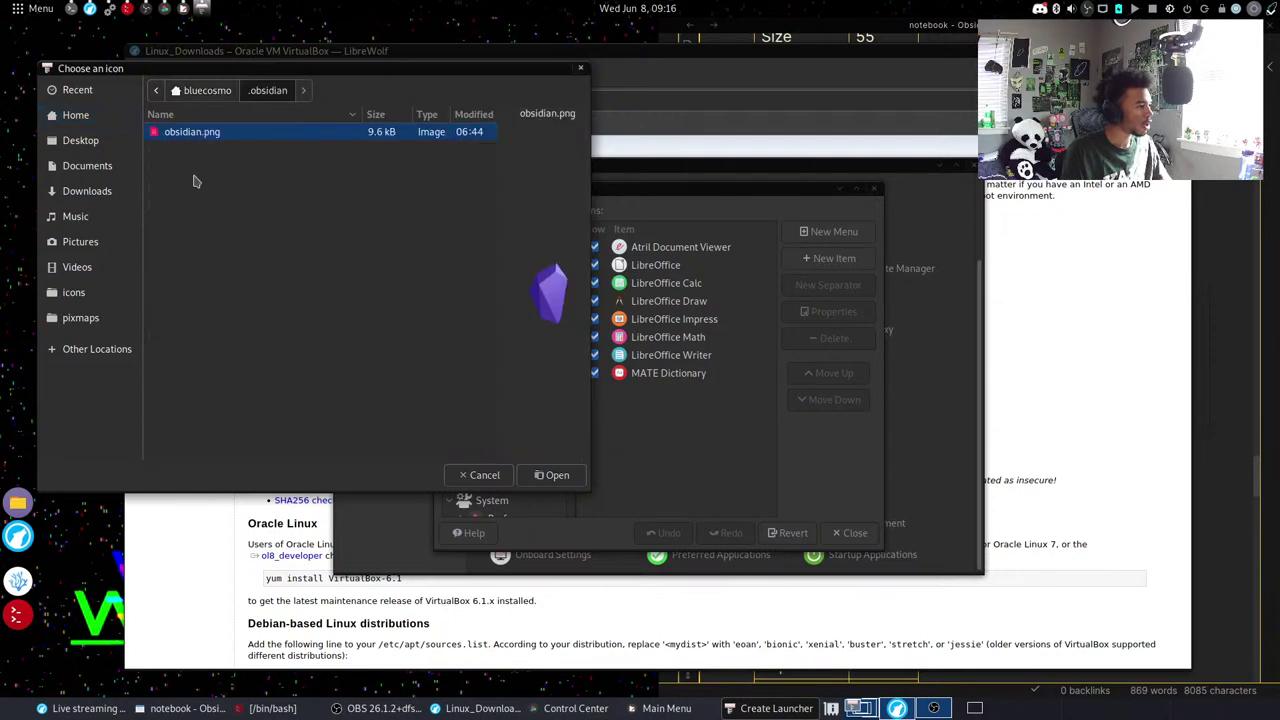
double_click(206, 134)
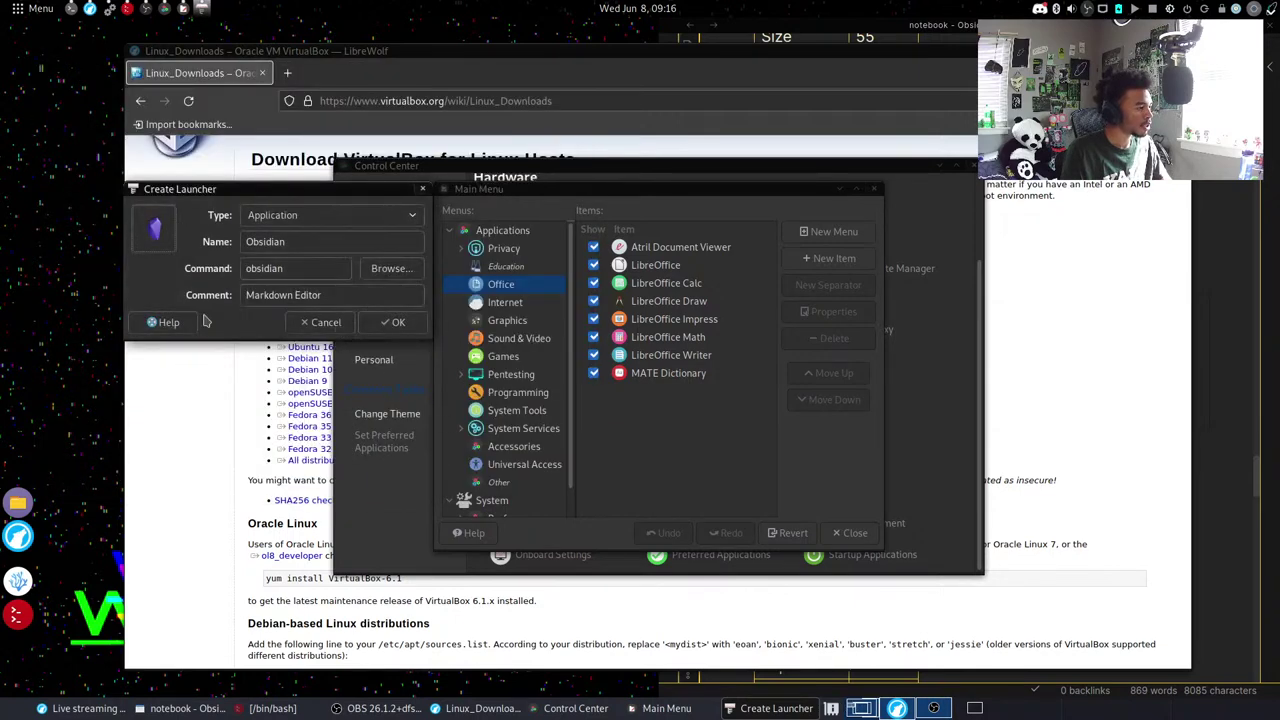
click(398, 322)
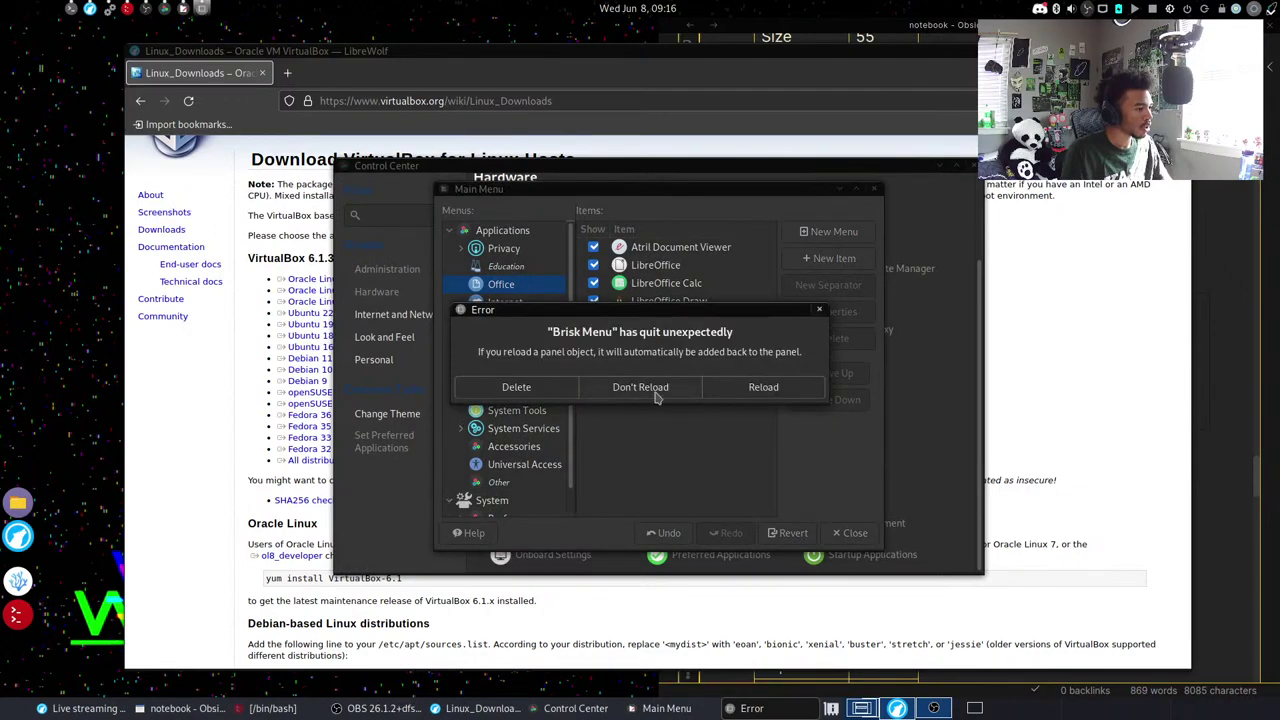
Reload Brisk Menu on the panel and create another new item in the Office category.
click(746, 388)
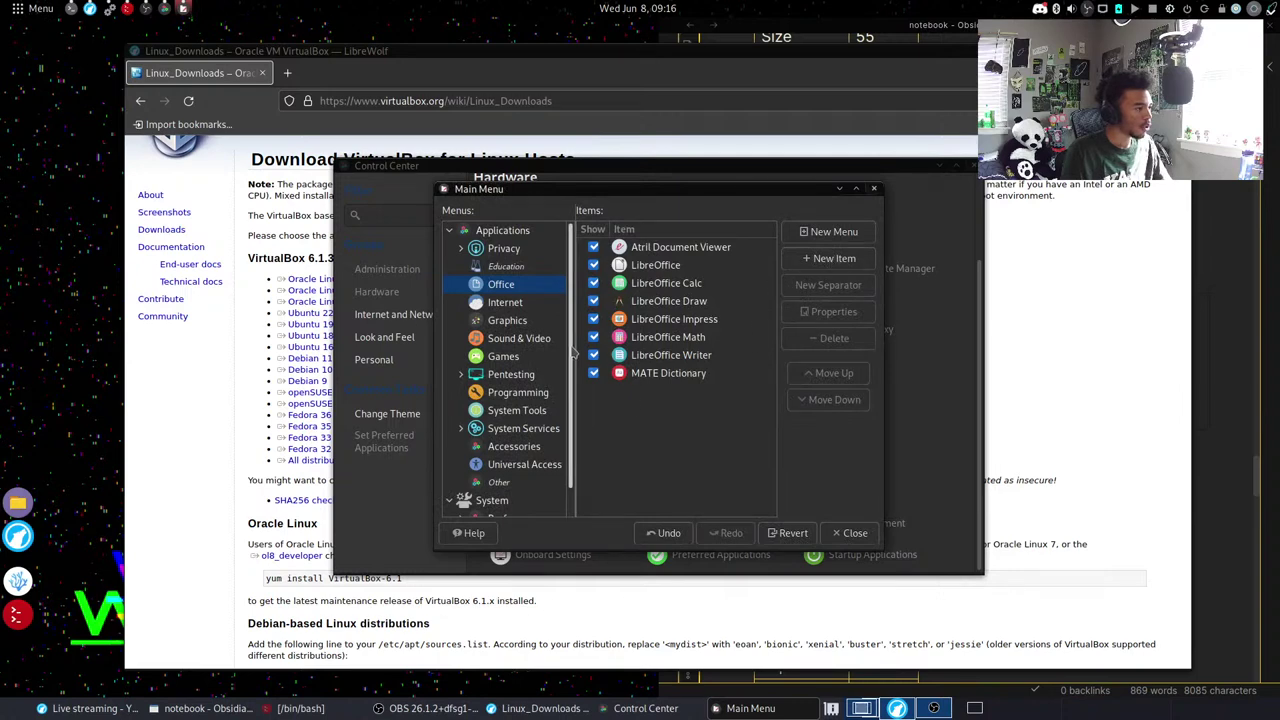
click(838, 260)
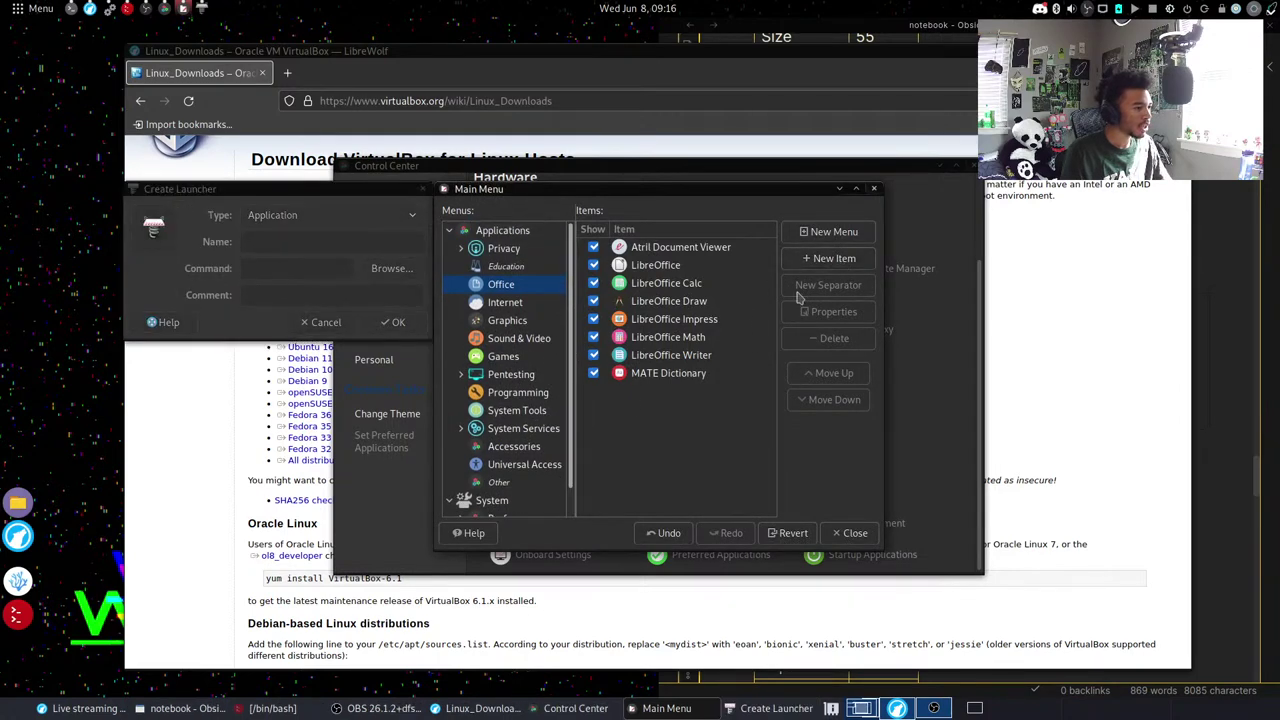
click(305, 222)
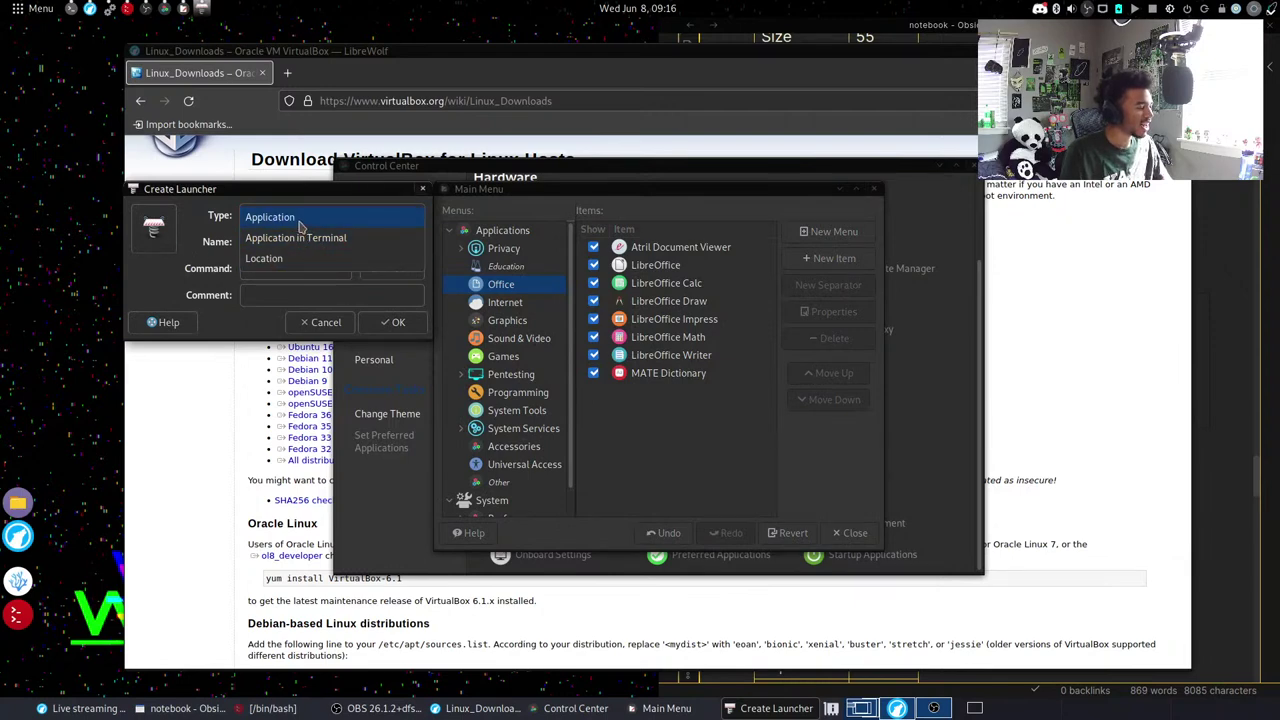
click(298, 222)
click(329, 214)
click(316, 238)
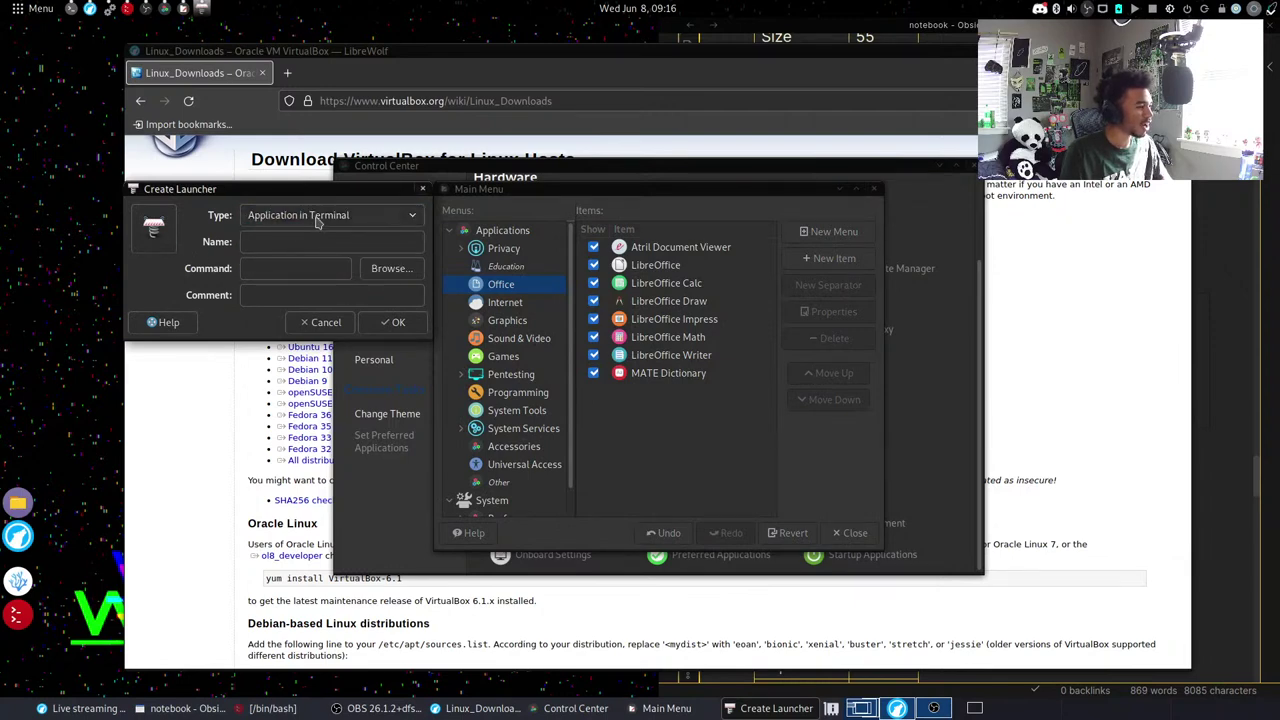
click(316, 222)
click(305, 236)
click(292, 245)
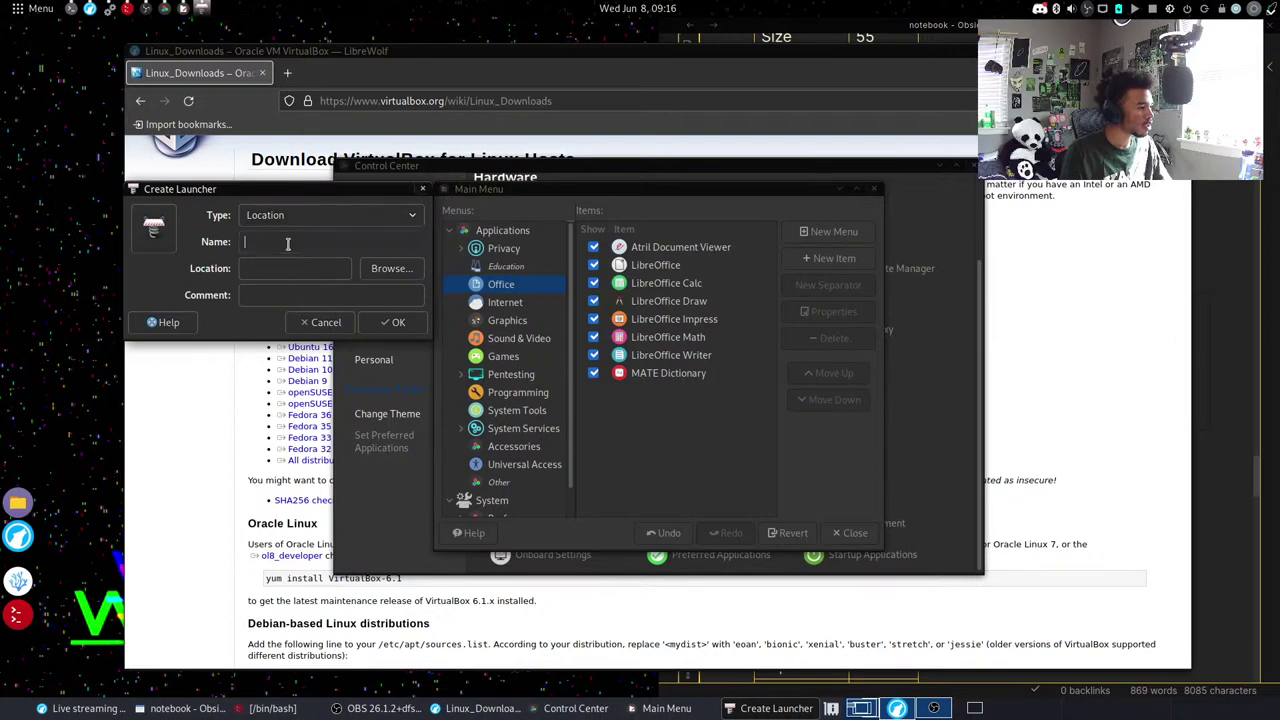
click(334, 217)
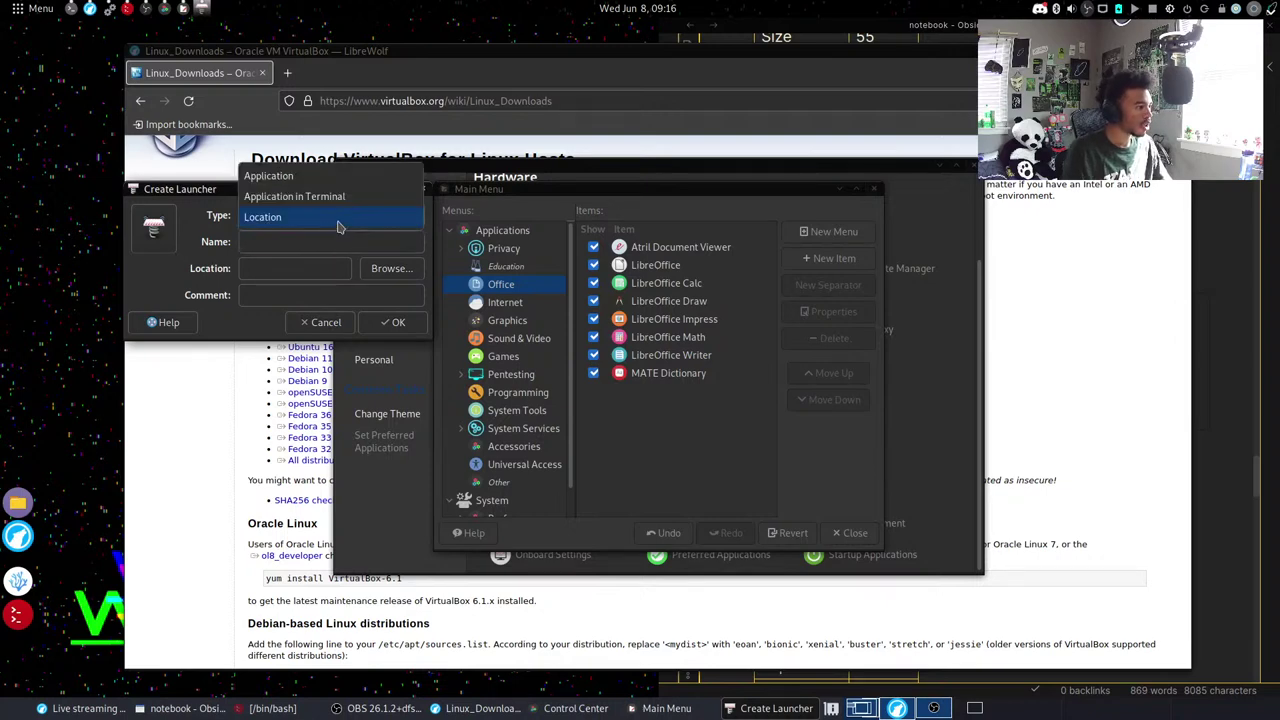
click(320, 170)
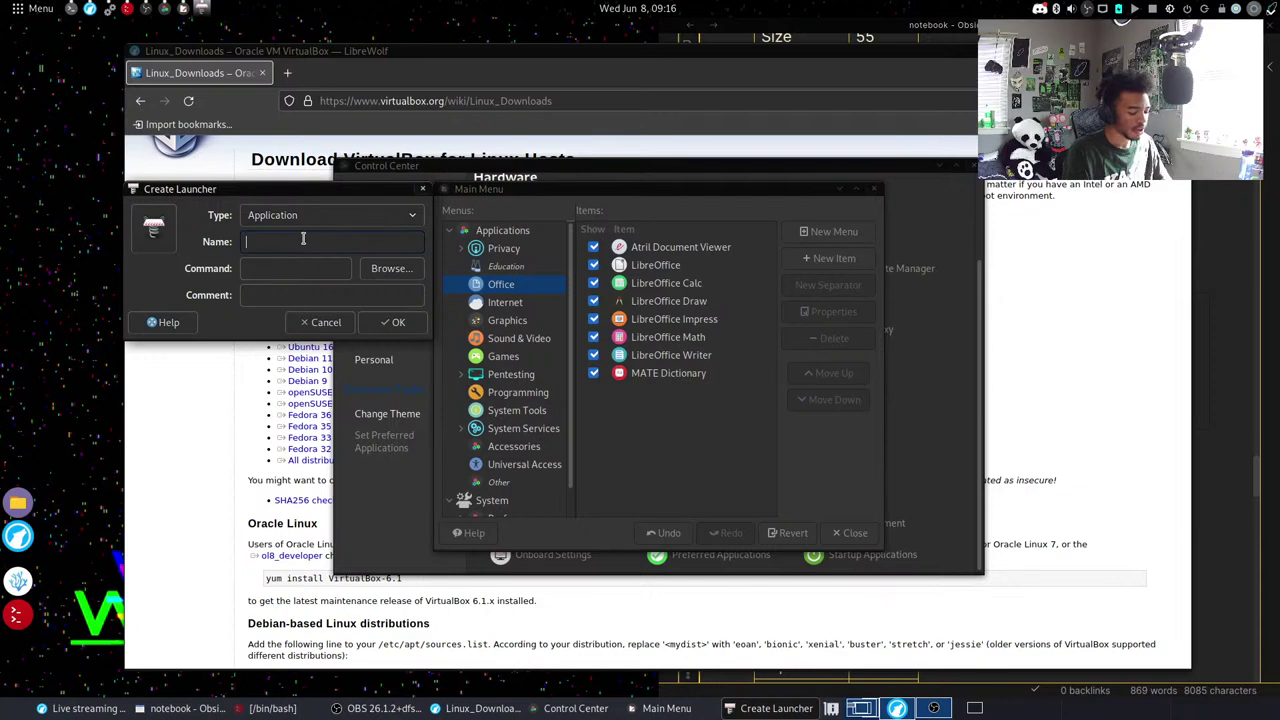
Name the new application launcher "Obisdian".
text(Obisdi)
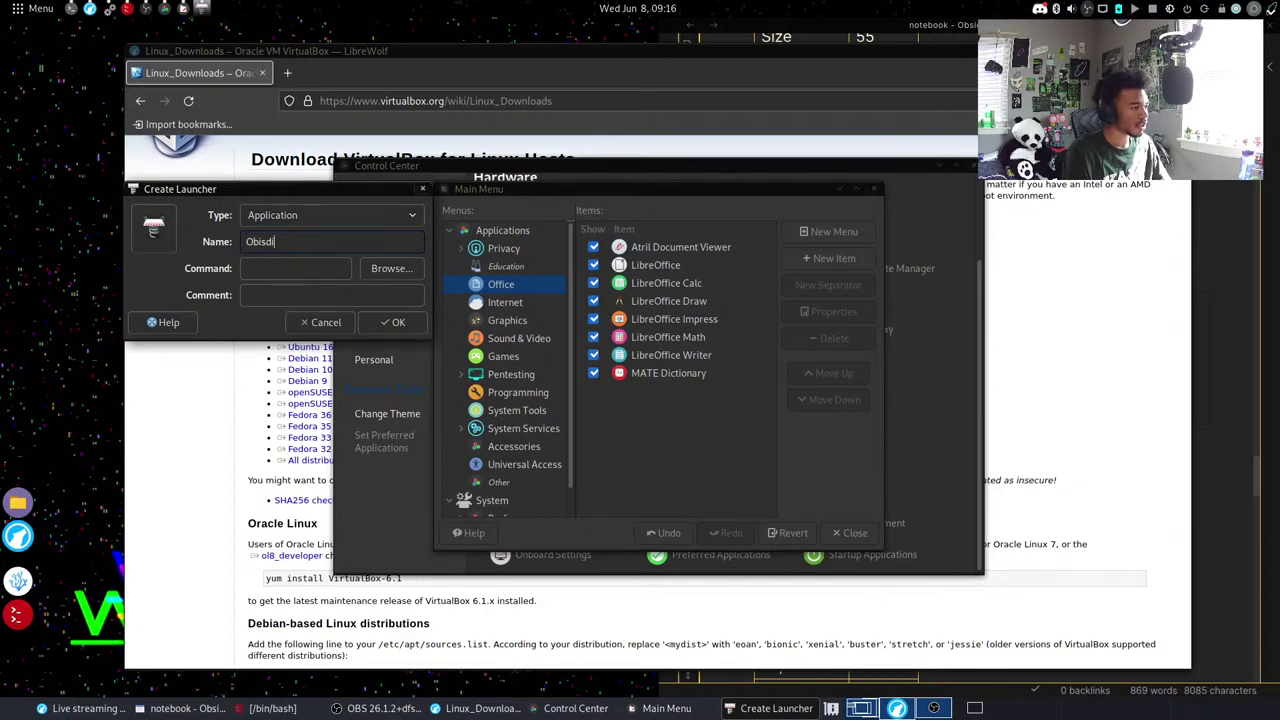
text(an)
key(Tab)
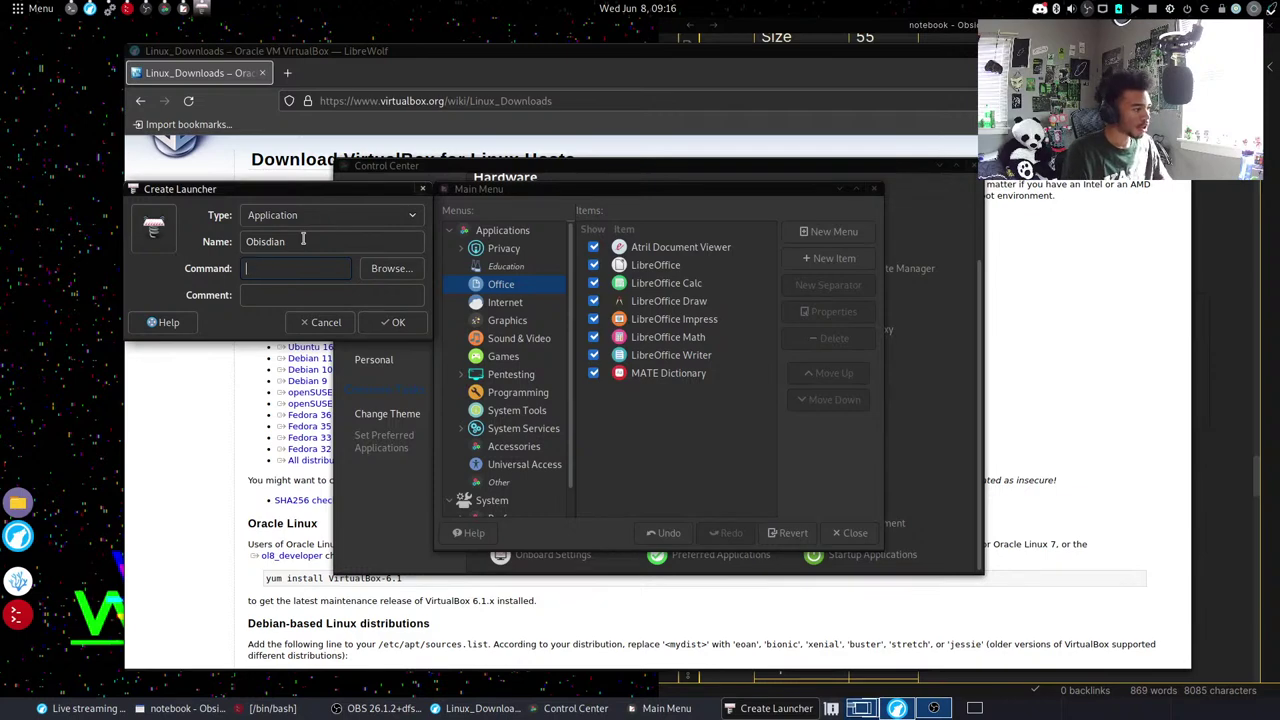
Switch to the terminal and change to the home directory with cd.
key(alt+Tab)
key(alt+Tab)
key(alt+Tab)
key(alt+Tab)
key(alt+Tab)
key(alt+Tab)
key(alt+Tab)
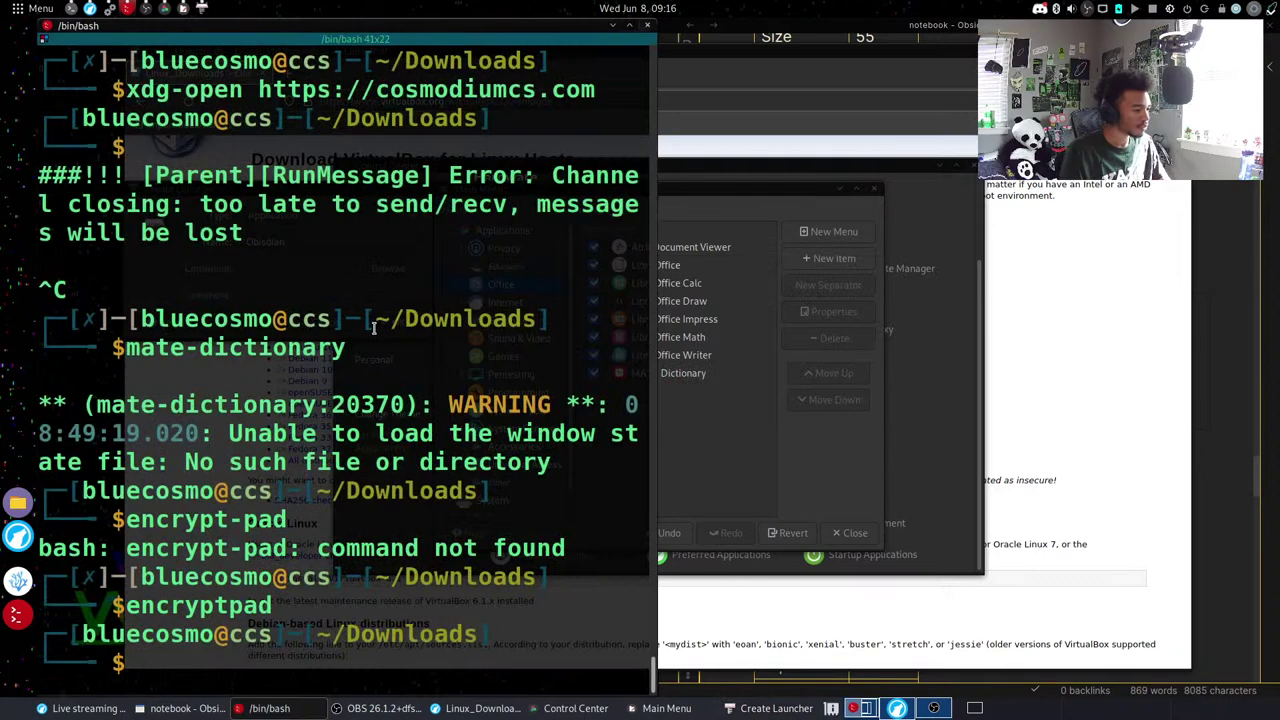
text(cd)
key(Return)
Try composing the ./Obsidian-0.14.15.AppImage command inside the .obsidian directory, discard it and return to the home directory.
text(cd .b)
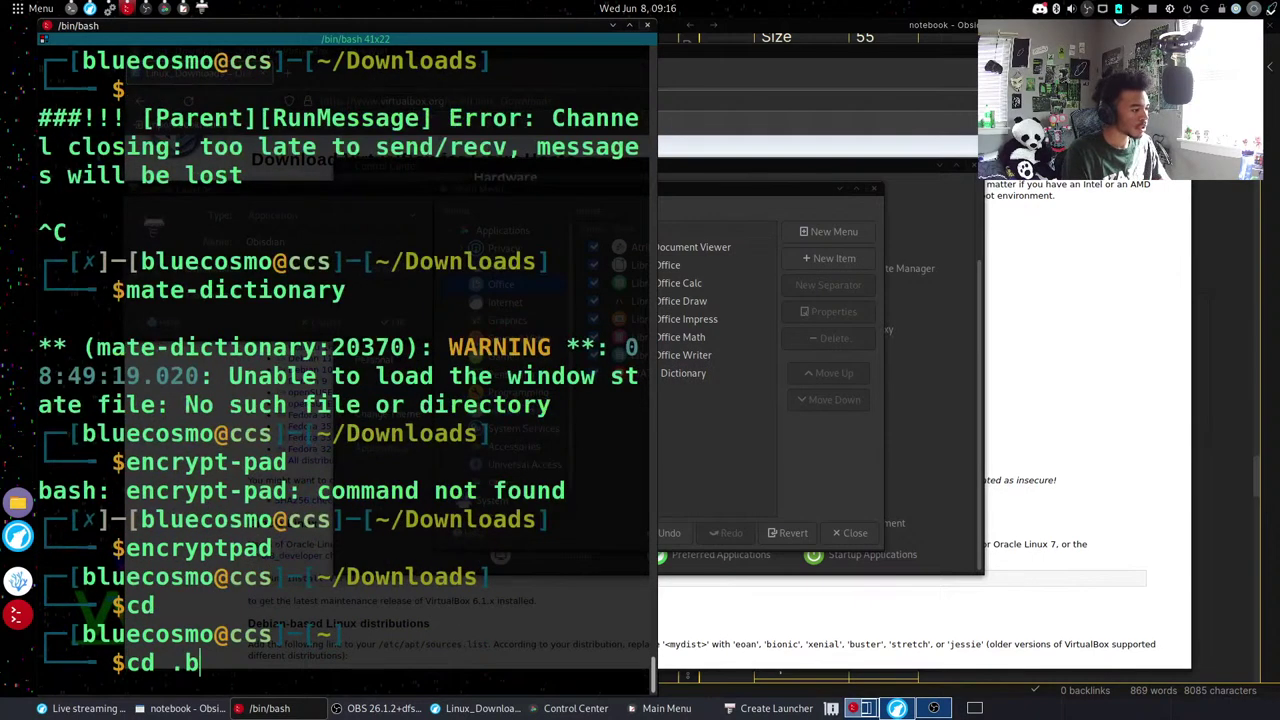
text(os)
key(BackSpace)
key(BackSpace)
key(BackSpace)
text(o)
key(Tab)
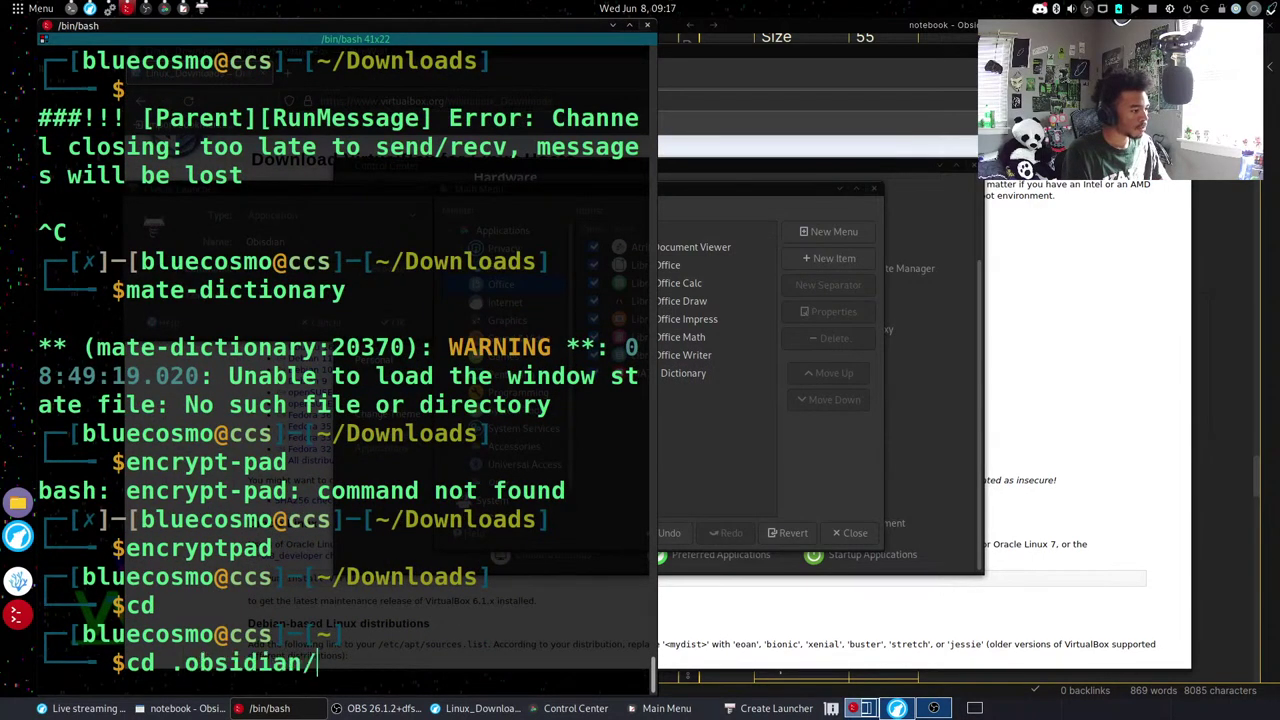
key(Return)
text(./O)
key(Tab)
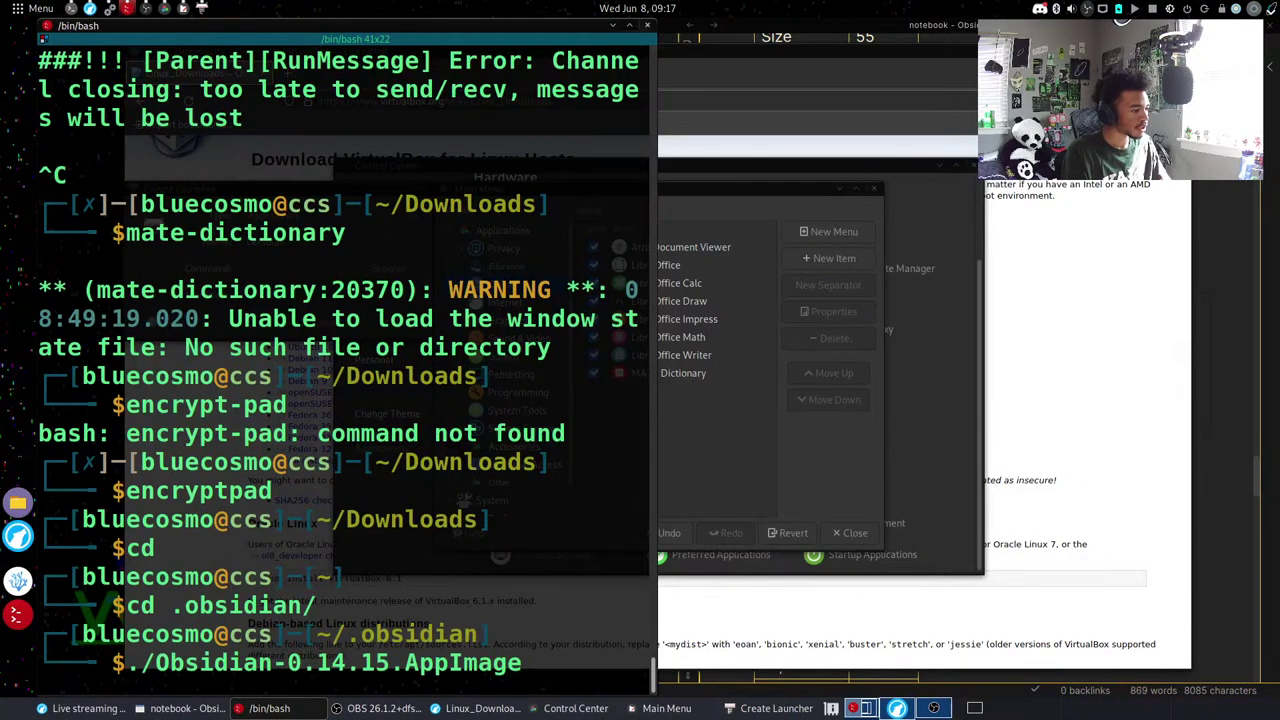
key(BackSpace)
key(BackSpace)
key(BackSpace)
key(BackSpace)
key(BackSpace)
key(BackSpace)
key(BackSpace)
key(BackSpace)
key(BackSpace)
key(BackSpace)
key(BackSpace)
key(BackSpace)
key(BackSpace)
key(BackSpace)
key(BackSpace)
key(BackSpace)
key(BackSpace)
key(BackSpace)
key(BackSpace)
key(BackSpace)
text(cd)
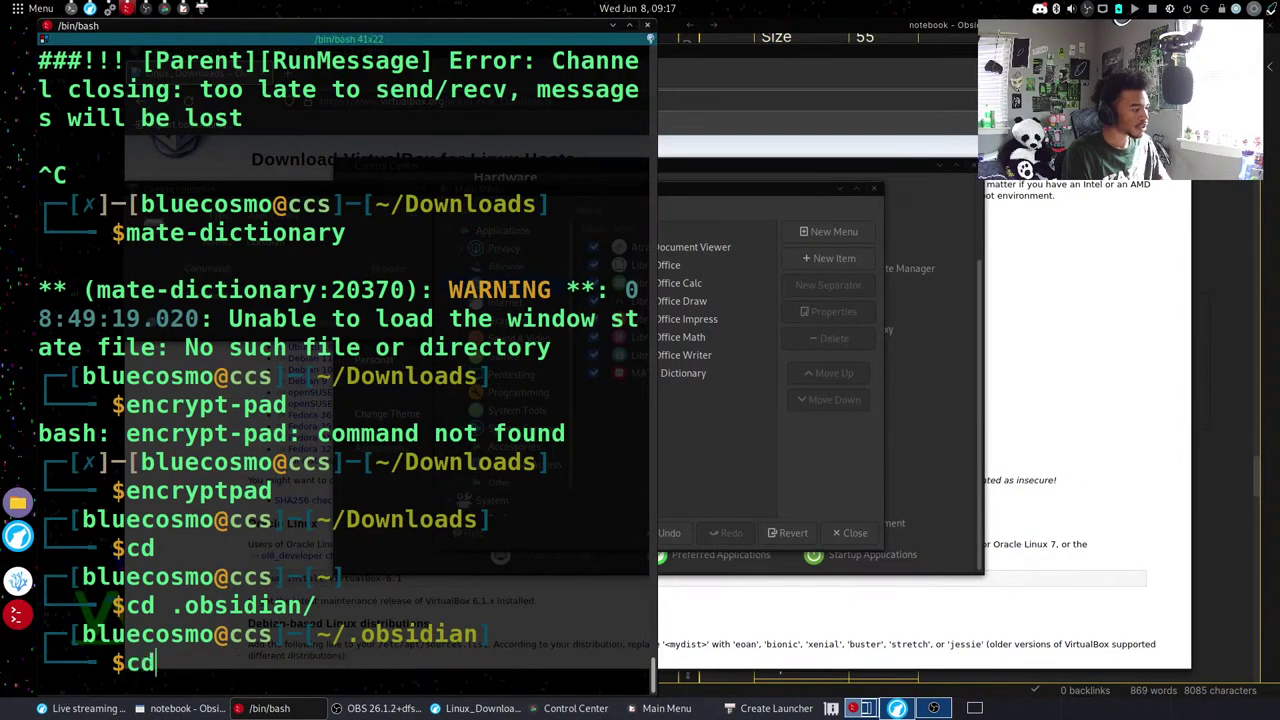
key(Return)
text(./)
text(obsd)
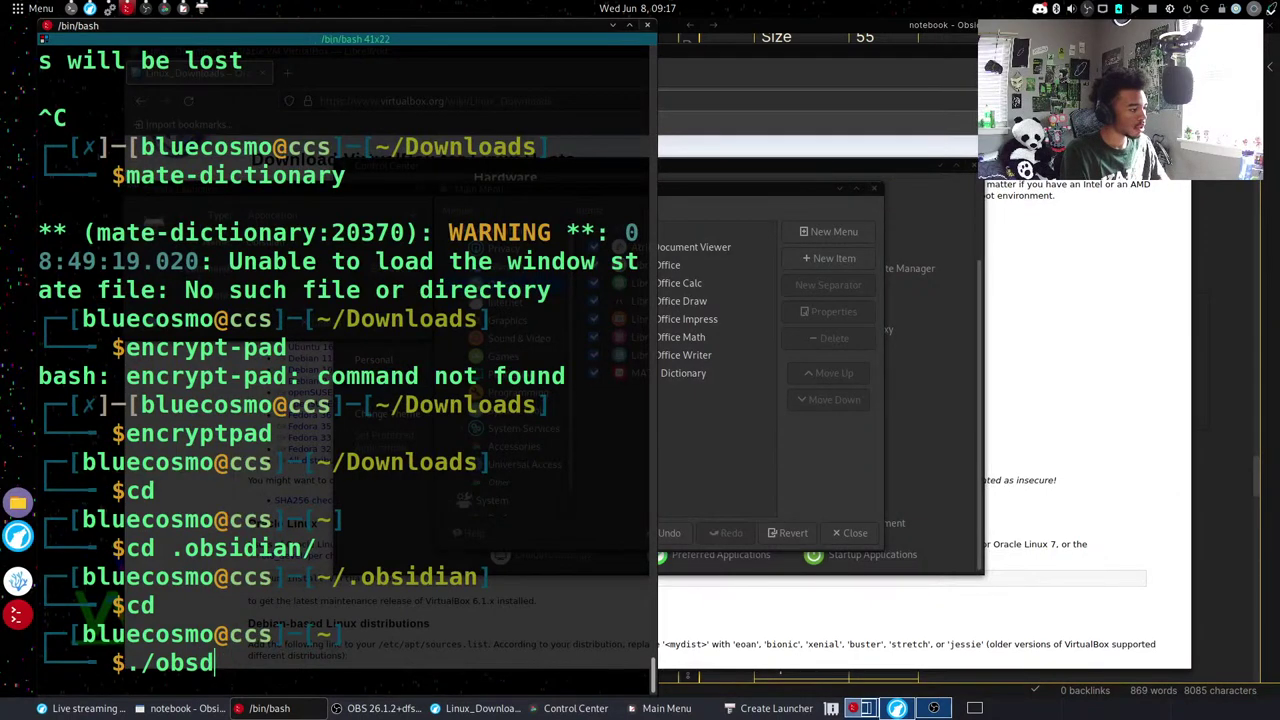
key(BackSpace)
text(id)
key(BackSpace)
key(BackSpace)
key(BackSpace)
key(BackSpace)
key(BackSpace)
key(BackSpace)
key(BackSpace)
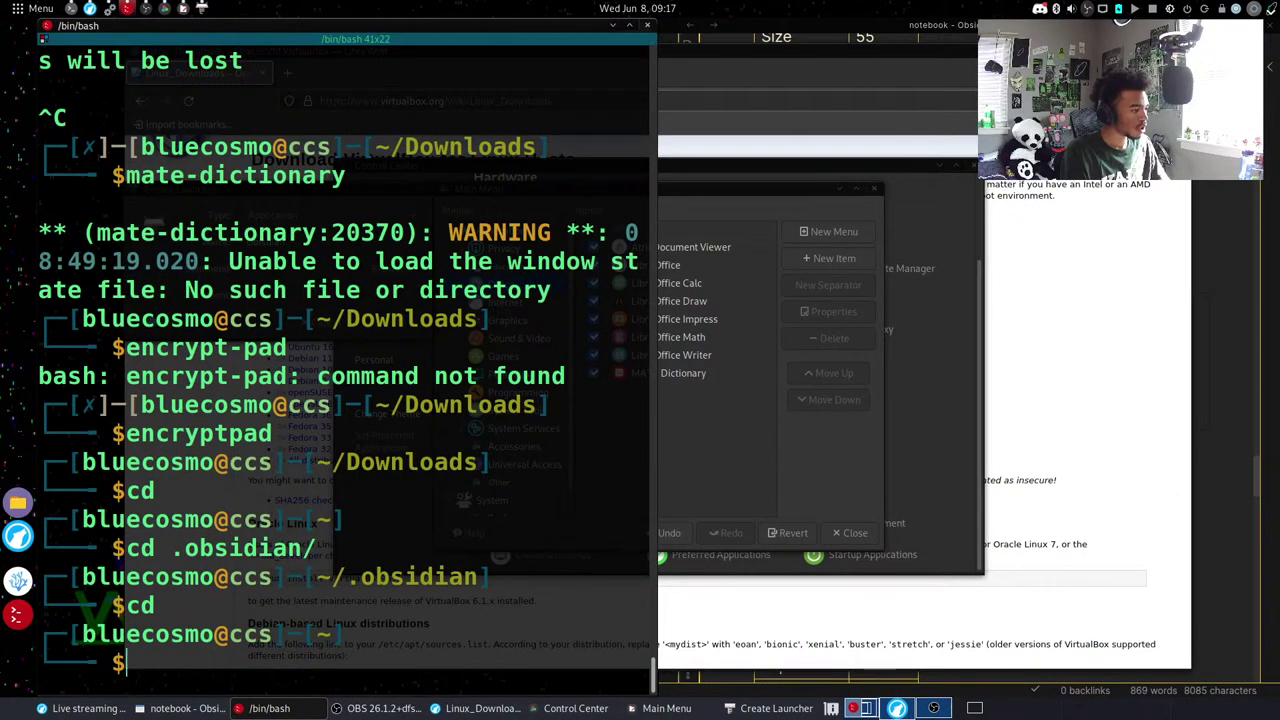
Compose the path .obsidian/Obsidian-0.14.15.AppImage at the prompt, and select it in the maximized terminal.
text(/)
text(.obs)
key(Tab)
text(O)
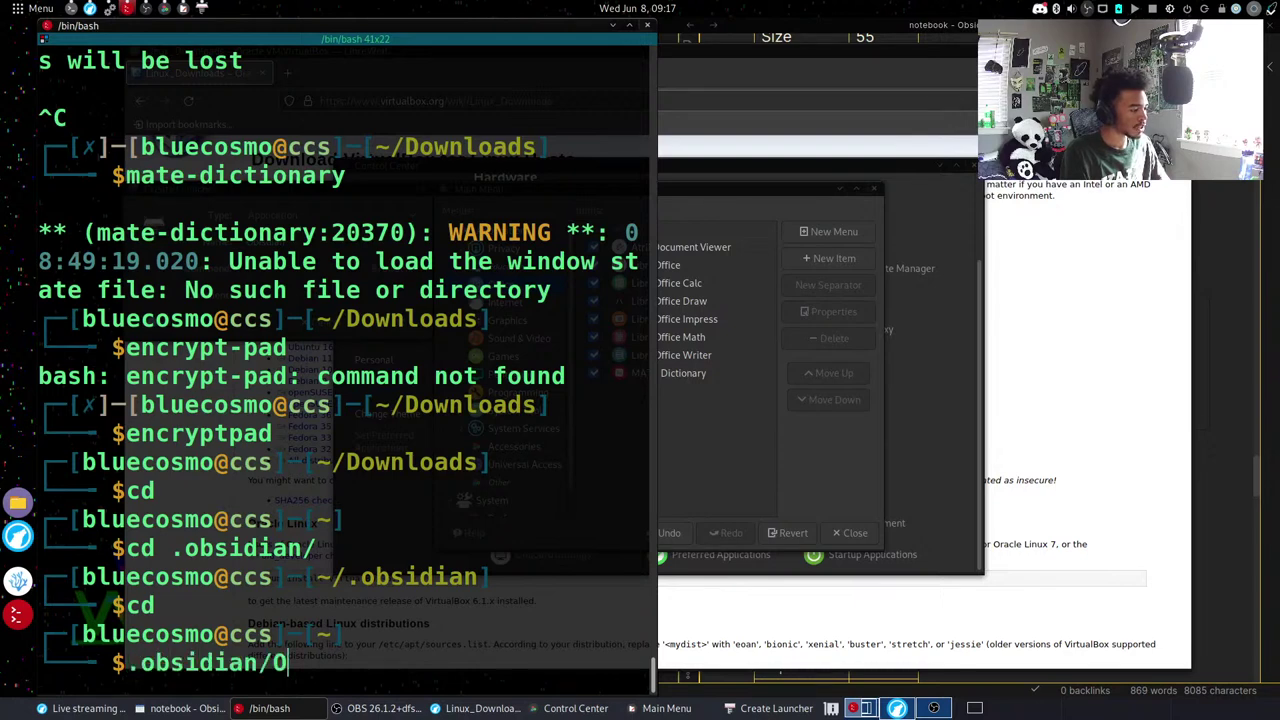
key(Tab)
key(alt+F10)
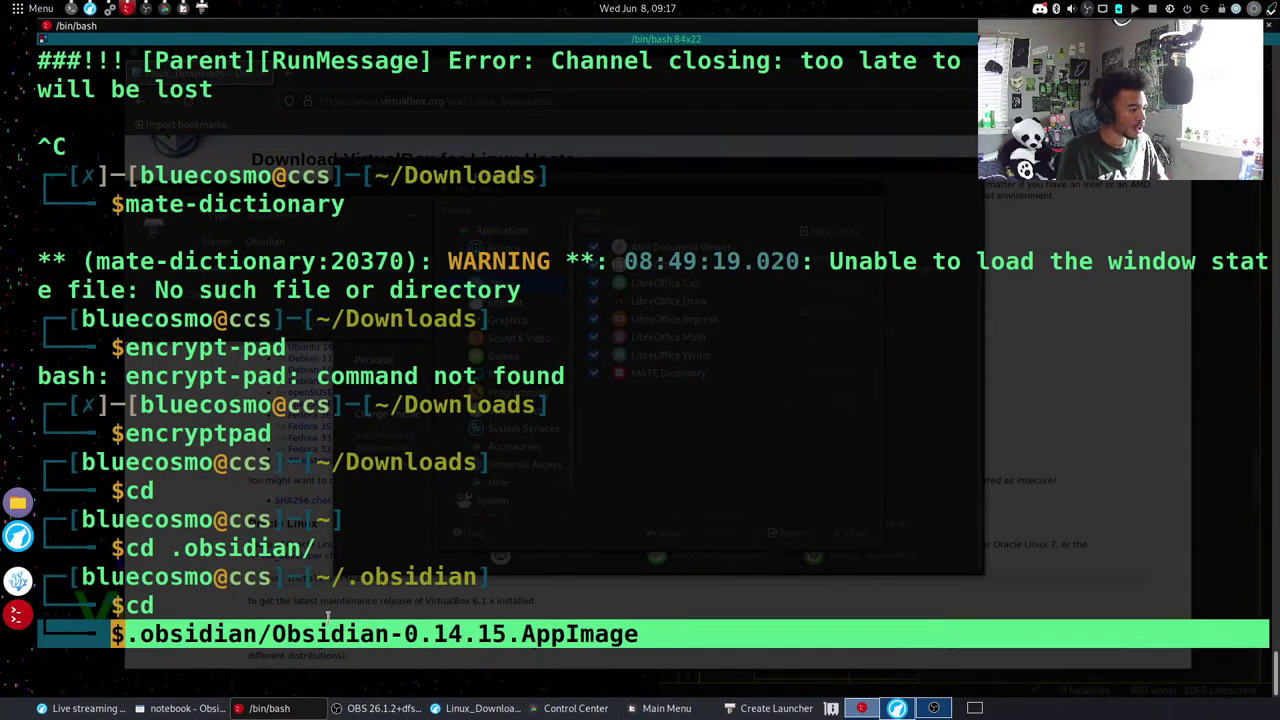
drag(705, 633, 130, 628)
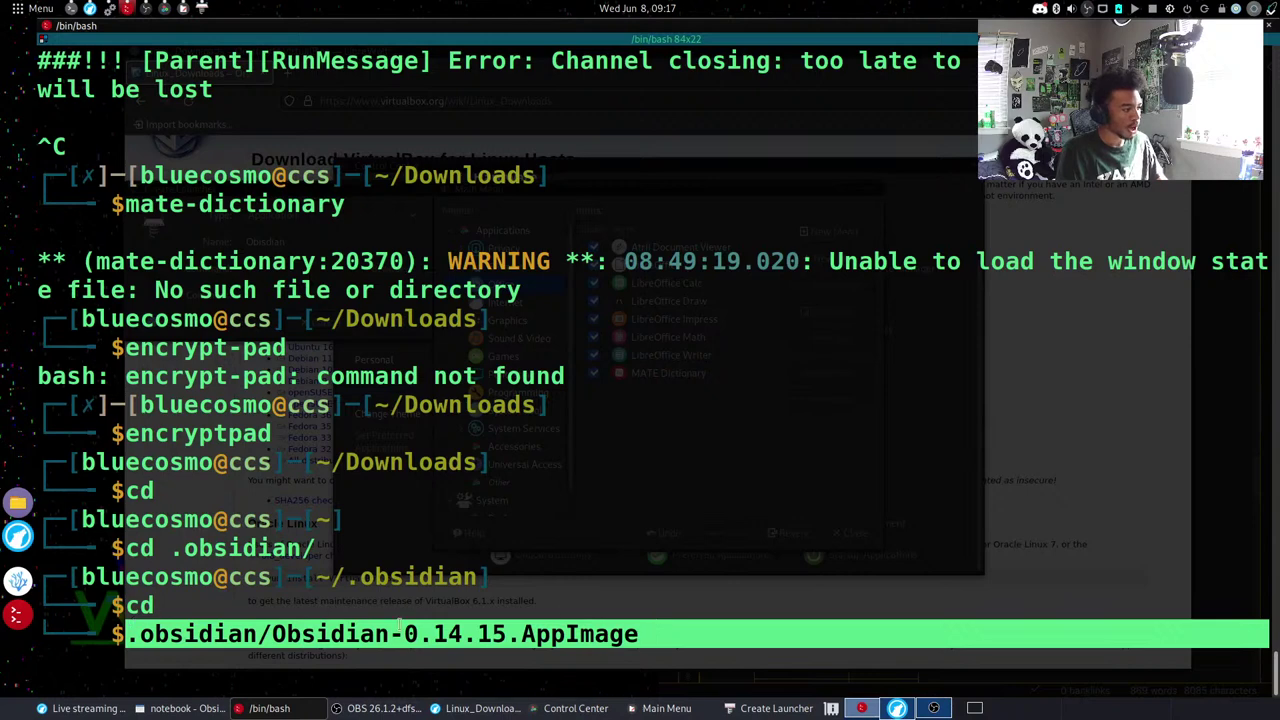
Return to the new launcher, insert the selected AppImage path as its command and enter the comment "Markdown editor".
key(alt+Tab)
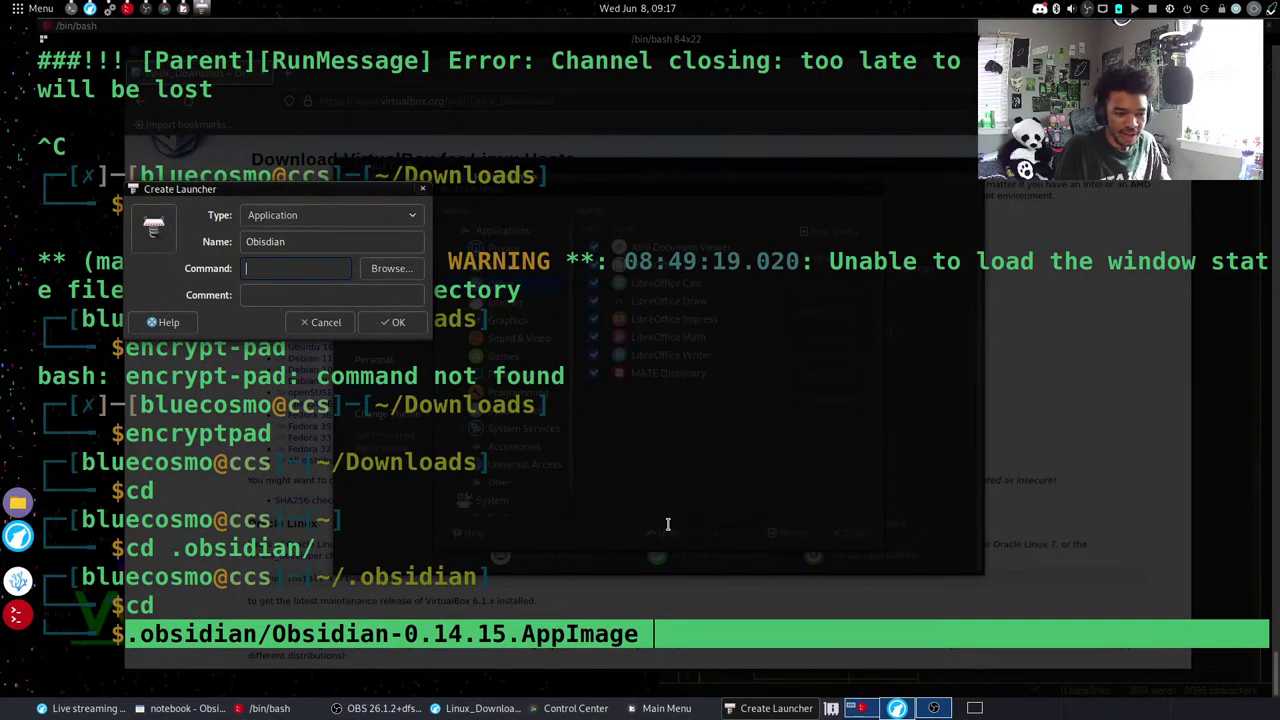
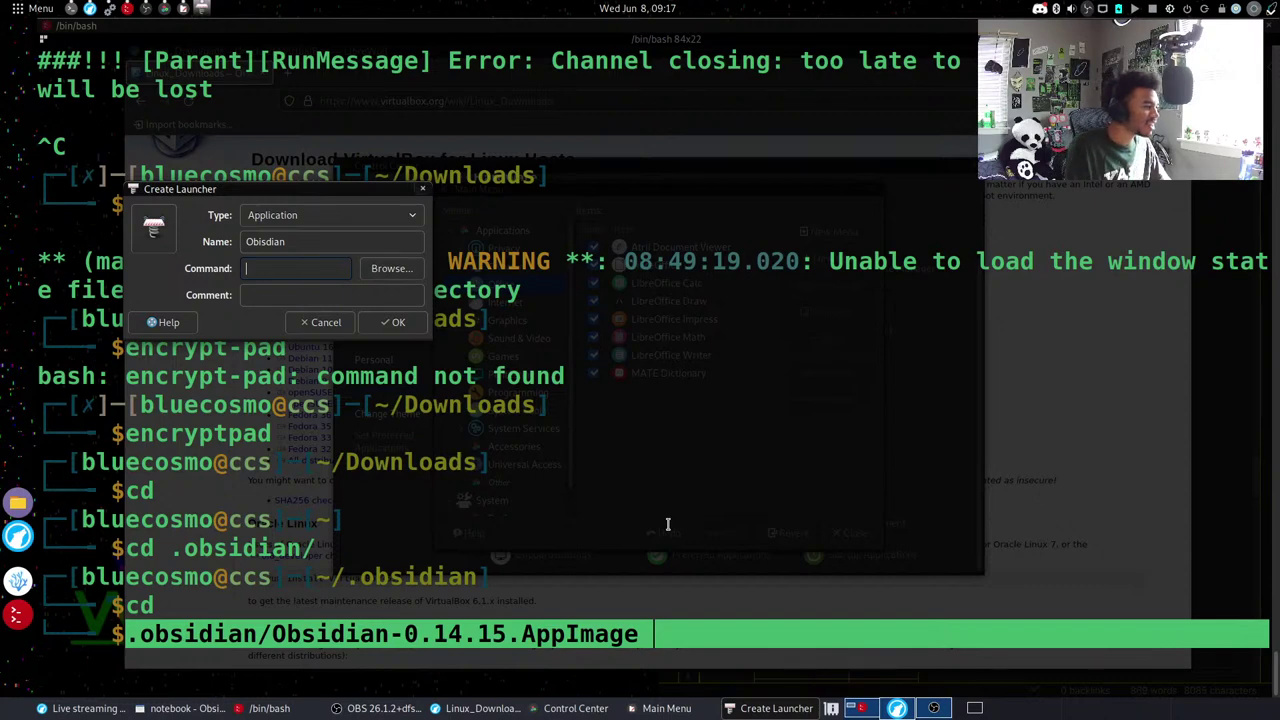
middle_click(320, 262)
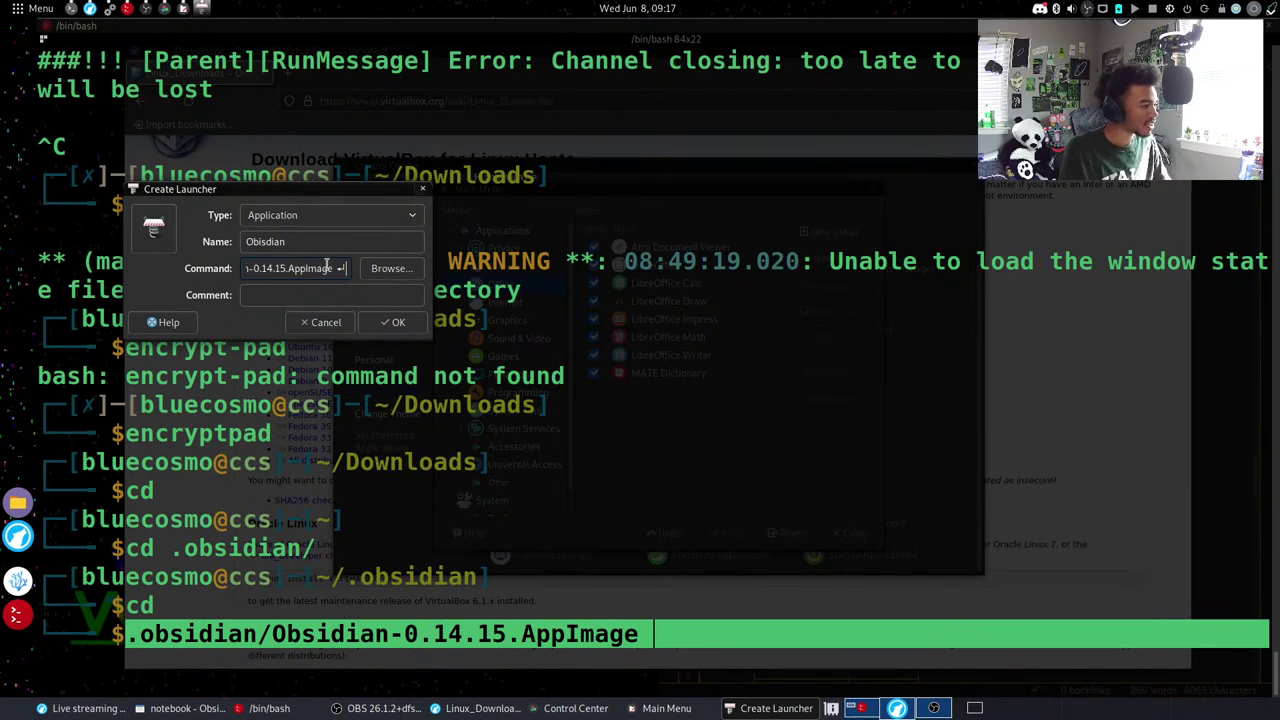
click(373, 293)
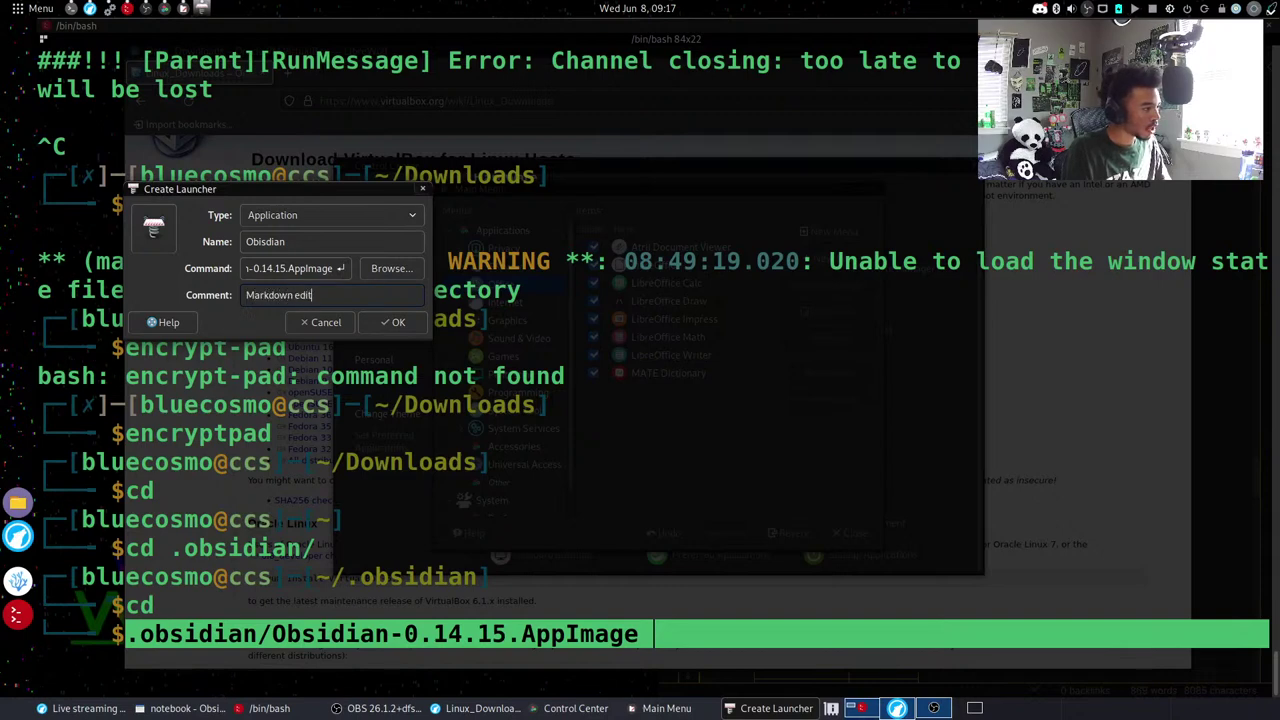
Set the new launcher's icon to the Obsidian image in the home directory's .obsidian folder and save the launcher.
click(153, 228)
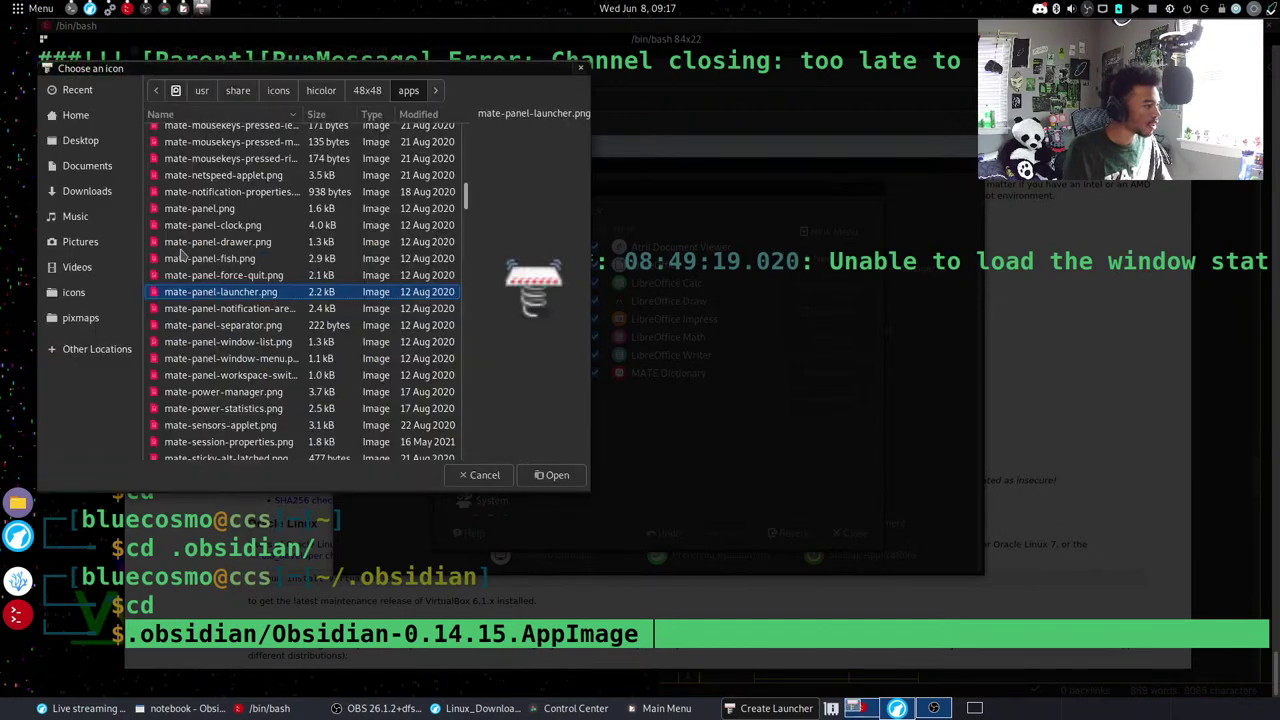
click(76, 115)
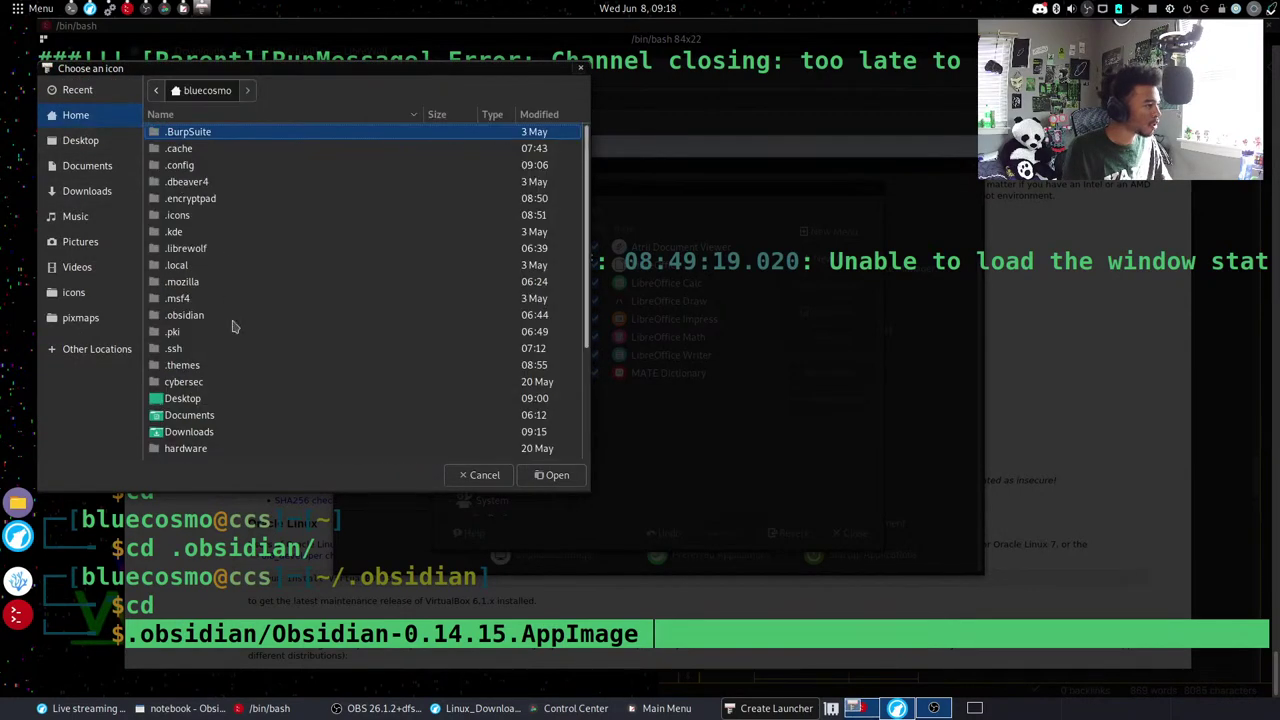
scroll(215, 360, down, 5)
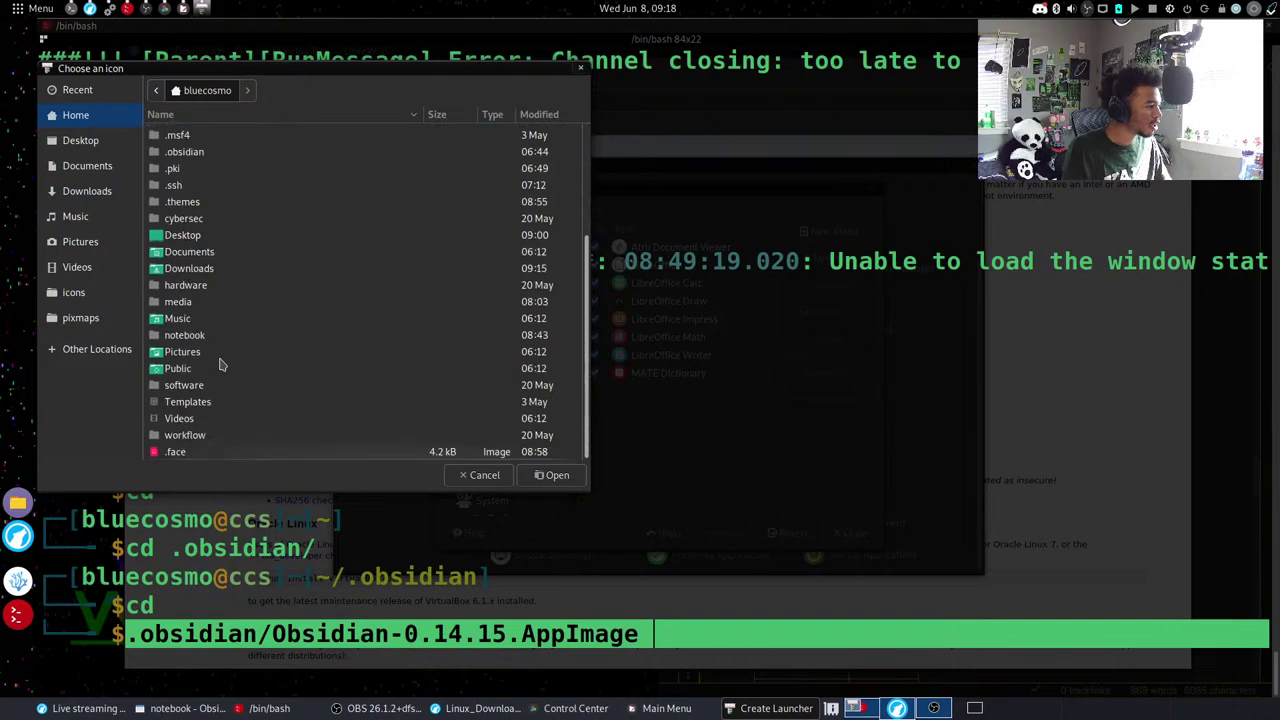
scroll(205, 390, up, 5)
double_click(205, 315)
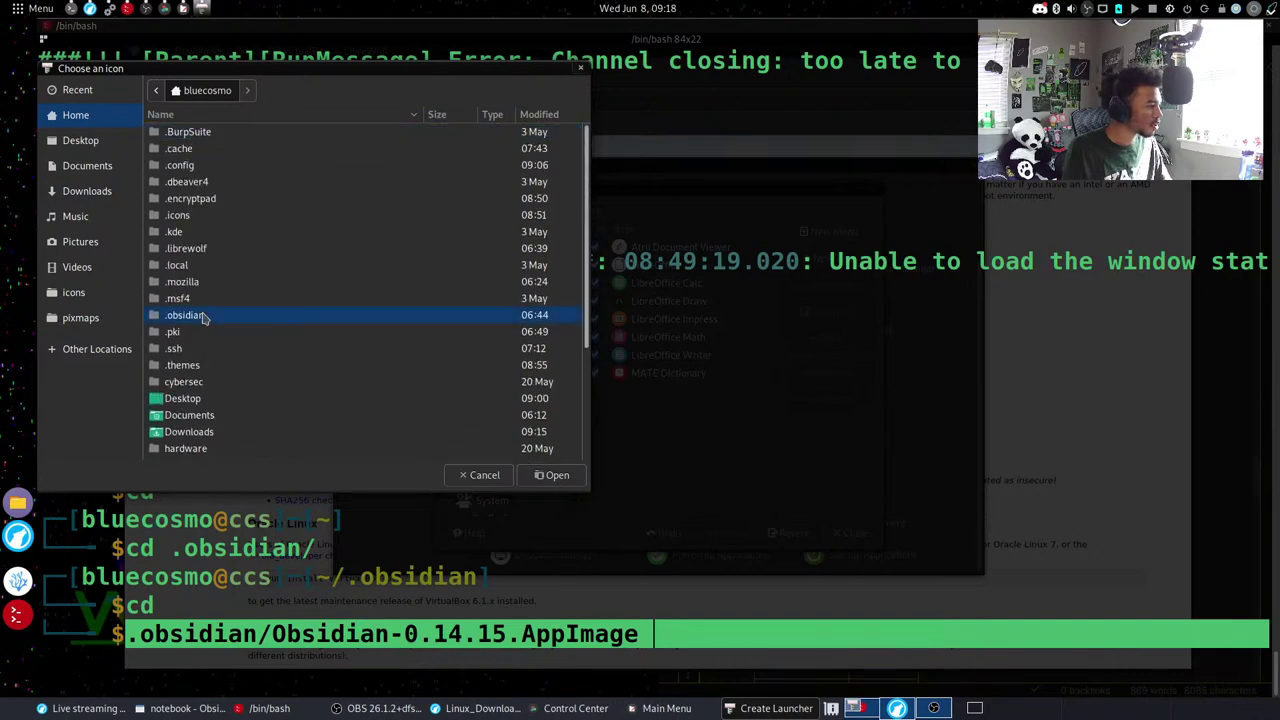
double_click(198, 133)
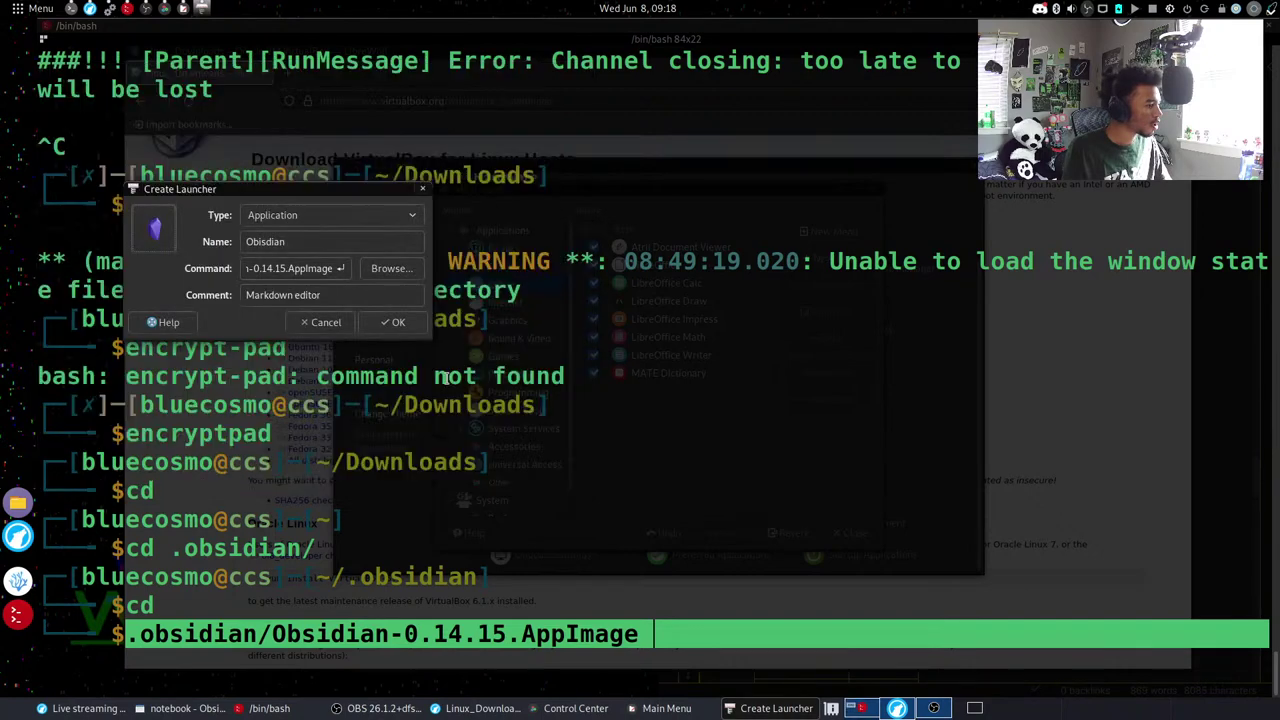
click(378, 323)
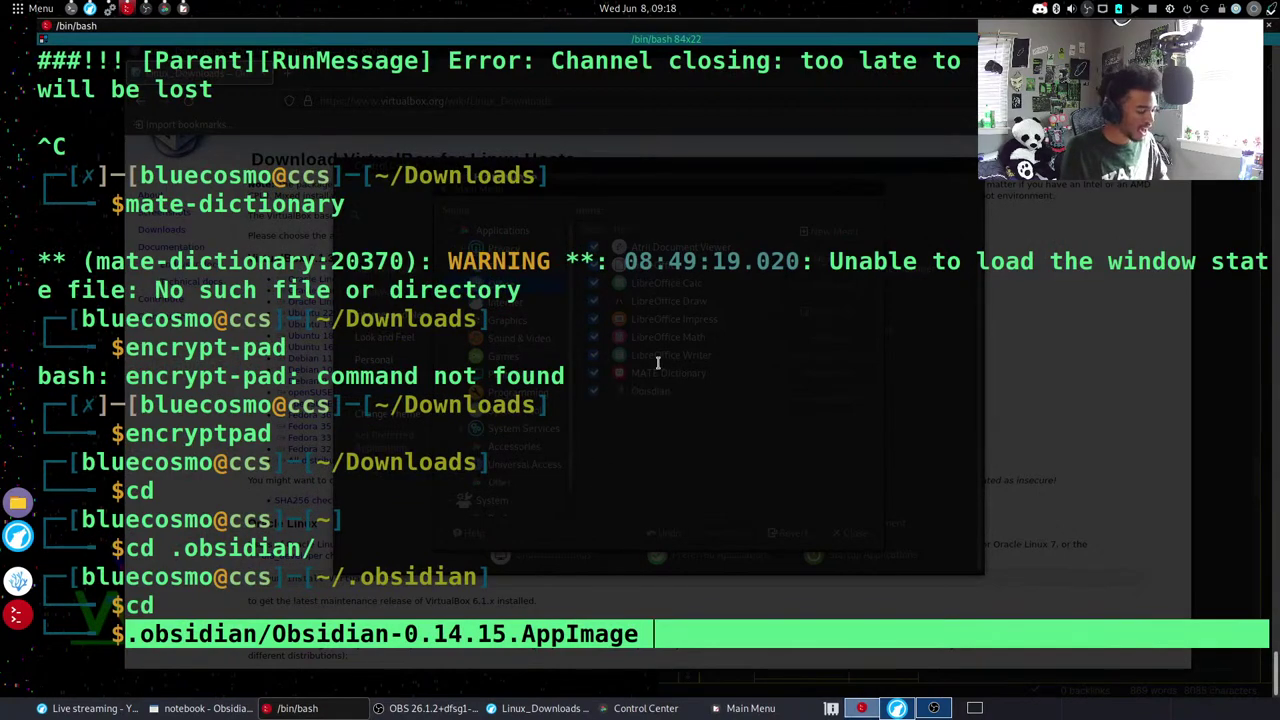
Close the Main Menu editor and add the Obsidian entry from the Office menu to the side panel as a launcher.
key(alt+Tab)
key(alt+Tab)
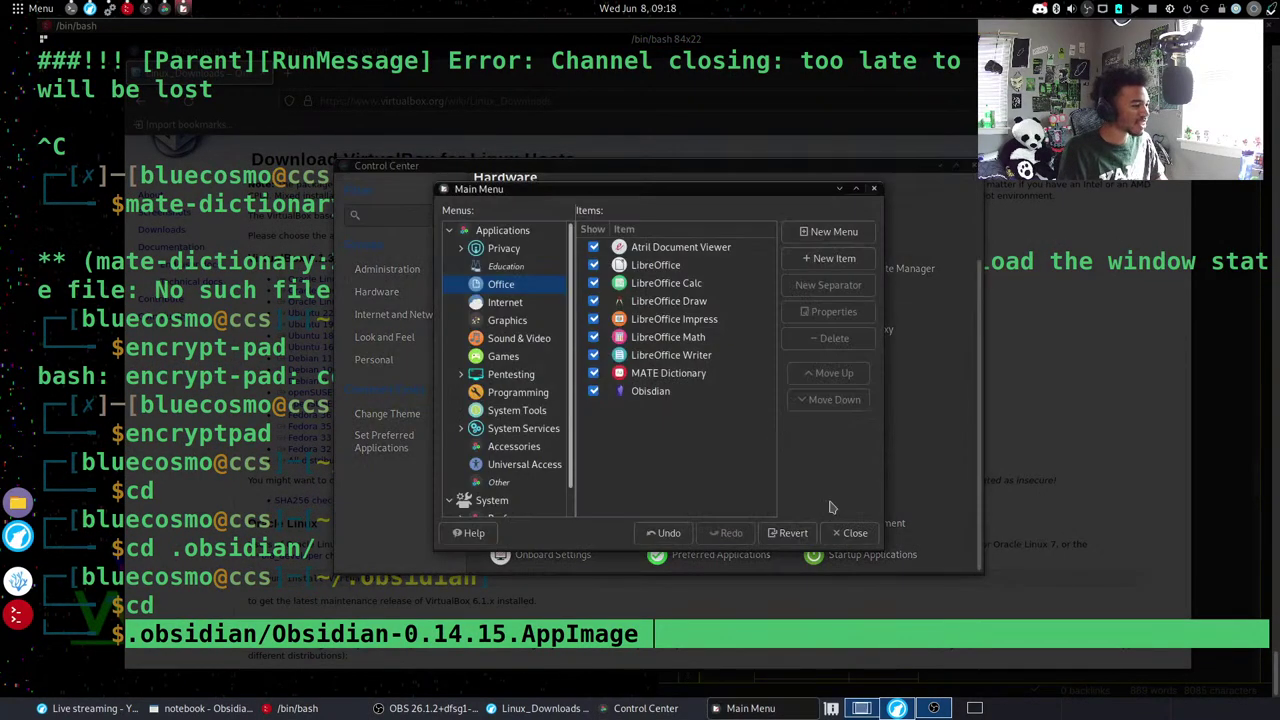
click(861, 540)
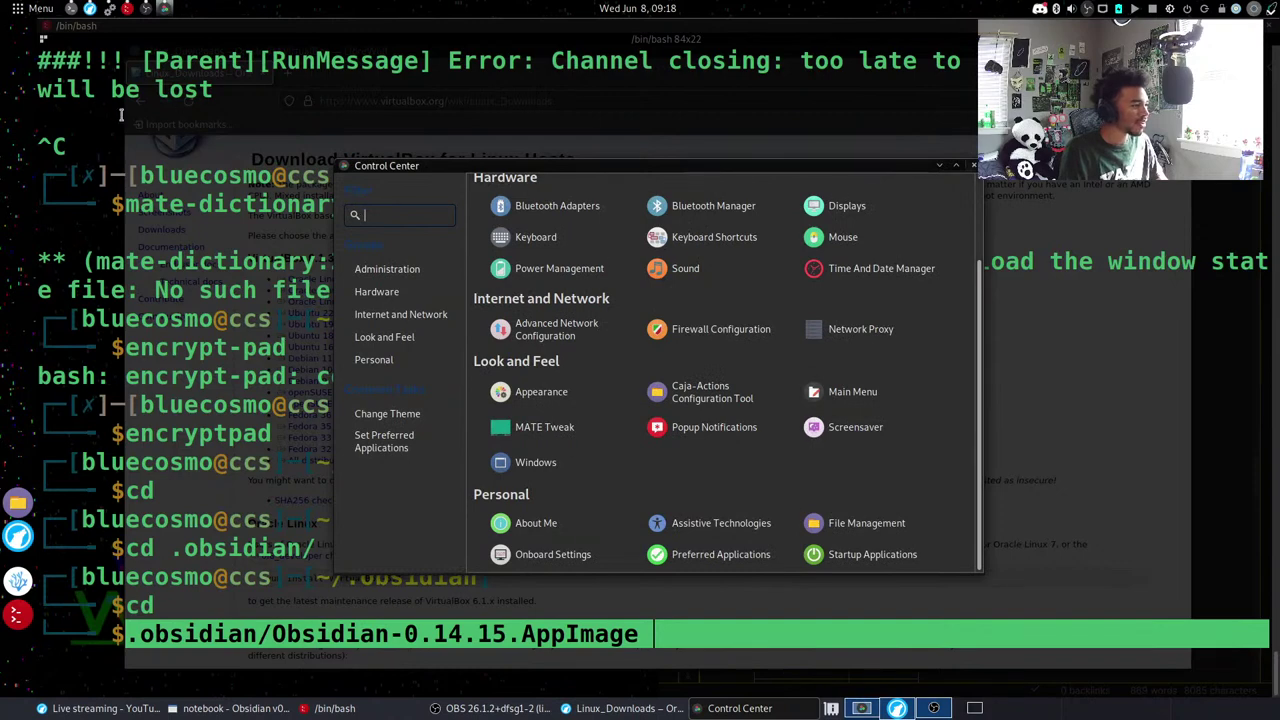
click(33, 12)
click(38, 211)
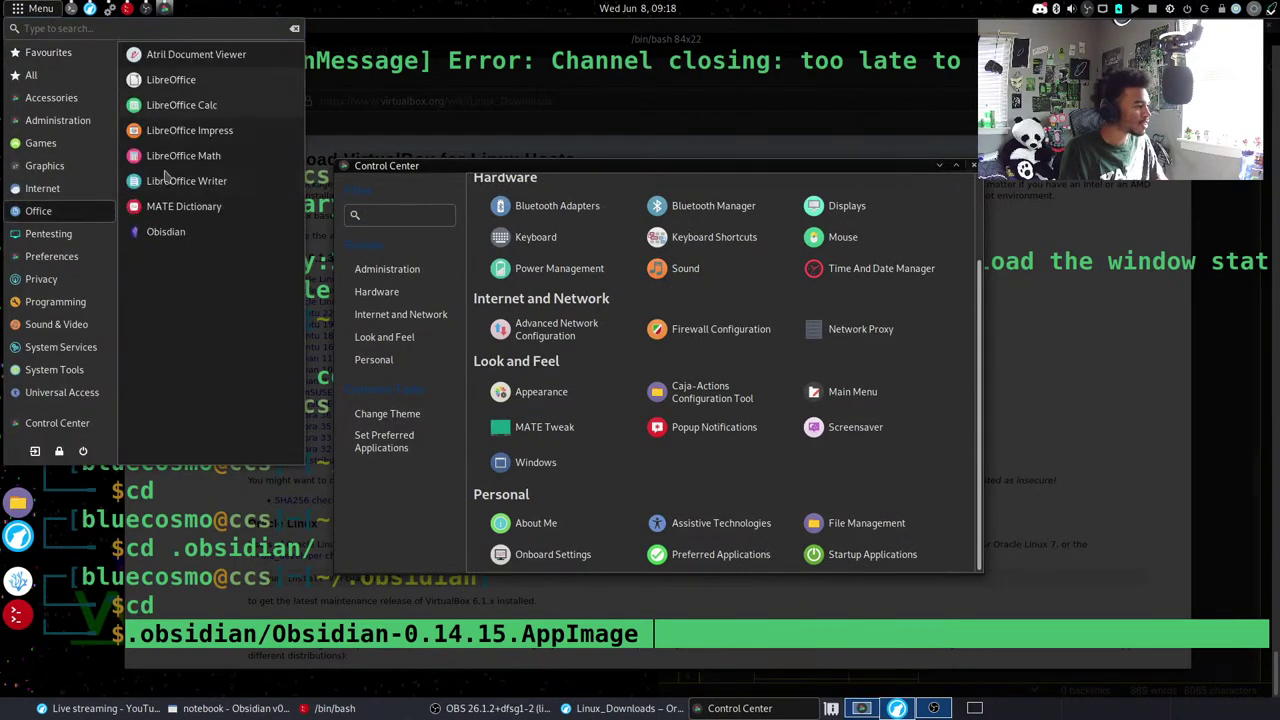
drag(160, 232, 20, 490)
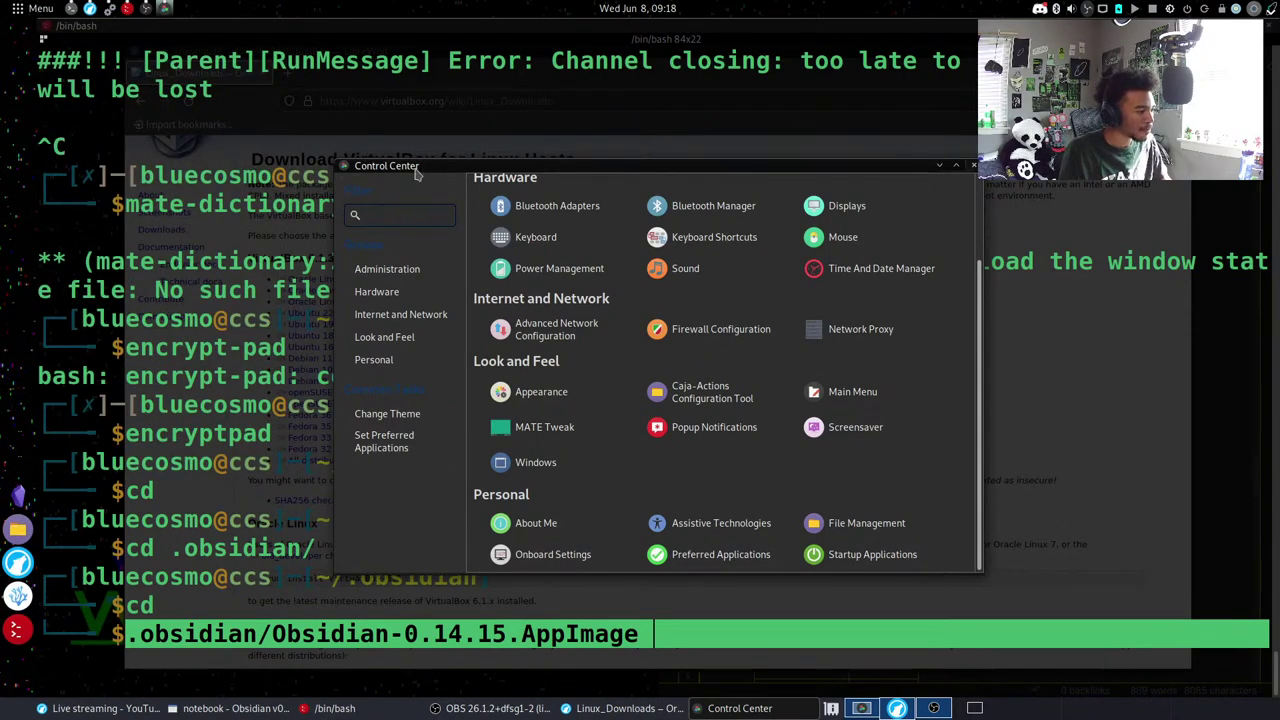
Return to the terminal, discard the pending AppImage command and change to the Downloads directory with downloads.
key(alt+Tab)
key(Tab)
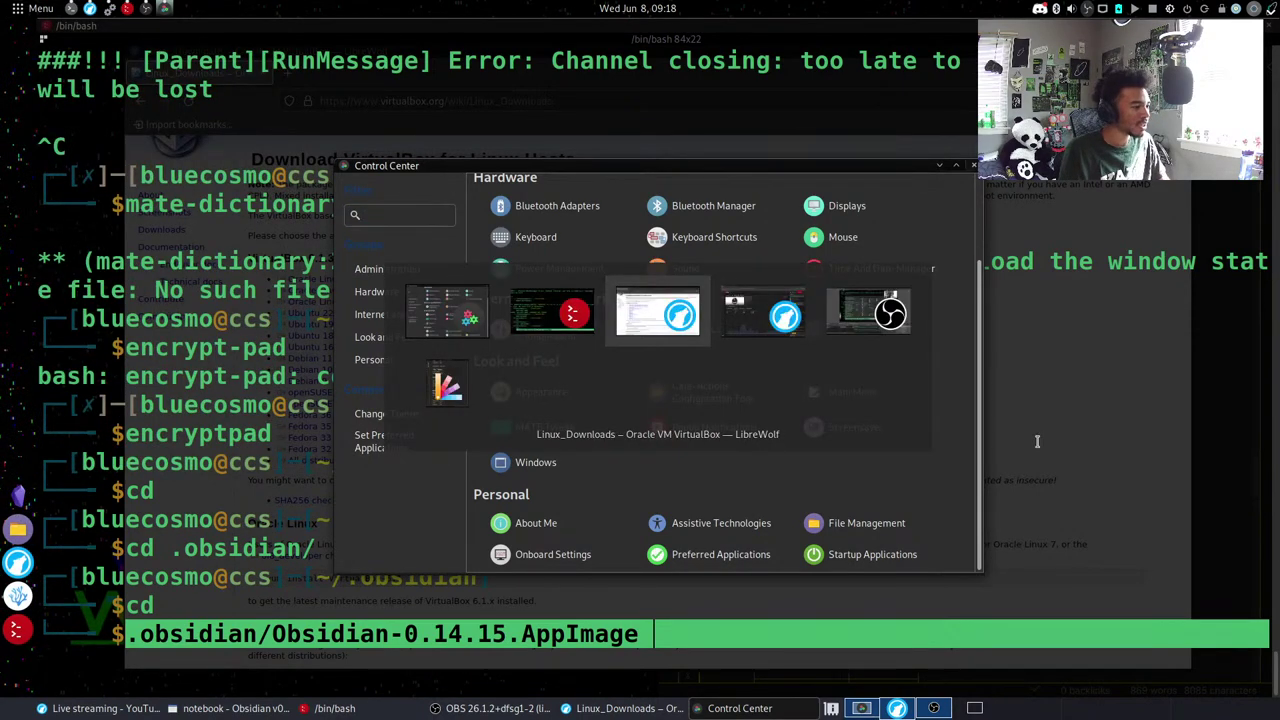
key(alt+shift+Tab)
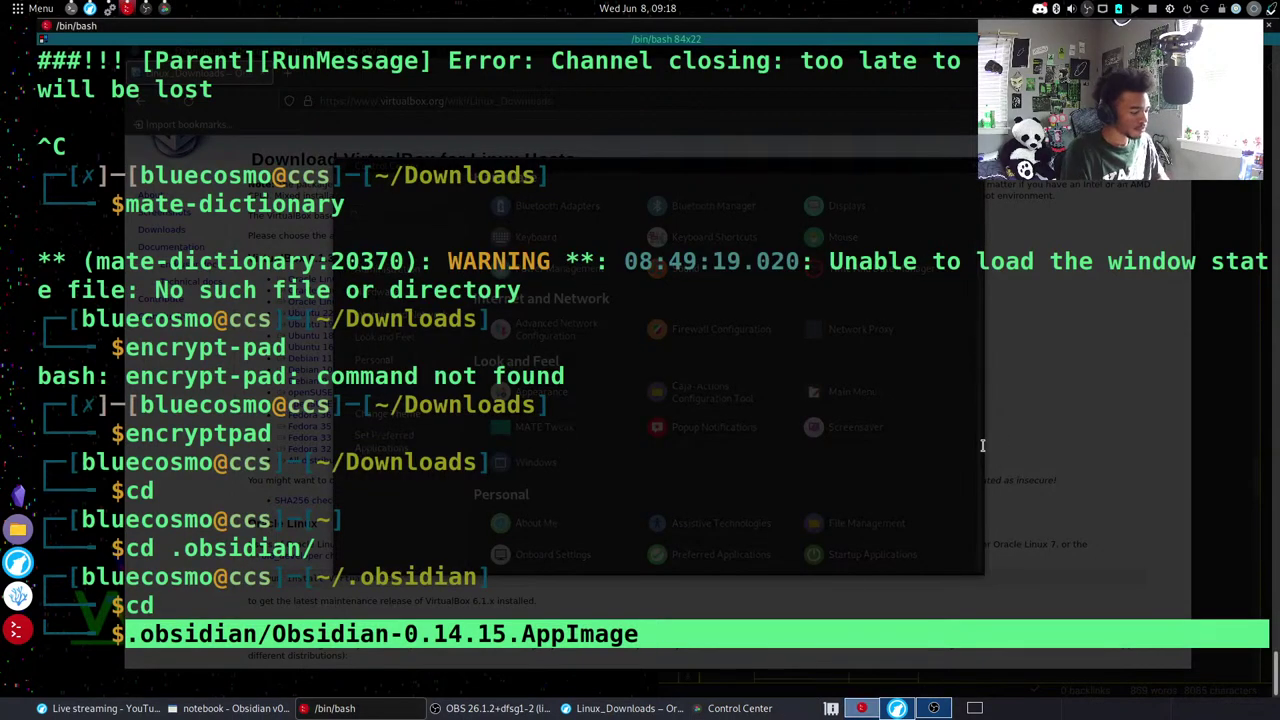
key(ctrl+c)
text(d)
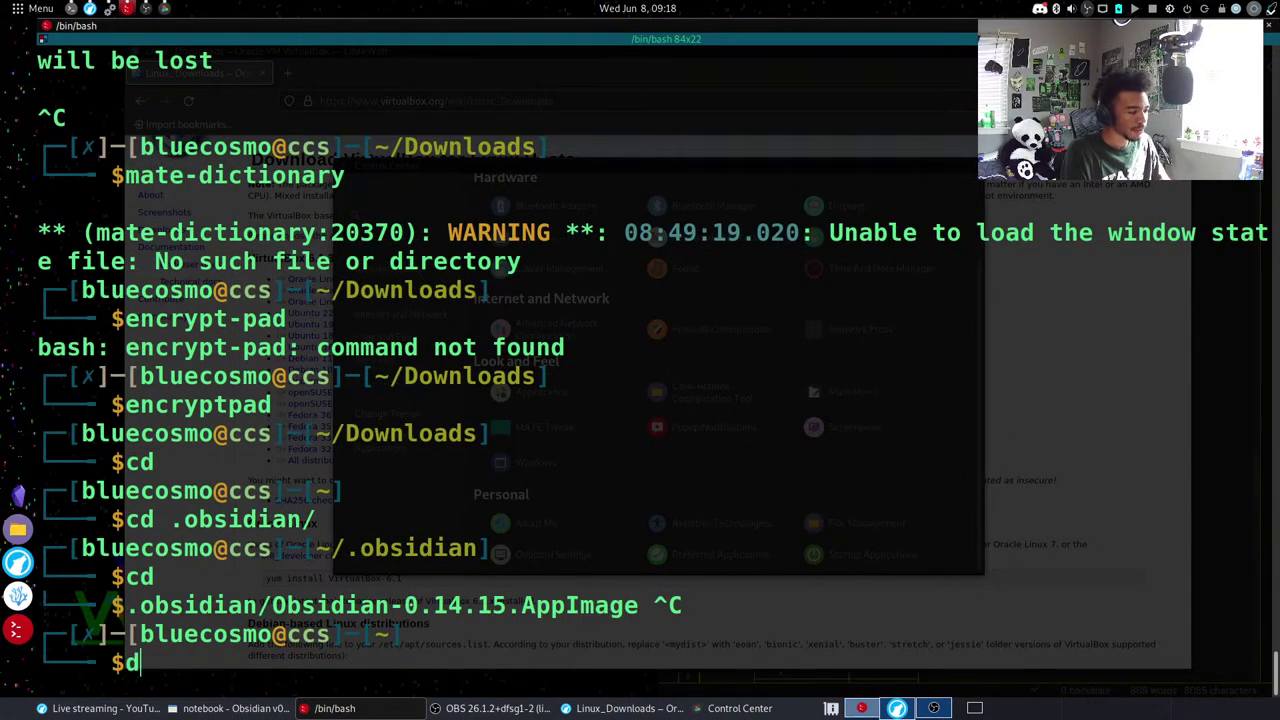
text(ownloads)
key(Return)
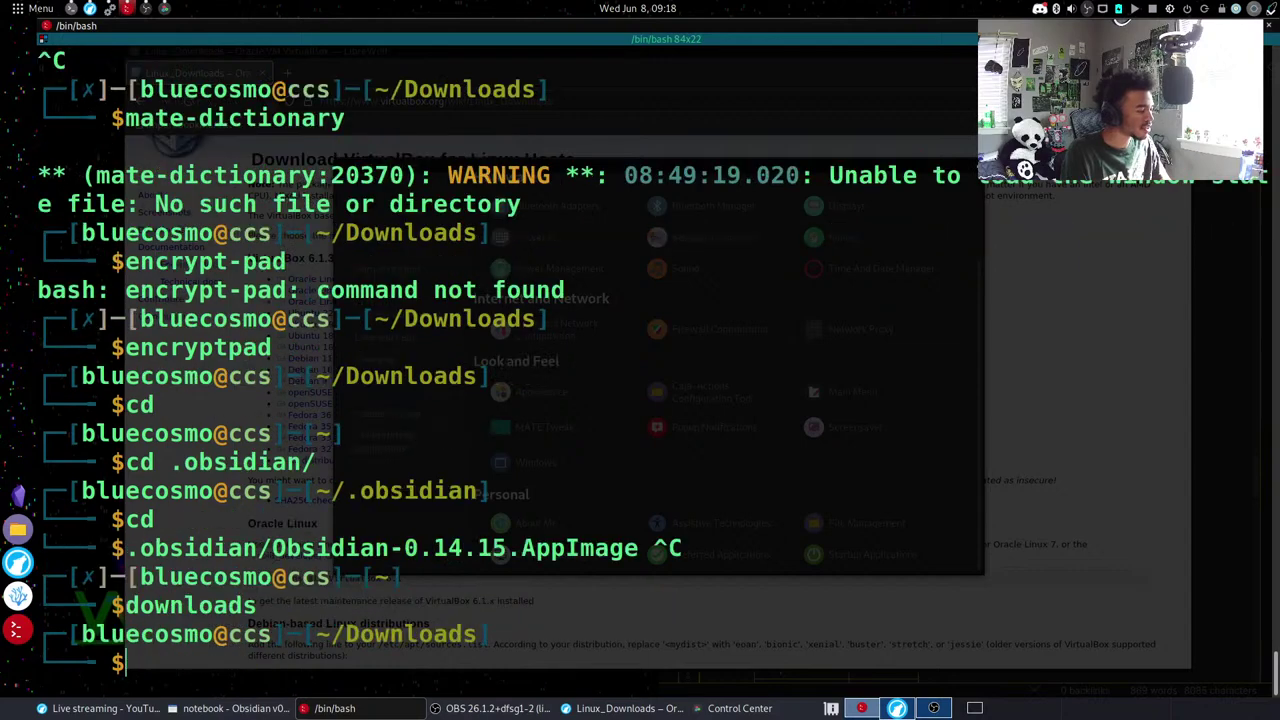
List the contents of the Downloads directory and open it in the Caja file manager.
text(ls)
key(Return)
text(ca)
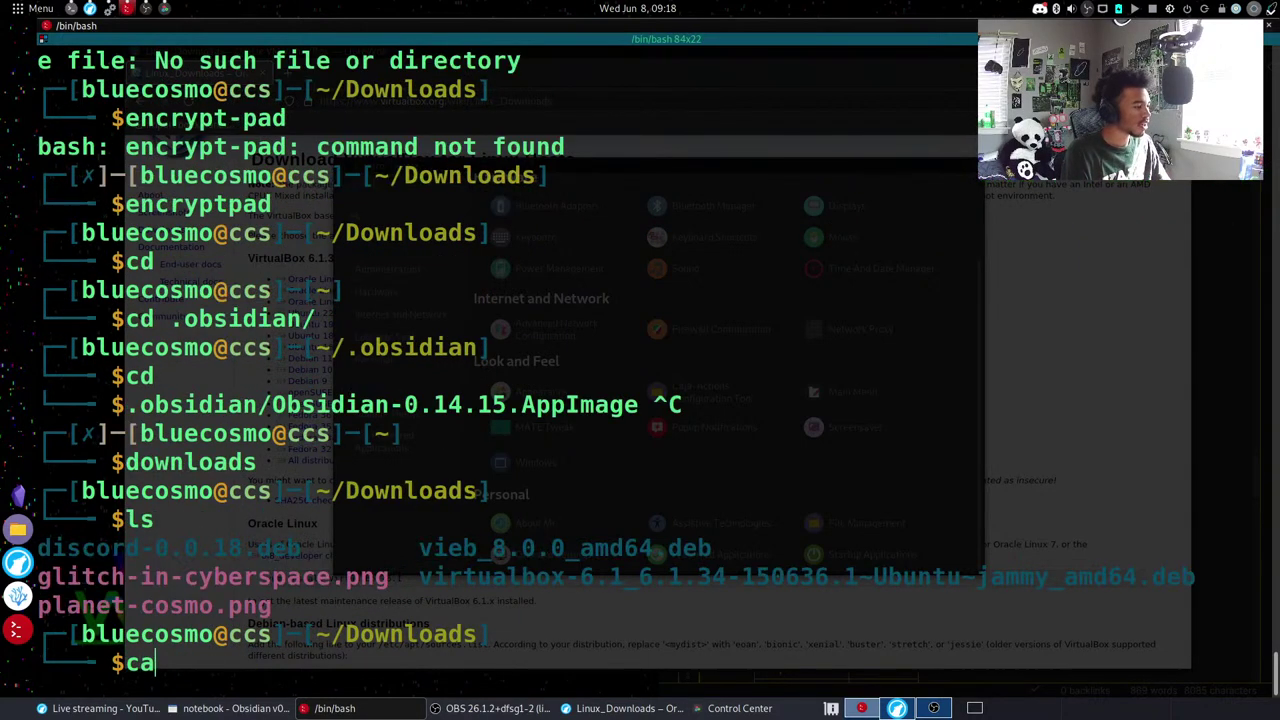
text(ja .)
key(Return)
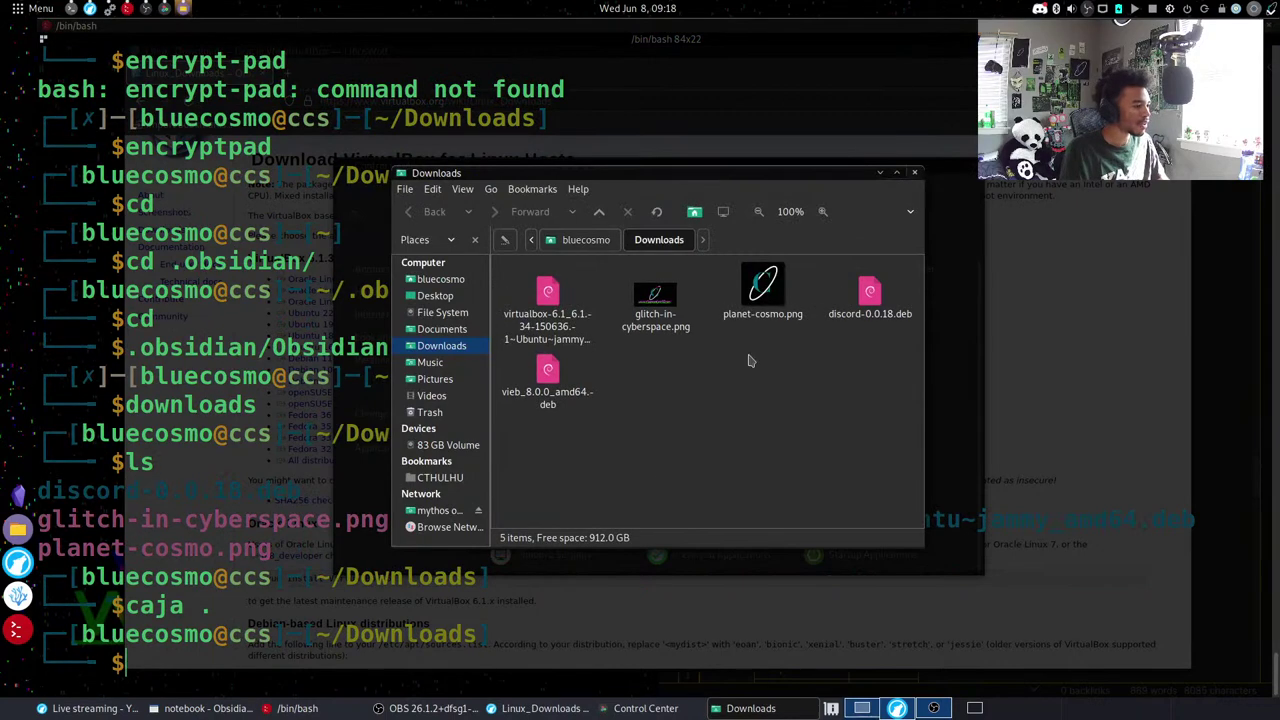
Open the Ubuntu jammy VirtualBox .deb in the package installer, inspect its description, details and included files, and close it.
double_click(561, 311)
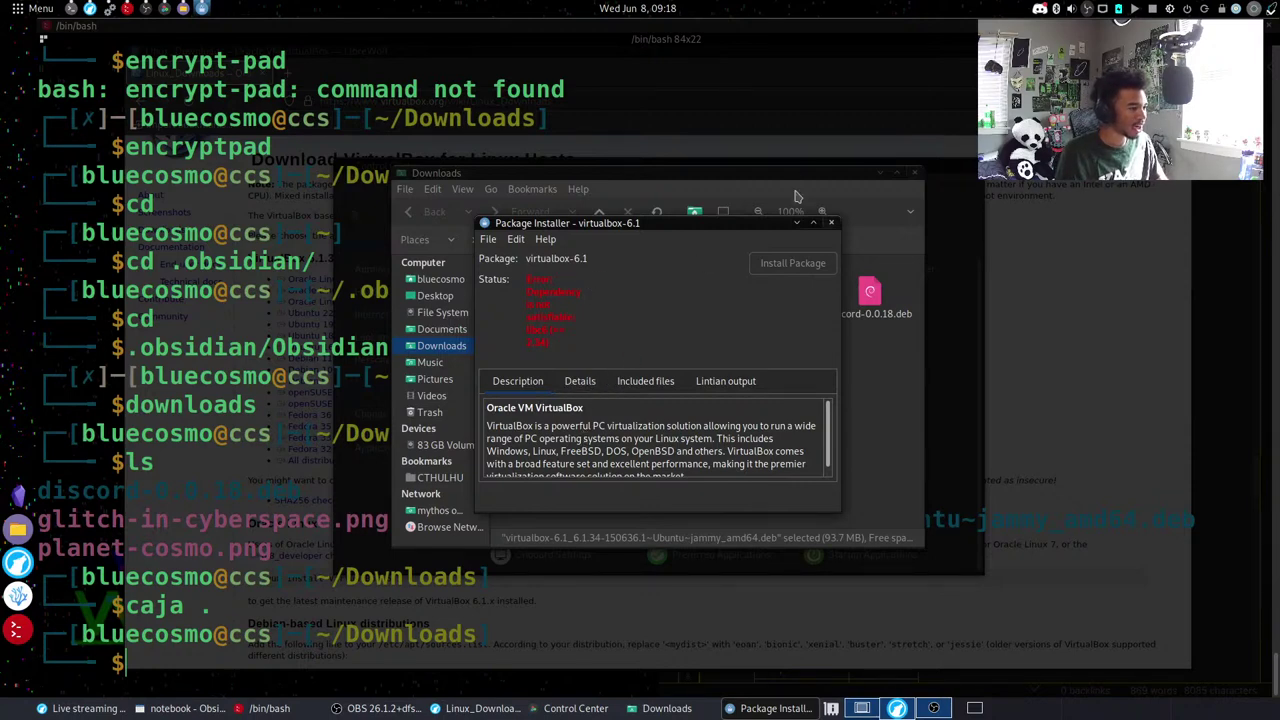
click(813, 222)
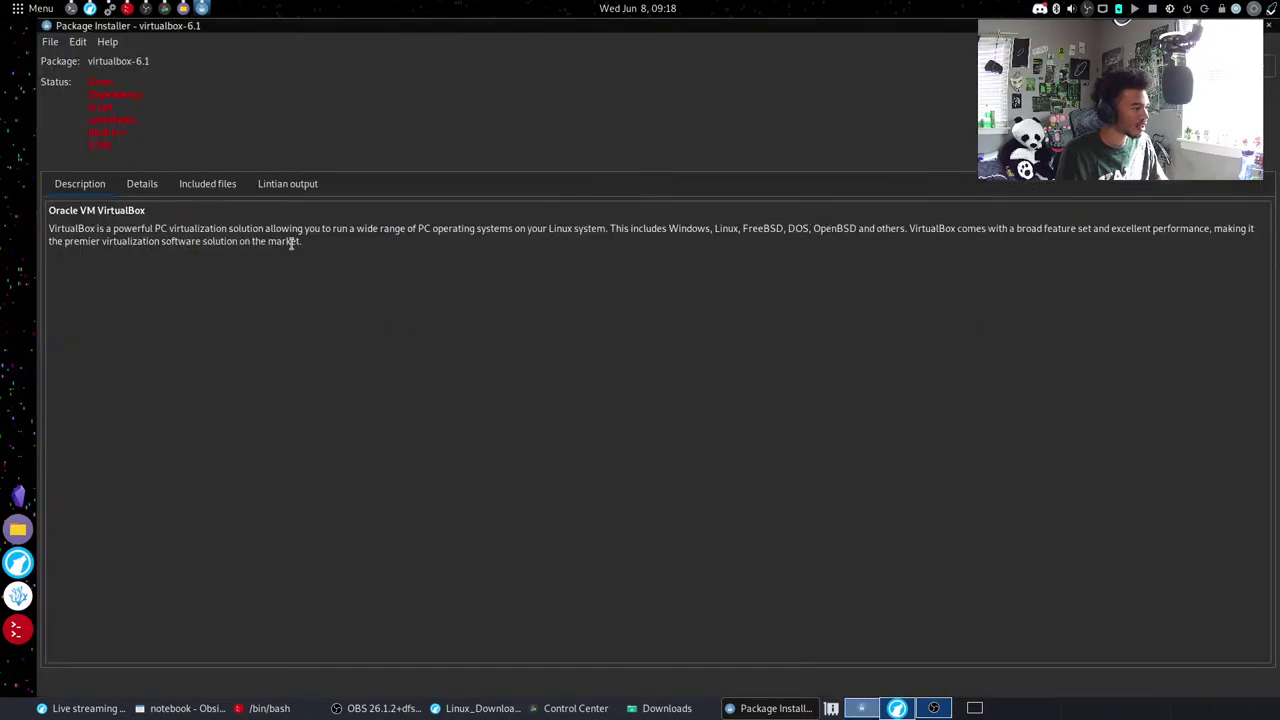
click(142, 184)
click(207, 187)
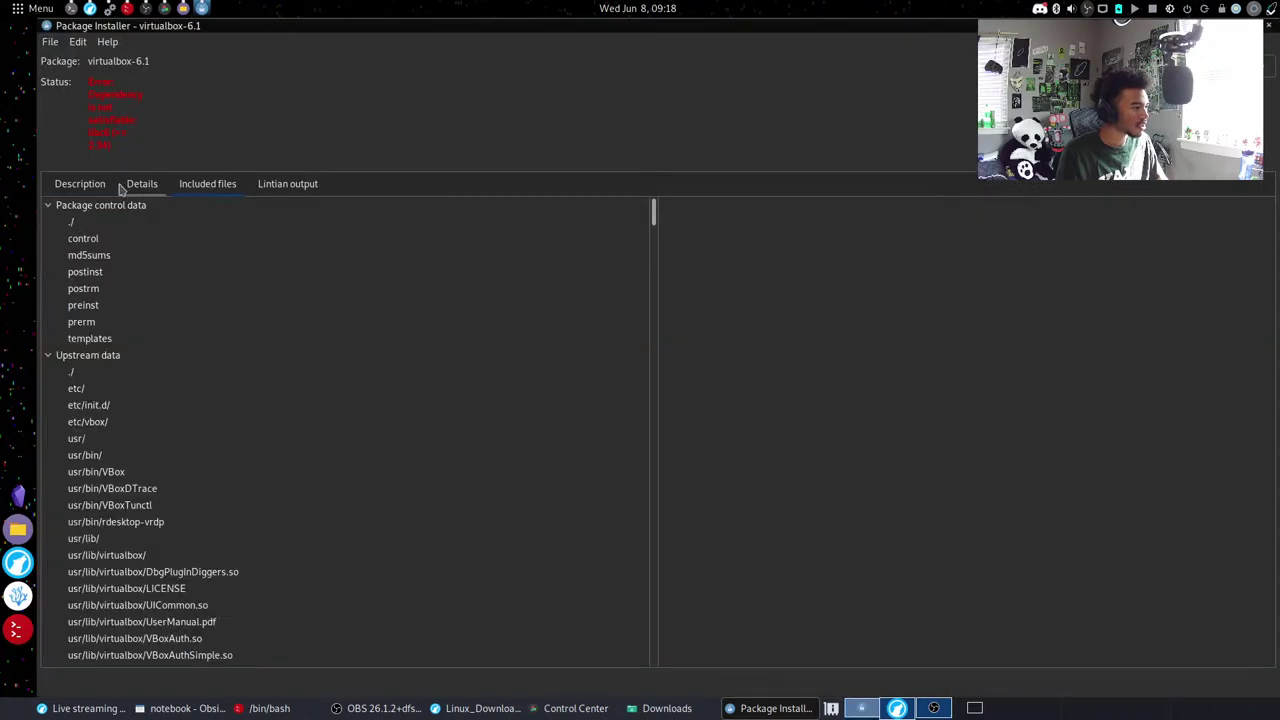
click(102, 185)
click(1268, 26)
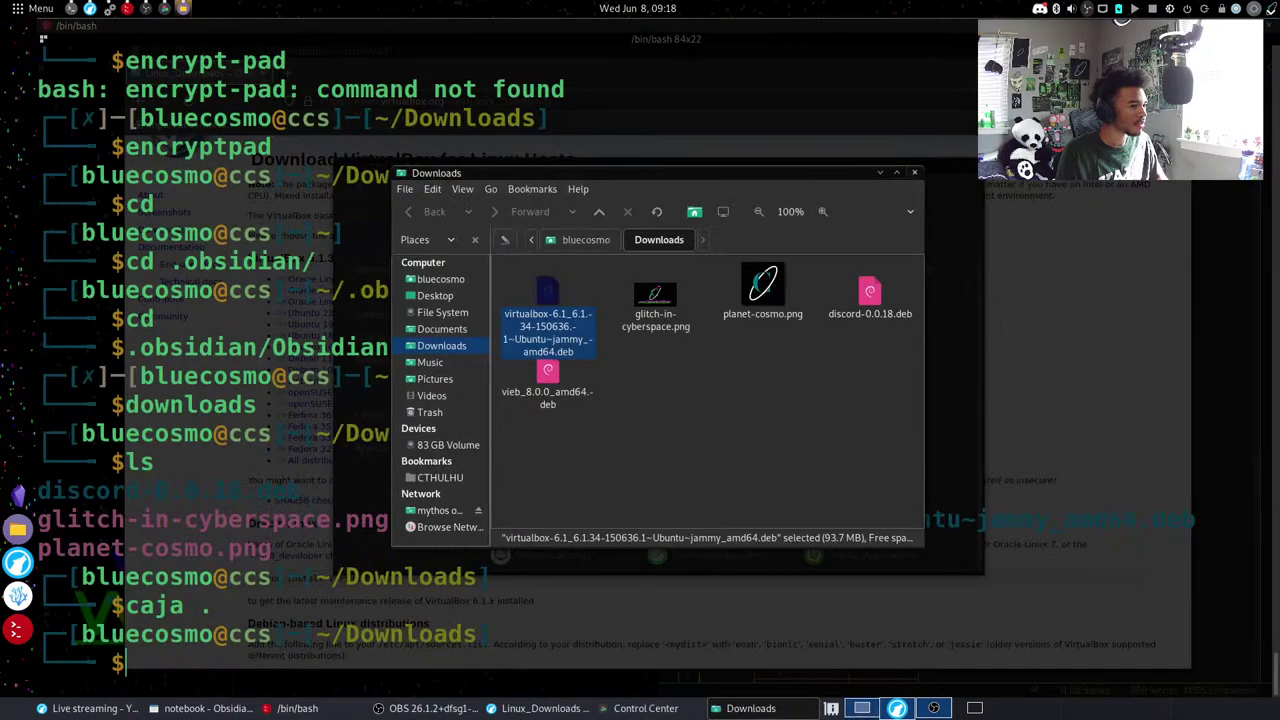
Switch to the VirtualBox Linux downloads page and examine the distribution packages and Debian-based installation instructions at a larger text size.
key(alt+Tab)
key(Tab)
key(Tab)
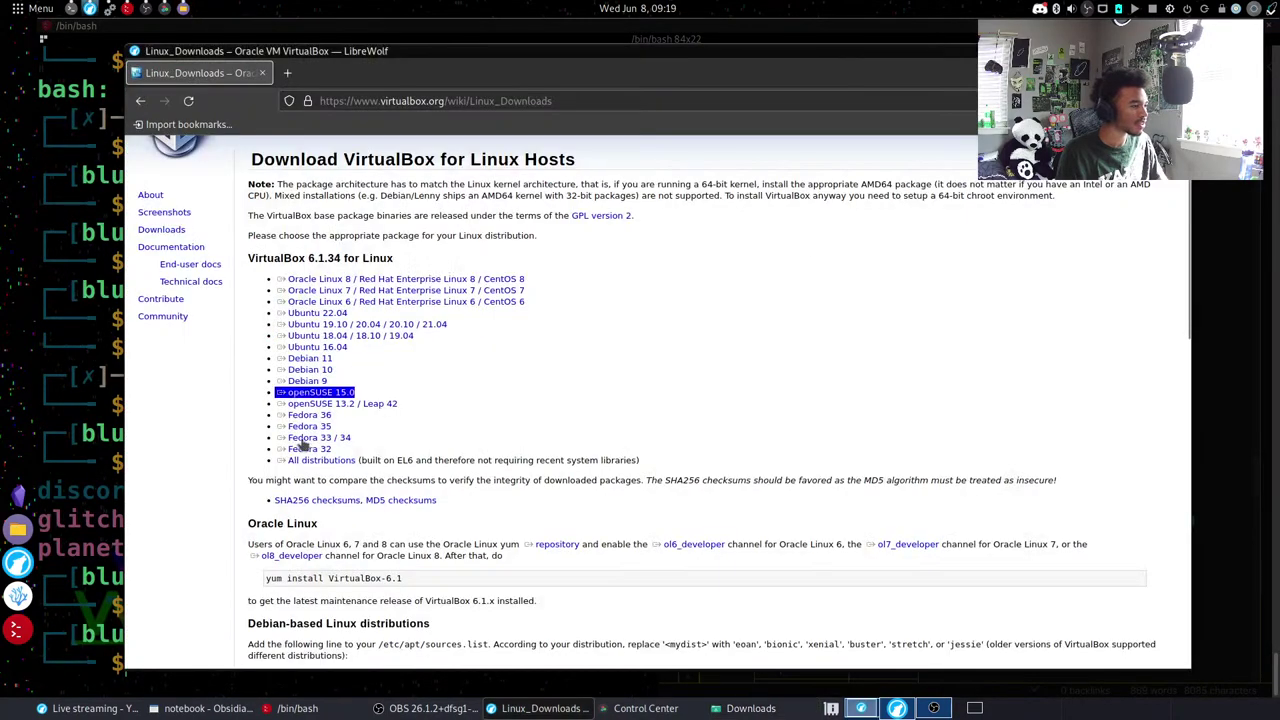
key(ctrl+plus)
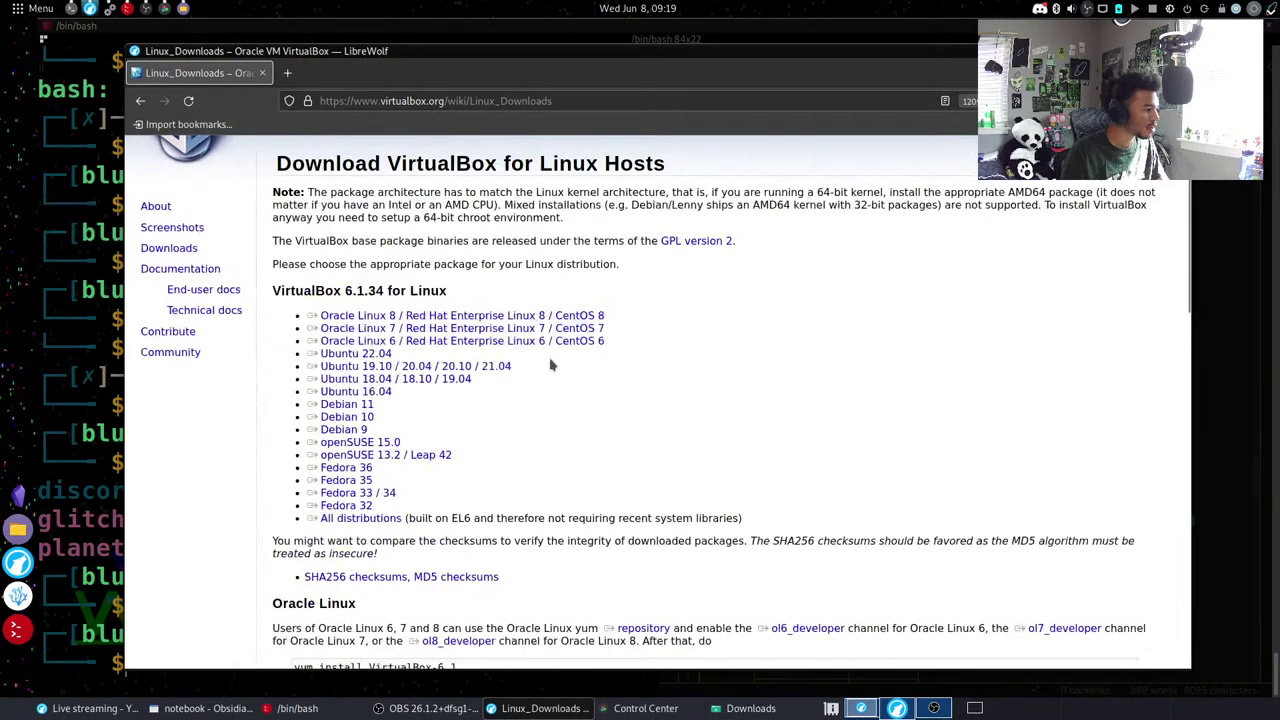
scroll(551, 363, down, 4)
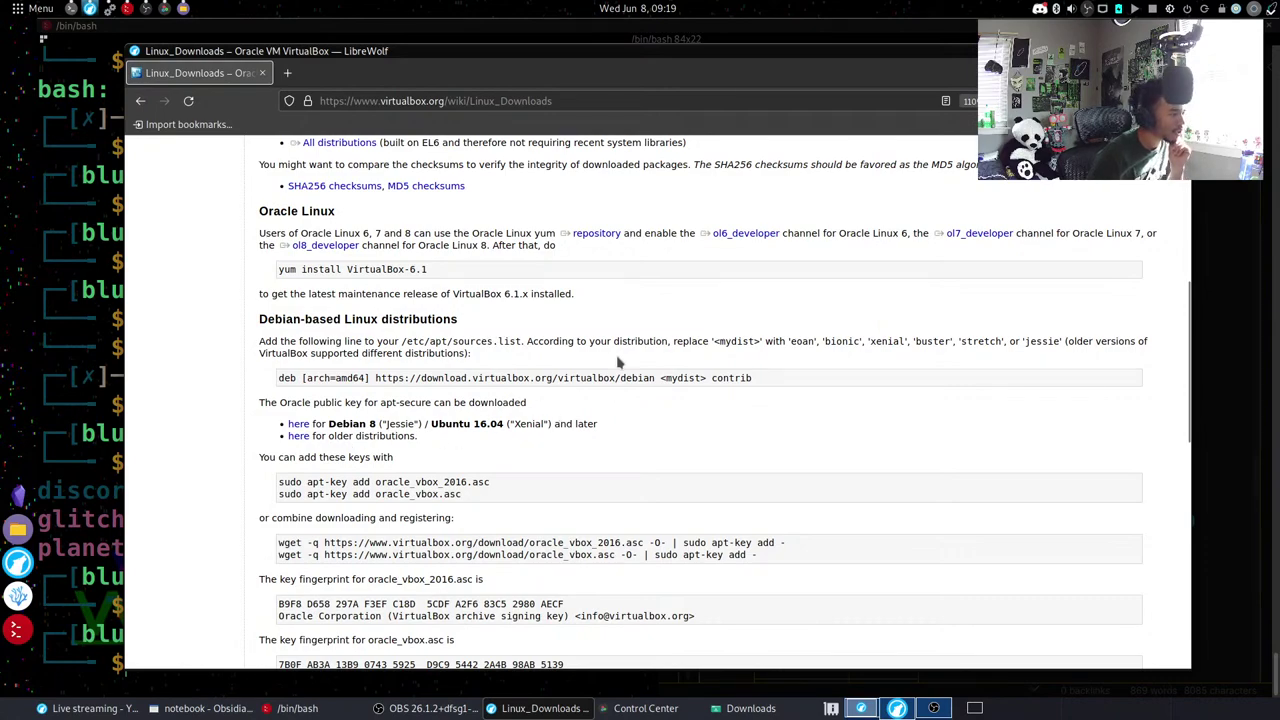
scroll(621, 364, down, 6)
scroll(632, 360, up, 6)
scroll(629, 350, up, 5)
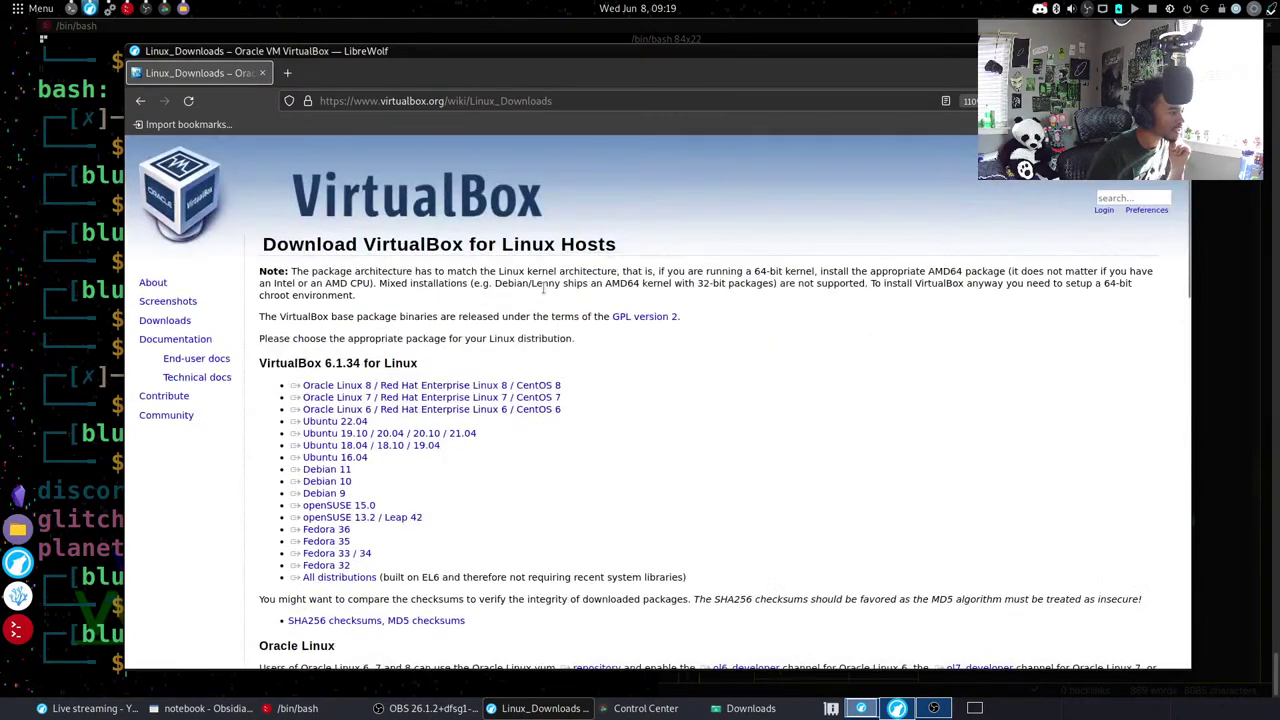
scroll(545, 298, down, 3)
scroll(545, 300, up, 2)
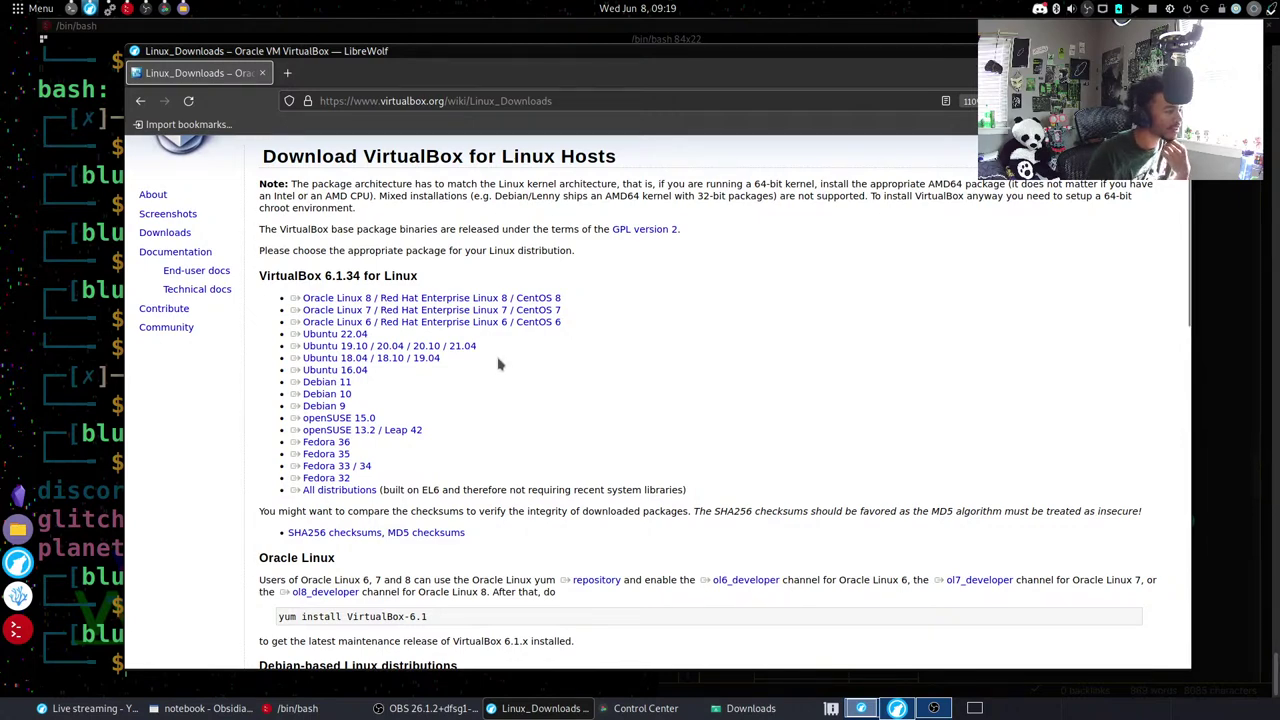
mouse_move(474, 350)
mouse_down()
mouse_move(355, 342)
mouse_move(360, 322)
mouse_move(378, 364)
mouse_move(471, 362)
mouse_up()
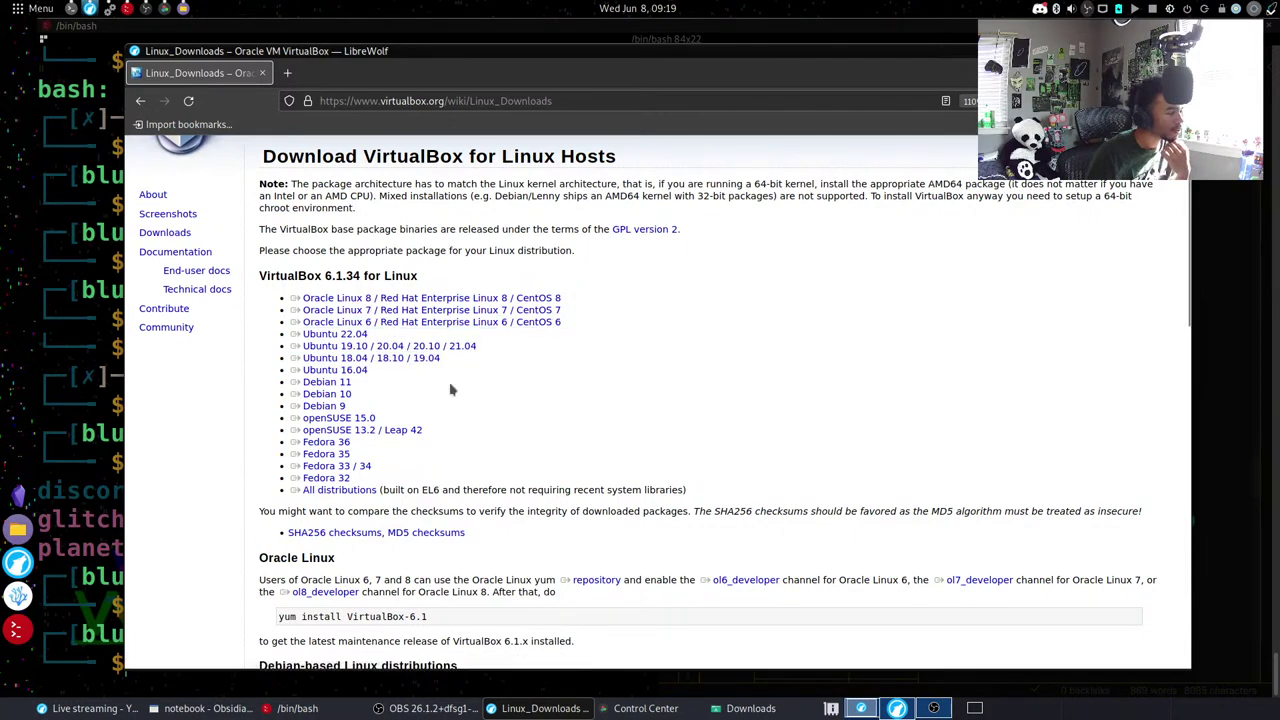
scroll(451, 390, down, 2)
scroll(430, 385, up, 2)
Download the Debian 11 VirtualBox 6.1.34 package into the Downloads folder under its suggested file name.
drag(373, 381, 345, 384)
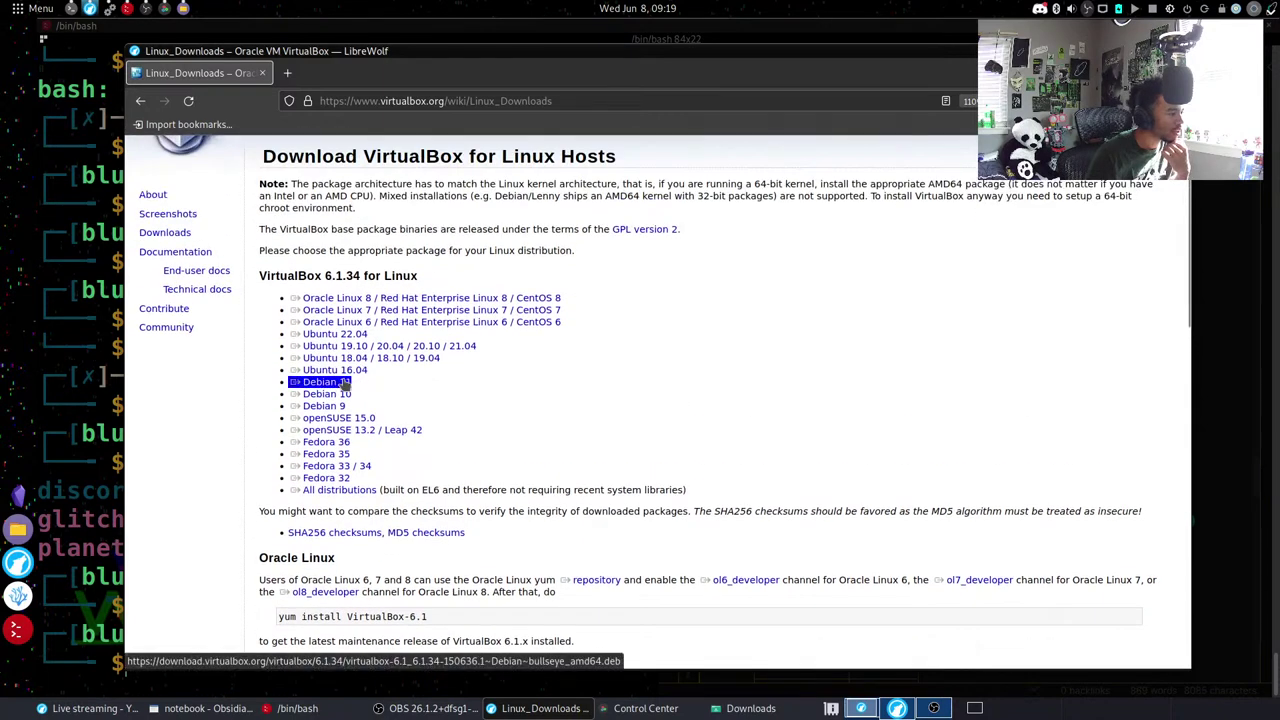
click(345, 383)
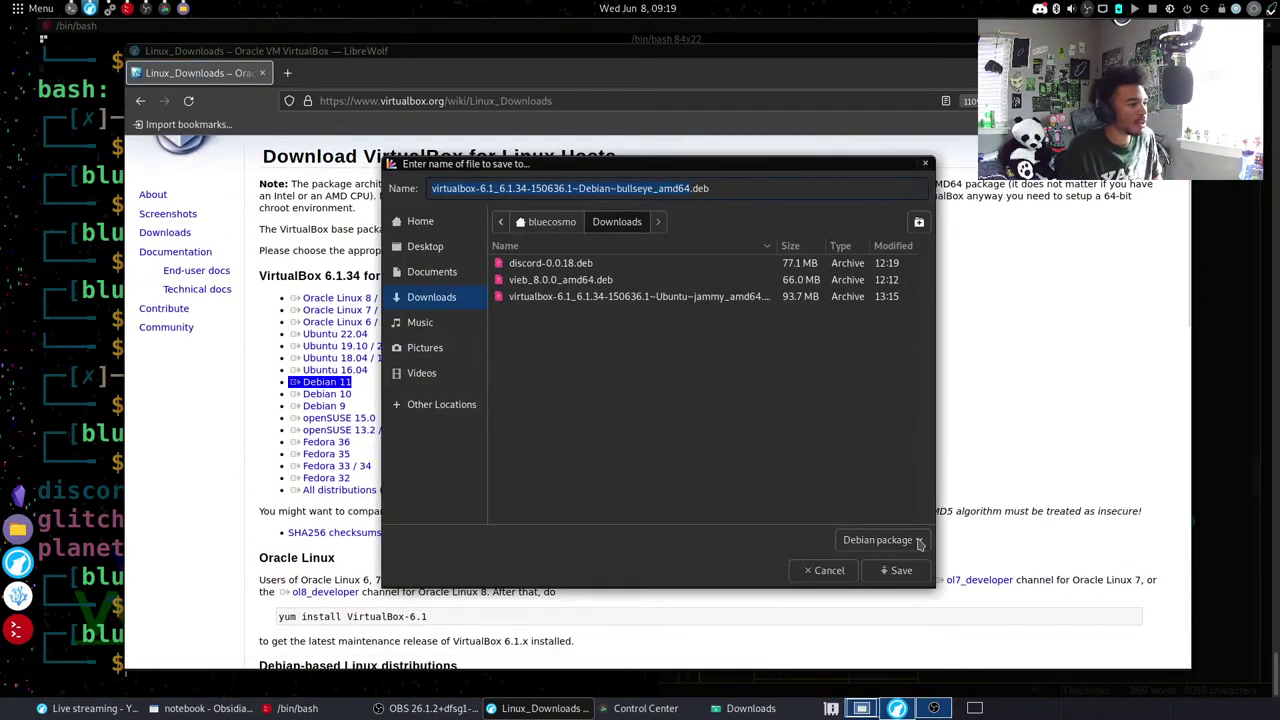
click(905, 572)
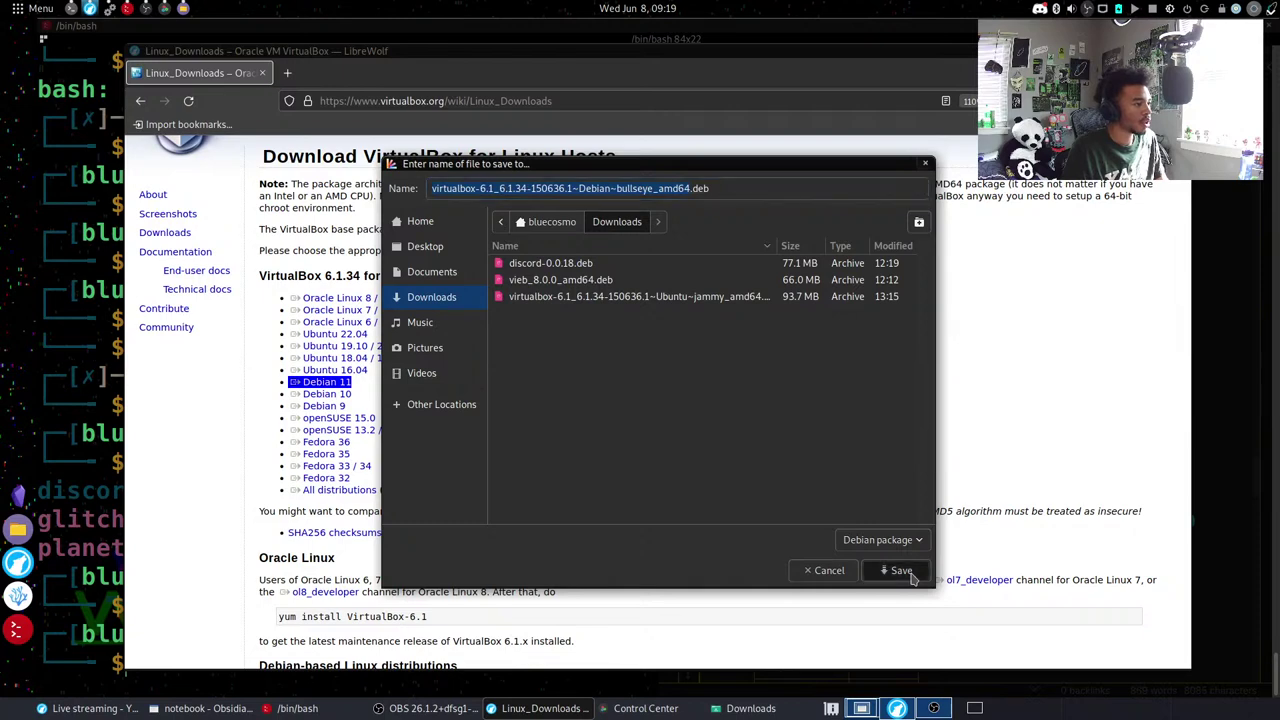
Return to the Downloads folder window and open the Debian bullseye VirtualBox .deb in the package installer.
key(alt+Tab)
key(alt+Tab)
key(alt+Tab)
key(alt+Tab)
key(alt+Tab)
key(alt+Tab)
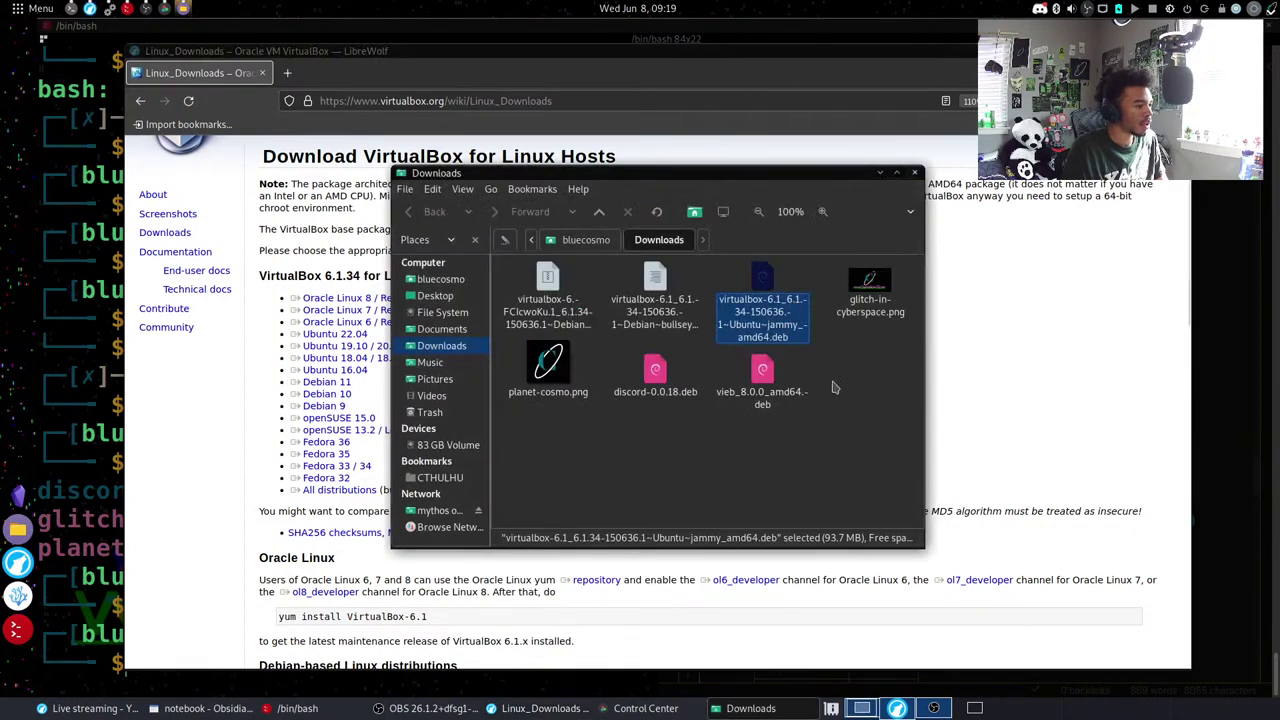
click(786, 432)
click(537, 300)
double_click(537, 300)
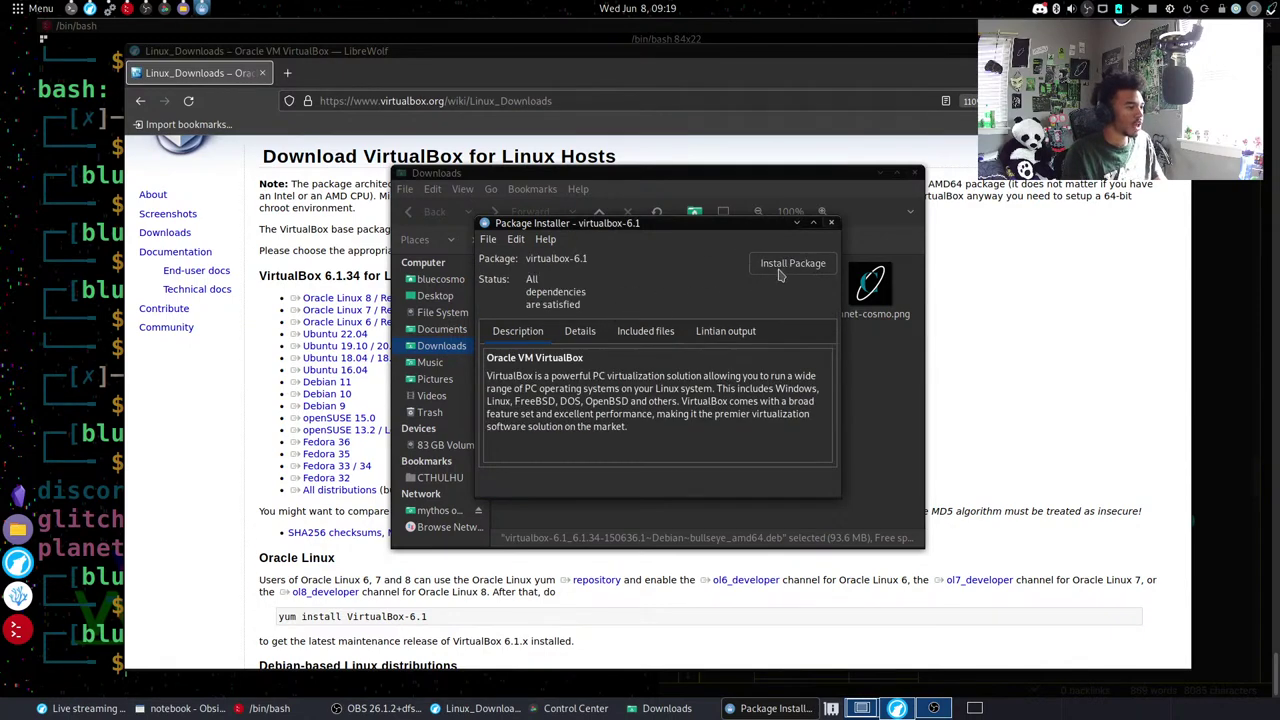
Install the virtualbox-6.1 package using the account password, set its progress dialog to close automatically, and close the VirtualBox download page.
click(782, 266)
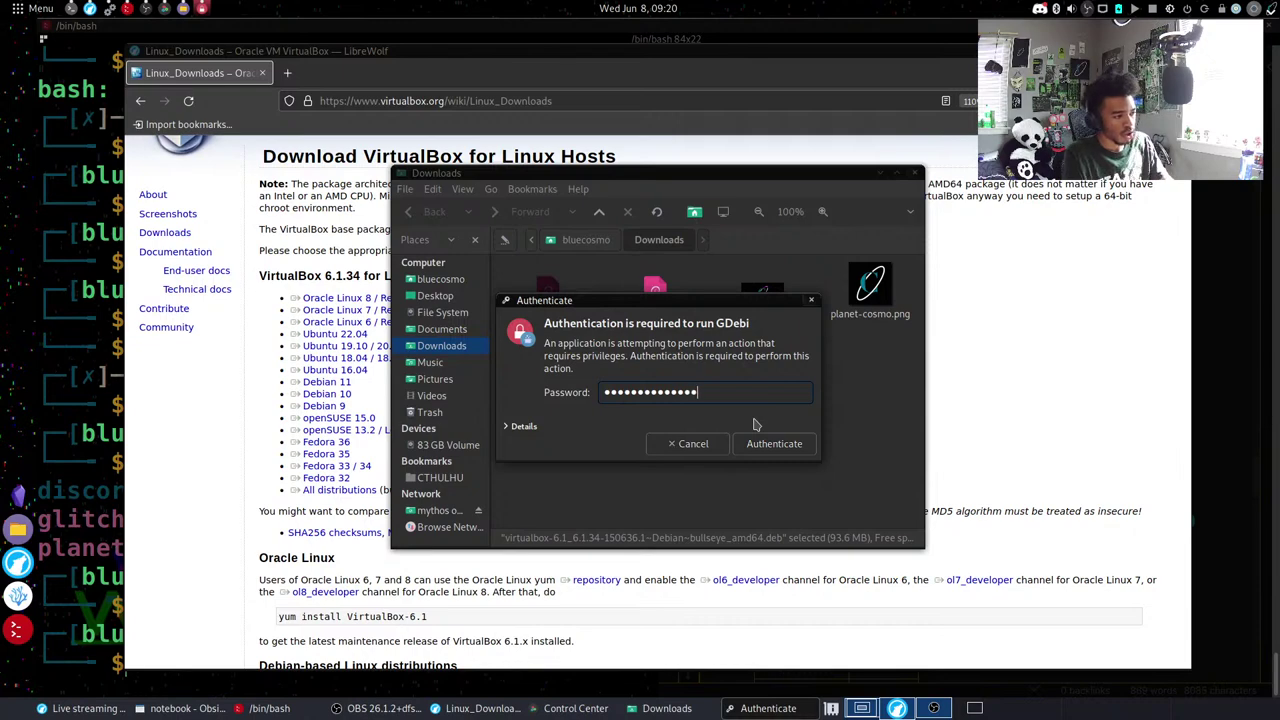
key(Return)
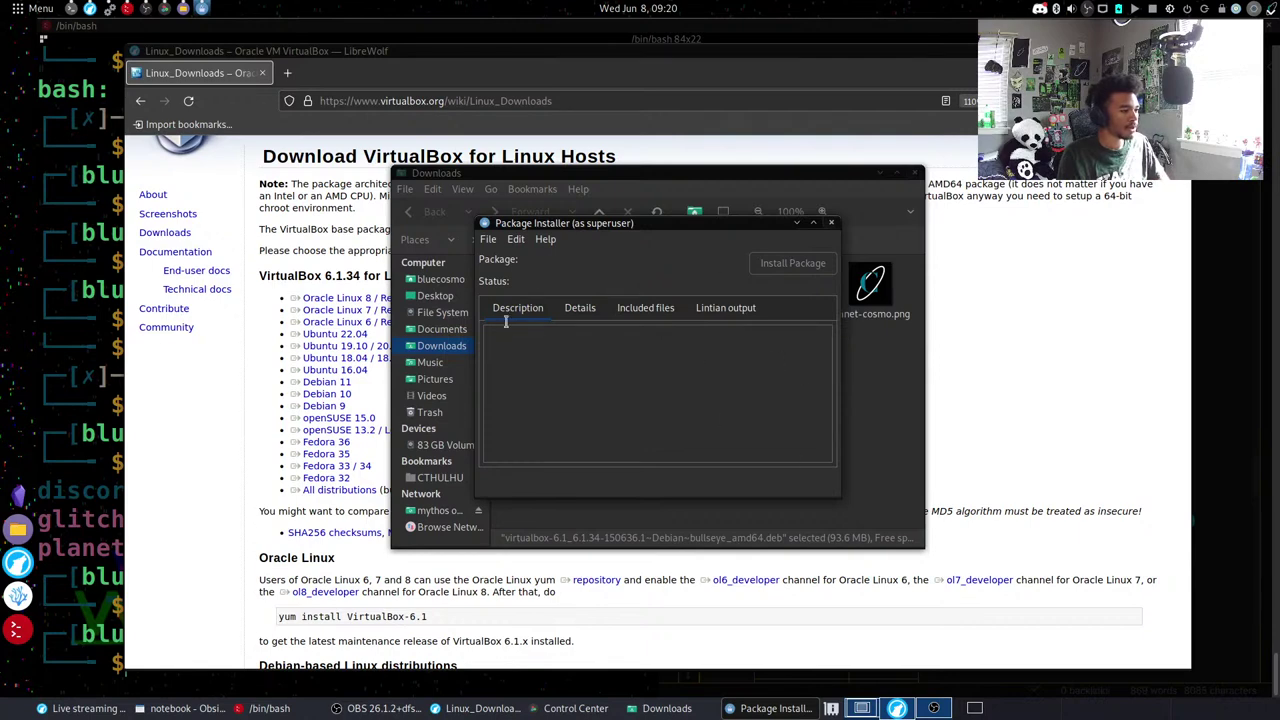
key(Return)
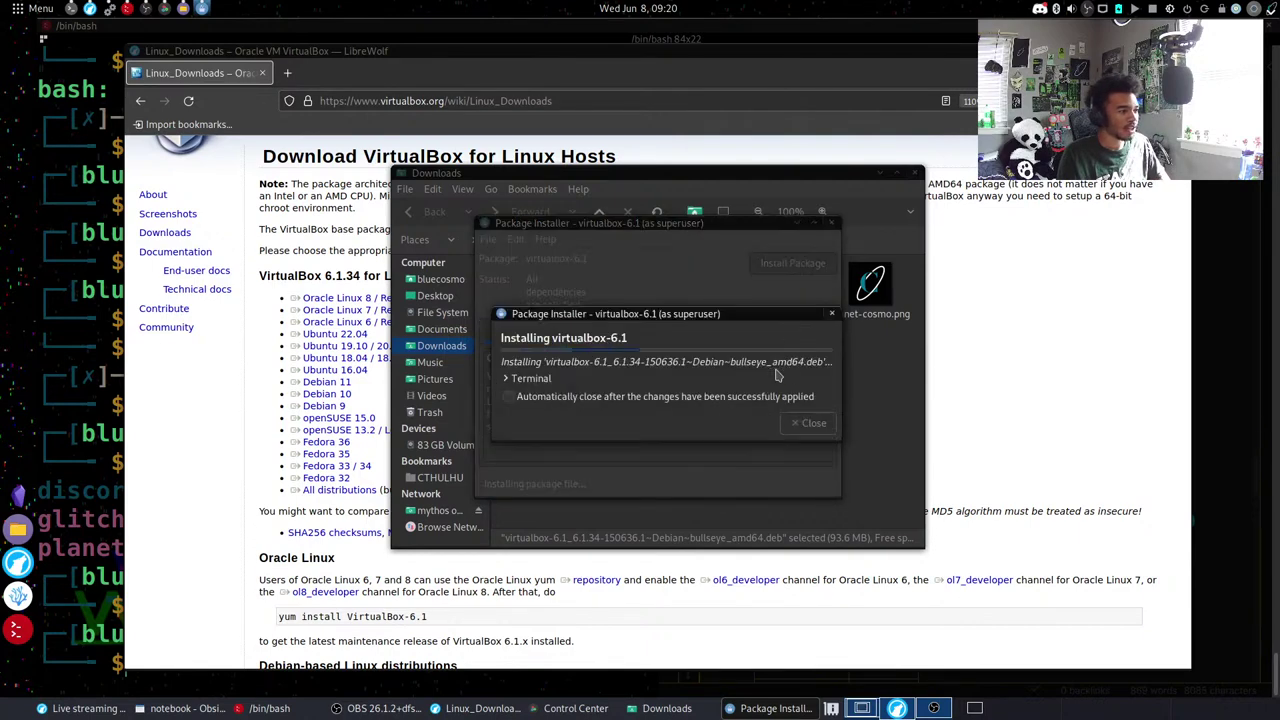
click(512, 398)
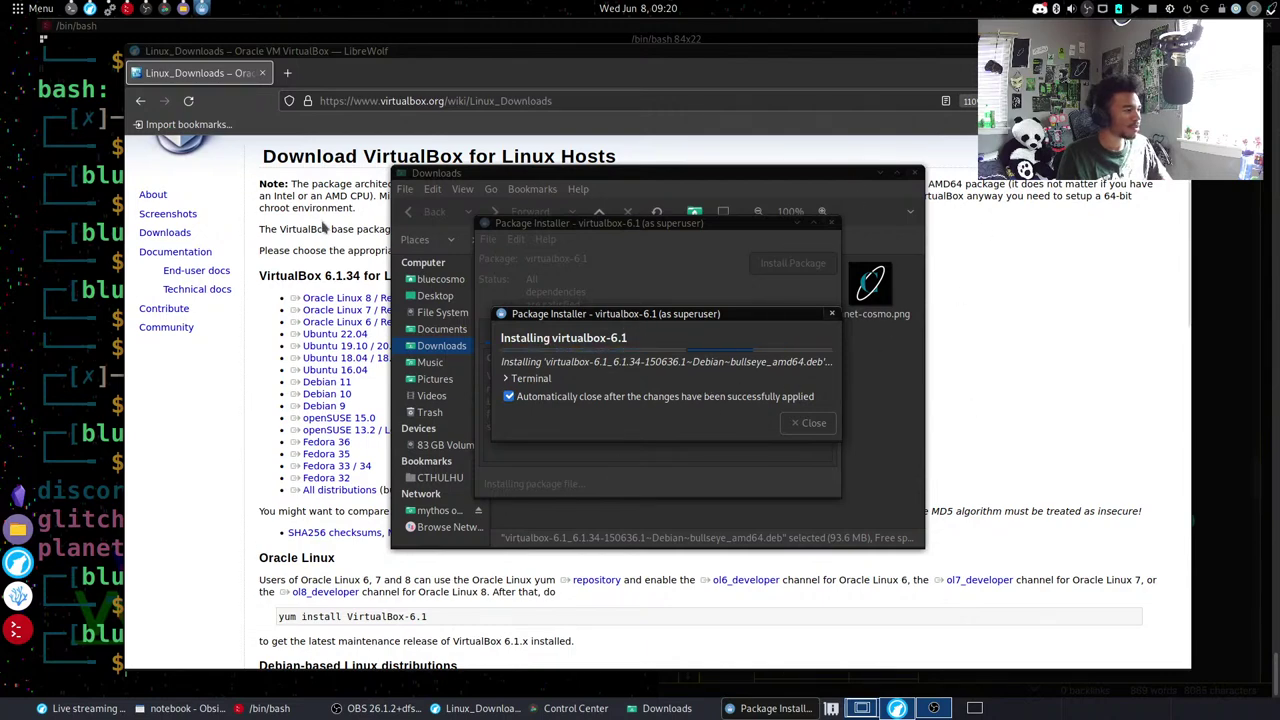
click(262, 73)
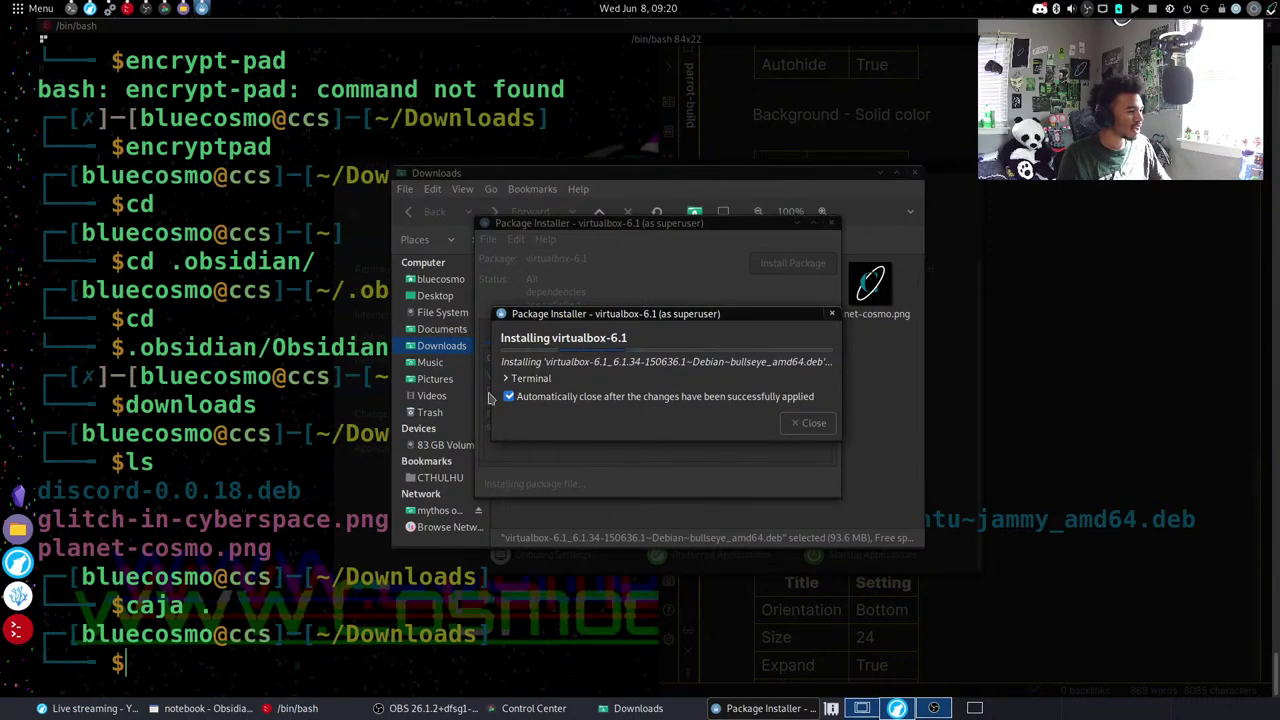
Search the applications menu for "libre", choose the first context option for LibreWolf, dismiss the menu and close the package installer.
key(super)
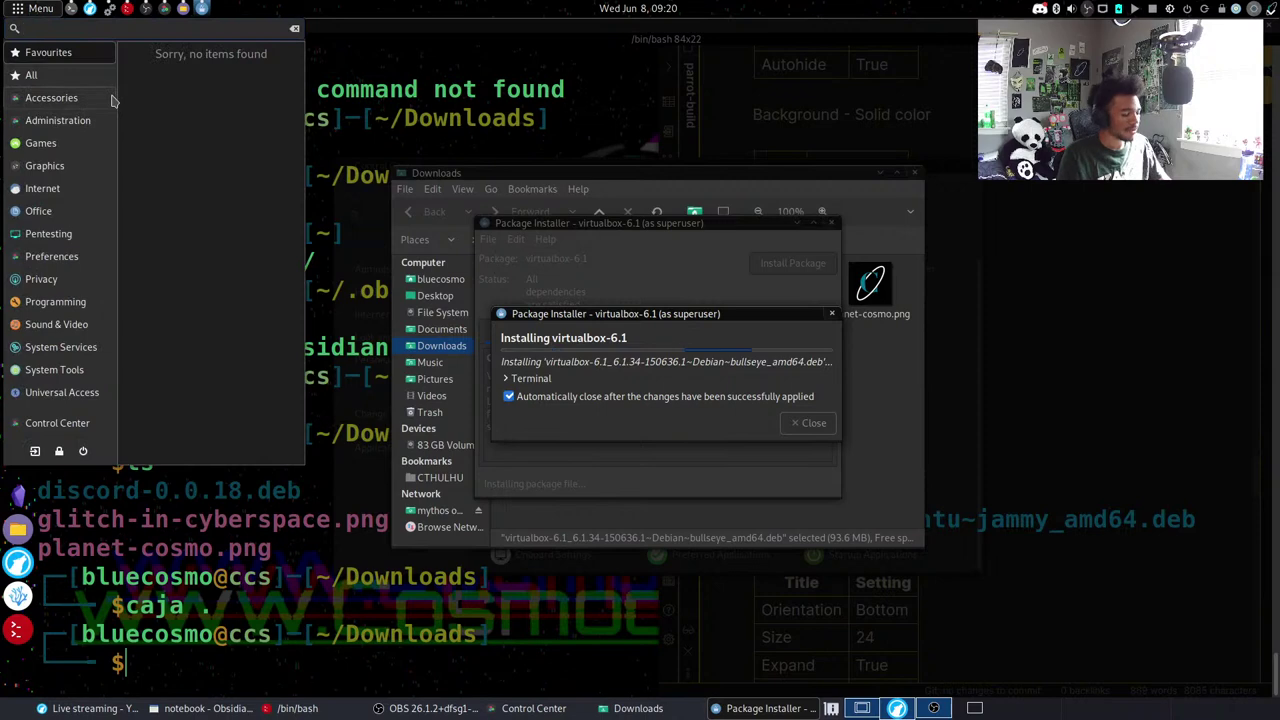
text(libre)
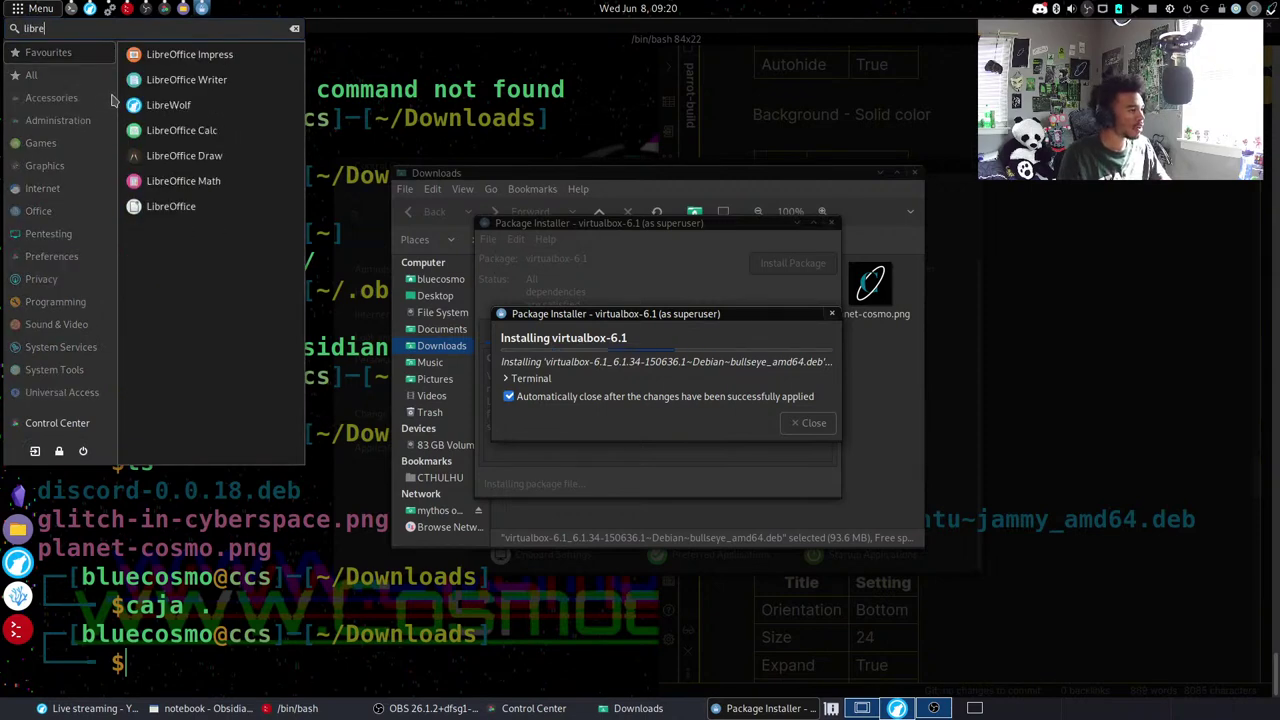
right_click(181, 110)
click(218, 125)
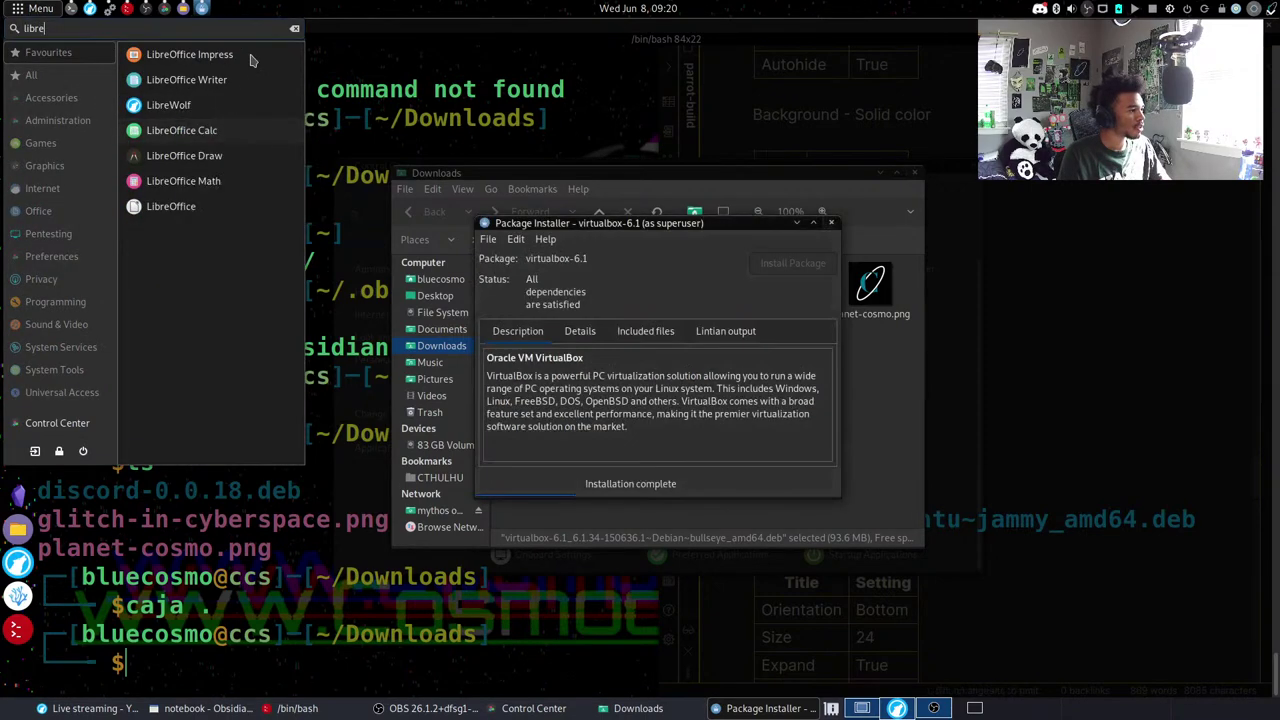
key(Escape)
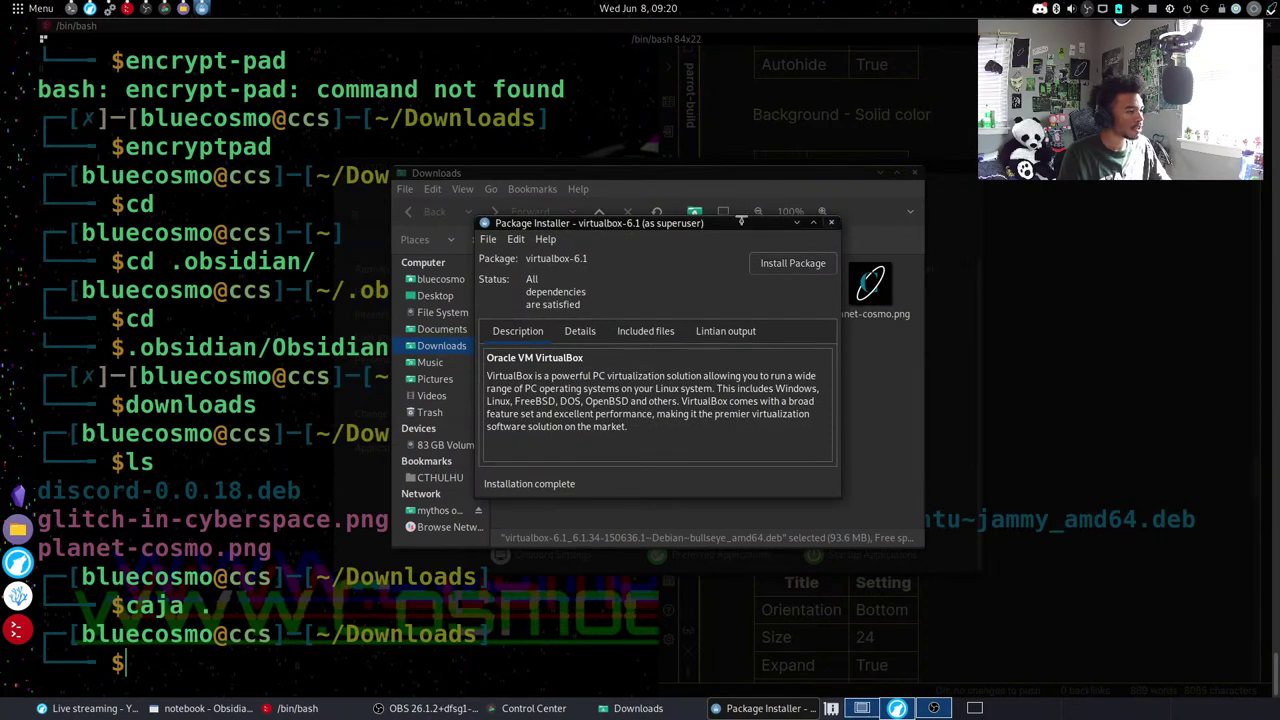
click(831, 222)
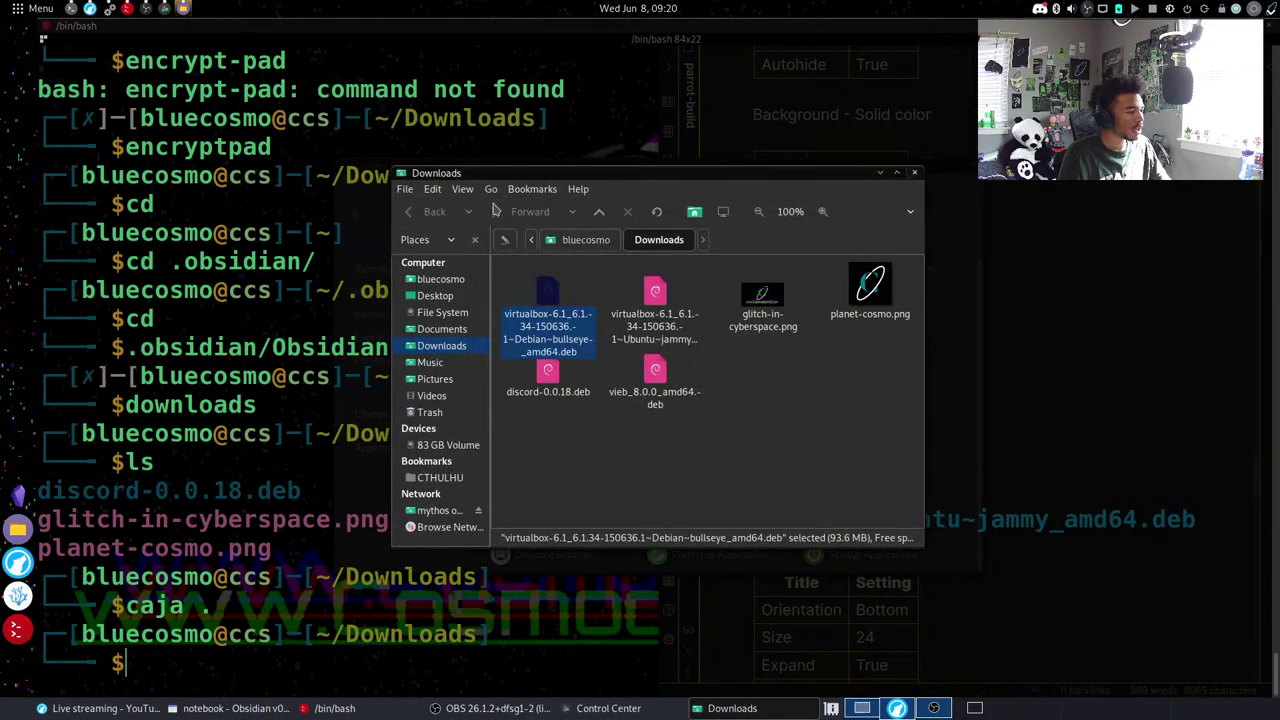
Search the applications menu for "virt", try to open the match, and close the Downloads folder window.
key(super)
text(vi)
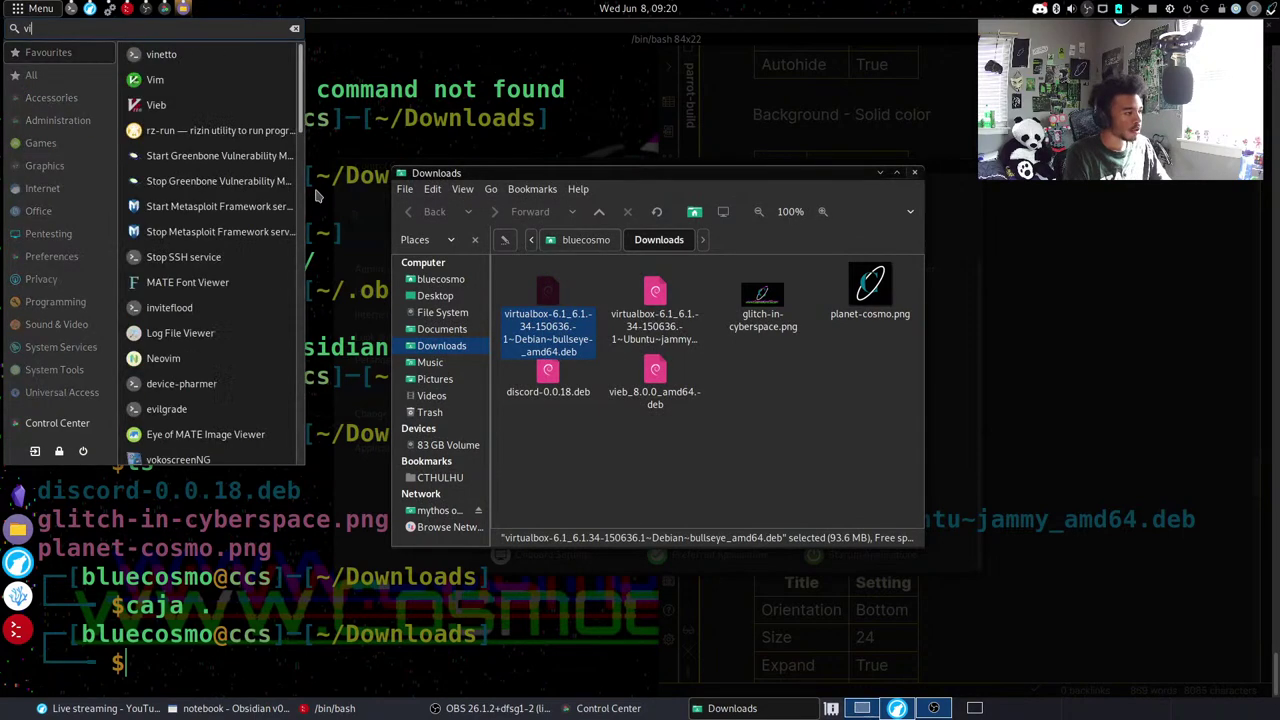
text(rt)
key(BackSpace)
key(BackSpace)
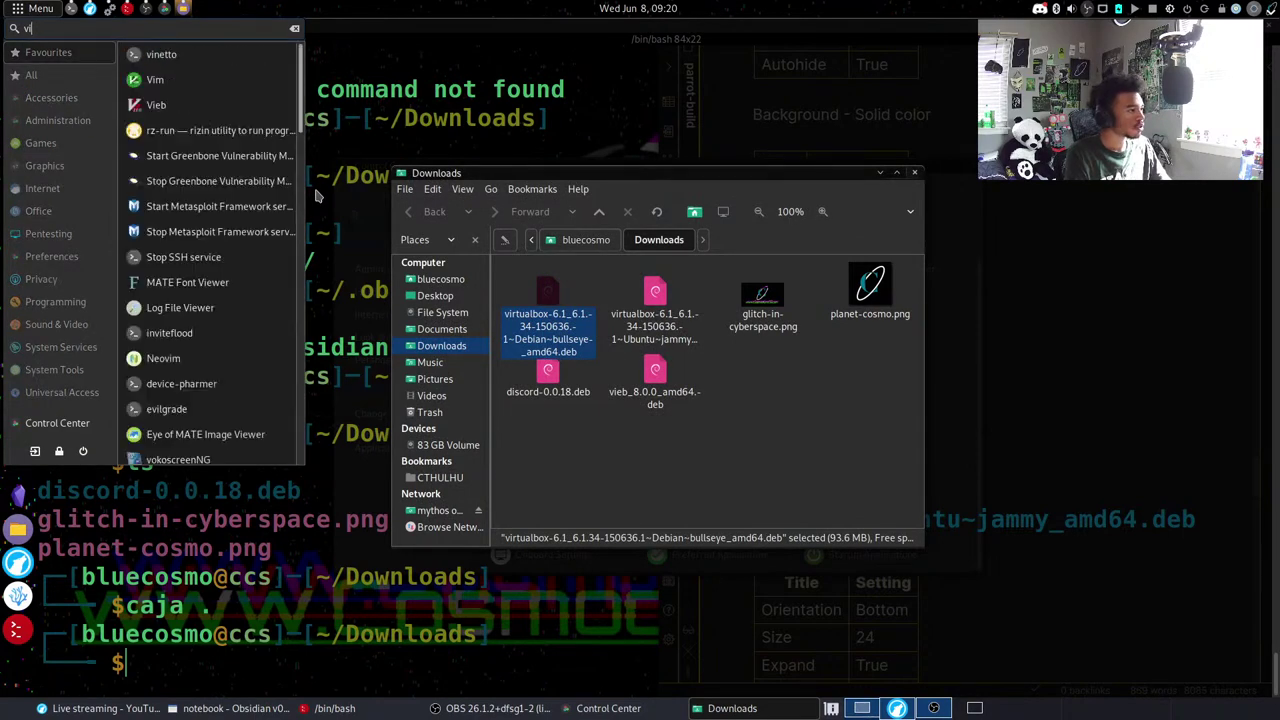
text(rt)
key(Return)
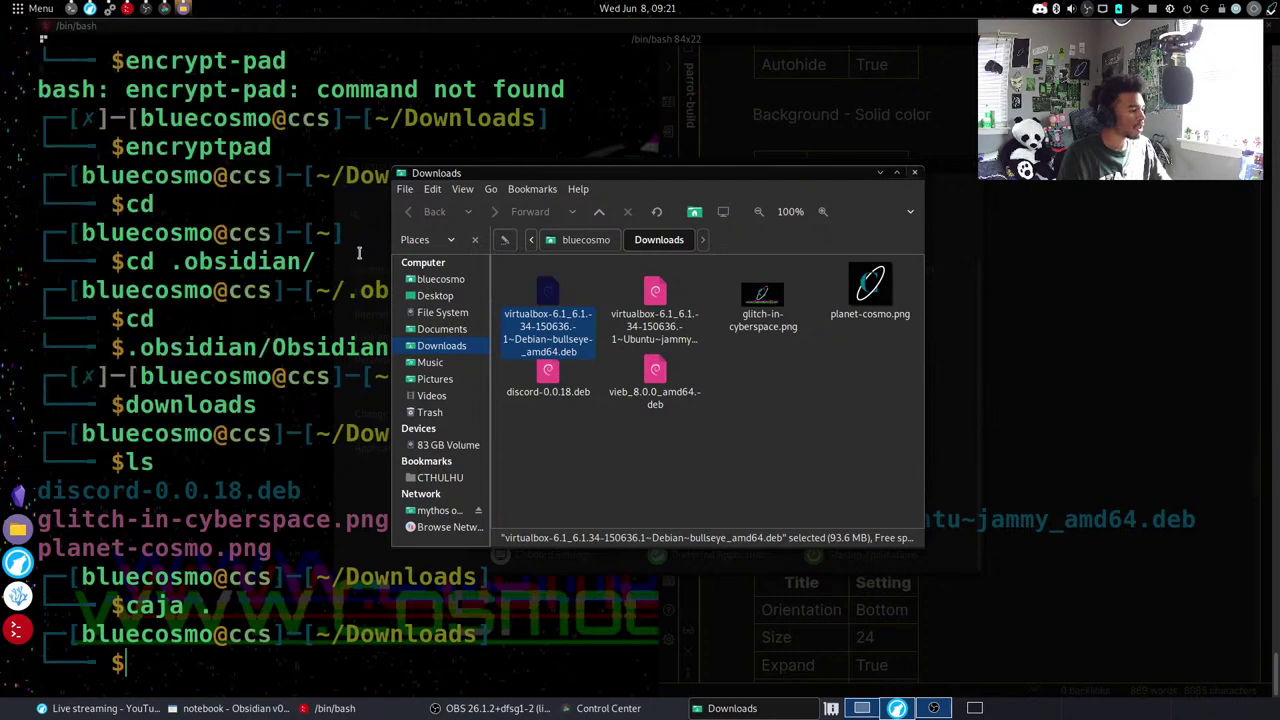
text(vir)
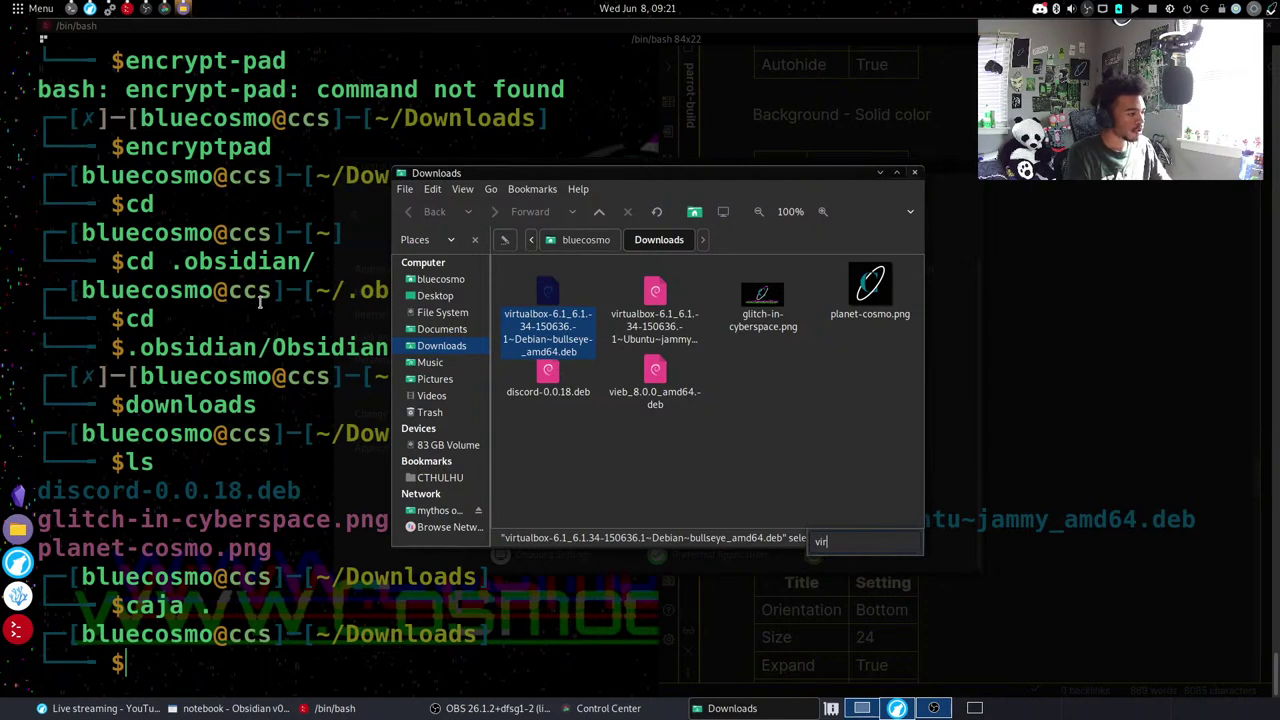
click(914, 174)
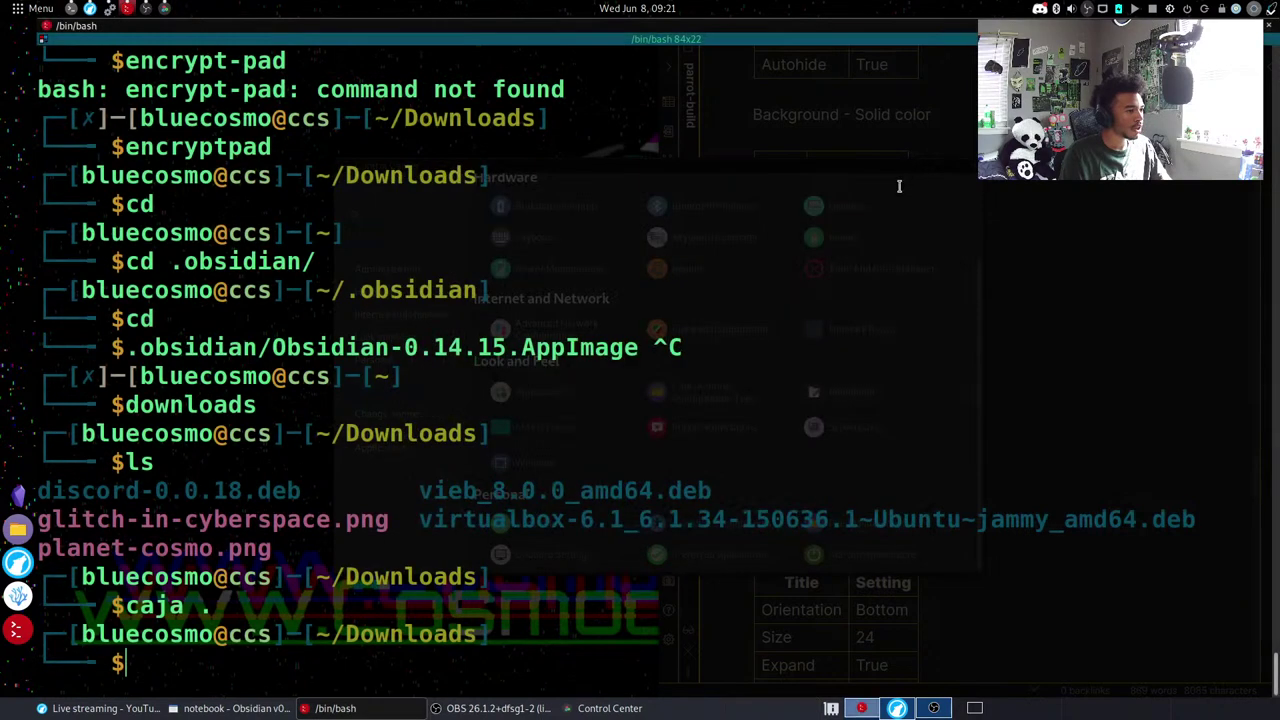
Clear the terminal, launch VirtualBox with the virtualbox command, and close its manager window.
key(ctrl+l)
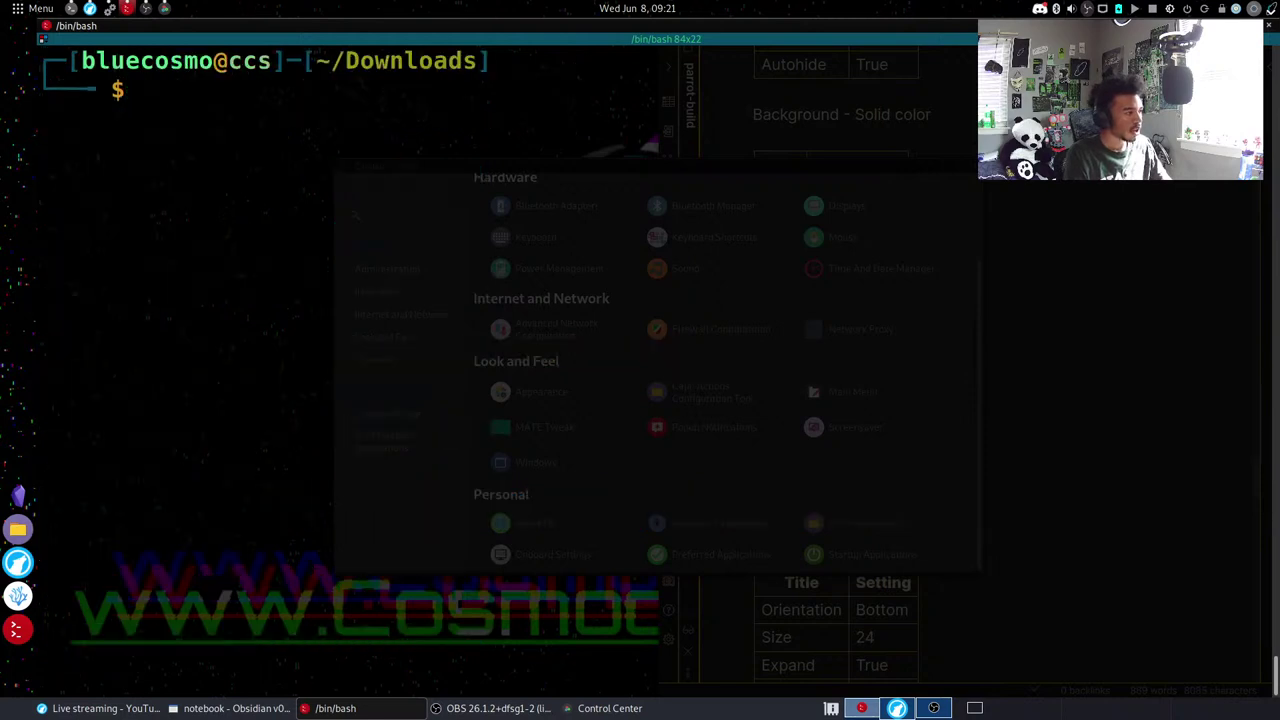
text(virtualbo)
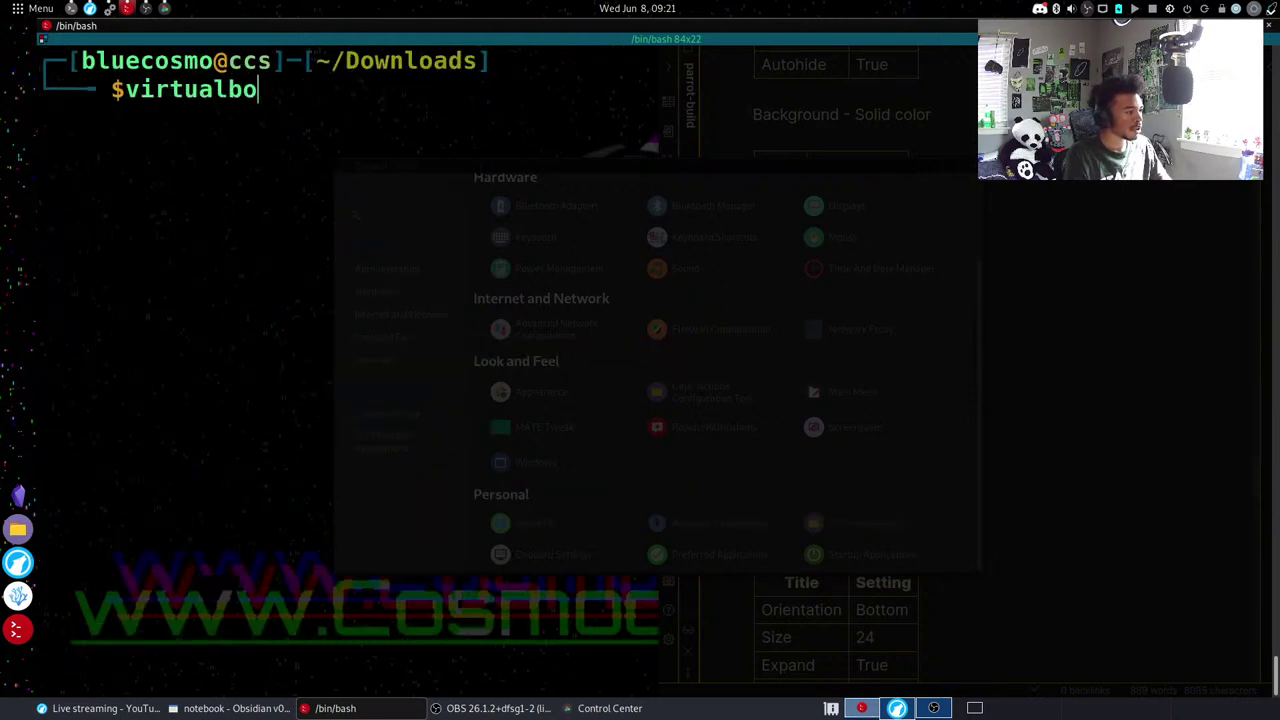
text(x)
key(Return)
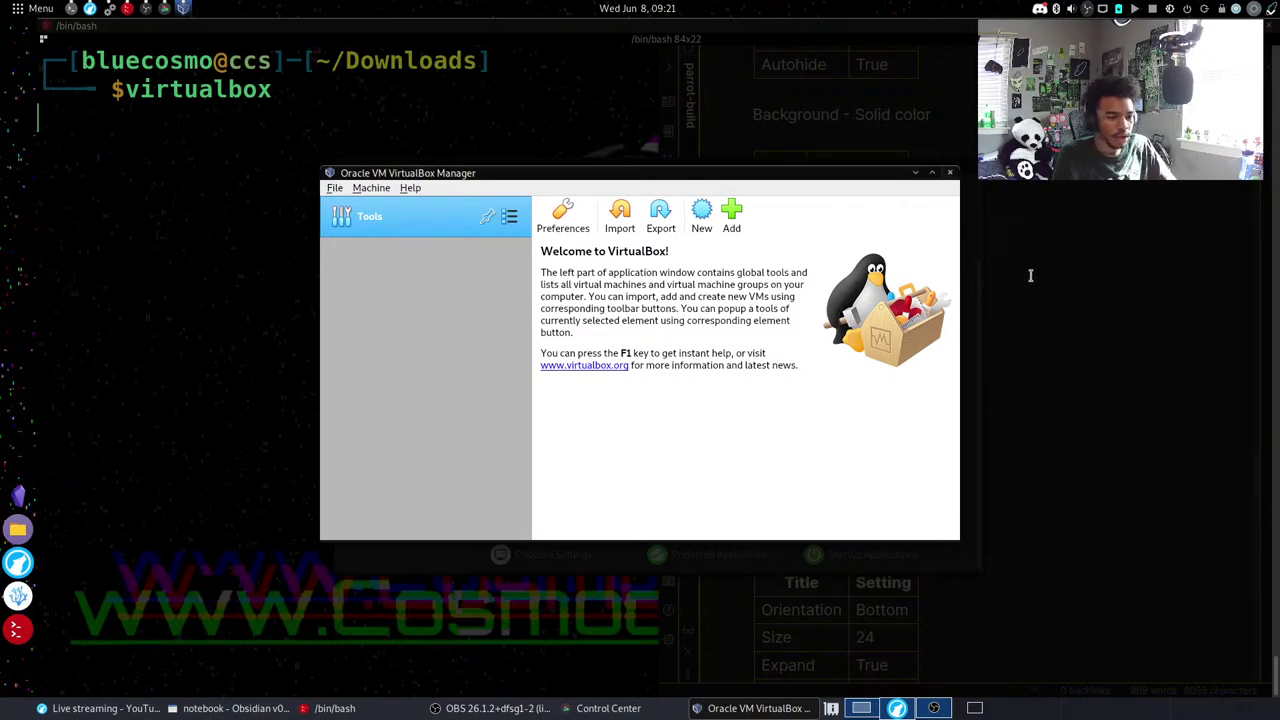
click(950, 172)
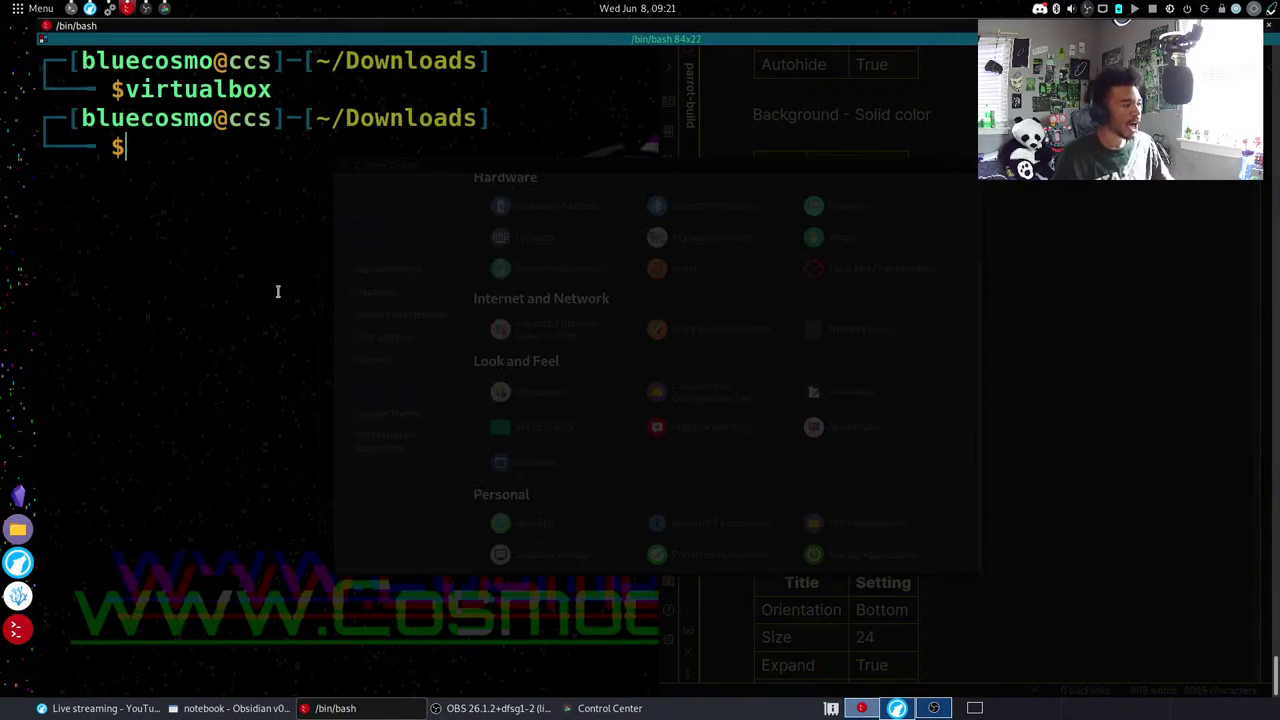
Look for a VirtualBox entry in the applications menu using "virtua" and "virt", and dismiss the menu.
right_click(14, 451)
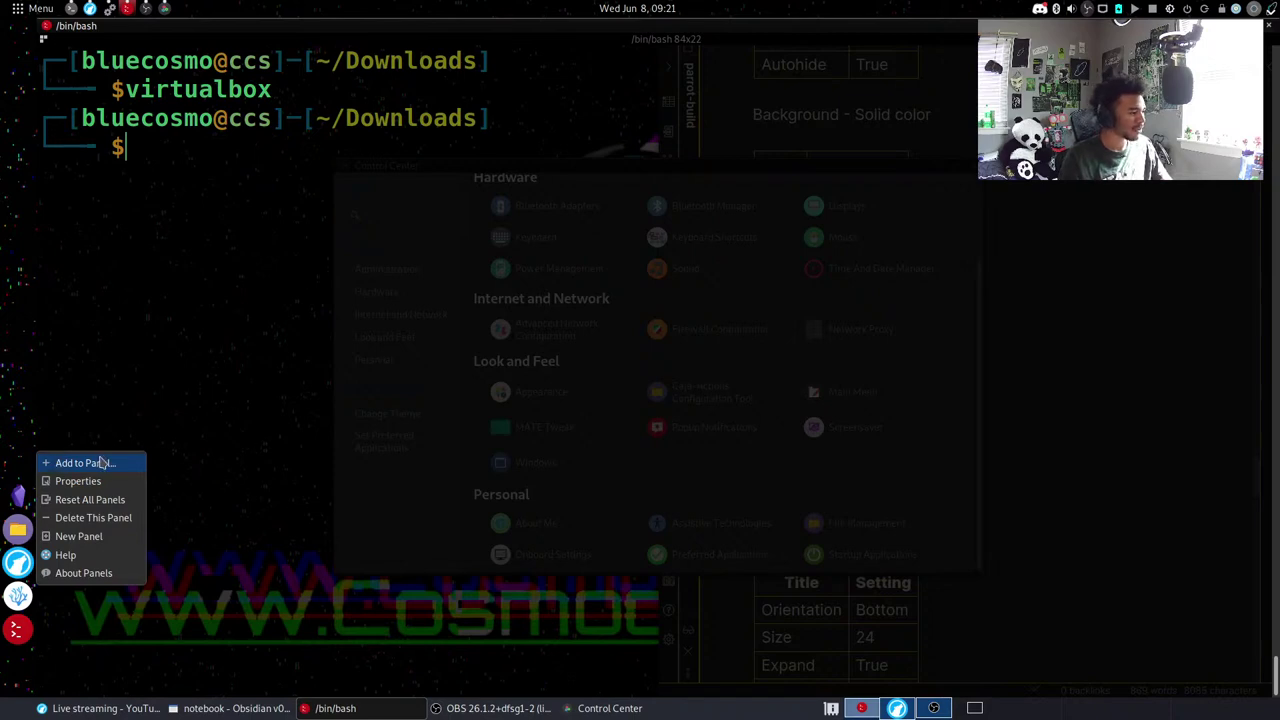
key(Escape)
key(super)
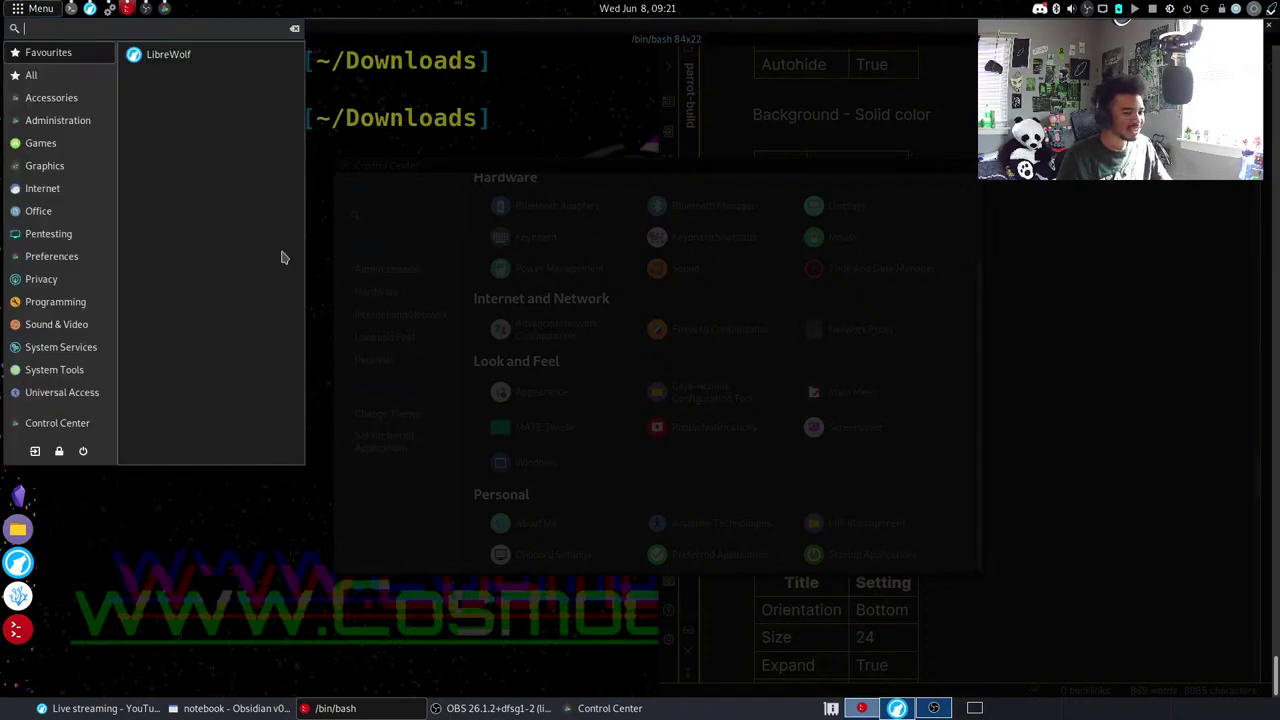
text(virtua)
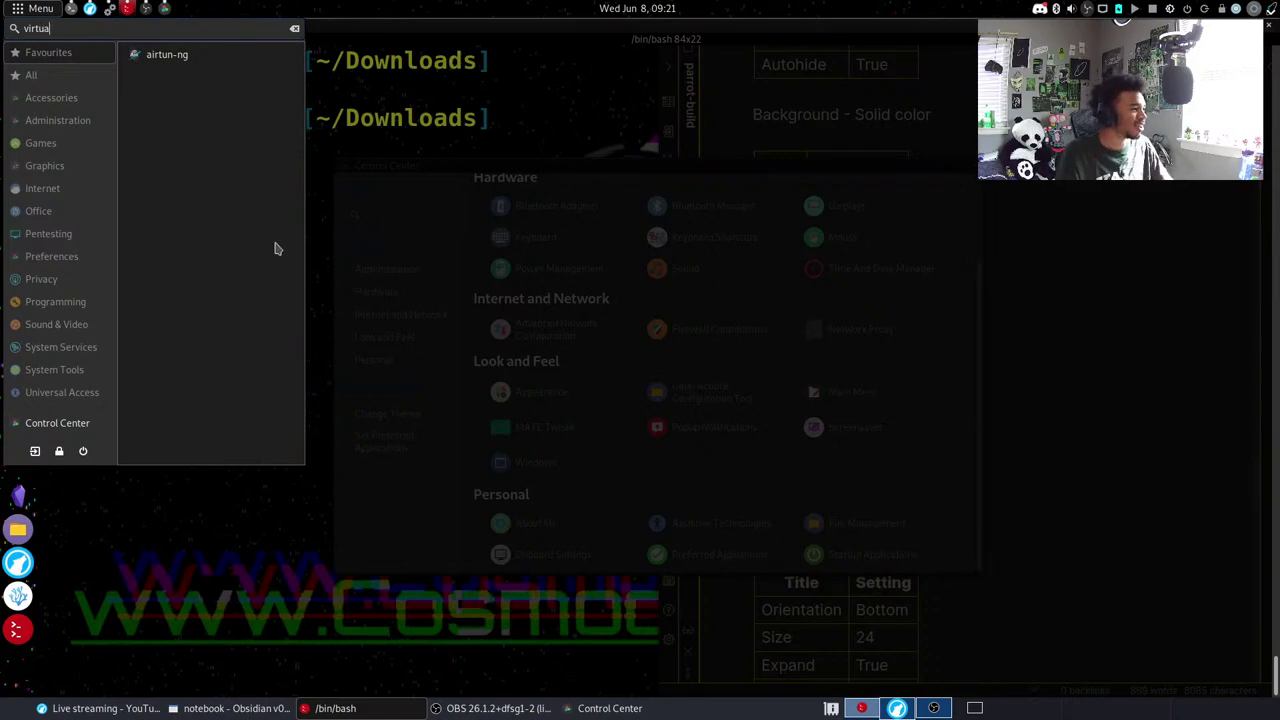
click(331, 221)
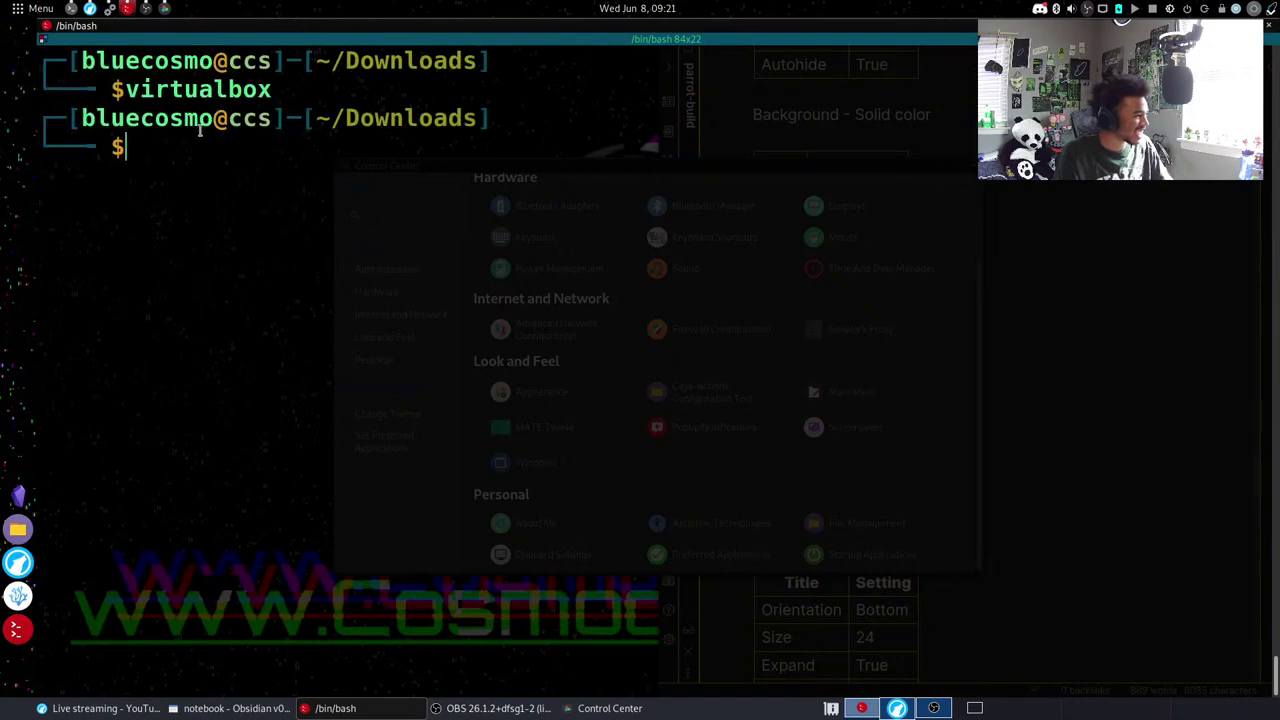
key(super)
text(vit)
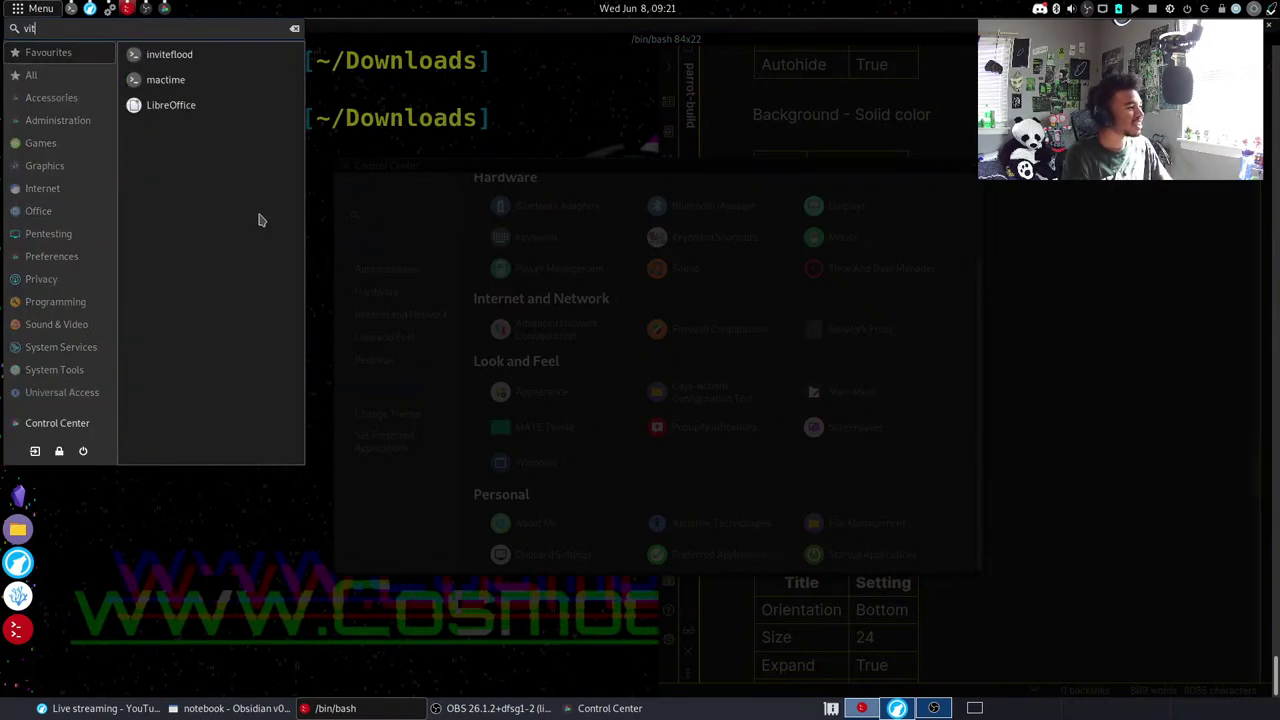
key(BackSpace)
text(rt)
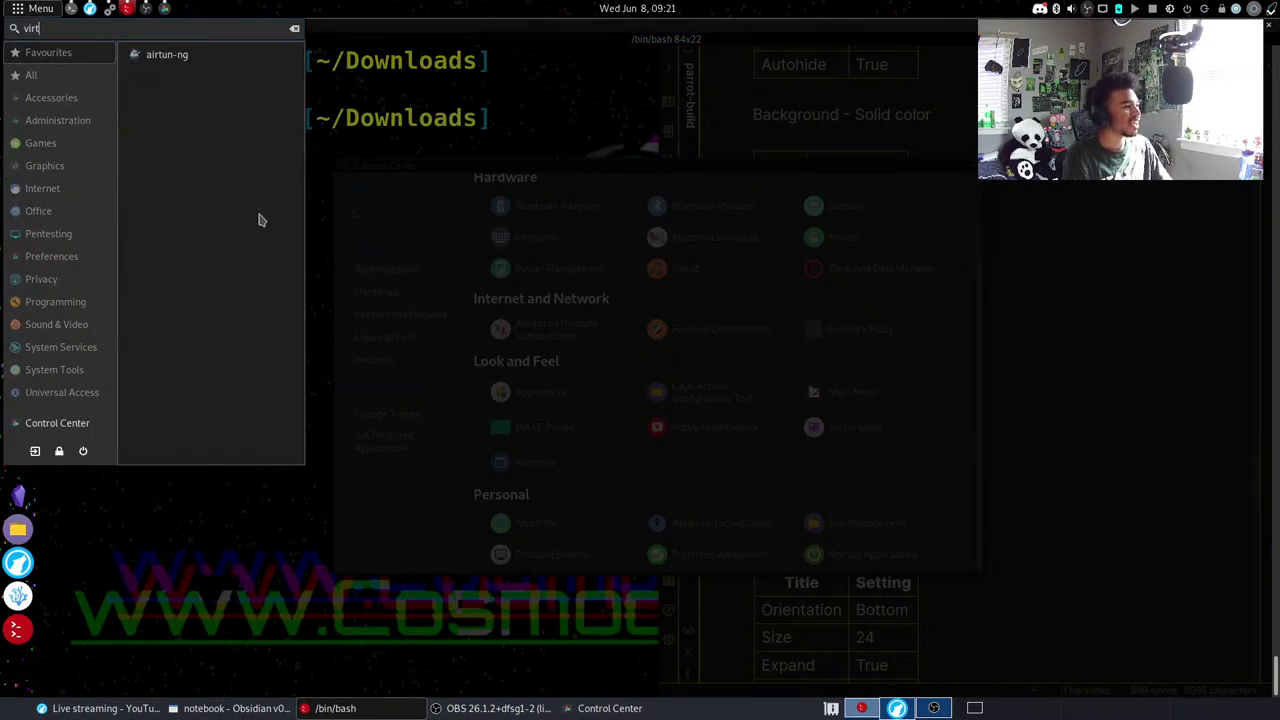
key(BackSpace)
key(BackSpace)
key(BackSpace)
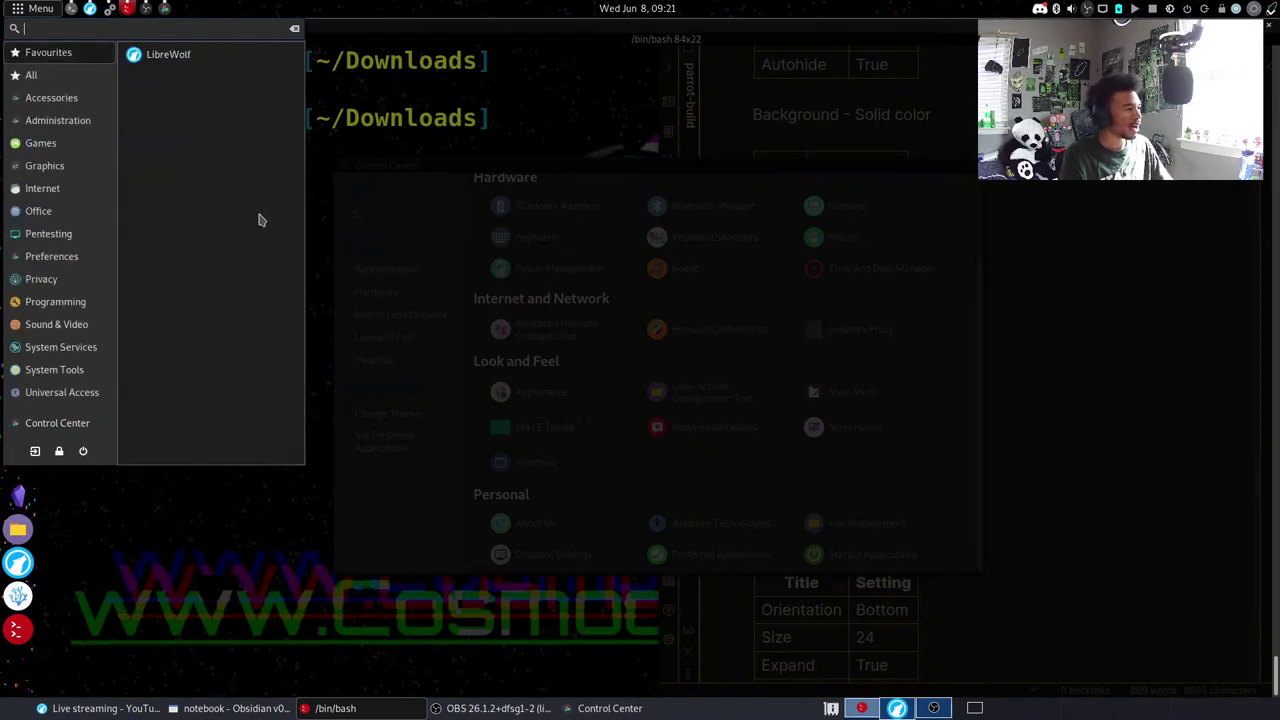
click(580, 237)
Switch to the Obsidian notes, review the Bottom Panel properties and applications, and return to the terminal.
key(alt+Tab)
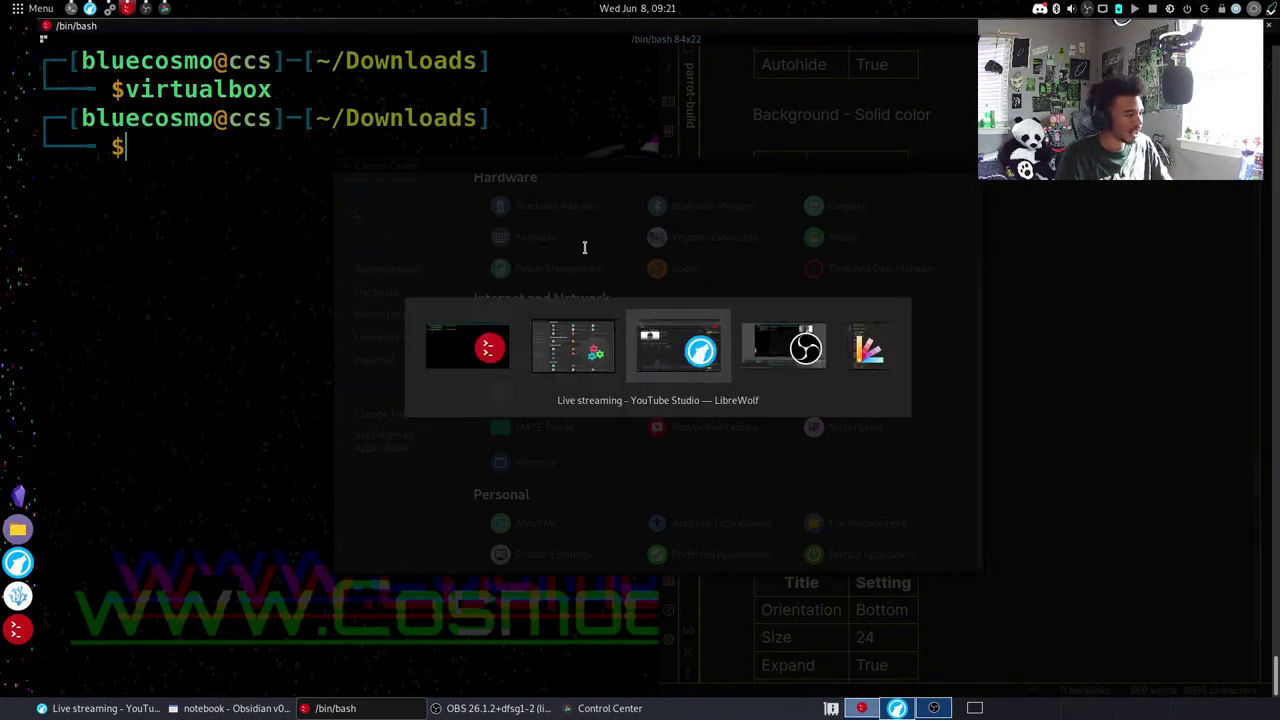
key(alt+Tab)
key(alt+Tab)
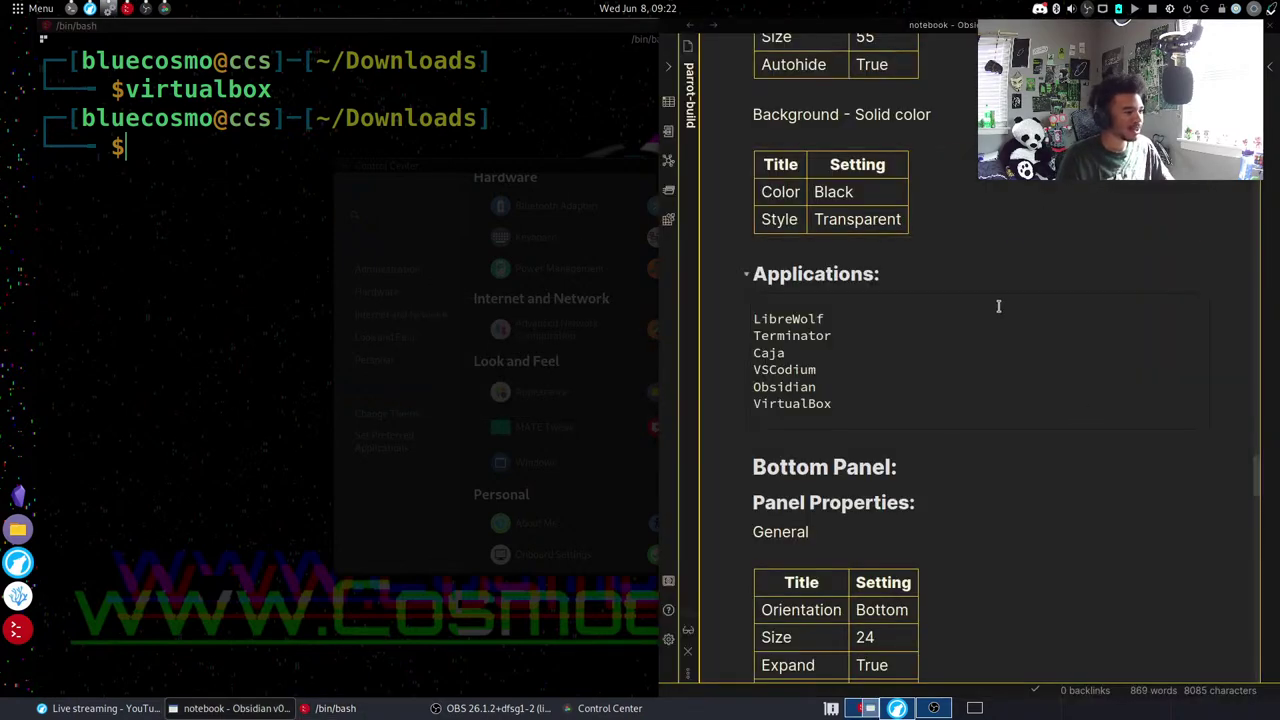
scroll(1012, 342, down, 4)
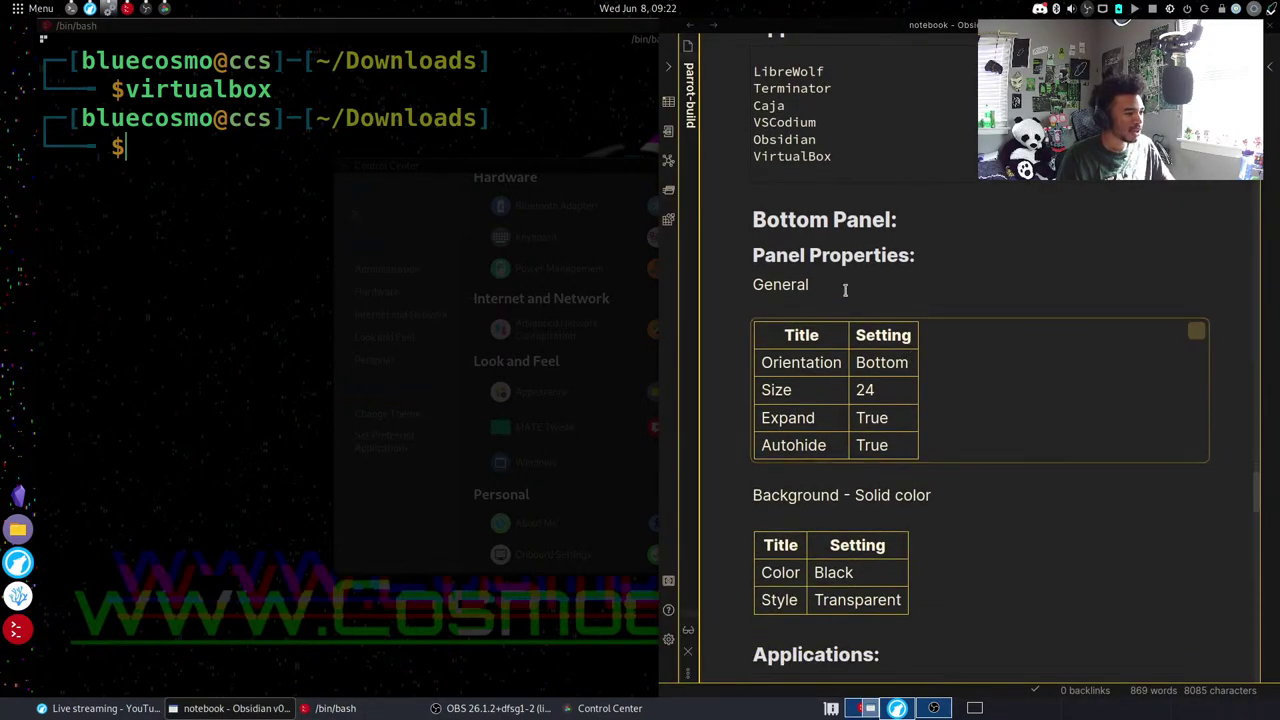
scroll(845, 291, down, 3)
scroll(845, 291, down, 3)
scroll(845, 291, up, 3)
click(400, 297)
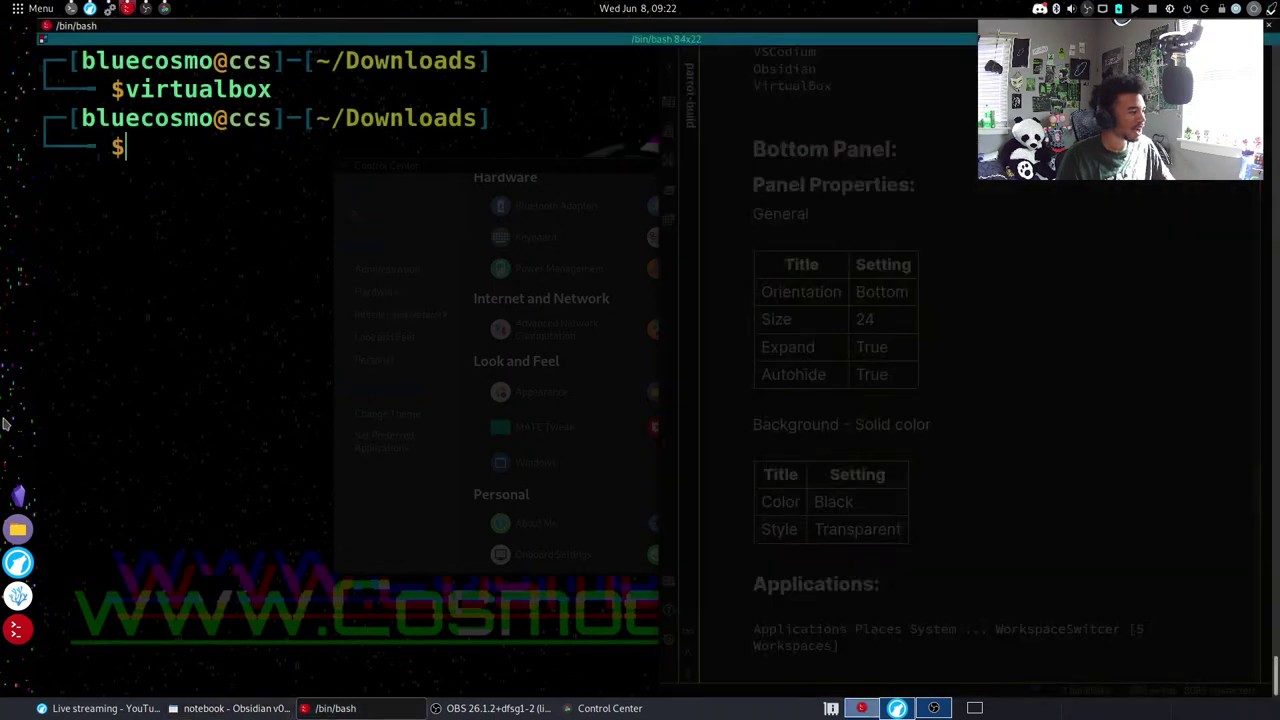
Search the applications menu for "virtual", clear the search, and return to the terminal.
key(super)
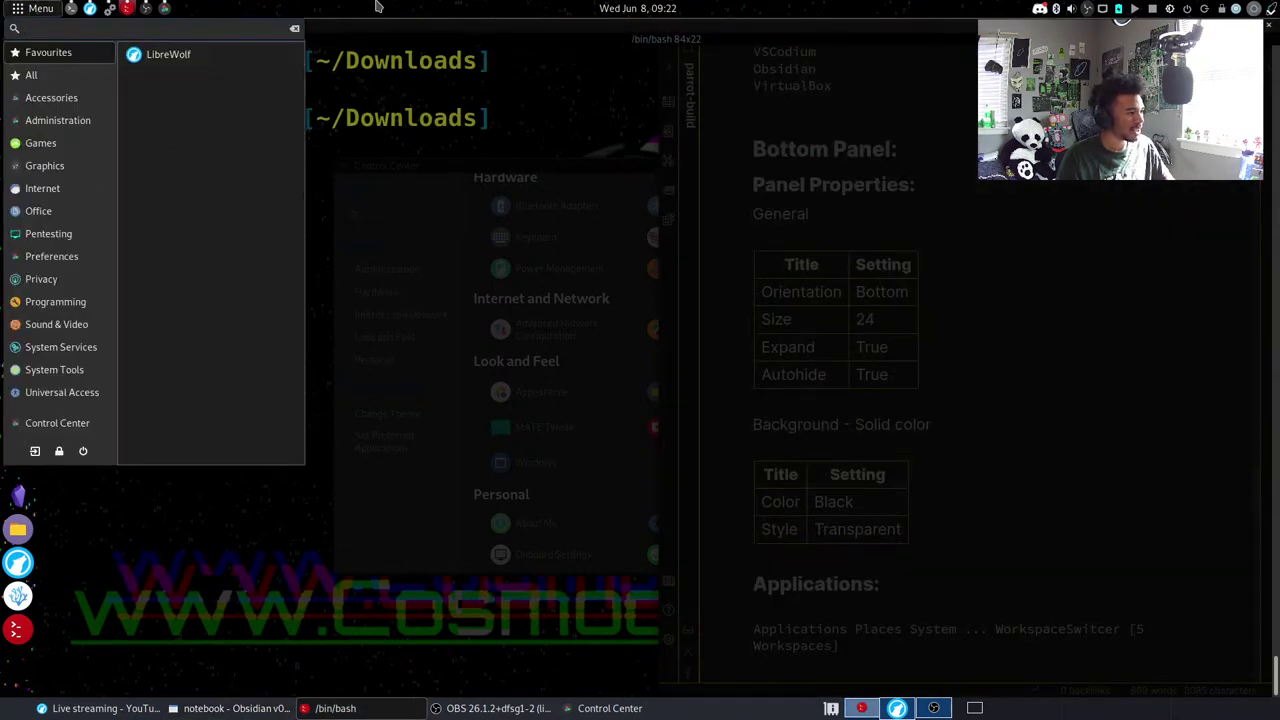
text(vir)
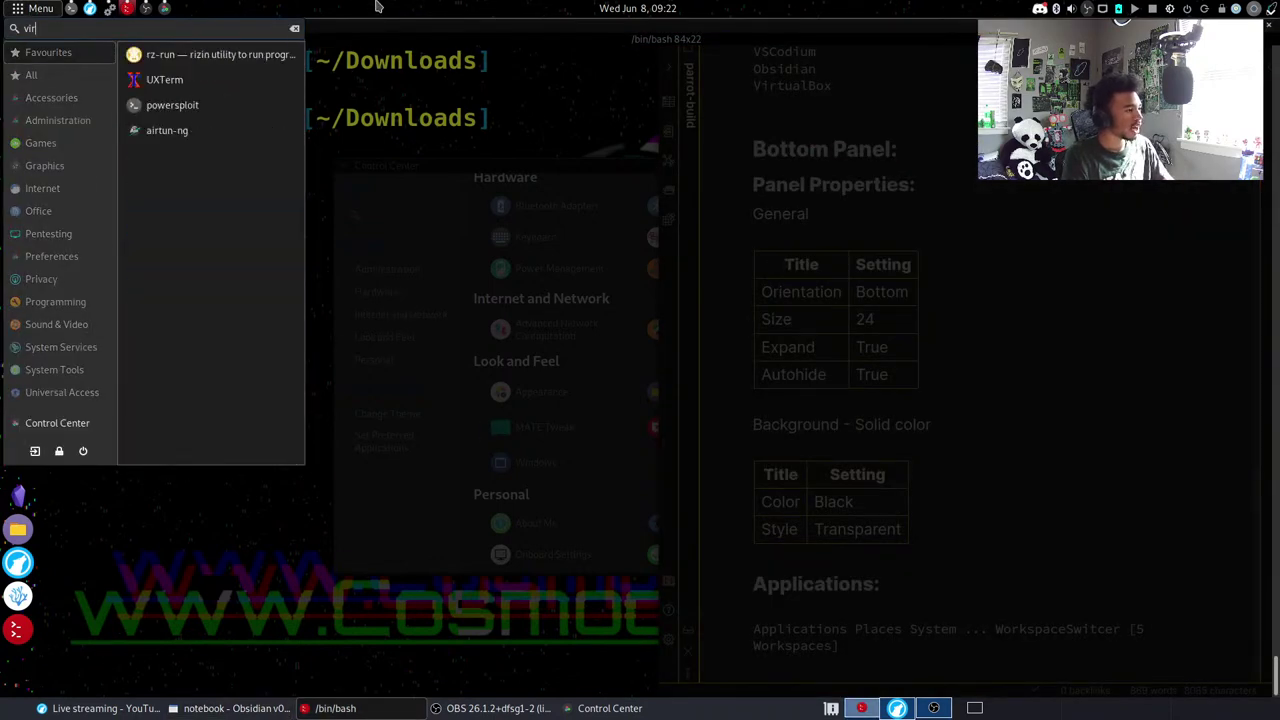
text(tual)
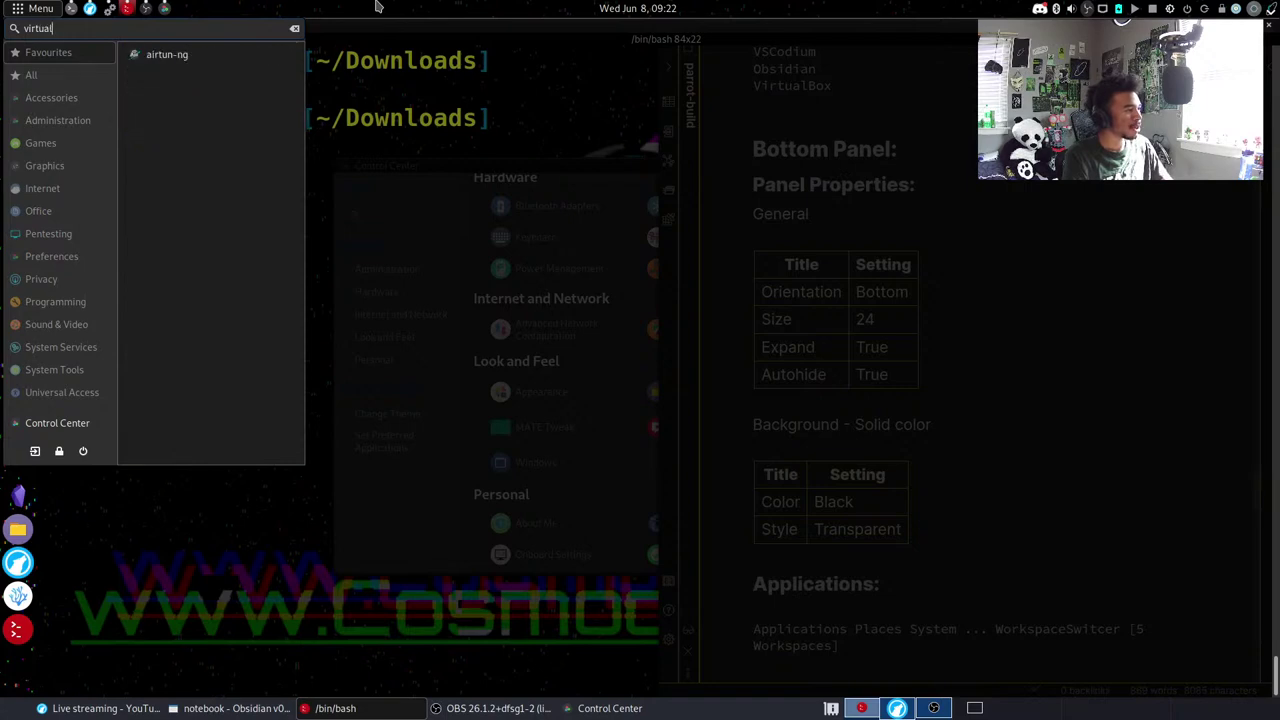
key(BackSpace)
key(BackSpace)
key(BackSpace)
key(BackSpace)
key(BackSpace)
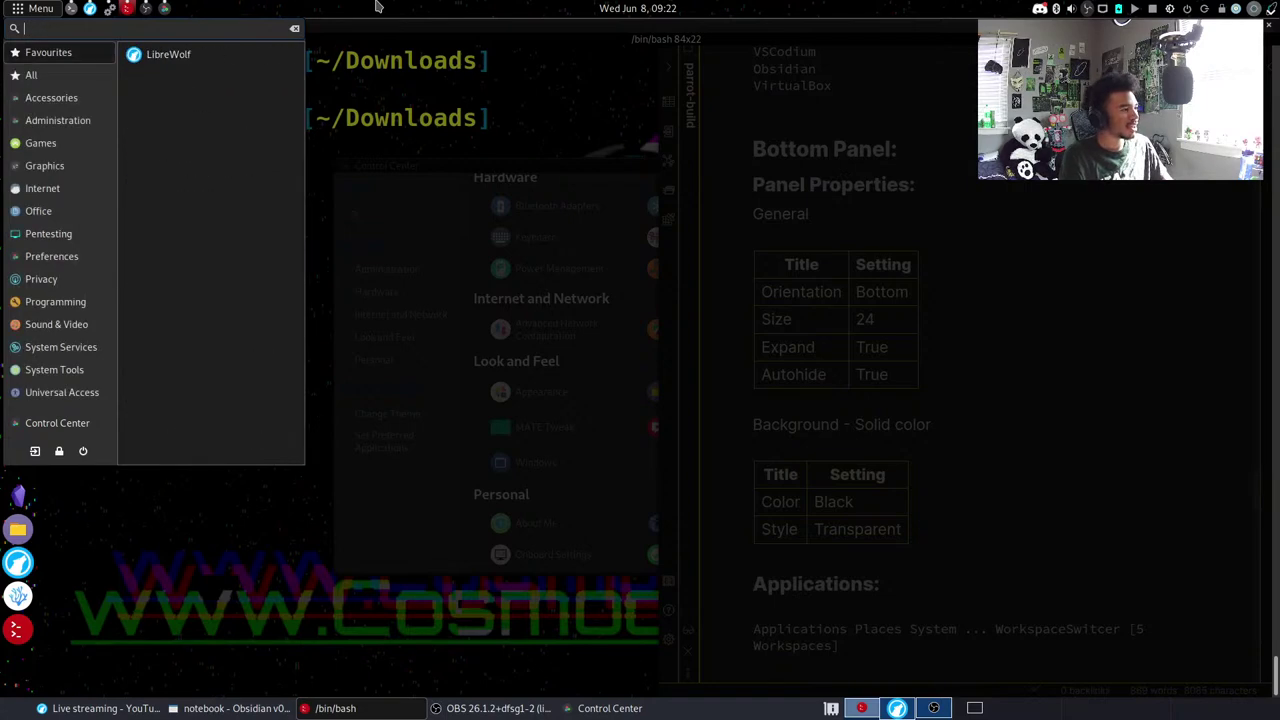
click(338, 138)
Run the virtualbox command in the terminal again and close the VirtualBox Manager window.
text(virtualbox)
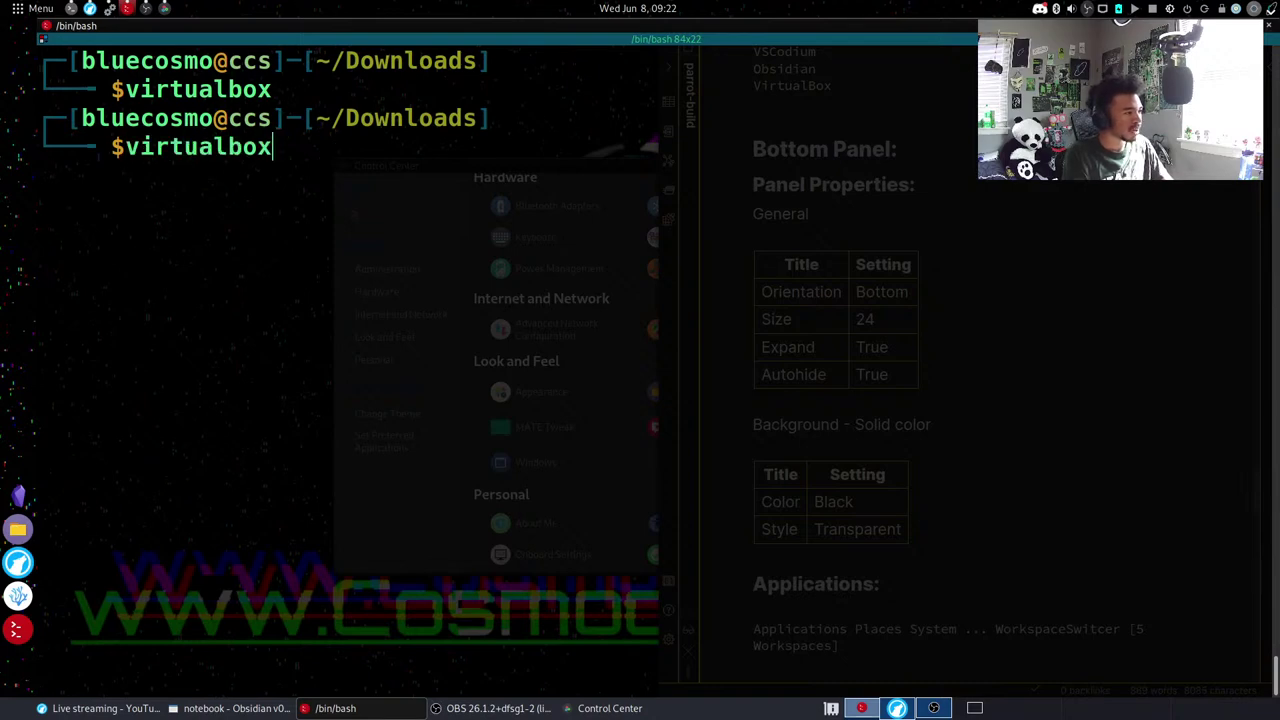
key(Return)
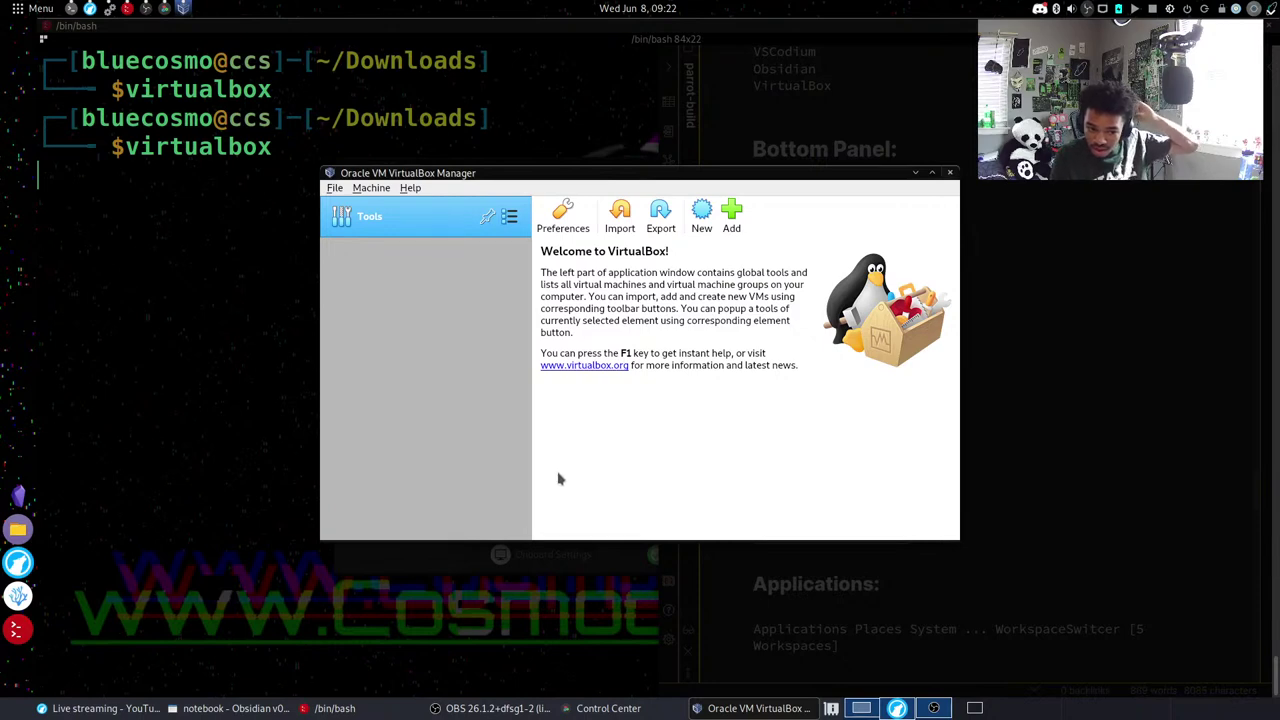
click(950, 172)
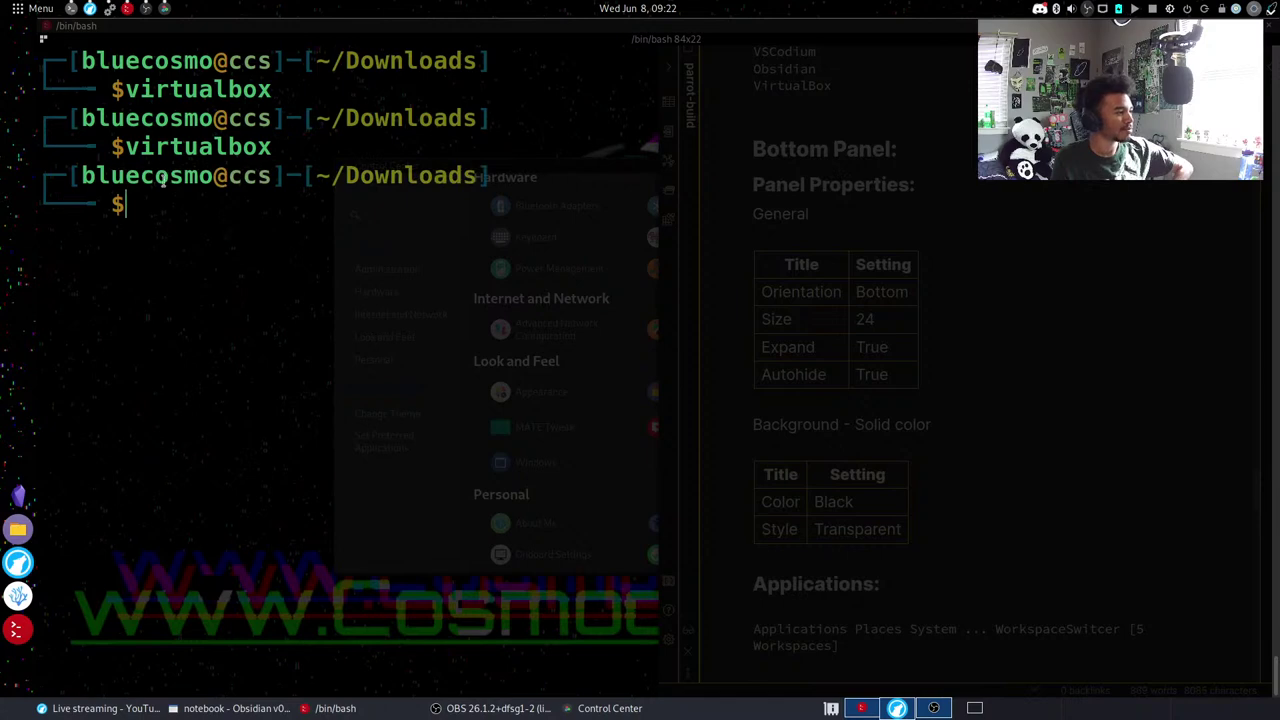
Enter "vi" in the applications menu search, clear it, and dismiss the menu.
click(33, 8)
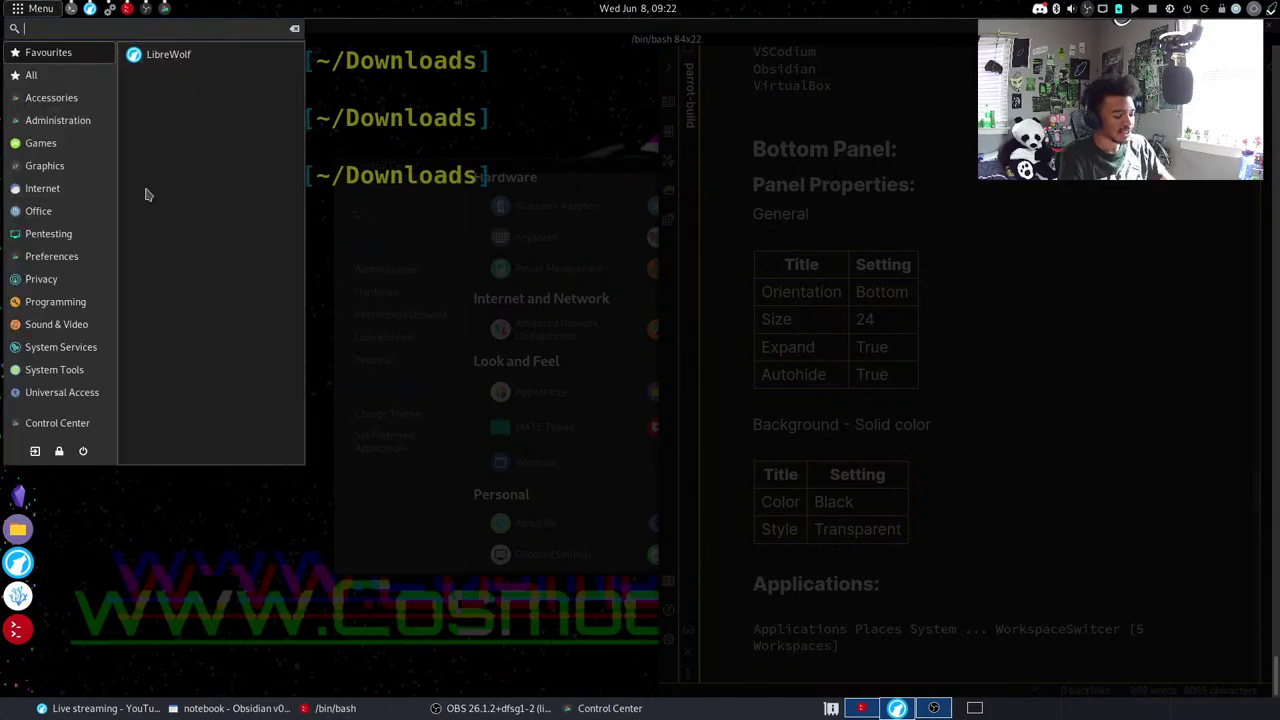
text(vi)
key(BackSpace)
key(BackSpace)
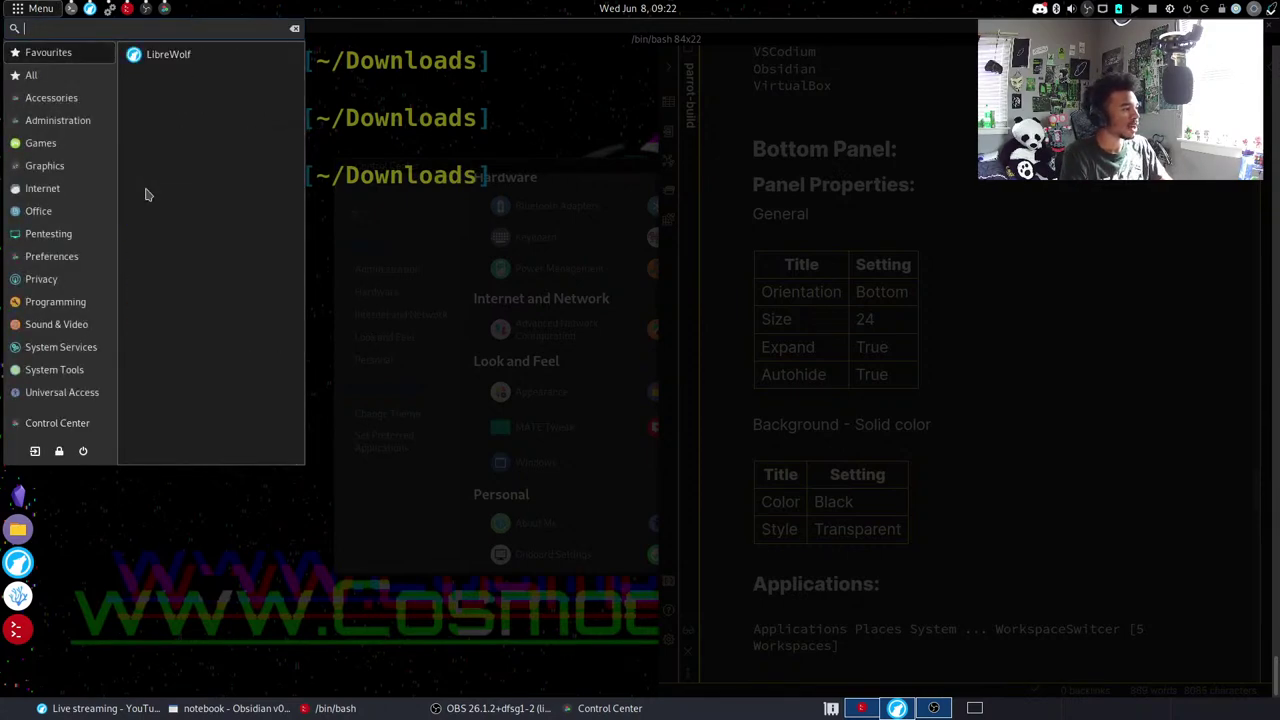
click(459, 305)
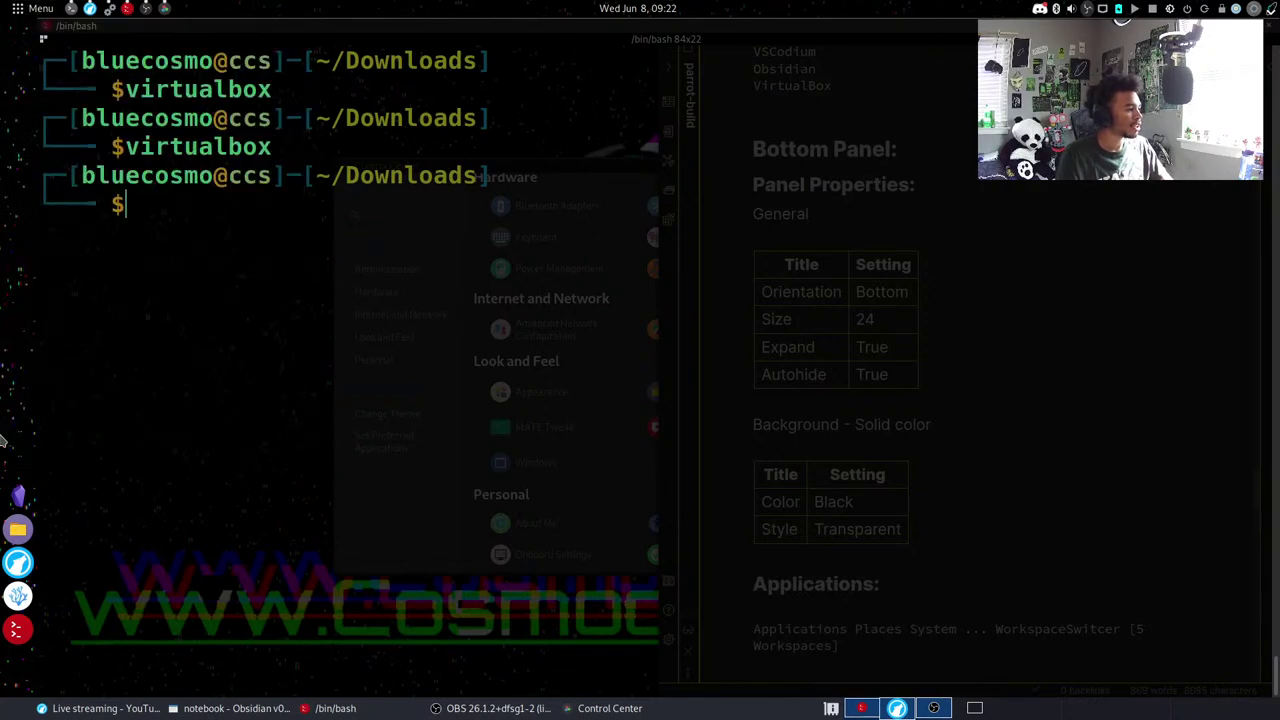
In the left panel's properties, turn off Expand and turn on Autohide, close the dialog, and reveal the hidden panel.
right_click(6, 460)
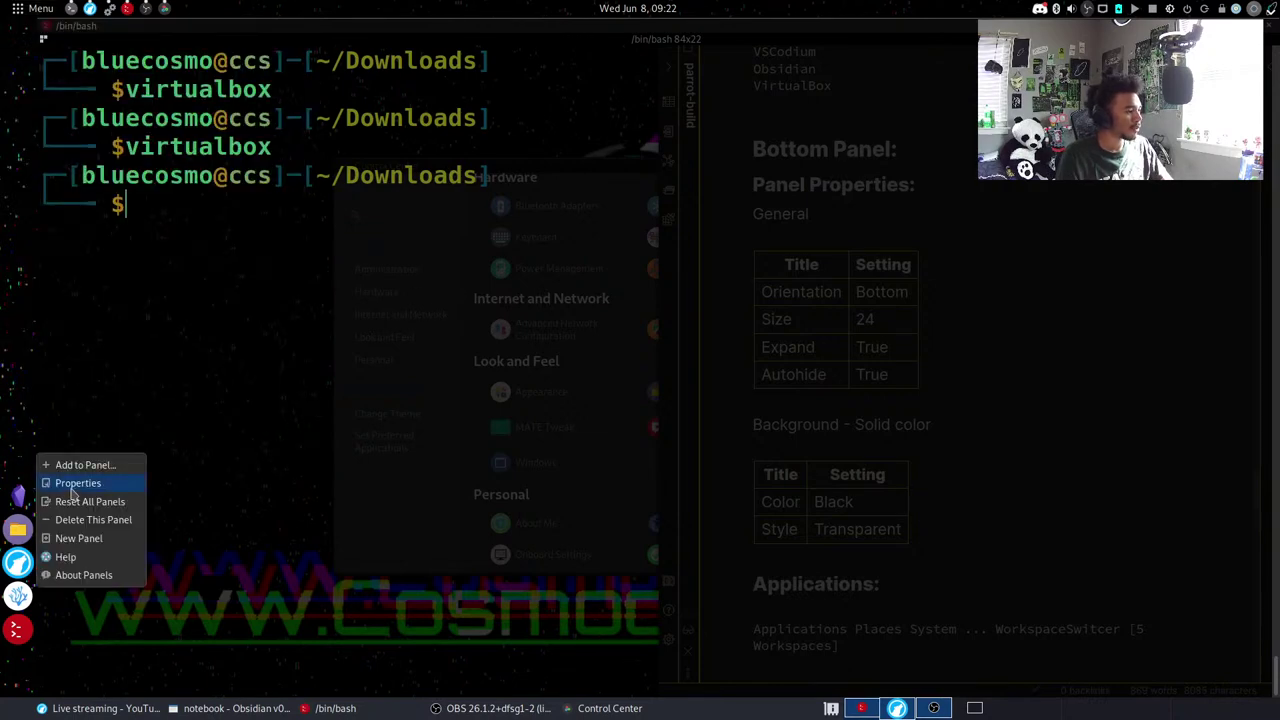
click(72, 485)
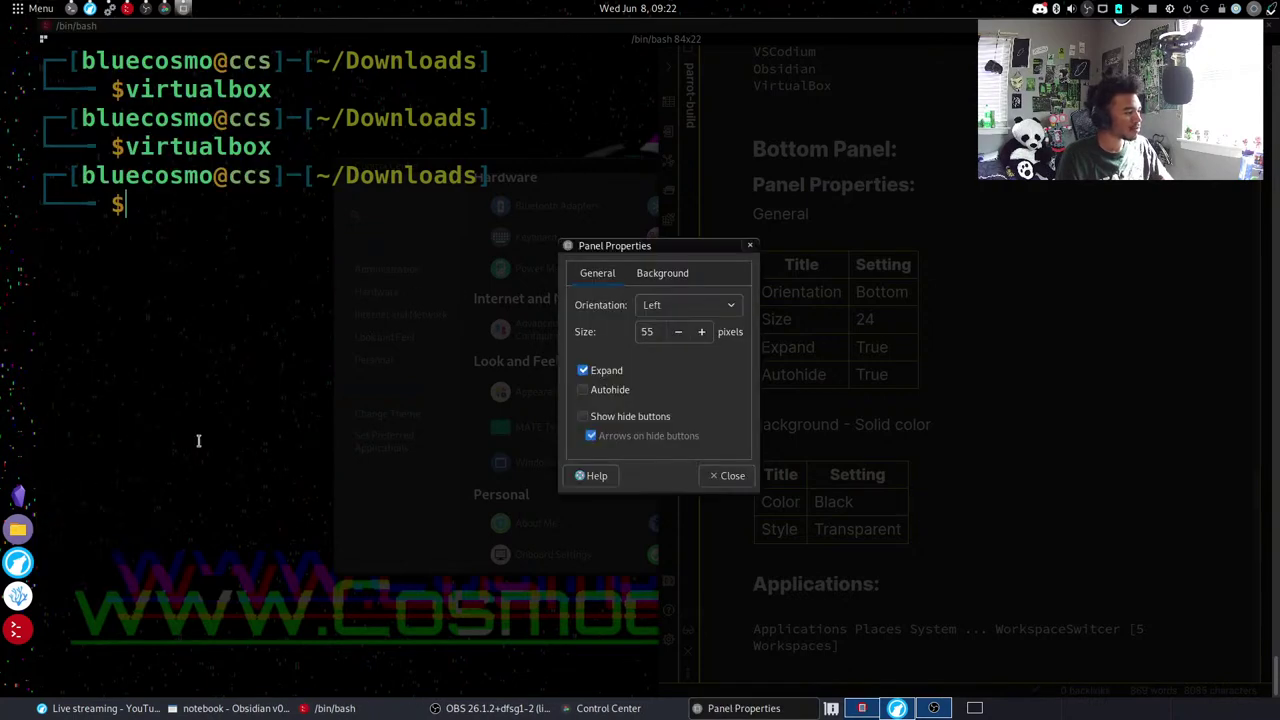
click(606, 374)
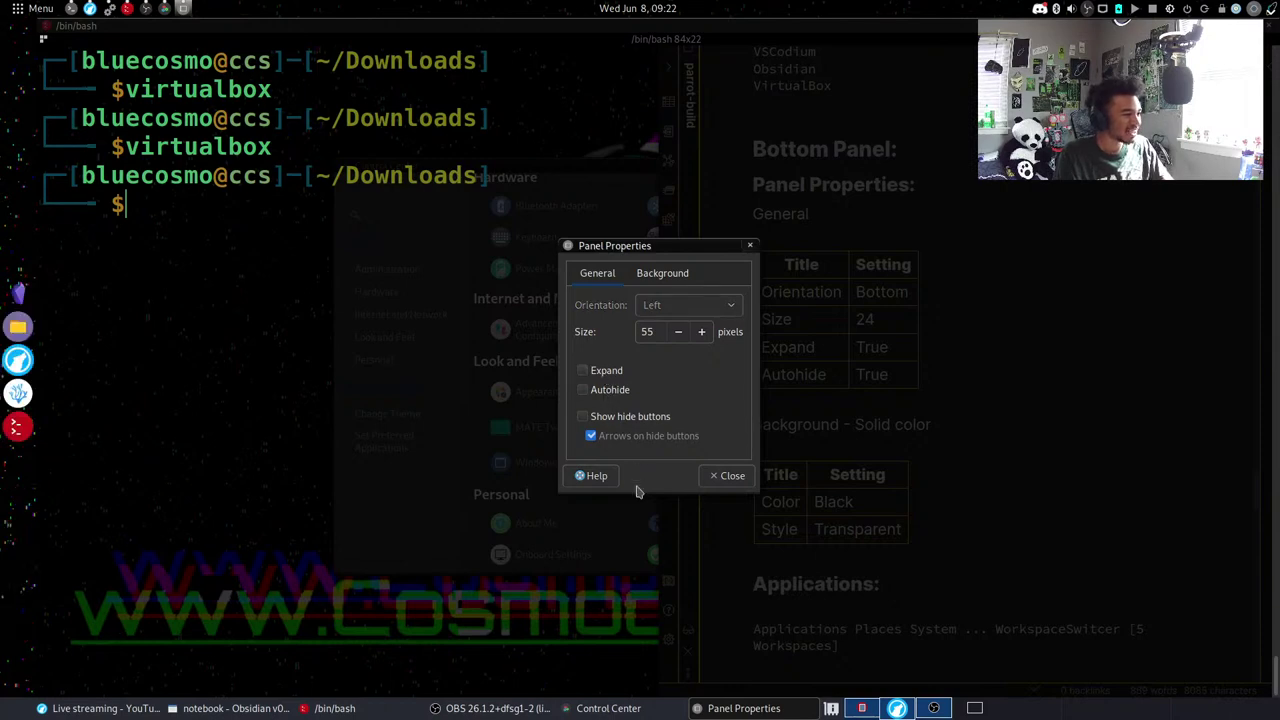
click(604, 393)
click(724, 480)
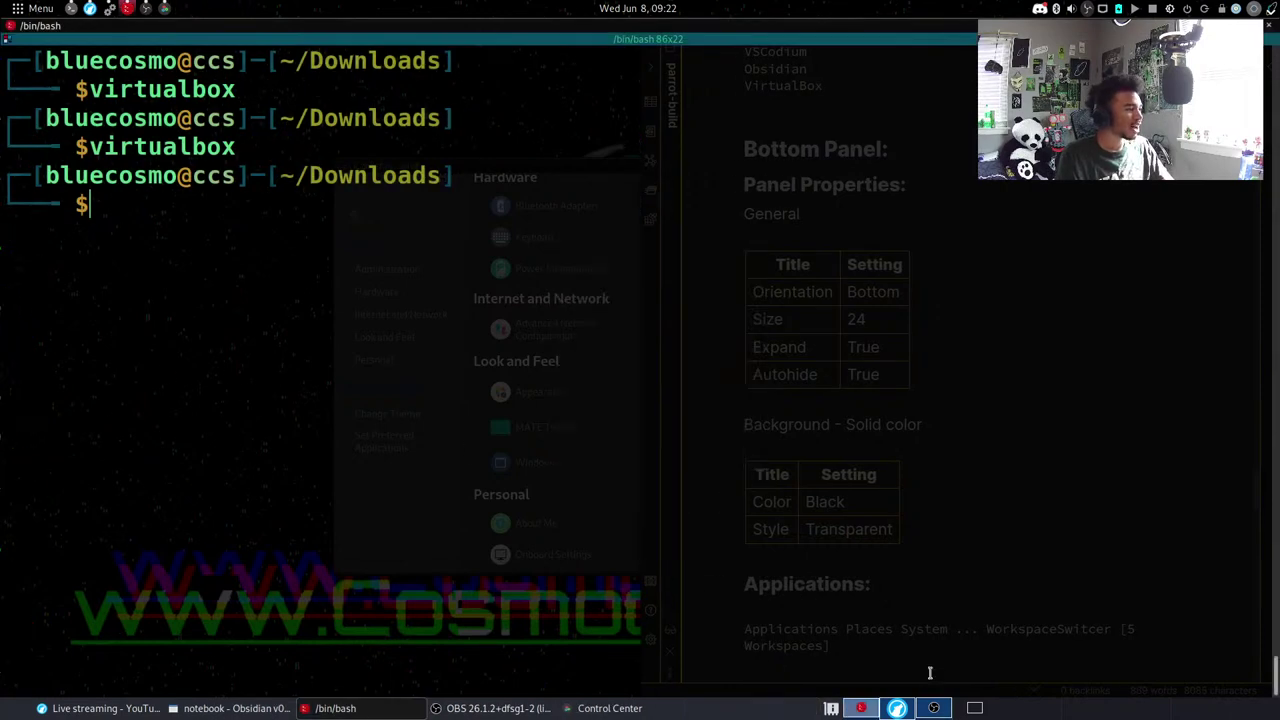
mouse_move(3, 420)
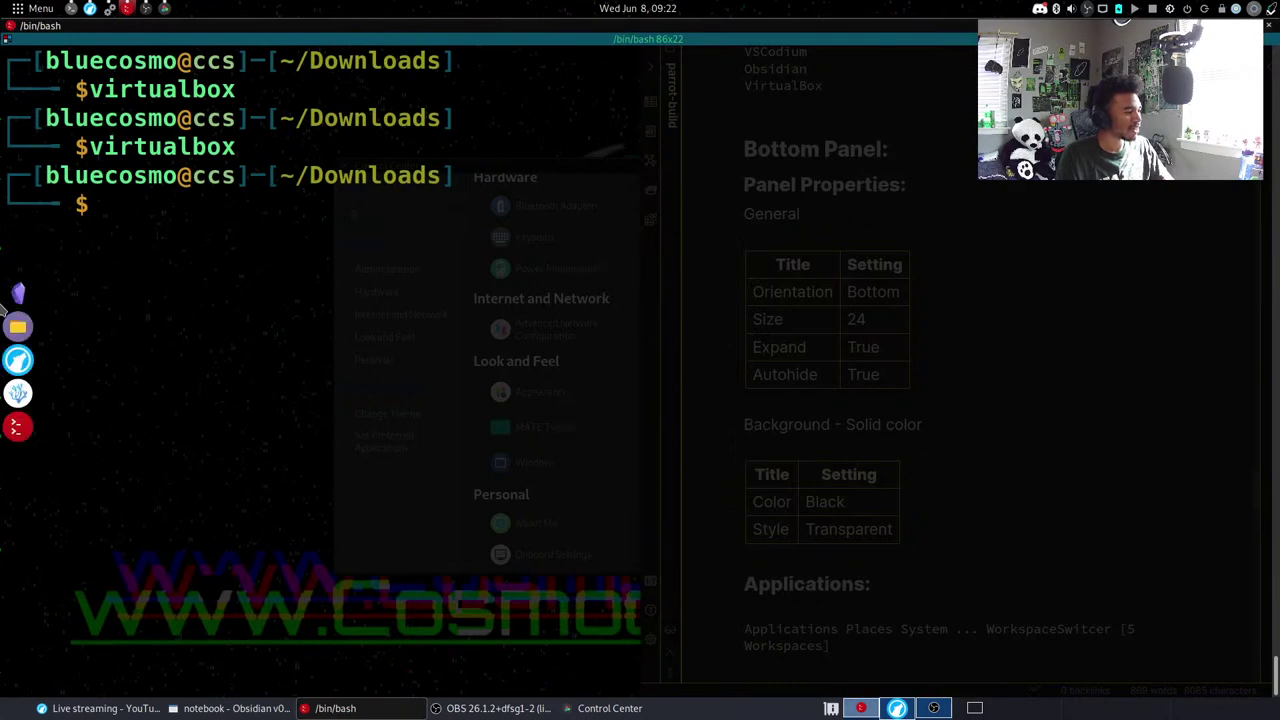
right_click(5, 440)
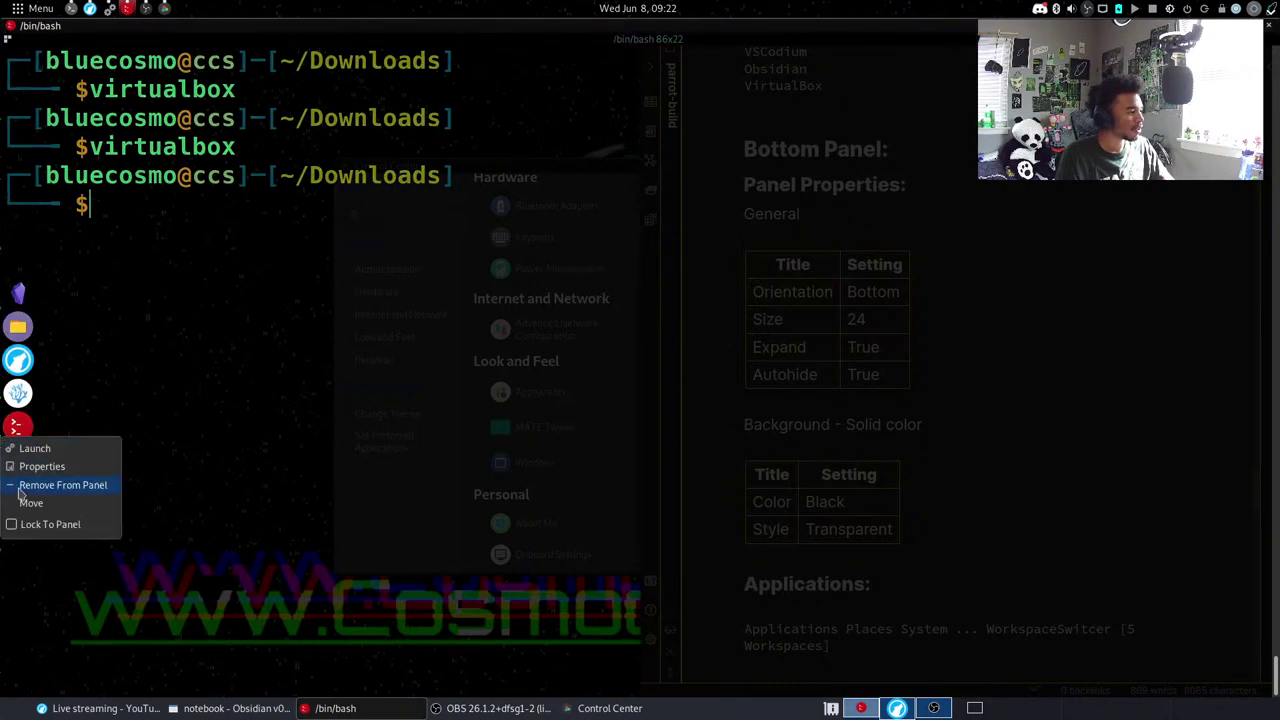
click(28, 466)
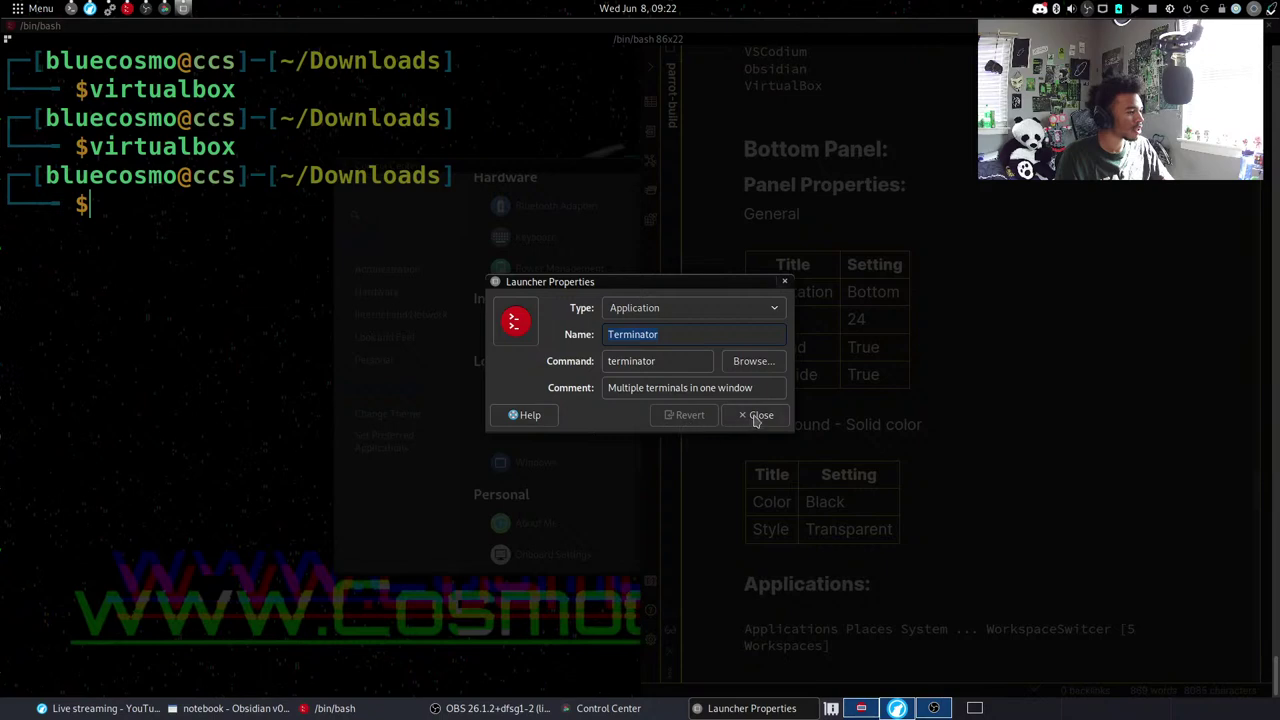
click(752, 416)
In the left panel's properties, turn on Expand, turn off Autohide, and close the dialog.
right_click(3, 455)
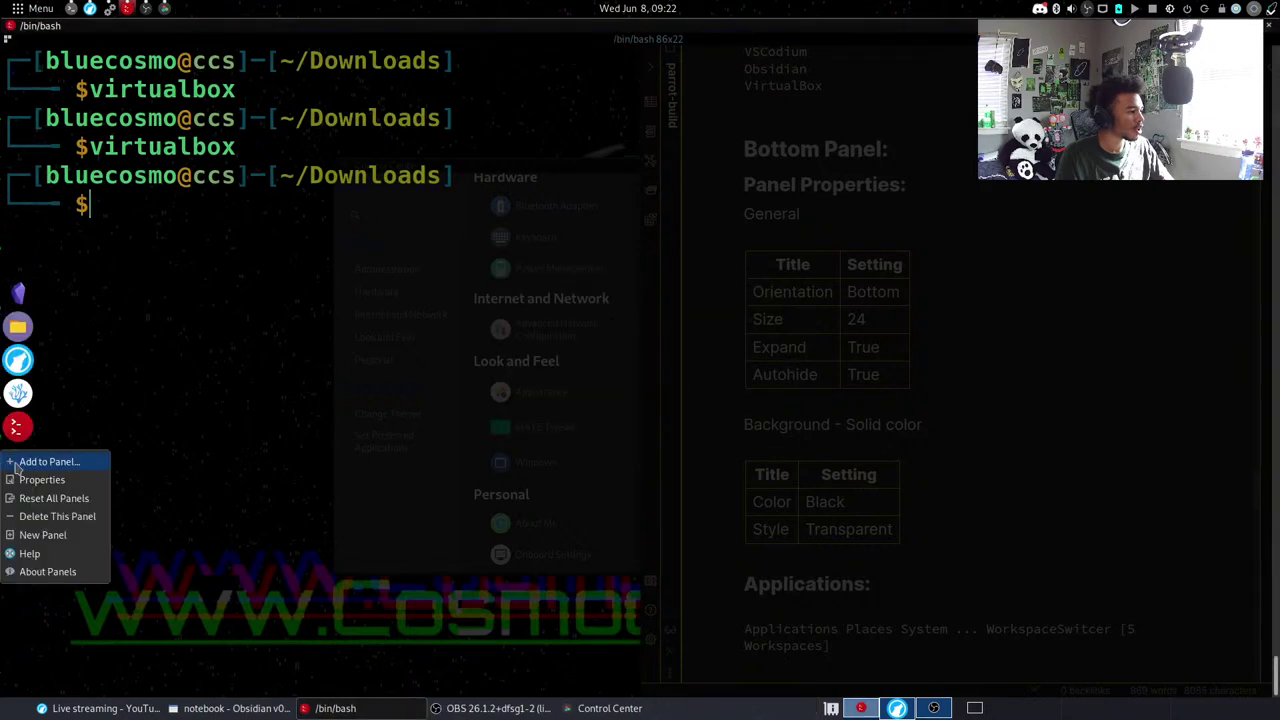
click(46, 478)
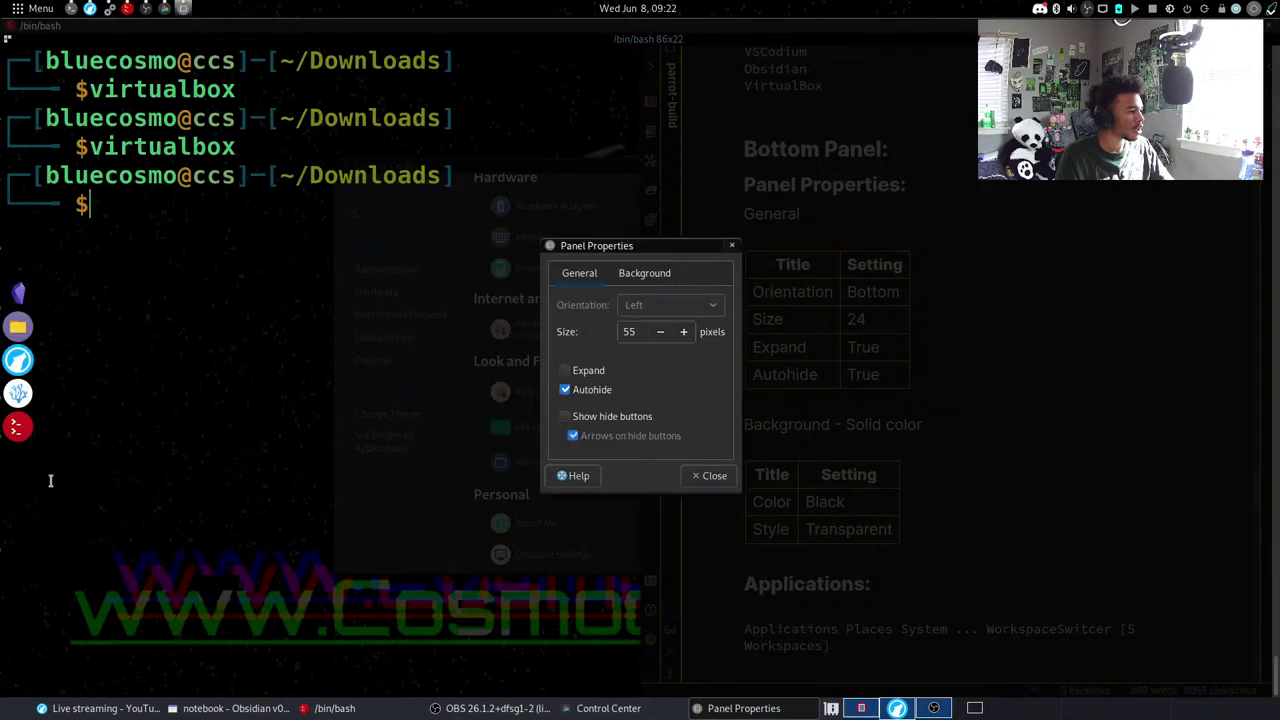
click(589, 371)
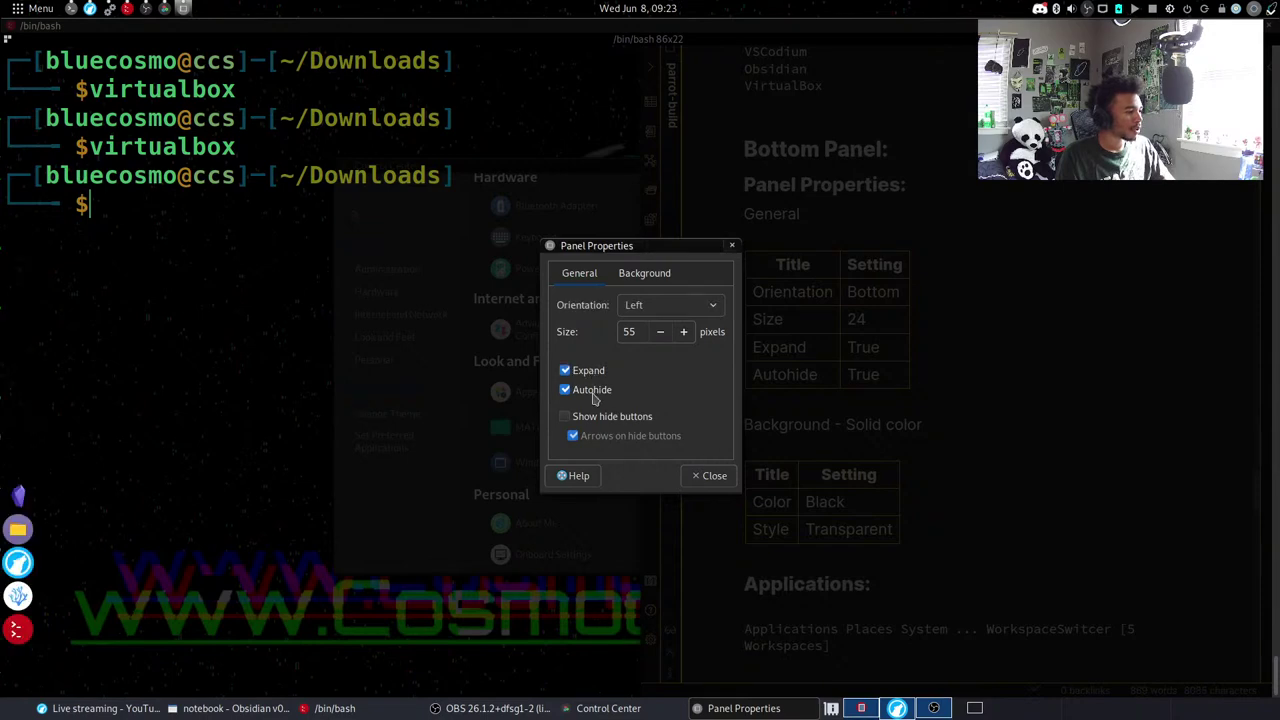
click(592, 390)
click(712, 477)
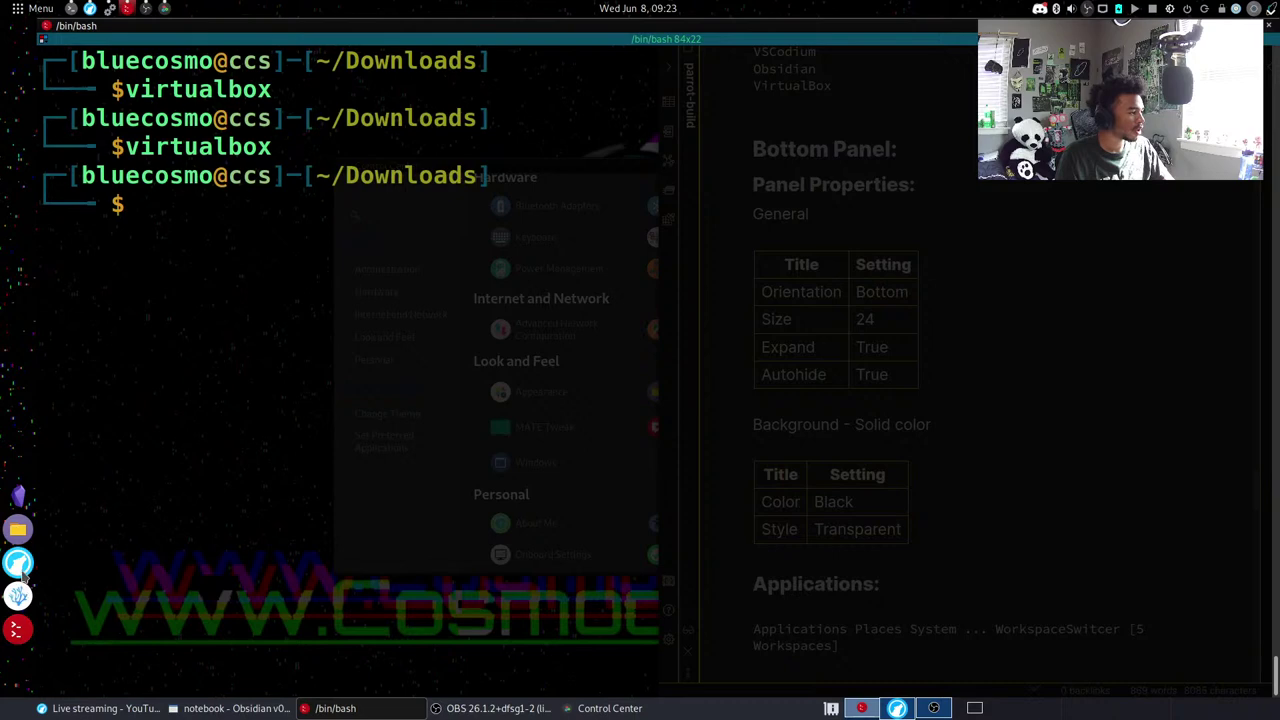
Reorder the left panel's launchers from top to bottom as web browser, Terminator, file manager, Obsidian, VSCodium.
drag(18, 562, 17, 397)
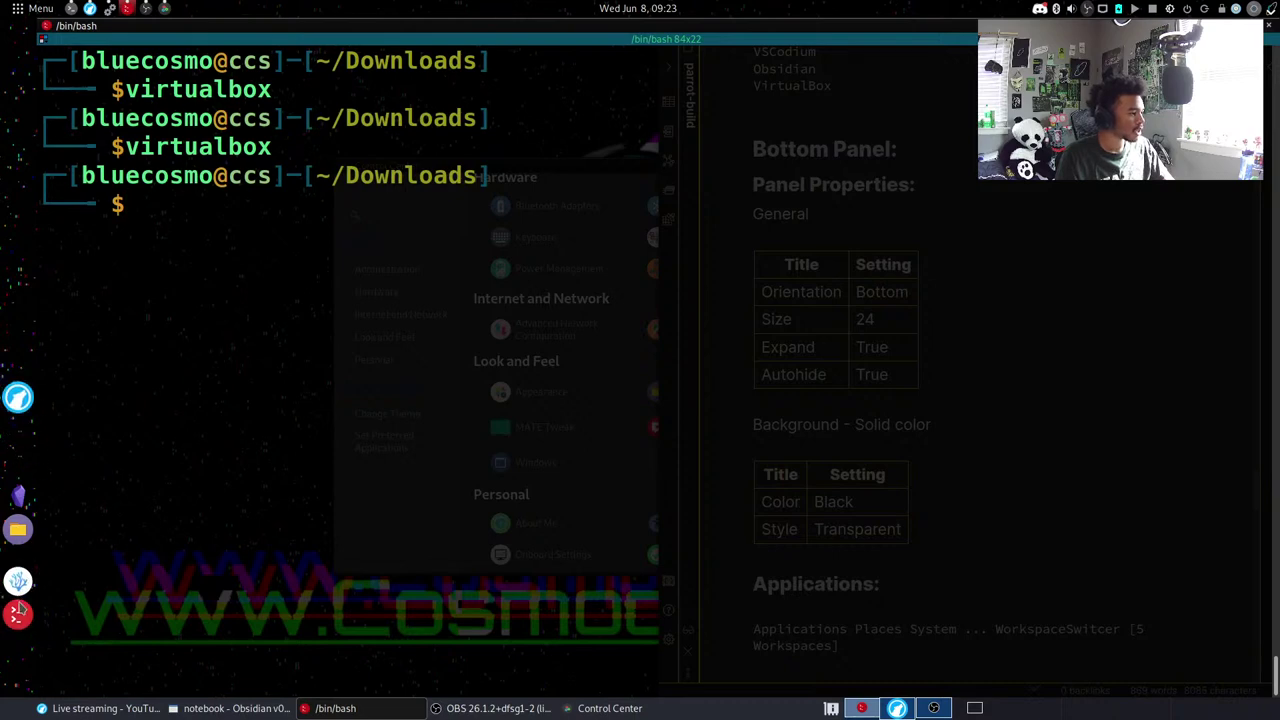
drag(16, 614, 16, 448)
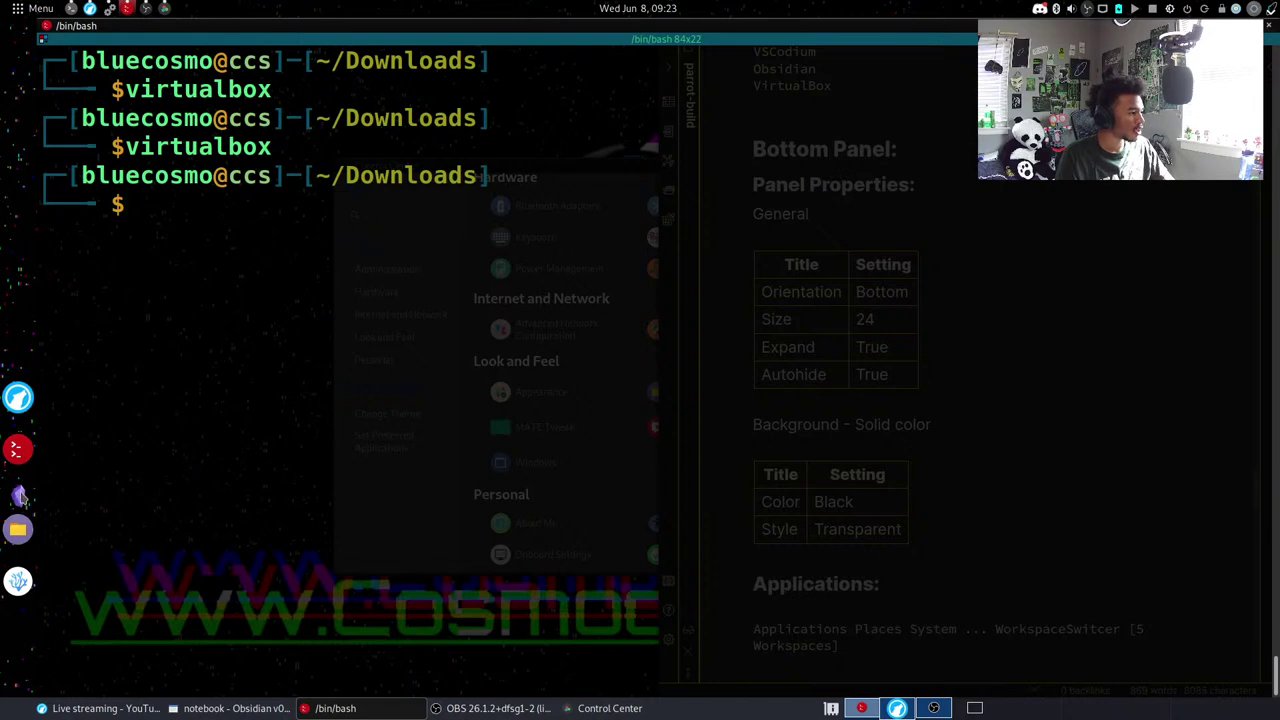
drag(18, 497, 18, 665)
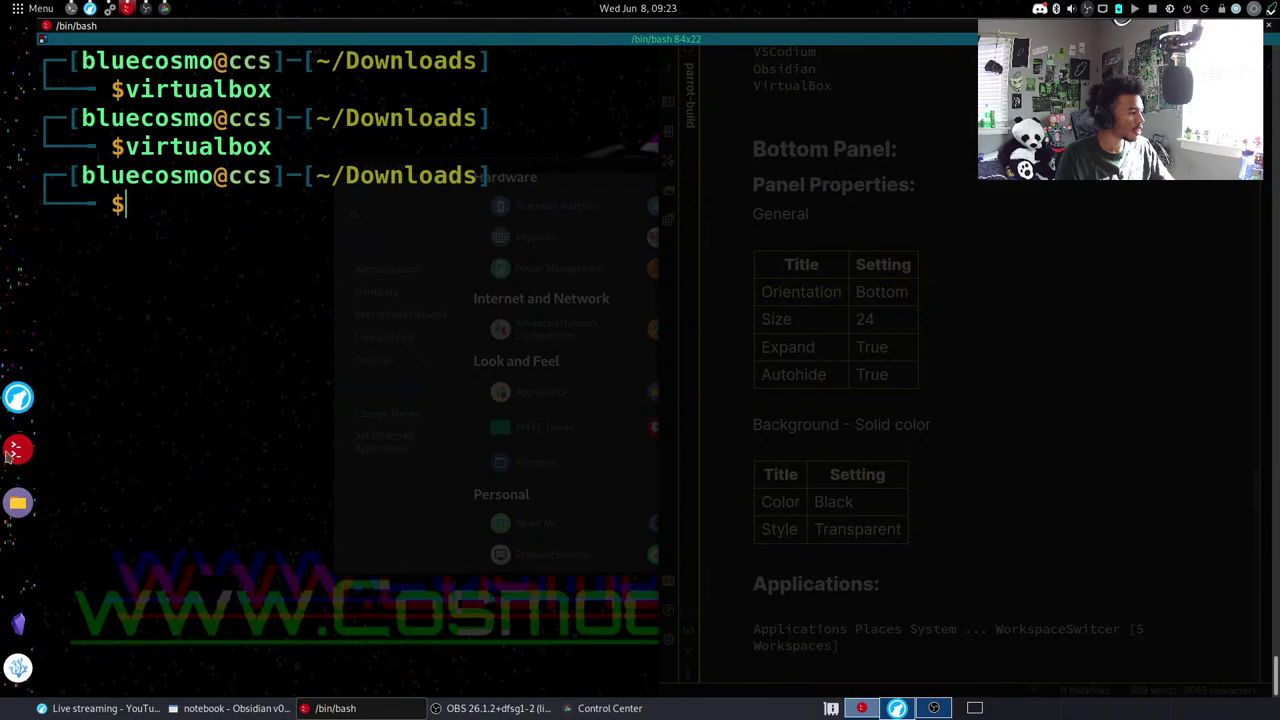
Turn Expand off and Autohide back on for the left panel and close its properties.
right_click(15, 330)
click(70, 352)
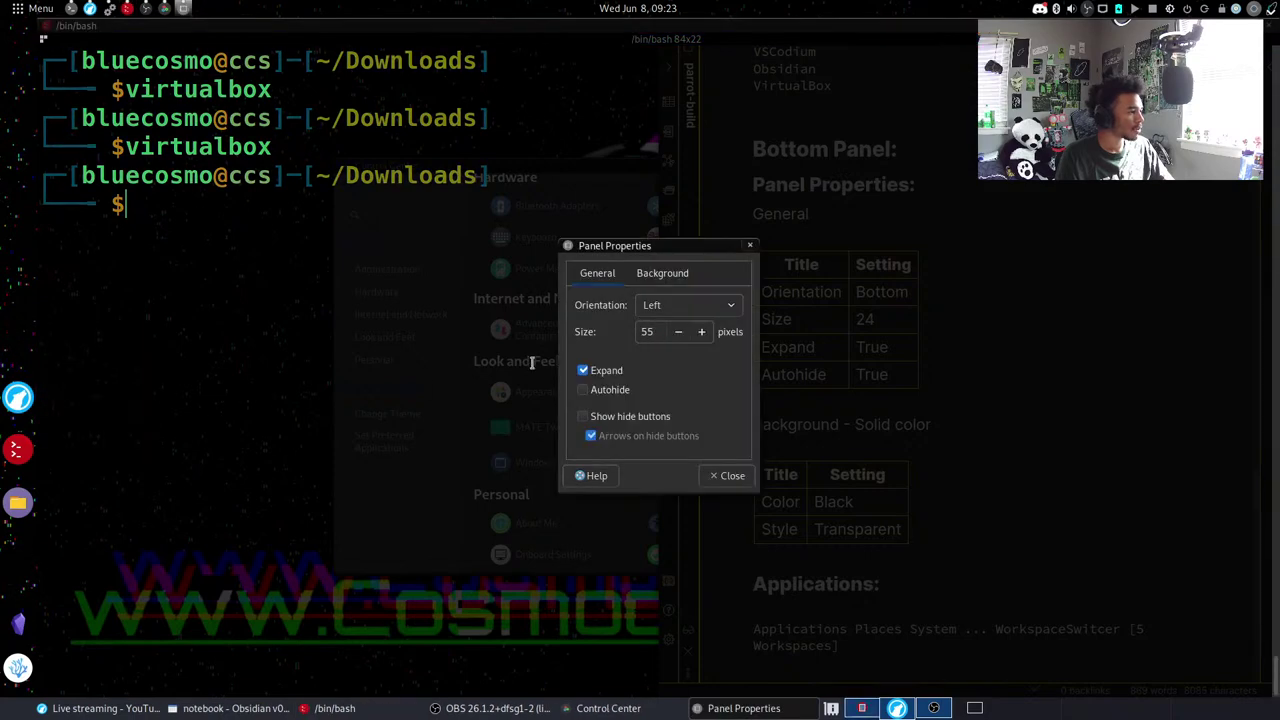
click(604, 371)
click(604, 389)
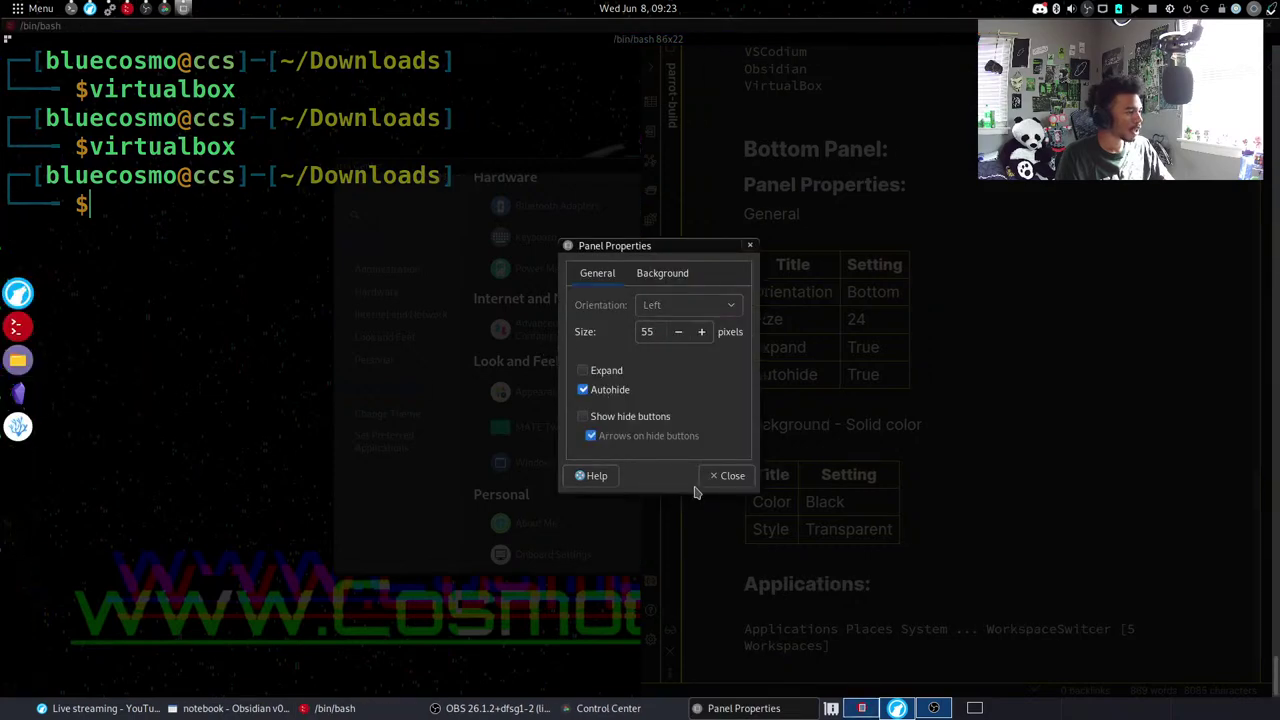
click(728, 476)
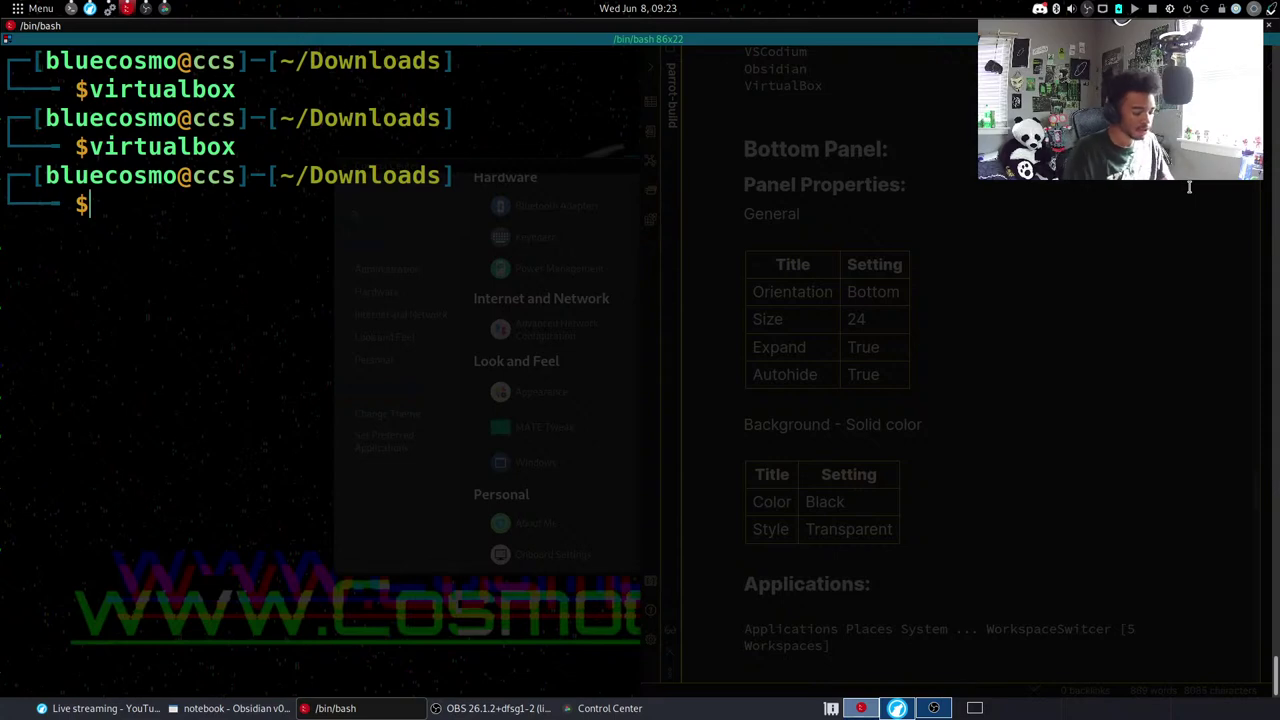
Clear the terminal screen and switch to the Obsidian notes on the bottom panel.
key(ctrl+l)
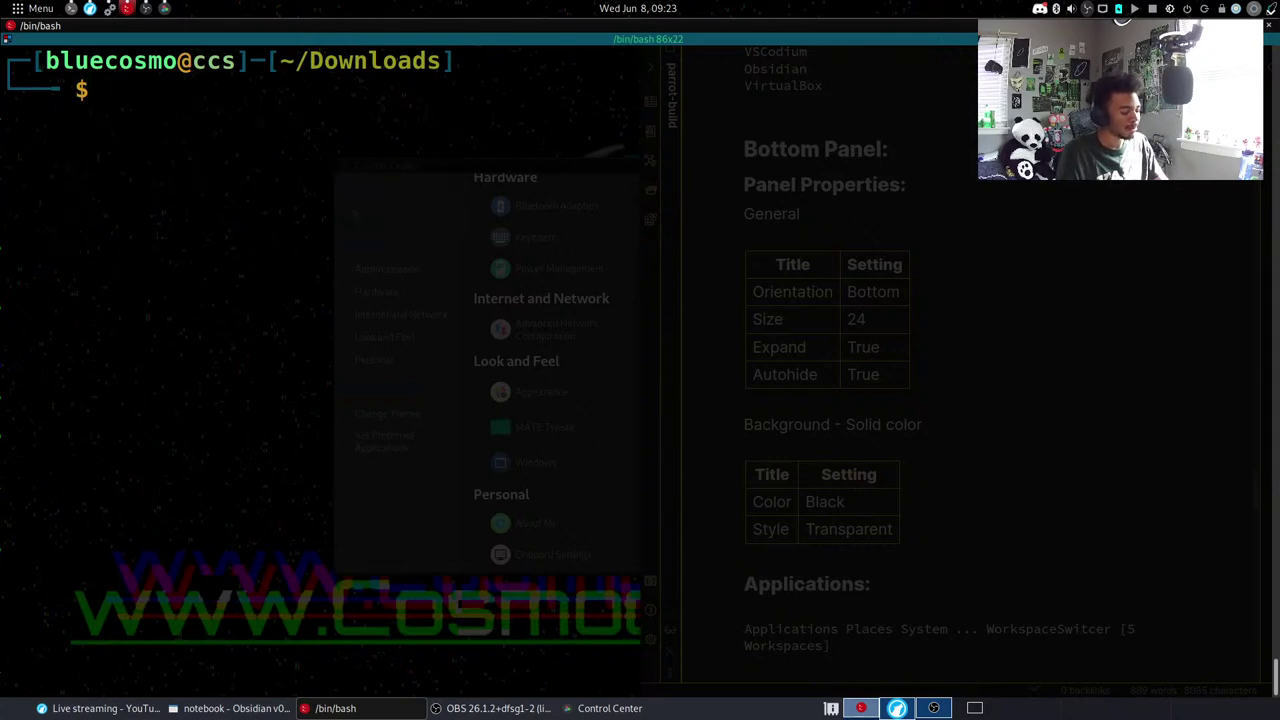
key(alt+Tab)
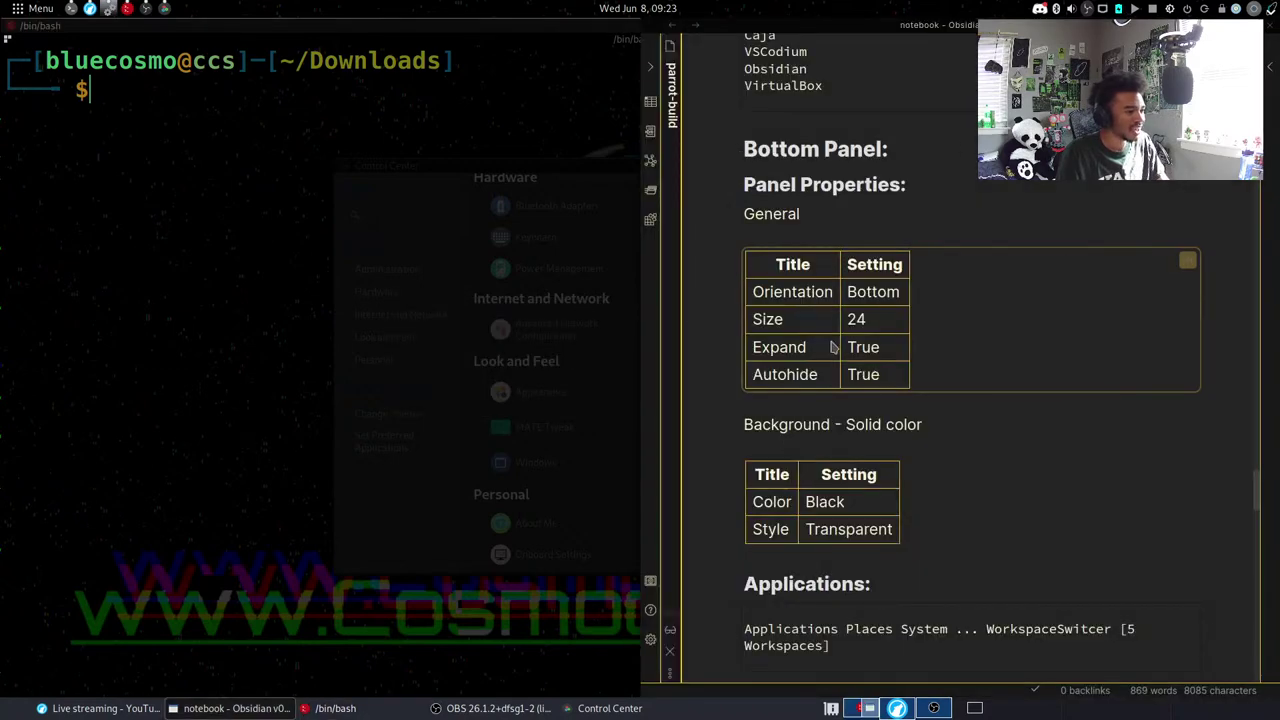
Unlock the window list on the bottom panel and remove it from the panel.
right_click(38, 714)
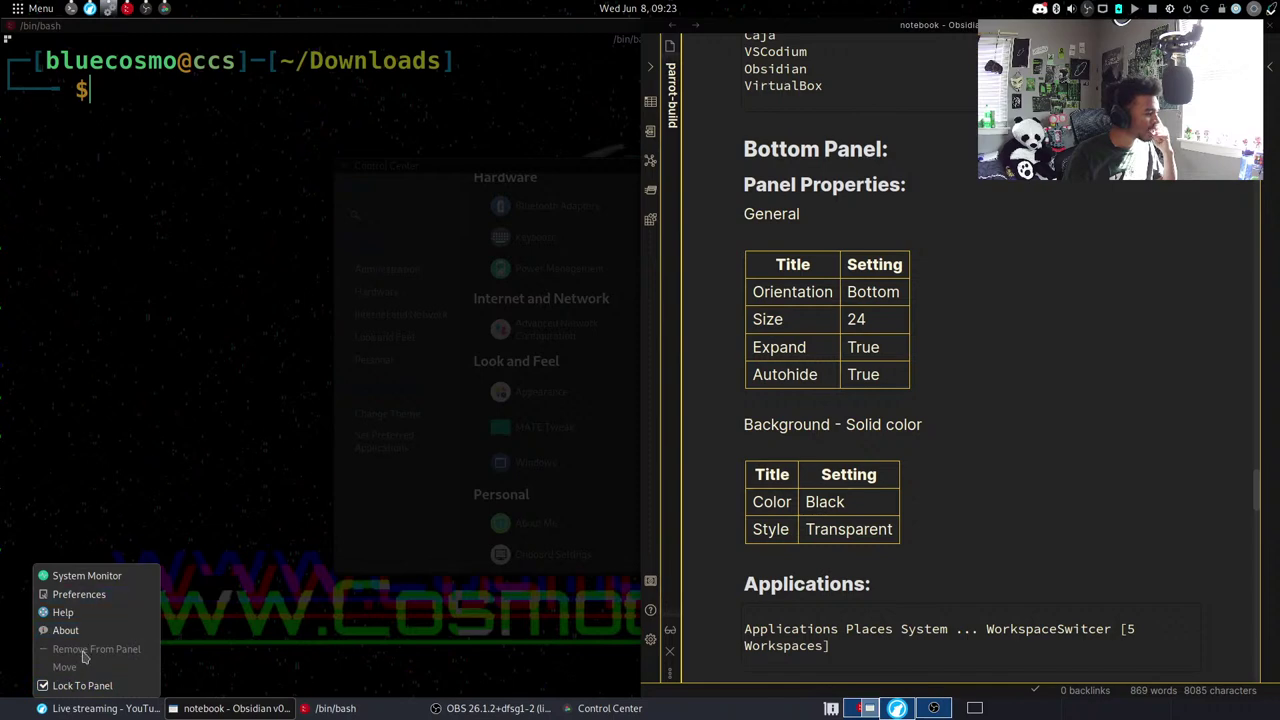
key(Escape)
right_click(68, 712)
mouse_move(86, 712)
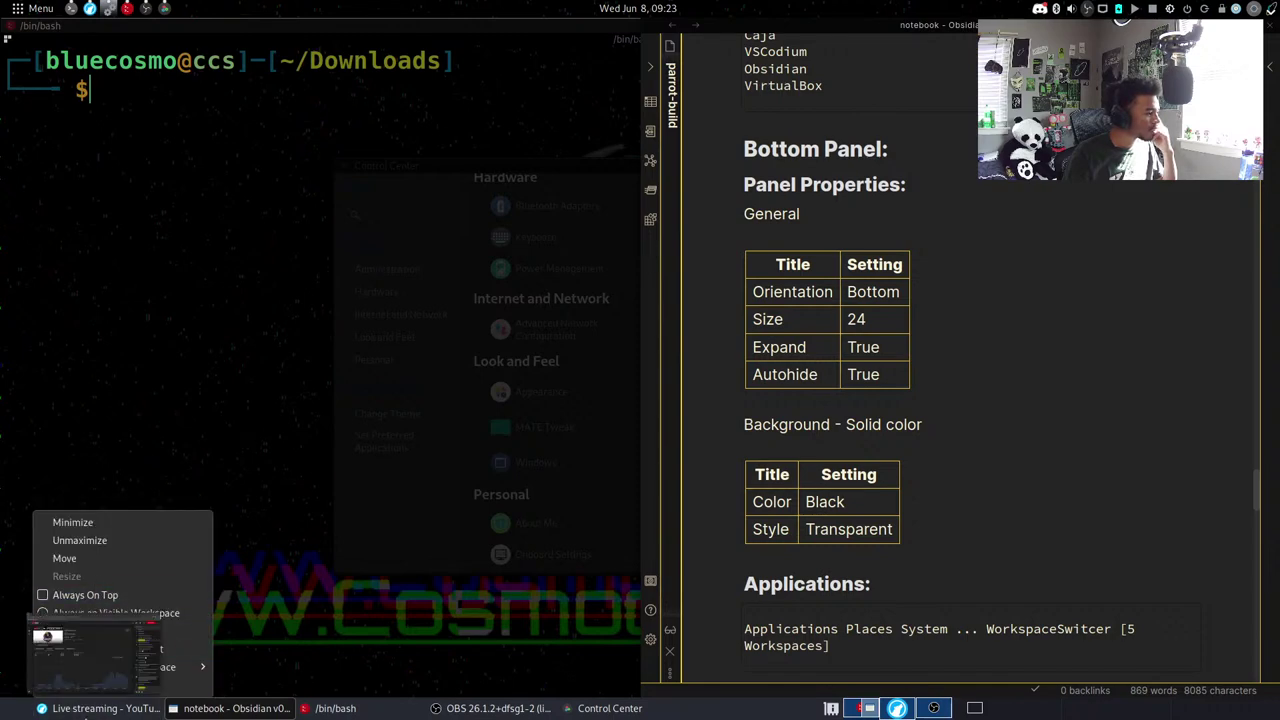
click(30, 712)
right_click(30, 712)
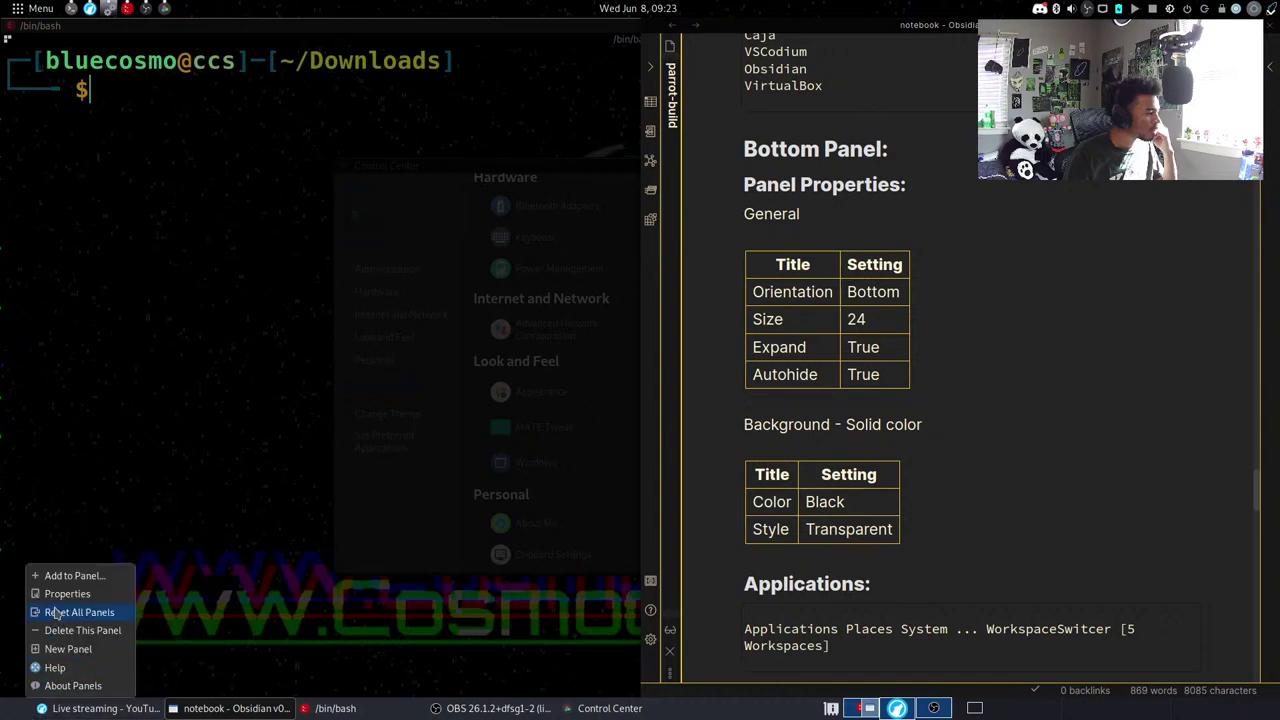
key(Escape)
mouse_move(513, 710)
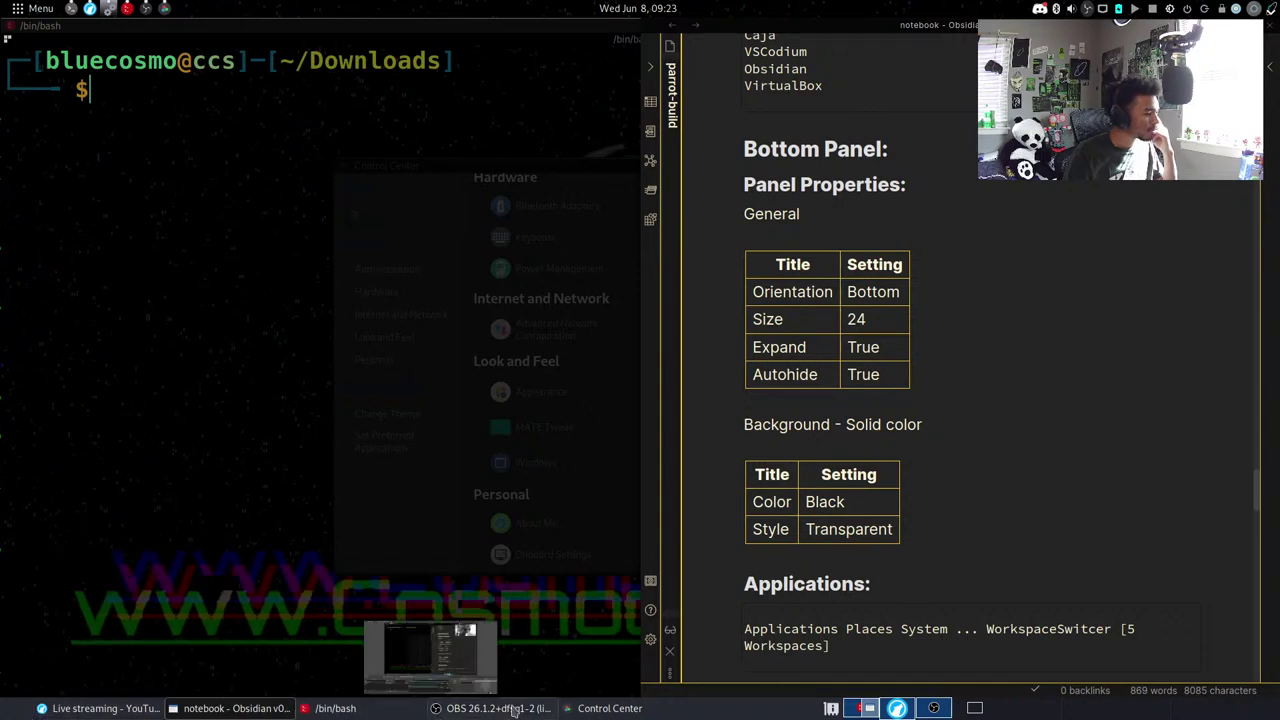
mouse_move(97, 712)
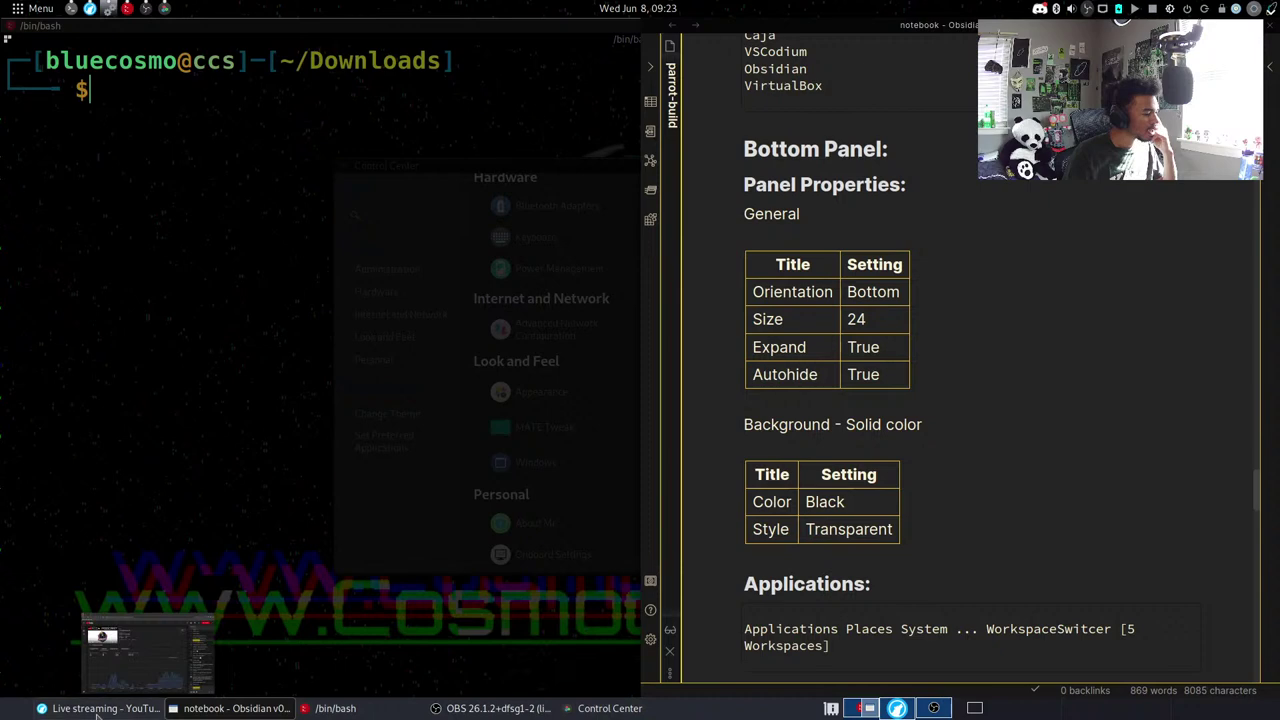
right_click(33, 713)
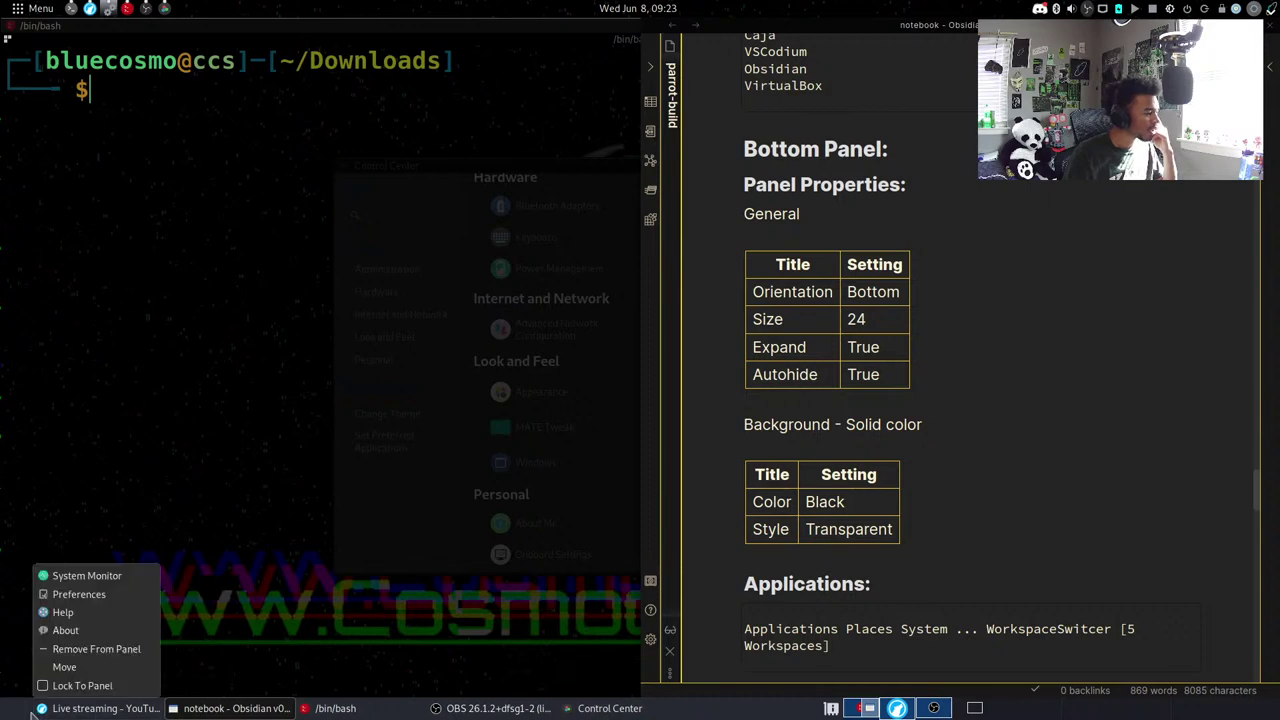
click(69, 650)
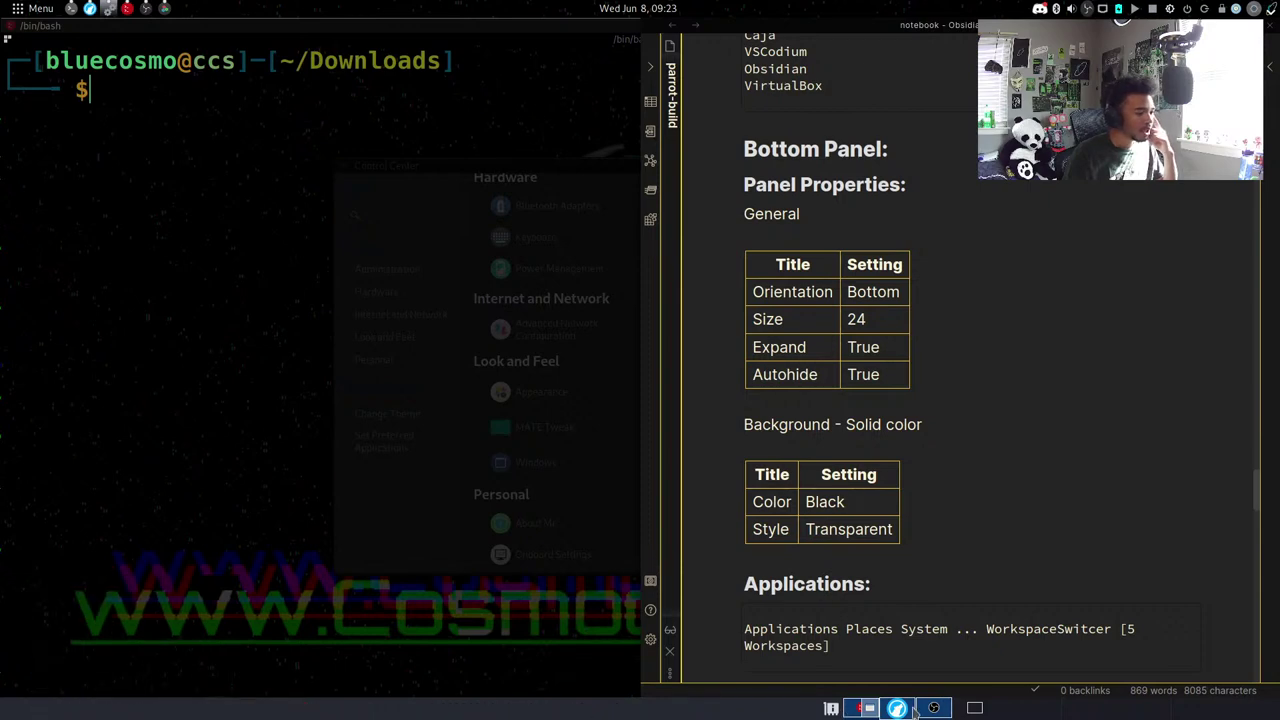
Set the number of workspaces to 3 in the bottom panel's Workspace Switcher preferences and close them.
right_click(866, 708)
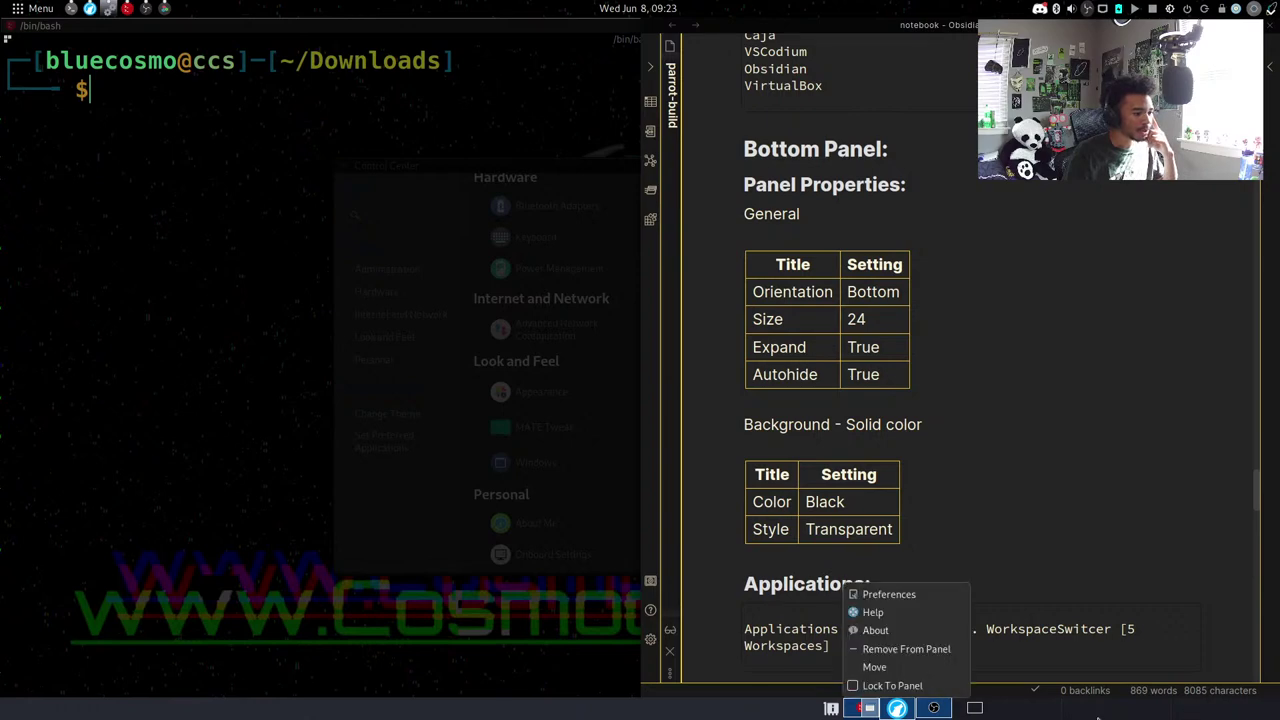
click(894, 595)
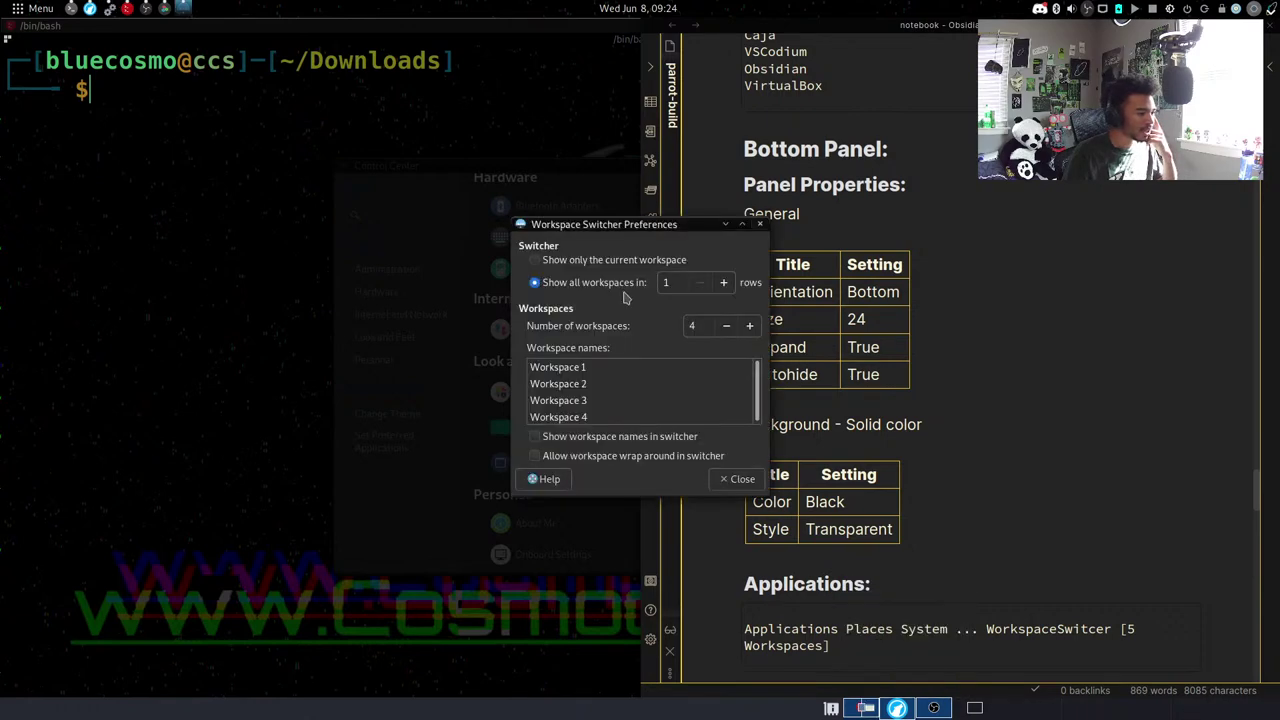
click(724, 326)
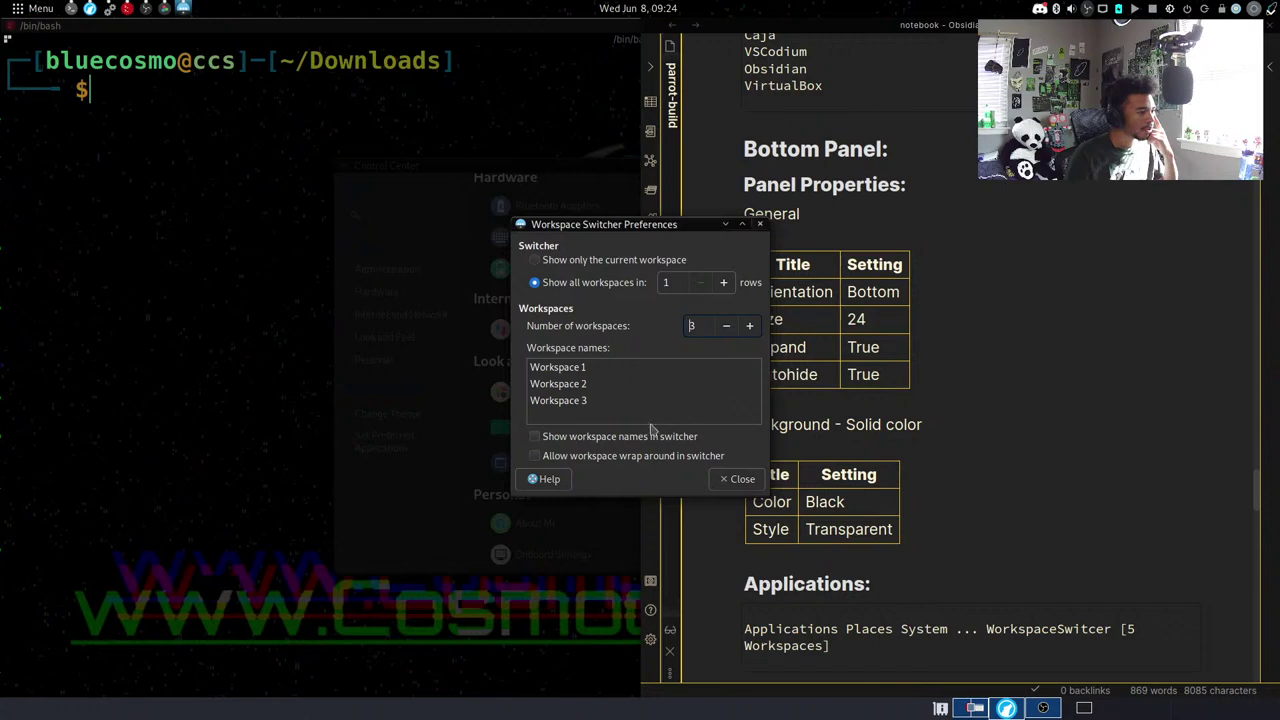
click(740, 479)
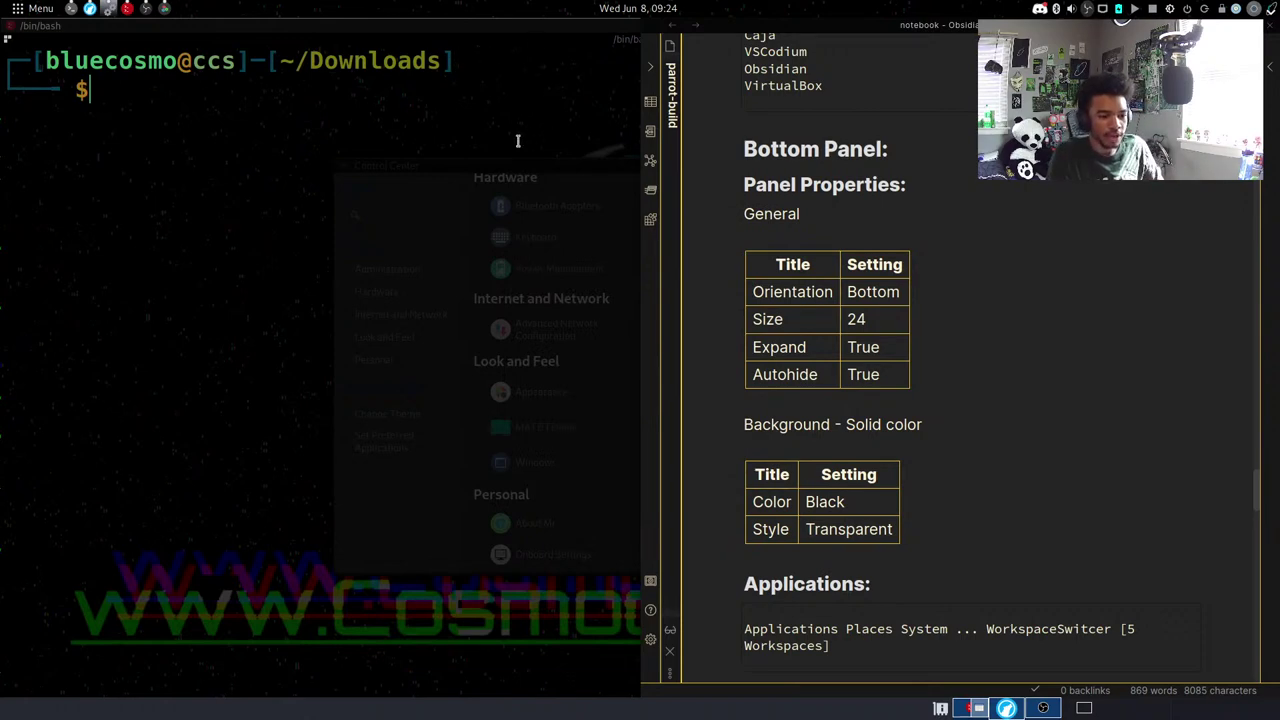
Find "menu" among the items for the bottom panel, add the Classic Menu, and close the dialog.
right_click(29, 713)
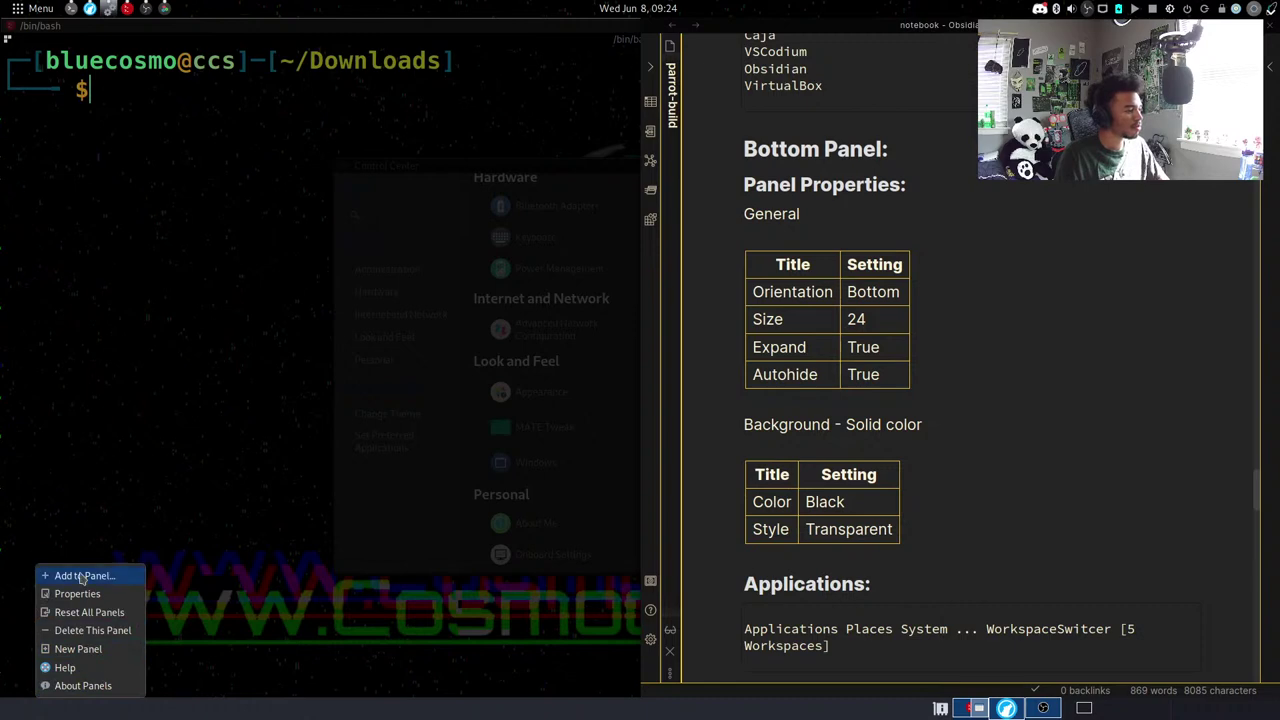
click(100, 516)
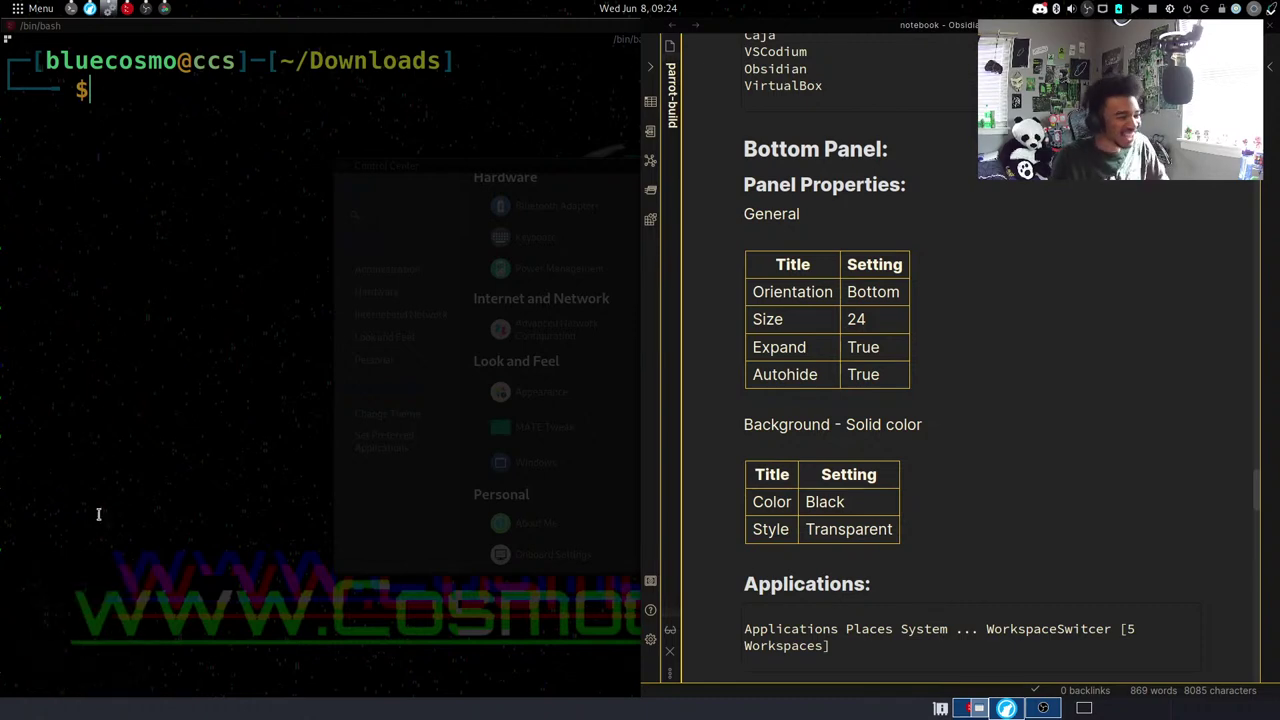
right_click(131, 715)
click(170, 578)
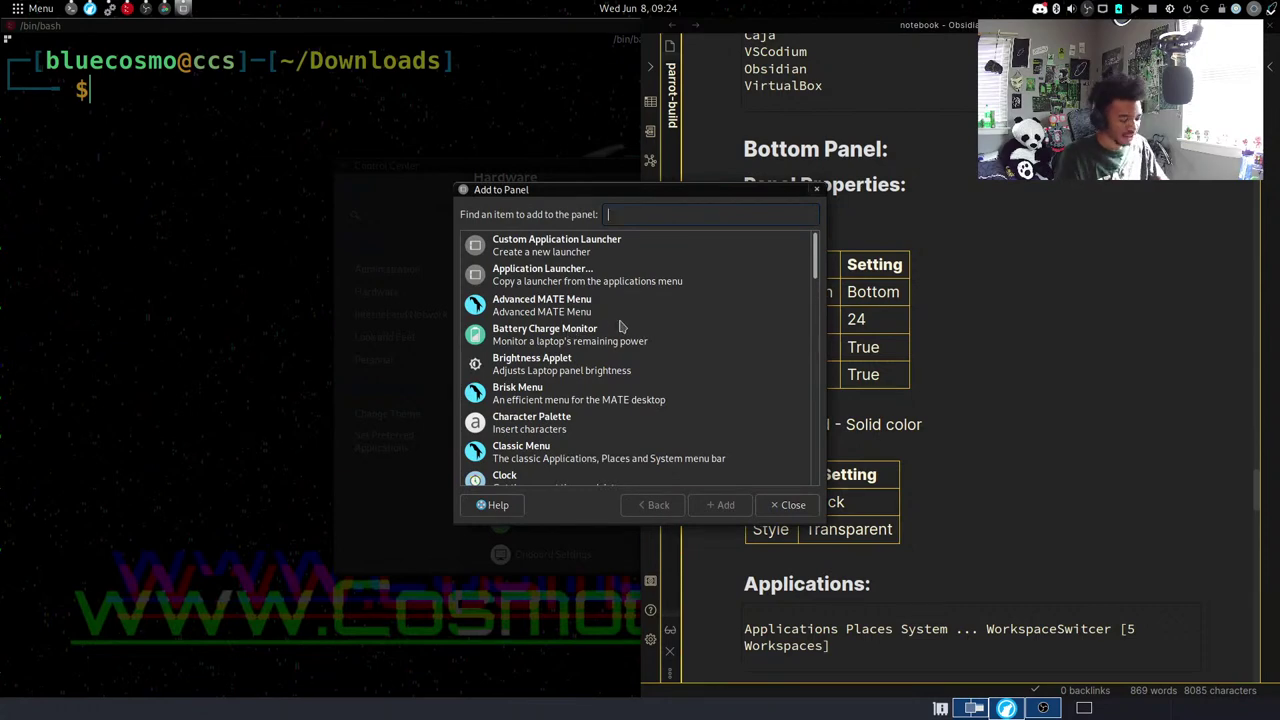
text(menu)
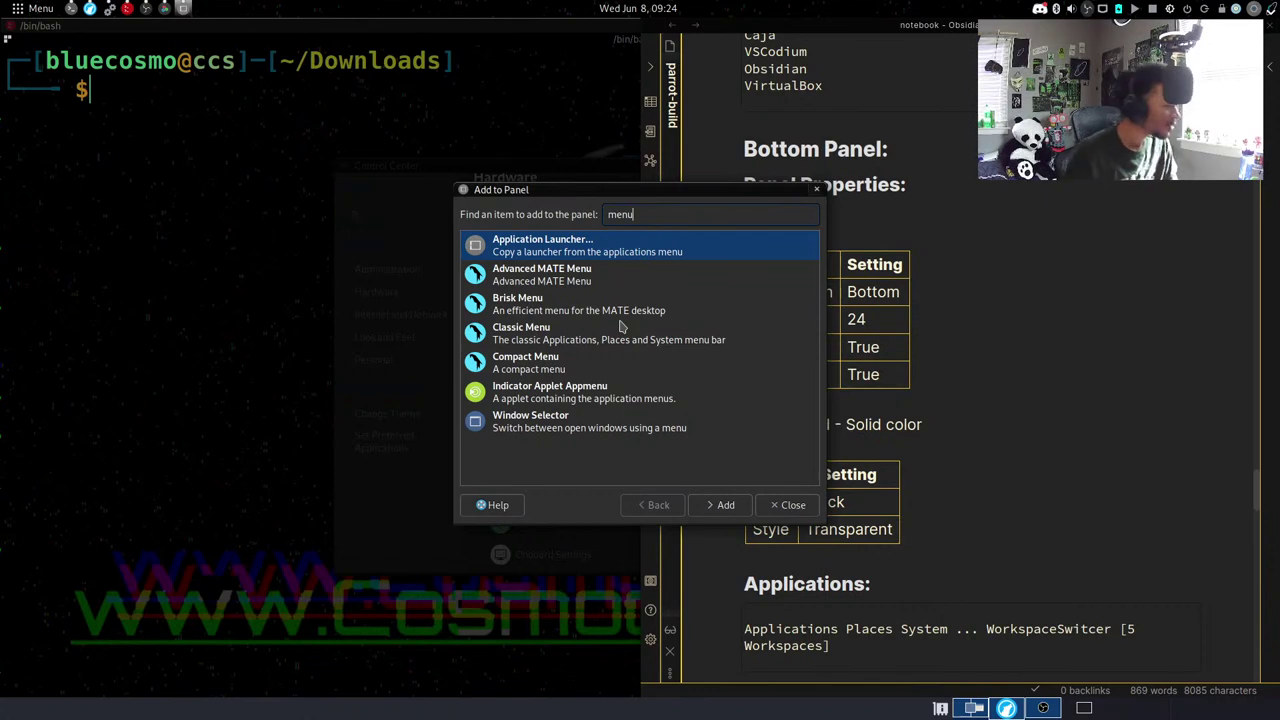
click(620, 340)
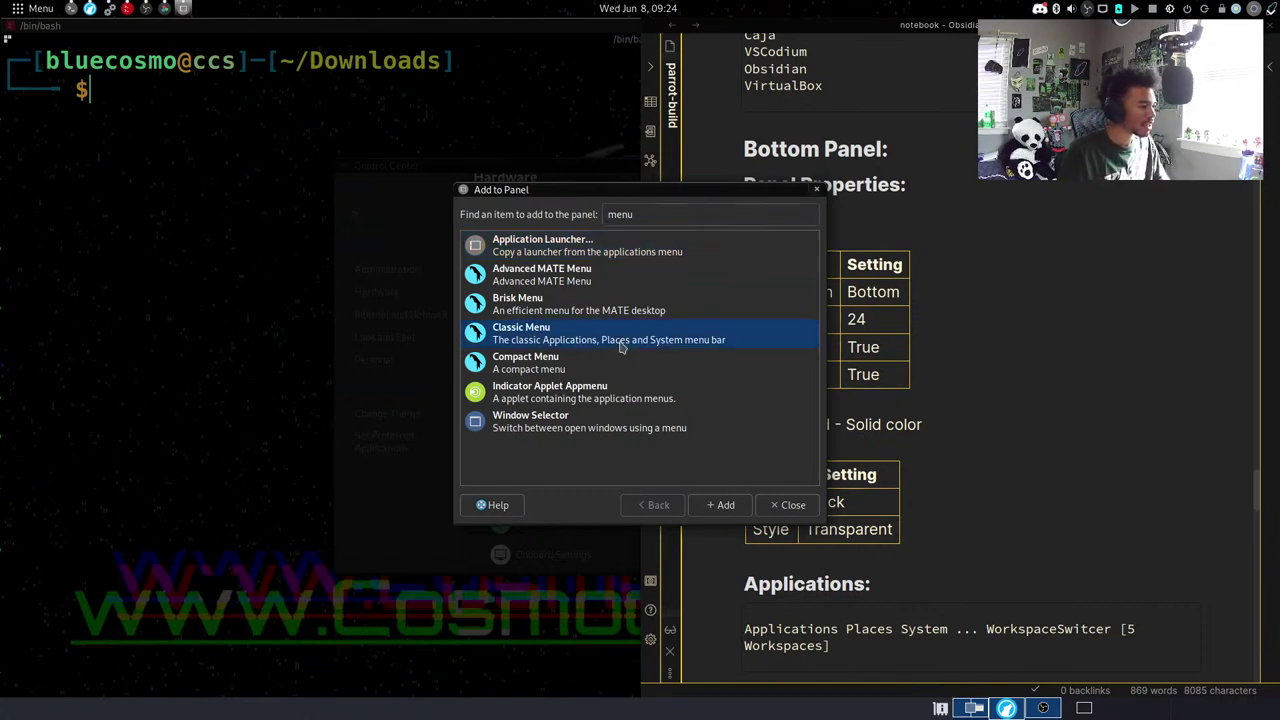
double_click(496, 345)
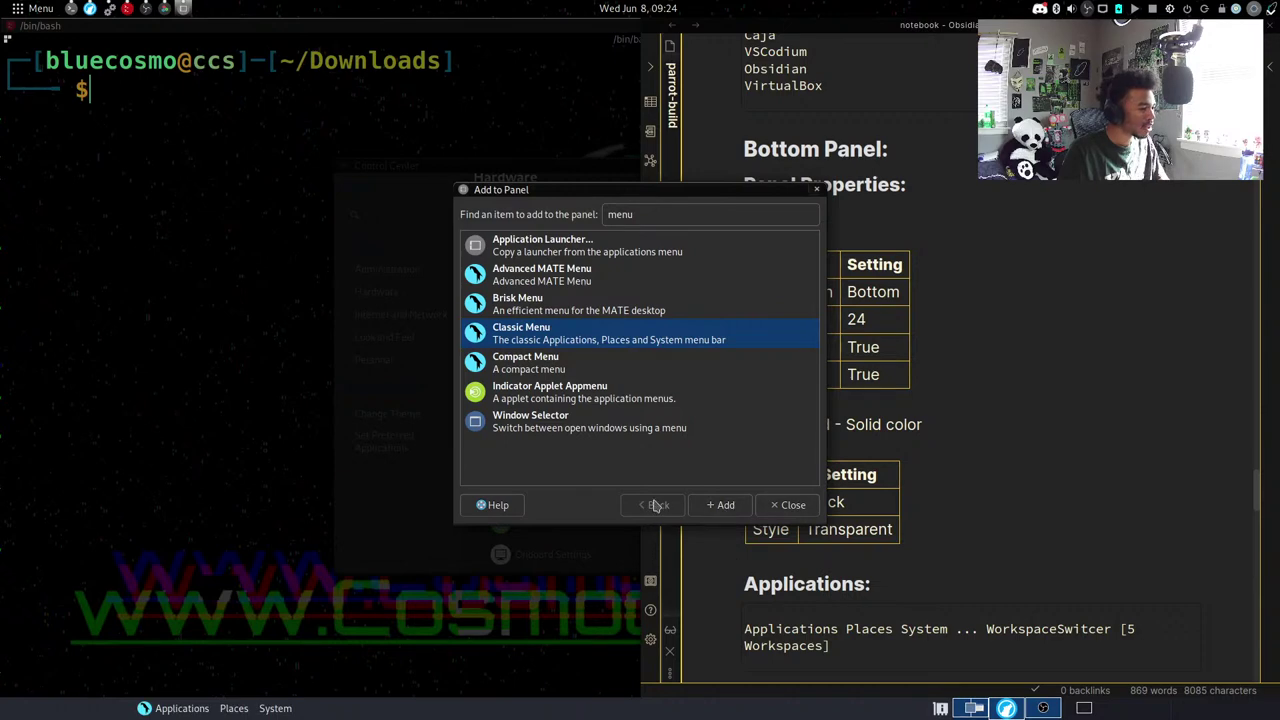
click(778, 506)
Move the Classic Menu to the left end of the bottom panel and lock it there.
right_click(140, 708)
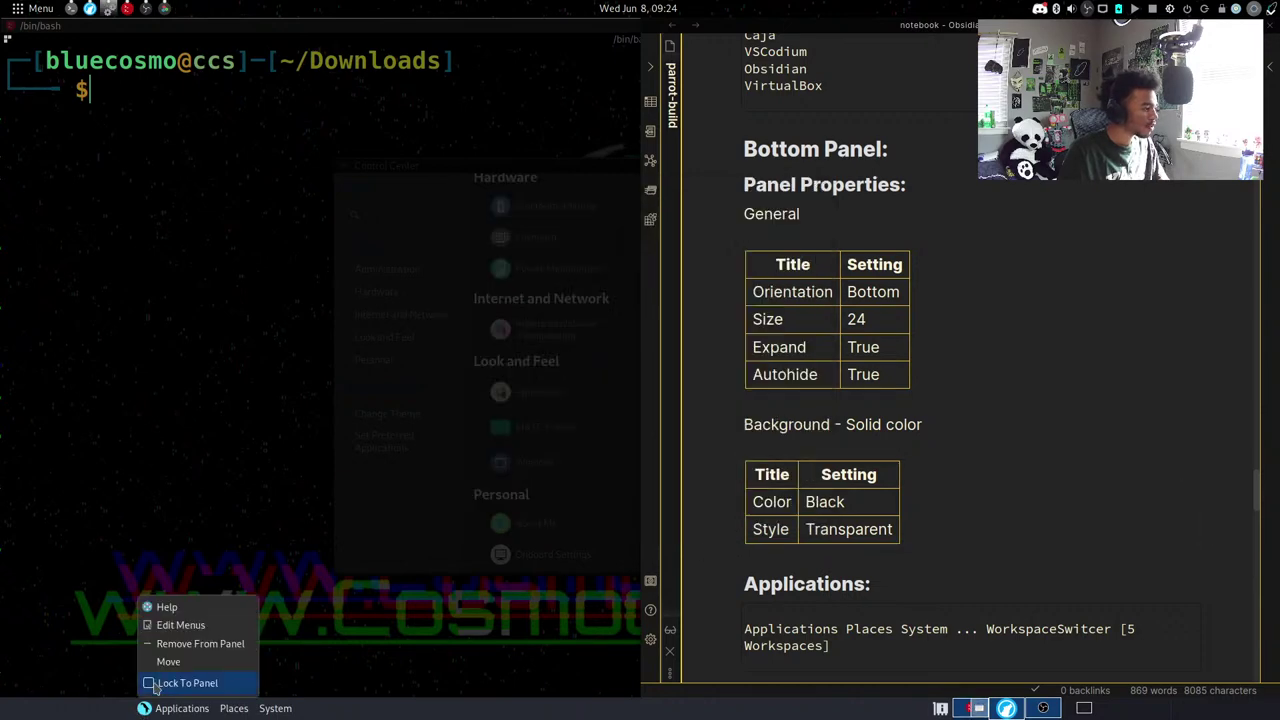
click(166, 660)
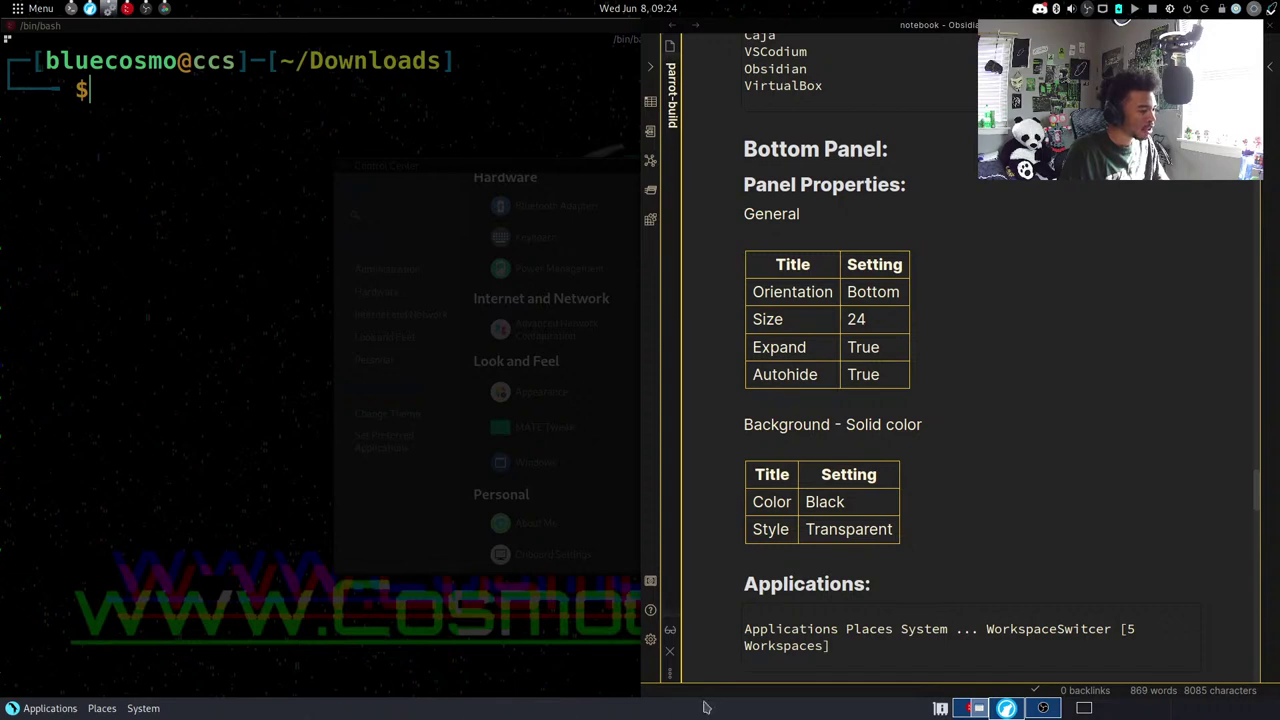
right_click(58, 708)
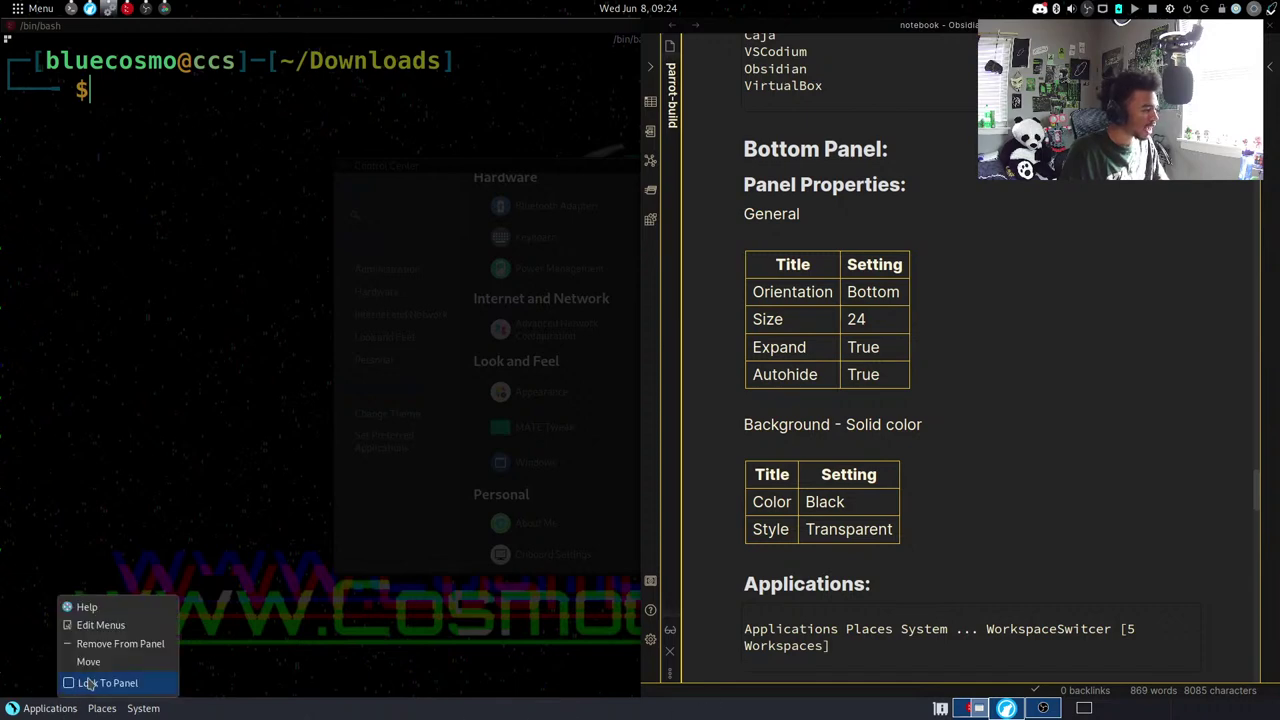
click(90, 680)
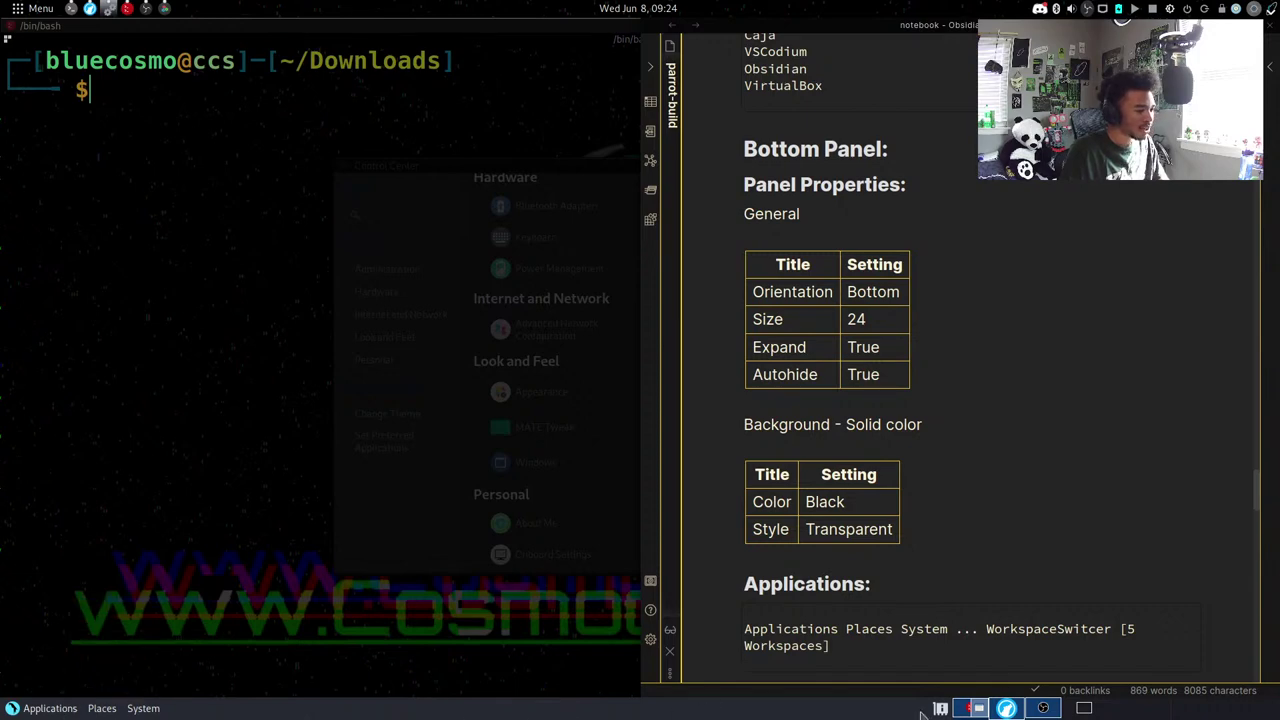
Lock the Workspace Switcher and the applet immediately beside it to the bottom panel.
right_click(1080, 712)
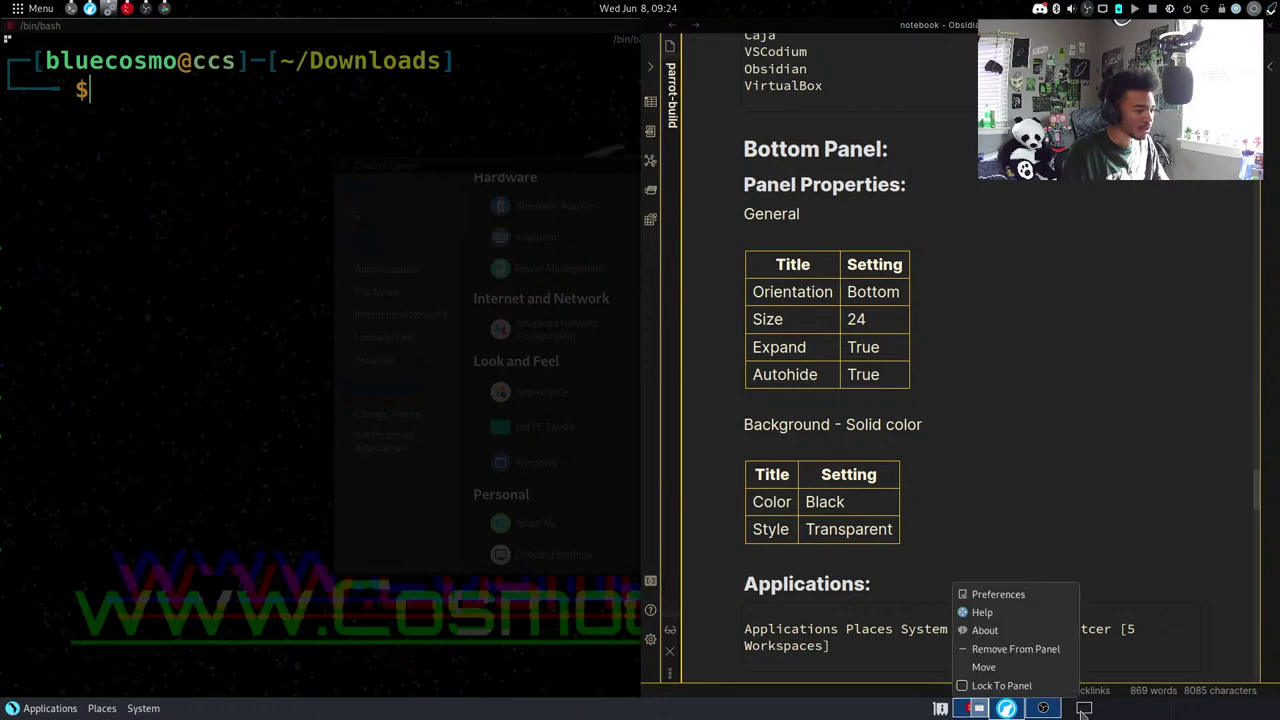
click(999, 690)
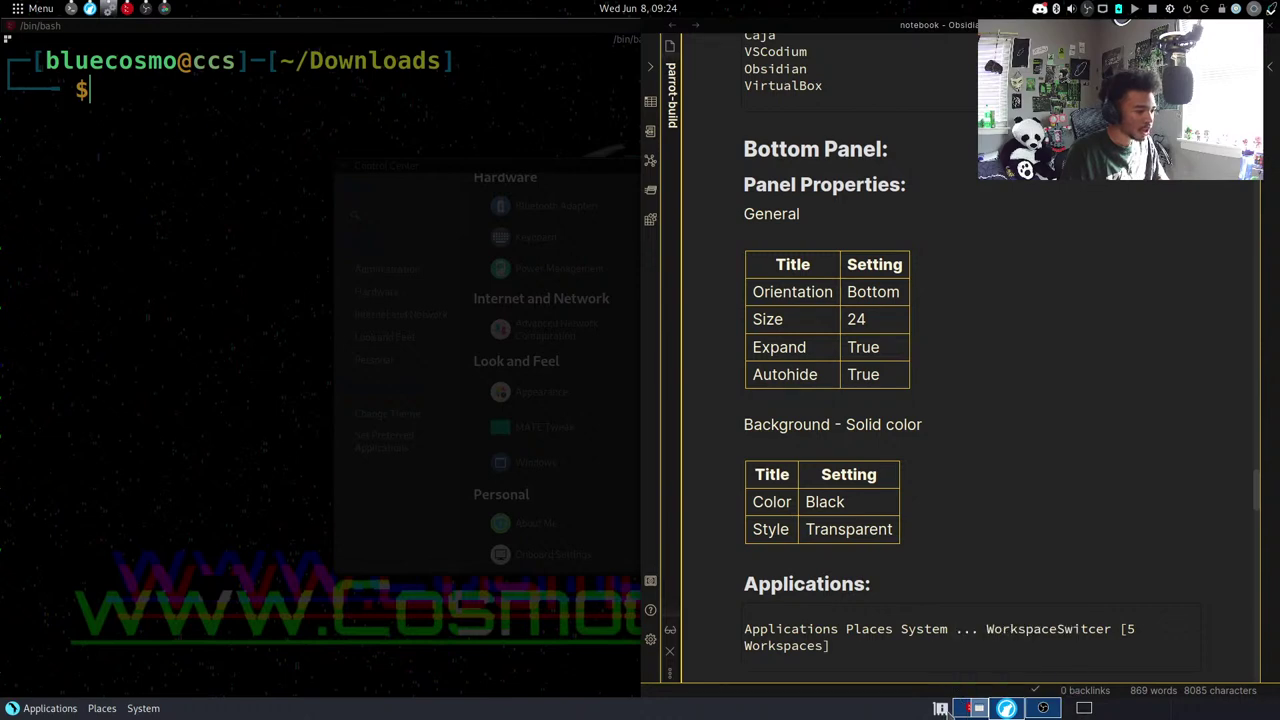
right_click(1158, 708)
right_click(940, 708)
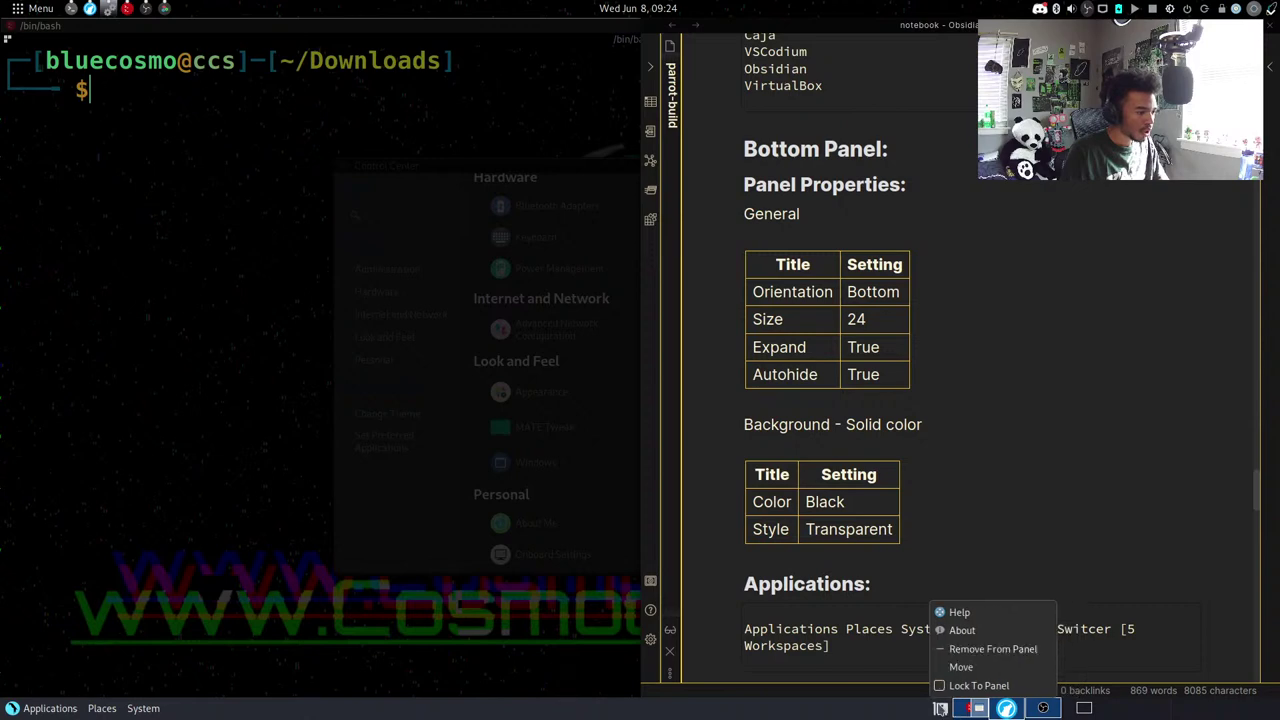
click(940, 690)
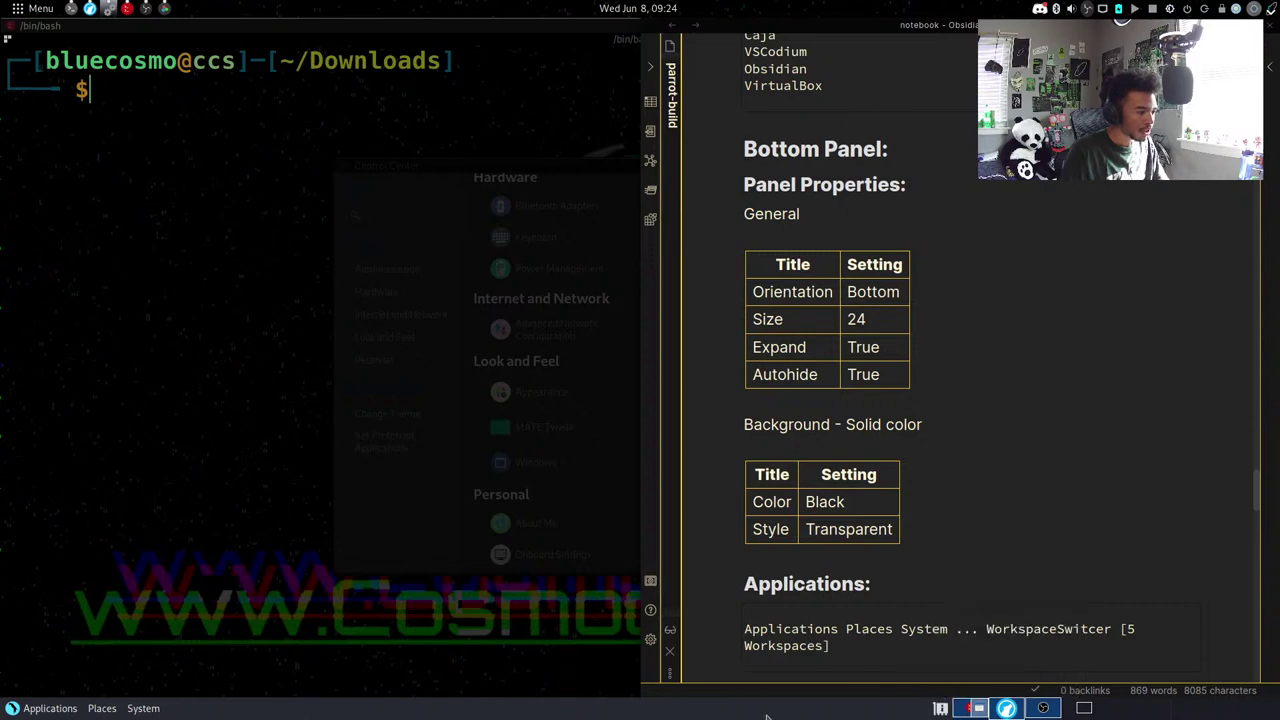
Open the bottom panel's properties, set its size to 24 pixels and enable Autohide.
right_click(232, 712)
click(284, 596)
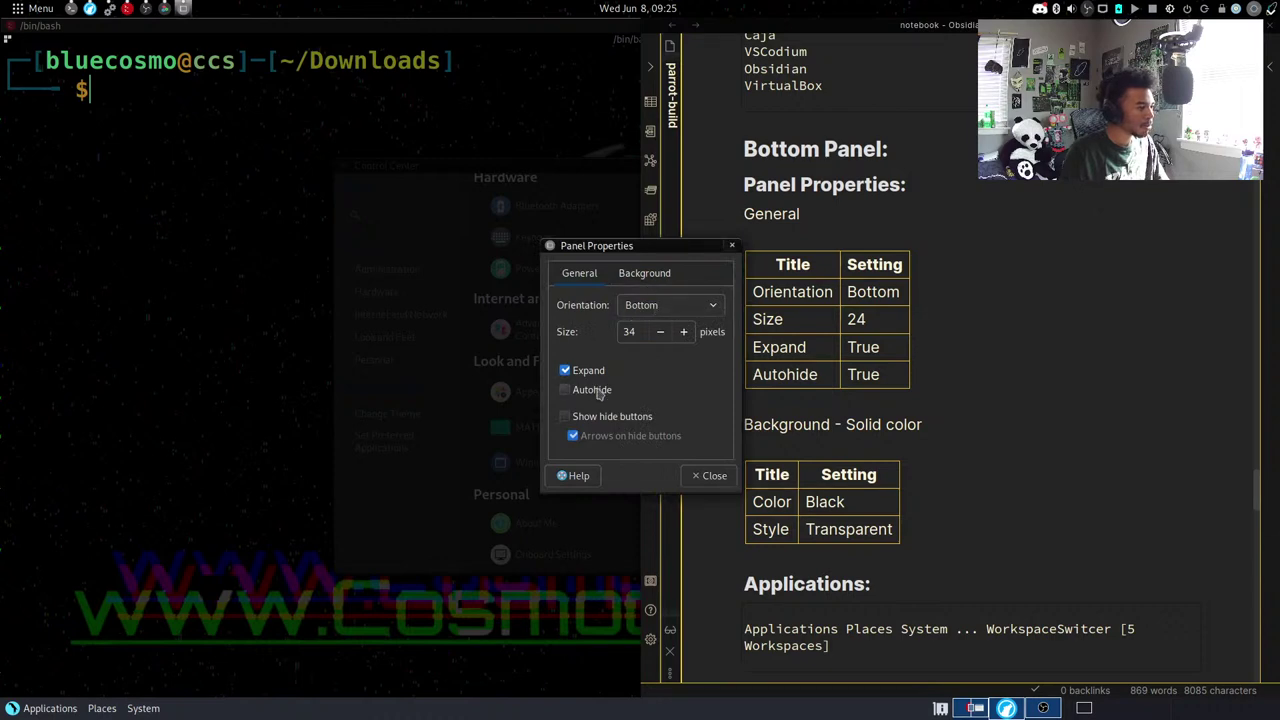
scroll(995, 335, down, 3)
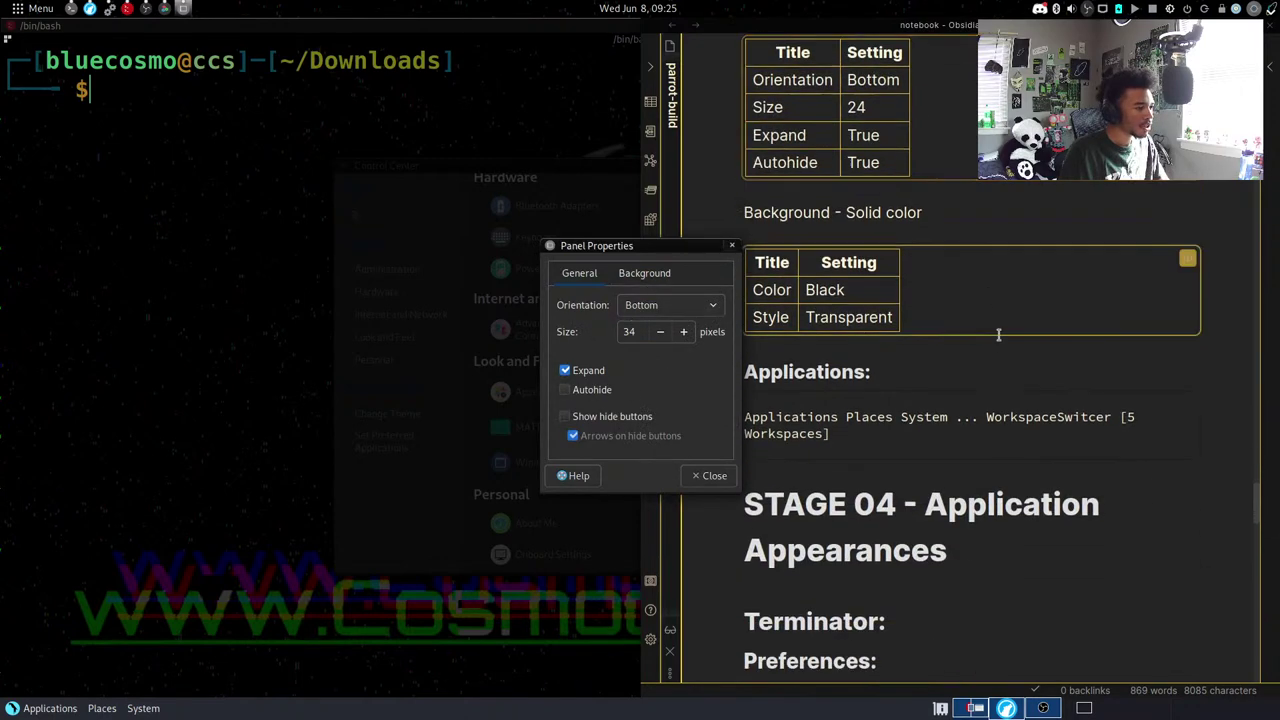
scroll(998, 335, down, 1)
scroll(977, 320, up, 2)
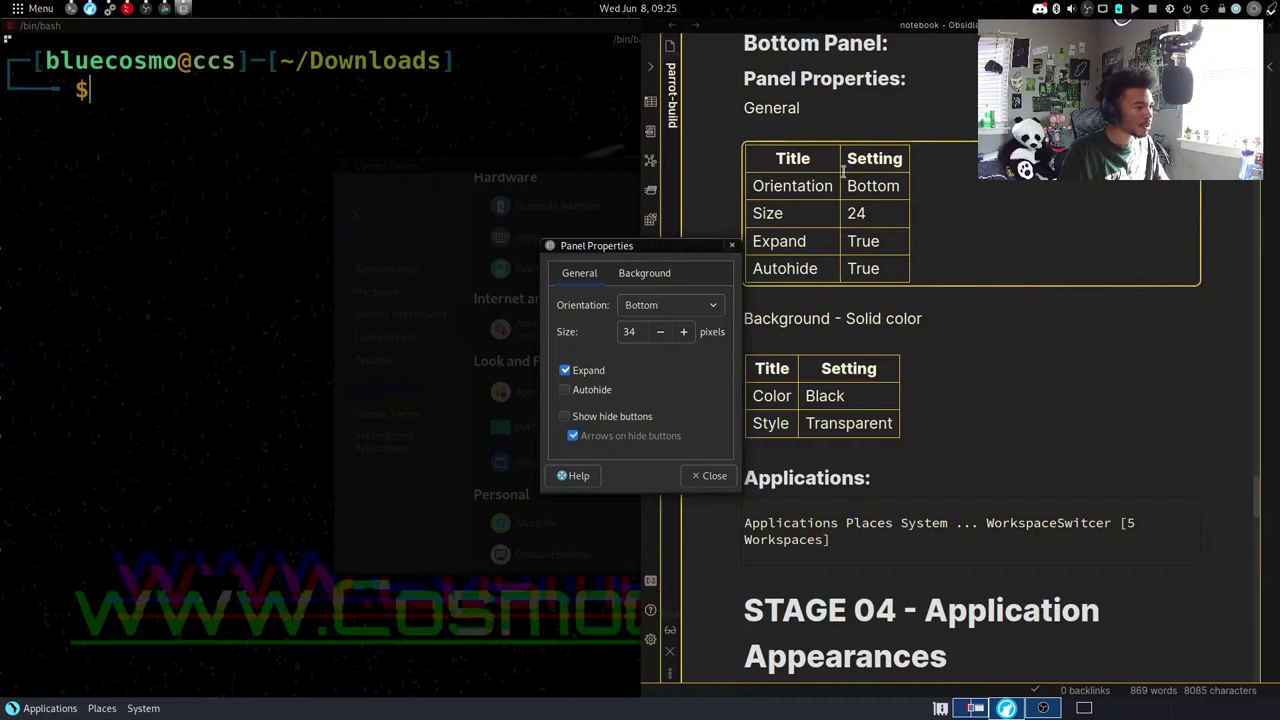
click(660, 331)
click(660, 331)
click(660, 331)
click(660, 331)
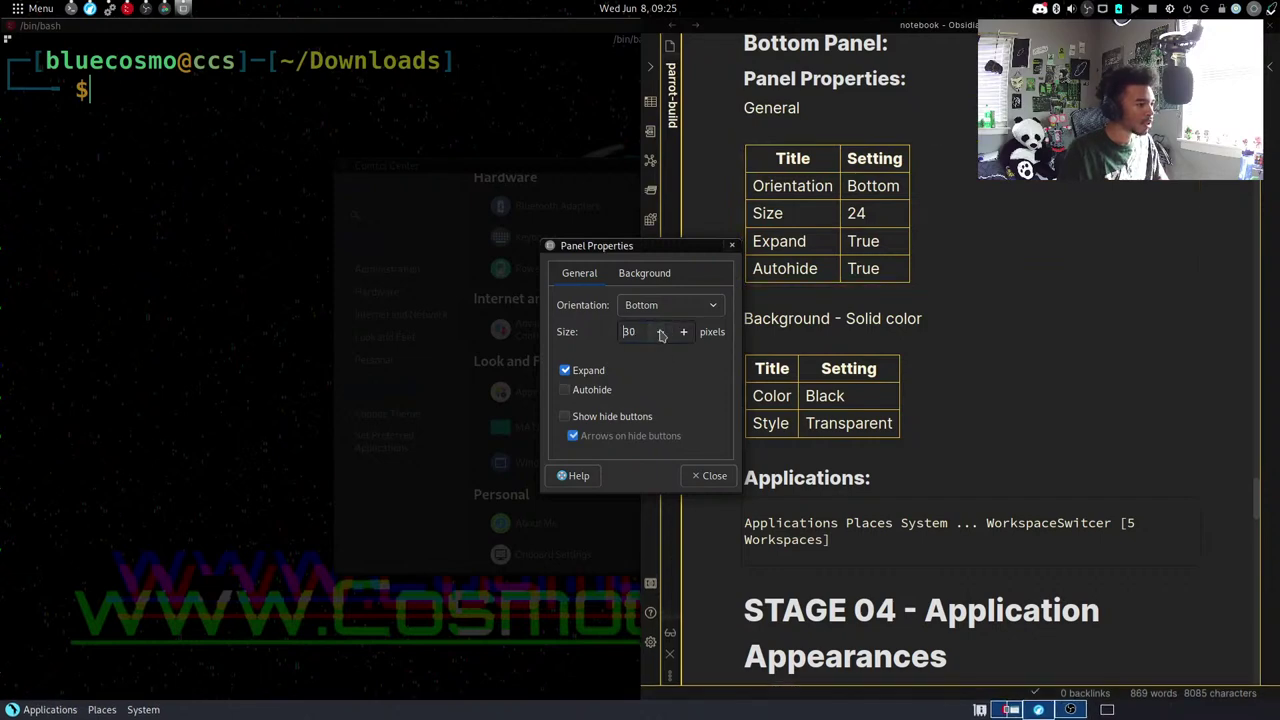
click(660, 331)
click(660, 331)
click(660, 331)
click(660, 333)
click(660, 333)
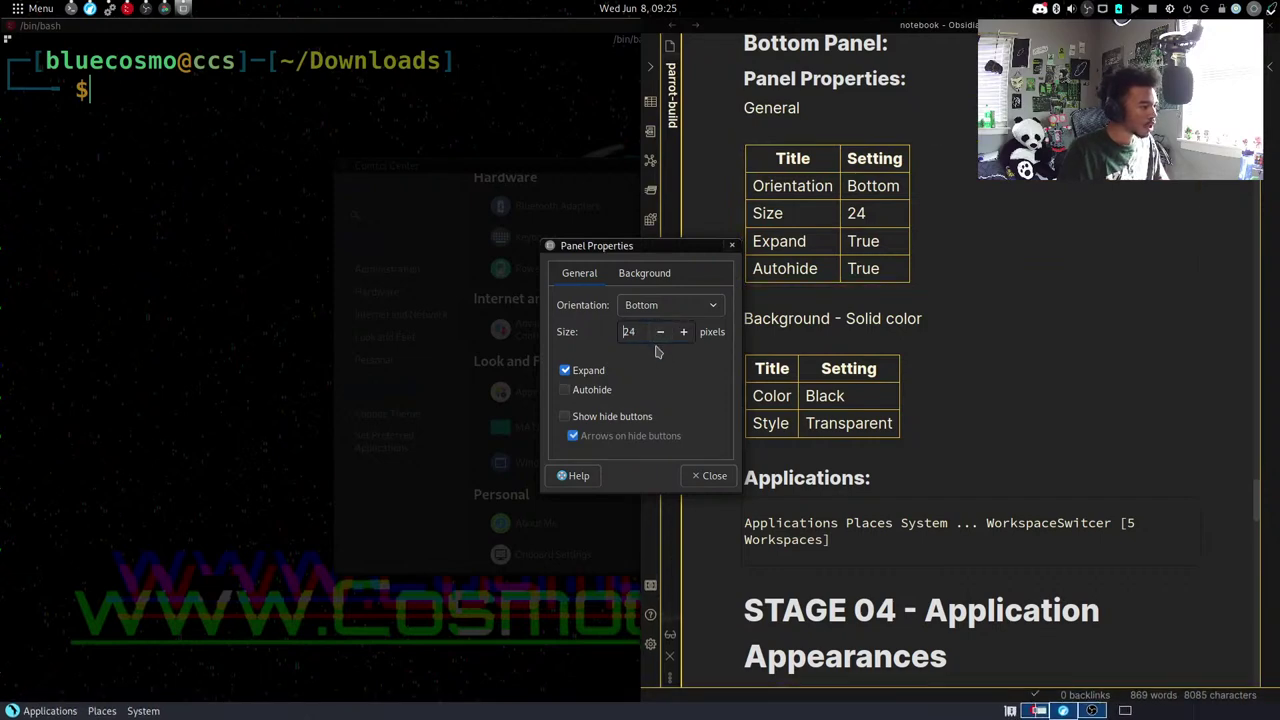
click(600, 388)
Make the bottom panel's solid-color background fully transparent and close the panel properties.
click(644, 276)
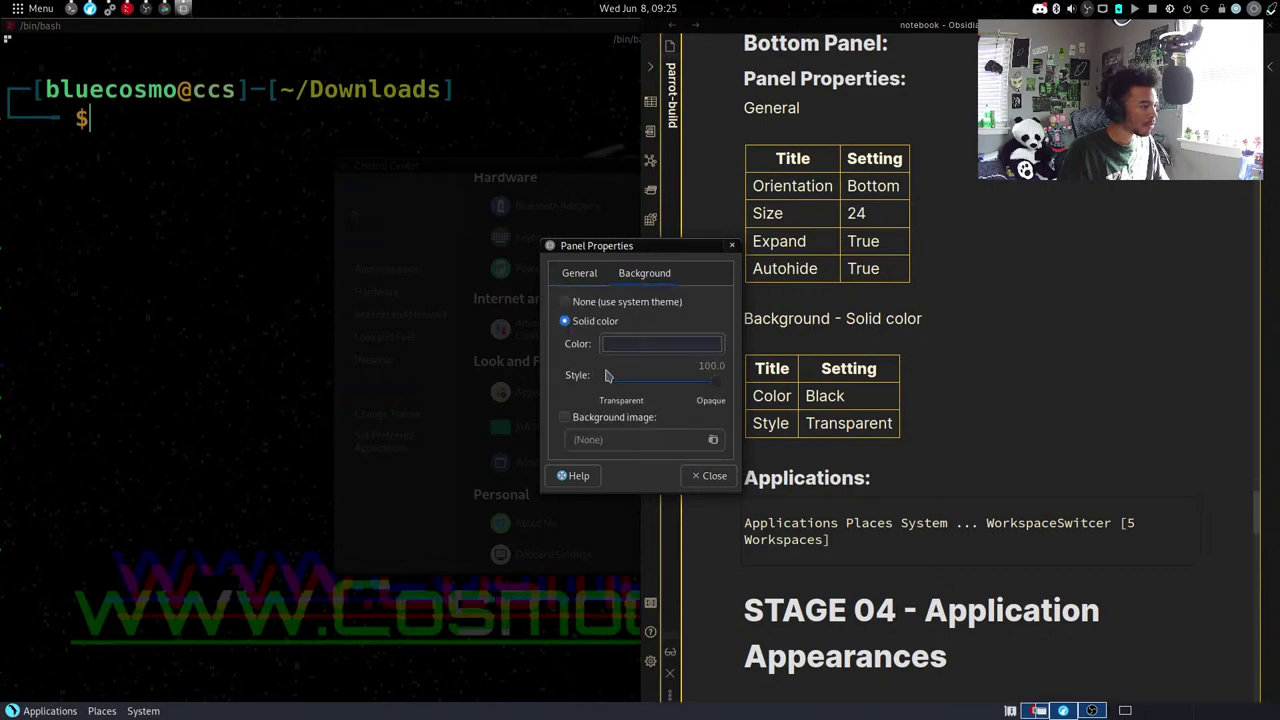
click(660, 345)
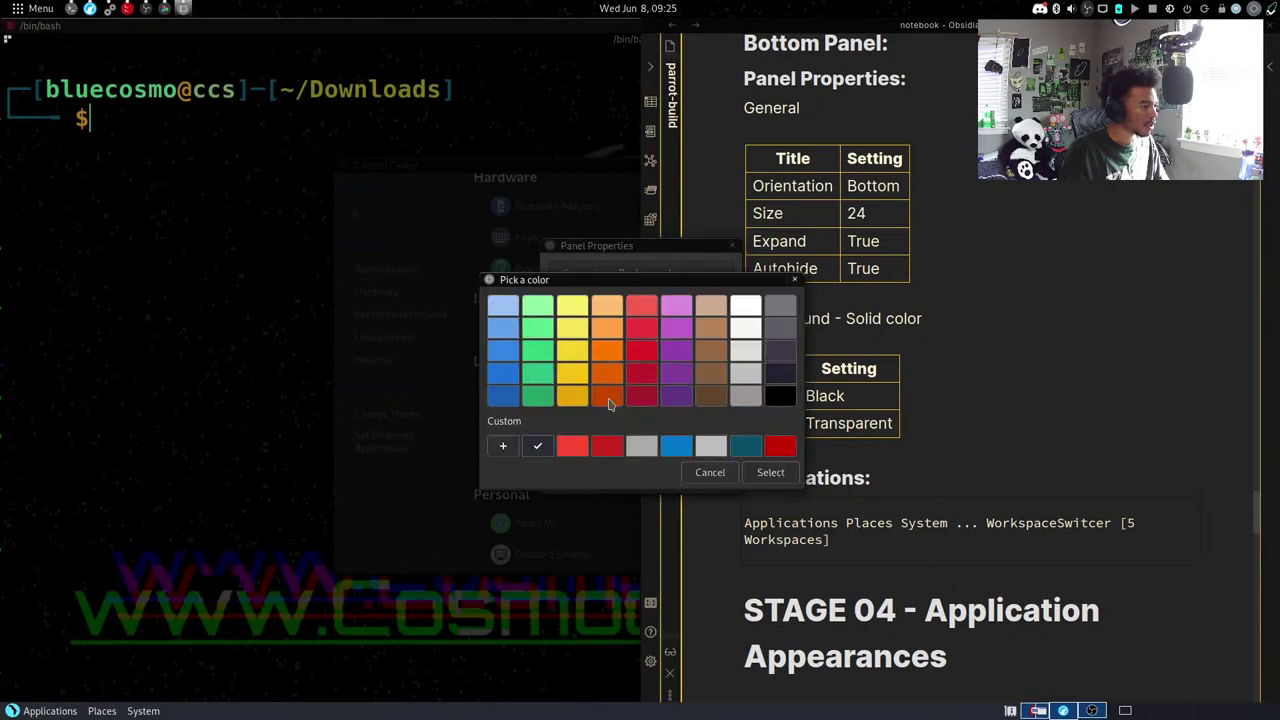
click(700, 474)
drag(713, 381, 557, 402)
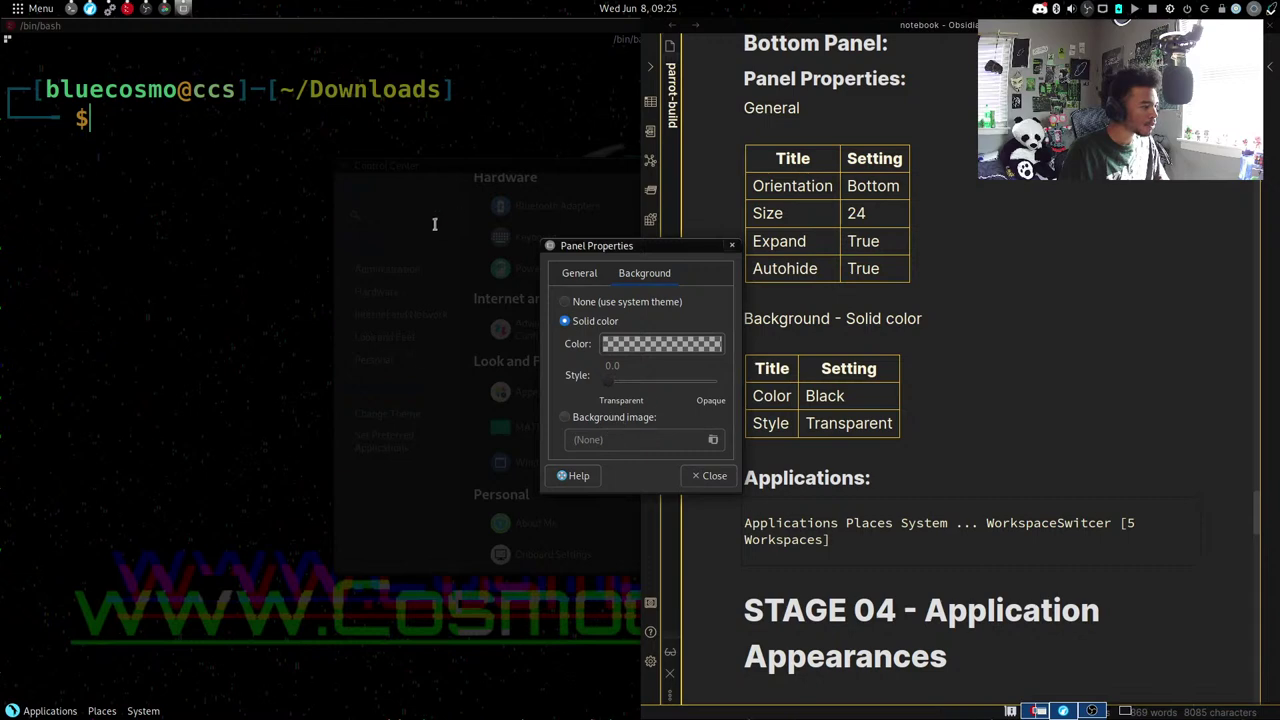
click(709, 476)
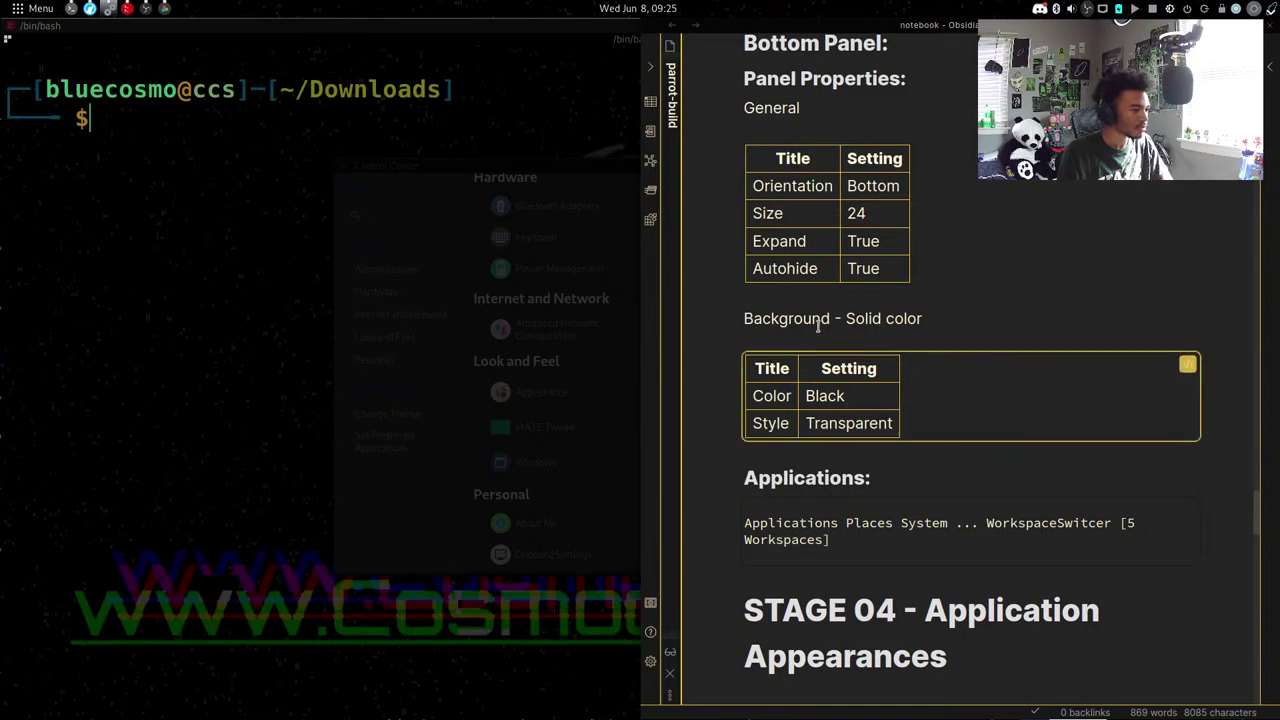
Review the notes from the bottom panel's applications through the Stage 04 Terminator preferences and profile settings.
scroll(803, 262, down, 2)
scroll(803, 262, down, 1)
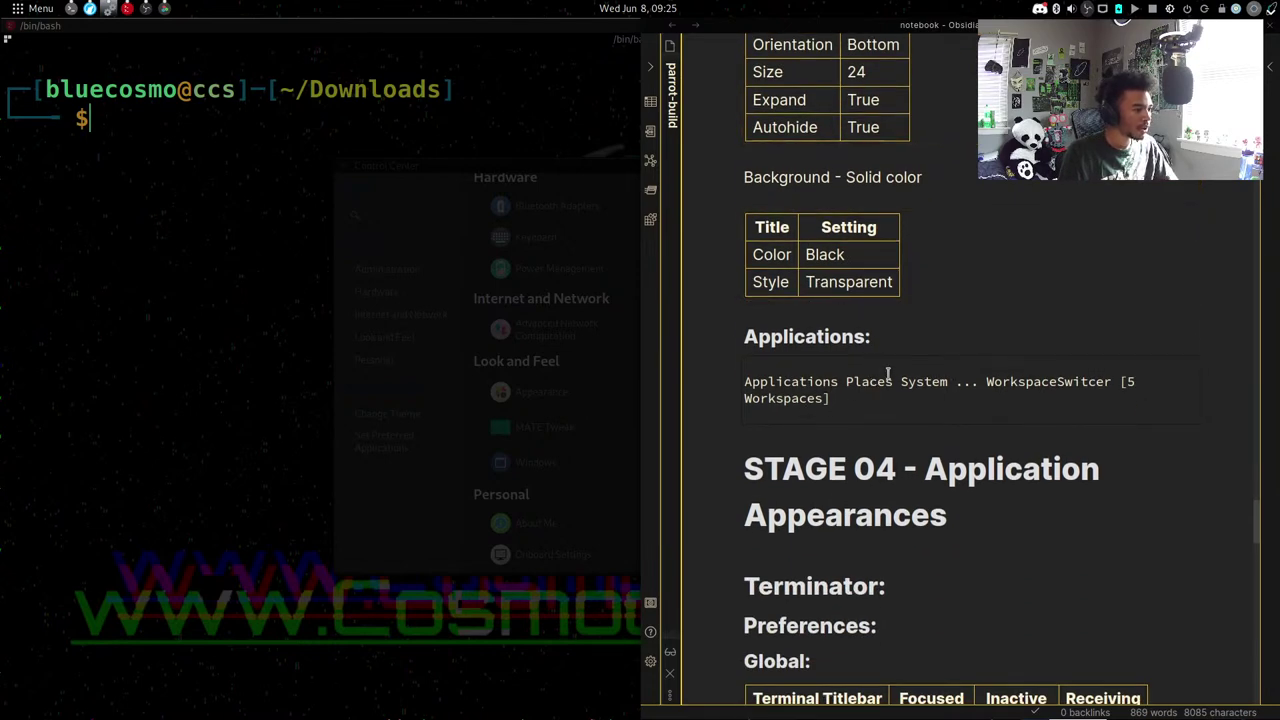
scroll(900, 350, down, 4)
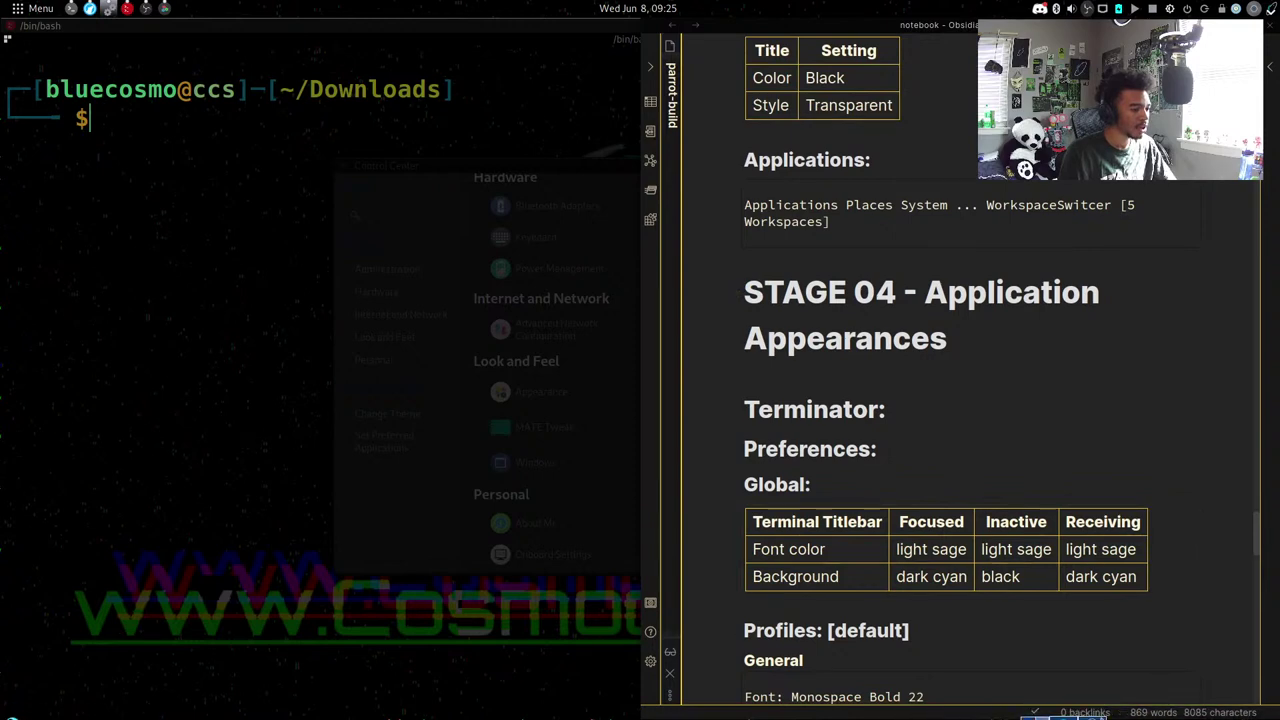
mouse_move(1145, 712)
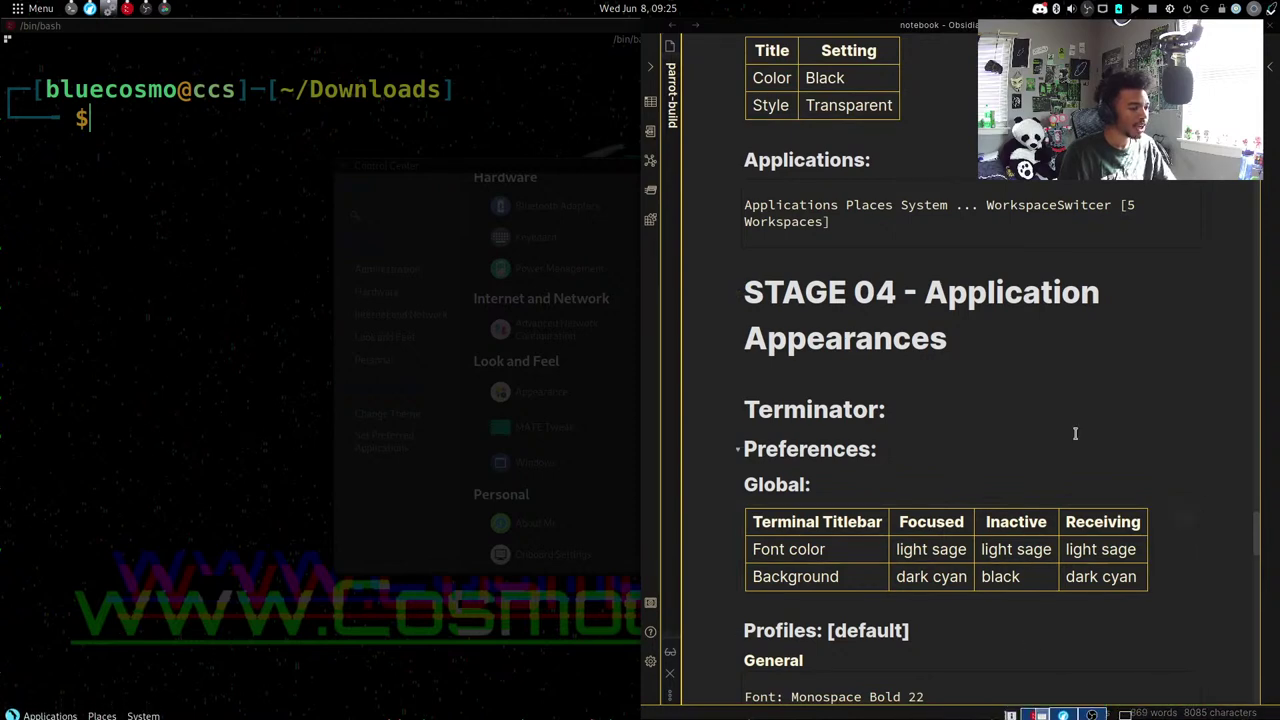
scroll(914, 335, down, 4)
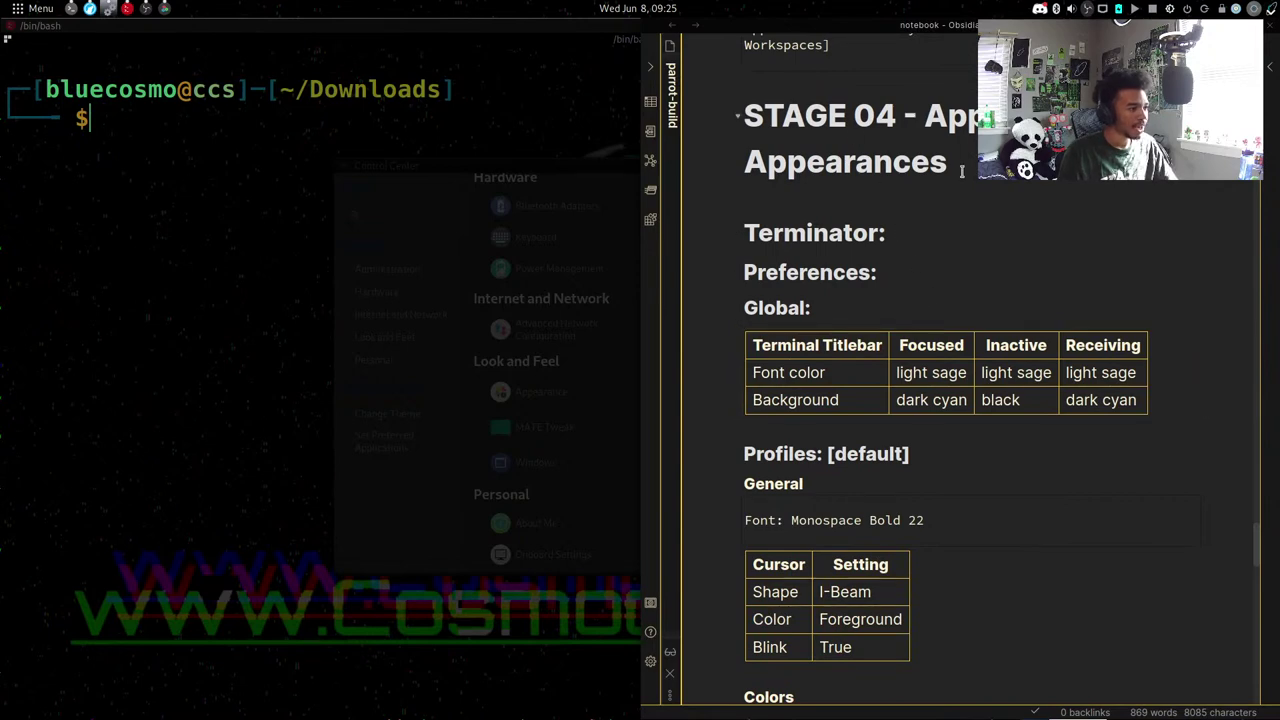
scroll(929, 217, down, 2)
scroll(789, 209, down, 10)
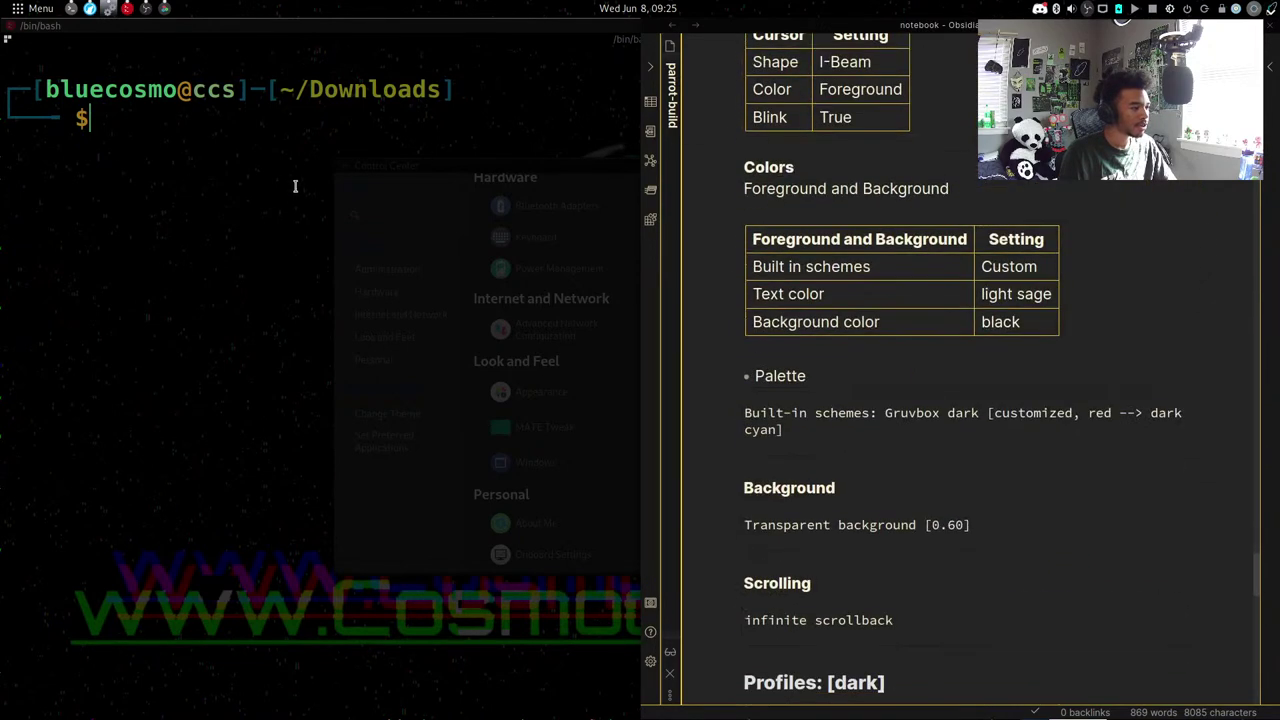
scroll(830, 285, down, 10)
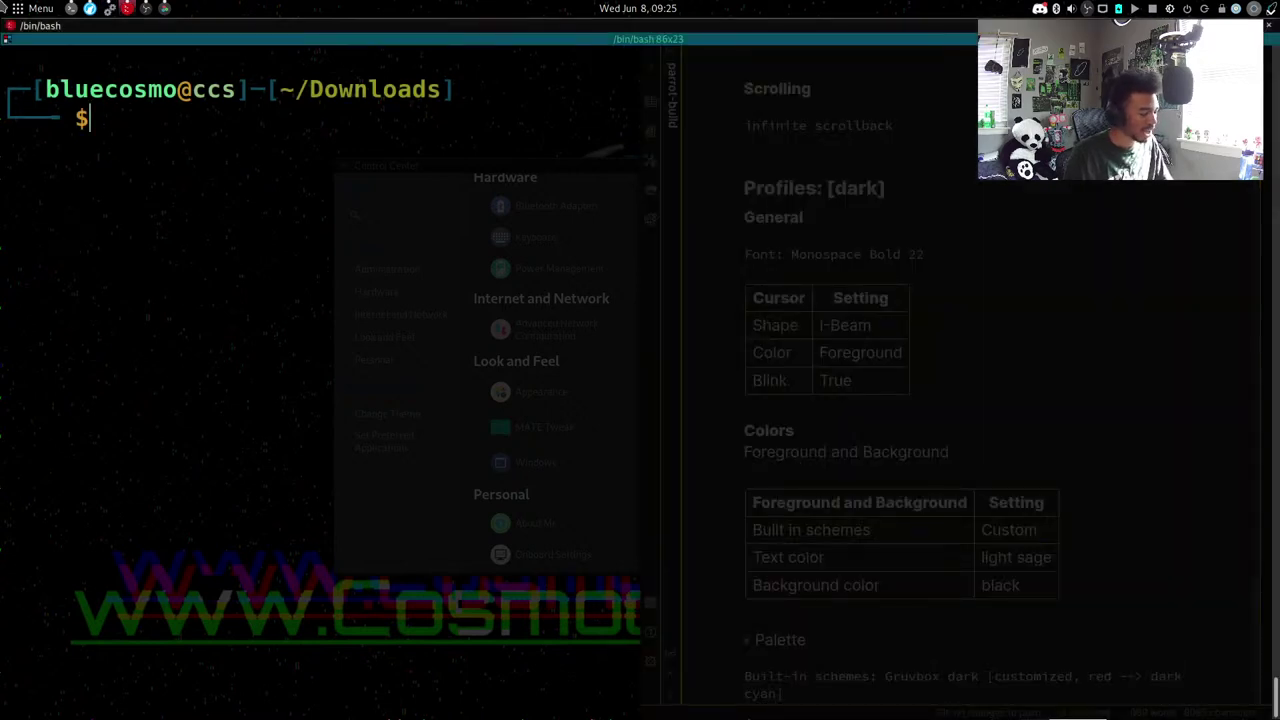
click(14, 8)
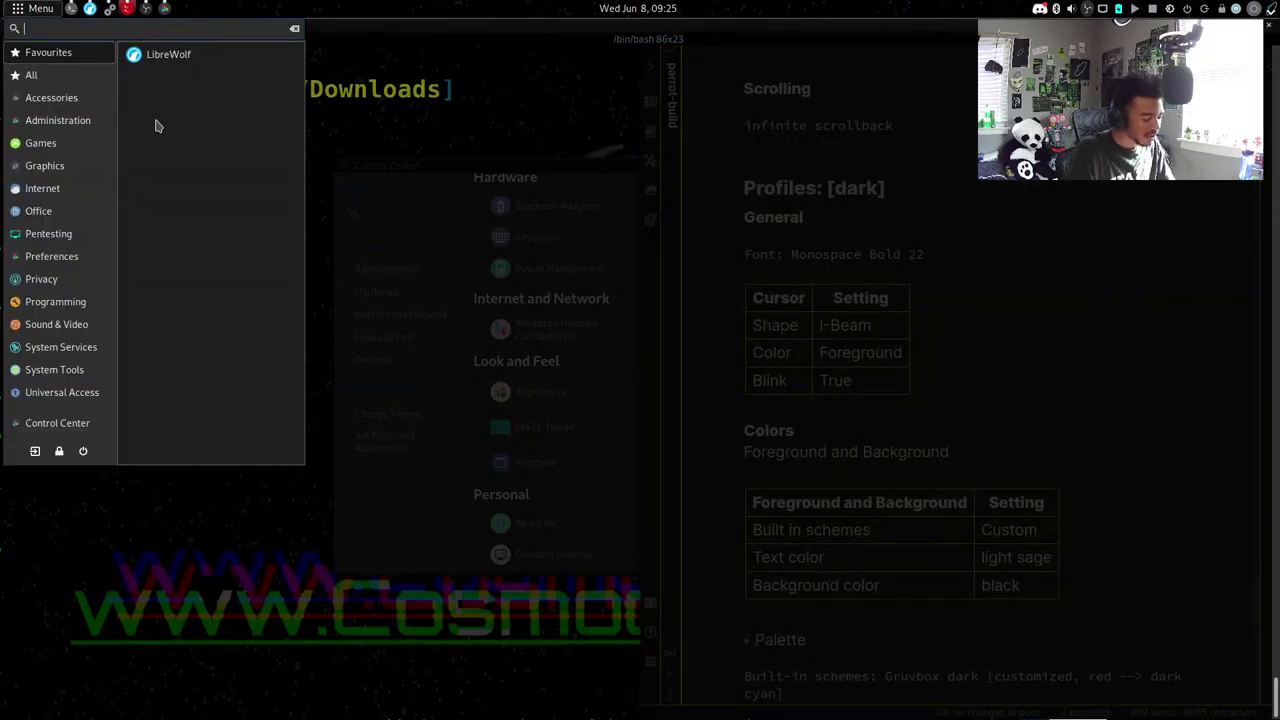
text(virt)
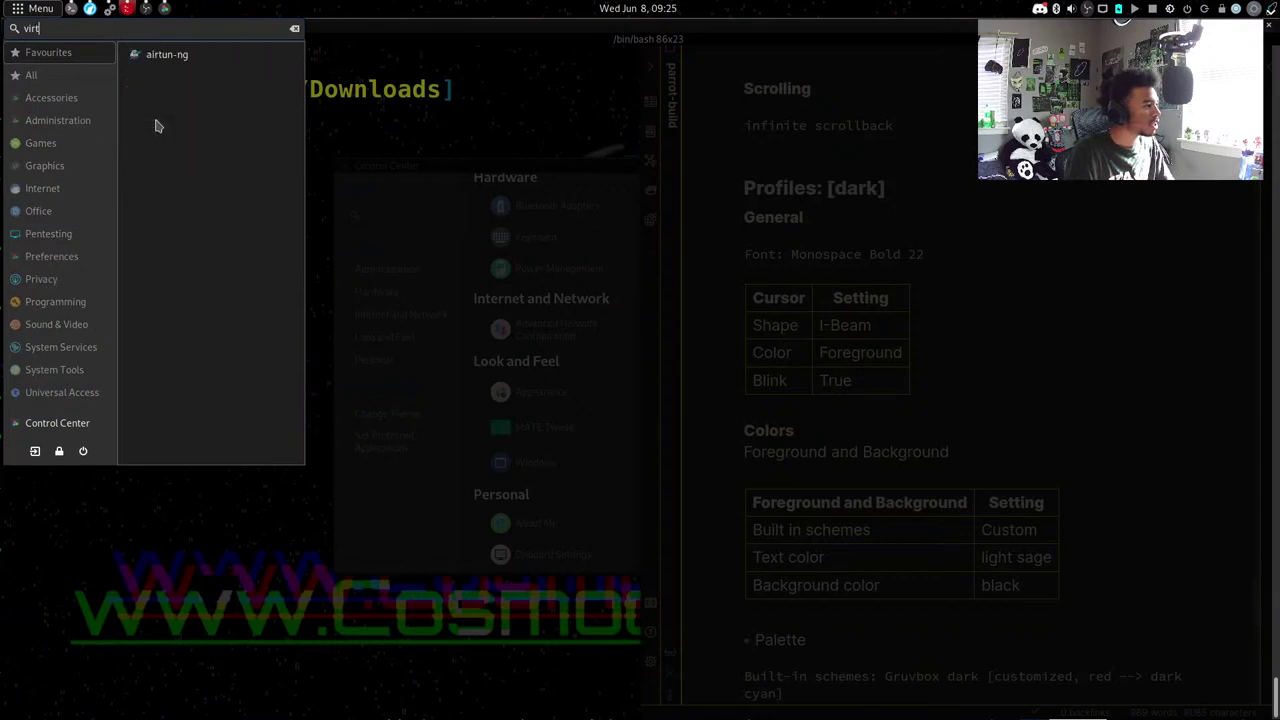
key(BackSpace)
key(BackSpace)
key(BackSpace)
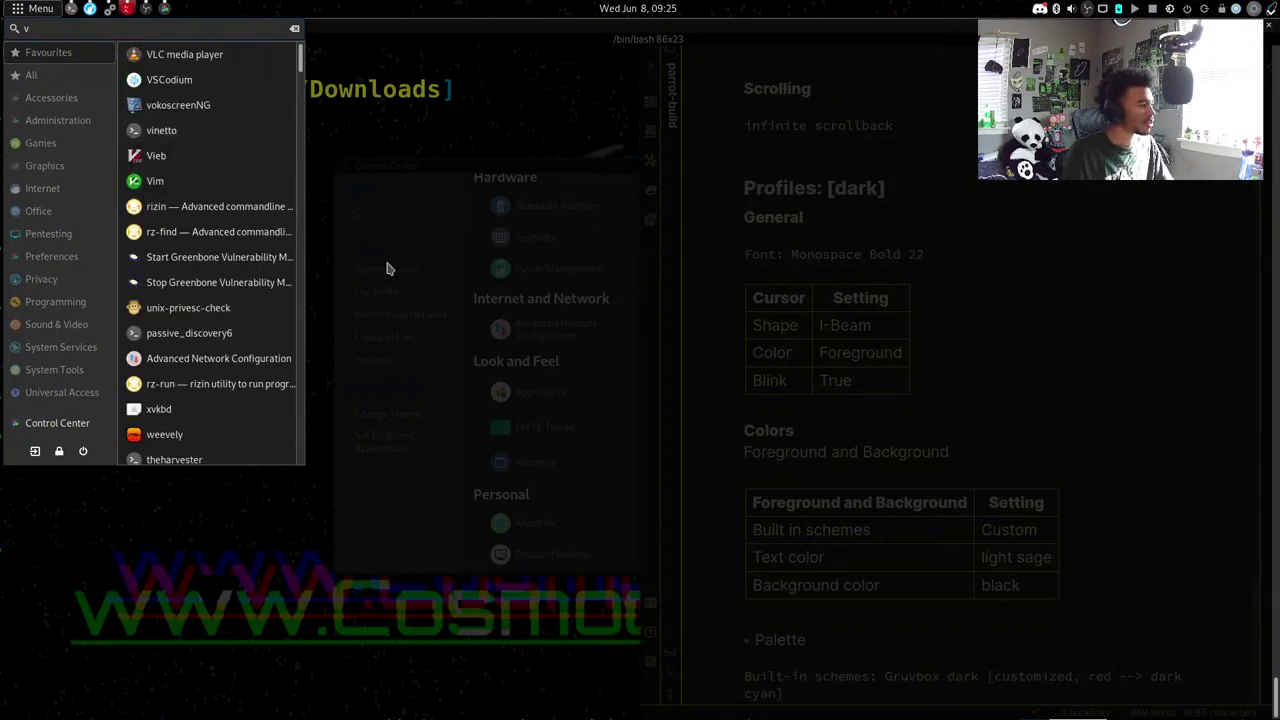
key(Escape)
key(super)
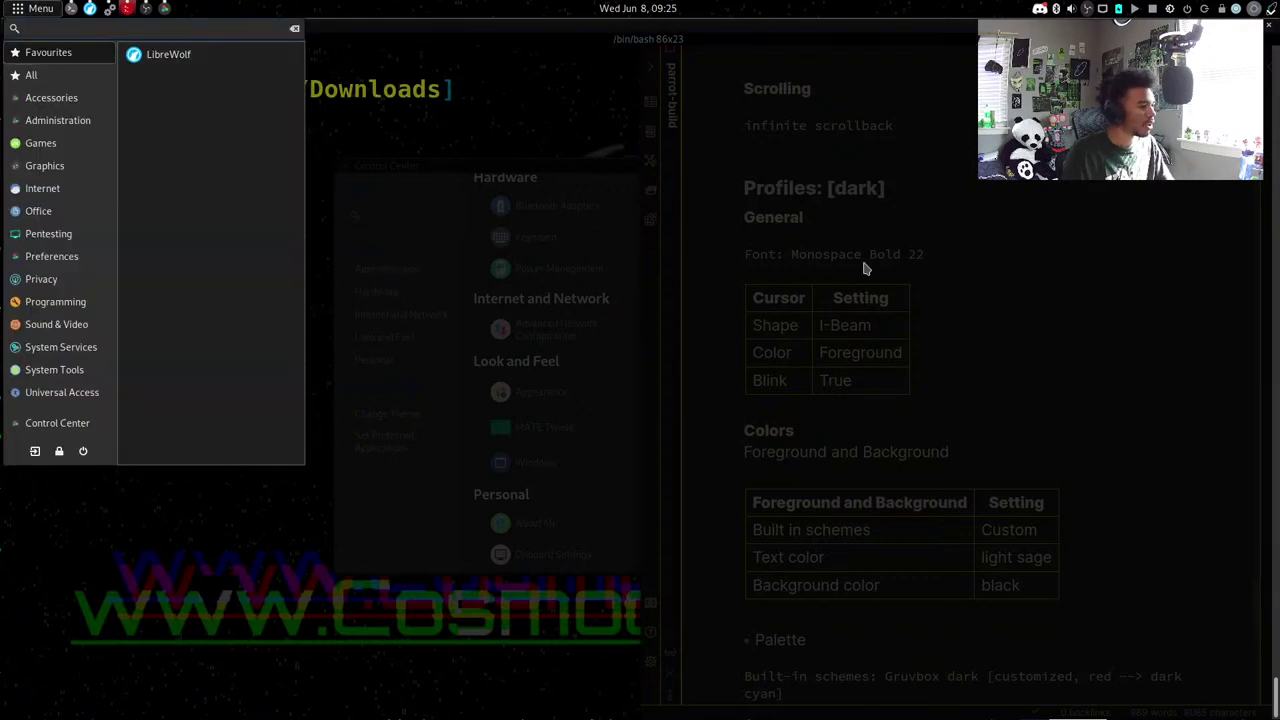
Switch to the Obsidian notes and find "favor" to review the application list under Favorites Menu.
key(alt+Tab)
key(alt+Tab)
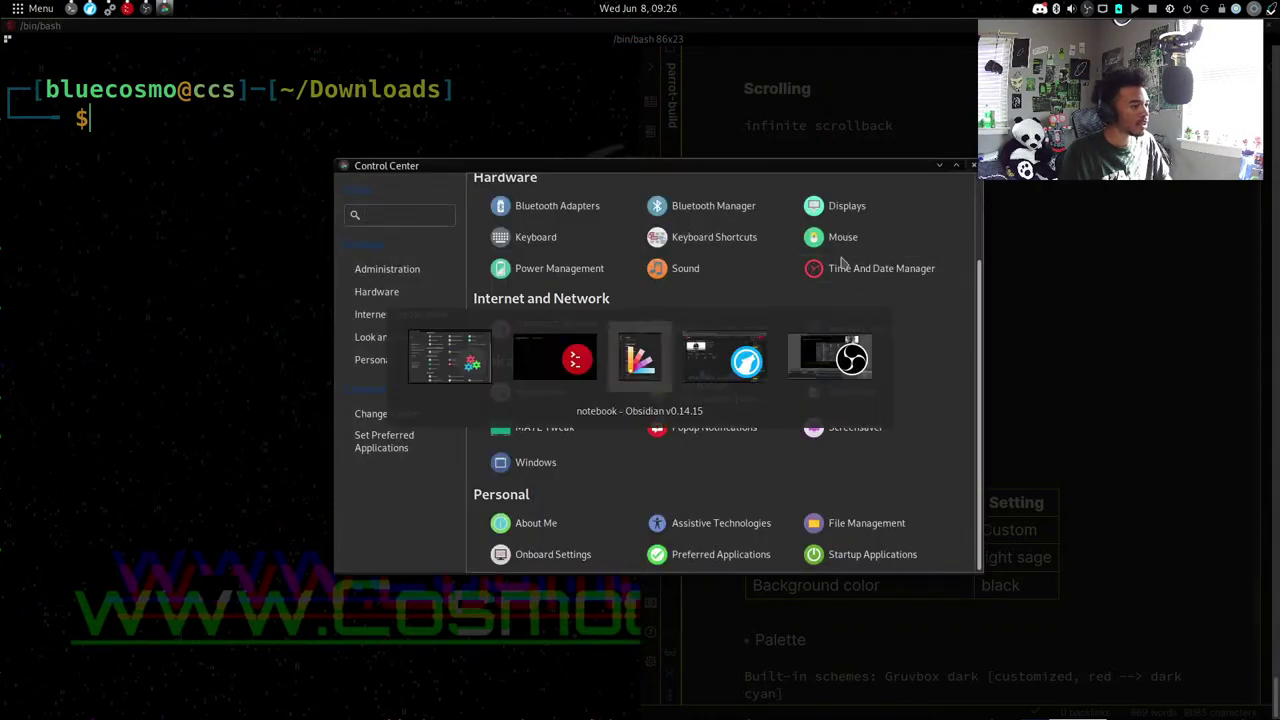
key(ctrl+f)
text(favor)
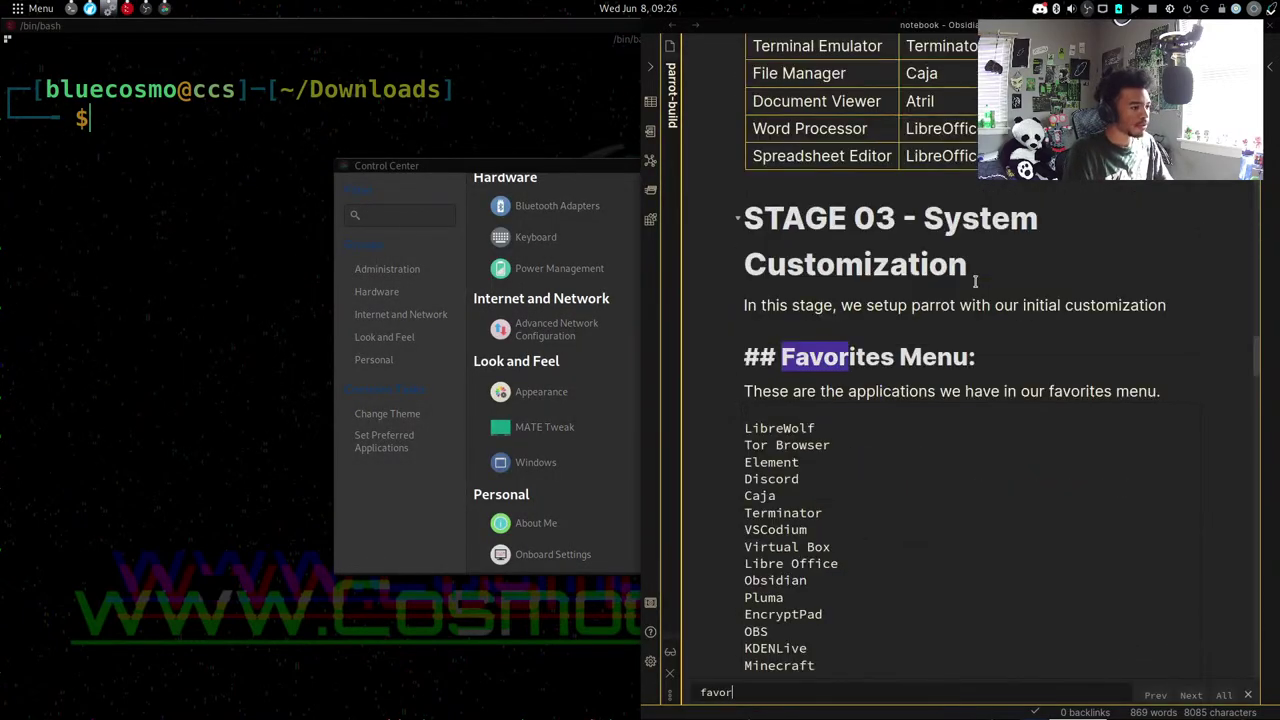
scroll(975, 282, down, 3)
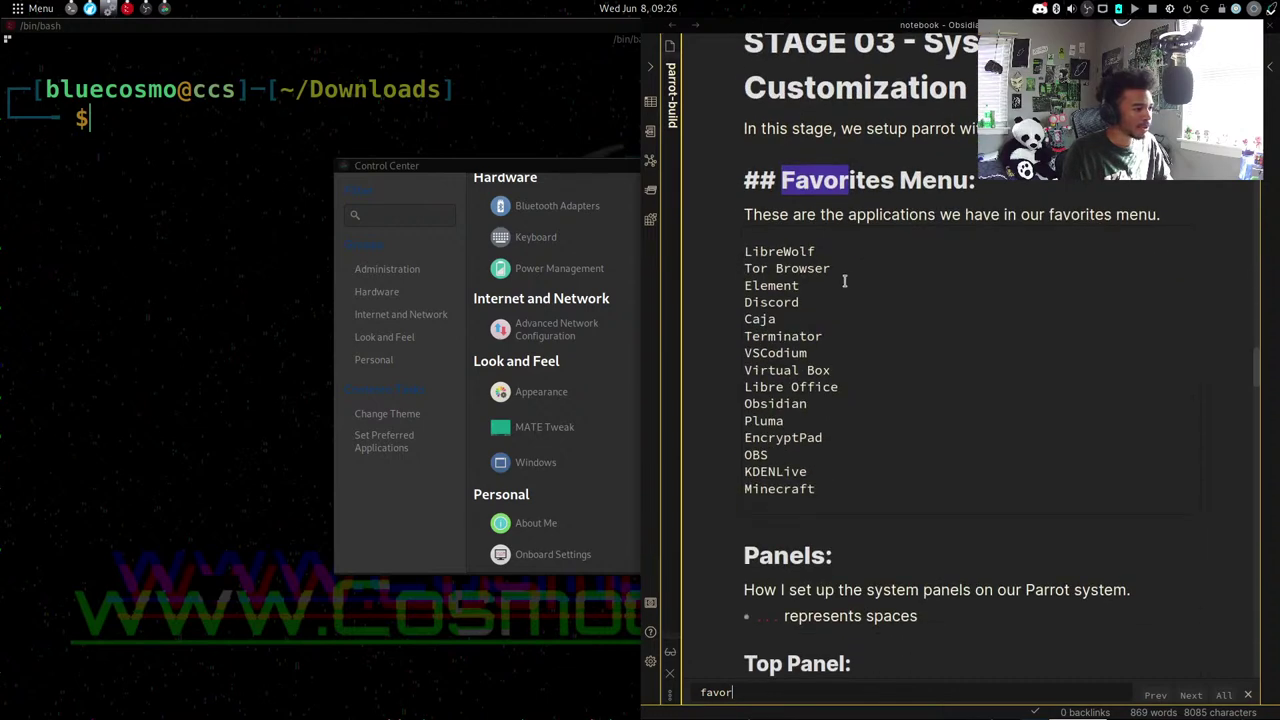
scroll(845, 282, up, 1)
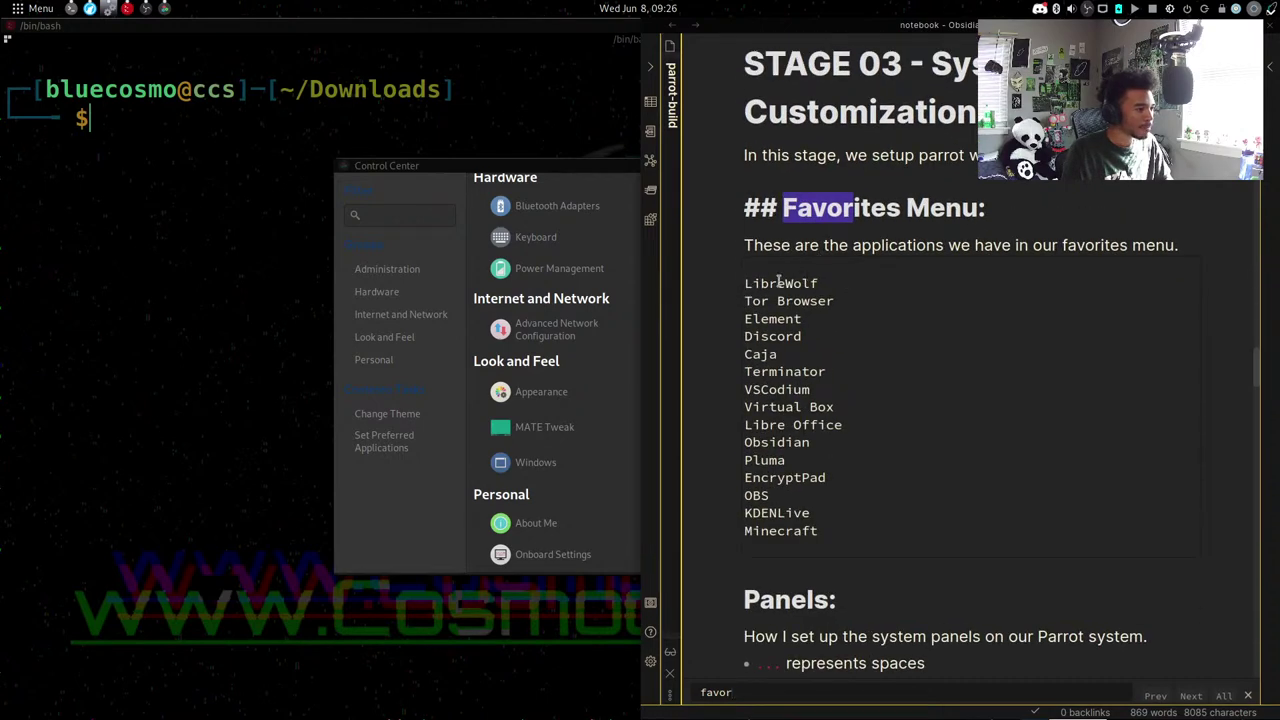
Close the Control Center and hide the terminal, leaving the Obsidian notes in front.
click(113, 205)
key(alt+Tab)
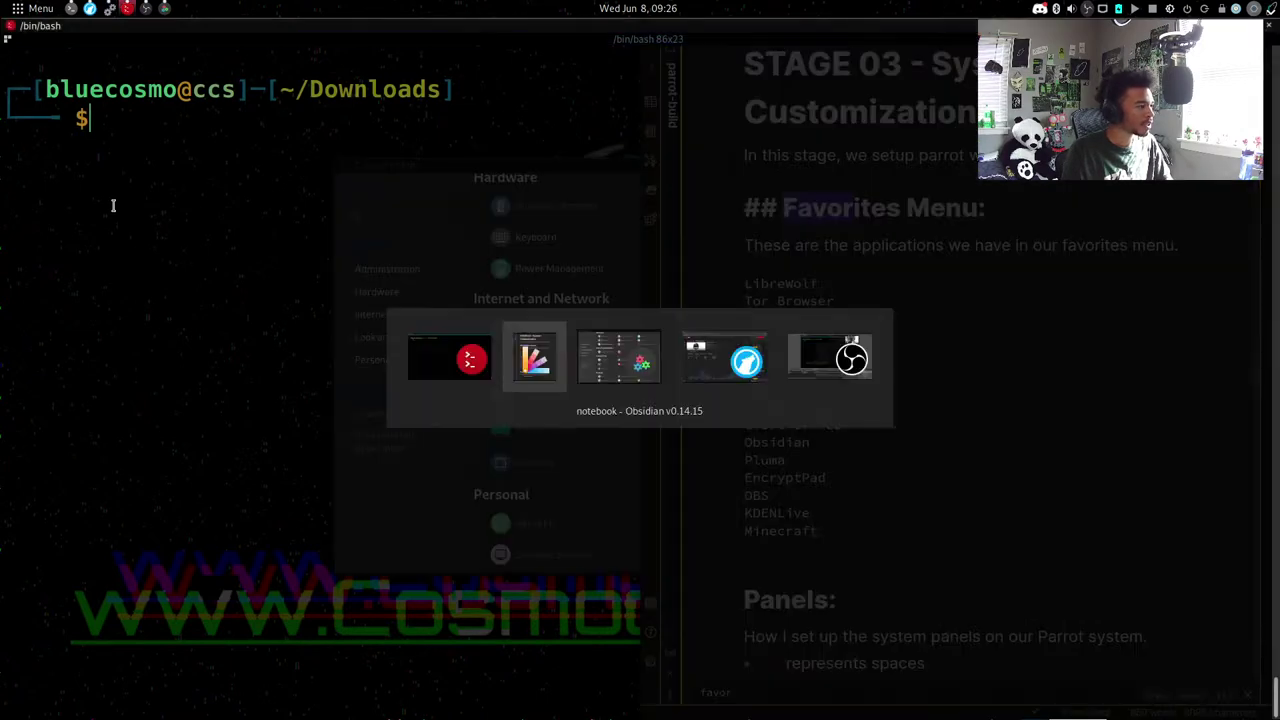
key(alt+Tab)
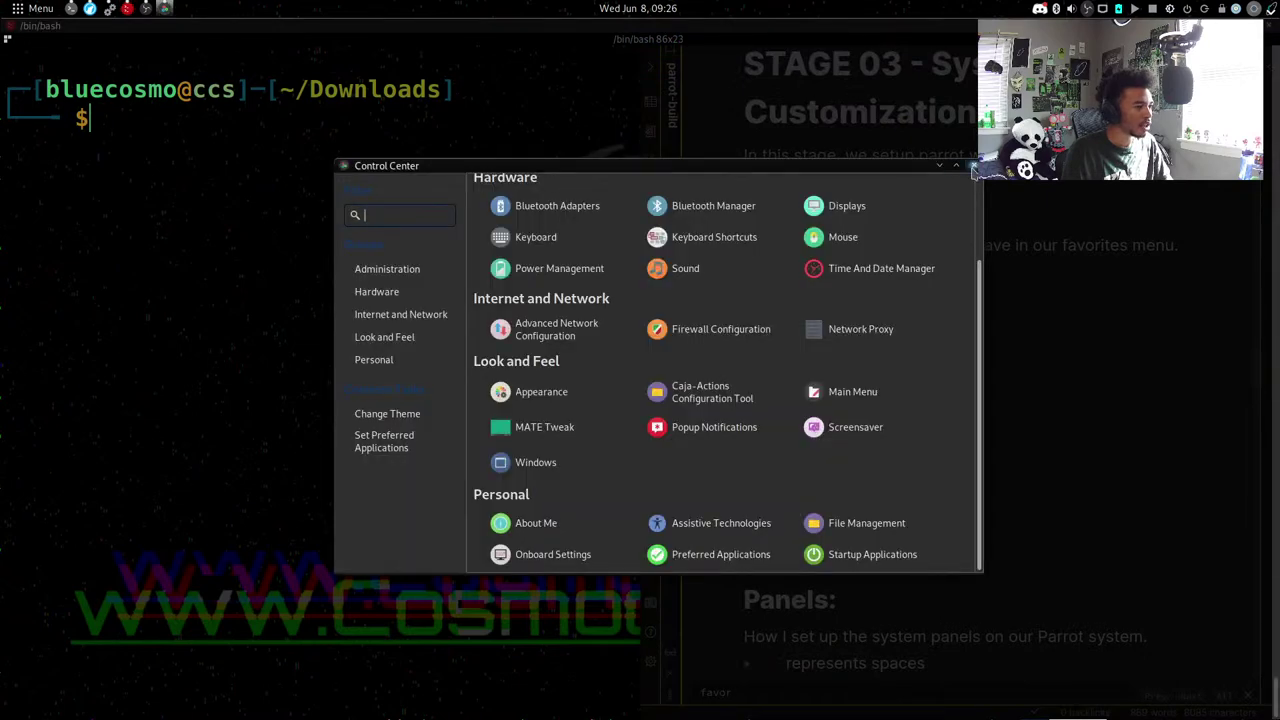
click(973, 166)
key(alt+Tab)
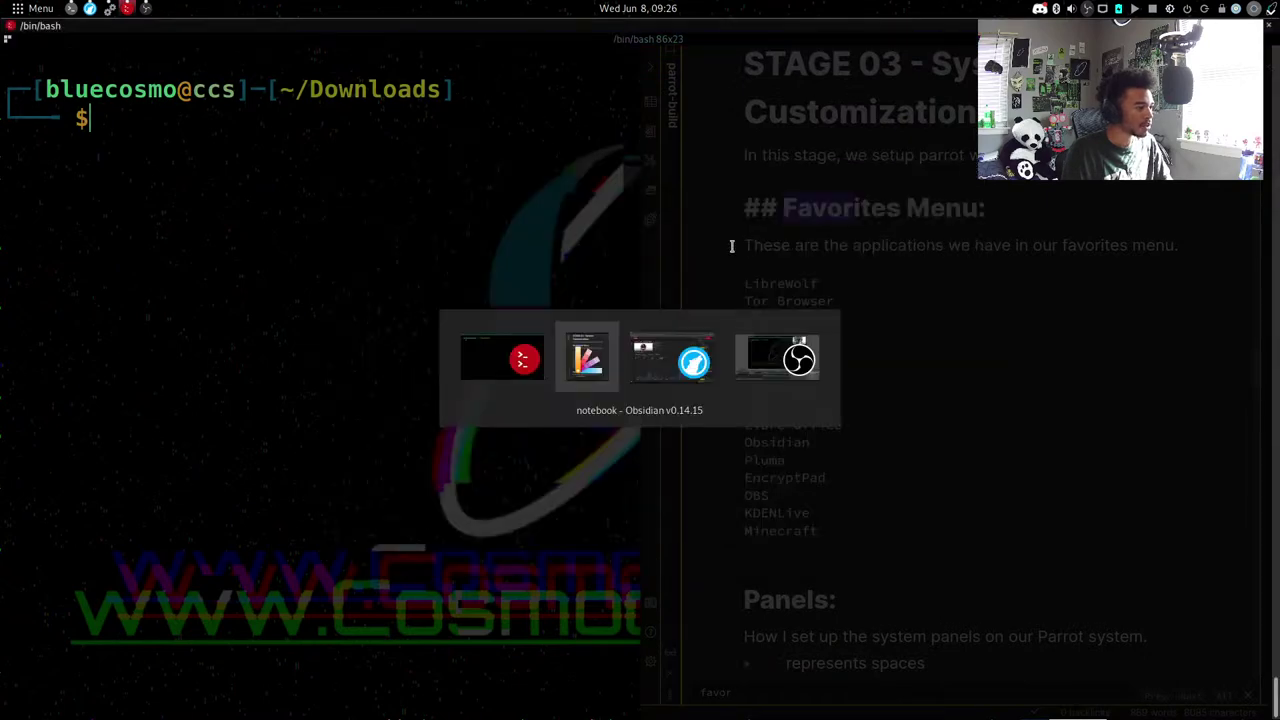
key(alt+Tab)
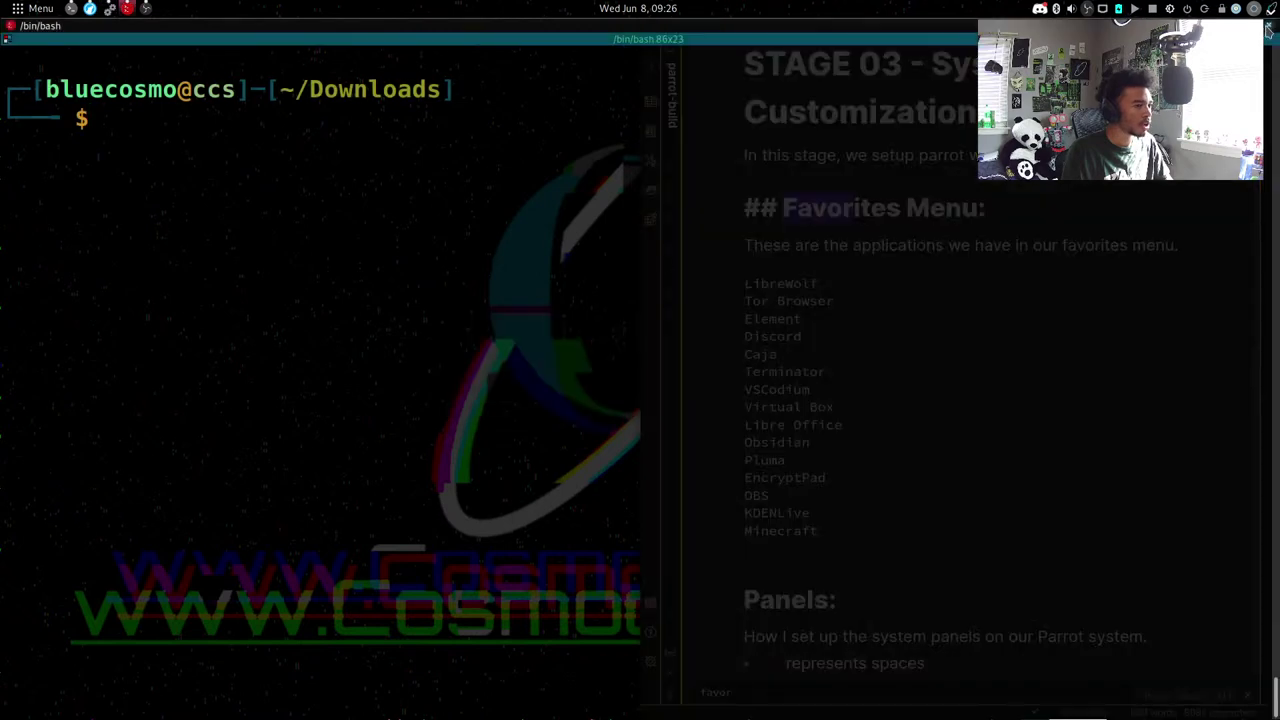
key(alt+Tab)
Find "tor" in the main application menu, add Tor Browser to the favourites, and clear the search.
key(super)
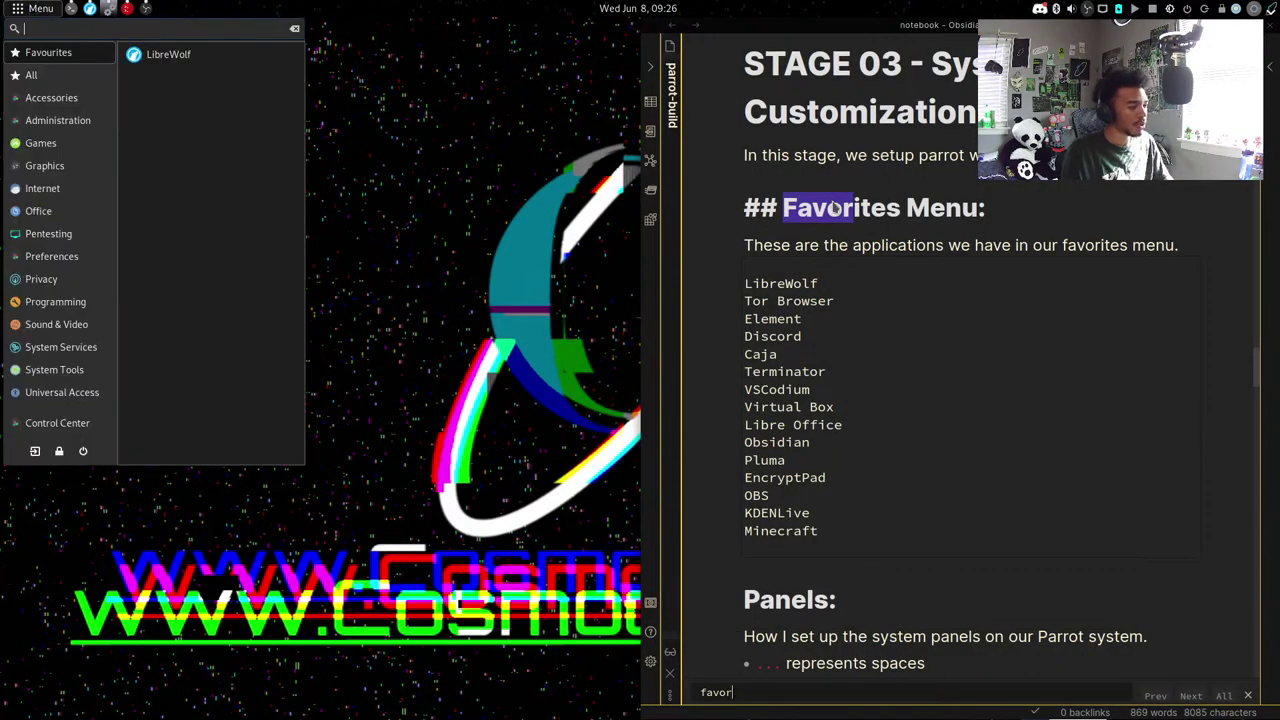
text(tor)
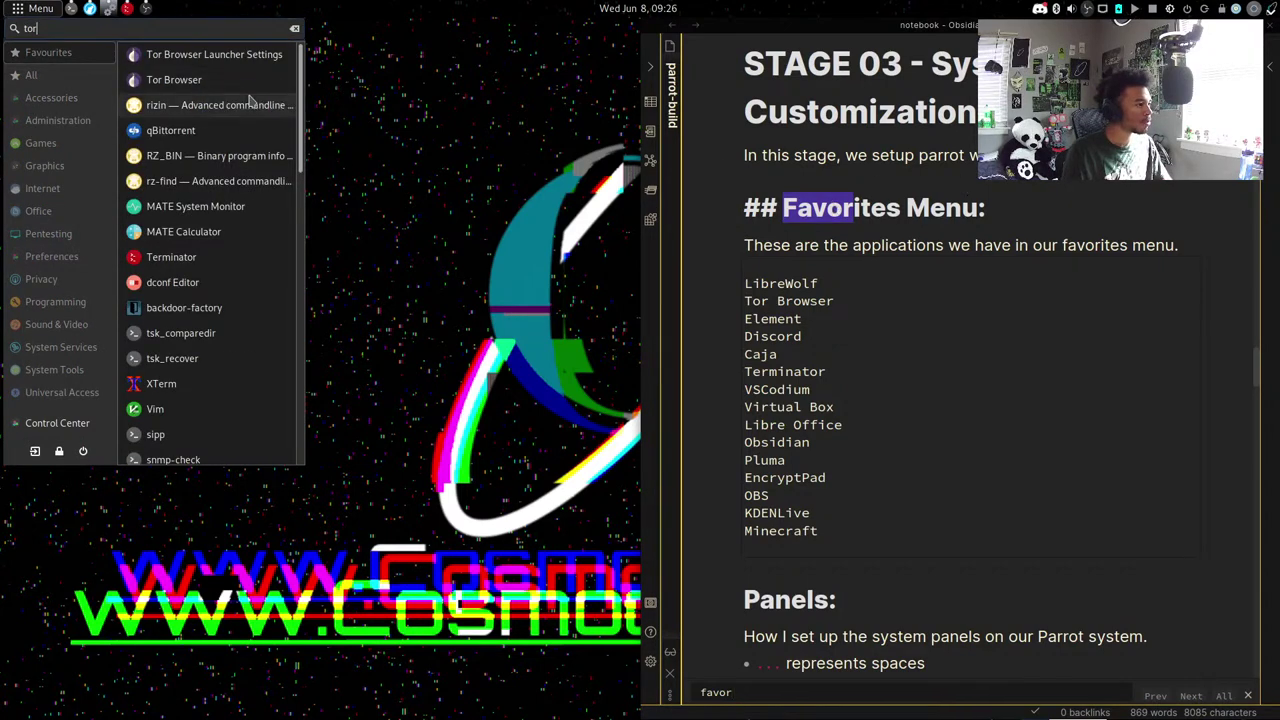
key(BackSpace)
key(BackSpace)
key(BackSpace)
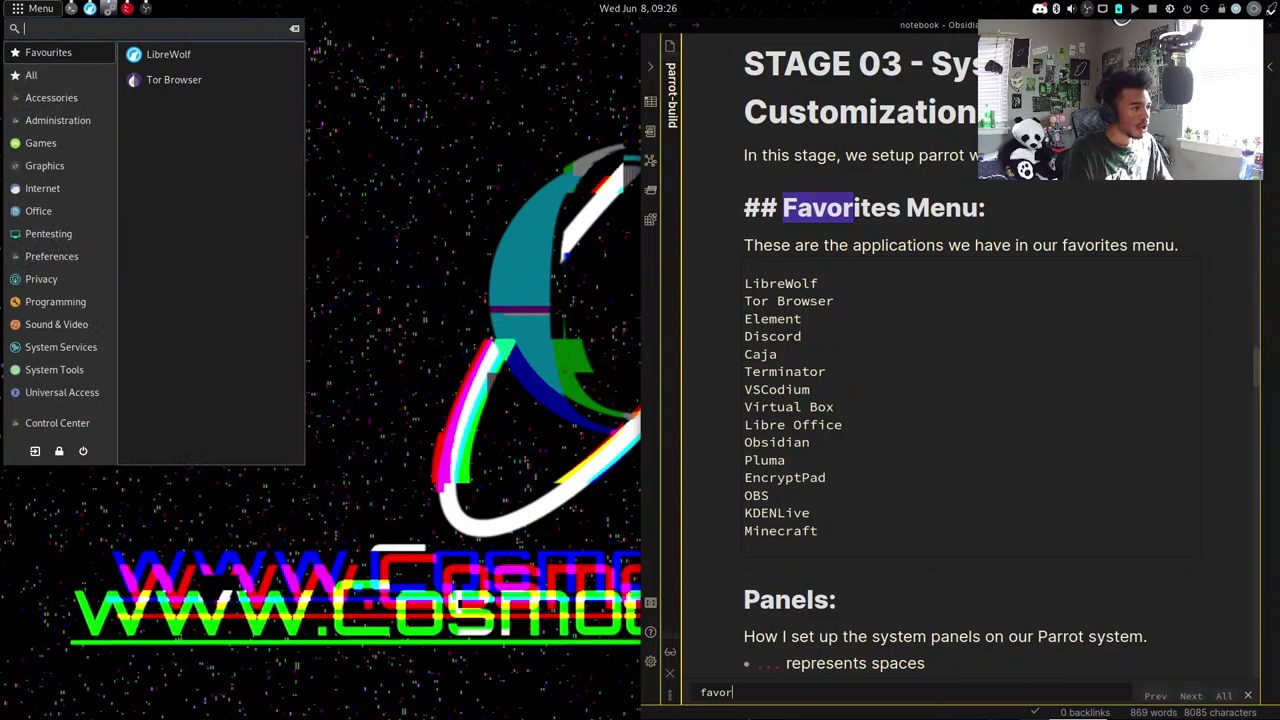
Find "disco" in the application menu, add Discord to the favourites, and clear the search.
text(disco)
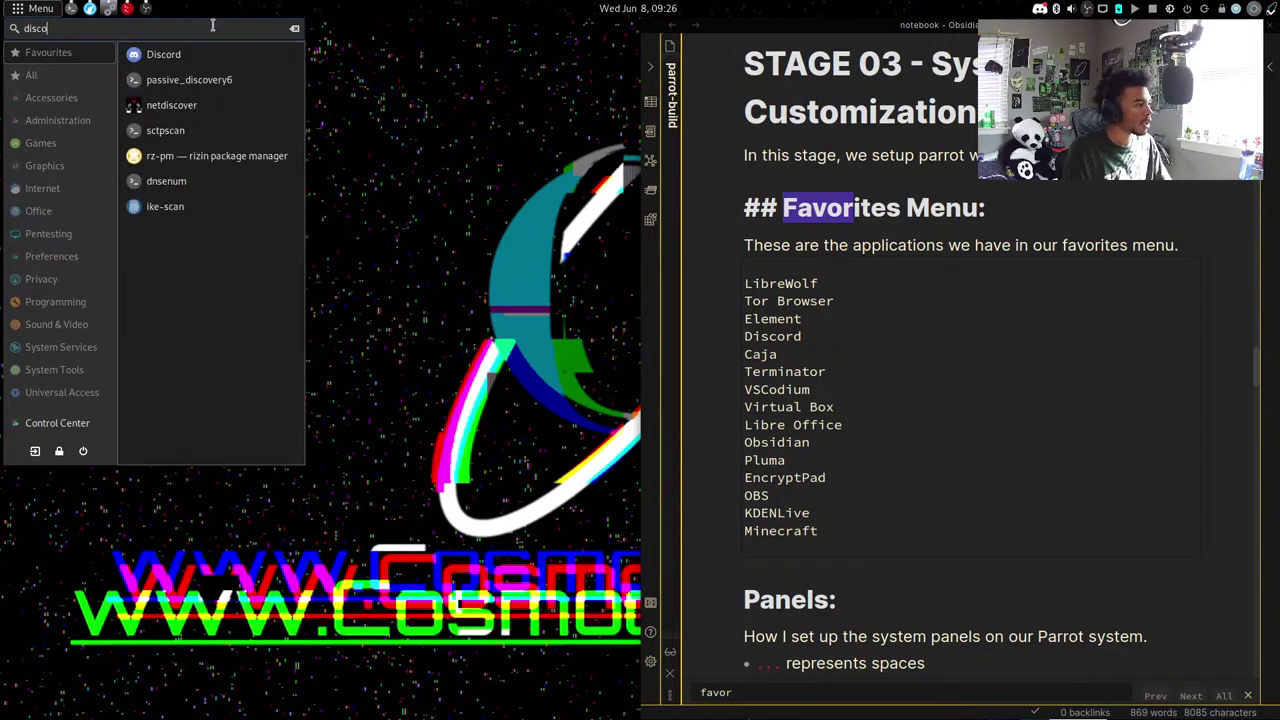
right_click(187, 55)
click(236, 69)
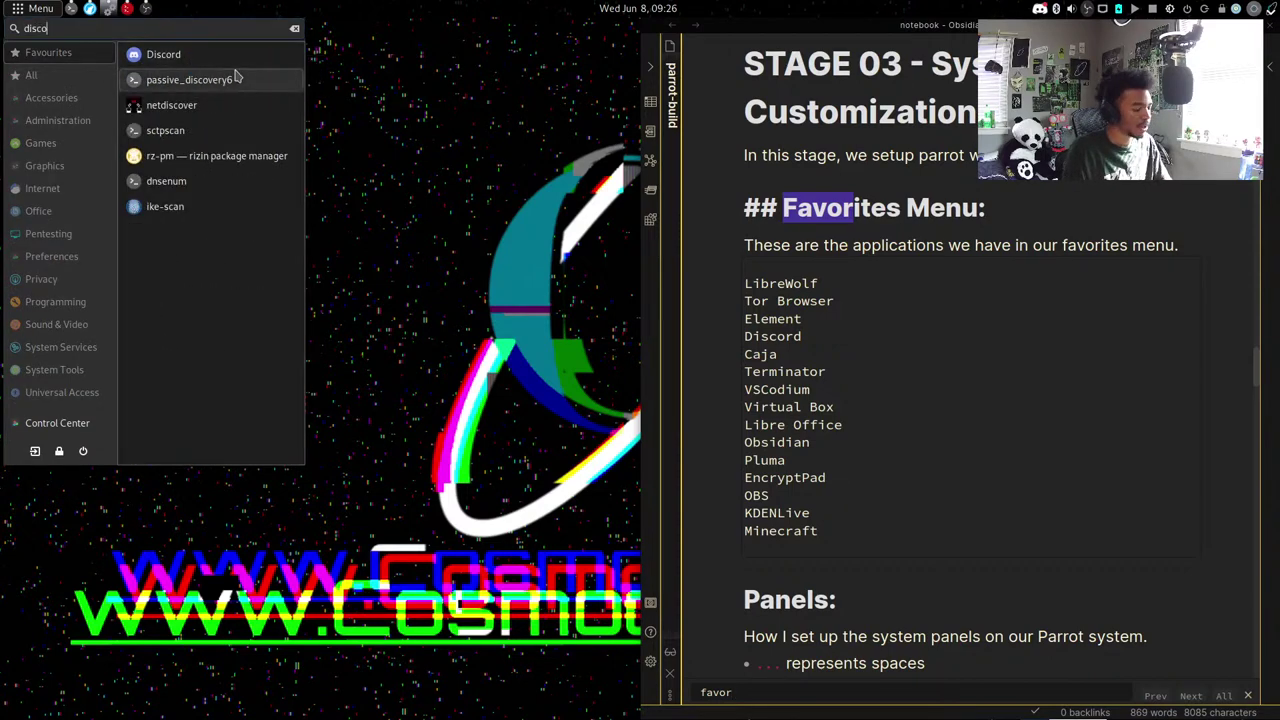
key(BackSpace)
key(BackSpace)
key(BackSpace)
key(BackSpace)
key(BackSpace)
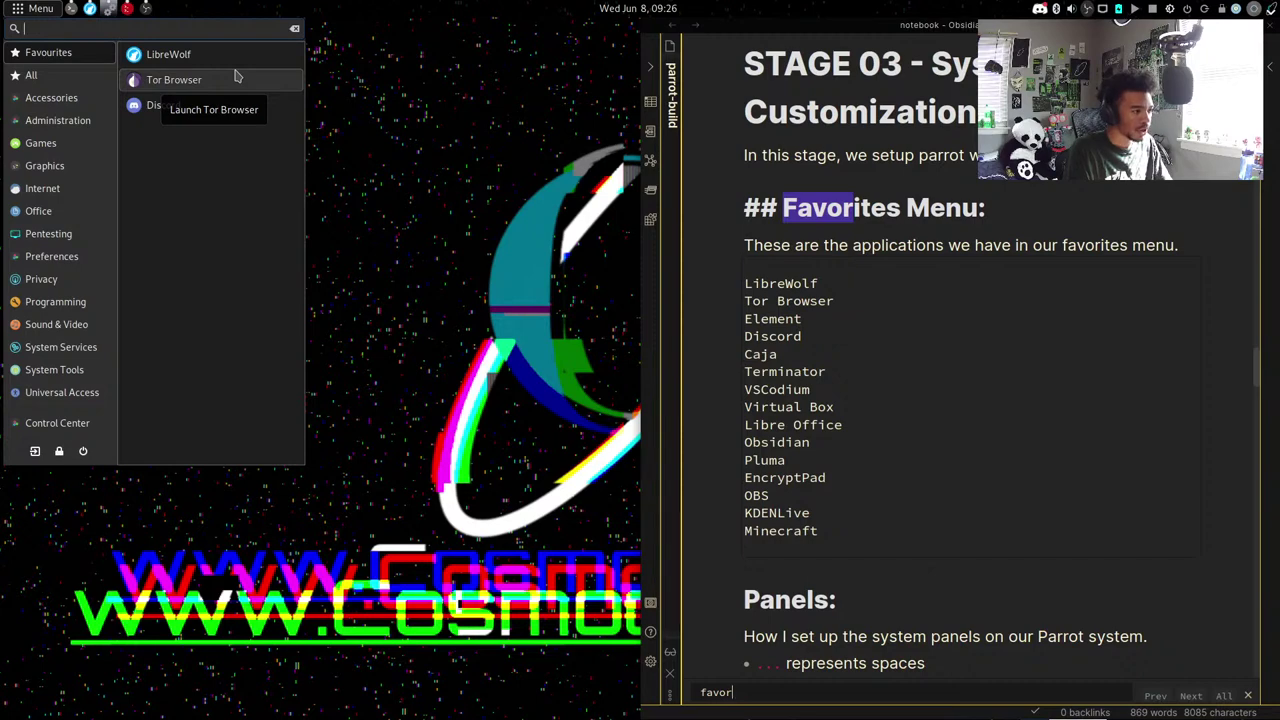
Find Caja through the application menu search, pin it to the favourites menu, and clear the search.
text(caja)
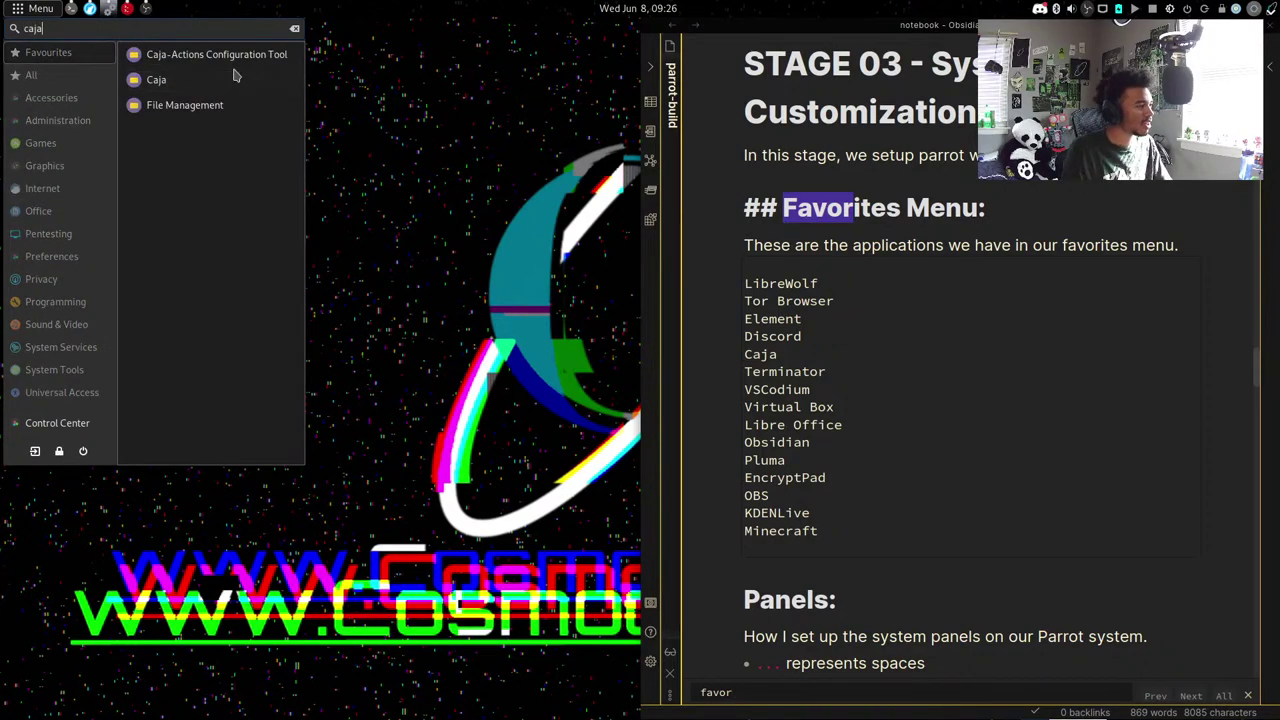
right_click(224, 85)
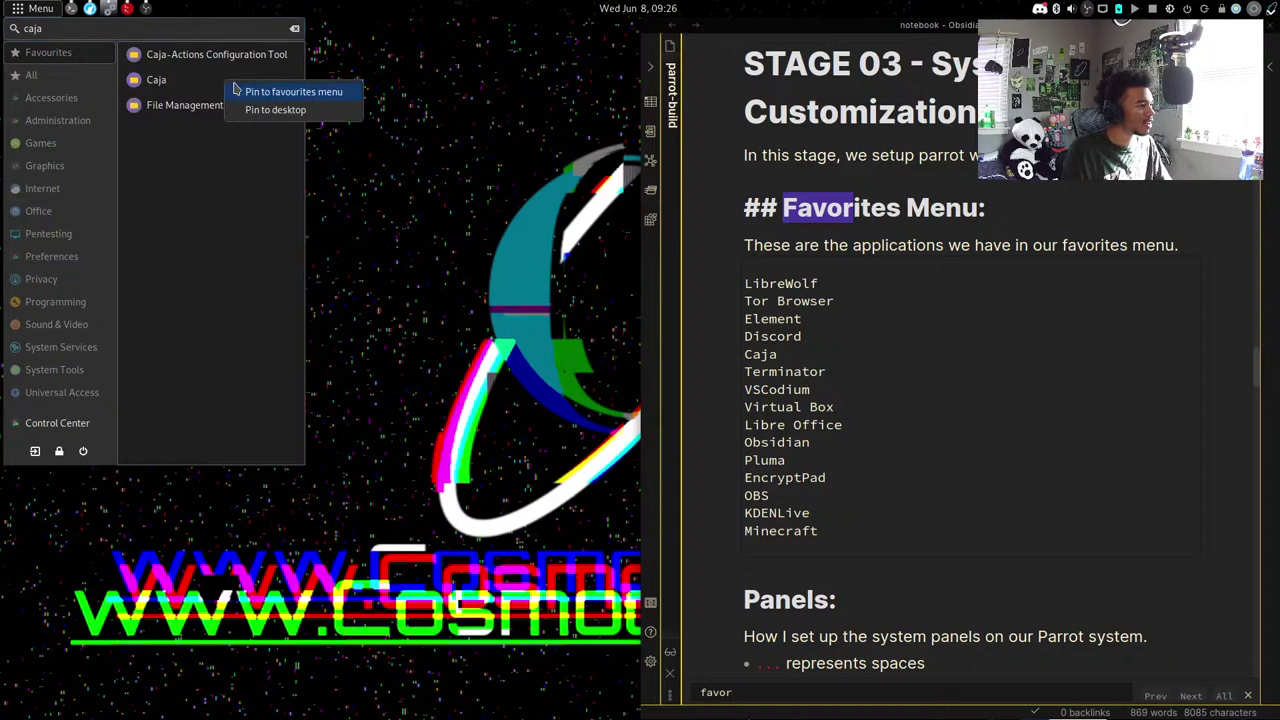
click(164, 86)
right_click(164, 86)
click(223, 104)
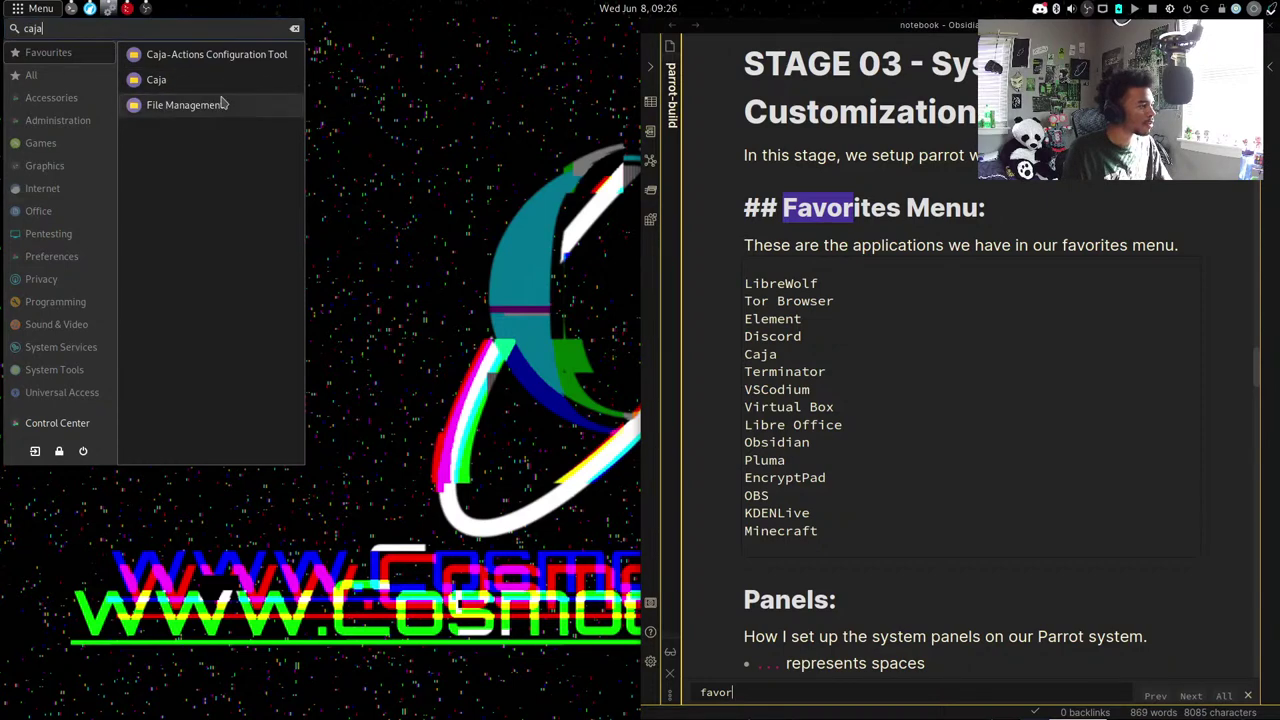
key(BackSpace)
key(BackSpace)
key(BackSpace)
key(BackSpace)
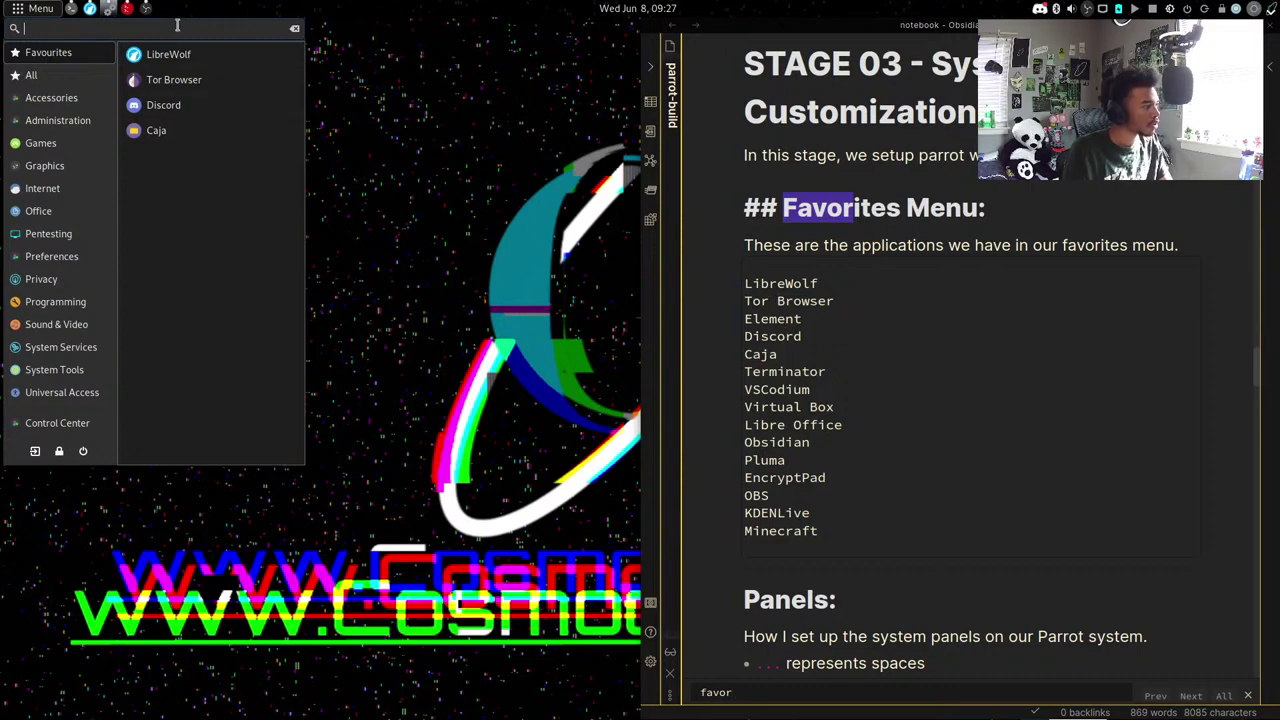
Search the application menu for "termin", pin Terminator to the favourites menu, and clear the search.
text(termin)
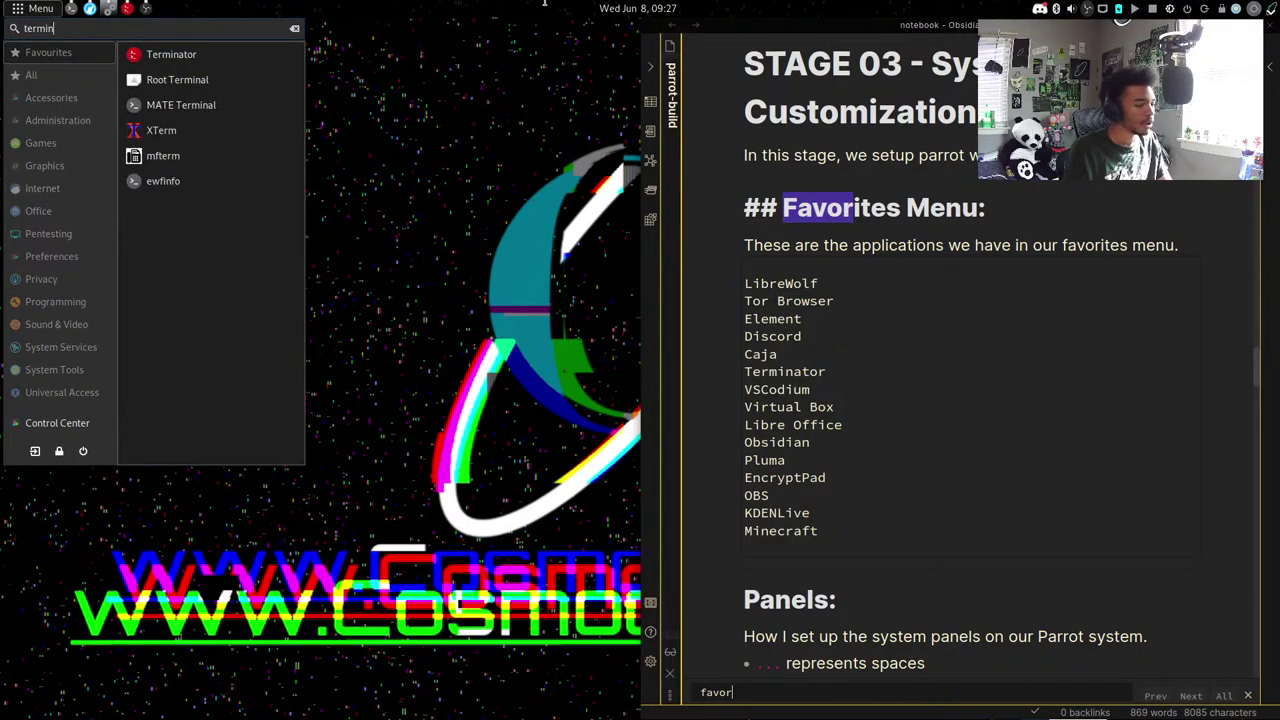
right_click(227, 62)
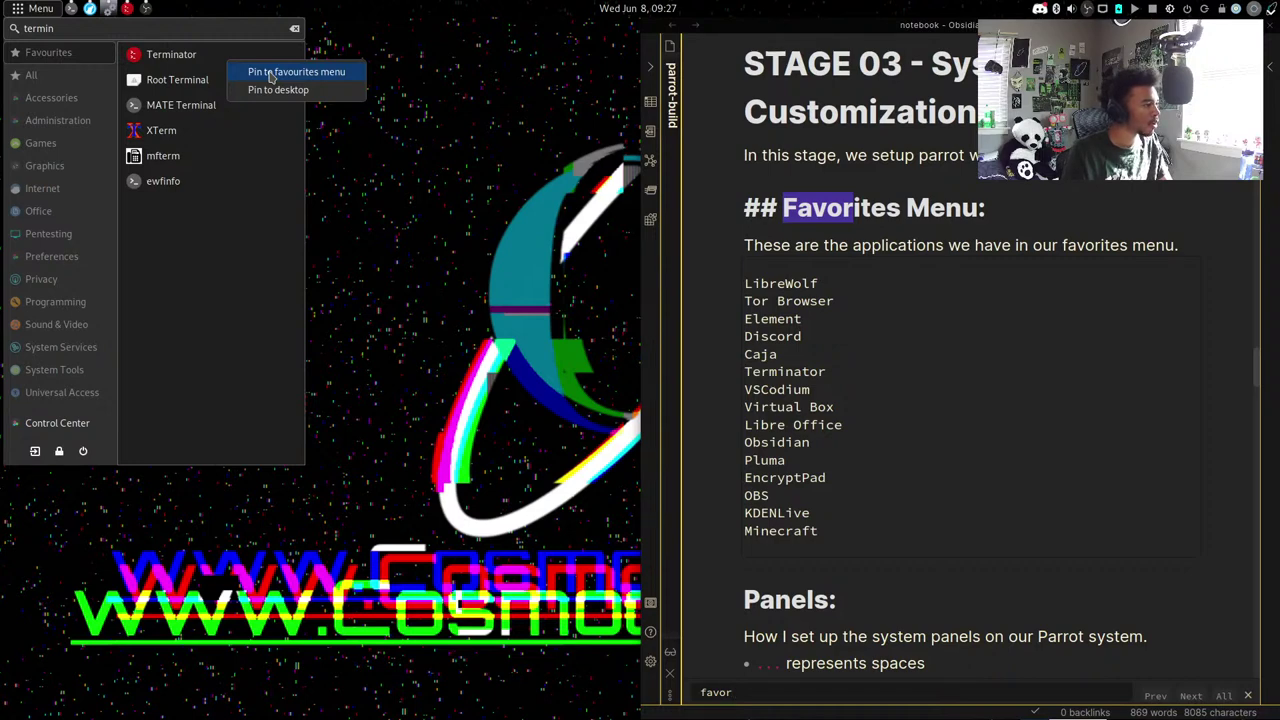
click(270, 77)
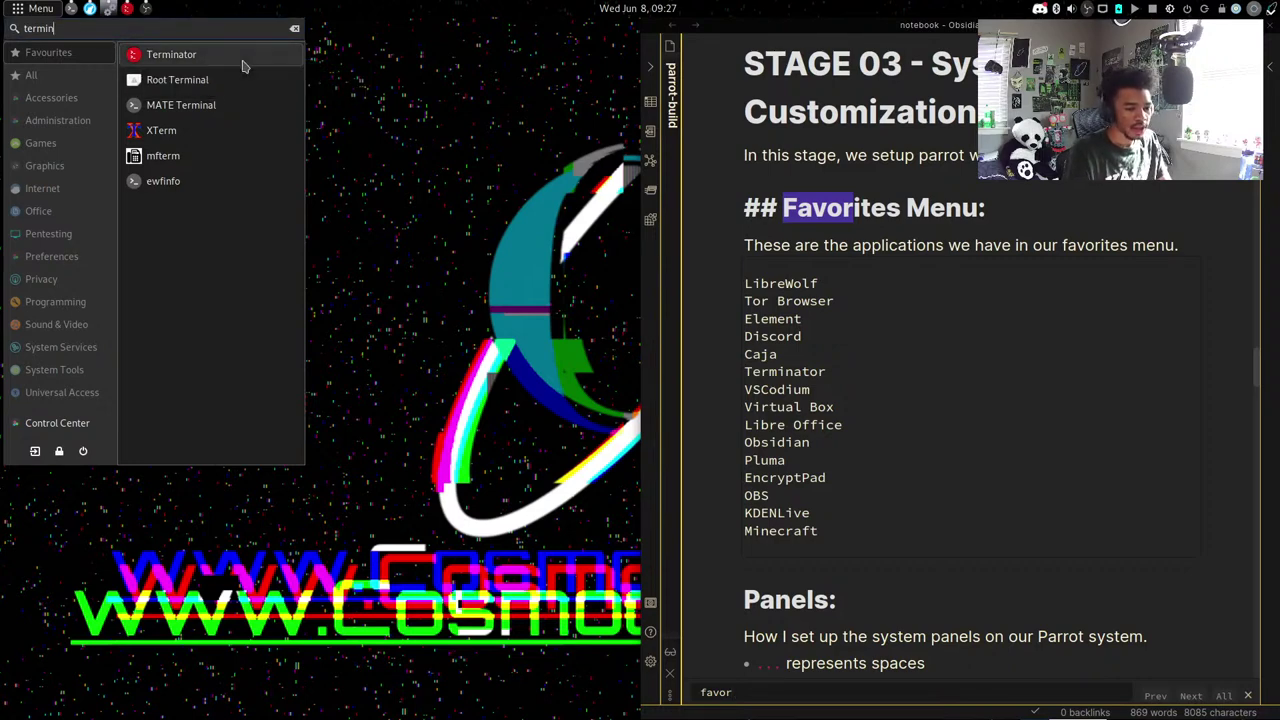
key(BackSpace)
key(BackSpace)
key(BackSpace)
key(BackSpace)
key(BackSpace)
key(BackSpace)
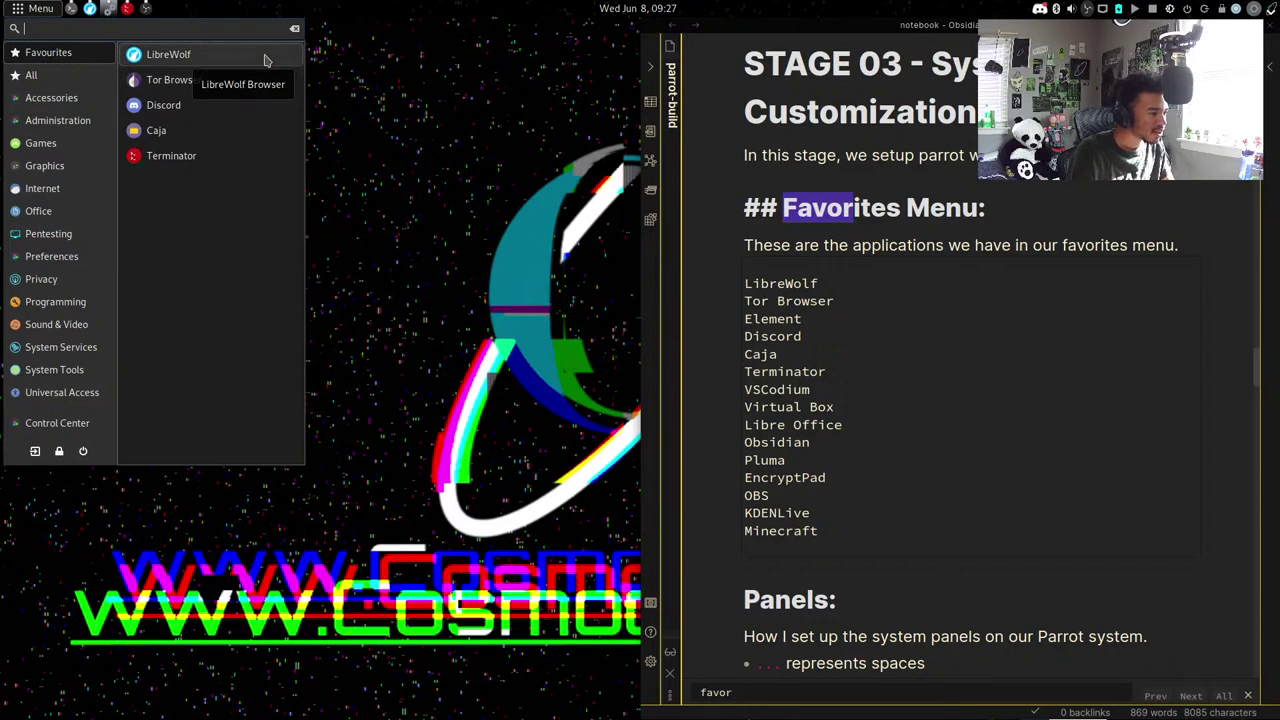
Search the application menu for "vsc", pin VSCodium to the favourites menu, and clear the search.
text(vsc)
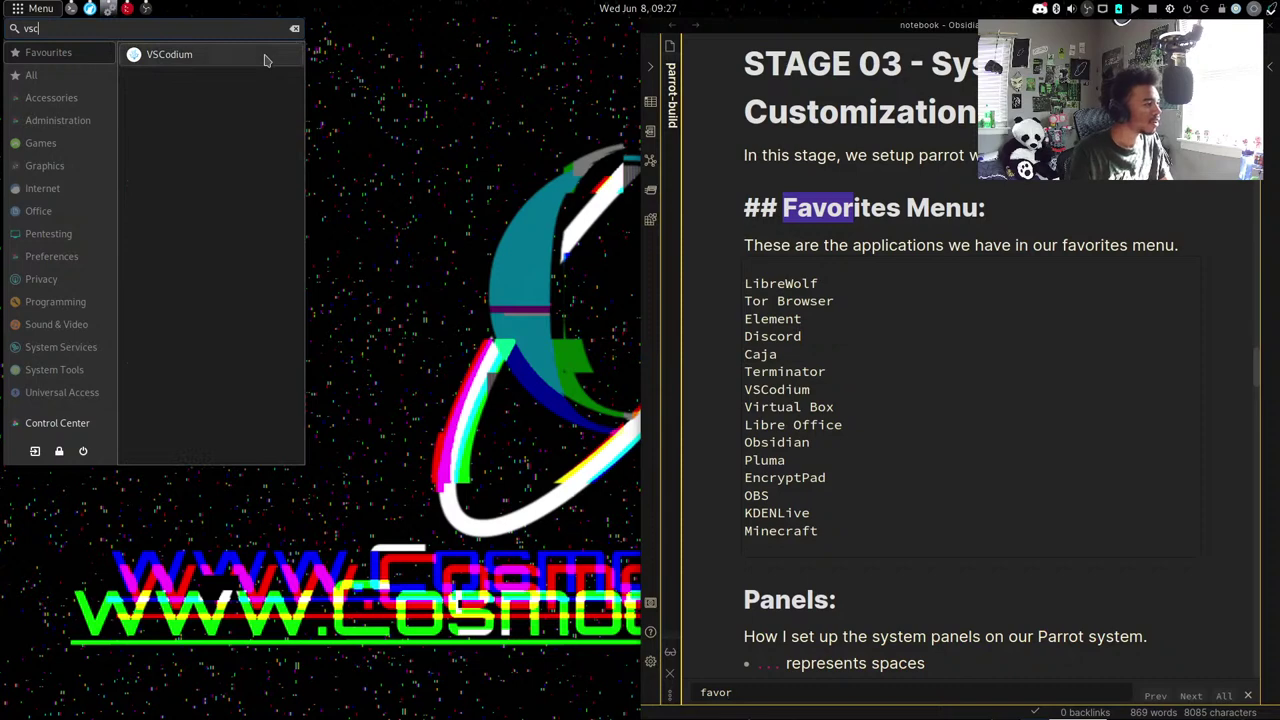
right_click(265, 60)
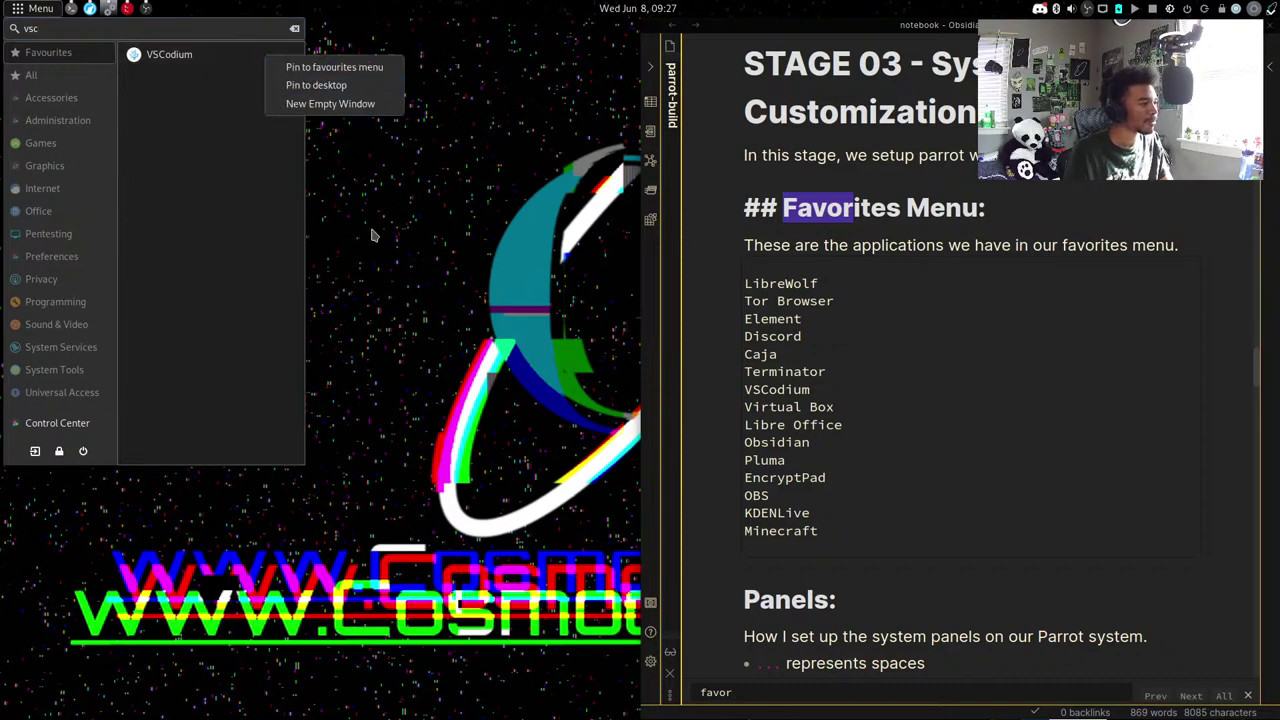
click(355, 73)
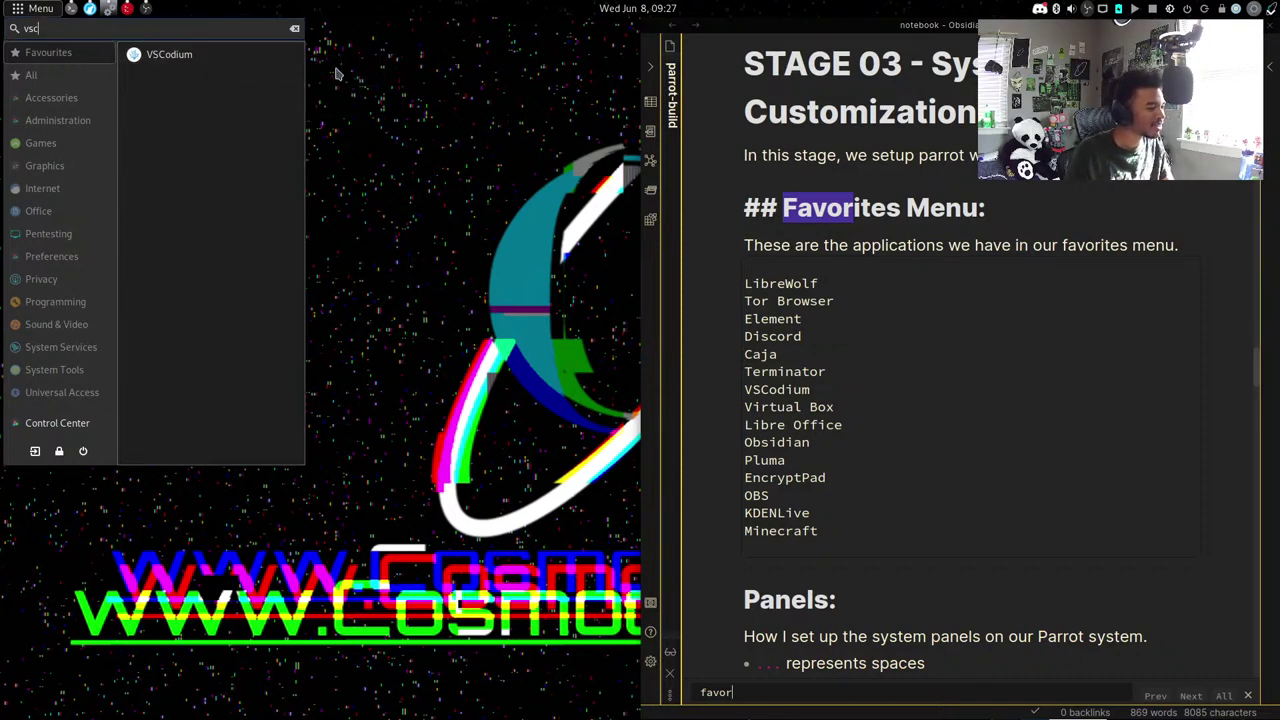
click(295, 28)
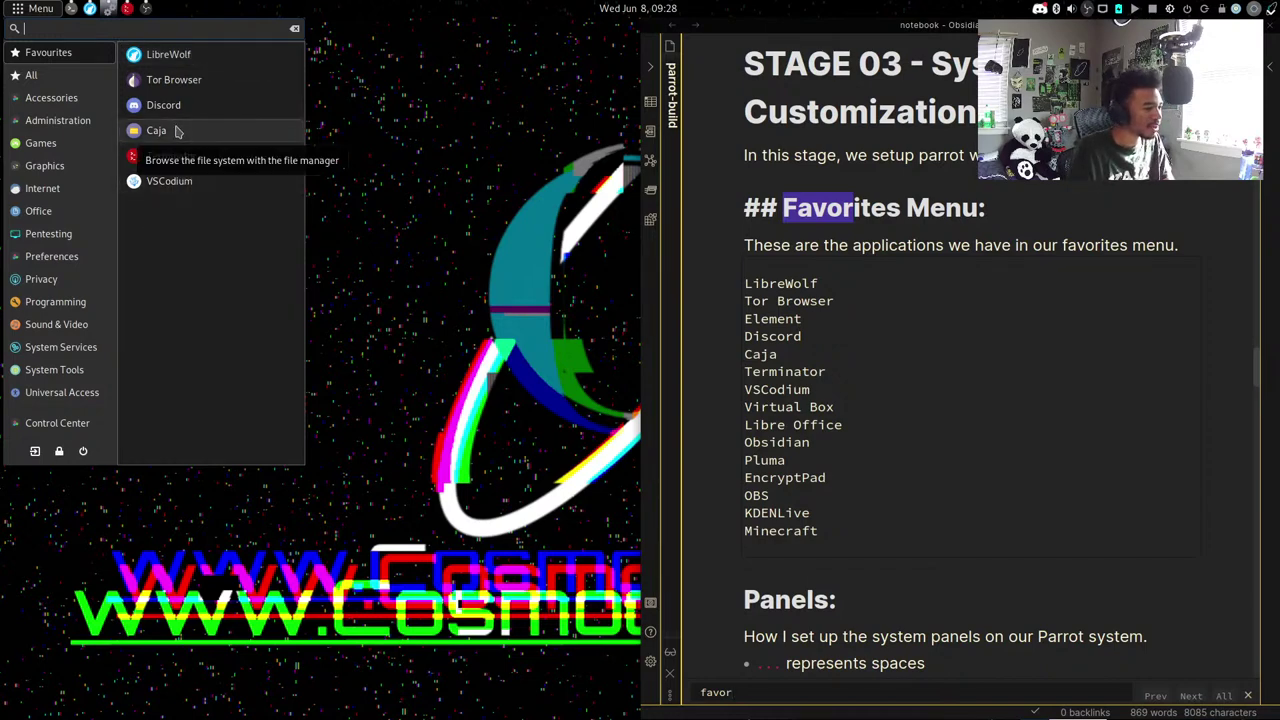
Search the application menu for VirtualBox using "vir" and clear the search.
text(vin)
key(BackSpace)
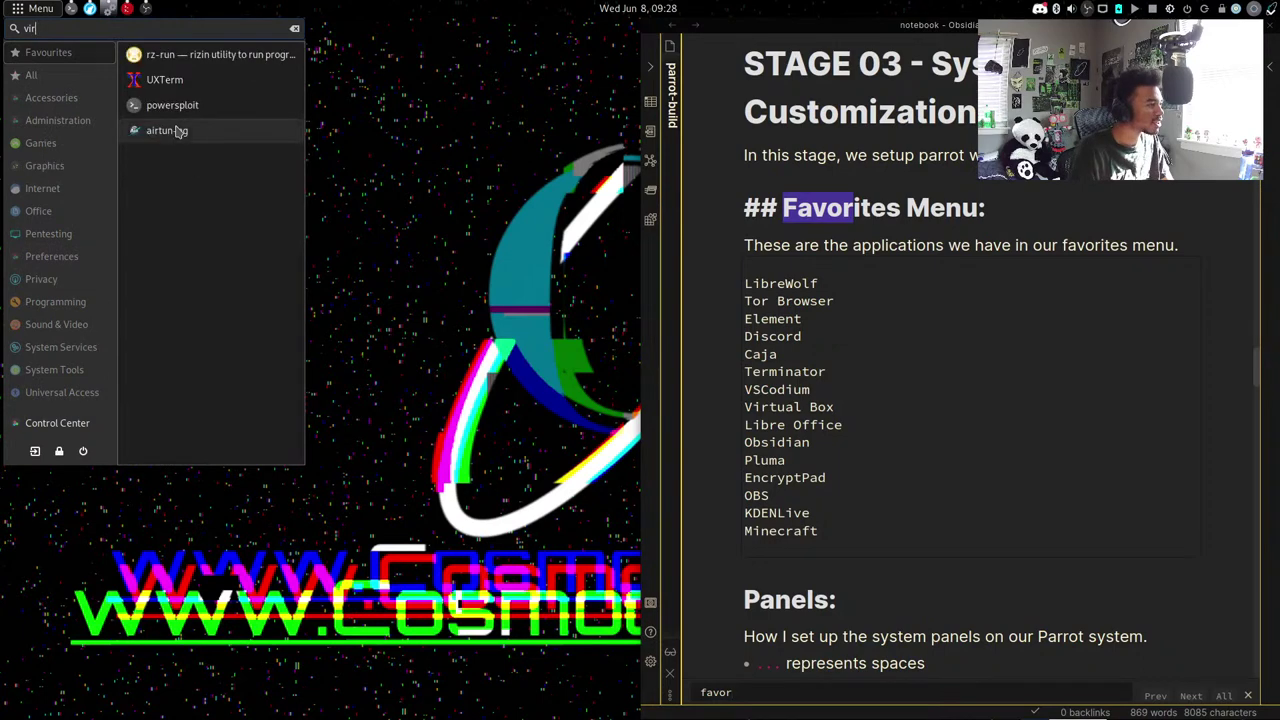
key(BackSpace)
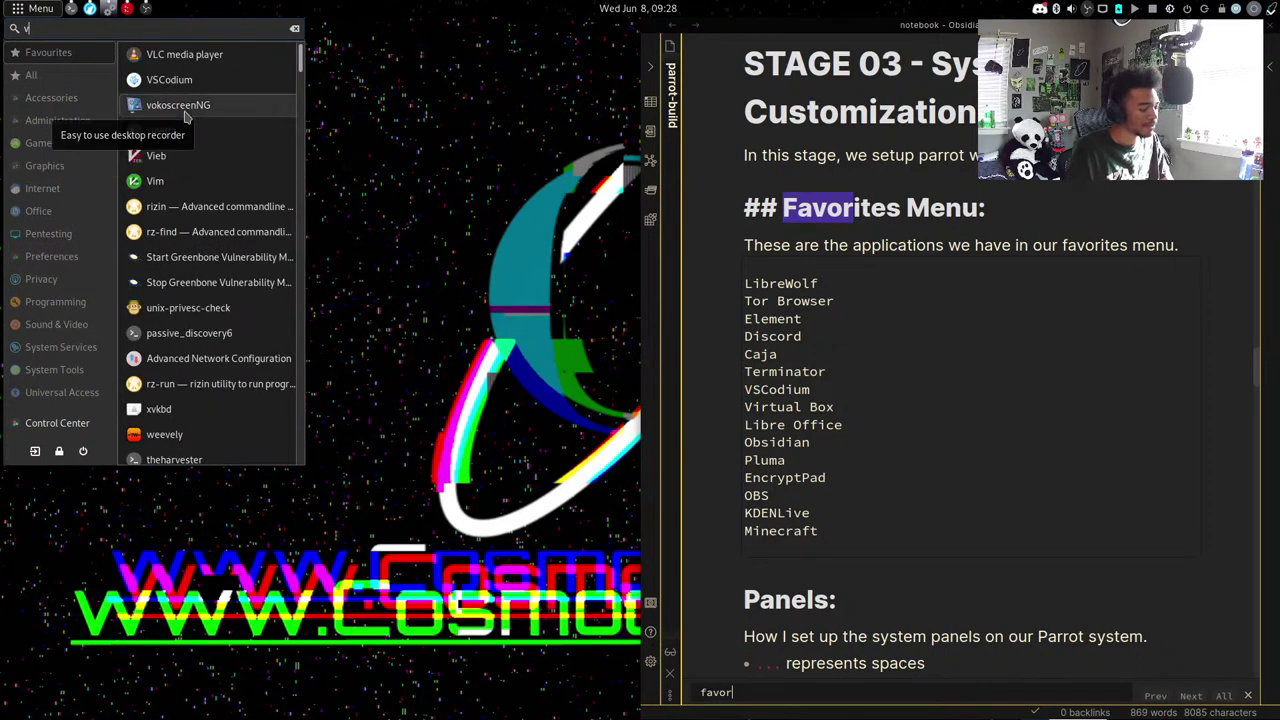
key(BackSpace)
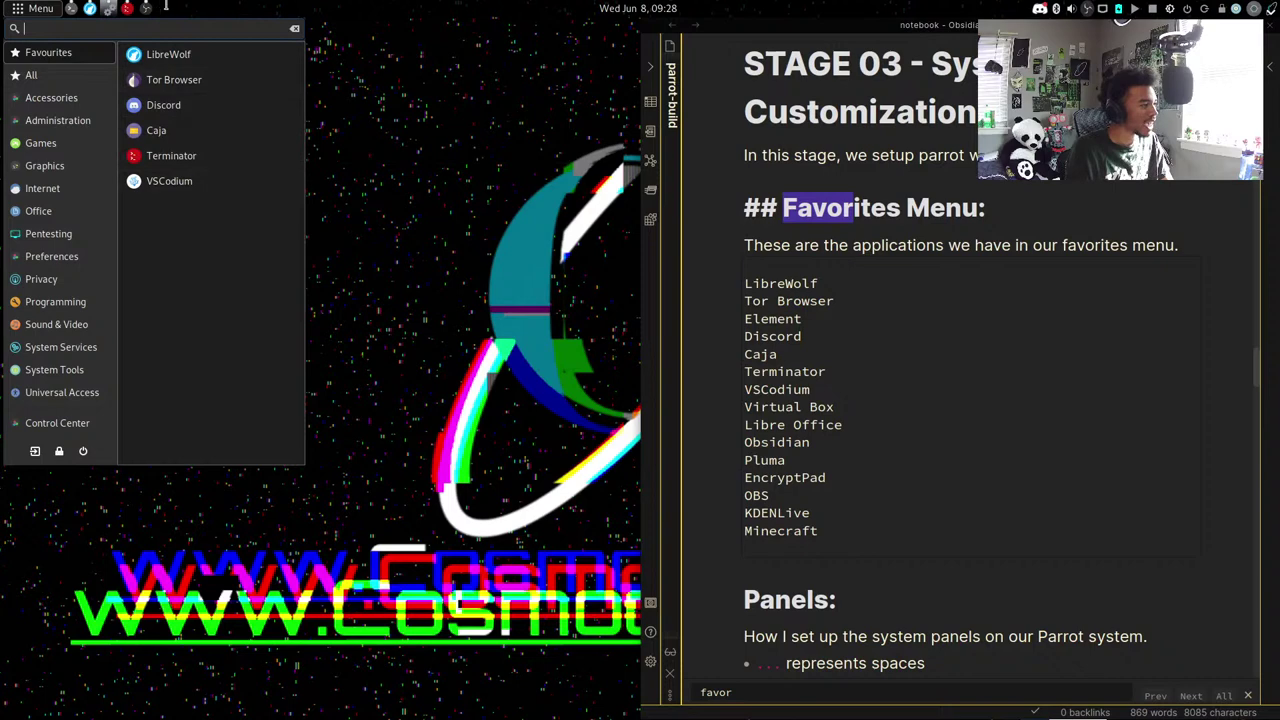
Open the Control Center from the application menu.
key(Escape)
key(super)
key(super)
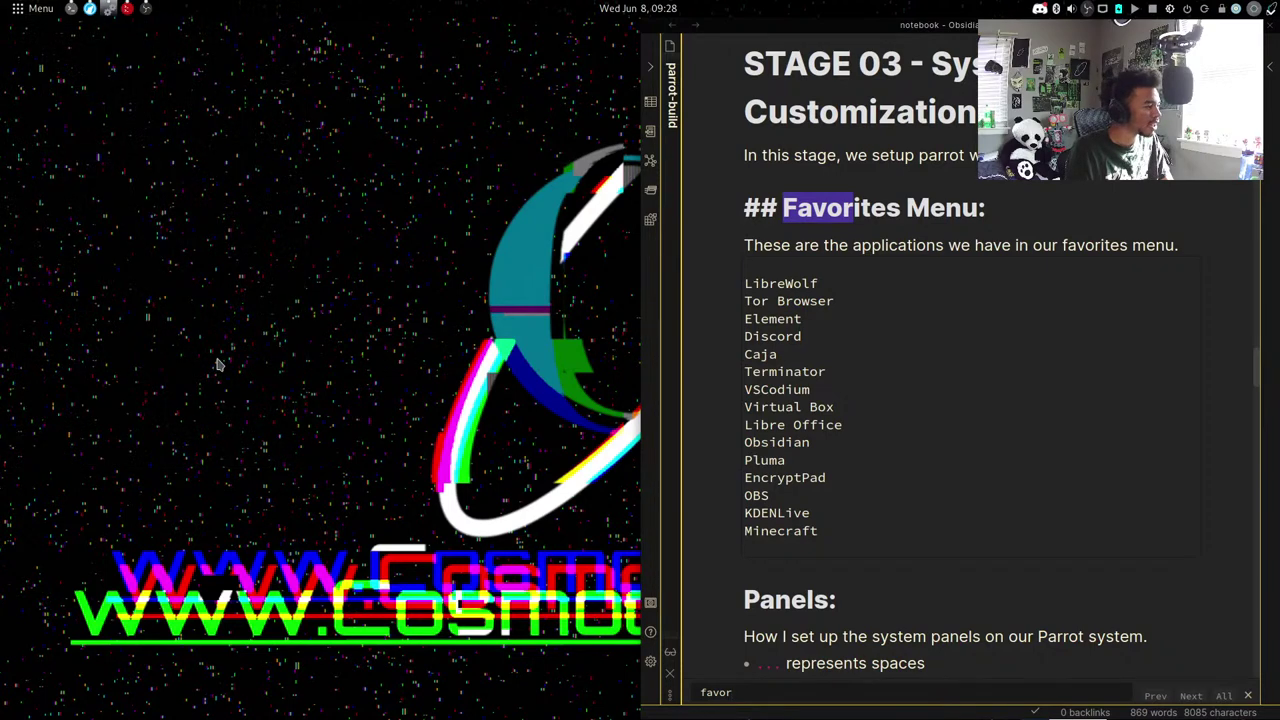
key(super)
click(54, 425)
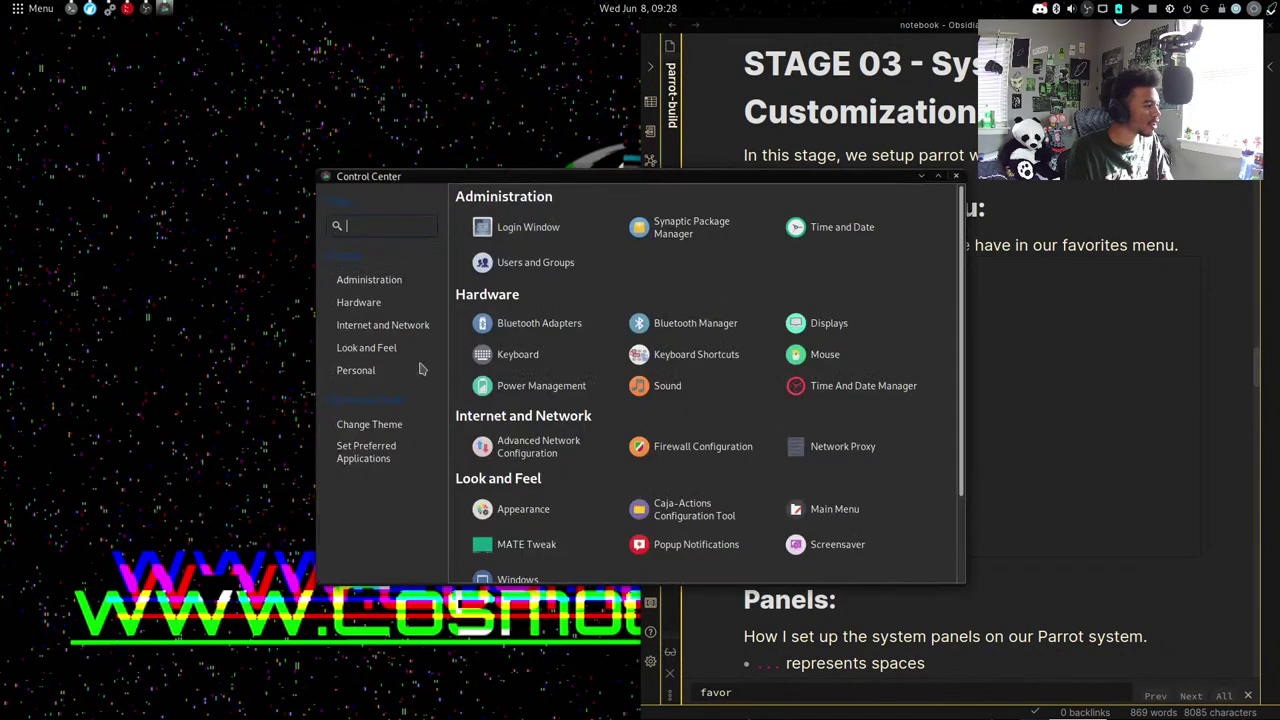
Switch to LibreWolf, search the web for "virtualbox logo png", and open the 1600 × 1600 freepngimg.com result among the images.
click(91, 10)
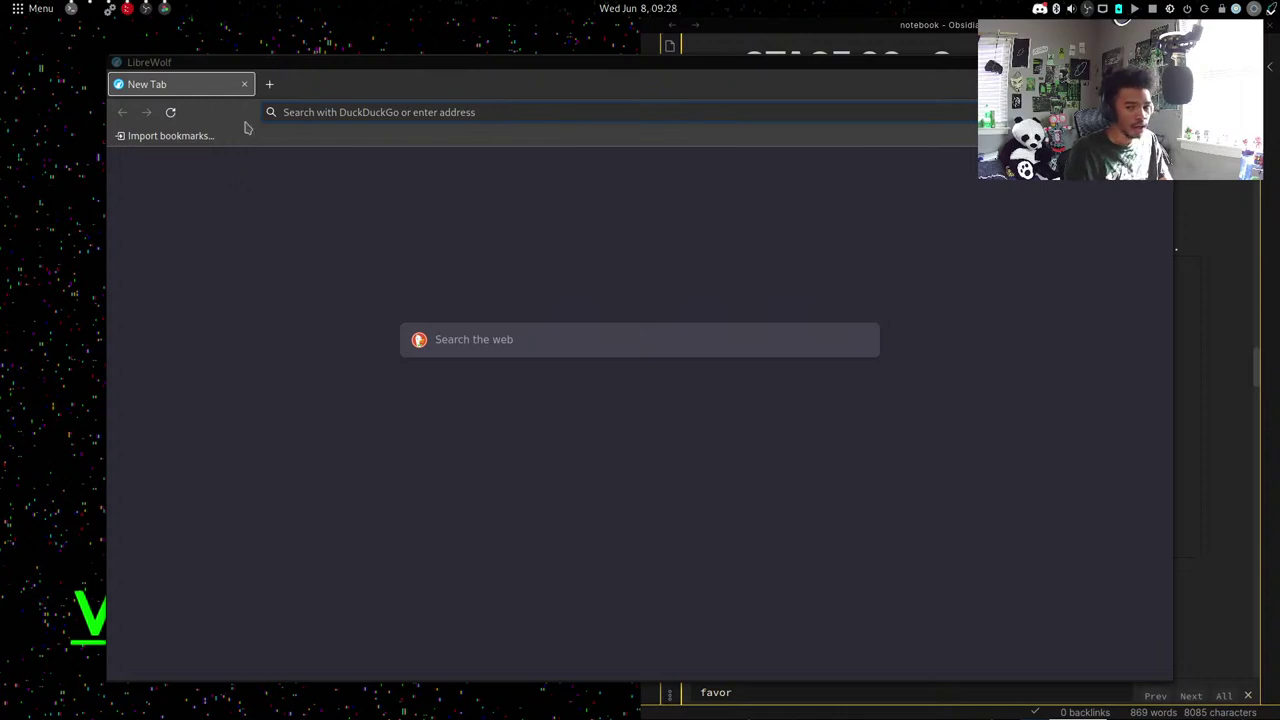
click(300, 130)
text(virtua)
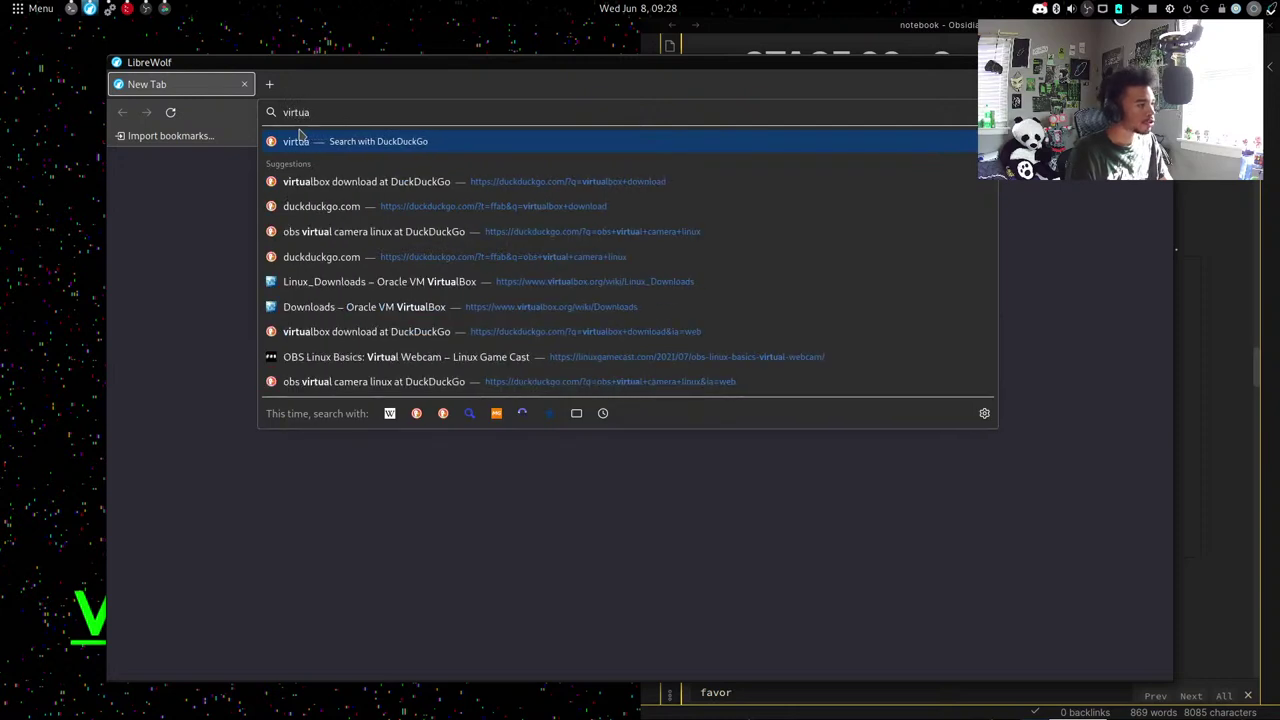
text(lbox)
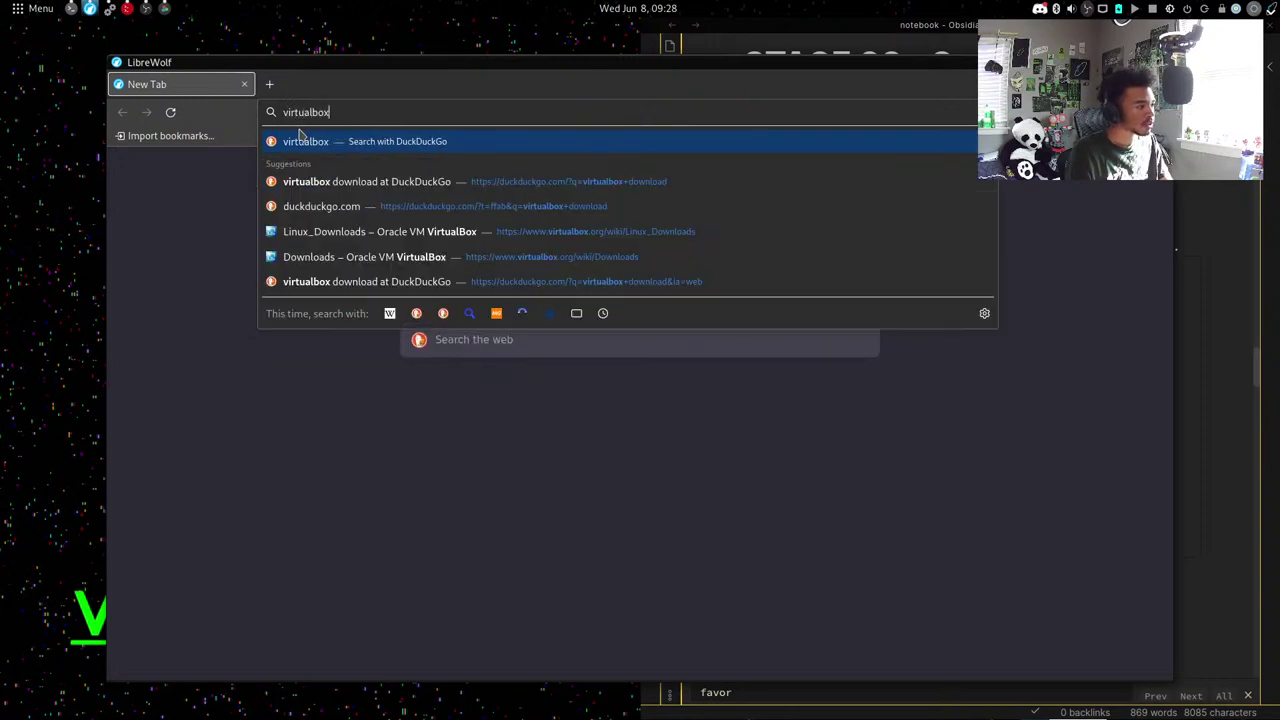
text( logo png)
key(Return)
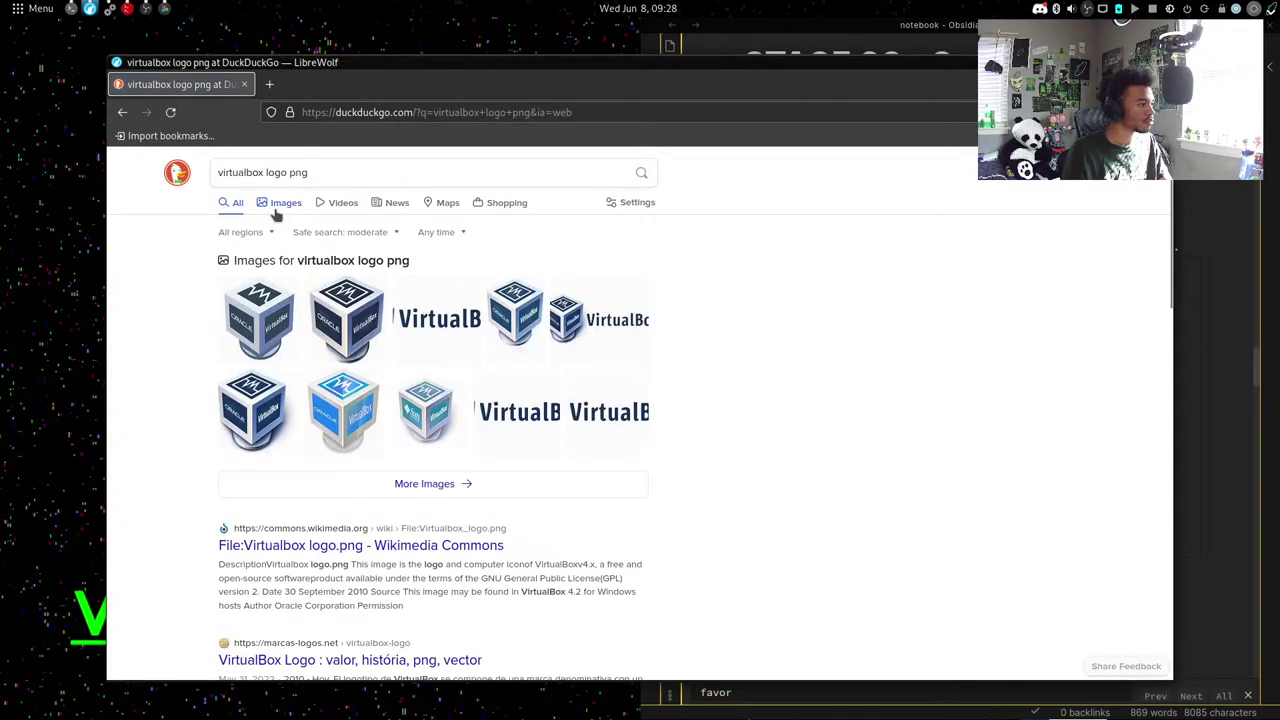
click(280, 203)
click(195, 302)
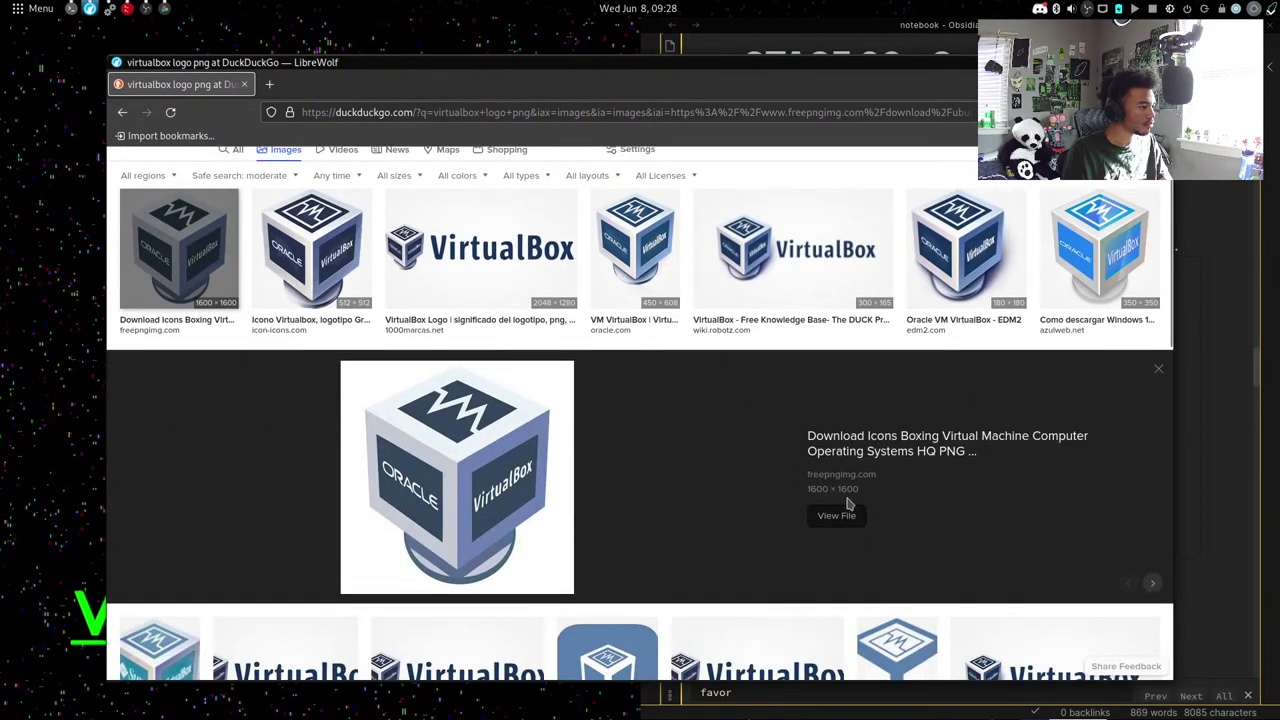
right_click(463, 497)
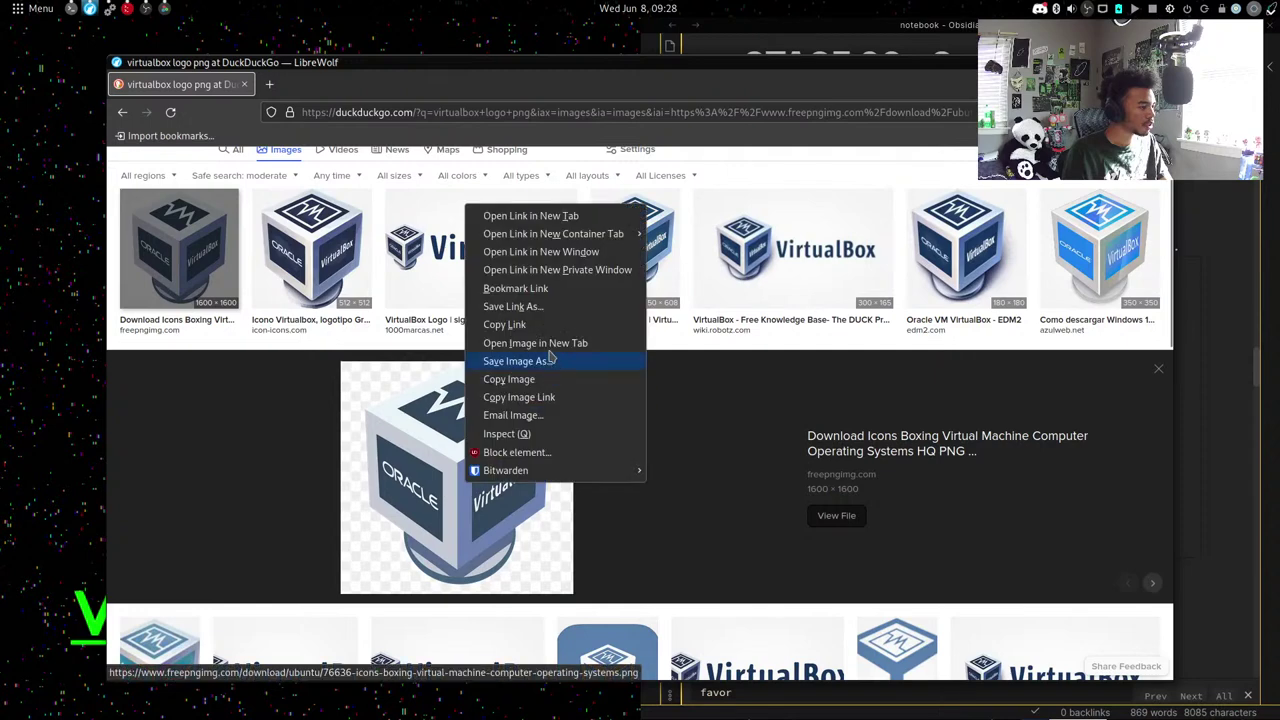
click(531, 307)
right_click(522, 414)
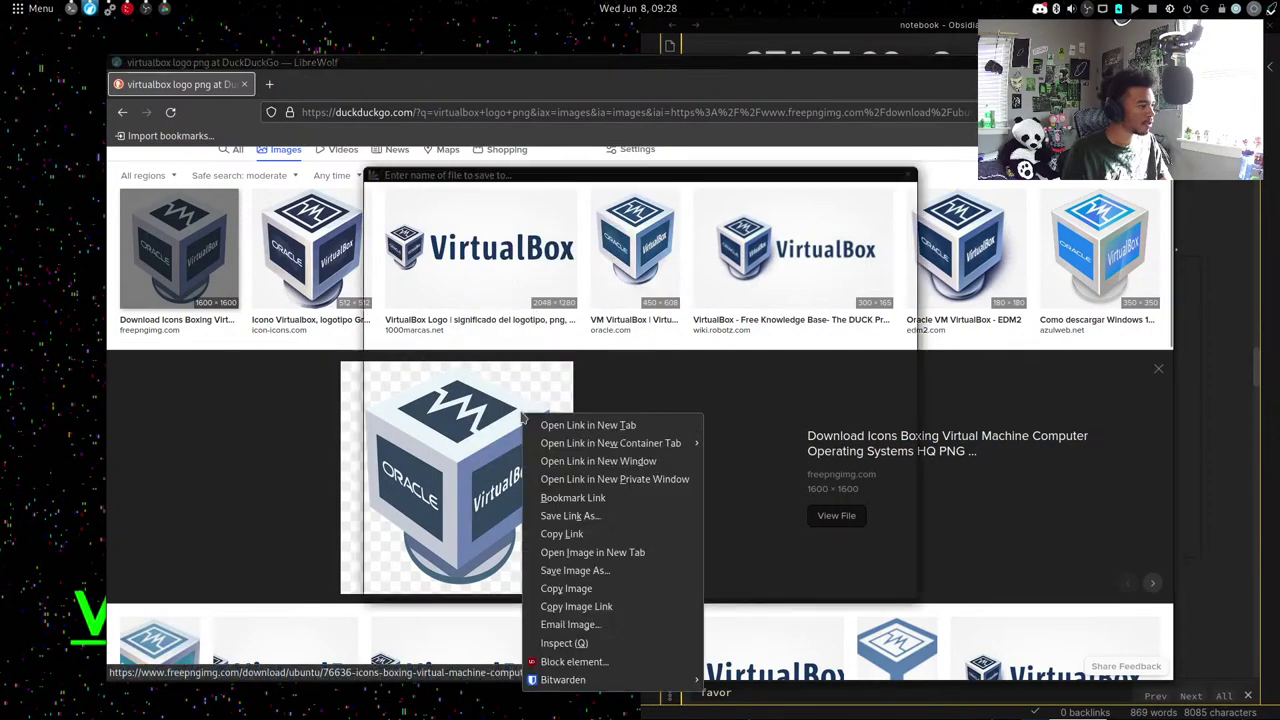
click(805, 581)
Save the previewed VirtualBox logo image as virtualbox.png in the Downloads folder.
right_click(558, 229)
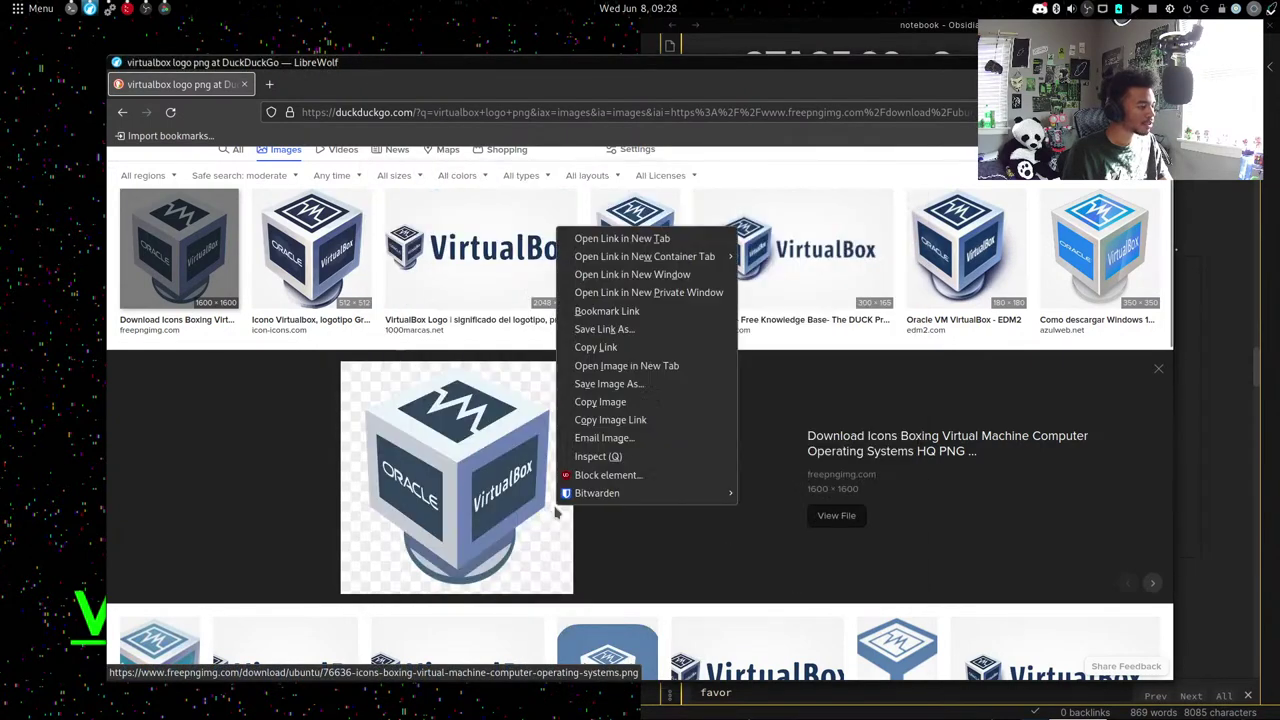
click(612, 384)
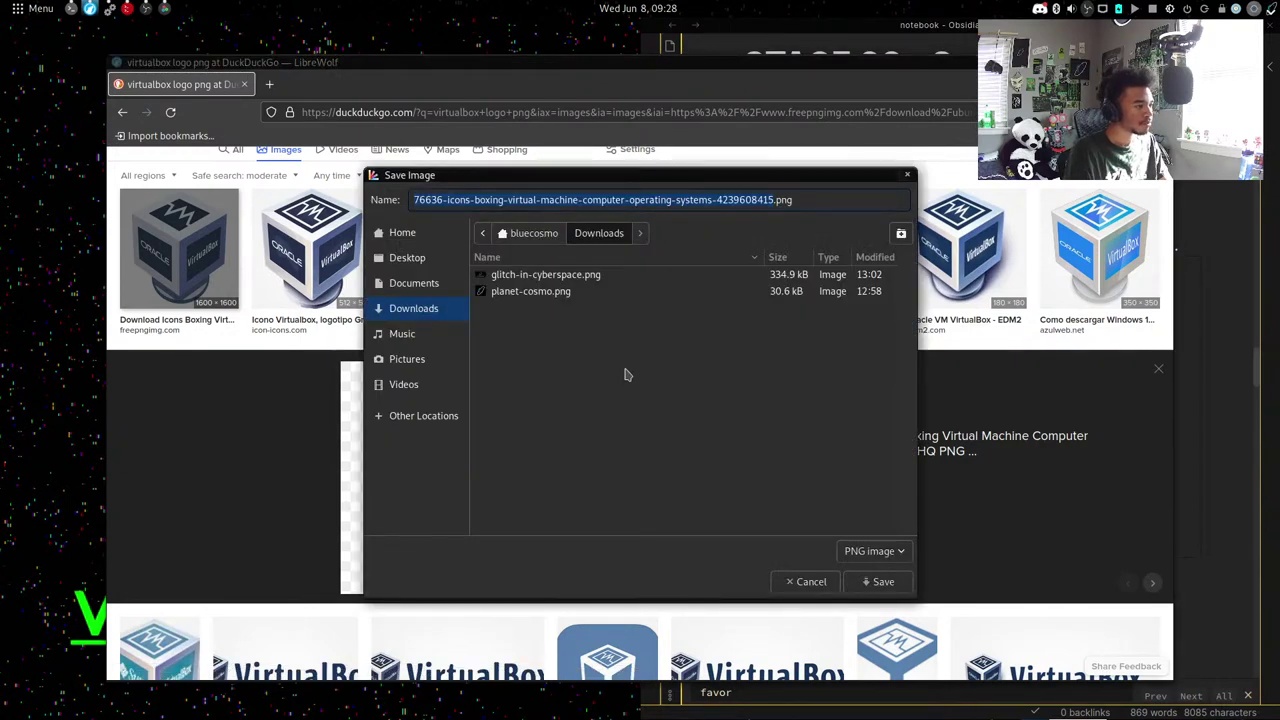
text(virtualbo)
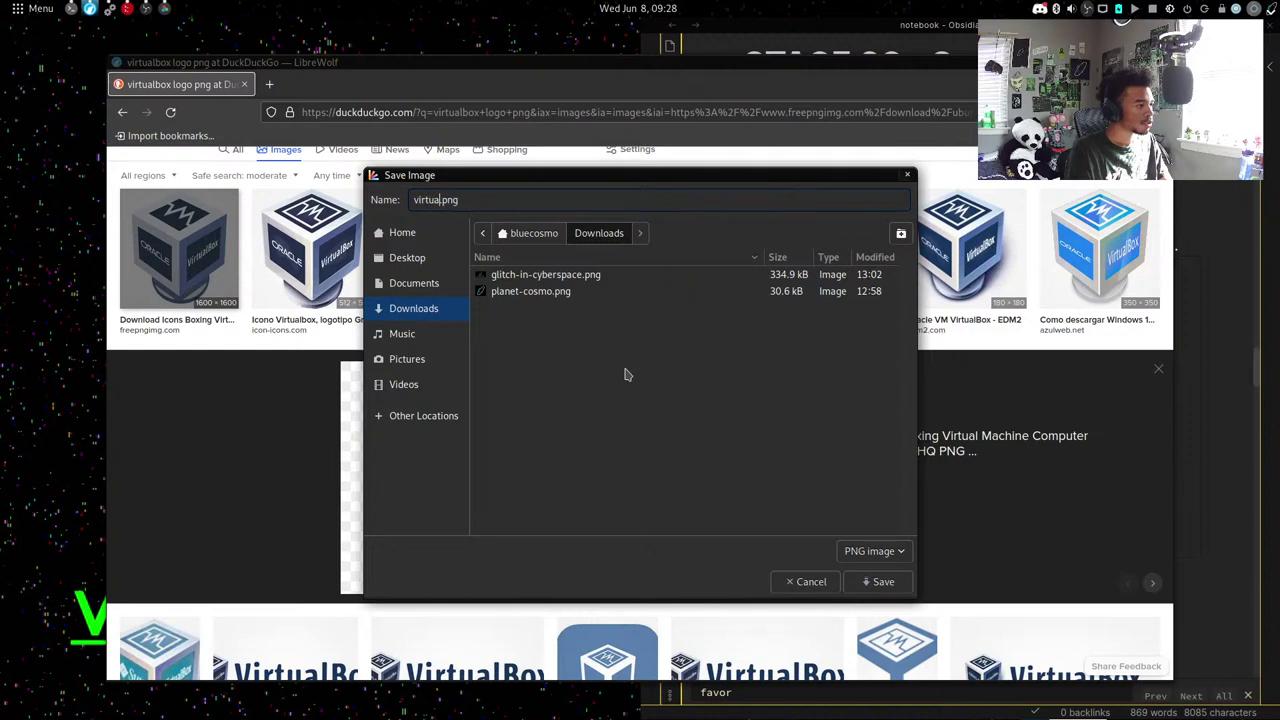
text(x)
key(Return)
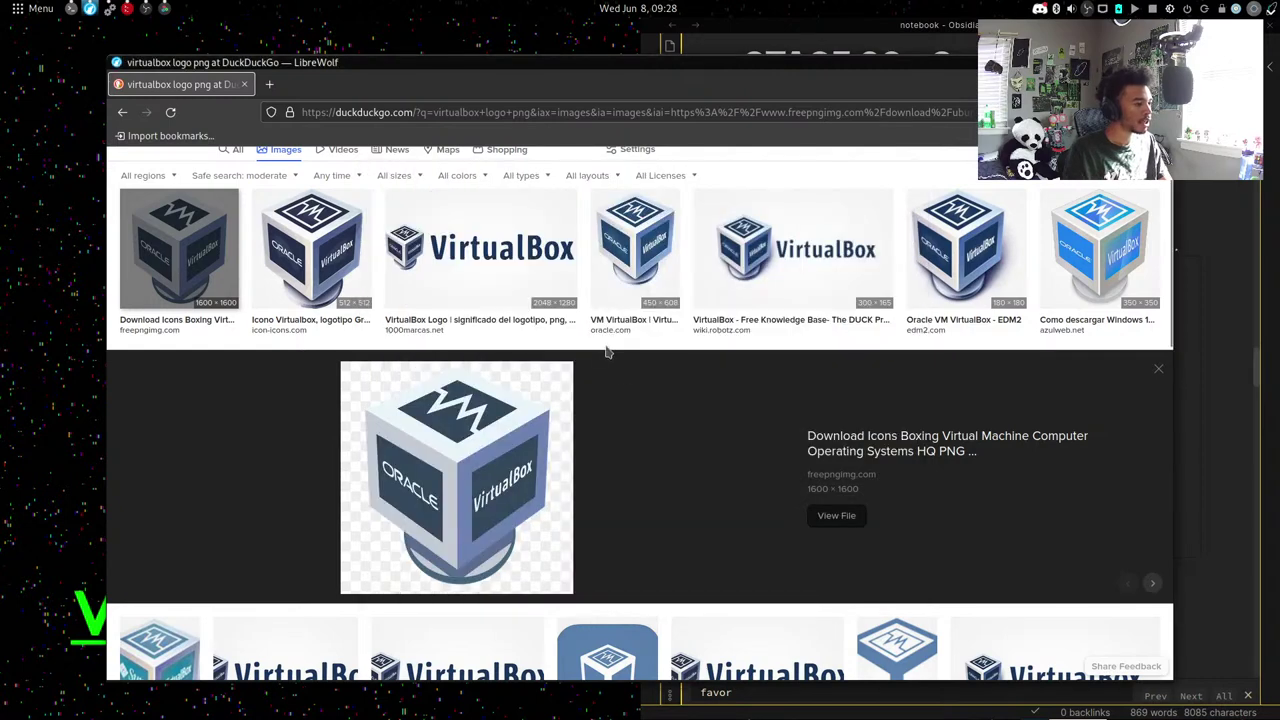
Switch to the terminal, create a hidden .virtualbox directory in the home directory, and change into it.
key(alt+Tab)
key(alt+Tab)
key(alt+Tab)
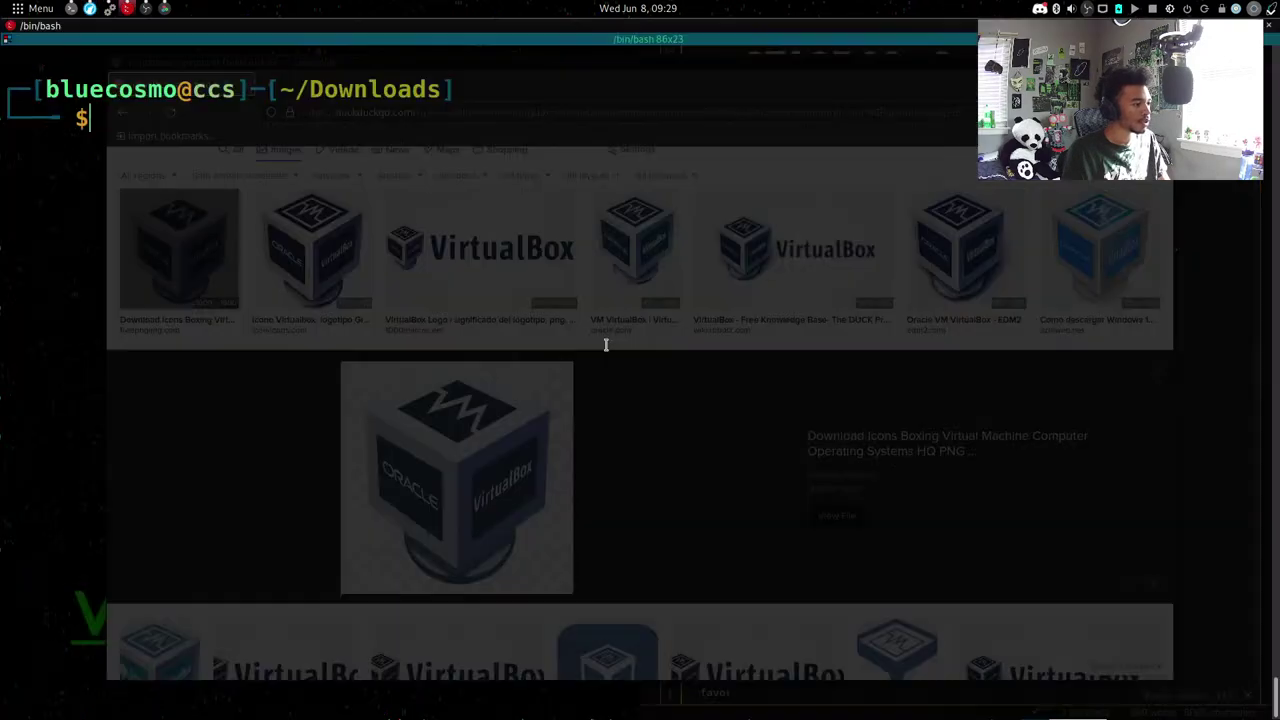
text(cd)
key(Return)
text(mk)
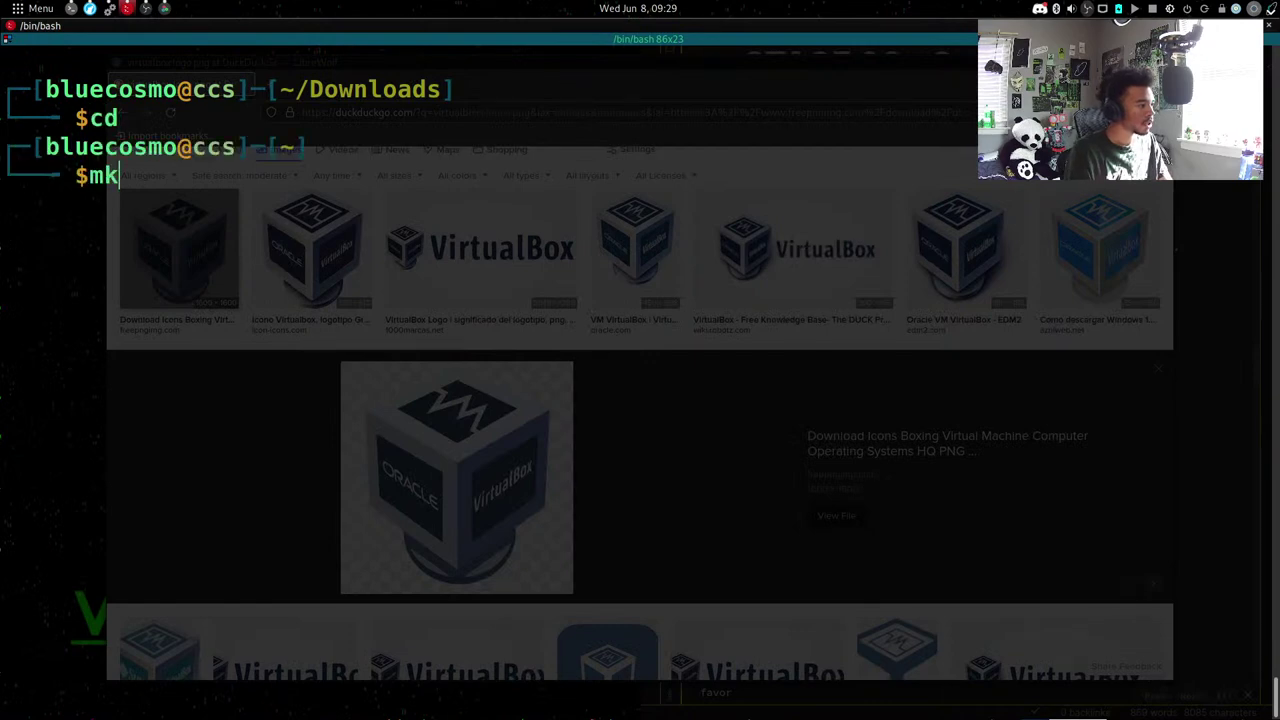
text(dir .virtualbox)
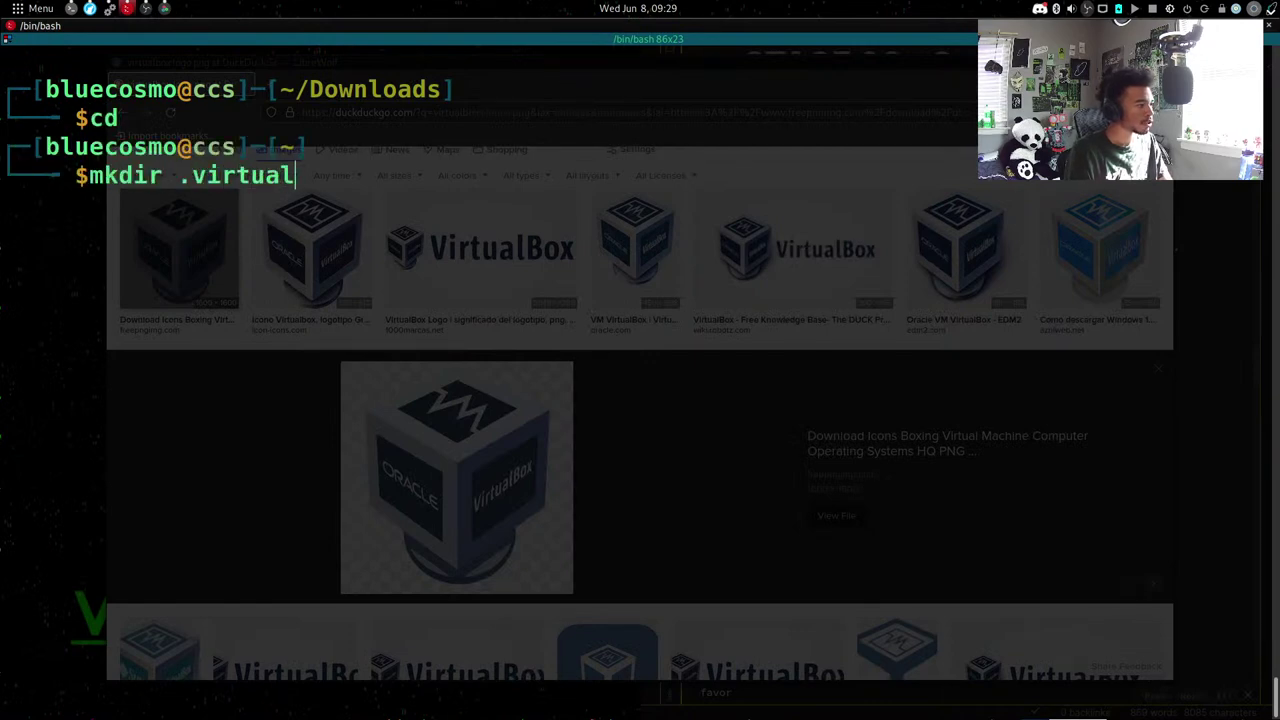
key(Return)
text(cd .v)
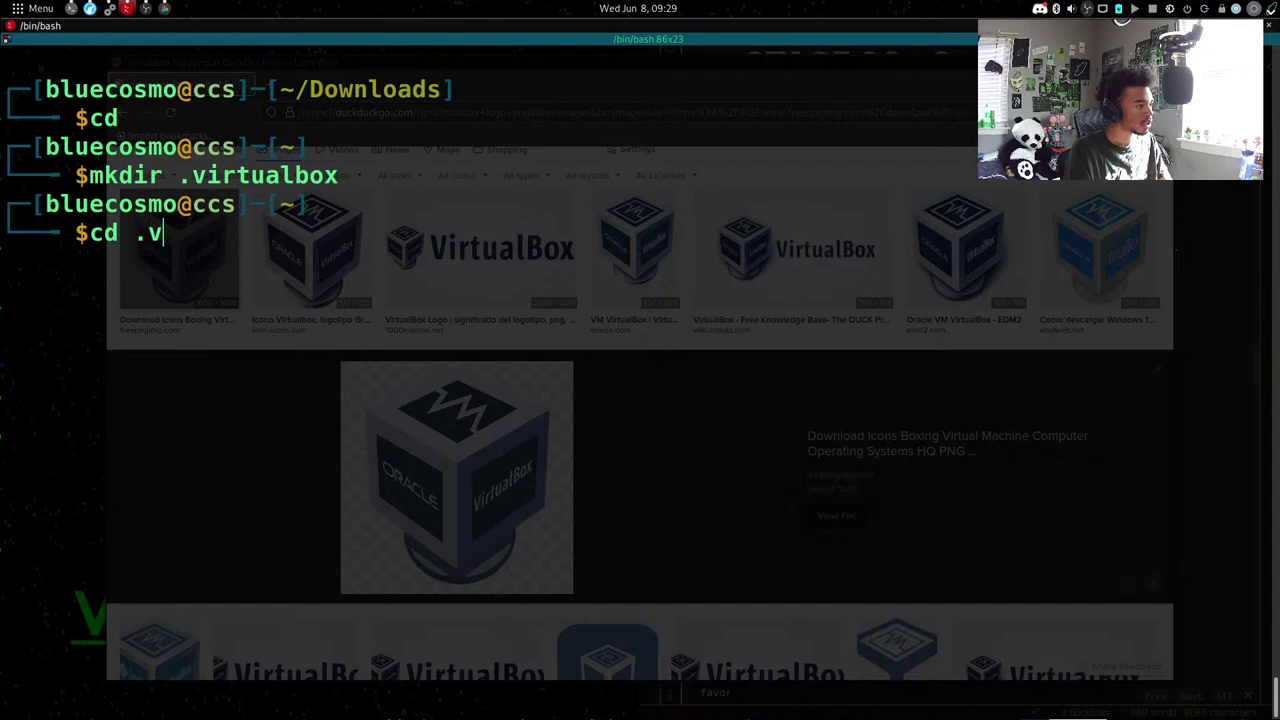
key(Tab)
key(Return)
text(move)
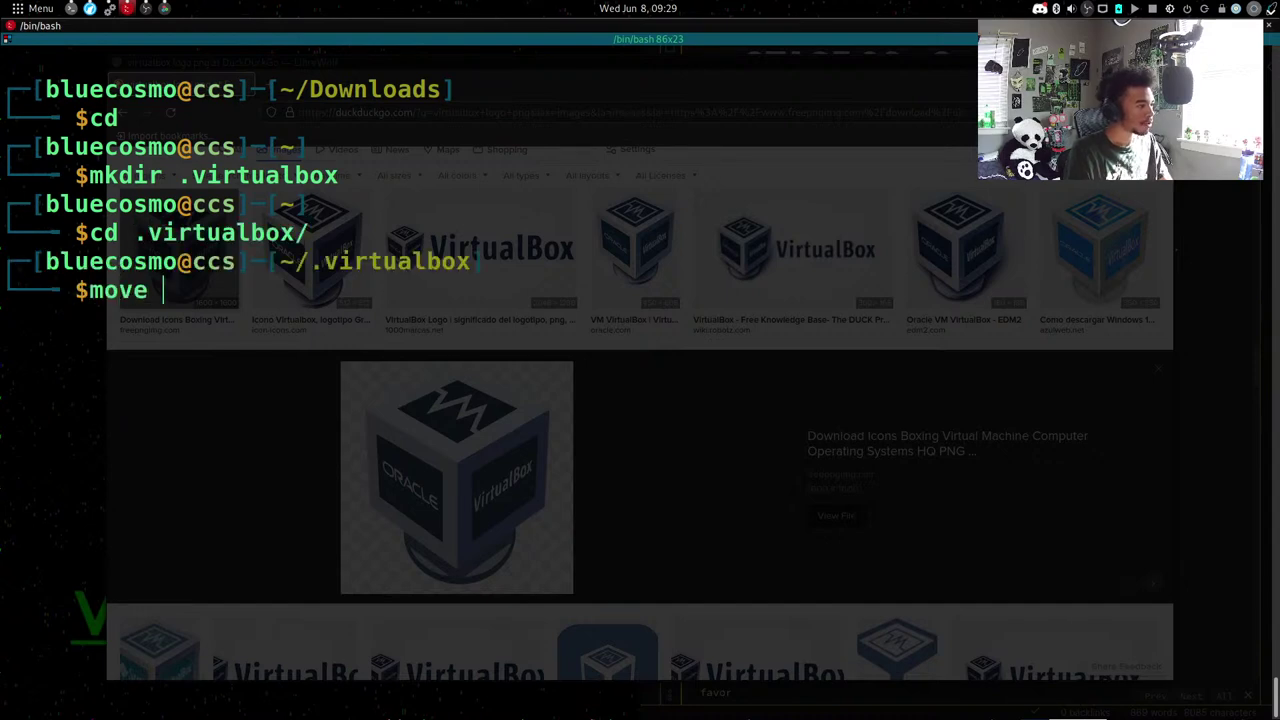
key(BackSpace)
key(BackSpace)
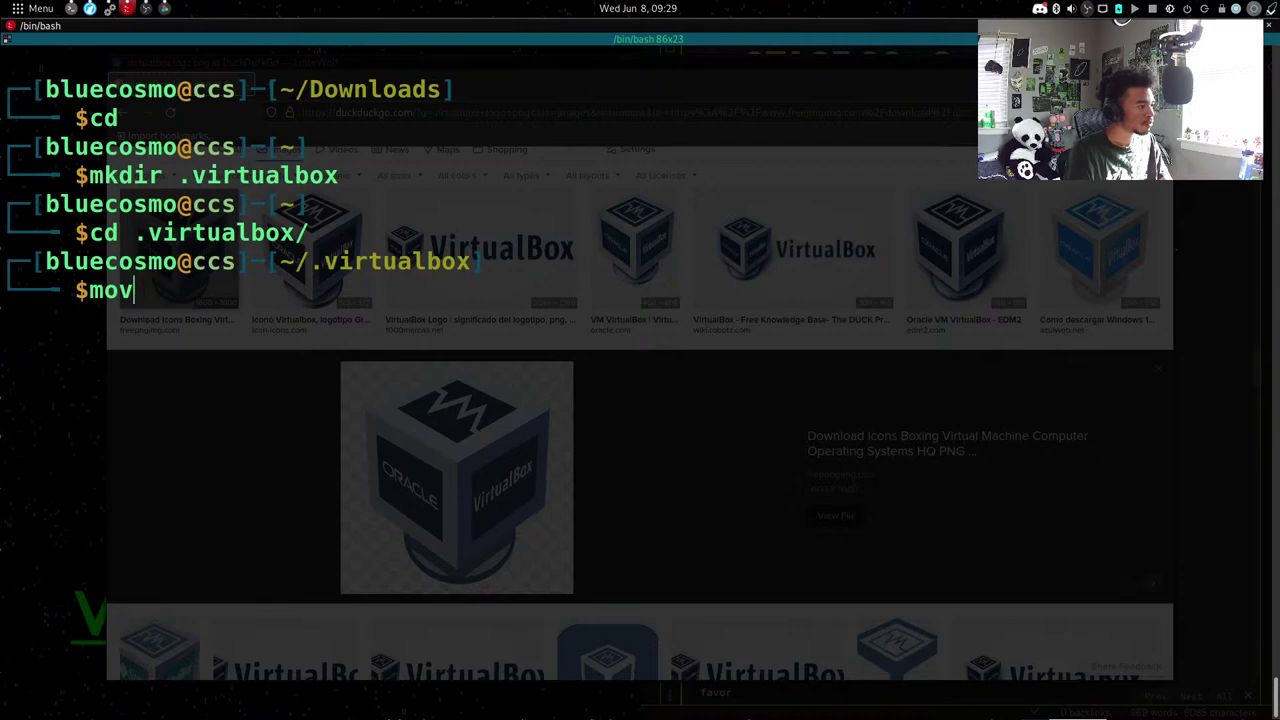
key(BackSpace)
key(BackSpace)
key(BackSpace)
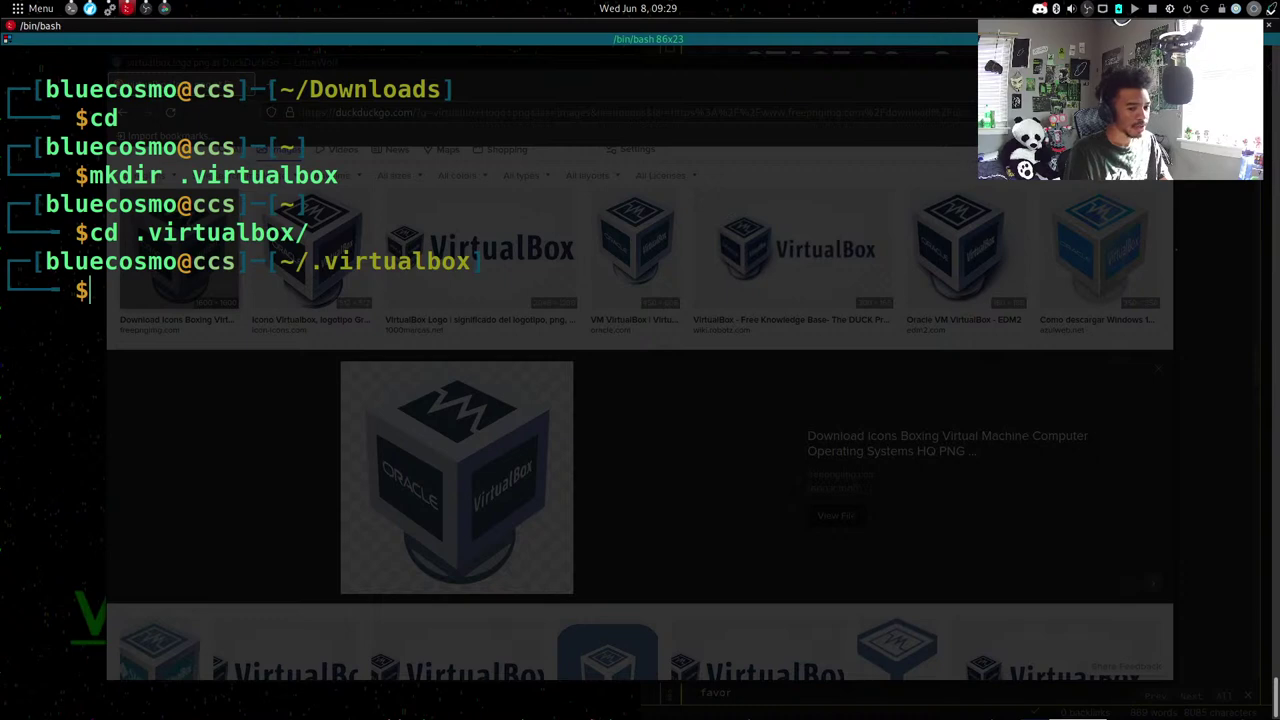
Move virtualbox.png from ~/Downloads into the current .virtualbox directory and list the directory's contents.
text(mv )
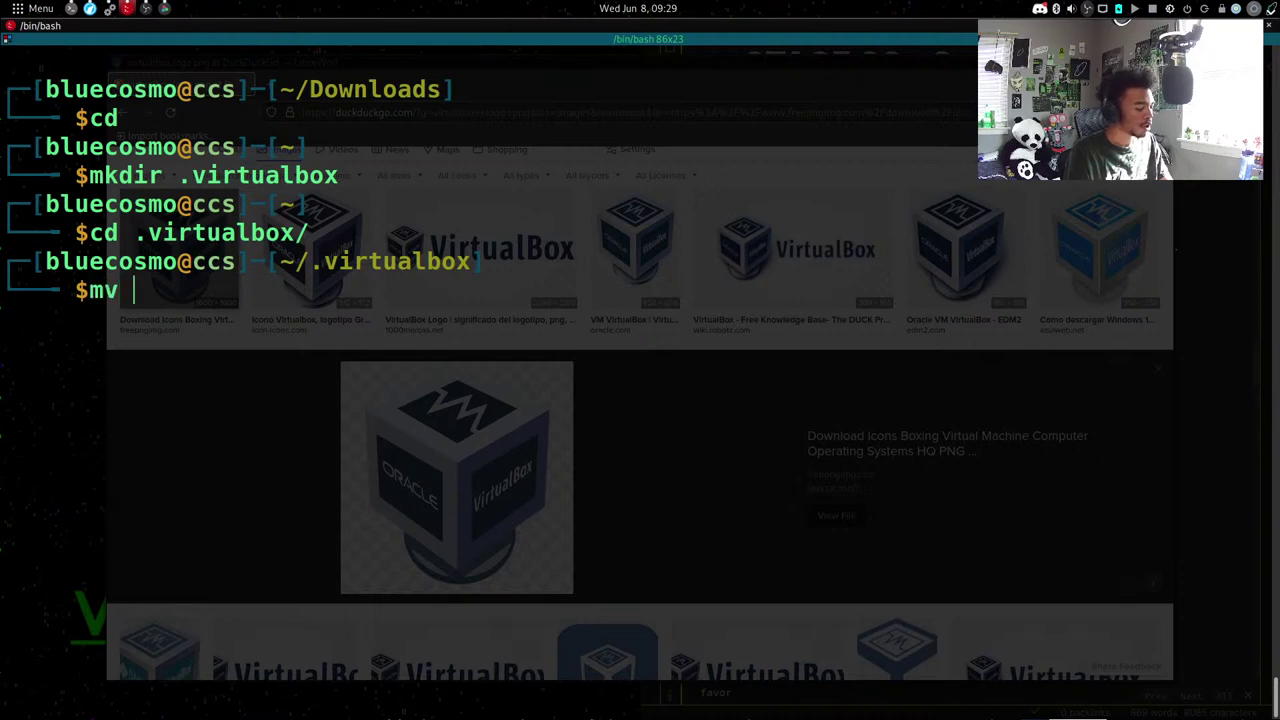
text(~/D)
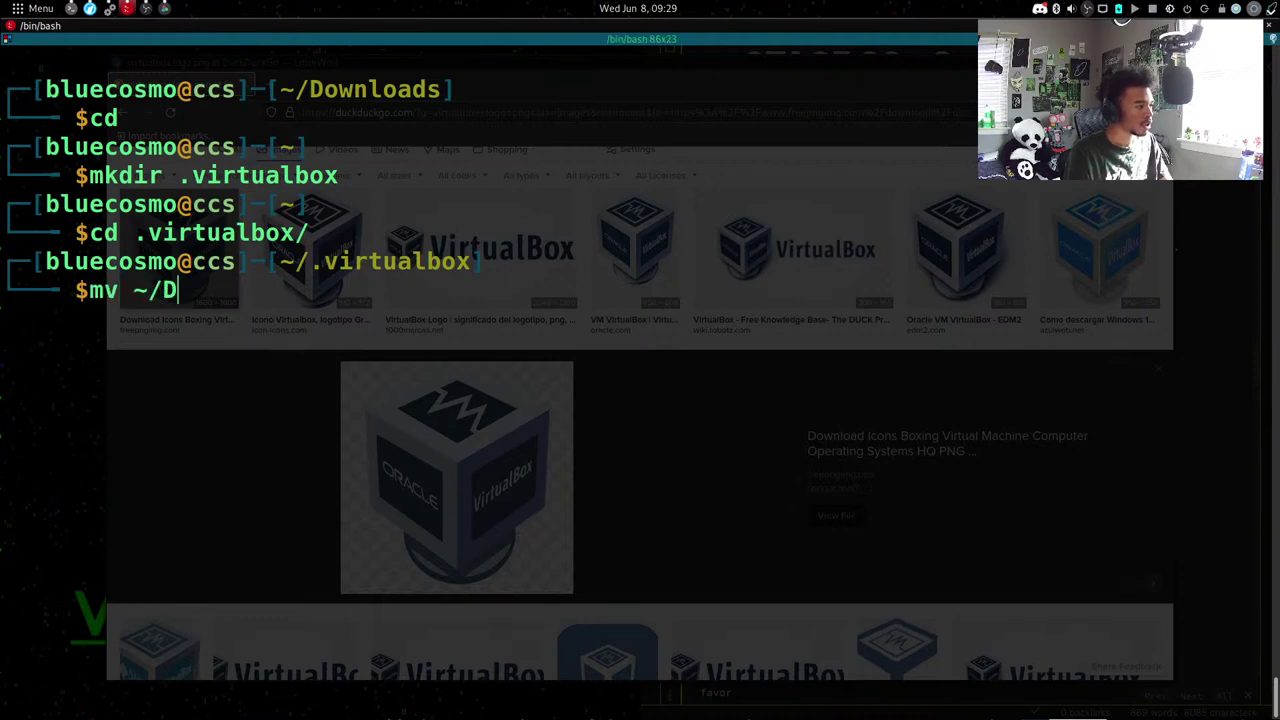
text(own)
key(Tab)
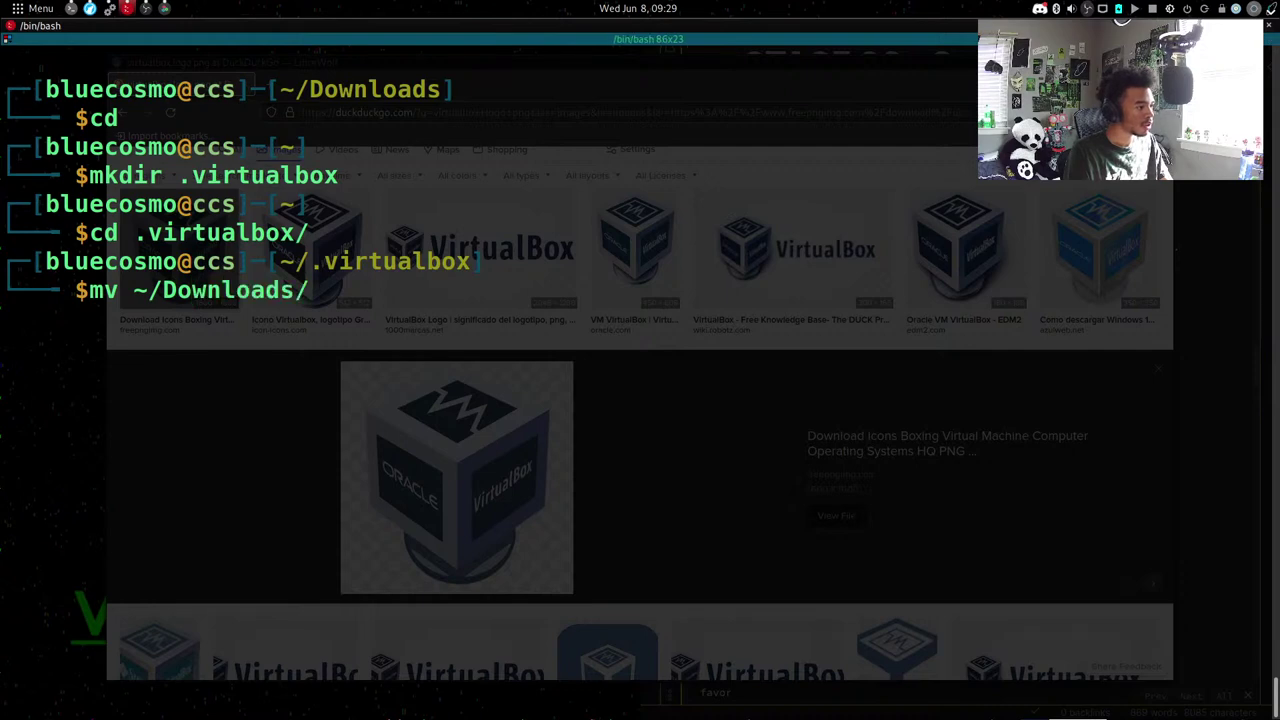
text(virtualbox)
key(Tab)
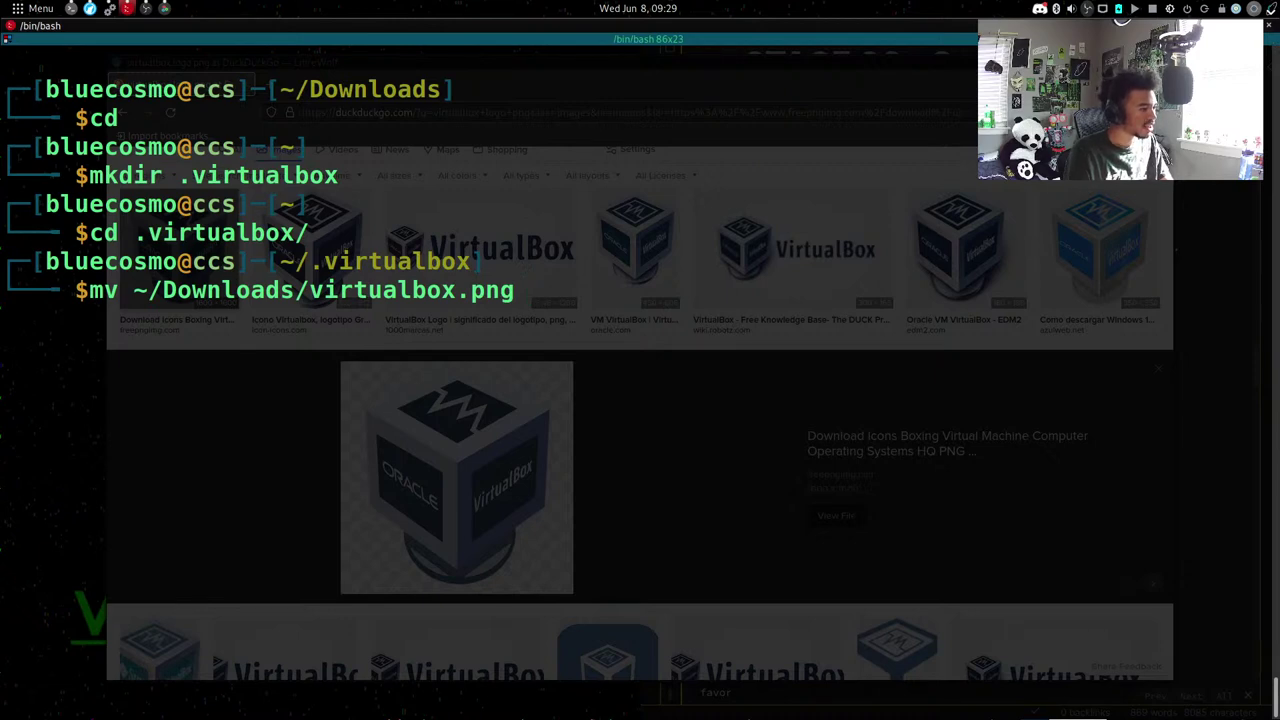
text(.)
key(Return)
text(ls)
key(Return)
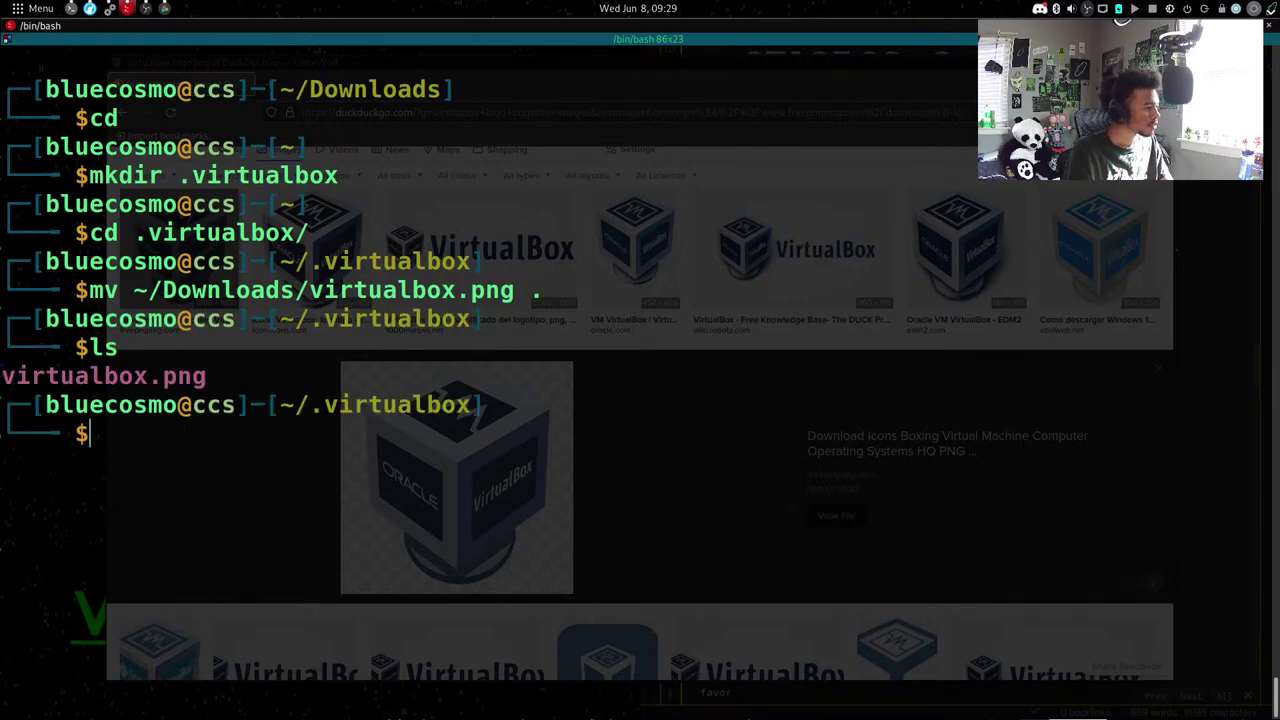
Open the Main Menu editor from the Control Center and enable Python (v3.9) in the Programming menu.
key(alt+Tab)
key(alt+Tab)
key(alt+Tab)
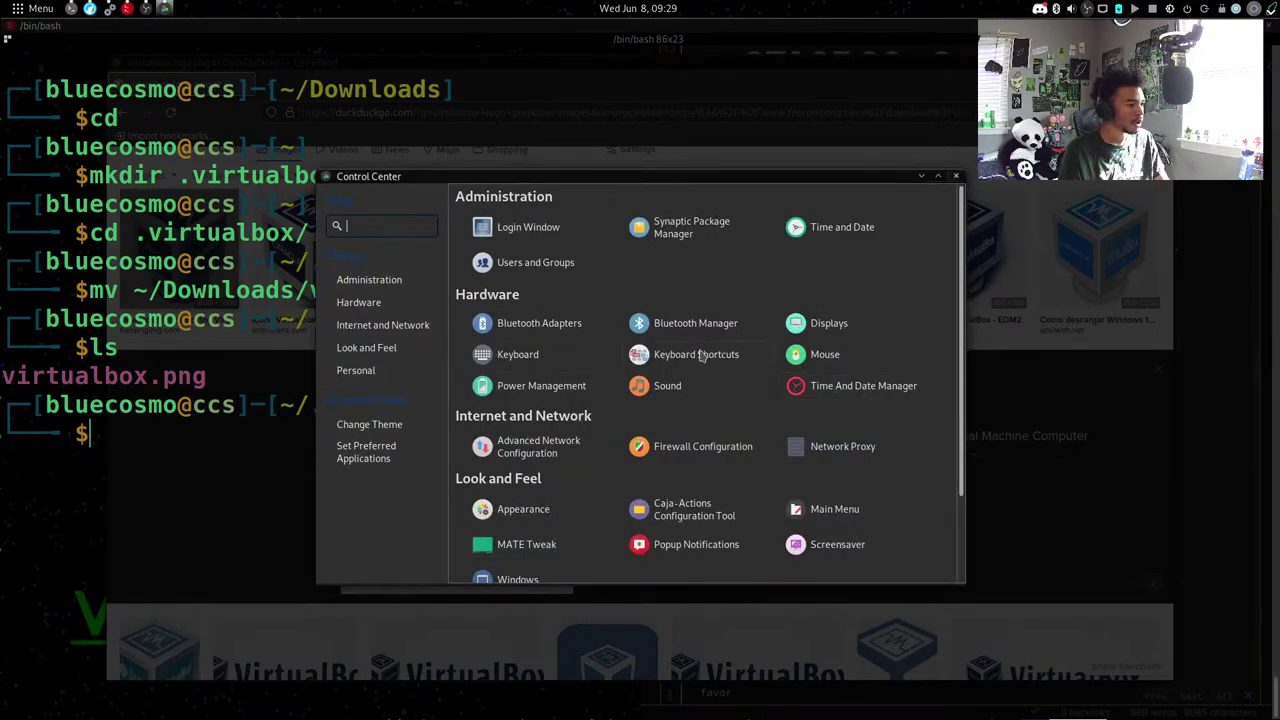
click(837, 510)
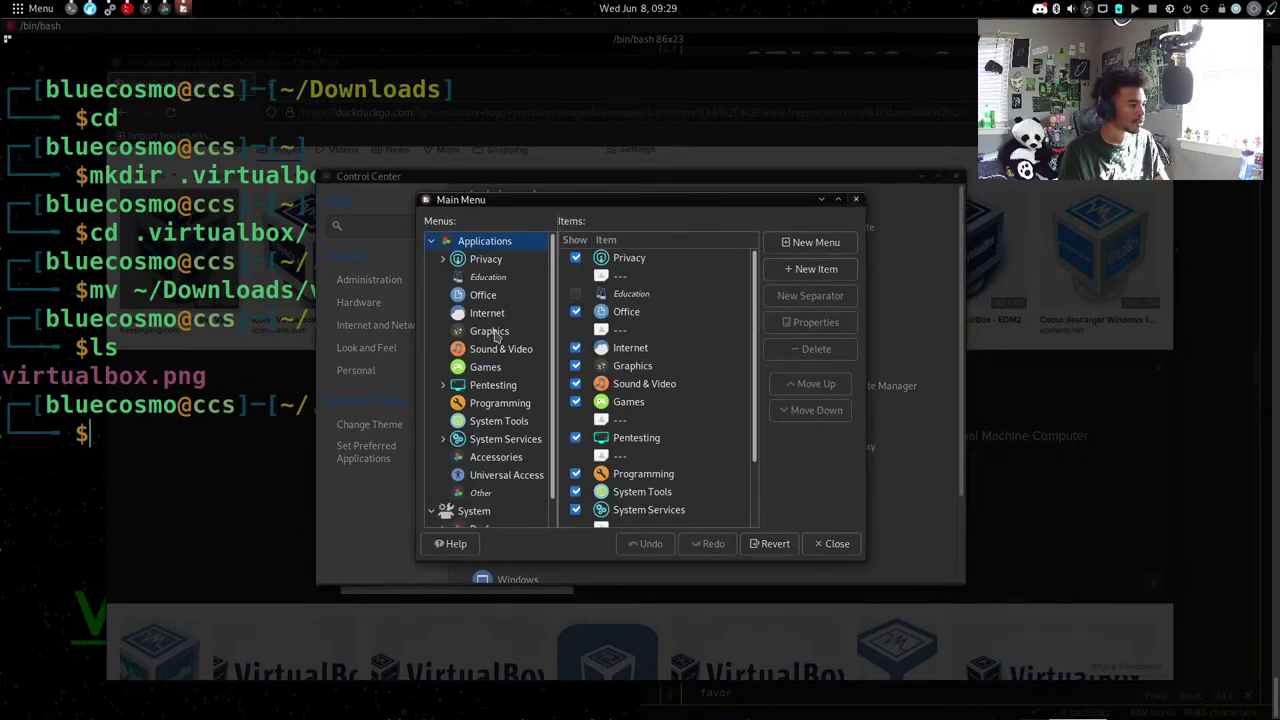
click(500, 403)
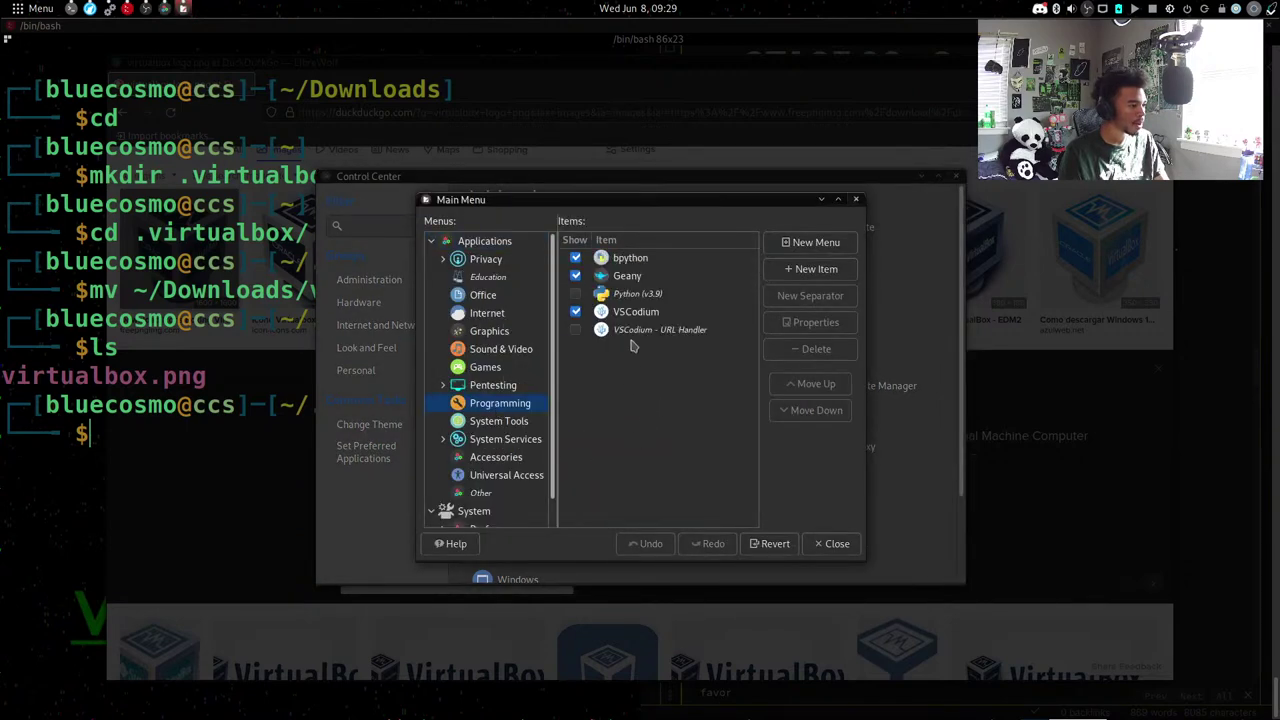
click(575, 293)
Create an application launcher named VirtualBox in the Programming menu, with command virtualbox and comment Hypervisor.
click(791, 270)
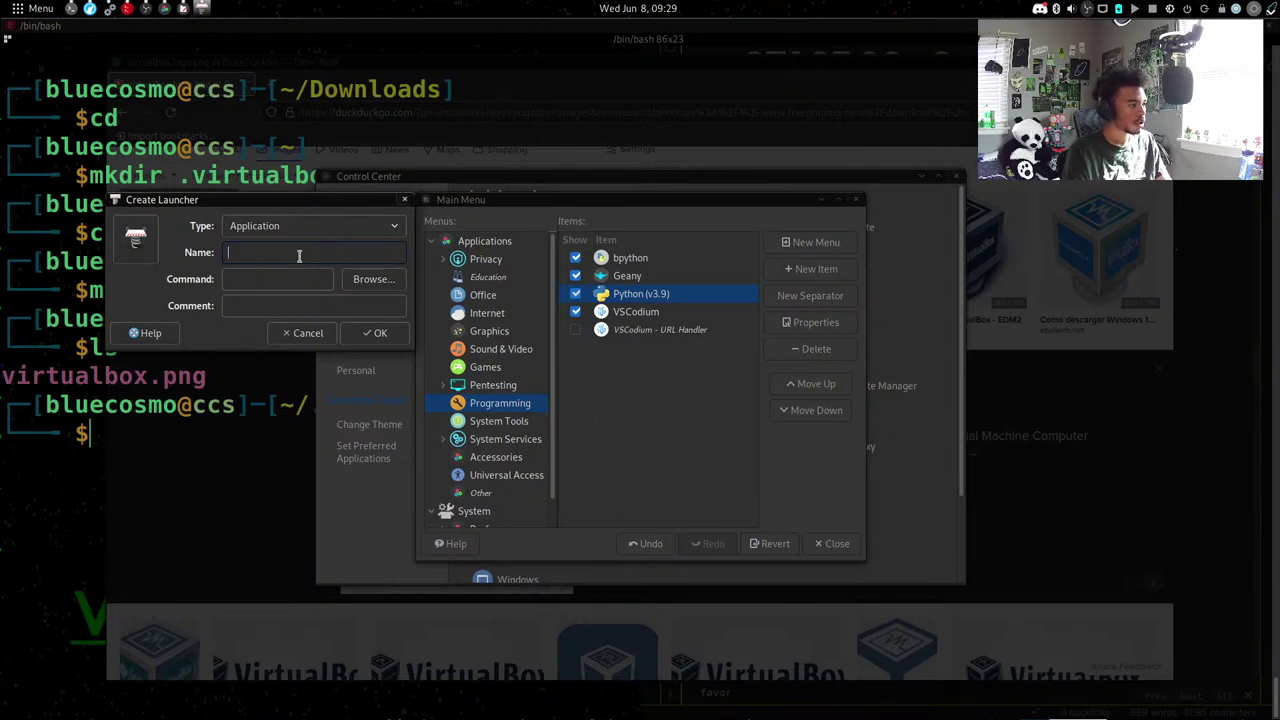
text(Virt)
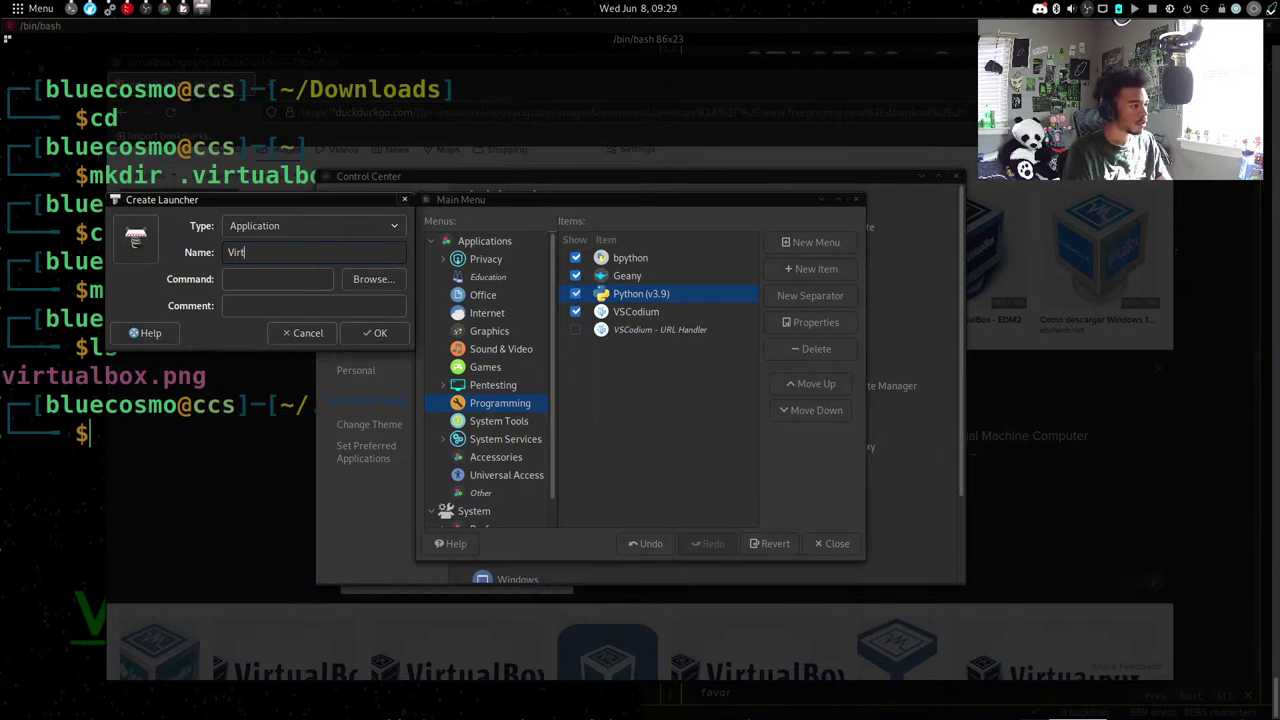
text(ualBox)
key(Tab)
text(virt)
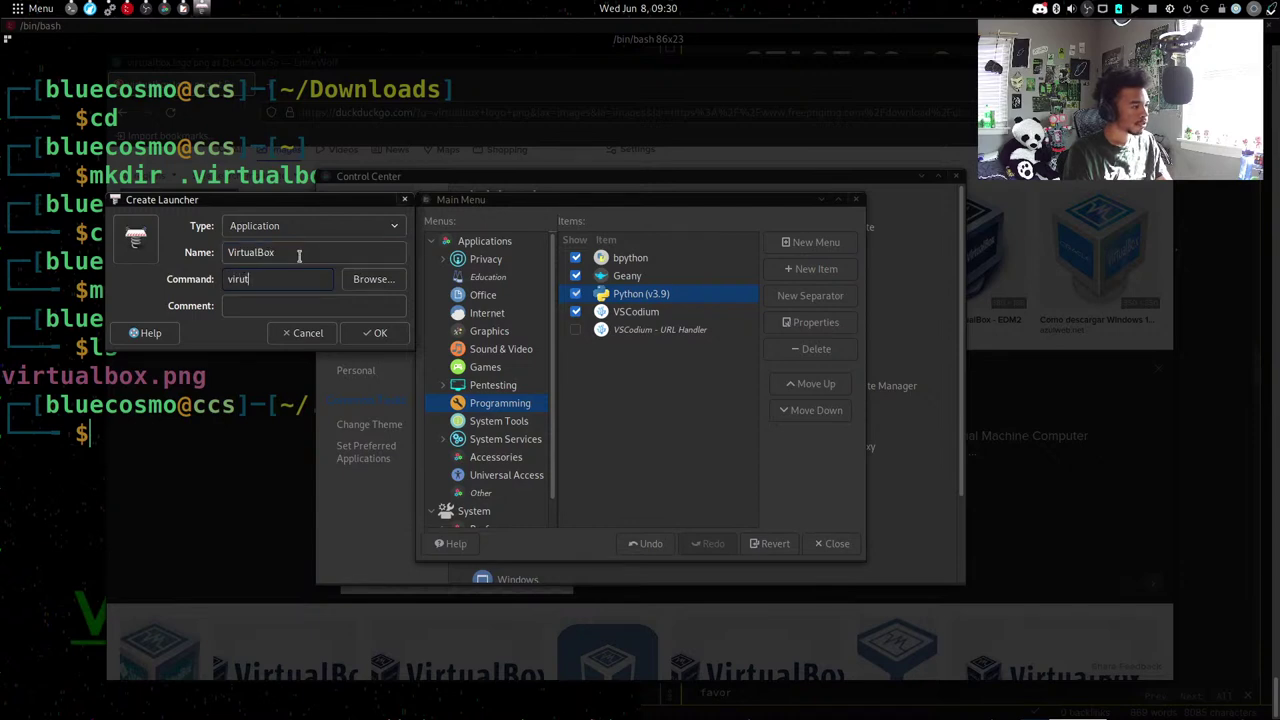
text(ualbox)
key(Tab)
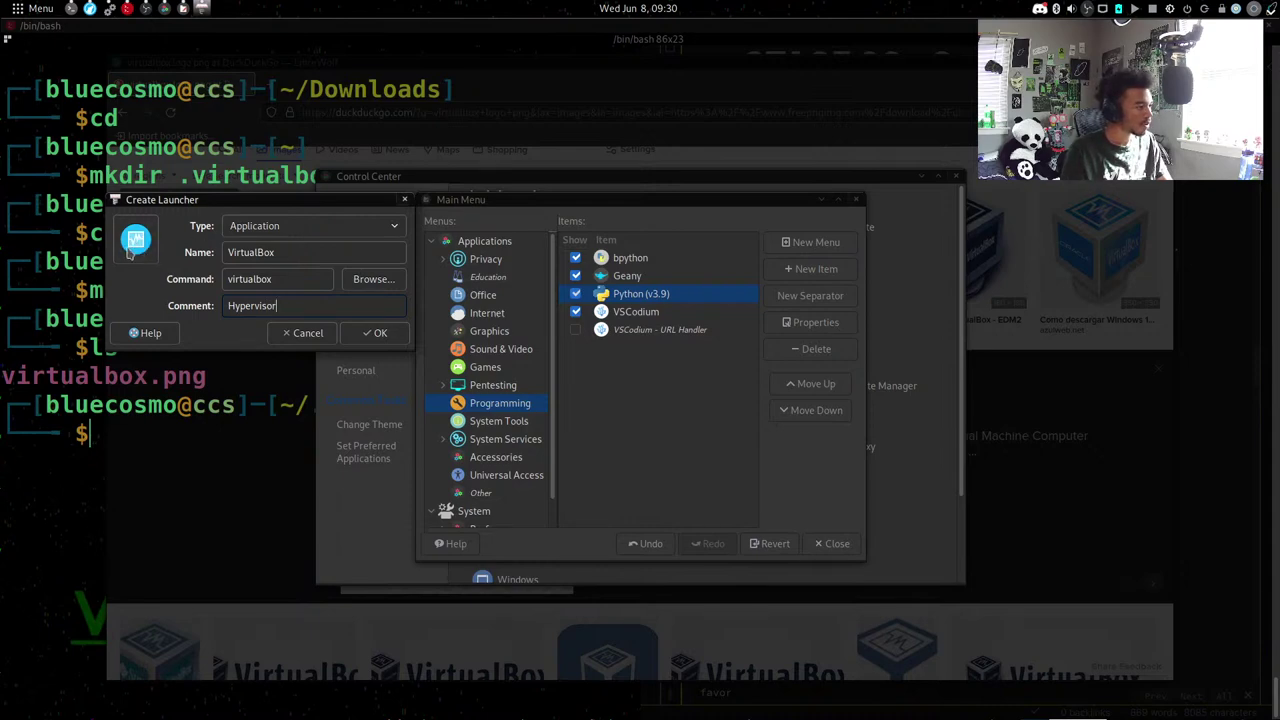
click(368, 335)
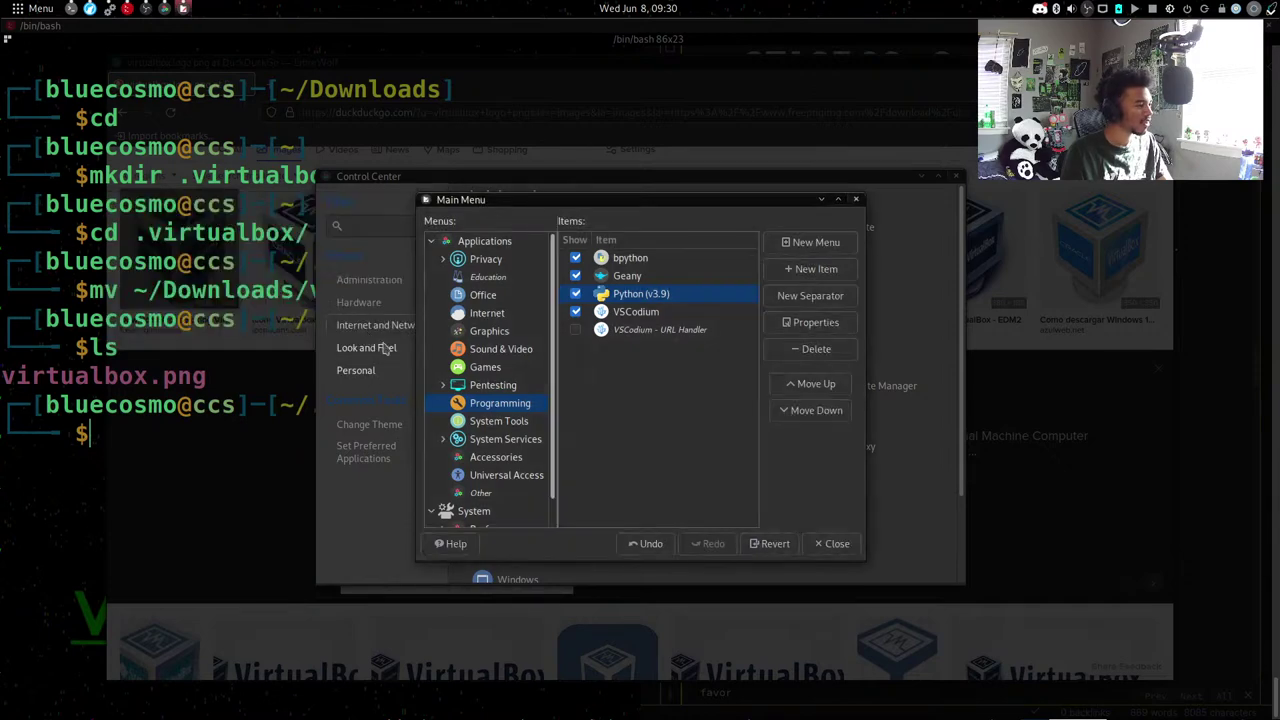
Close the Main Menu editor, the Control Center and the browser window with the logo images.
click(830, 544)
key(alt+Tab)
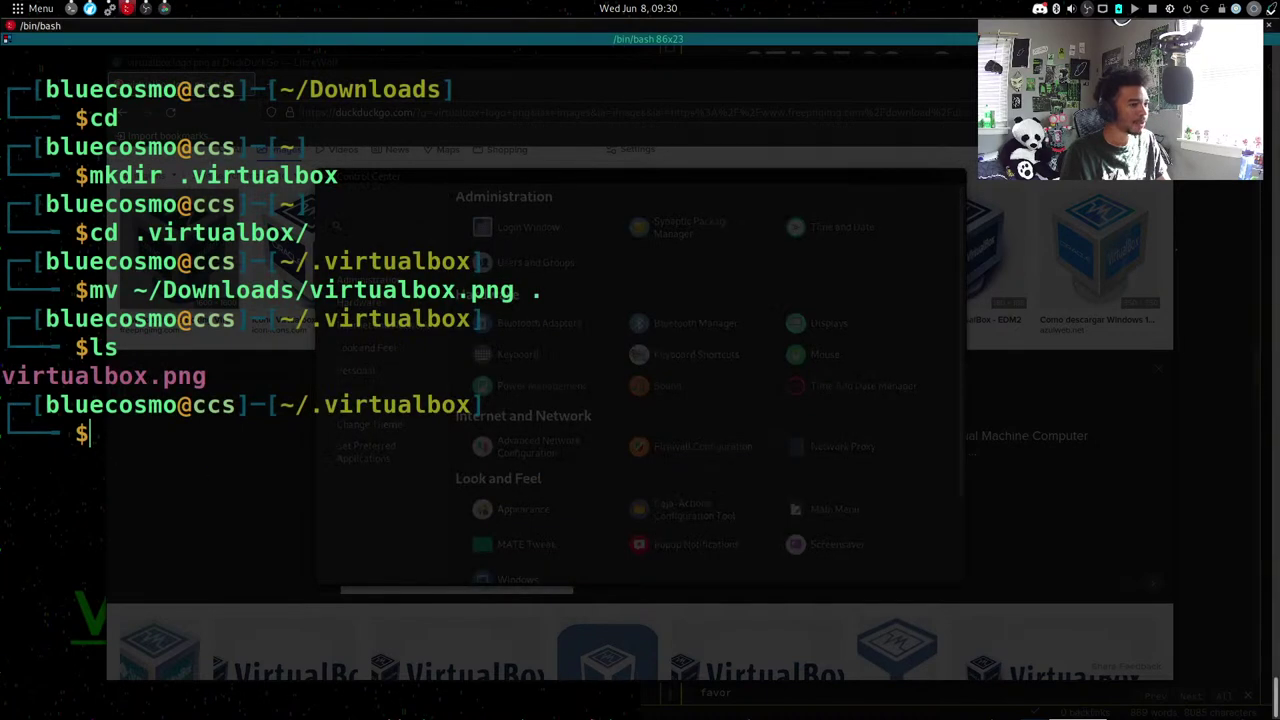
key(alt+Tab)
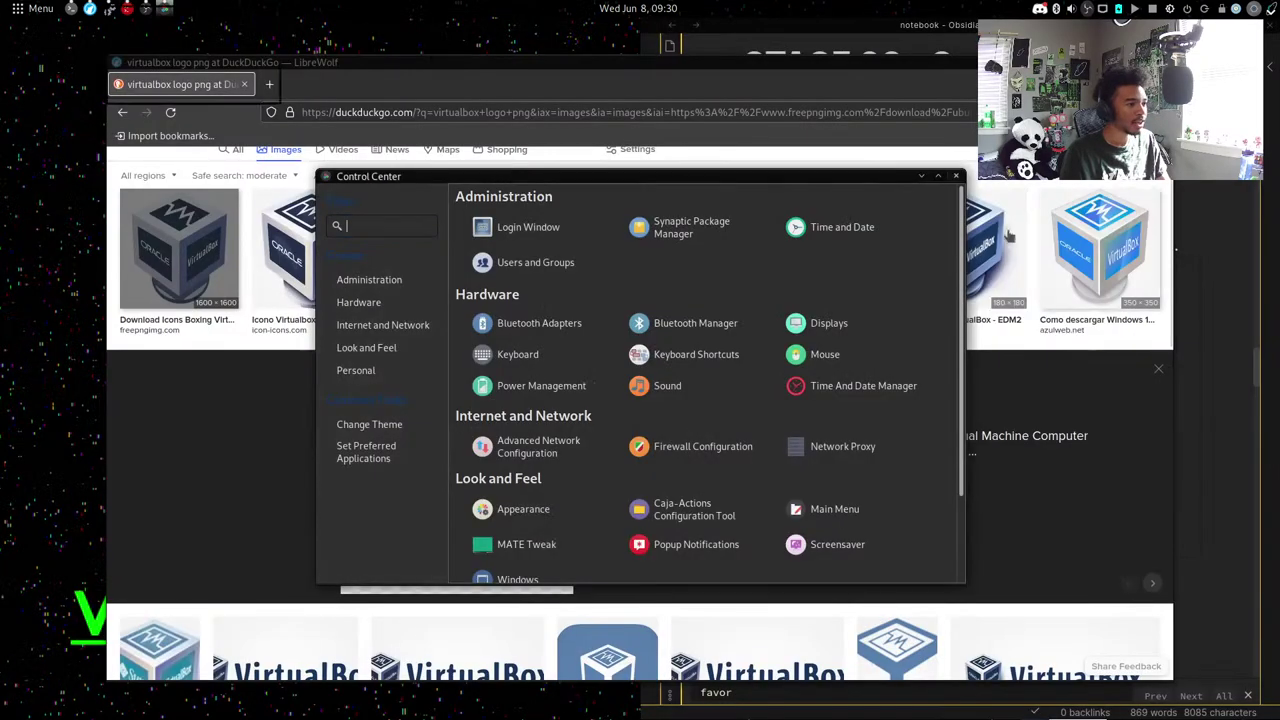
click(955, 177)
key(alt+F4)
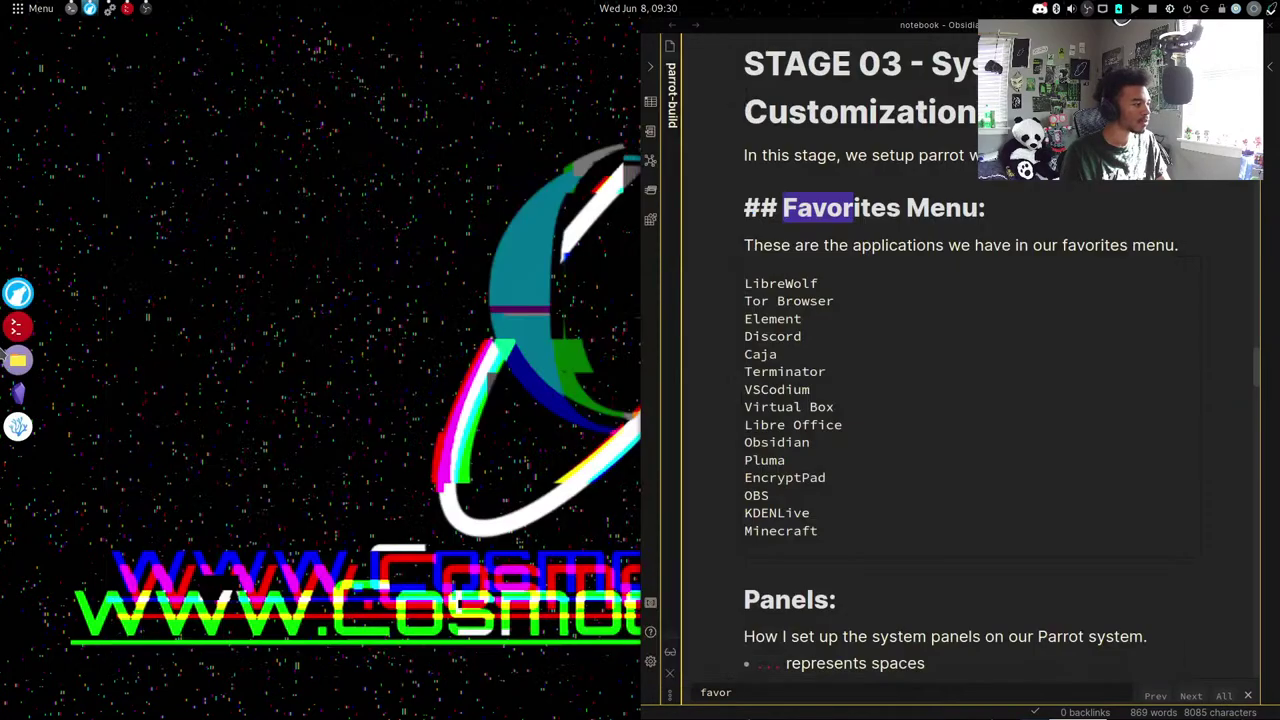
In the terminal, go up to the home directory, run "fuck .virtualbox/" and clear the screen.
text(cd l)
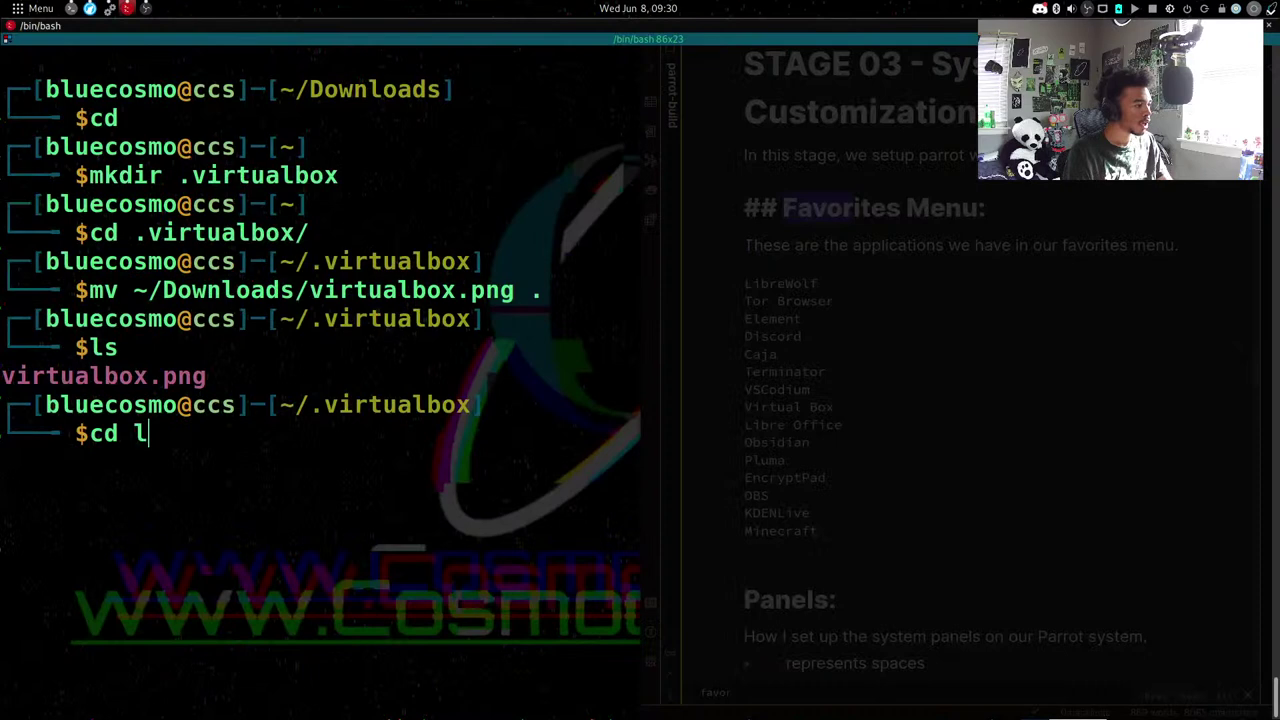
key(BackSpace)
text(.)
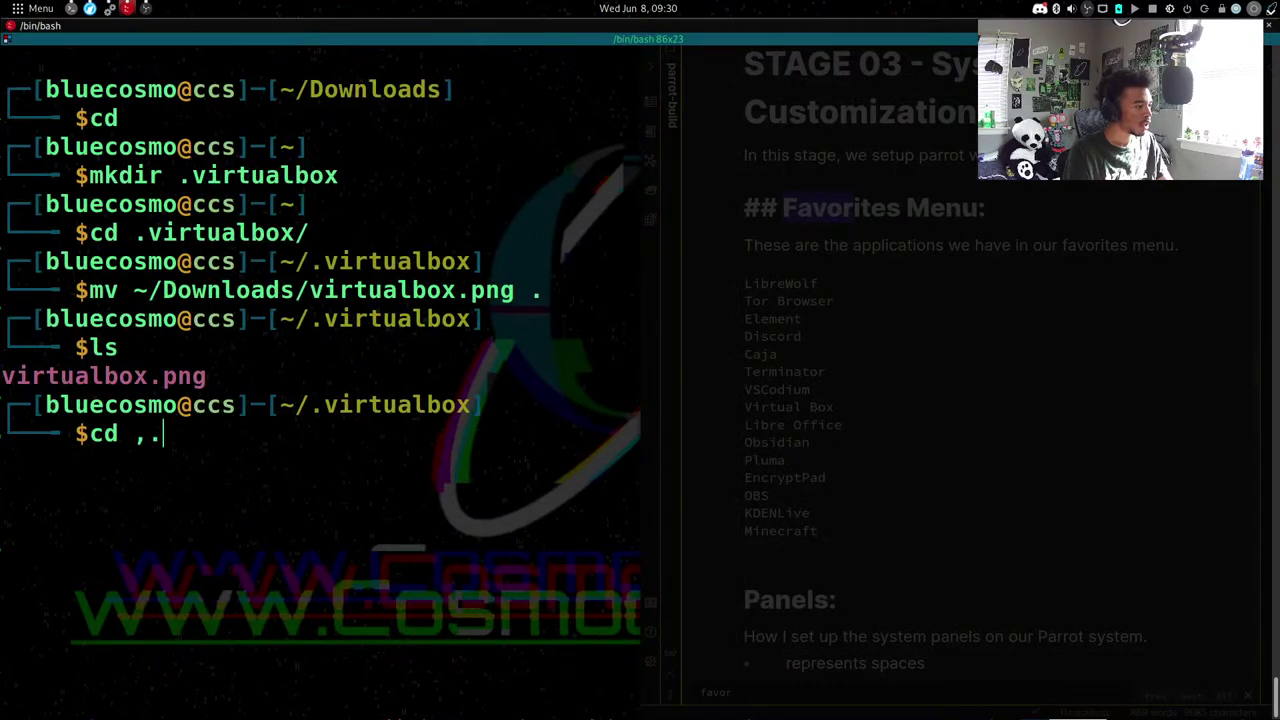
key(BackSpace)
text(..)
key(Return)
text(fuc)
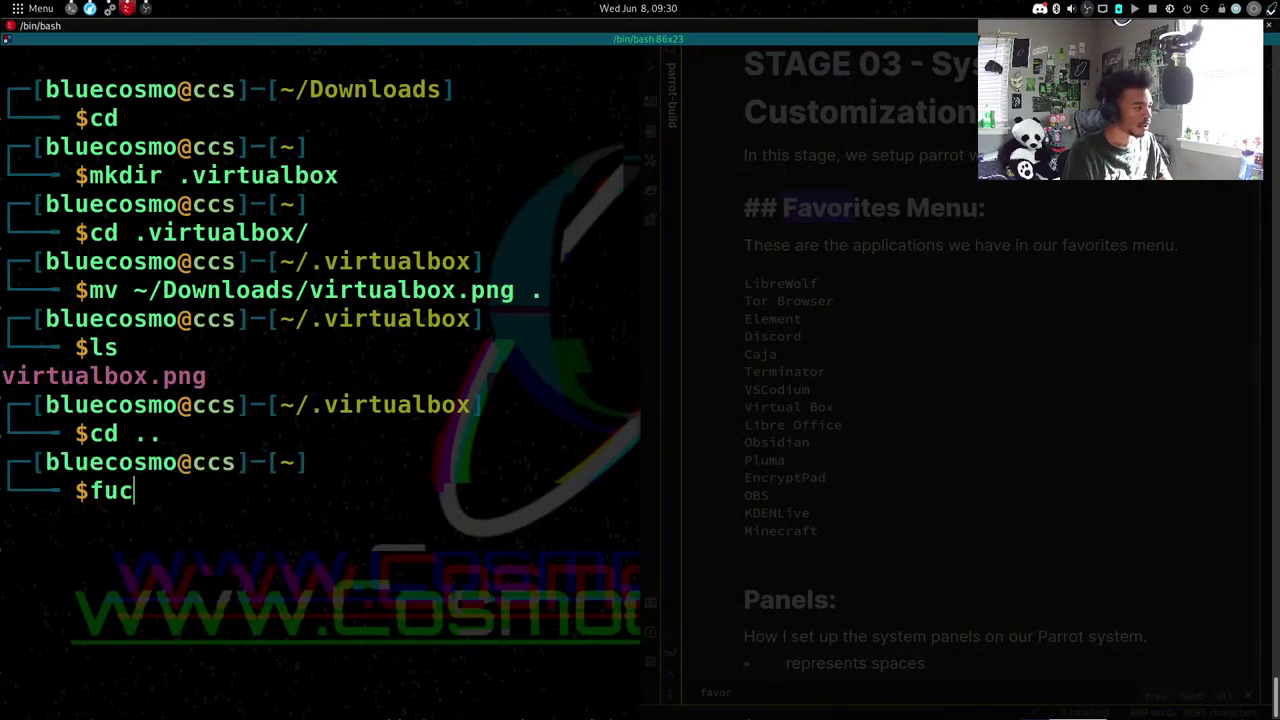
text(k .vir)
key(Tab)
key(Return)
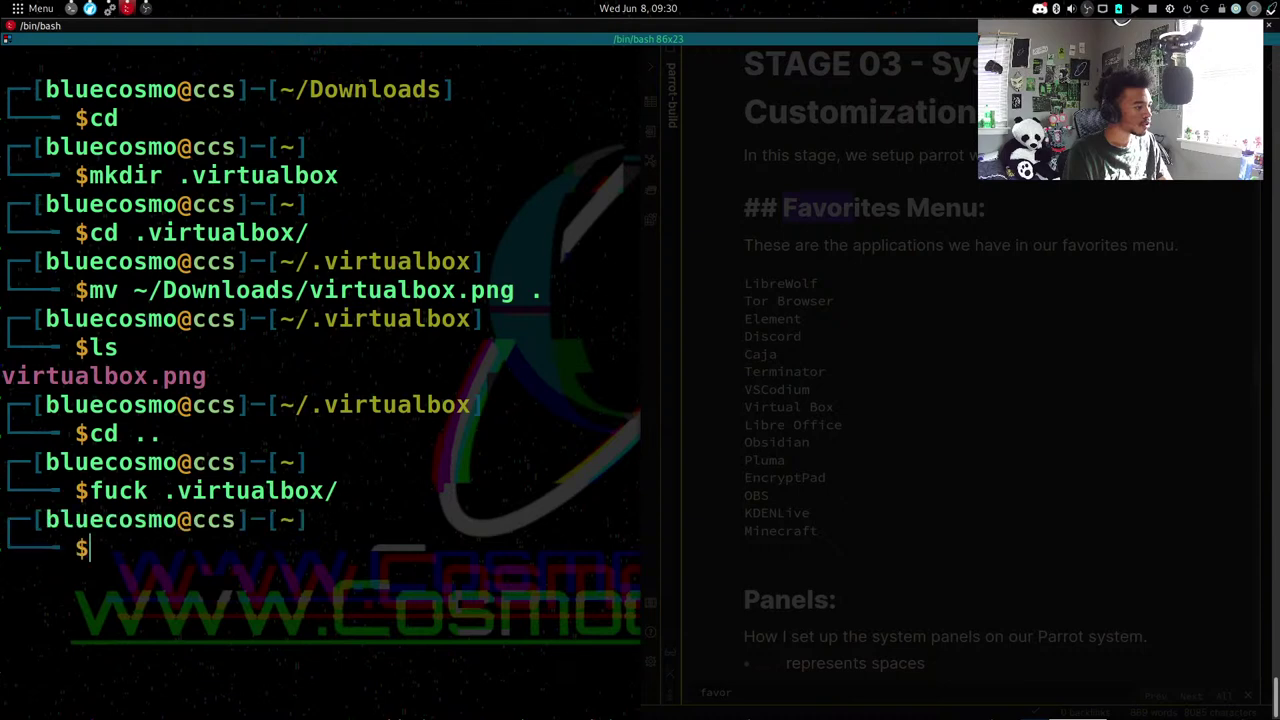
key(ctrl+l)
Inspect the launcher properties of VSCodium on the autohiding side panel, then dismiss them.
key(alt+Tab)
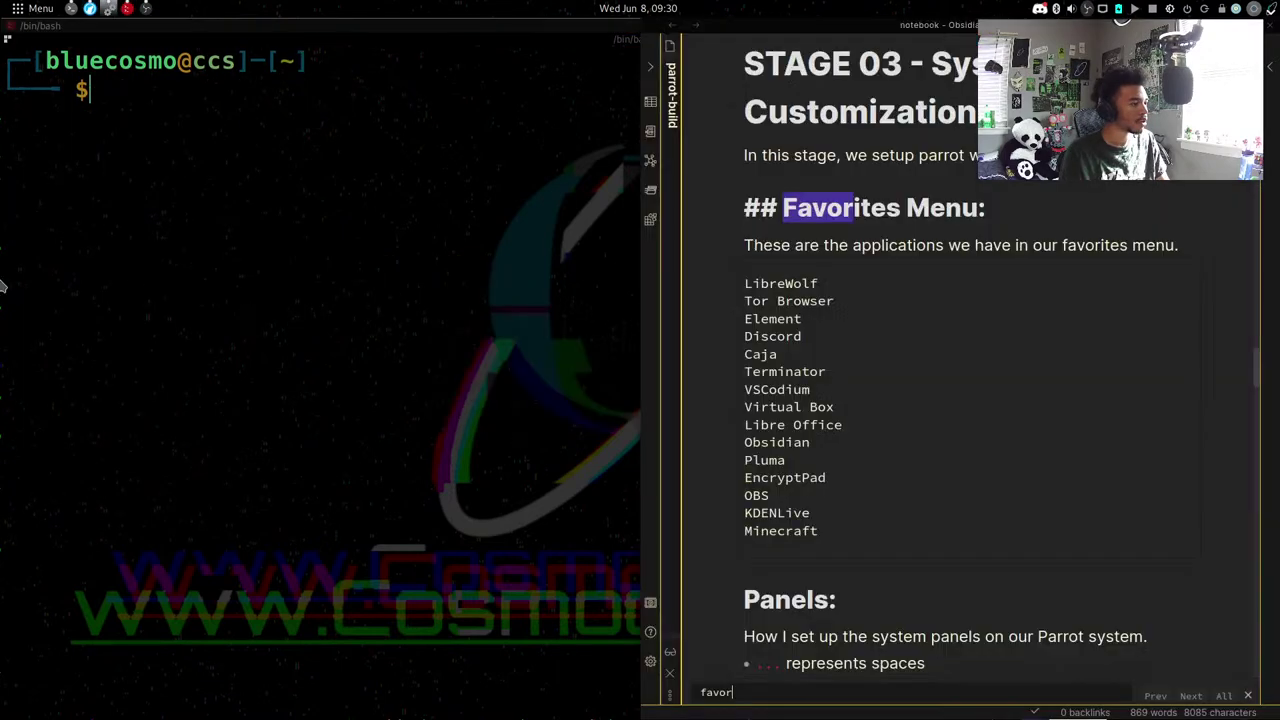
mouse_move(2, 320)
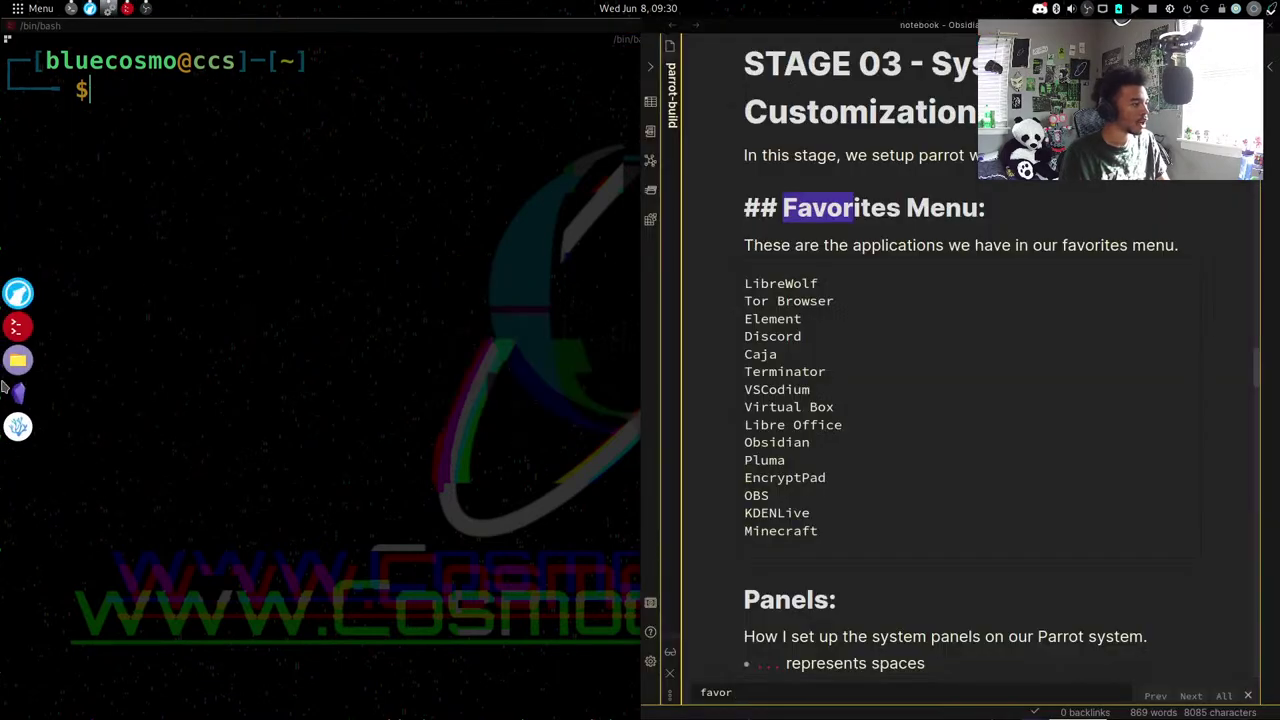
right_click(8, 440)
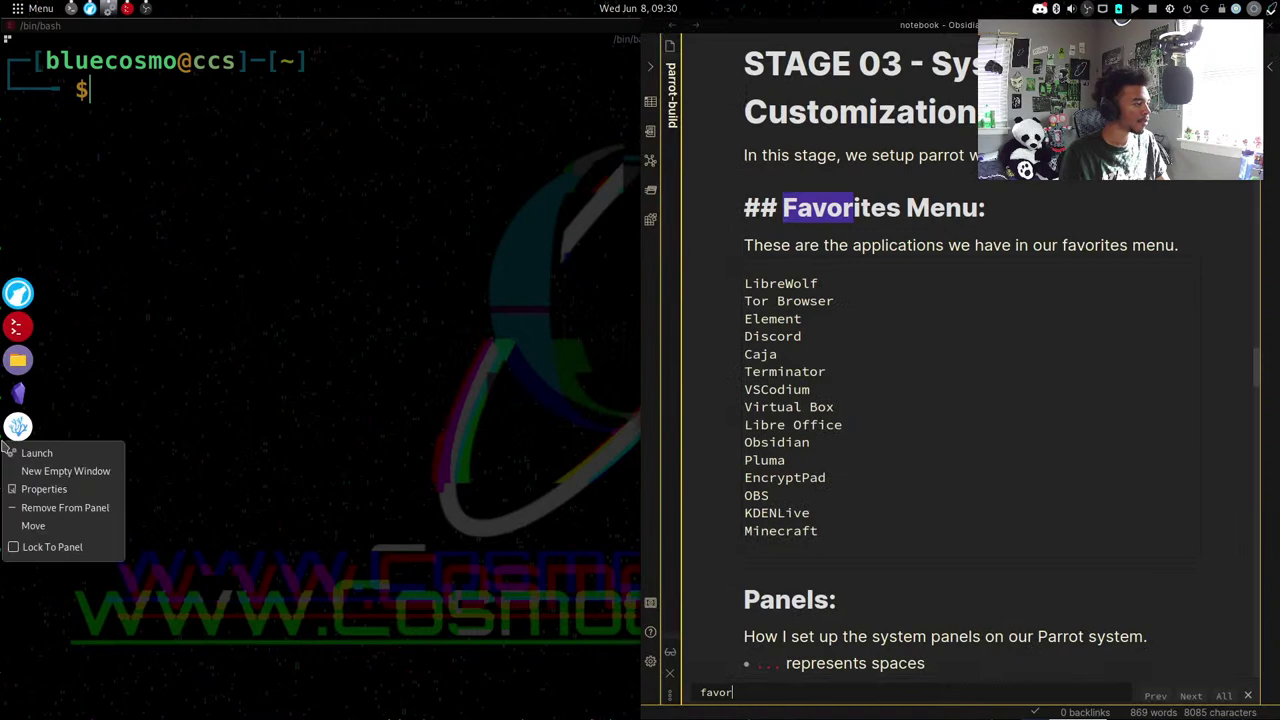
click(50, 490)
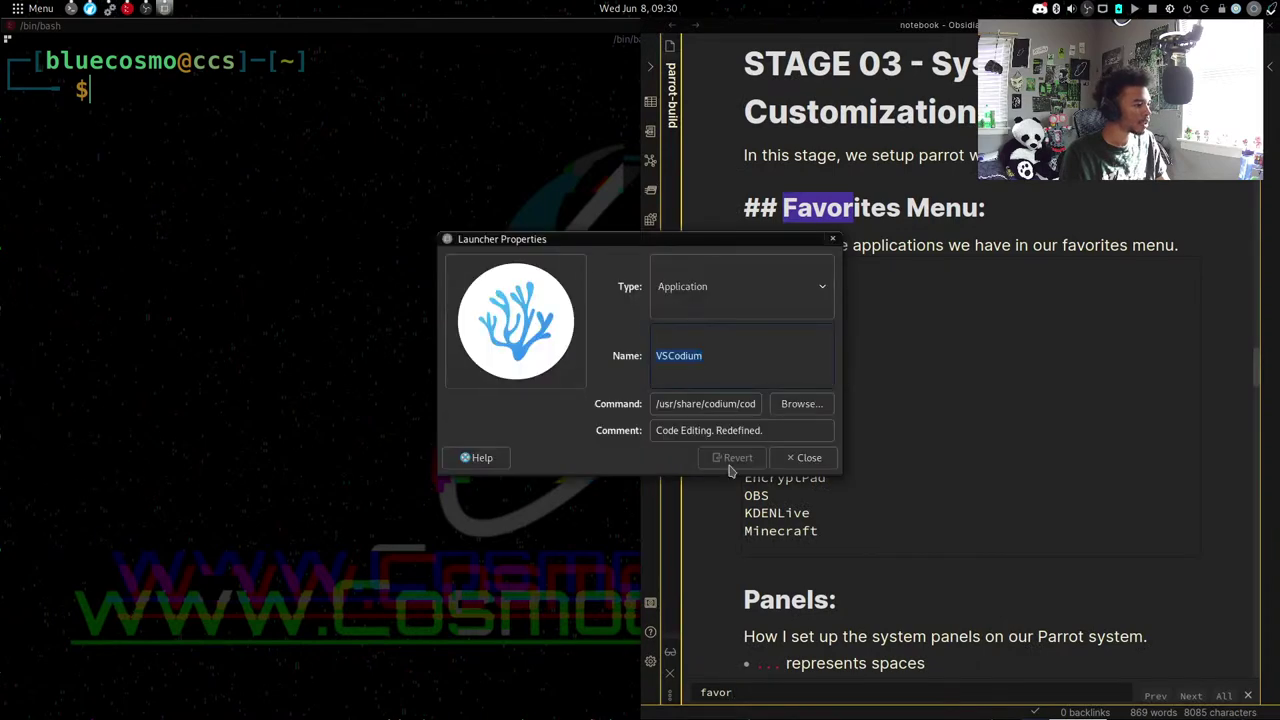
click(803, 457)
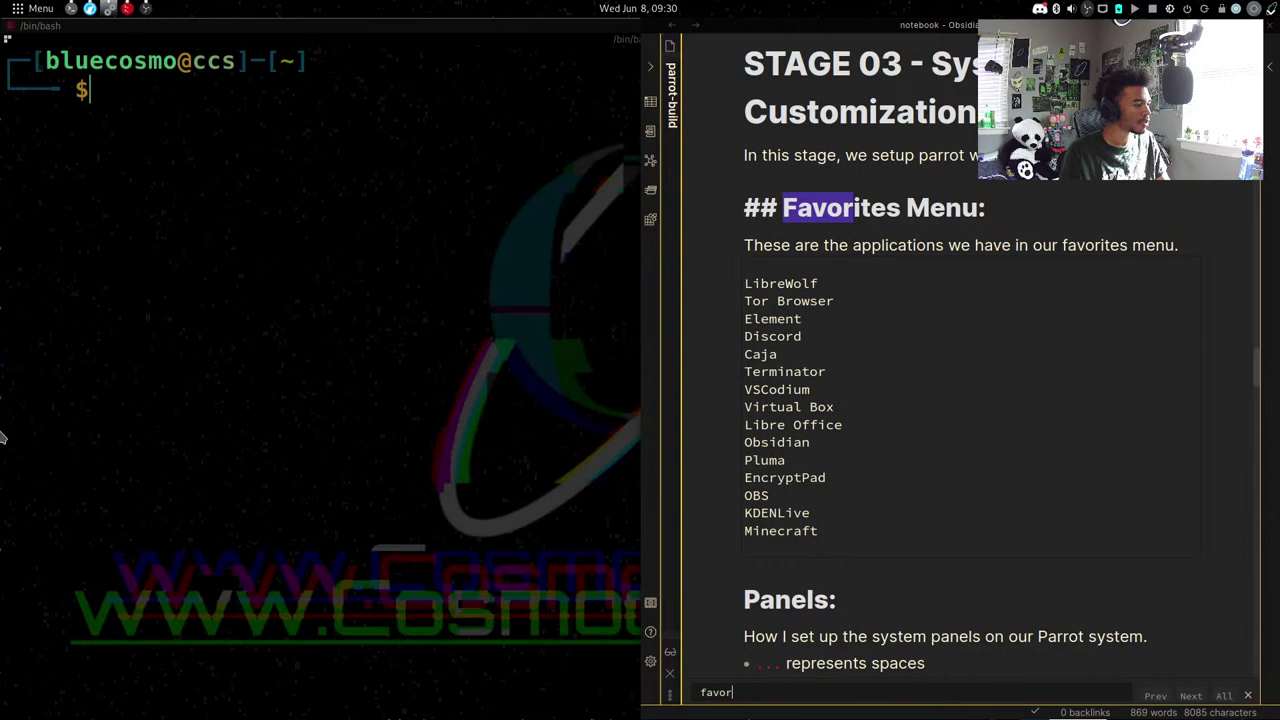
right_click(6, 440)
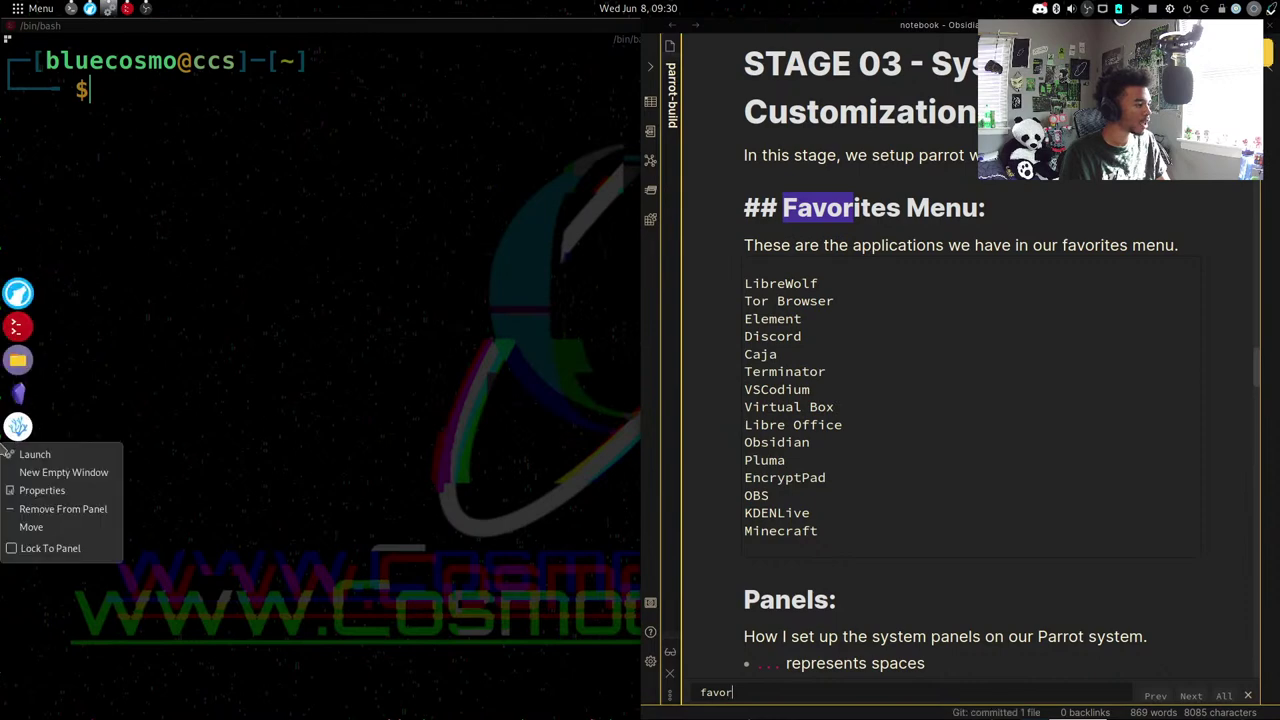
click(130, 417)
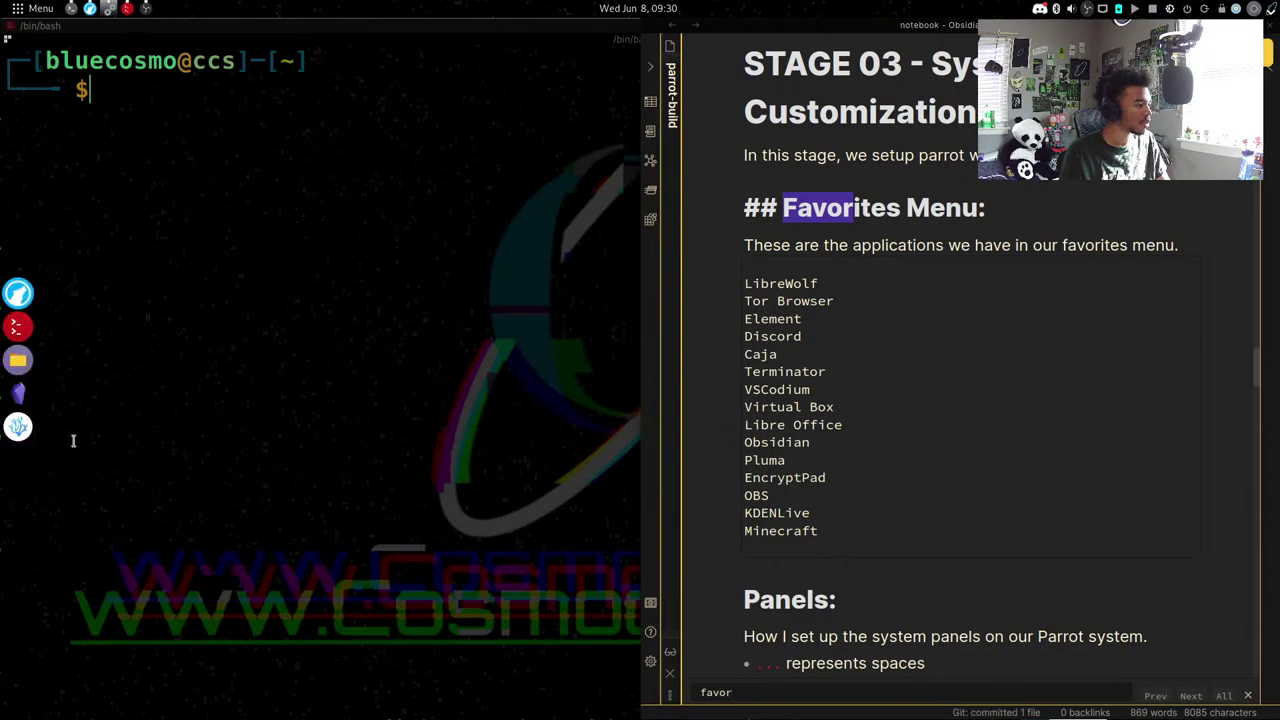
Enable Expand for the autohiding side panel and reposition its Obsidian and VSCodium launchers.
right_click(3, 452)
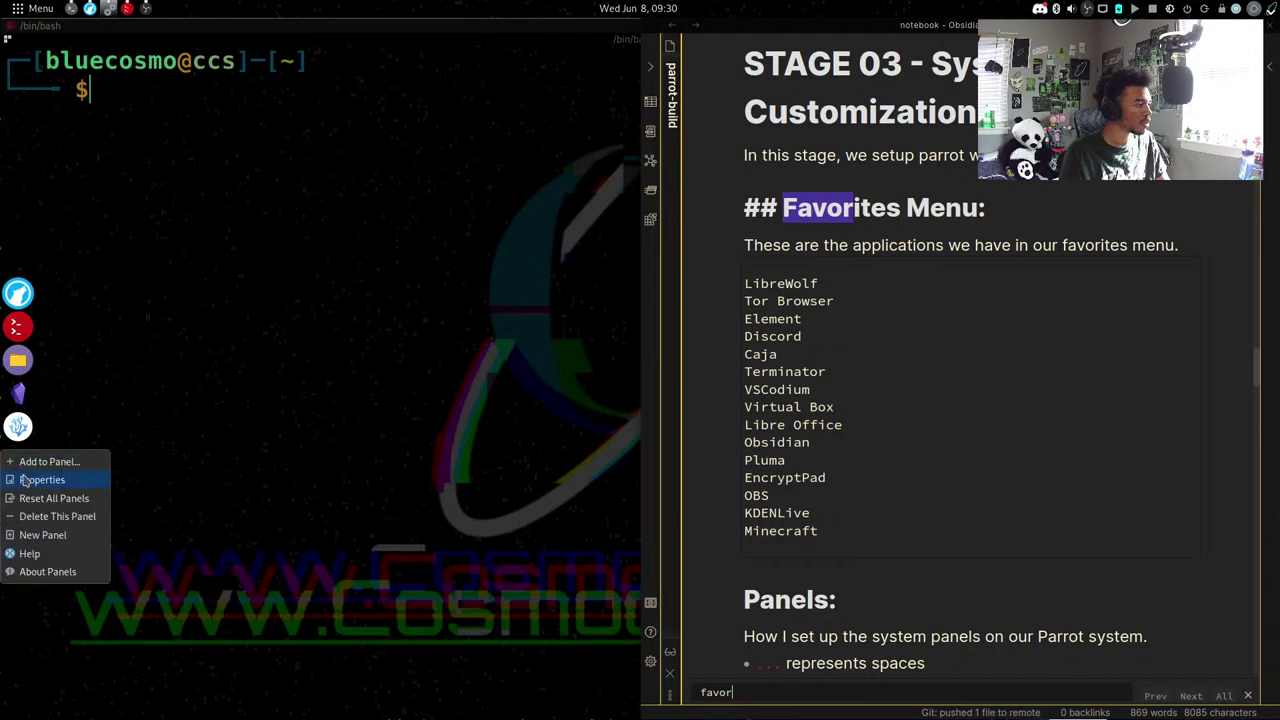
click(26, 477)
click(577, 381)
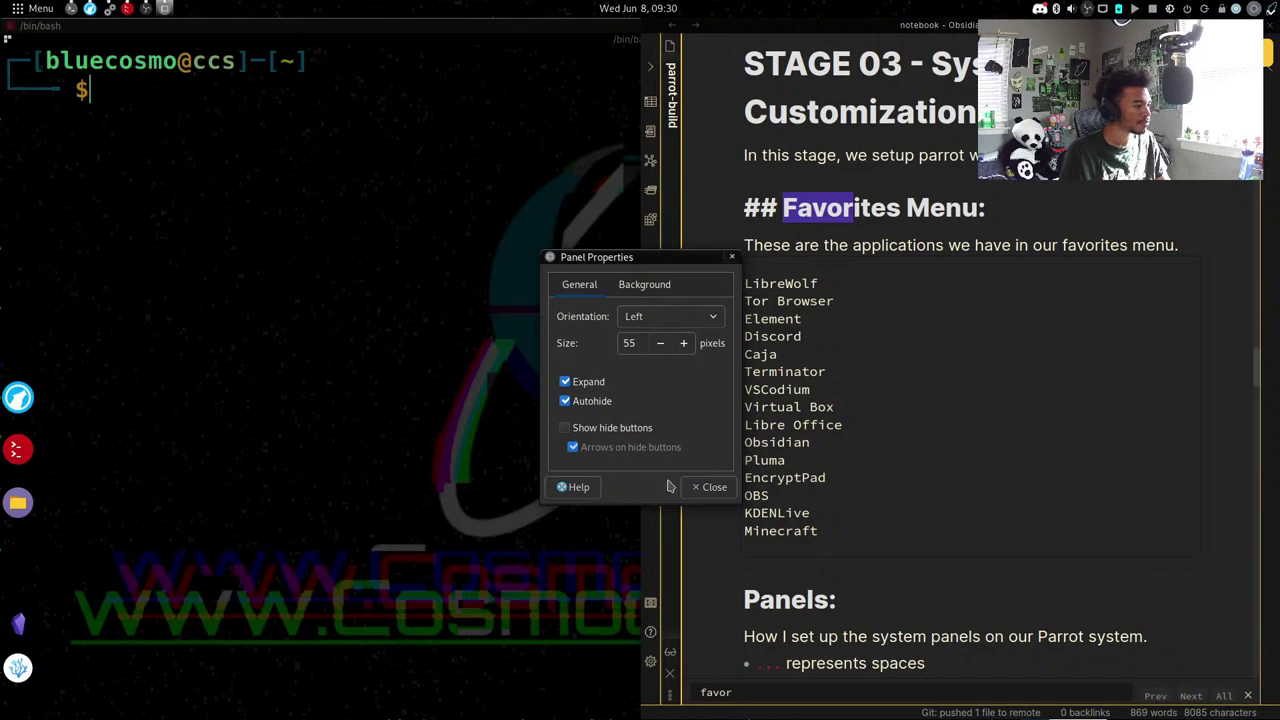
click(710, 488)
mouse_move(5, 561)
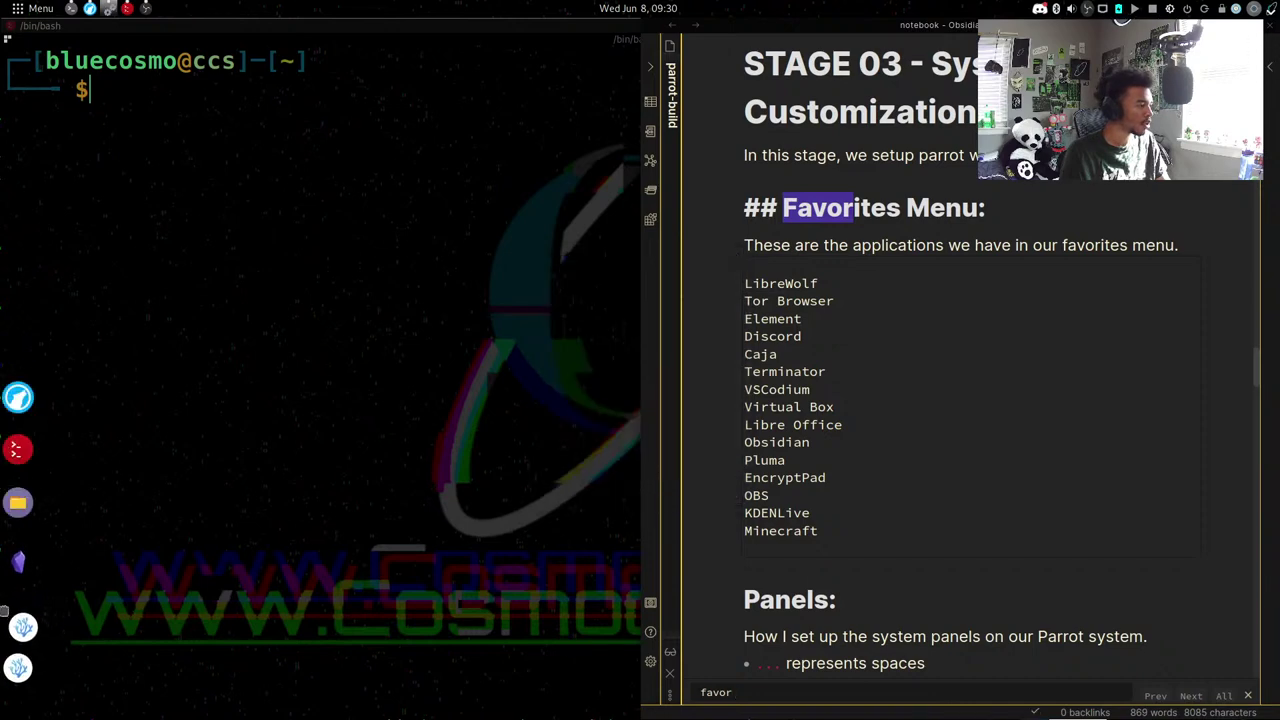
Search the application menu for "virt" and place Oracle VM VirtualBox on the side panel below VSCodium.
key(super)
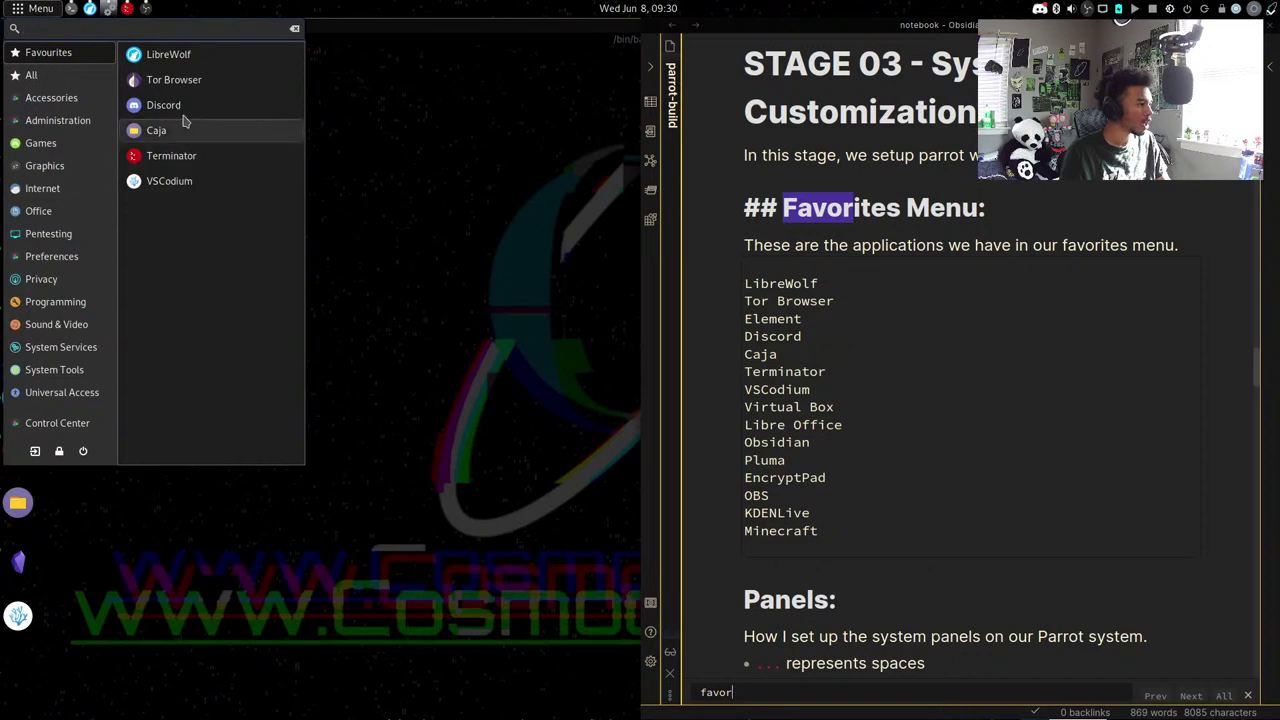
text(virt)
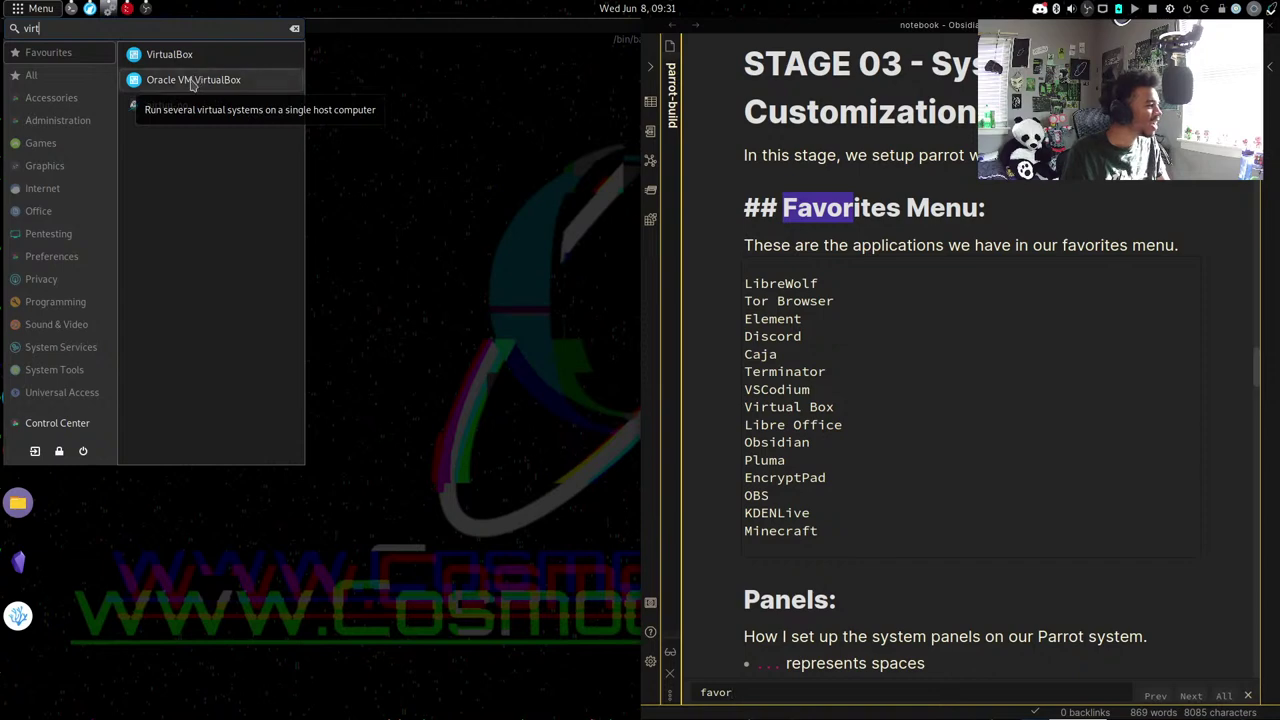
drag(192, 84, 10, 654)
Open the Control Center and launch its Main Menu editor from the Look and Feel section.
key(alt+Tab)
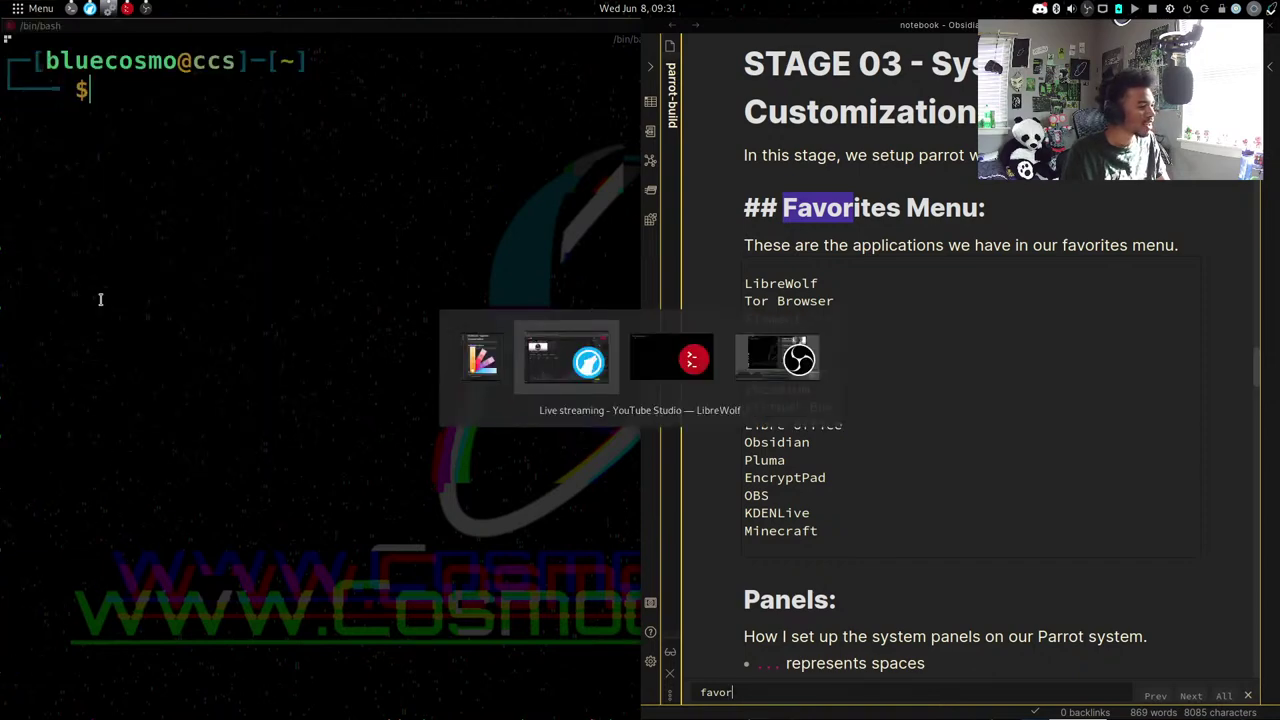
key(super)
click(80, 414)
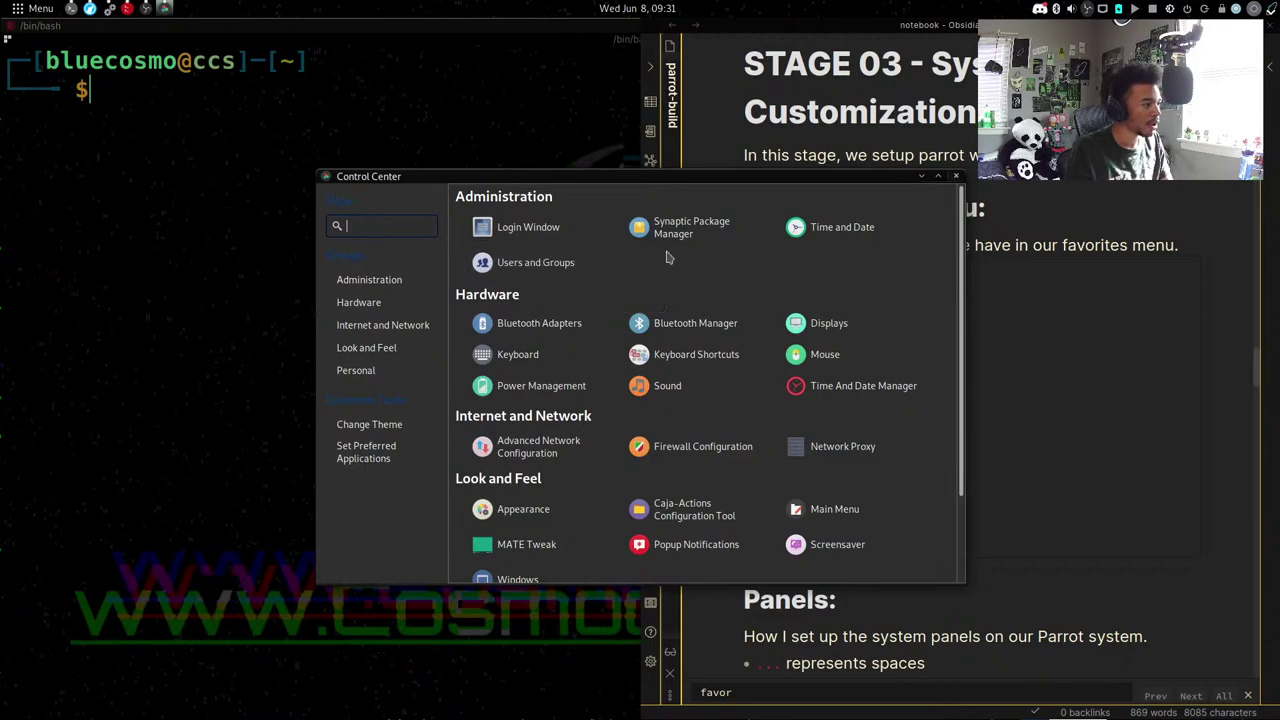
scroll(635, 335, down, 2)
scroll(650, 335, down, 1)
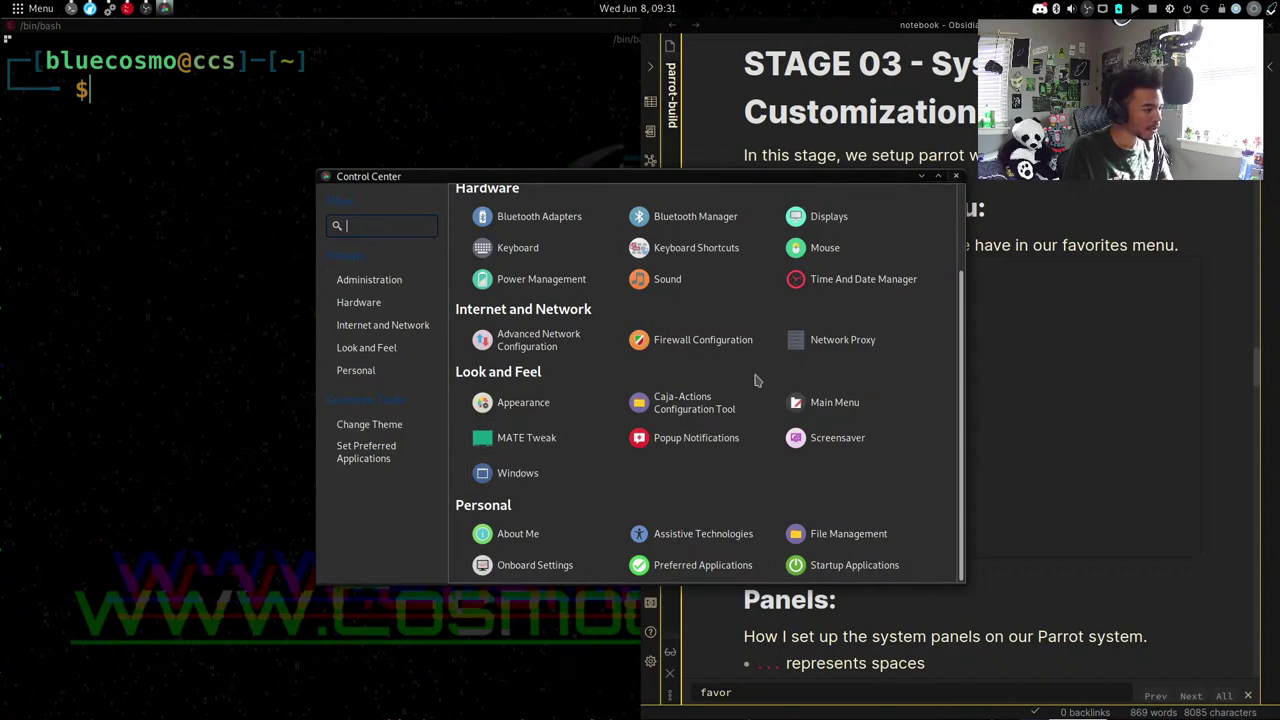
scroll(733, 405, up, 2)
scroll(735, 405, down, 2)
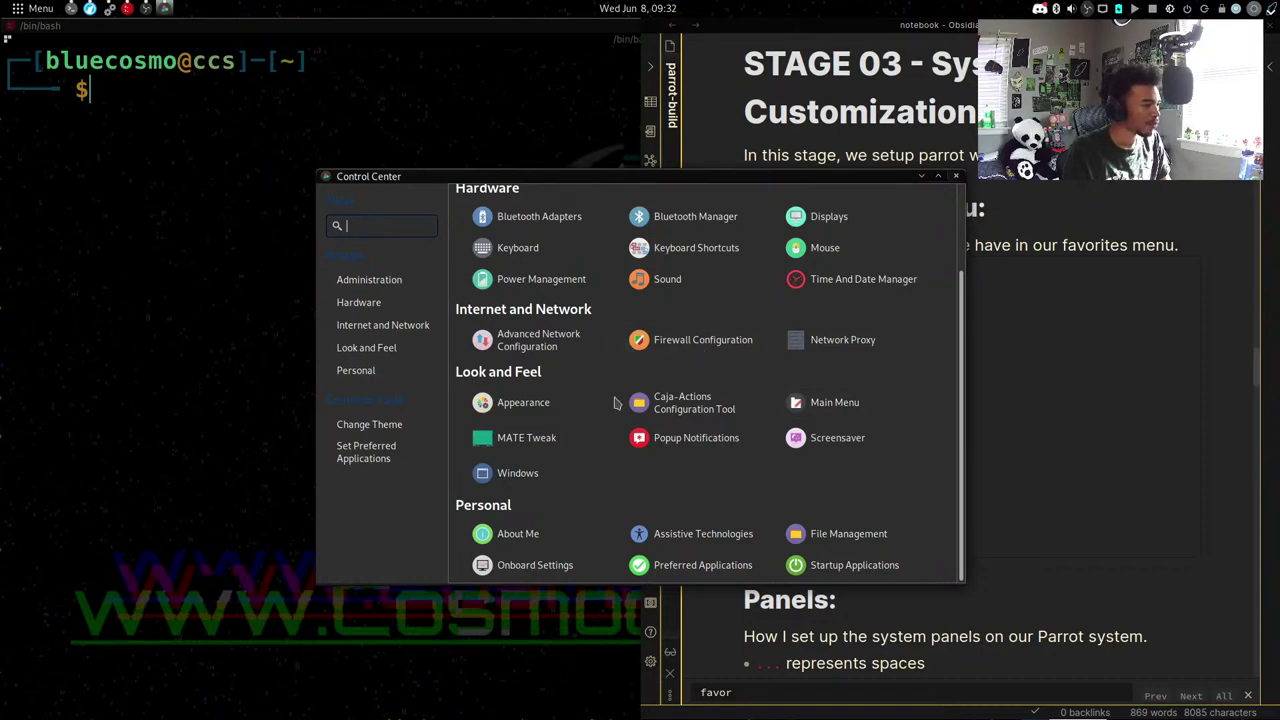
click(825, 404)
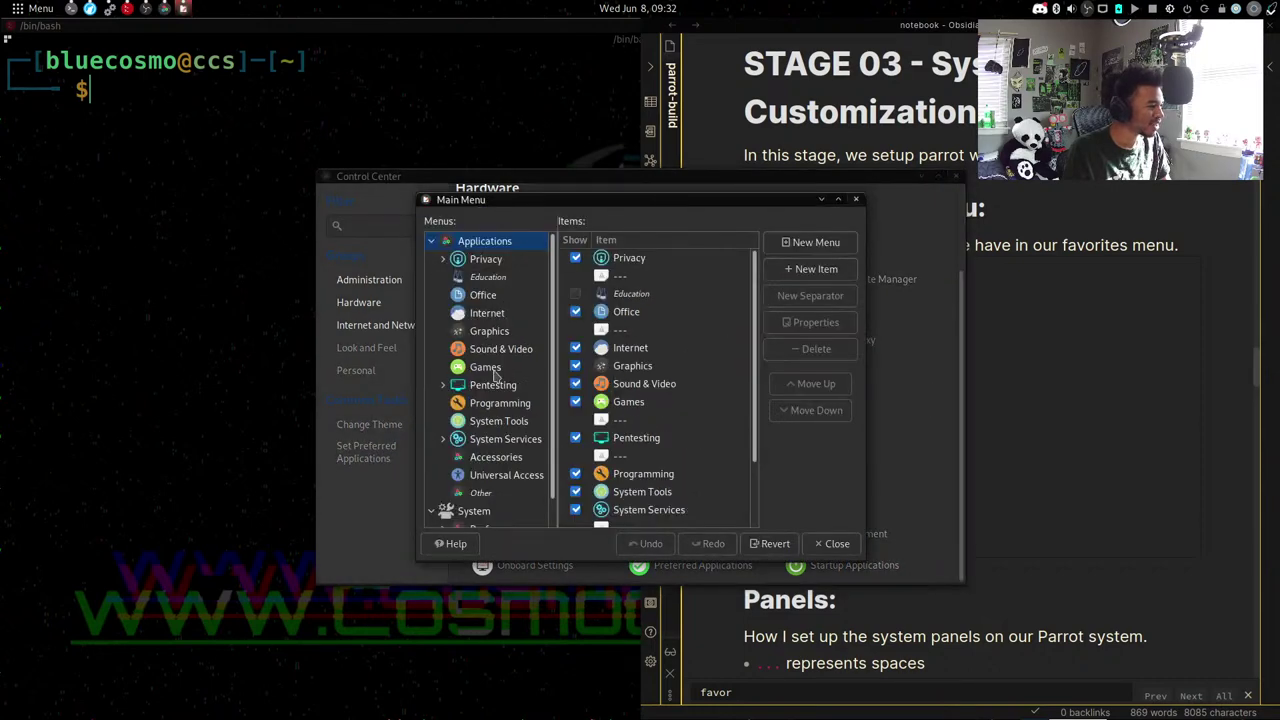
Delete the VirtualBox entry from the Programming category of the main menu.
click(499, 402)
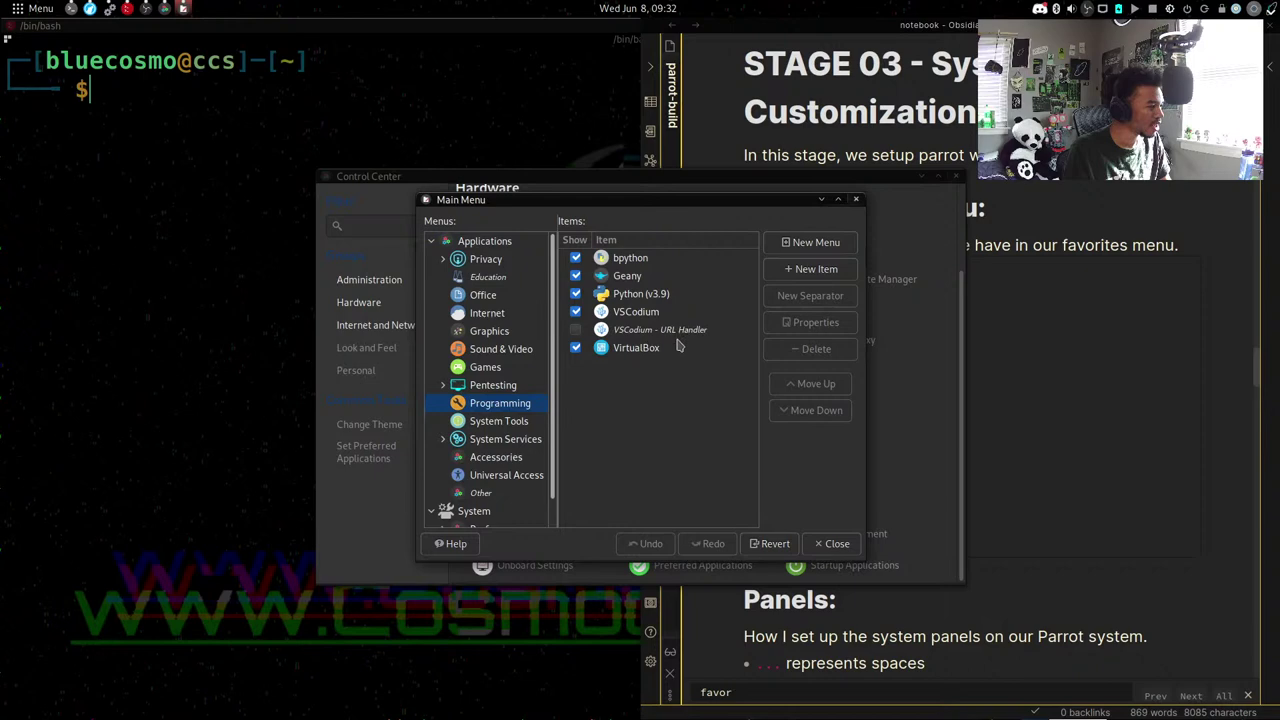
click(647, 352)
click(814, 349)
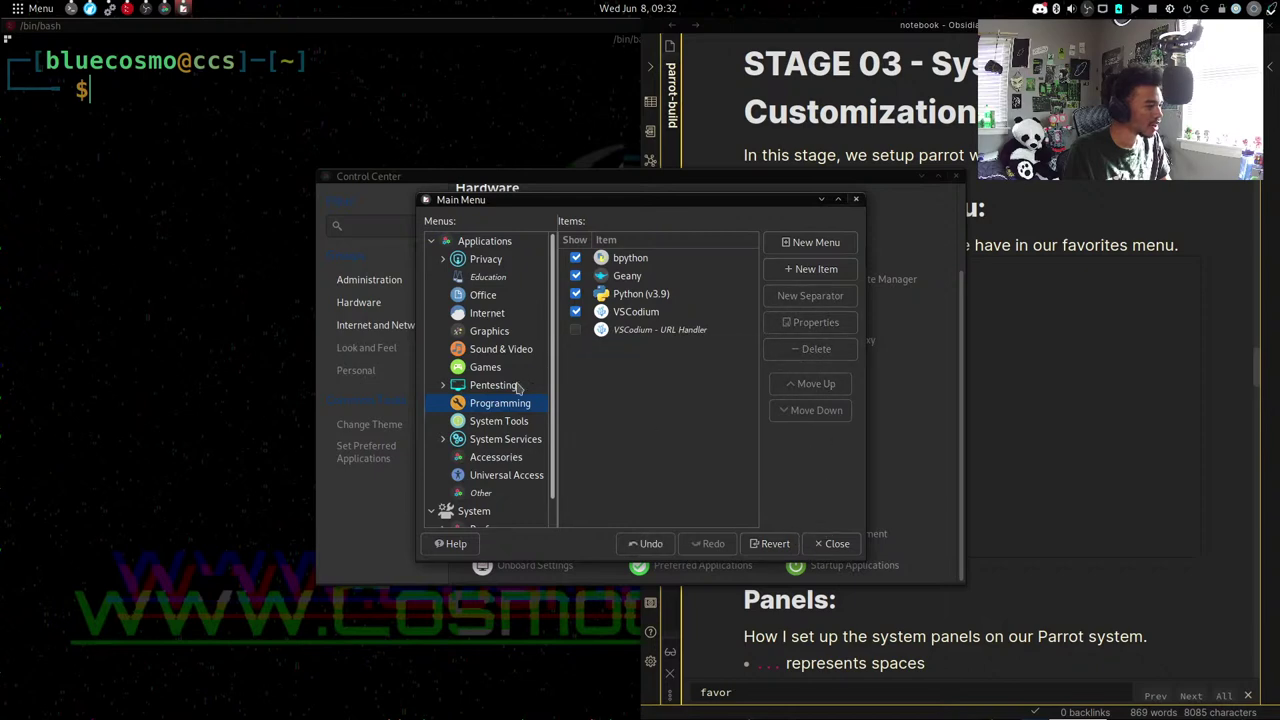
Check the Office category and hide Firefox ESR Web Browser in the Internet category of the main menu.
click(508, 277)
click(478, 296)
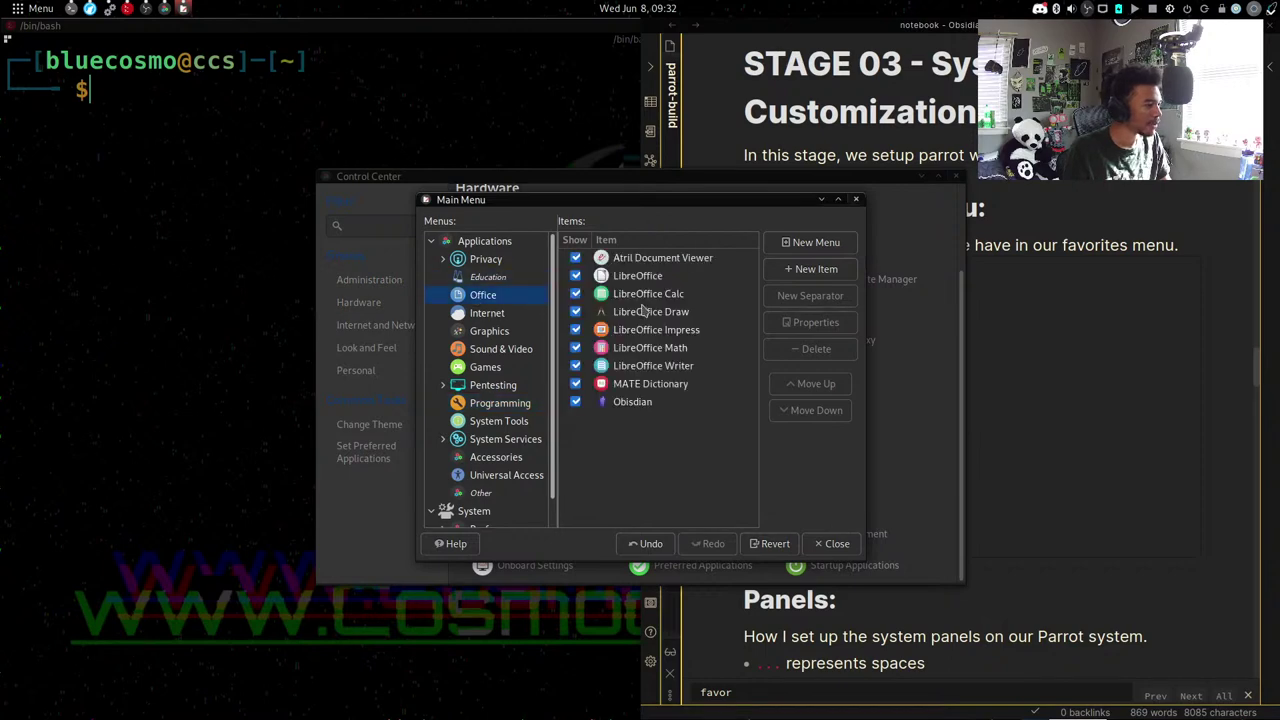
click(490, 315)
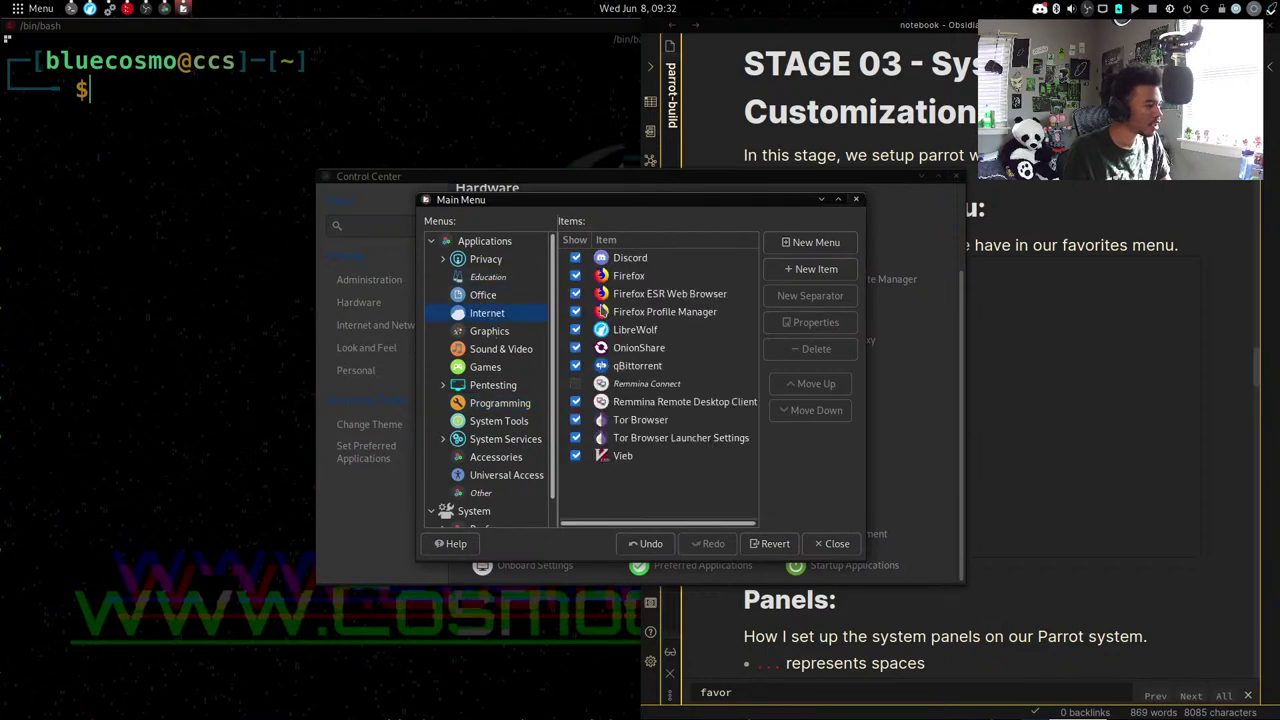
click(577, 294)
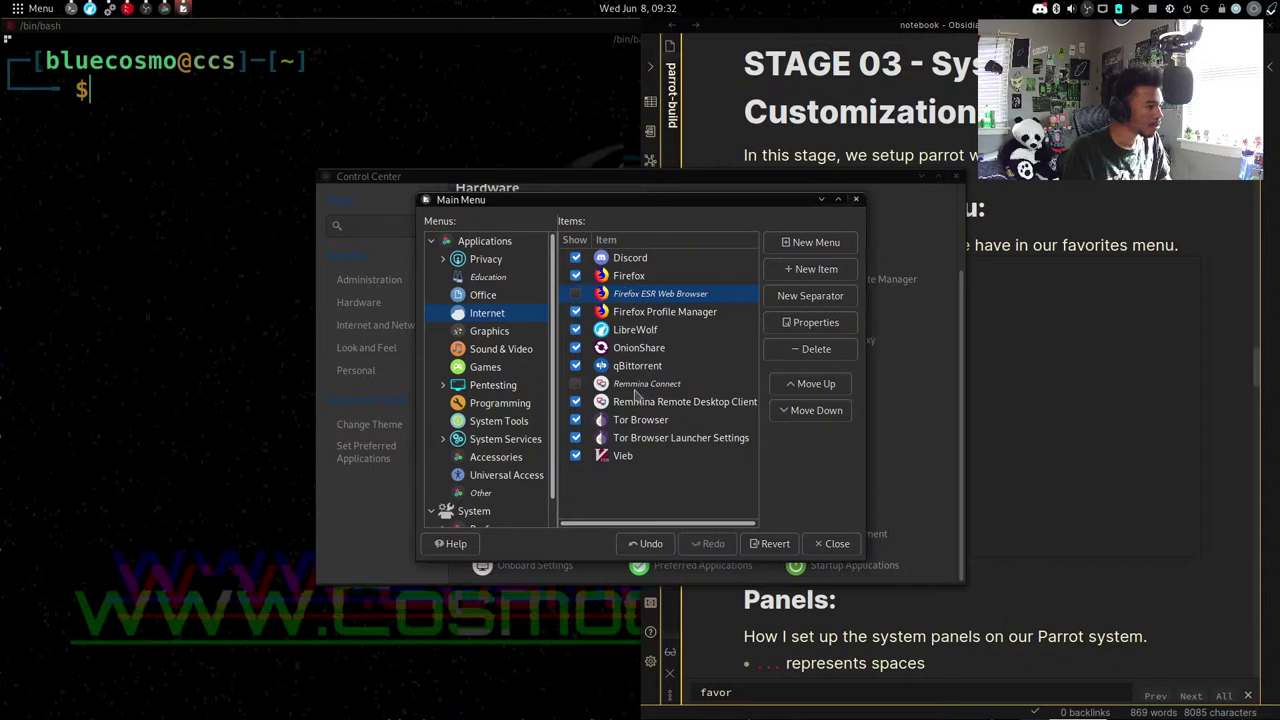
Review the menu entries from Graphics through System Tools, including Games and Programming, and close the menu editor and Control Center.
click(482, 330)
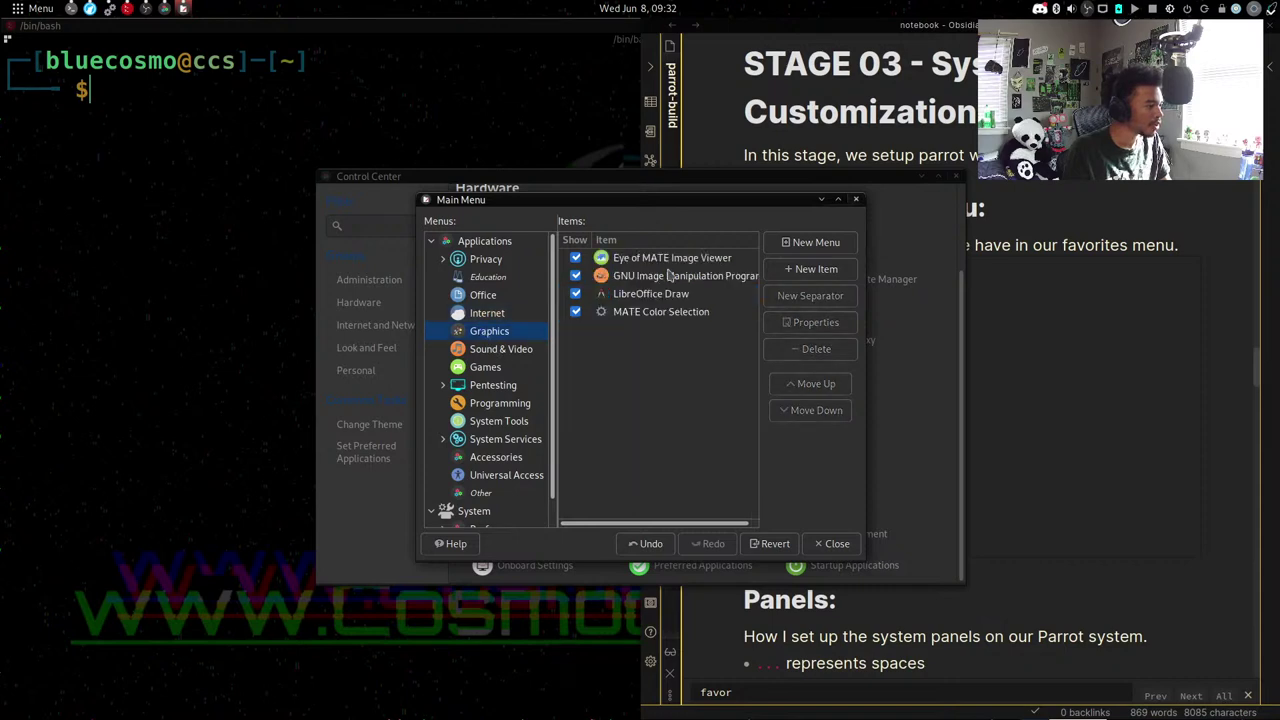
click(534, 356)
click(511, 369)
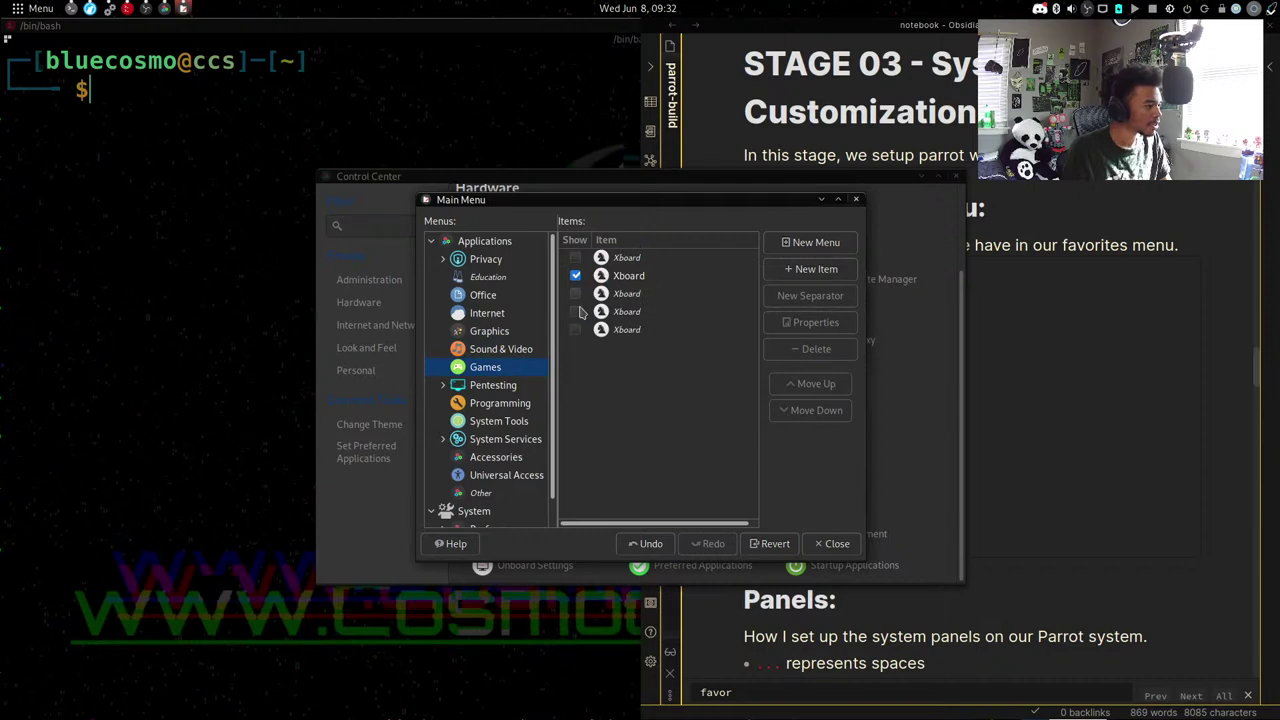
click(495, 390)
click(500, 406)
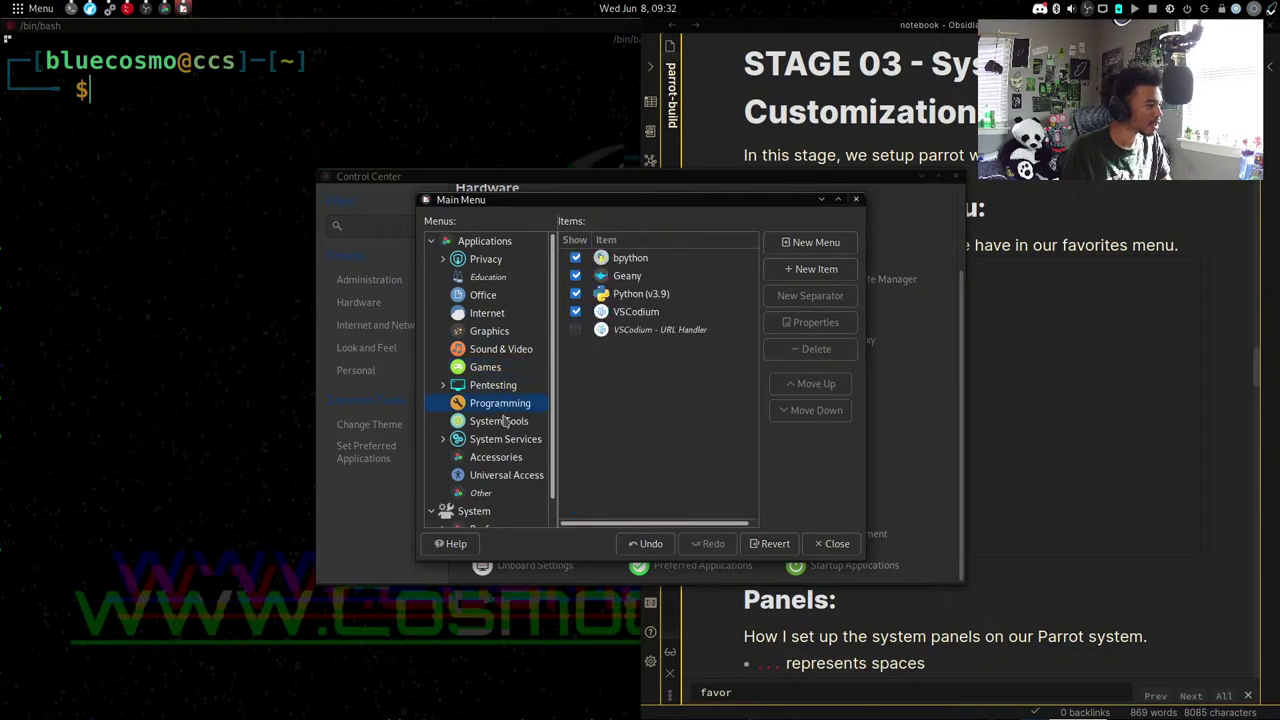
click(495, 422)
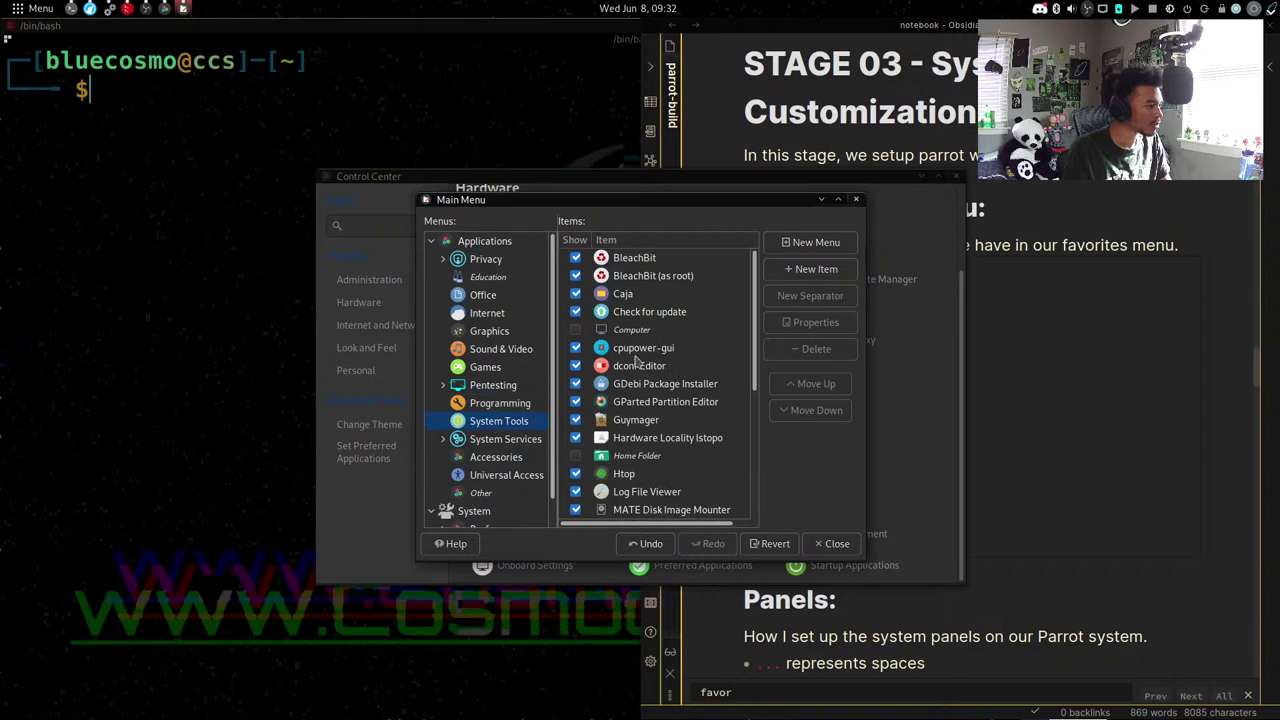
scroll(640, 365, down, 5)
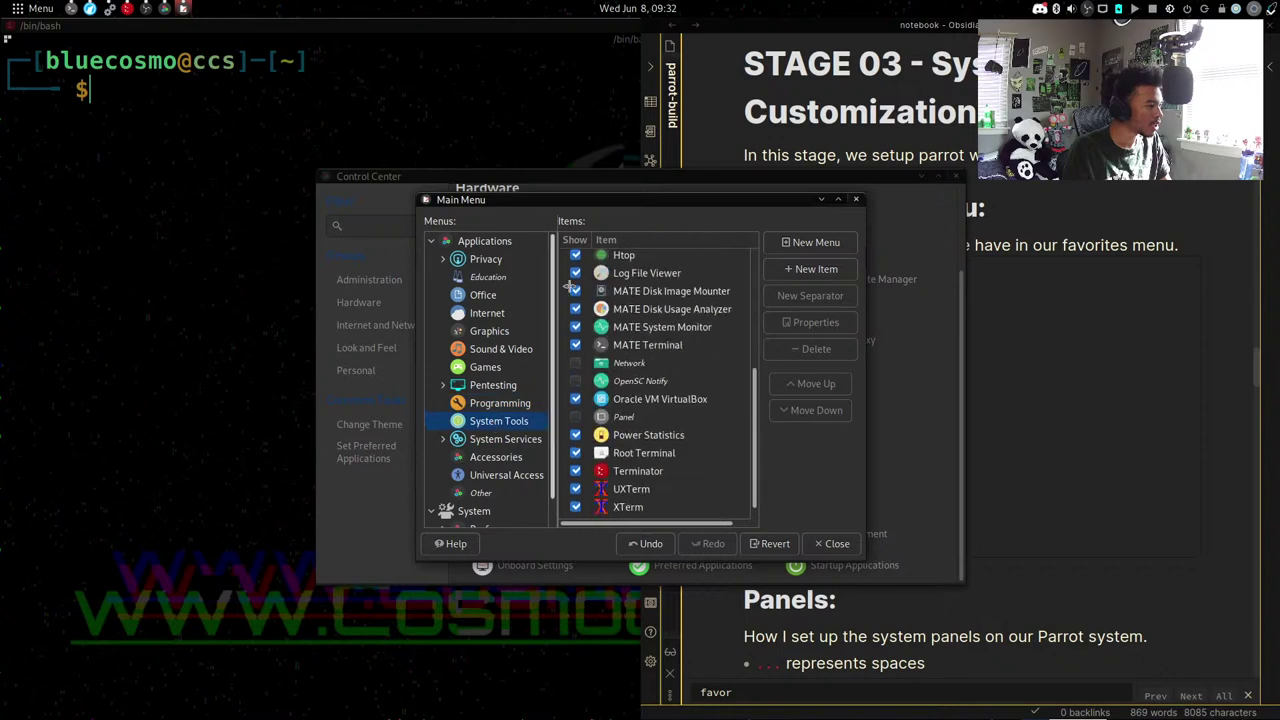
click(832, 543)
click(955, 177)
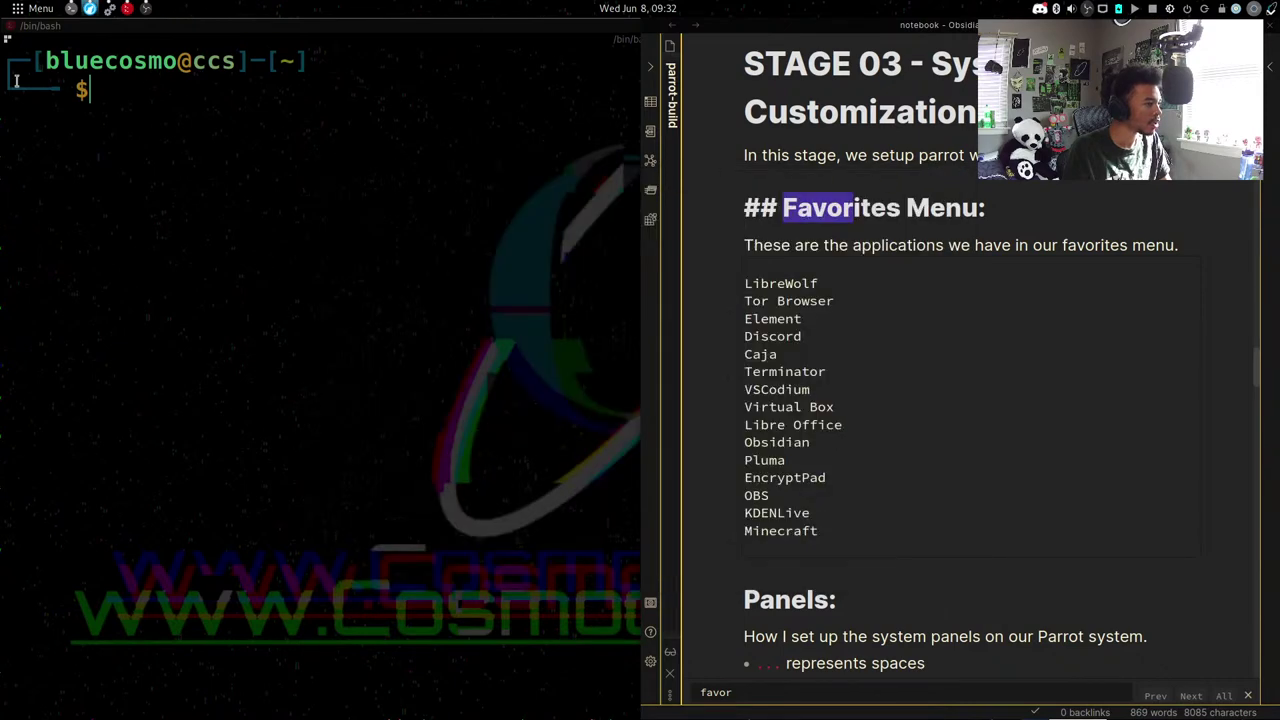
Disable Expand for the autohiding side panel and close its properties.
mouse_move(3, 272)
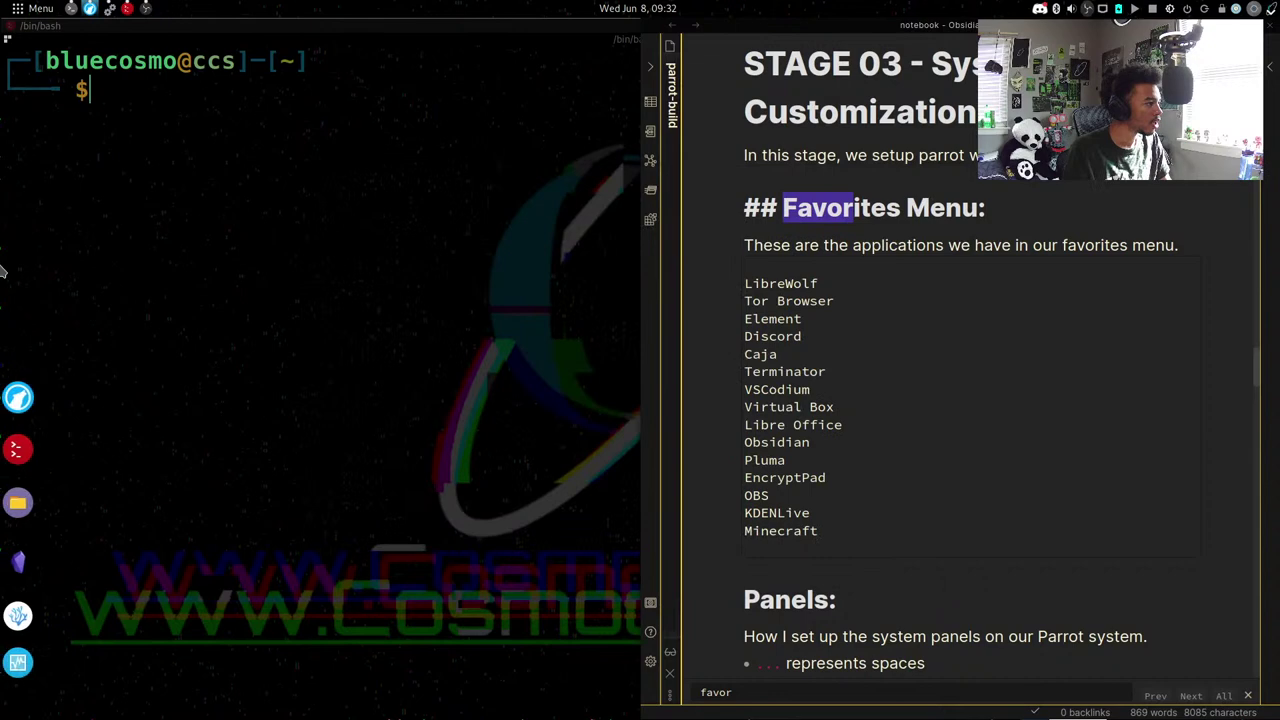
right_click(6, 543)
key(Escape)
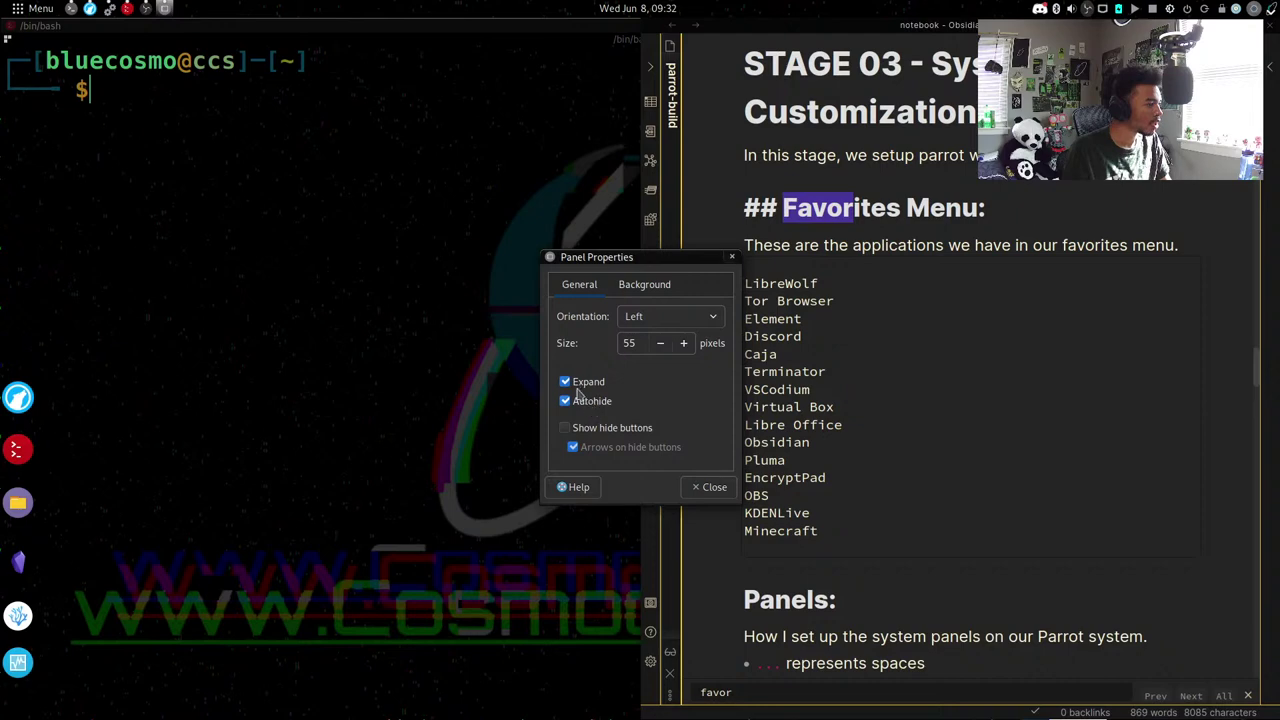
click(563, 383)
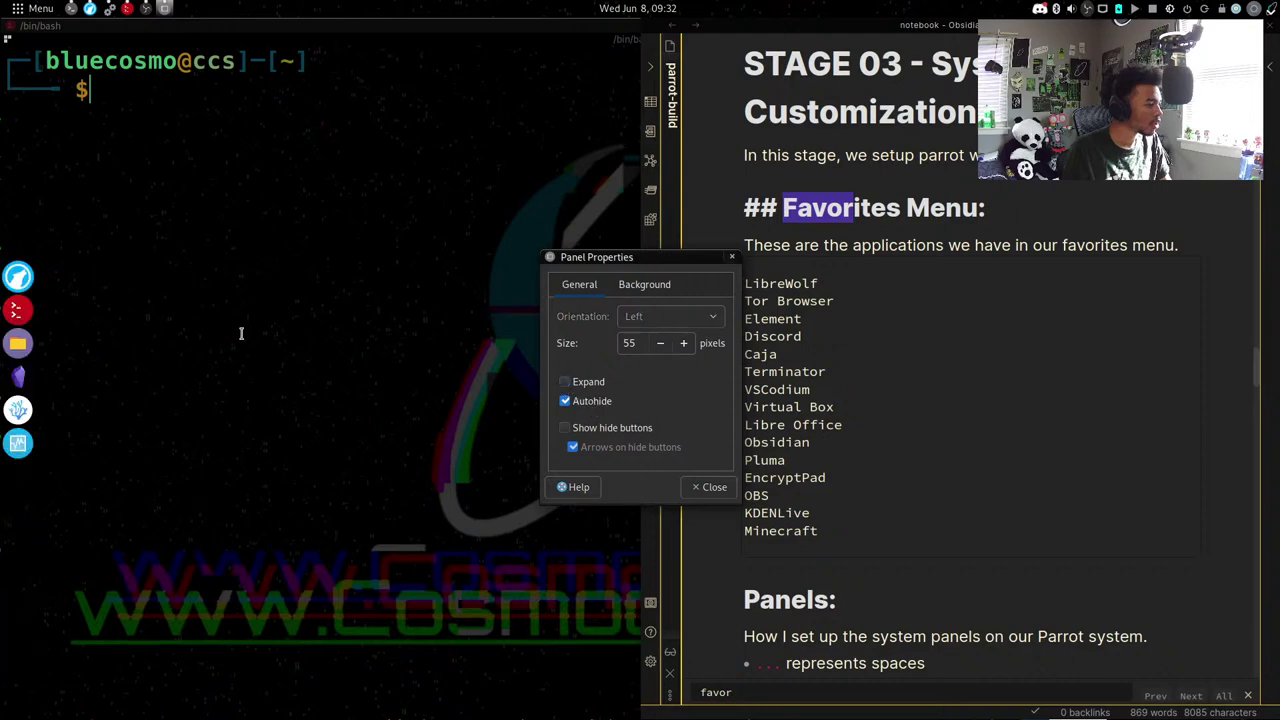
click(708, 487)
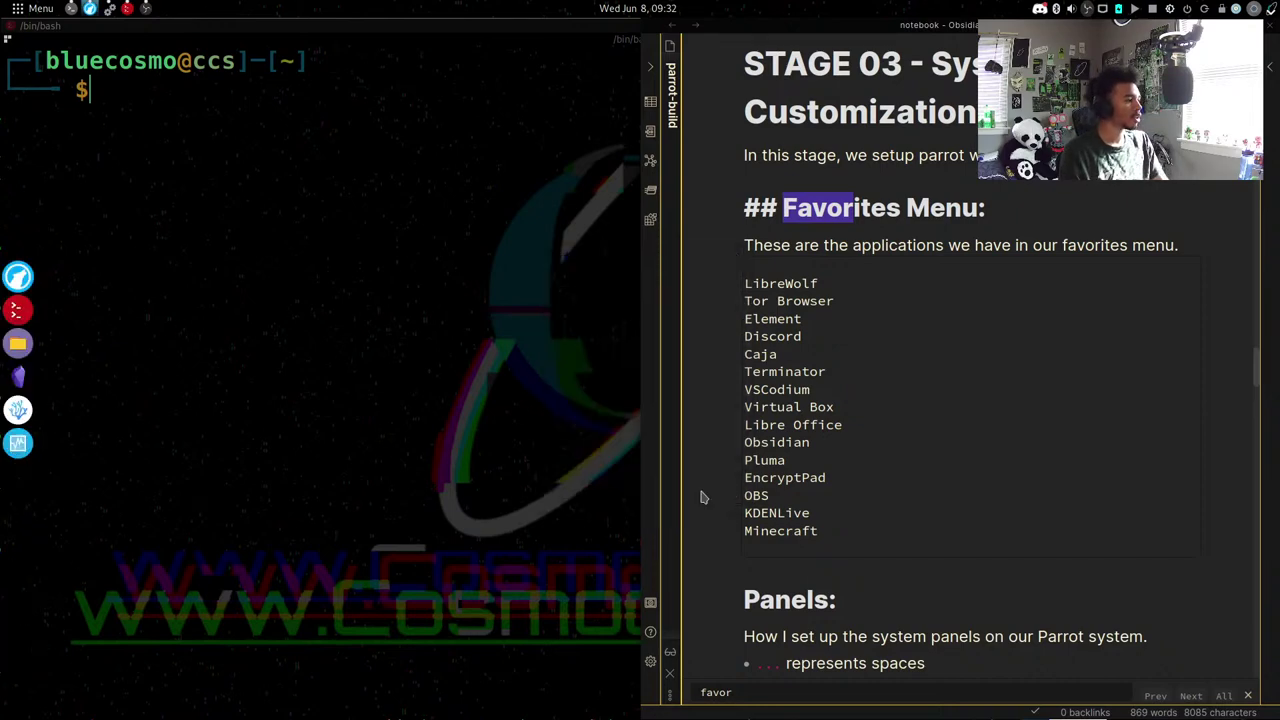
Lock the LibreWolf, Terminator, Caja, Obsidian, VSCodium and VirtualBox launchers to the side panel.
right_click(20, 280)
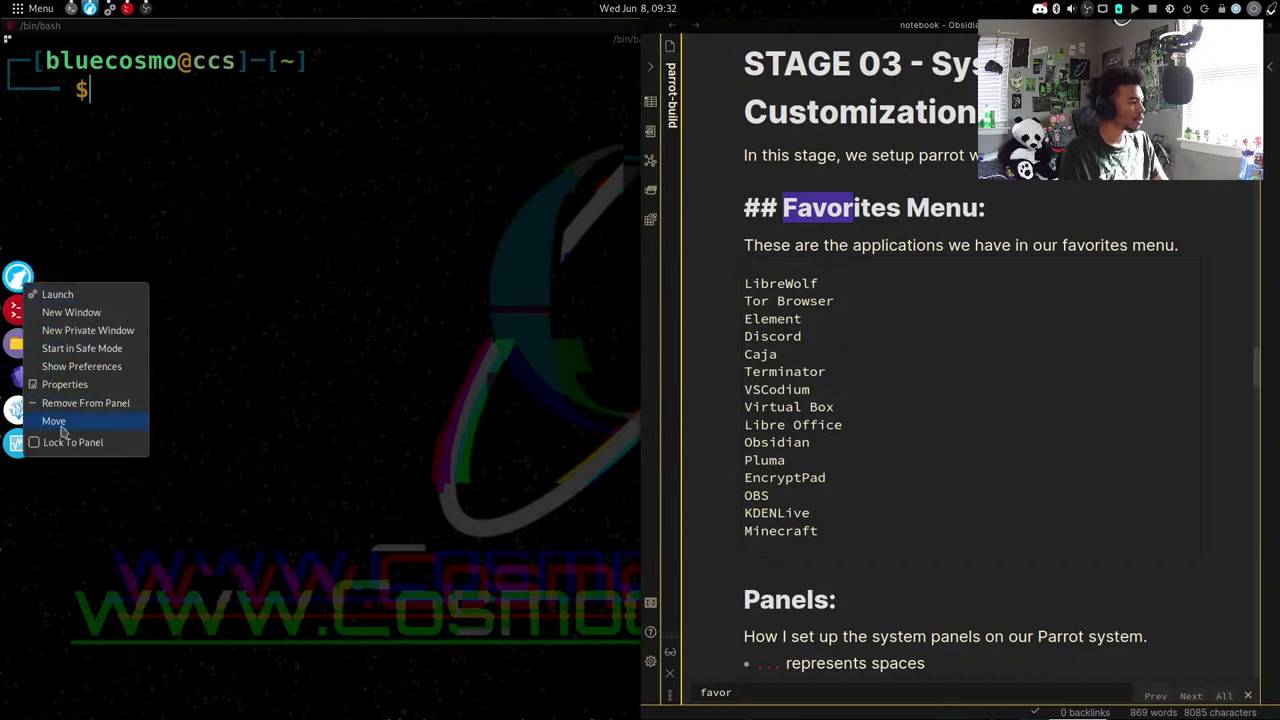
click(60, 425)
right_click(17, 311)
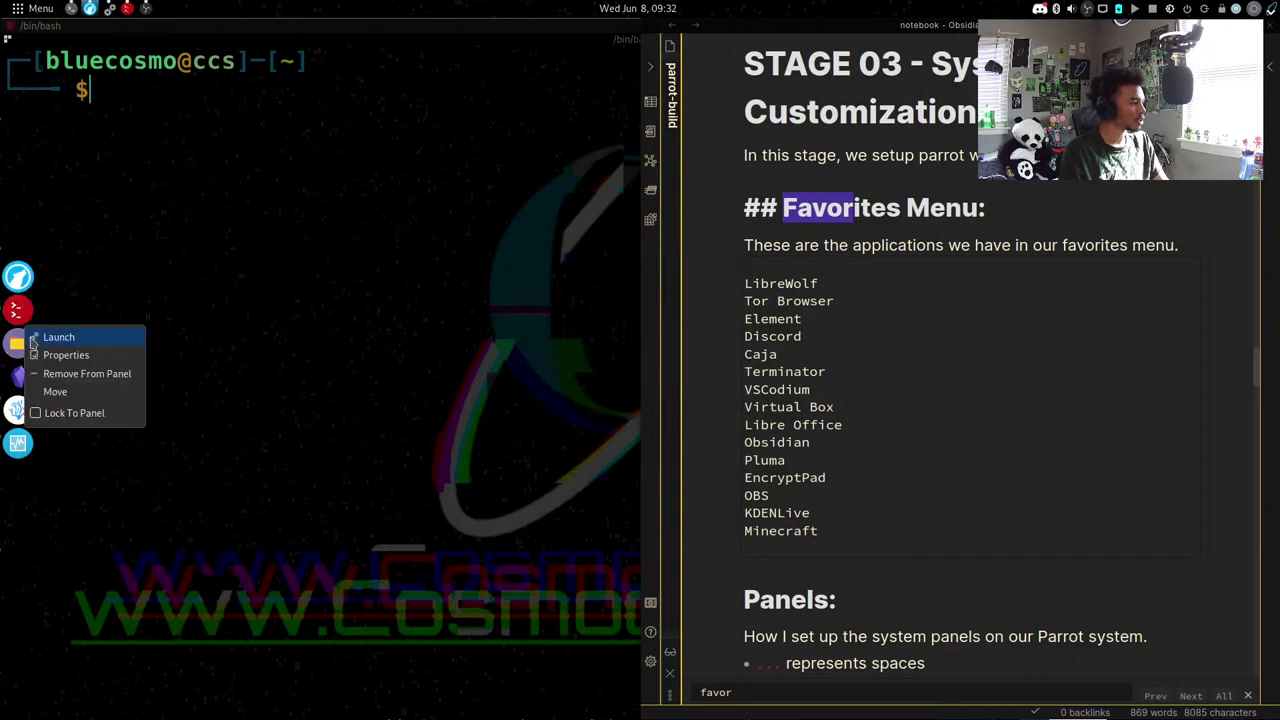
click(52, 409)
right_click(18, 343)
click(50, 428)
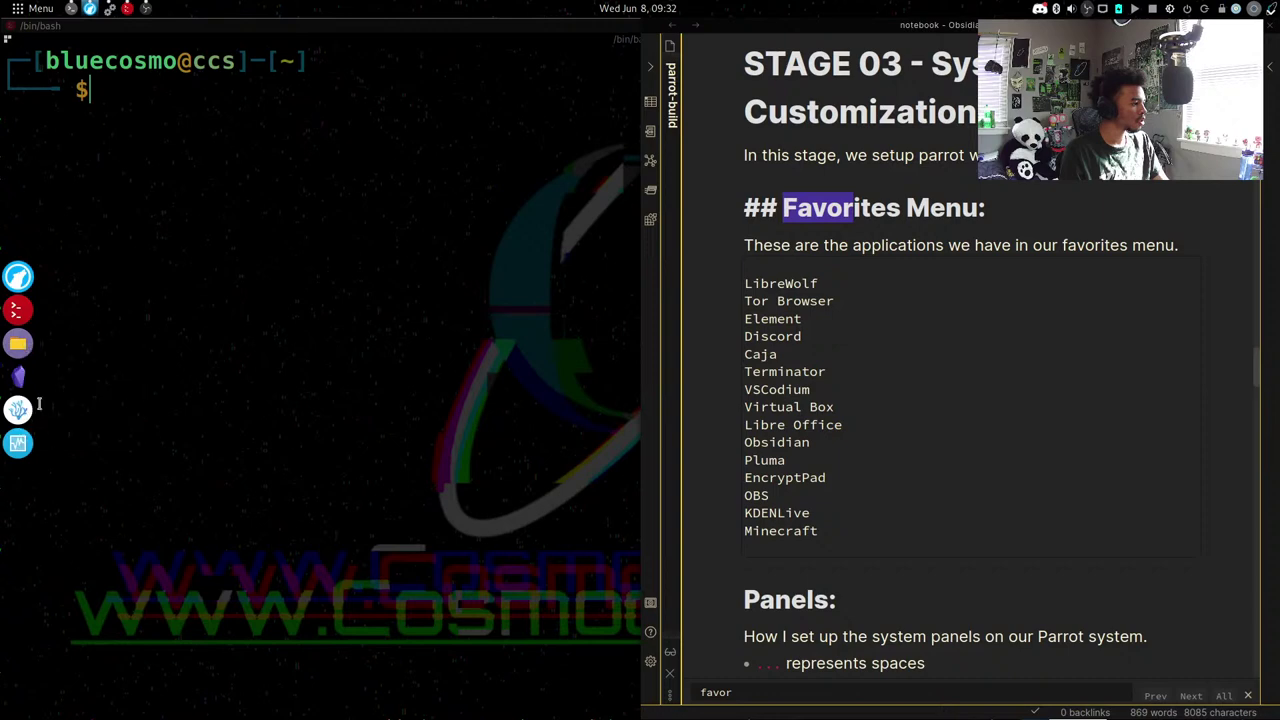
right_click(19, 379)
click(38, 462)
right_click(18, 410)
click(48, 519)
right_click(18, 443)
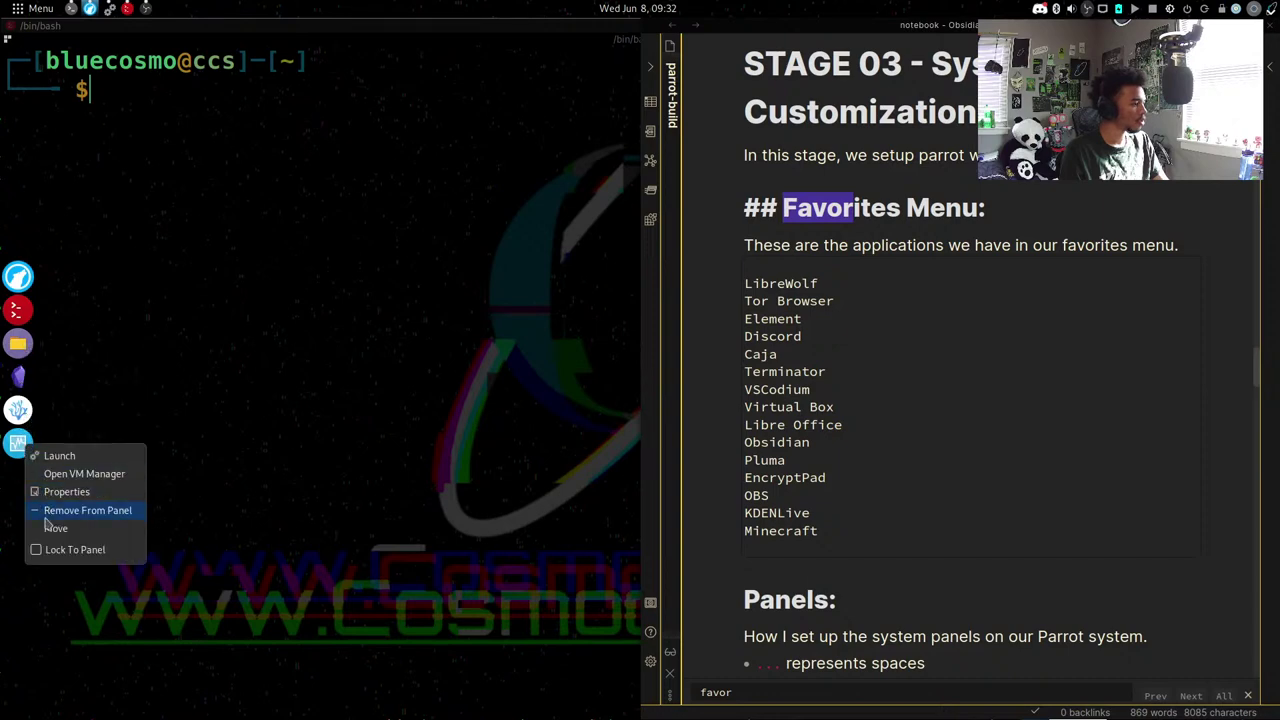
click(50, 550)
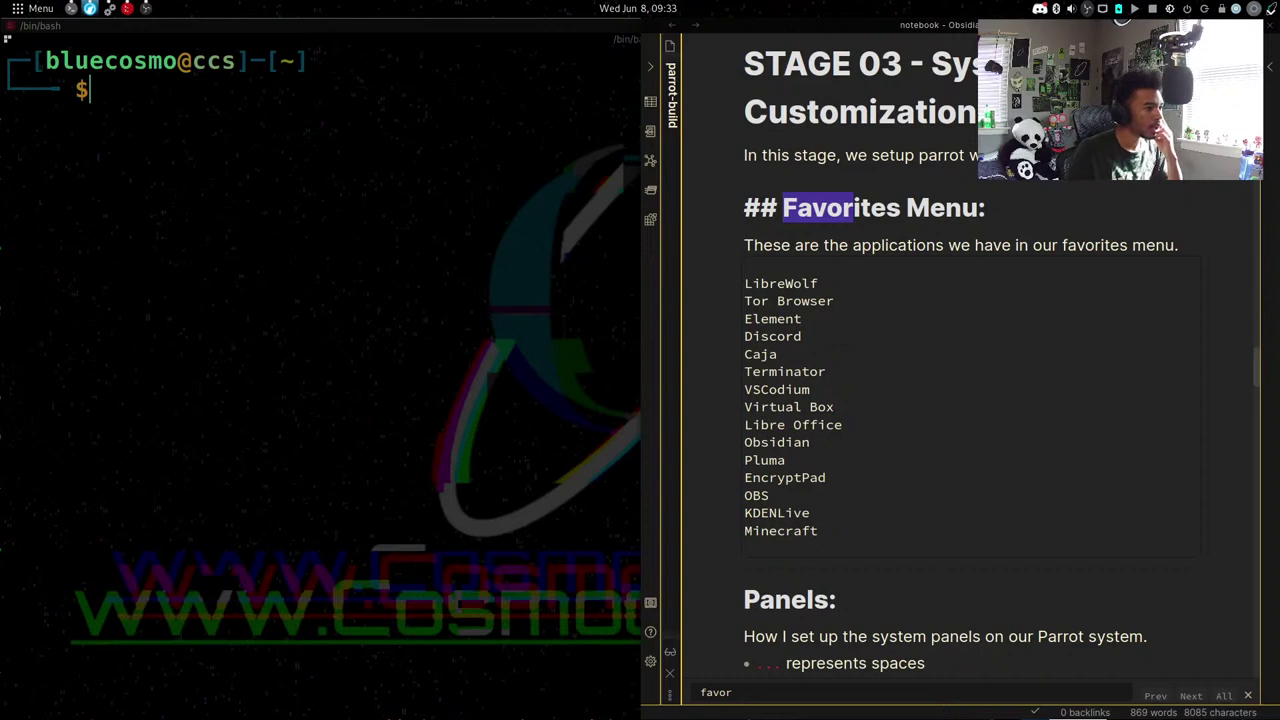
Search the application menu for "vir", pin Oracle VM VirtualBox to the favourites menu and clear the search.
scroll(1043, 277, down, 2)
scroll(1033, 266, up, 1)
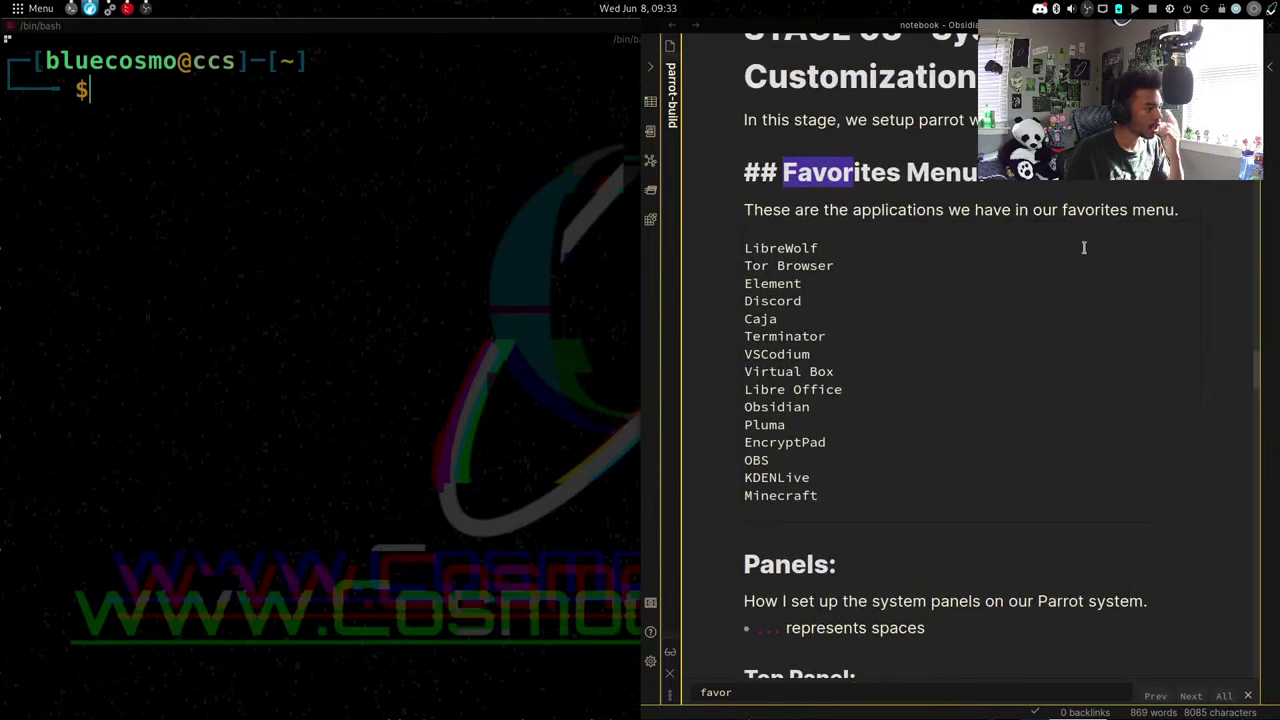
key(super)
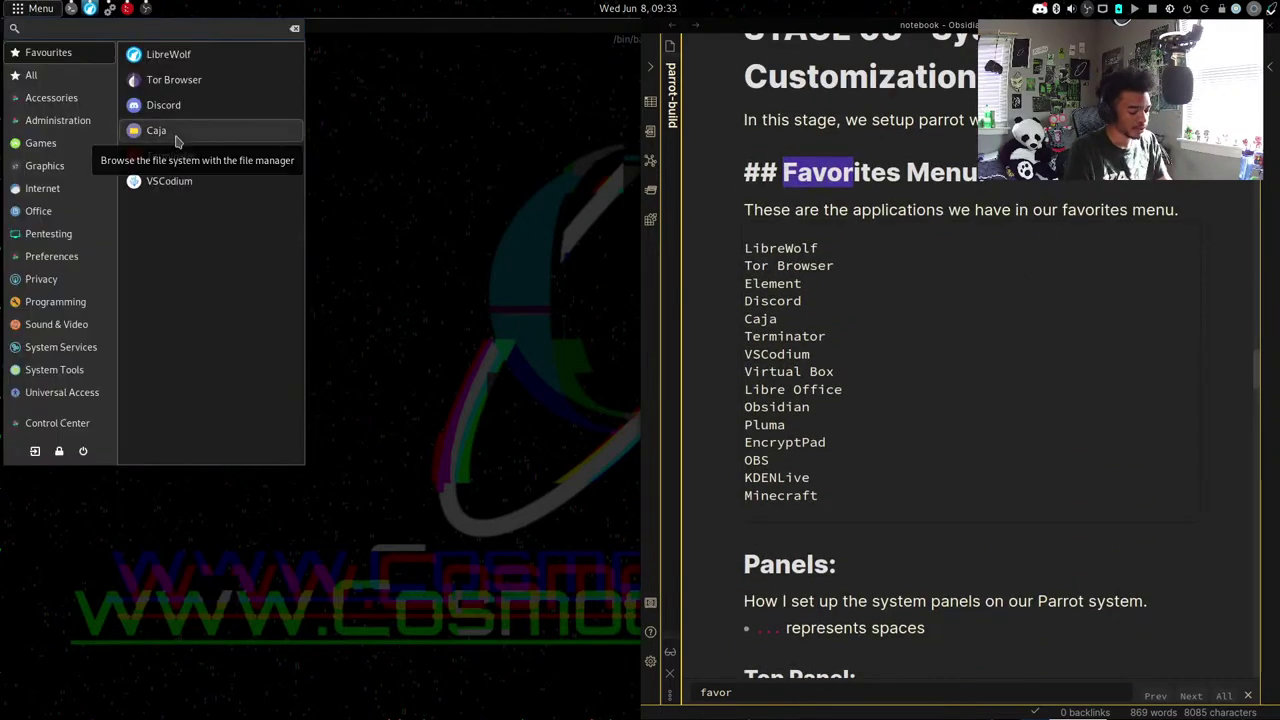
text(vir)
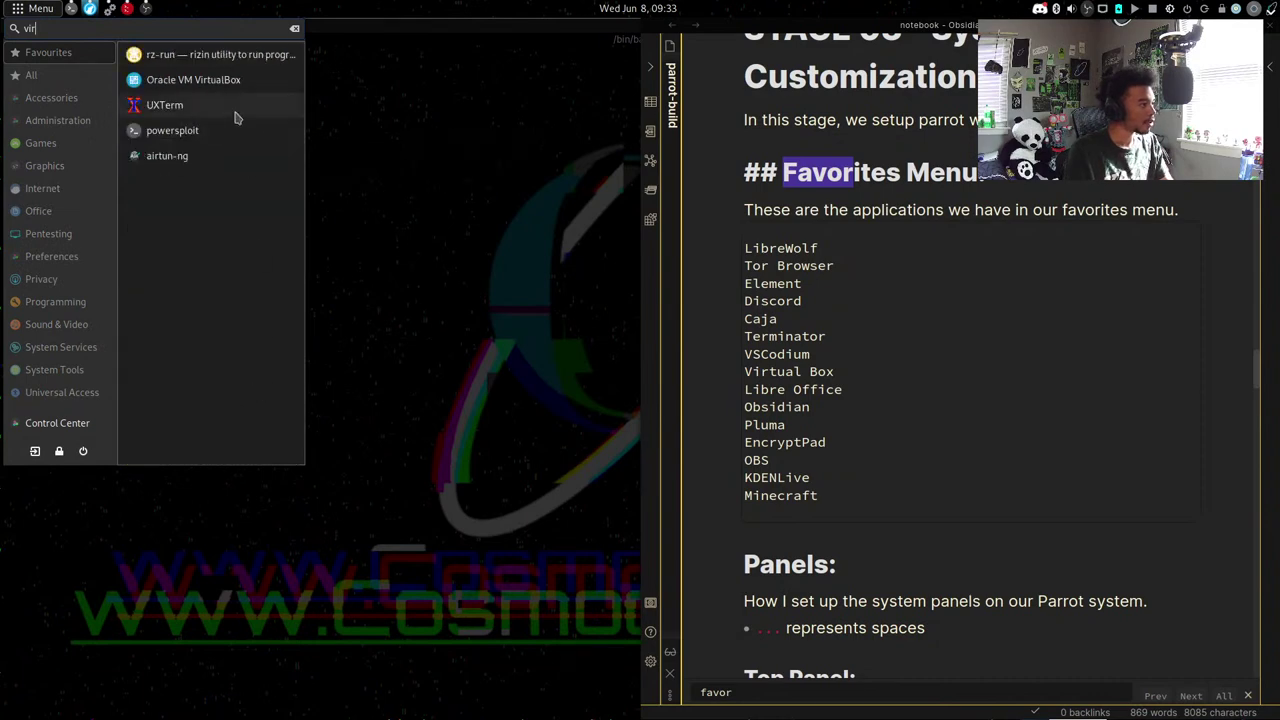
right_click(248, 76)
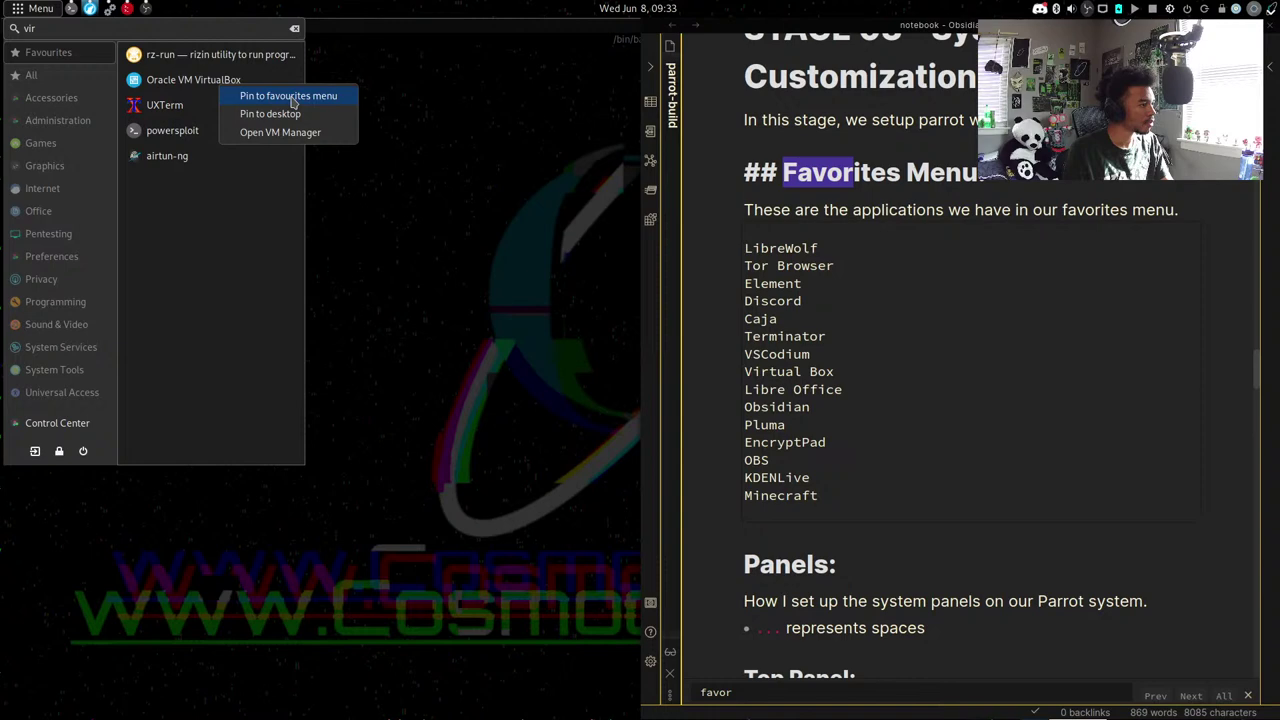
click(292, 96)
click(295, 29)
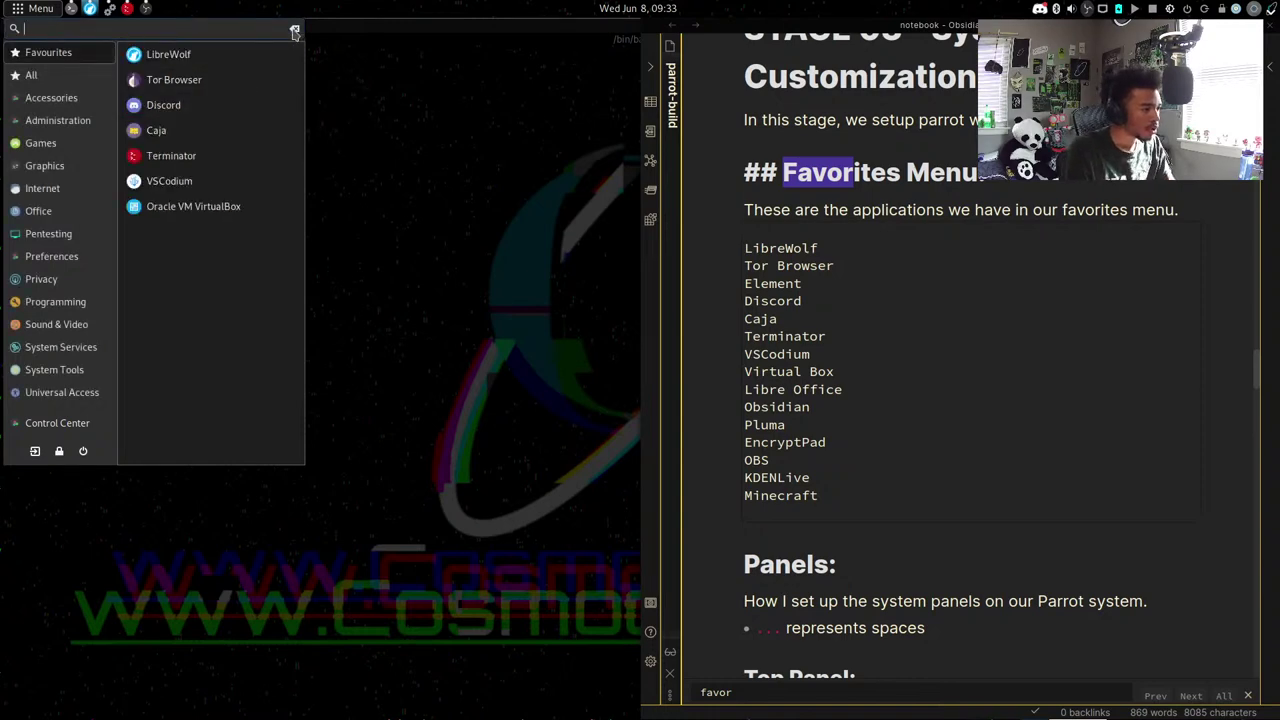
Search the application menu for "libre", pin LibreOffice to the favourites menu and clear the search.
text(libre)
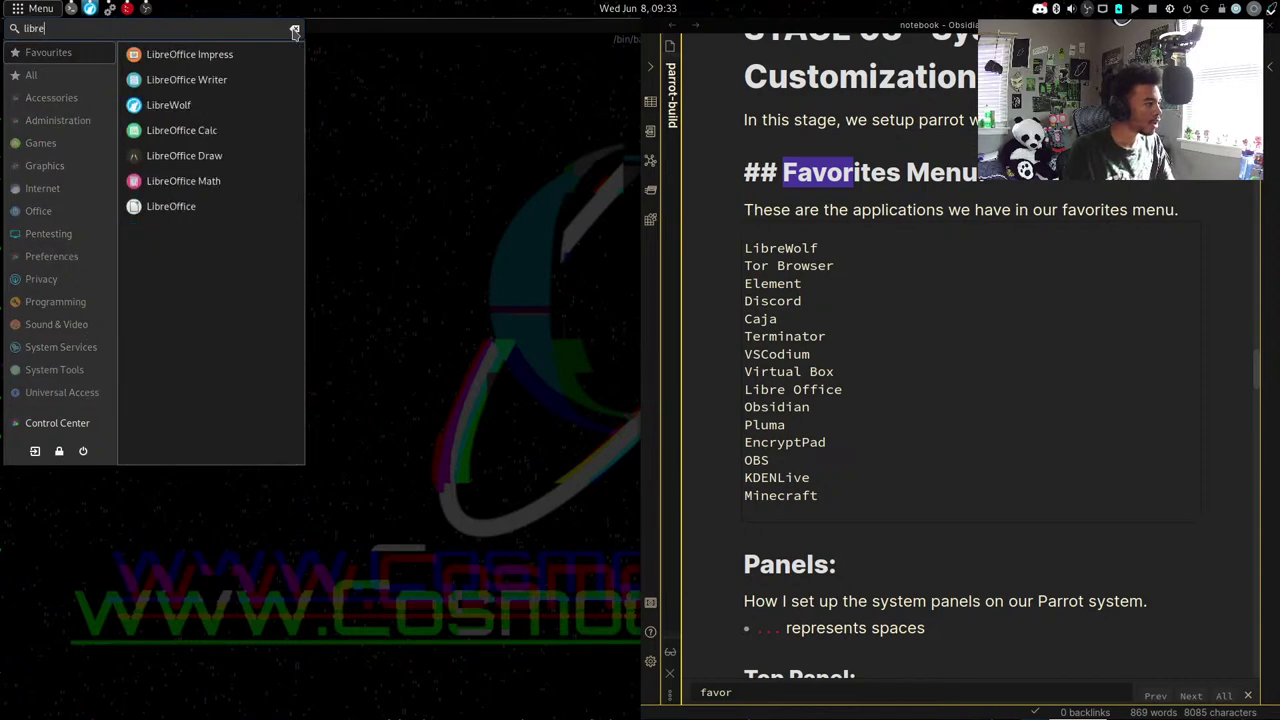
right_click(194, 219)
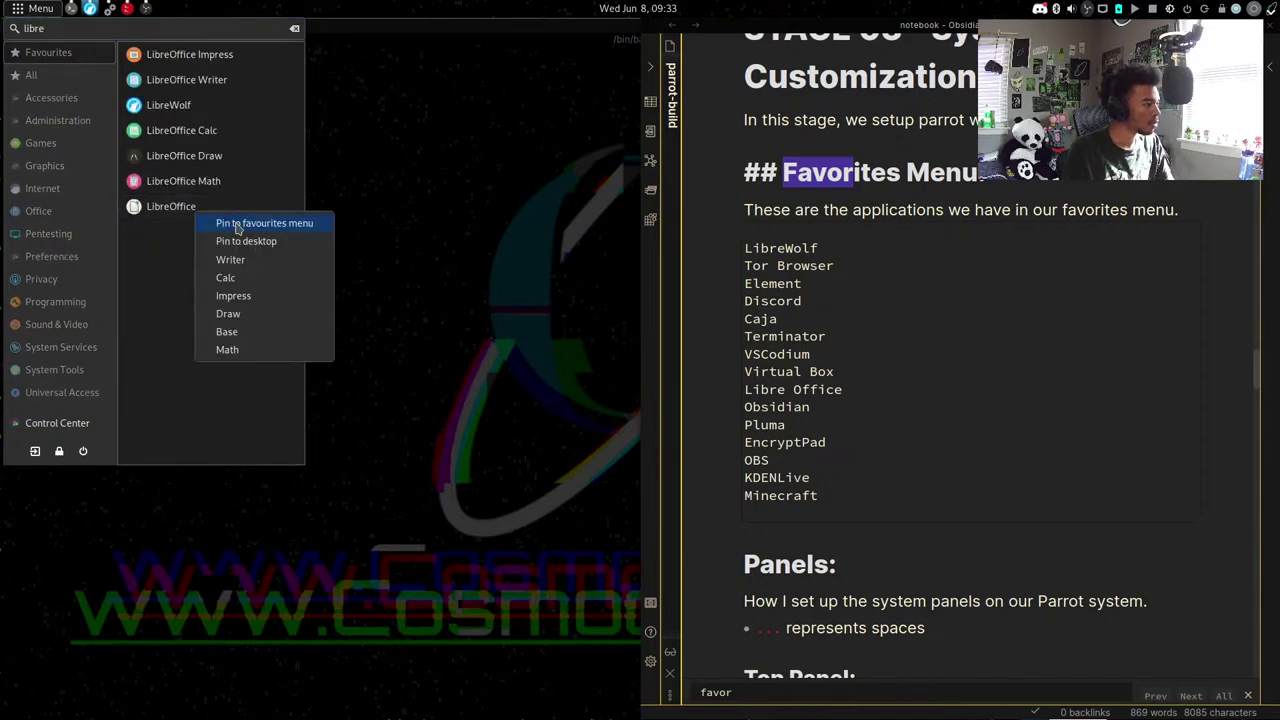
click(237, 224)
click(295, 29)
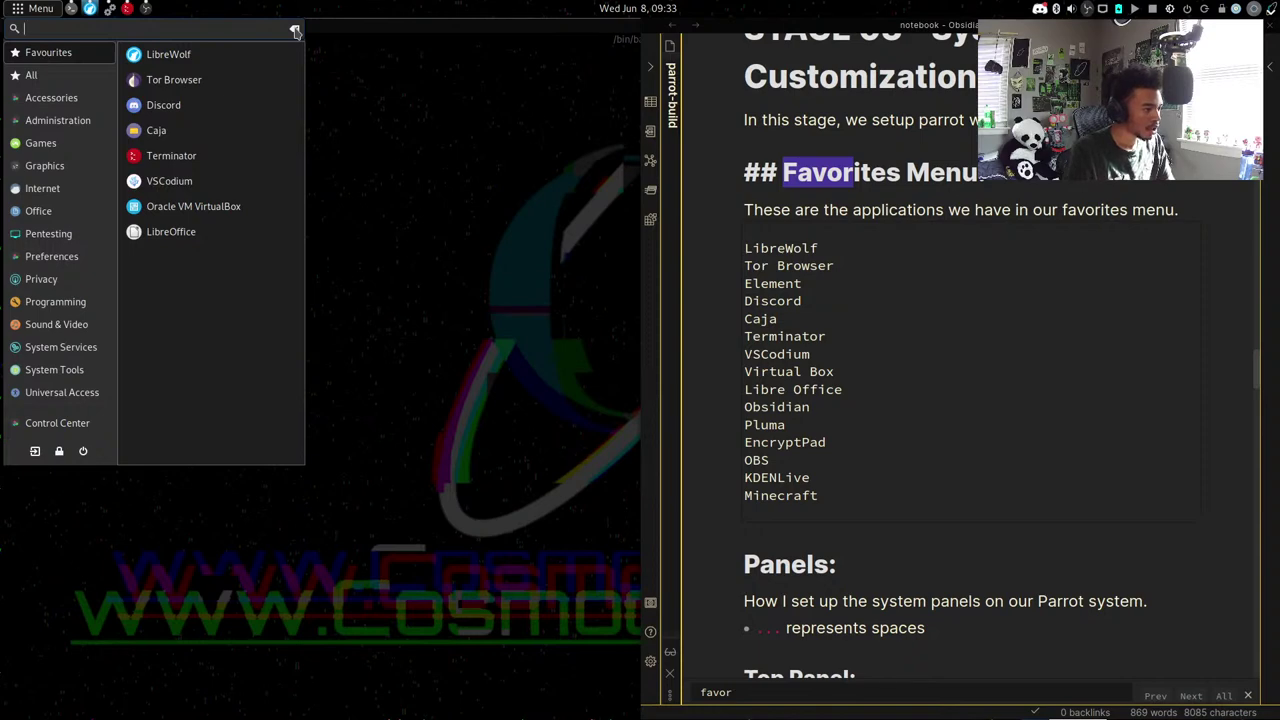
Search the application menu for "obs", pin Obisdian to the favourites menu and clear the search.
text(obs)
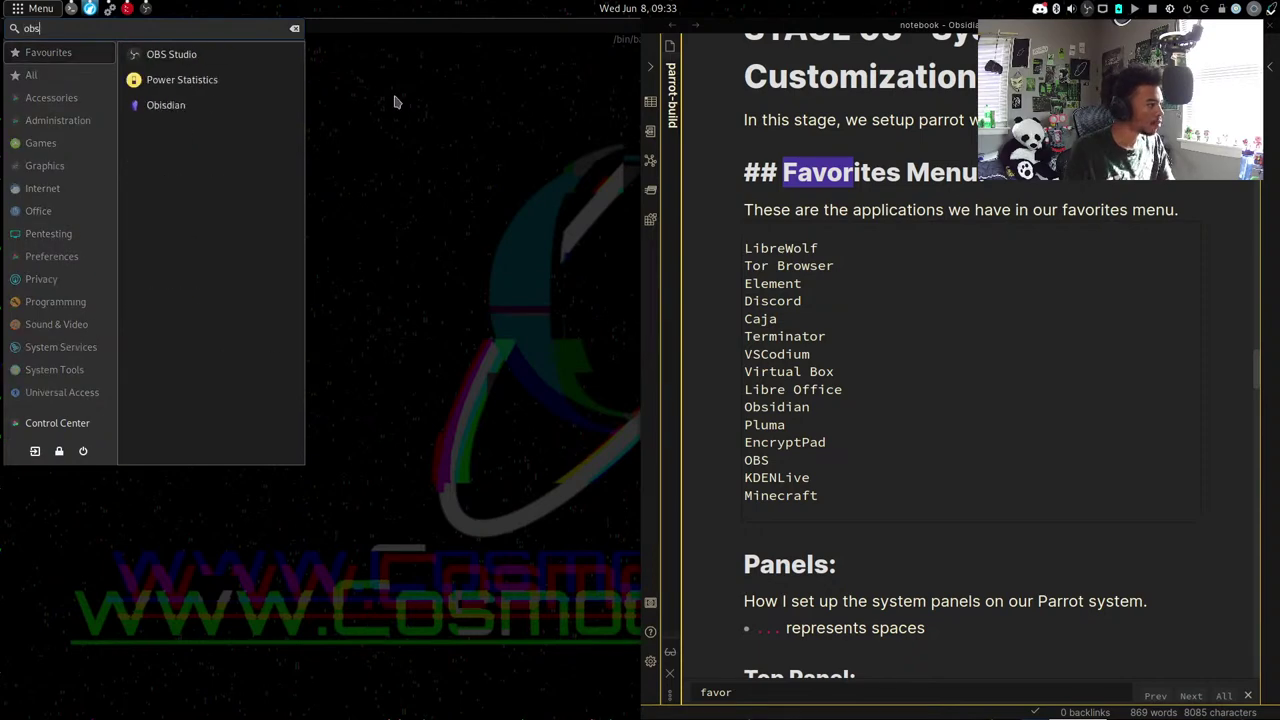
right_click(238, 107)
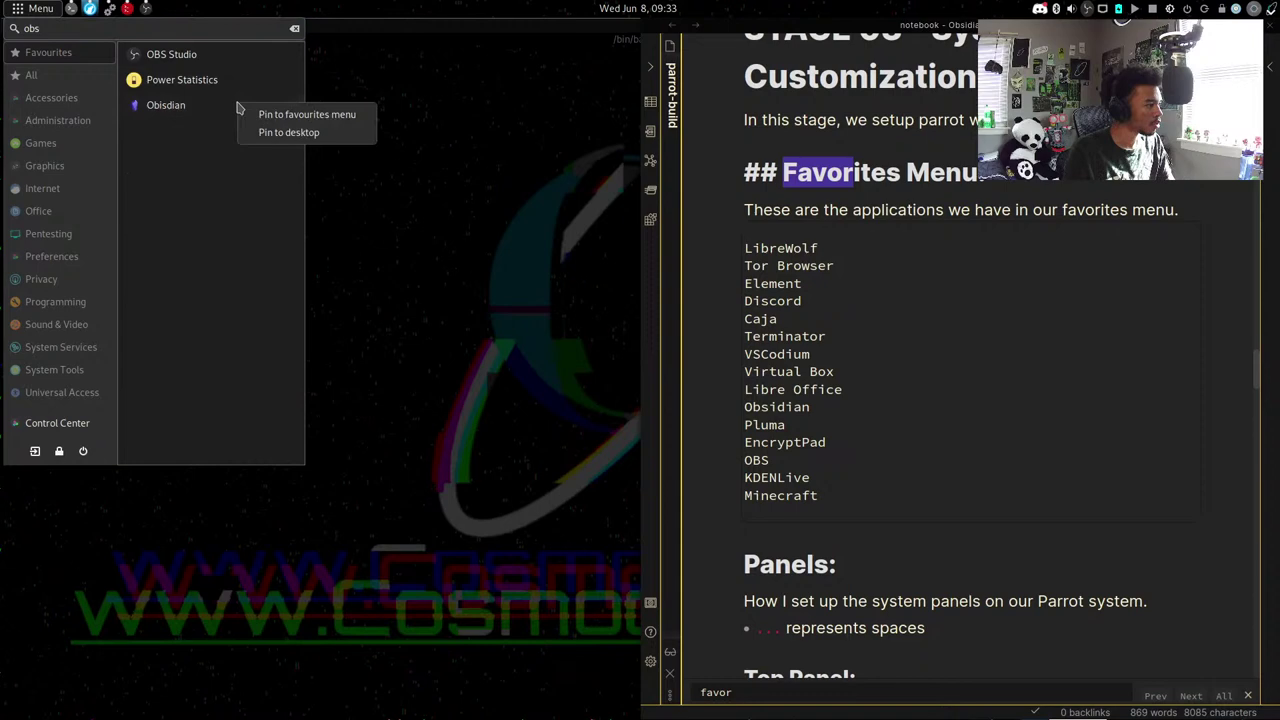
click(287, 117)
click(295, 29)
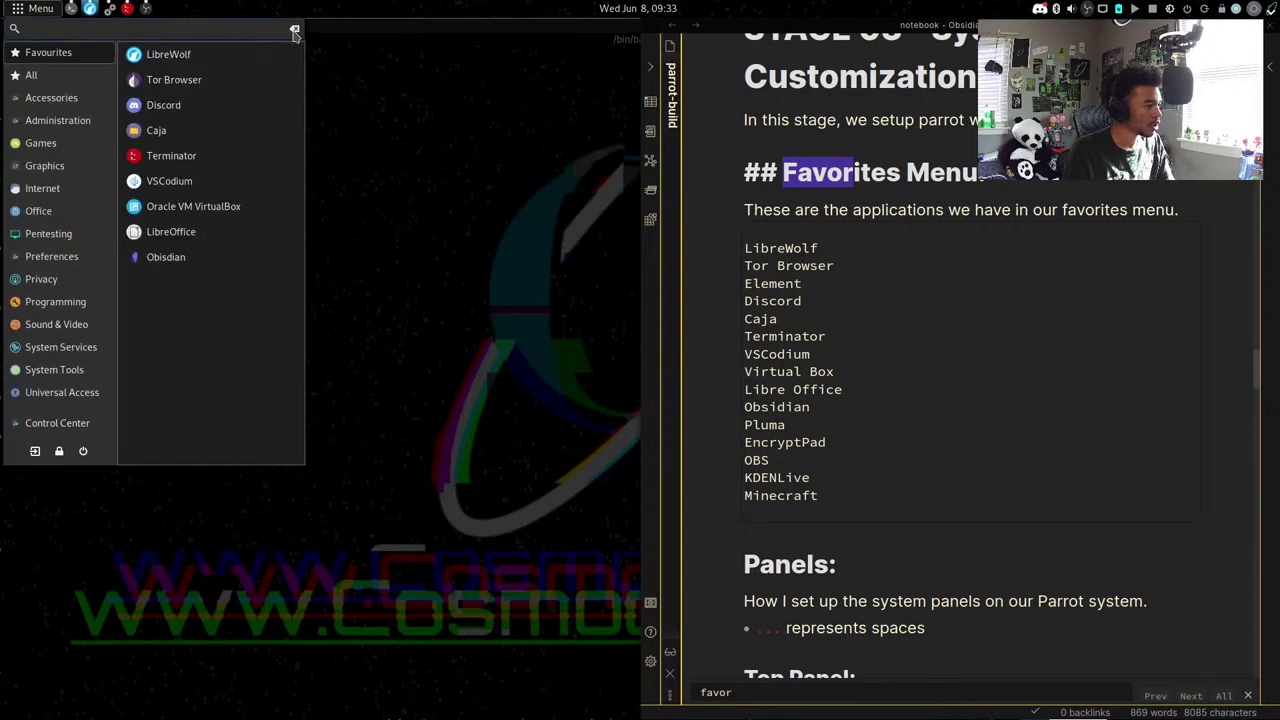
Search the application menu for "plum", pin Pluma to the favourites menu and clear the search.
text(plum)
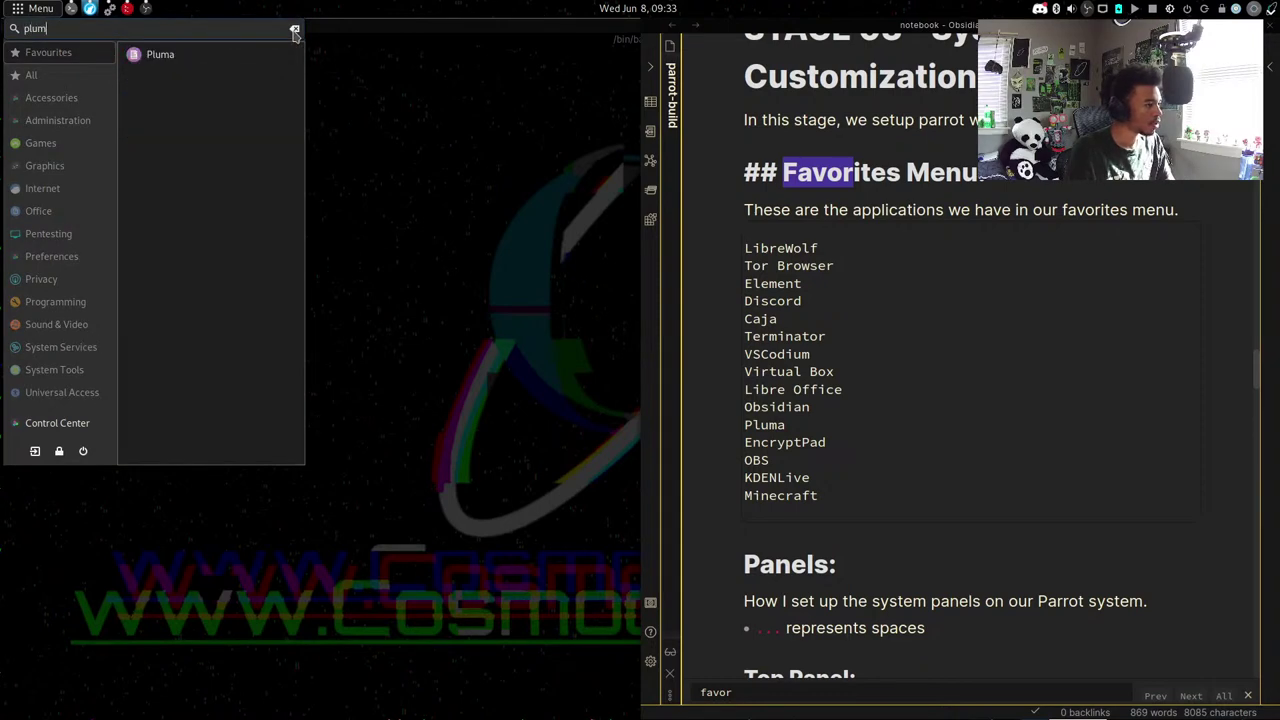
right_click(252, 56)
click(274, 64)
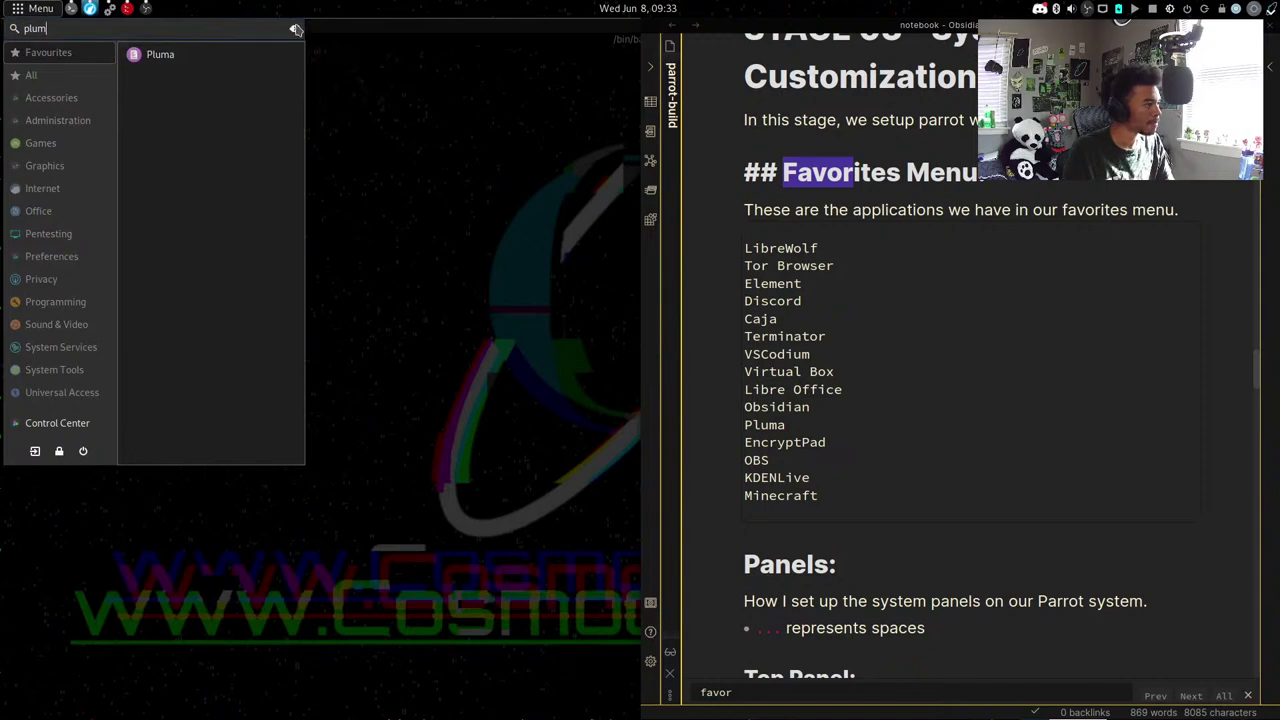
click(296, 29)
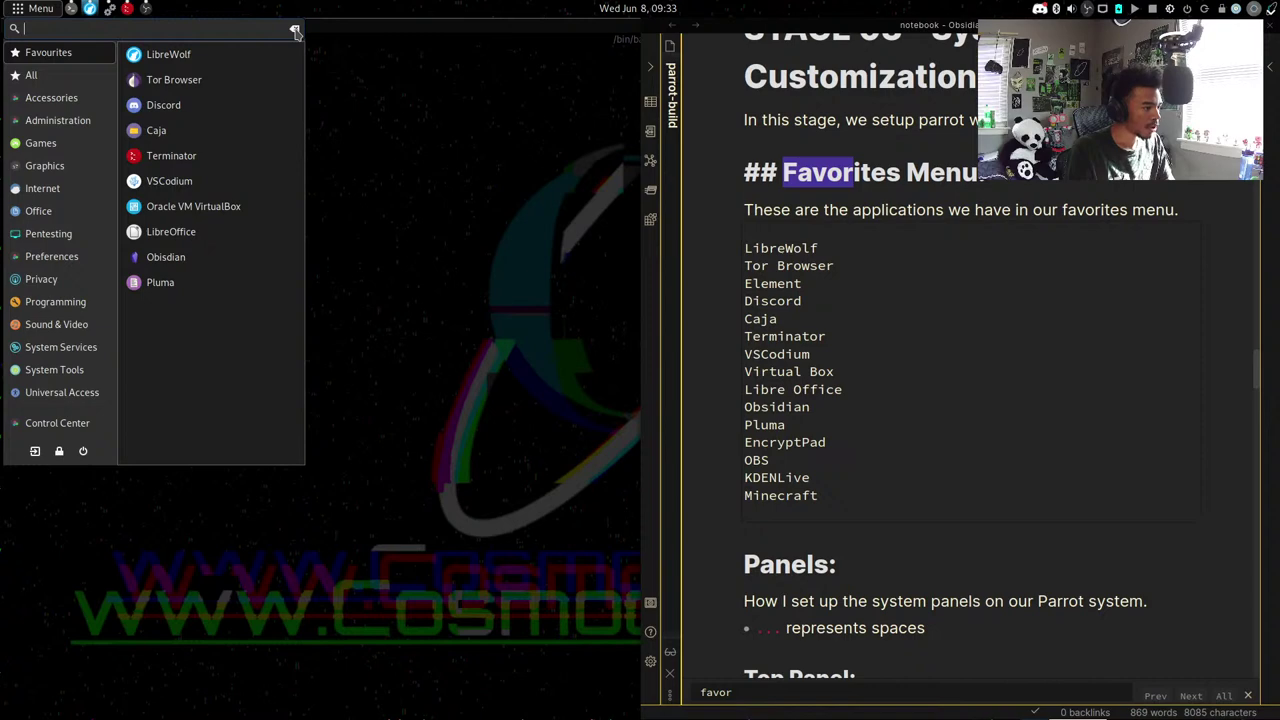
Find OBS Studio in the application menu with "obs", pin it to the favourites menu, clear the search and close the menu.
text(obs)
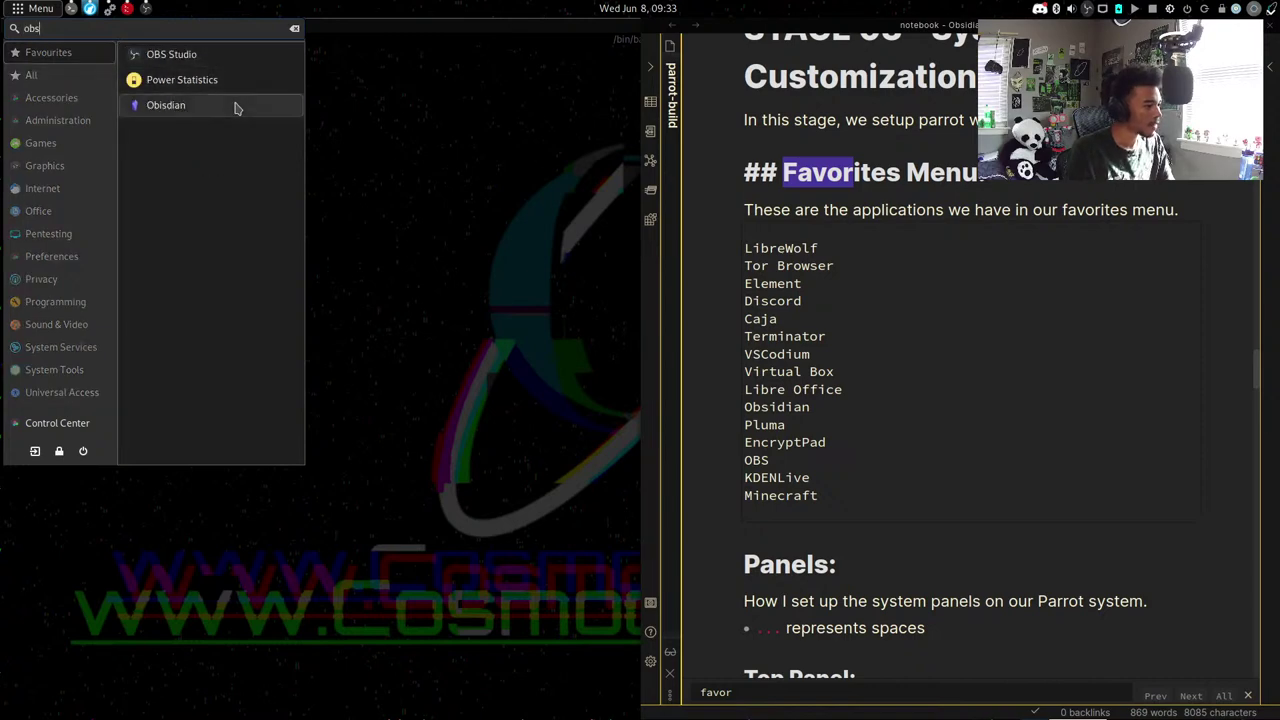
right_click(229, 54)
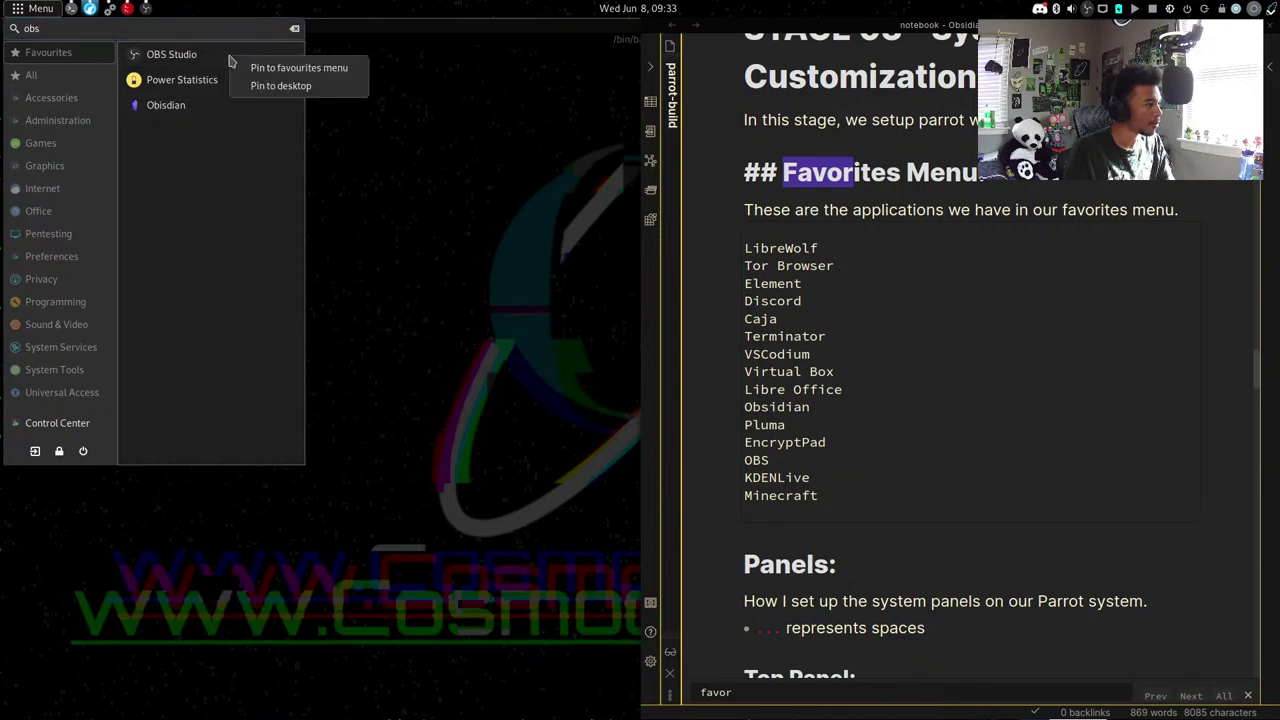
click(290, 63)
click(295, 31)
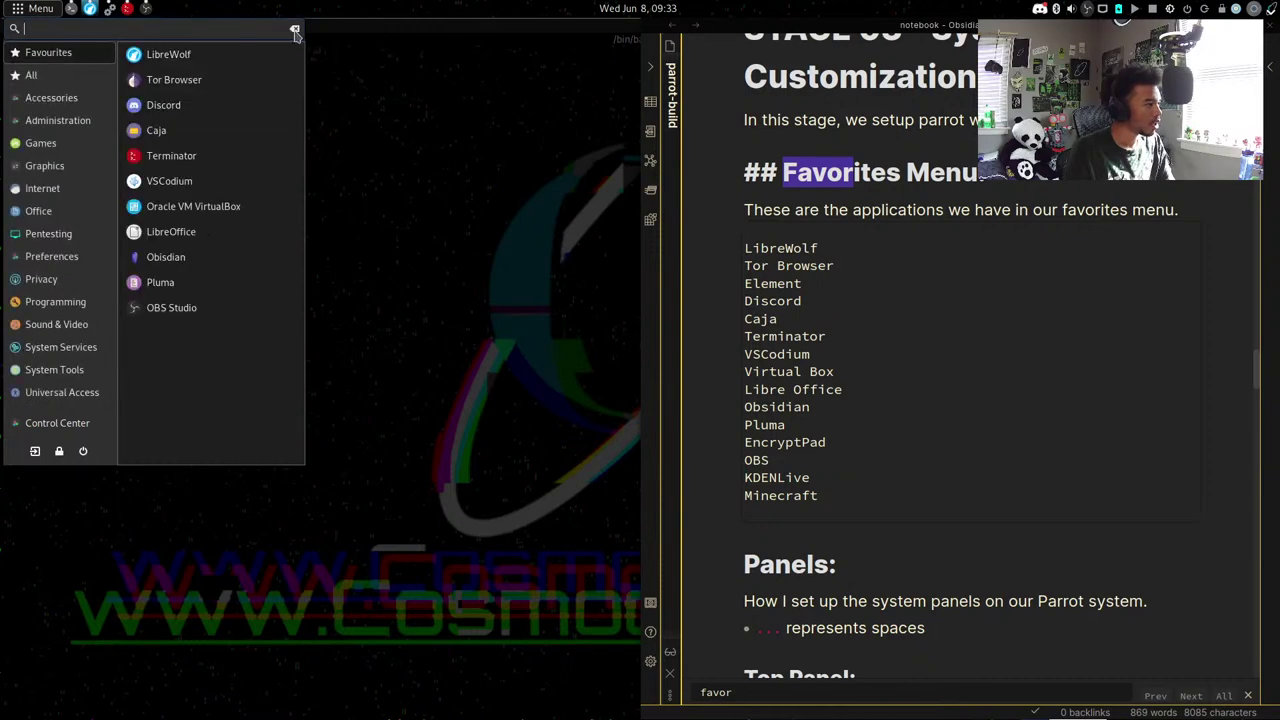
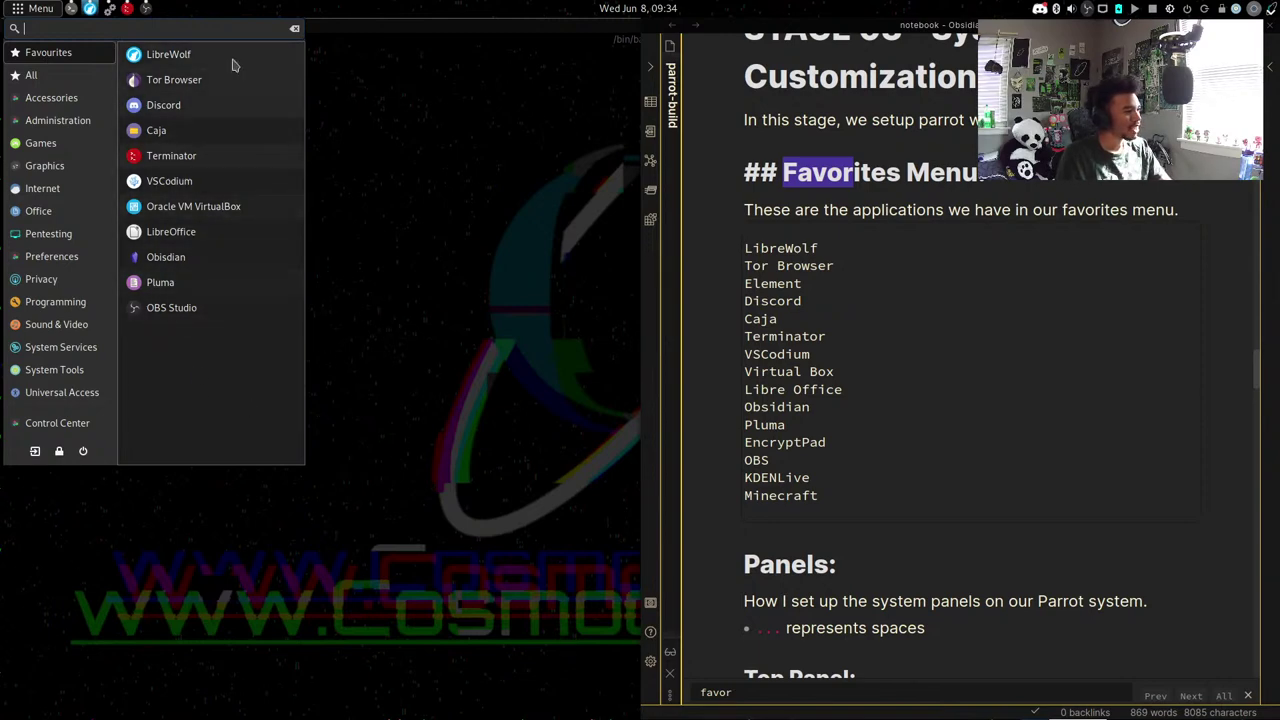
click(443, 264)
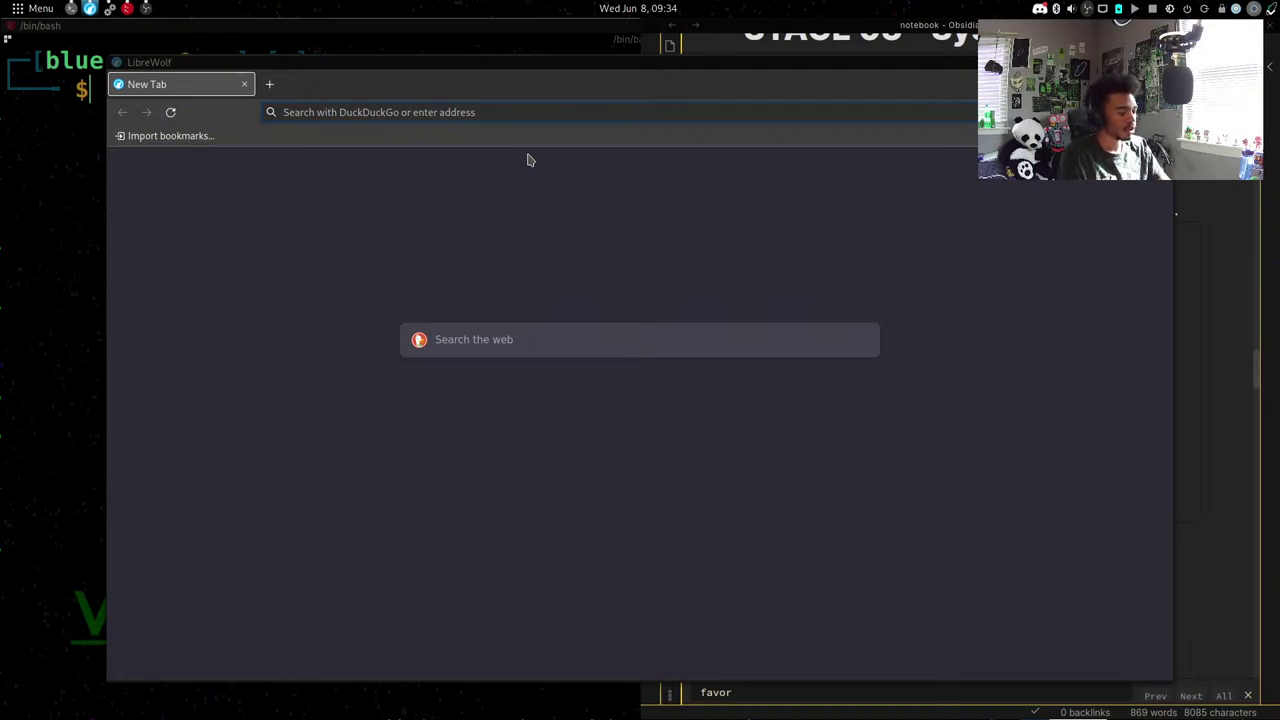
Search the web in LibreWolf for "kdenlive" and open the download page of the official kdenlive.org site.
click(537, 106)
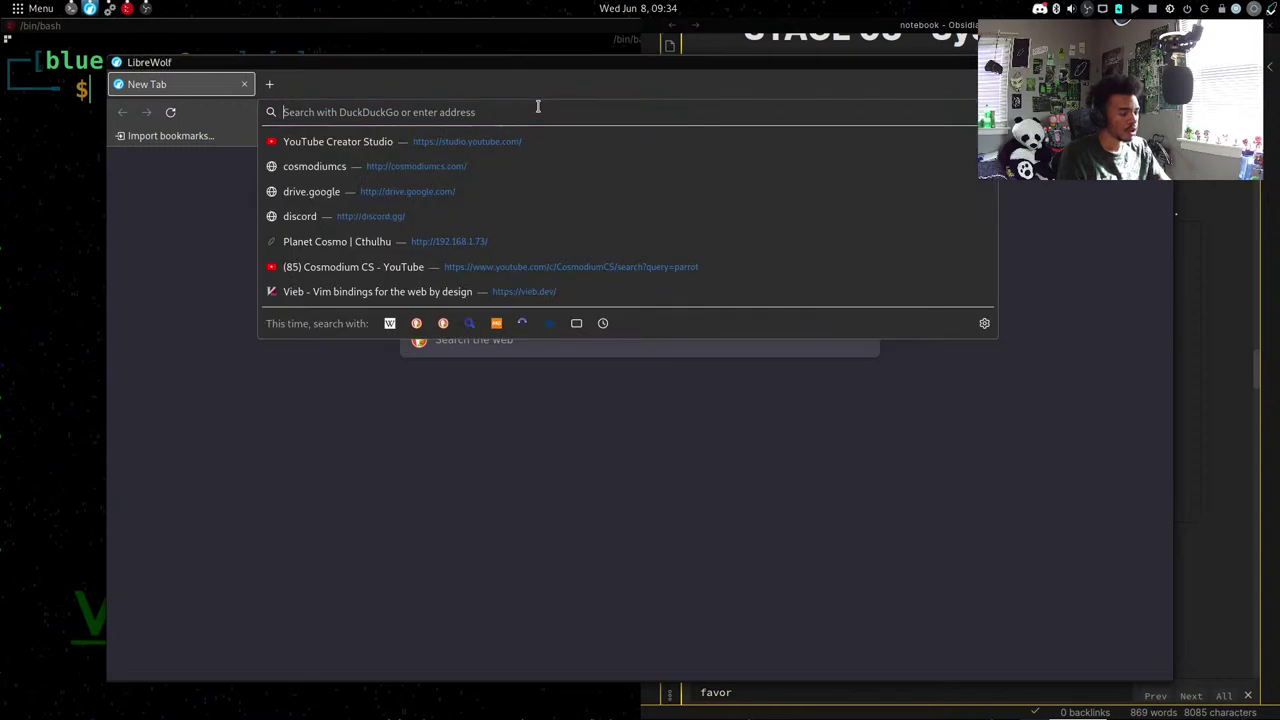
text(kaenlive)
key(Return)
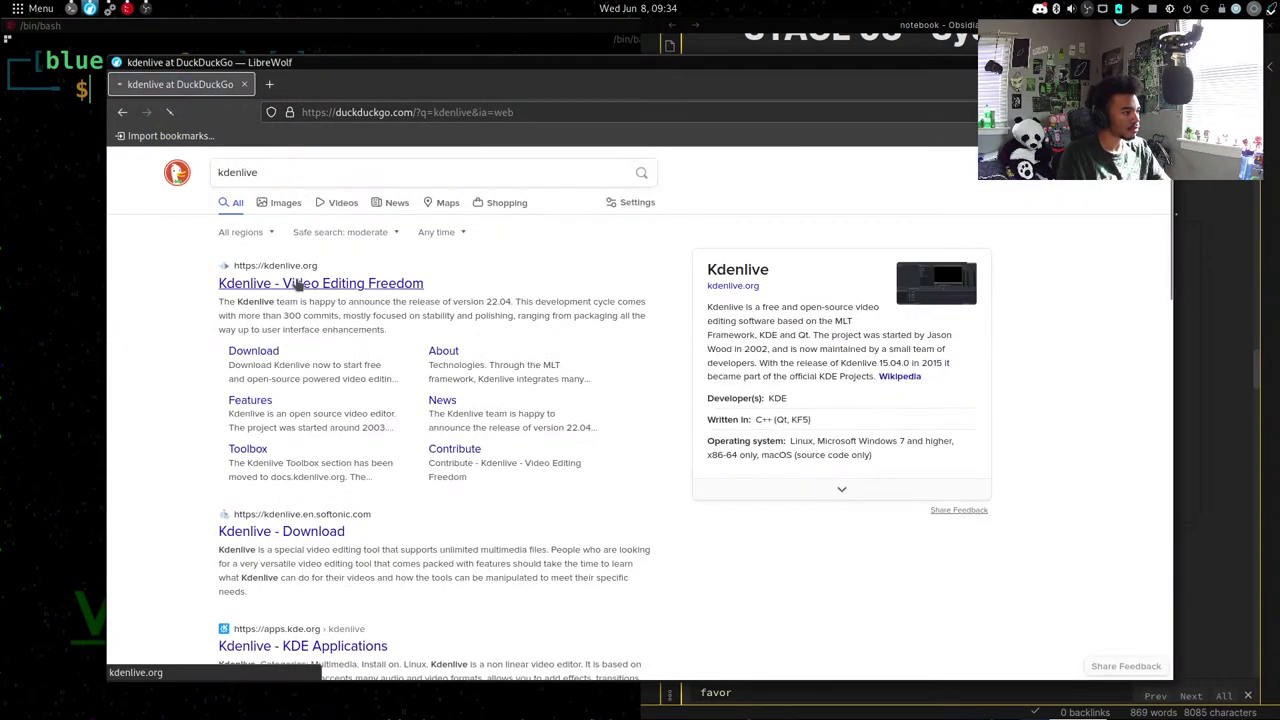
click(420, 284)
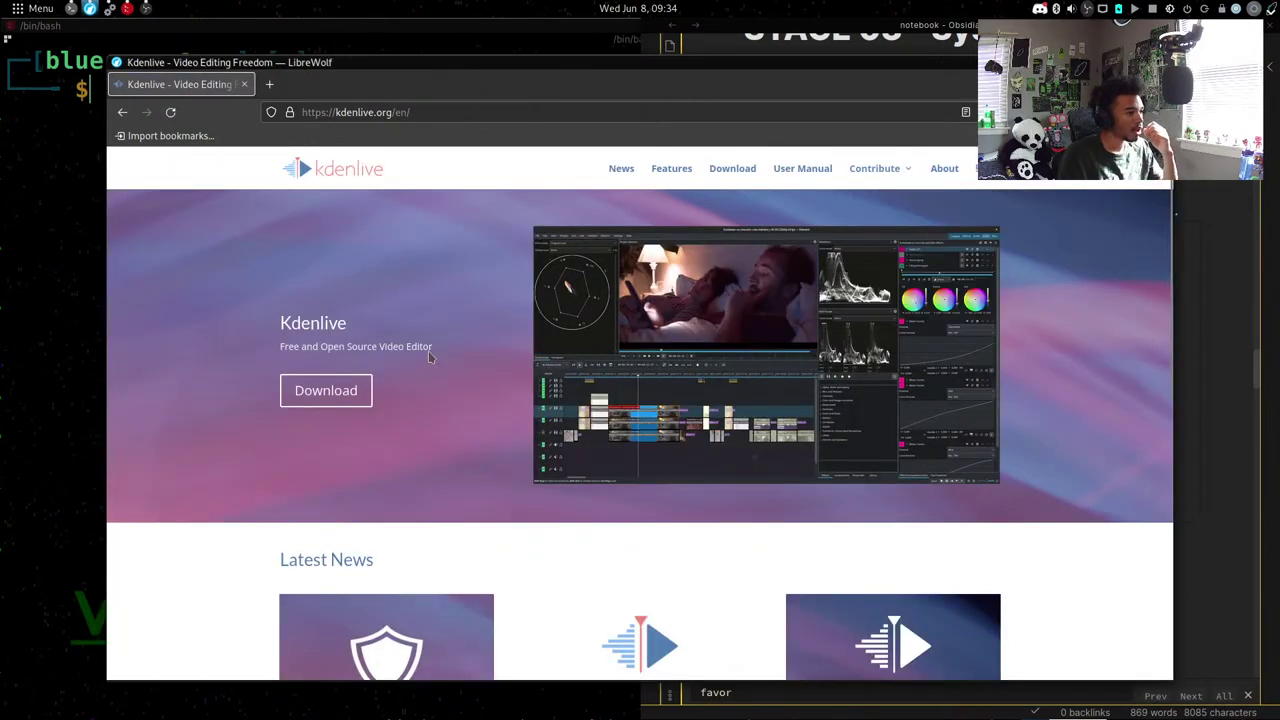
click(324, 395)
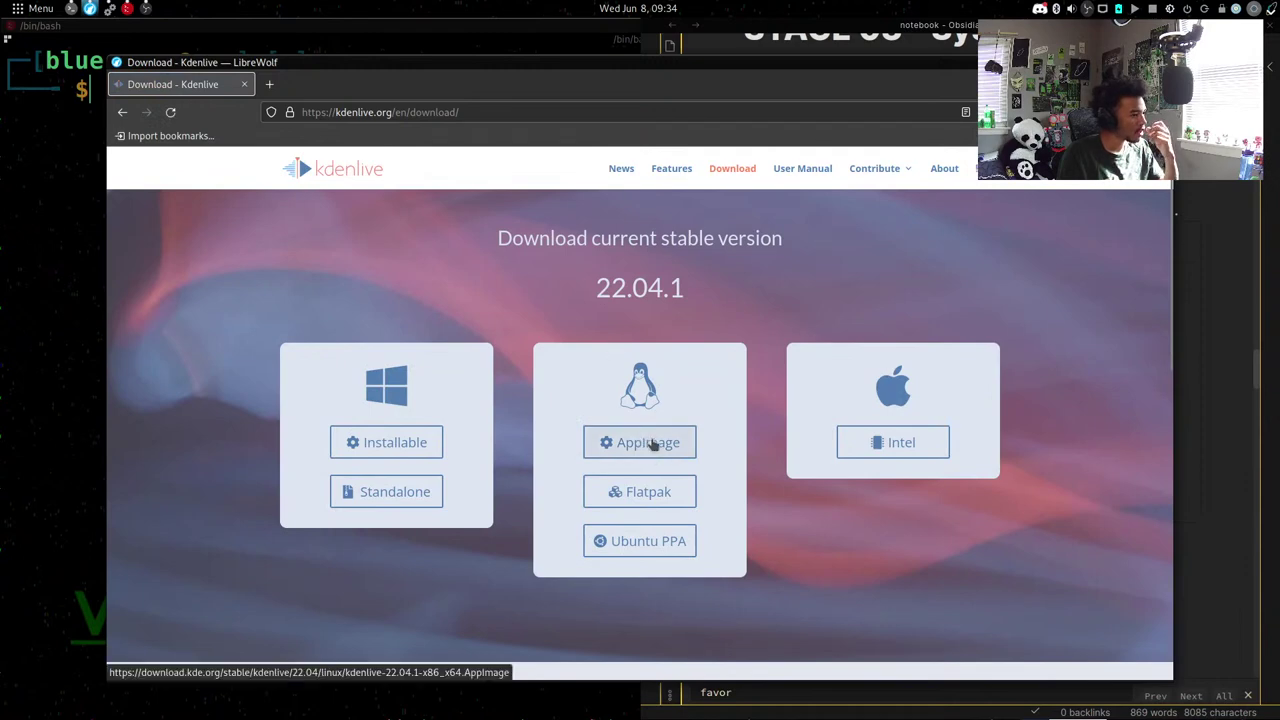
Download the Linux AppImage of Kdenlive 22.04.1 into a new .kdenlive folder in the home directory and close the browser tab.
click(650, 444)
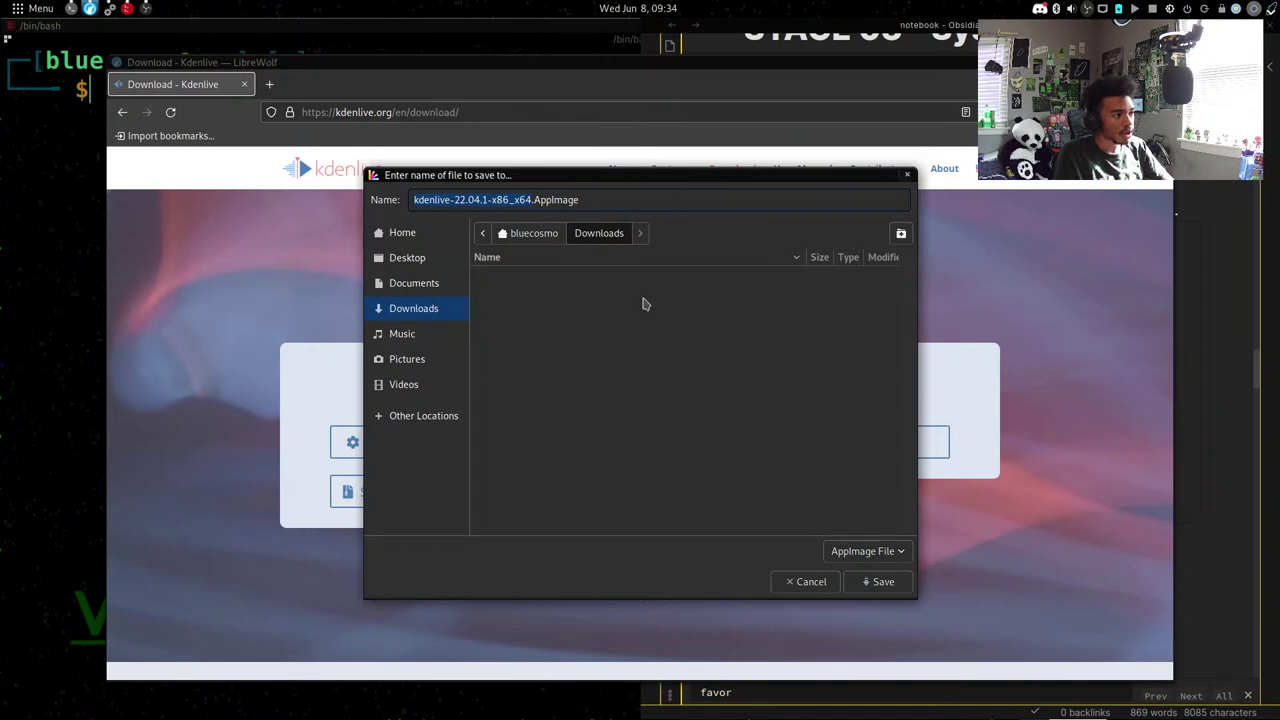
click(532, 236)
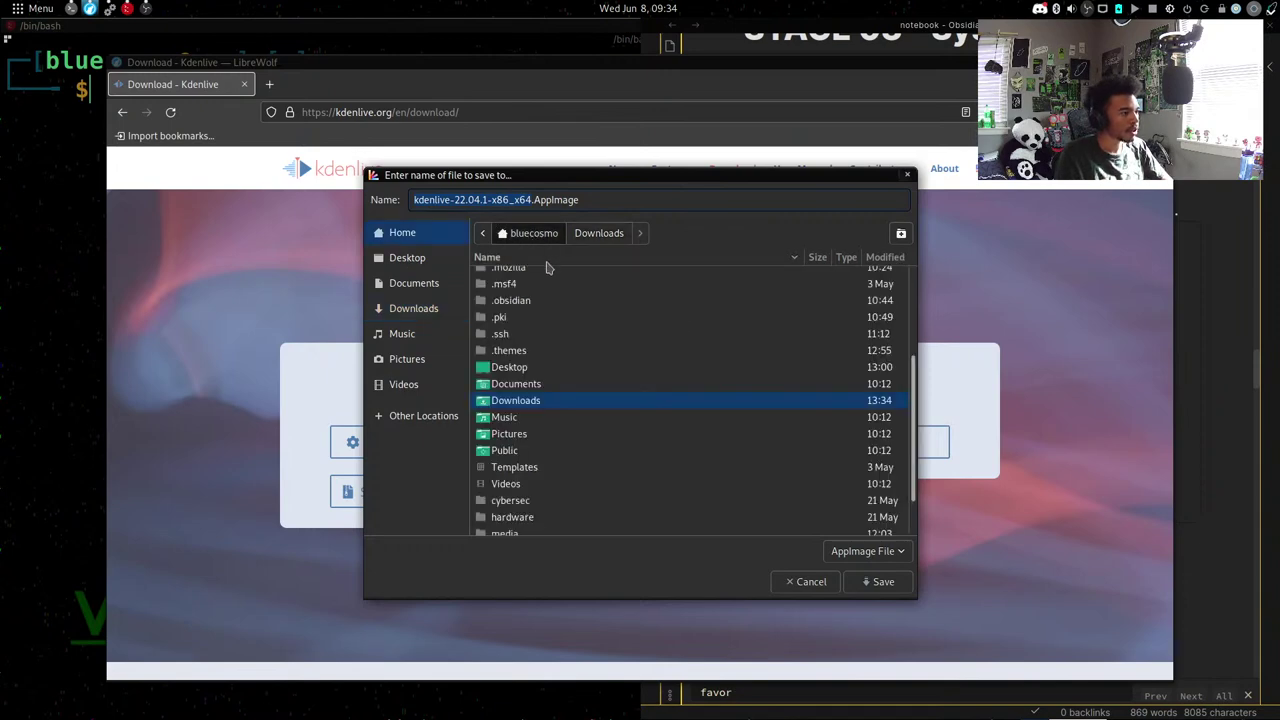
click(900, 233)
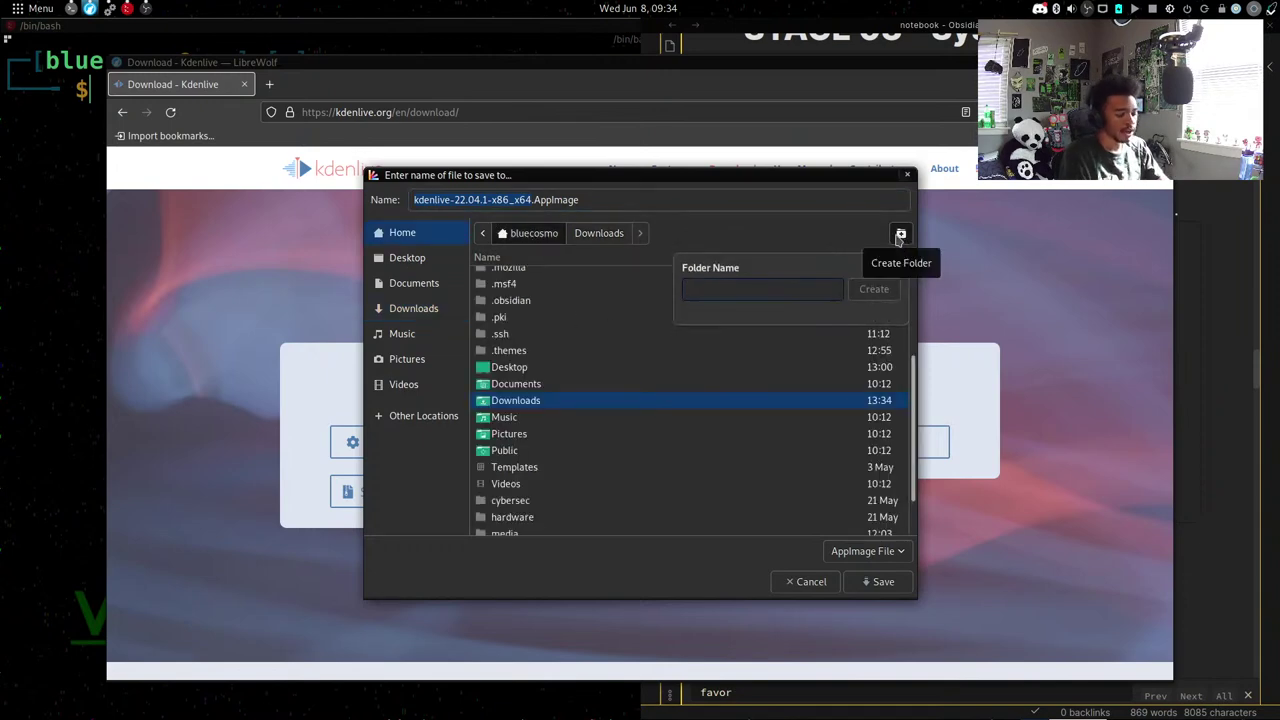
text(.kedenlive)
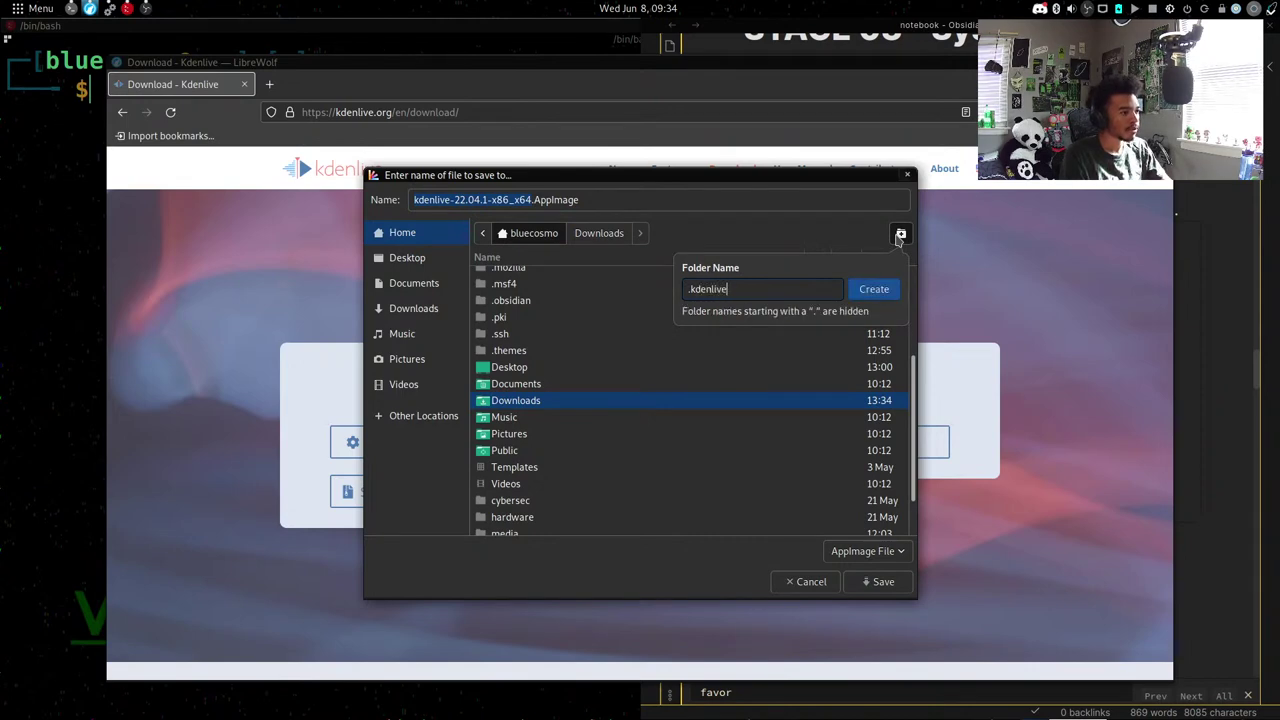
key(Return)
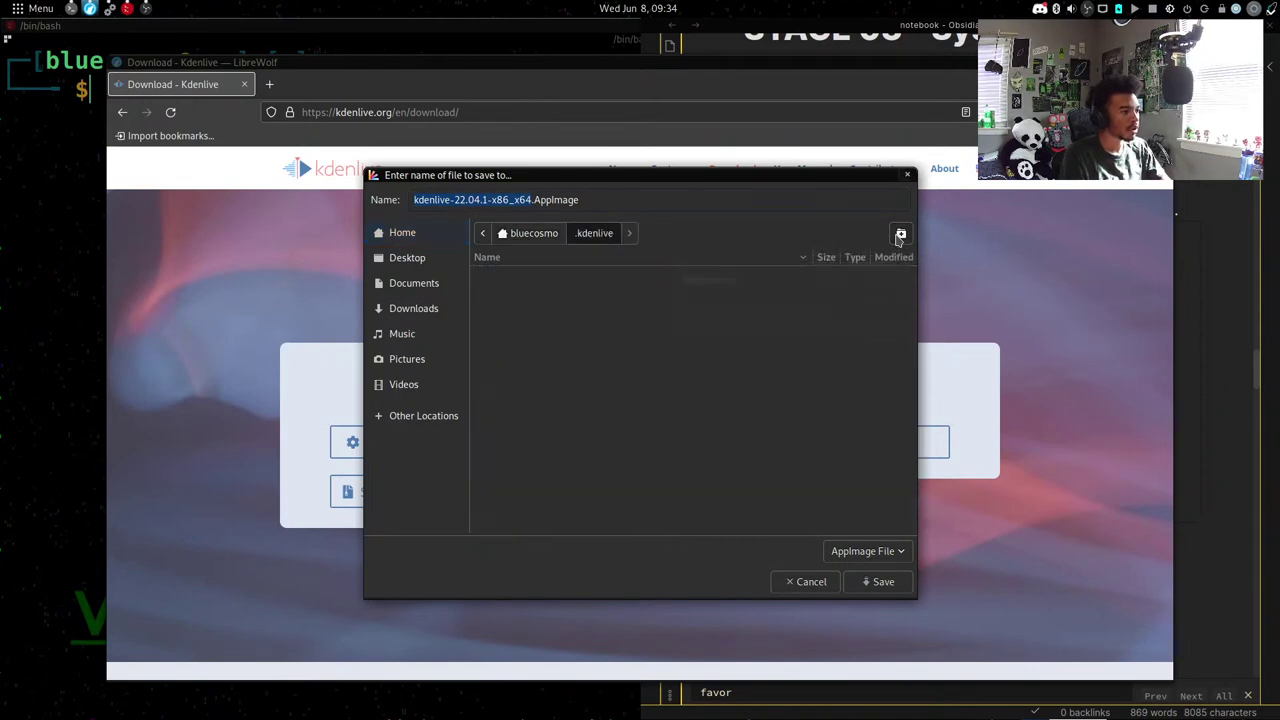
click(853, 583)
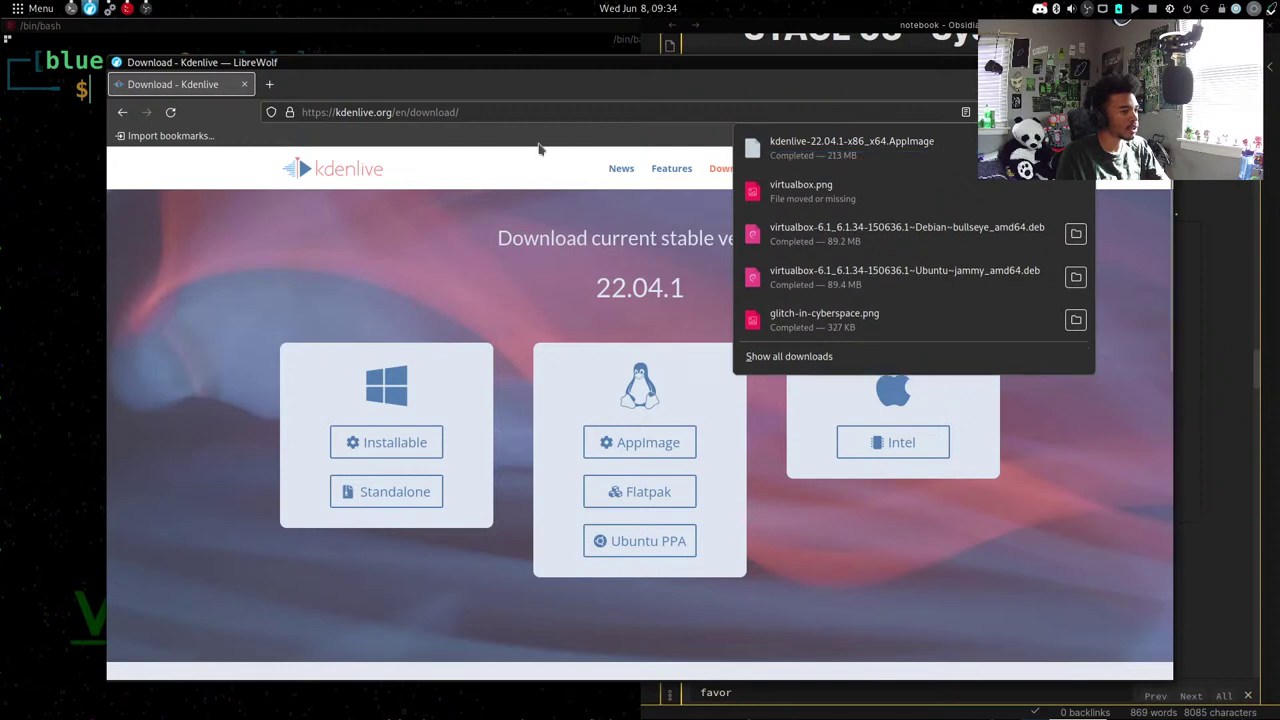
click(243, 87)
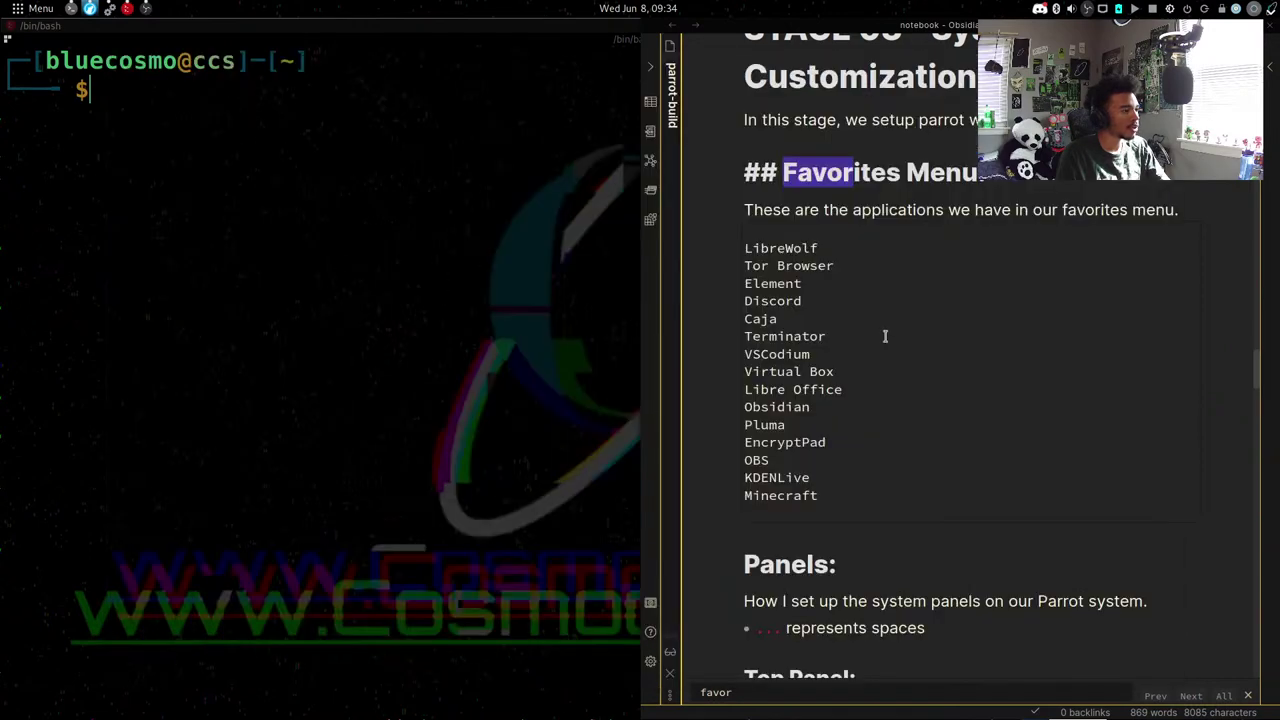
click(298, 205)
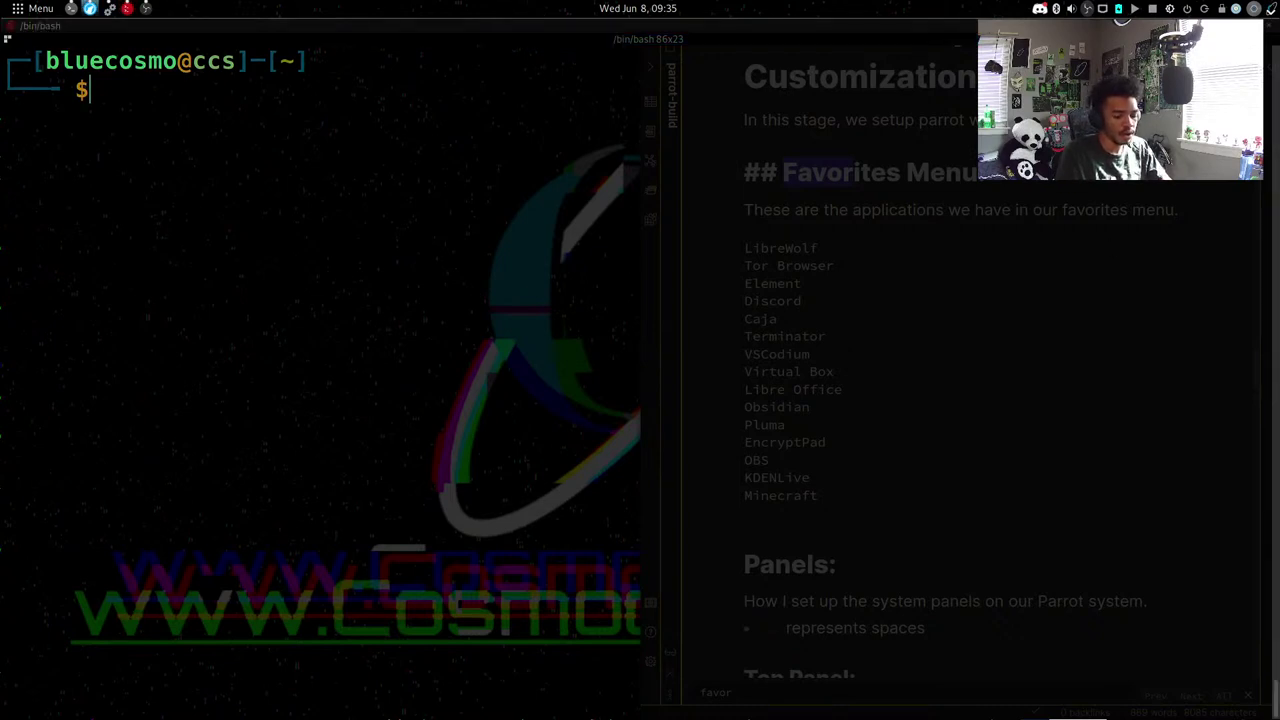
click(859, 374)
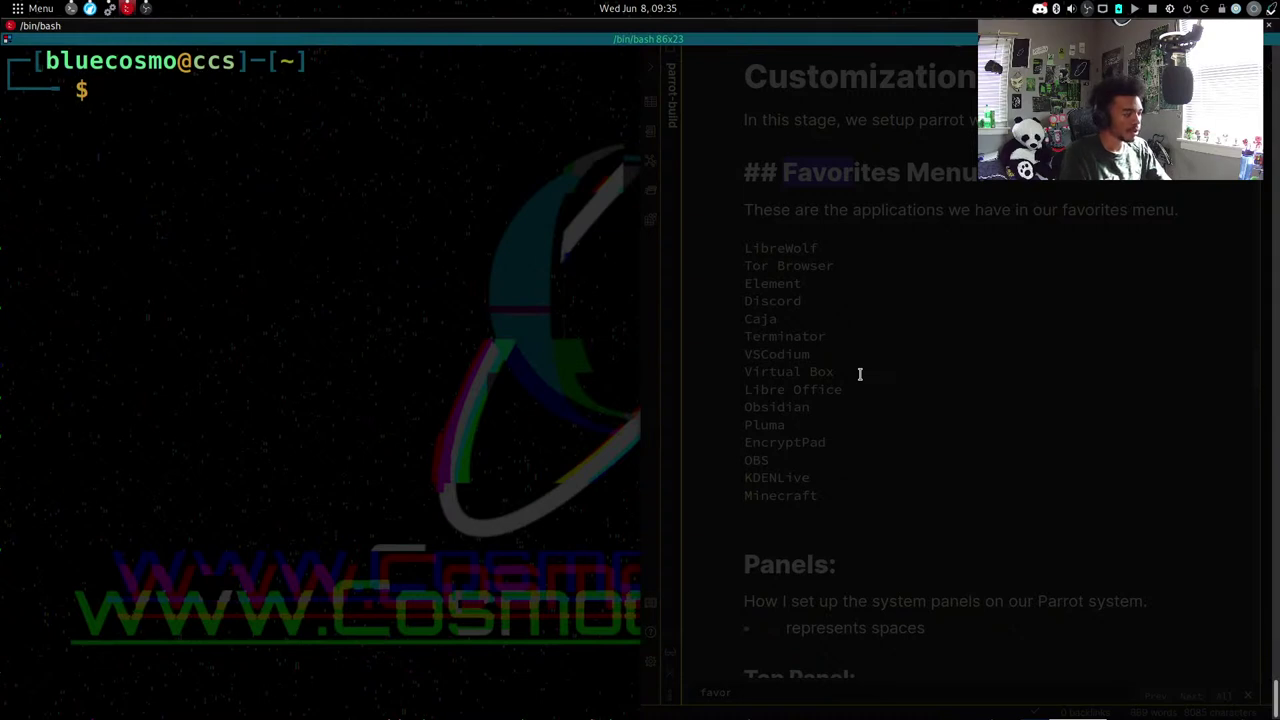
key(super)
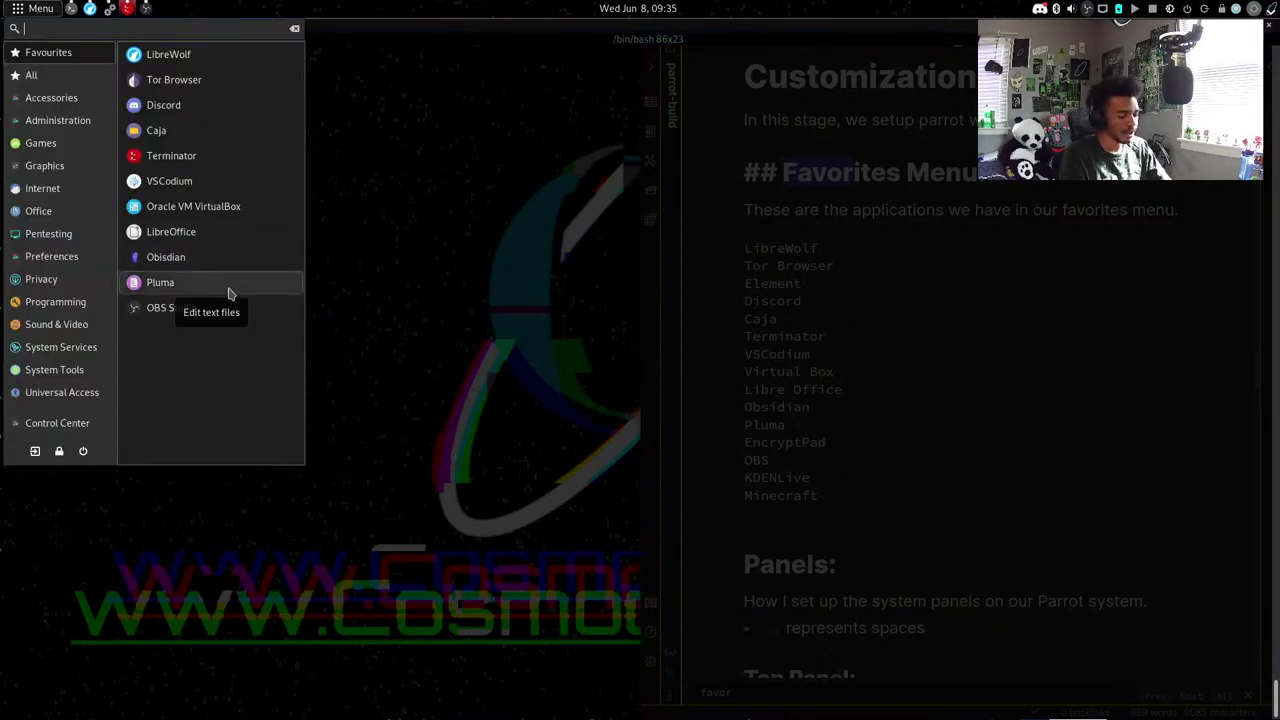
click(614, 129)
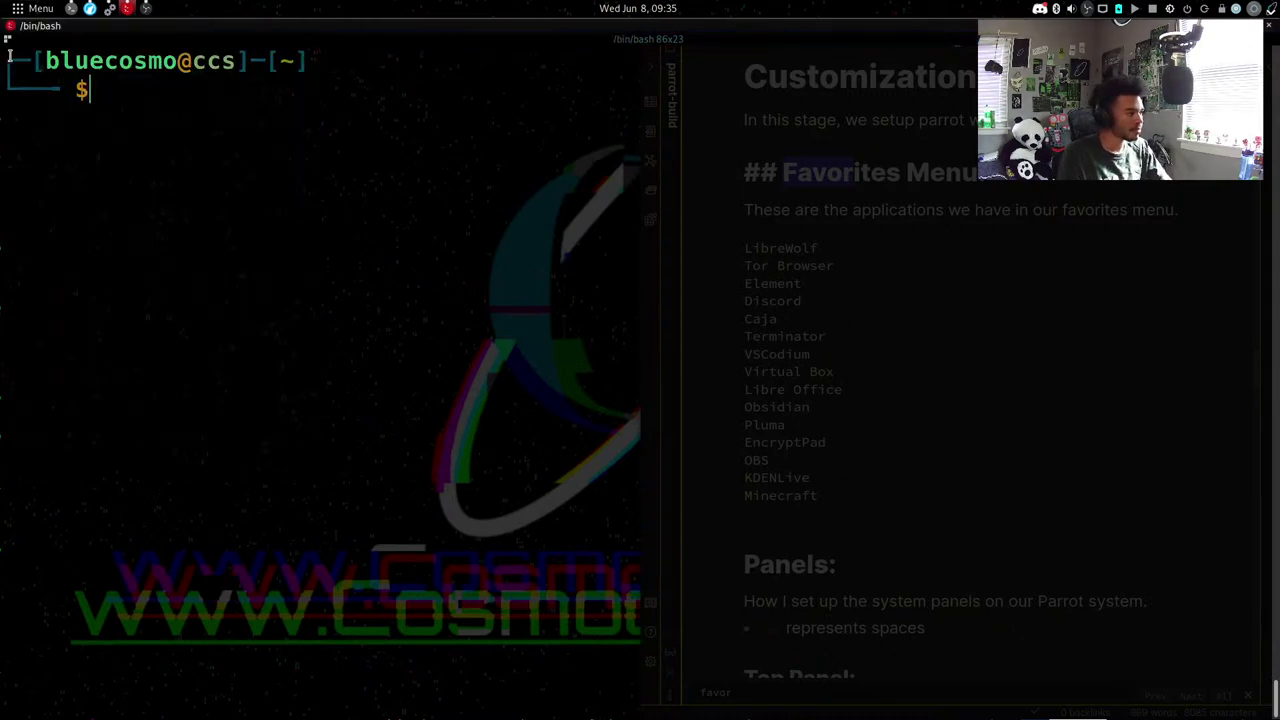
Open the Main Menu editor from the Control Center.
key(super)
click(45, 423)
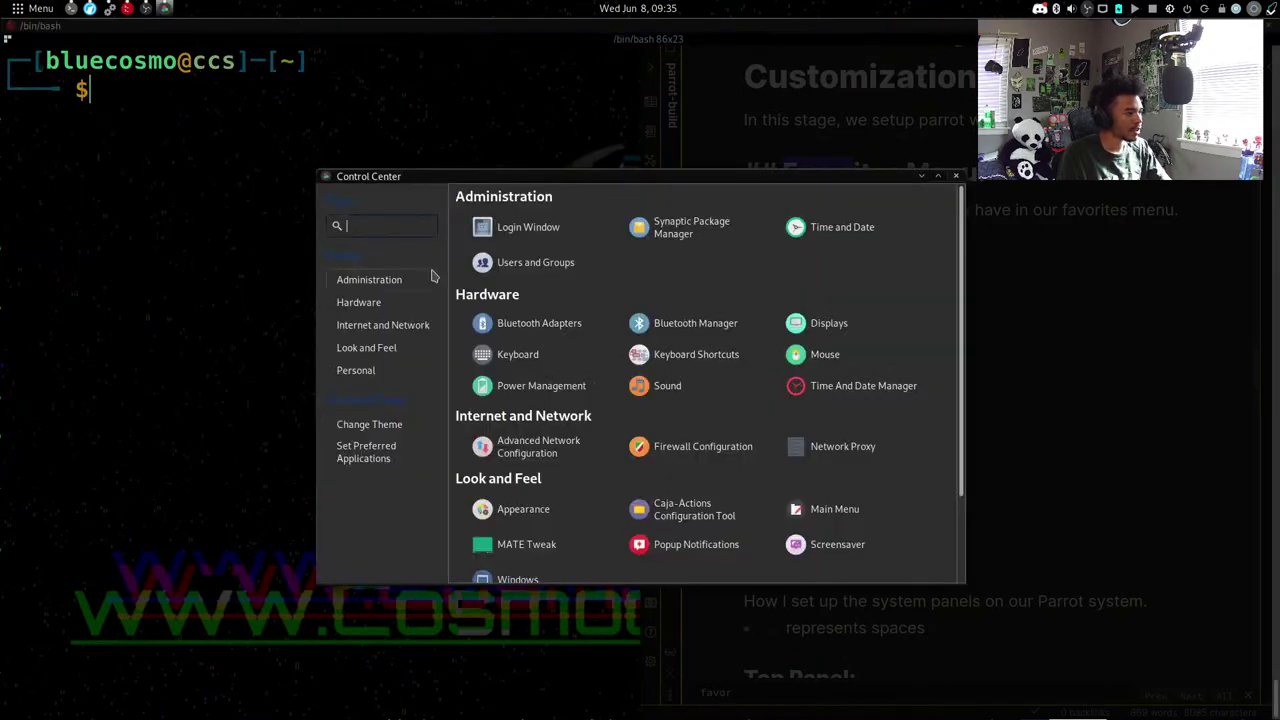
click(866, 511)
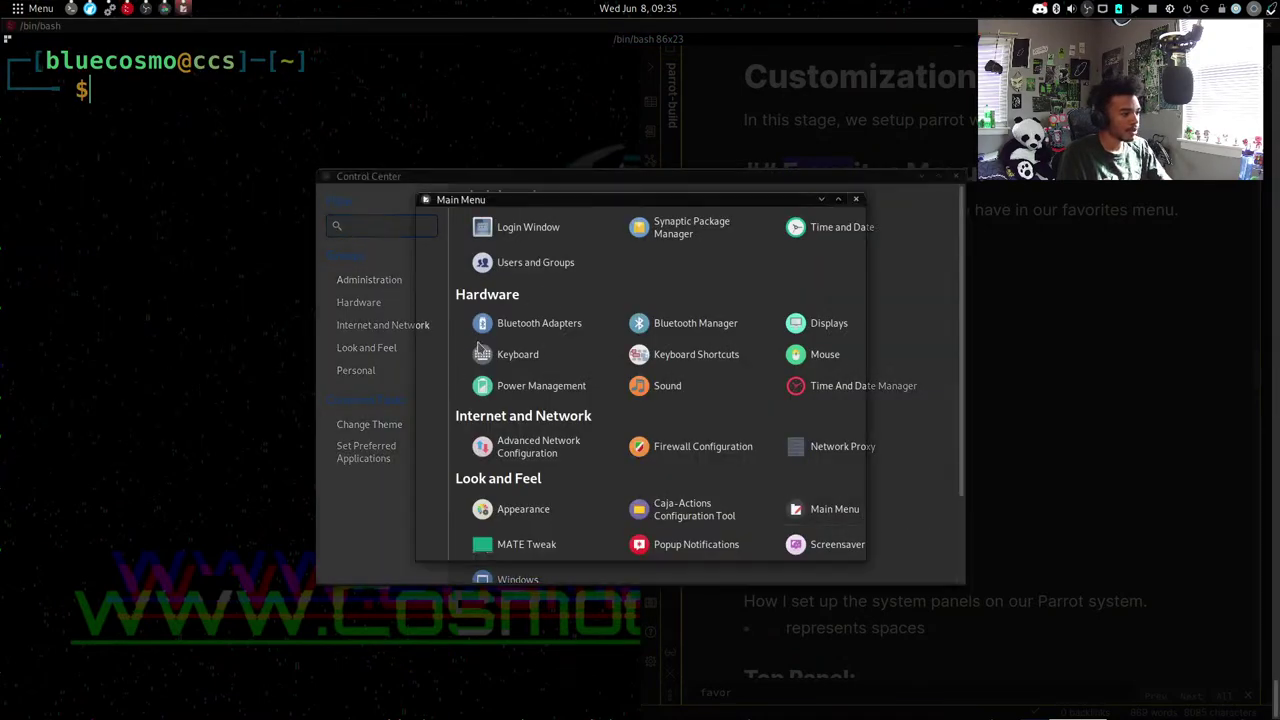
Compare the items listed under the Graphics and Sound & Video categories in the Main Menu editor.
click(487, 331)
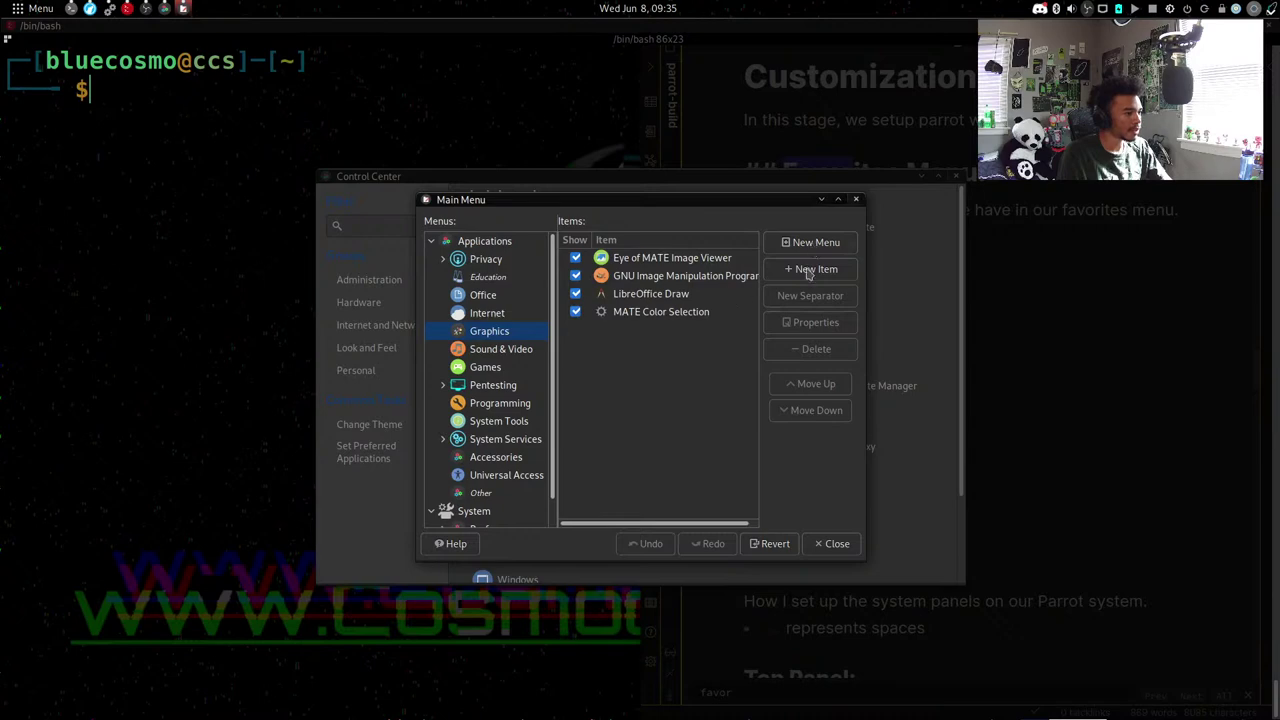
click(503, 349)
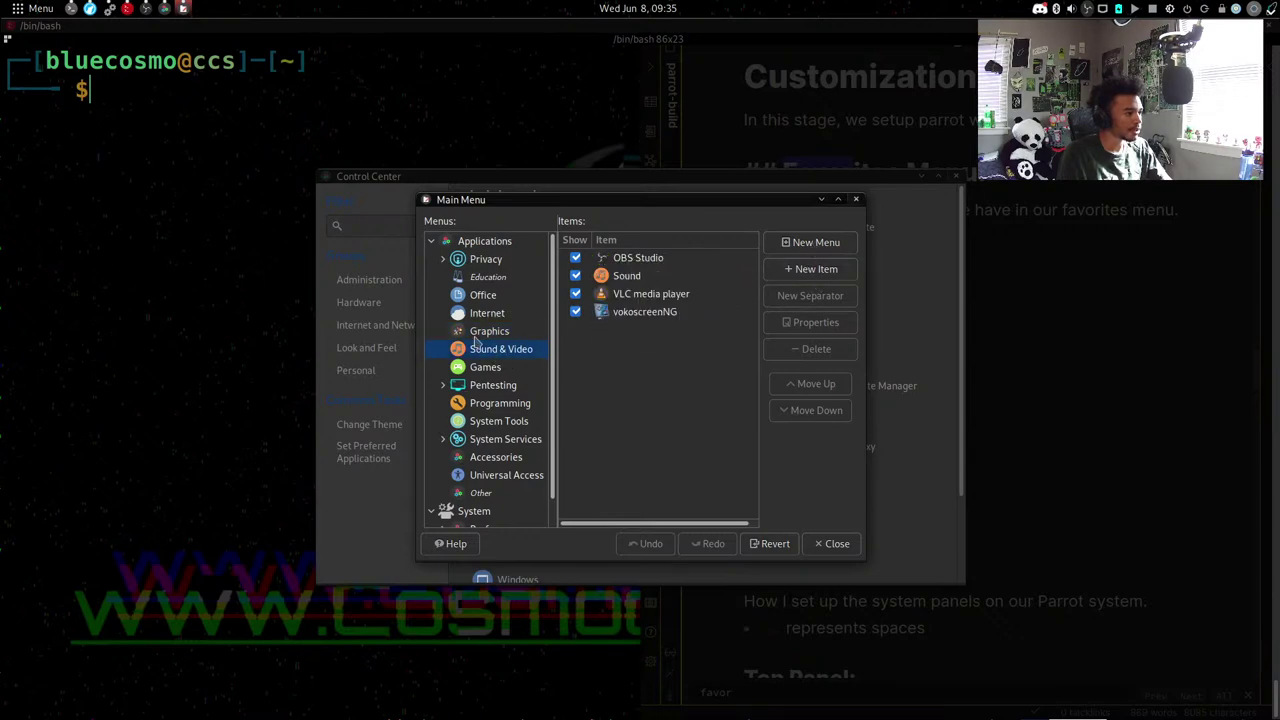
click(518, 331)
click(511, 349)
click(506, 337)
click(502, 356)
click(496, 338)
click(497, 356)
click(494, 336)
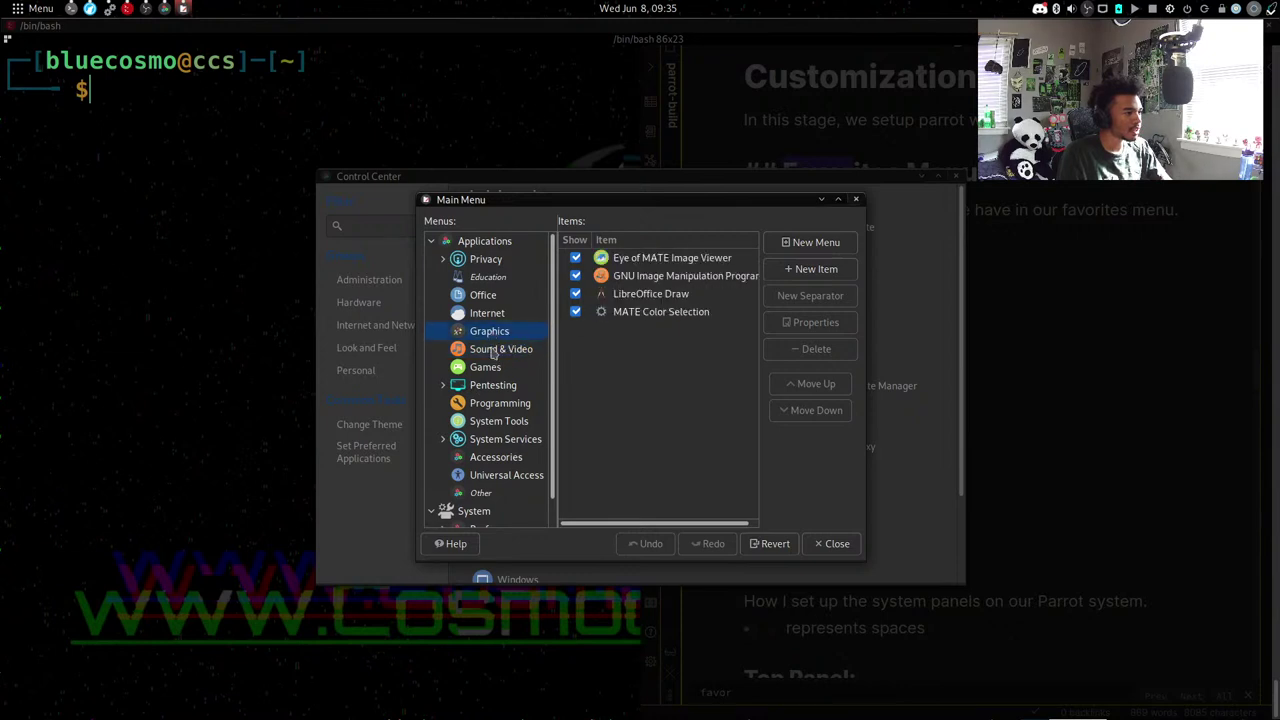
click(490, 355)
click(490, 338)
click(490, 356)
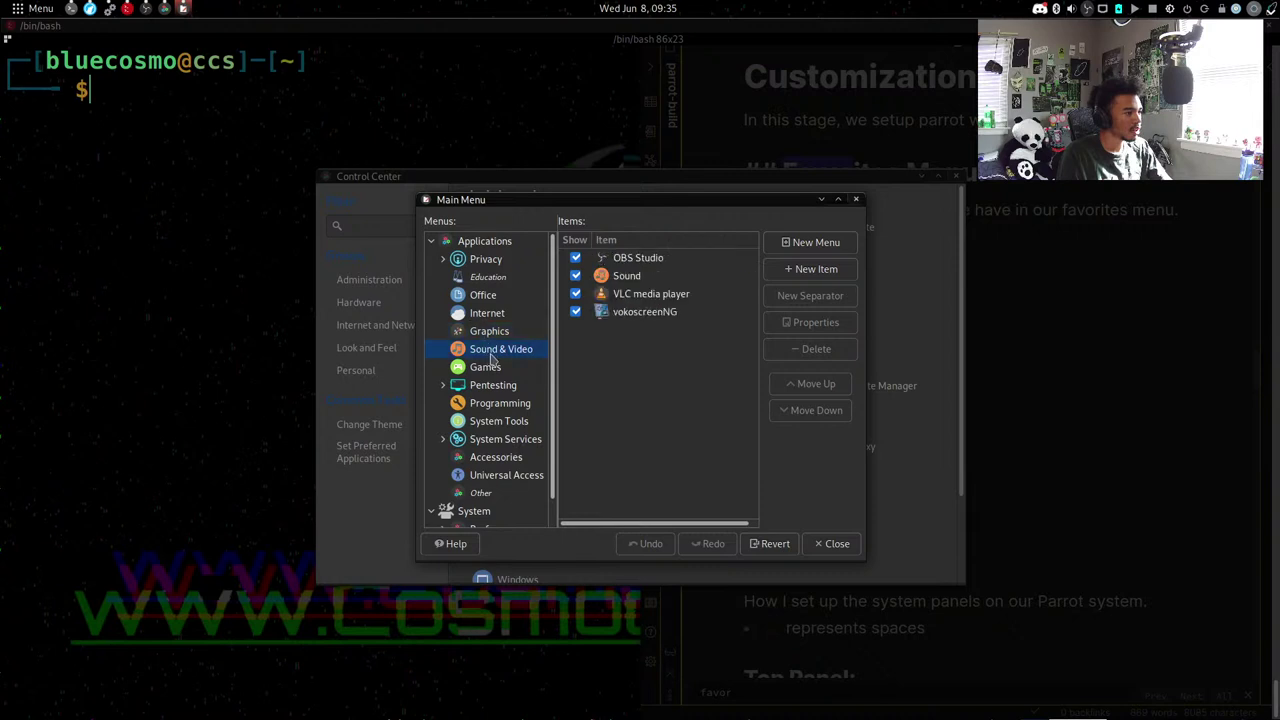
click(512, 336)
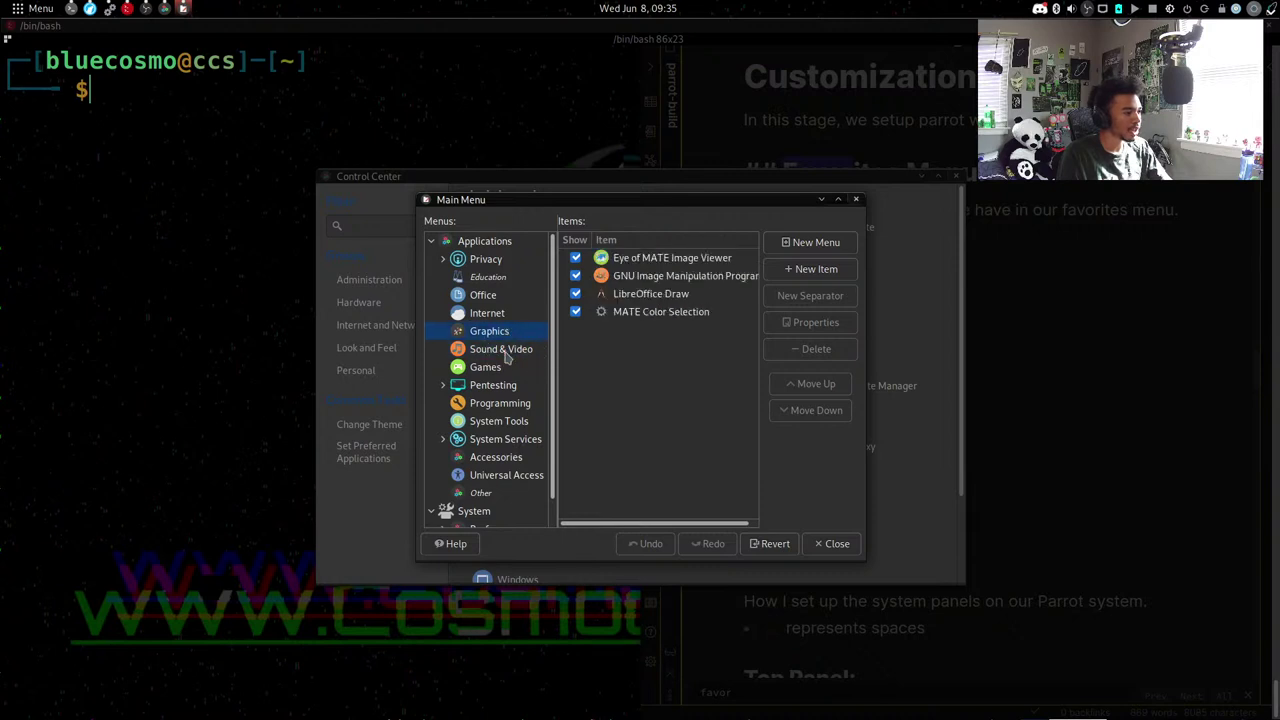
Start a new application launcher named Kdenlive under the Sound & Video category.
click(506, 357)
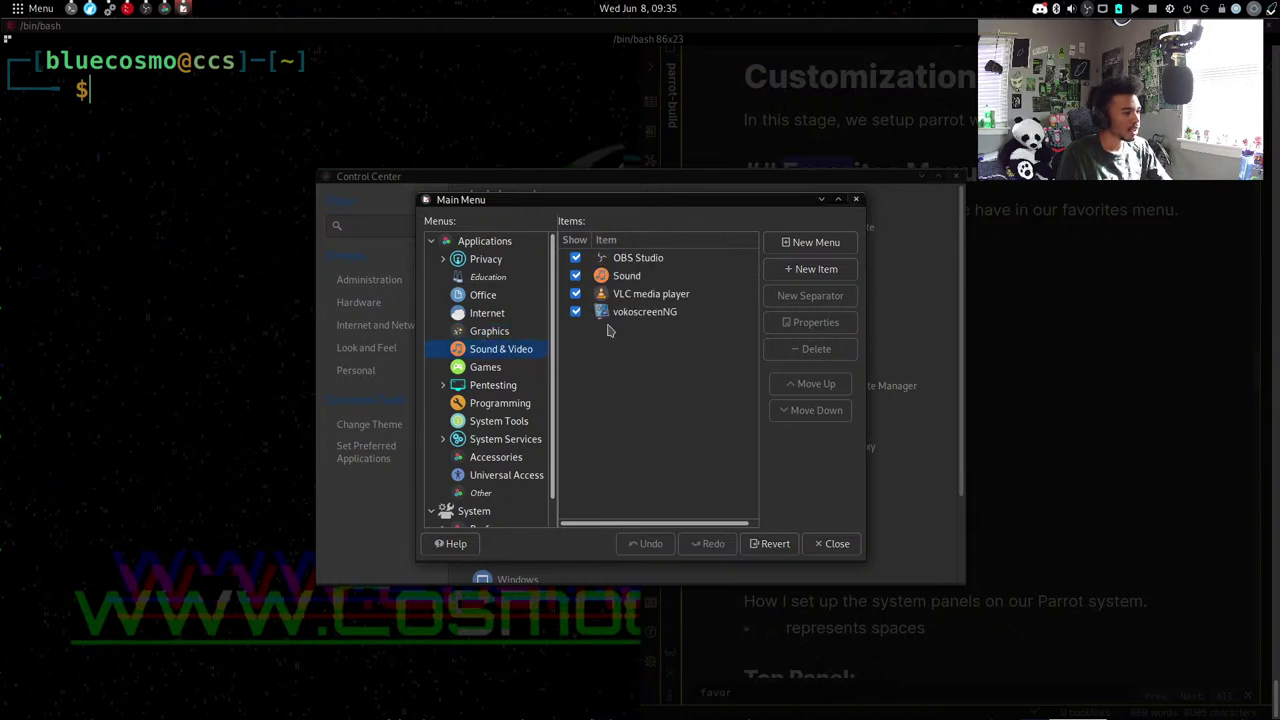
click(816, 268)
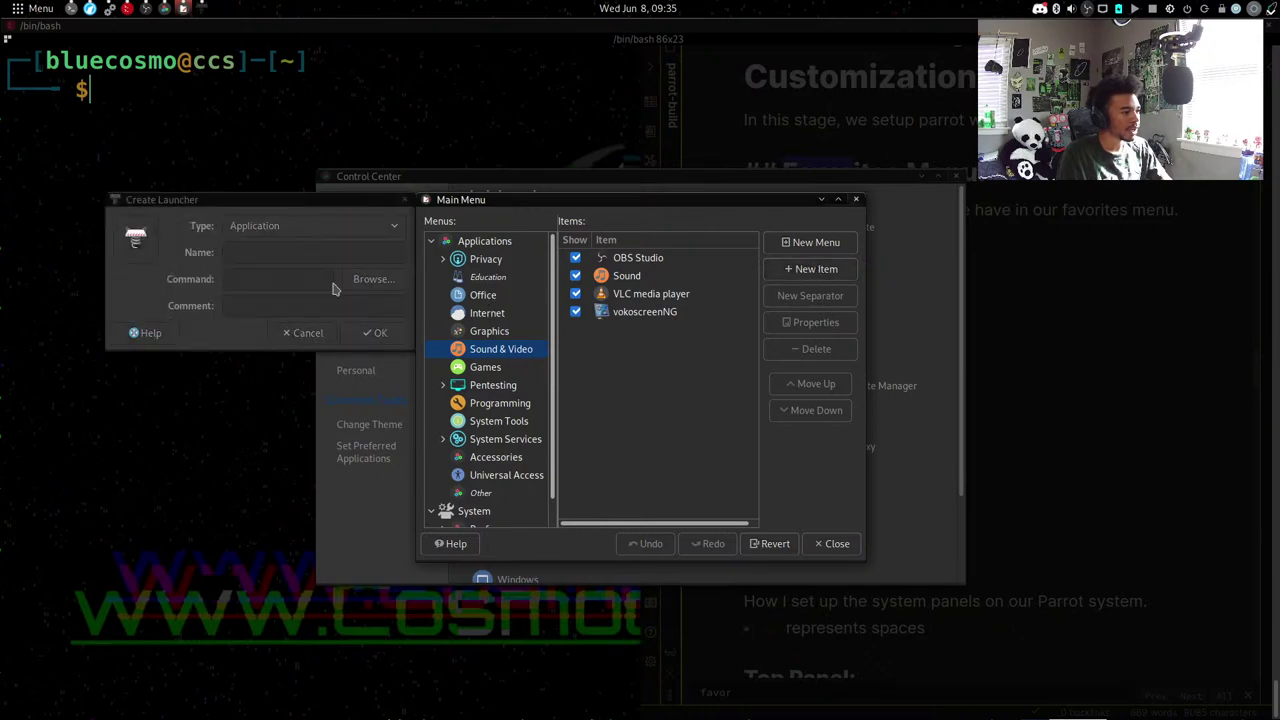
text(Kdenlive)
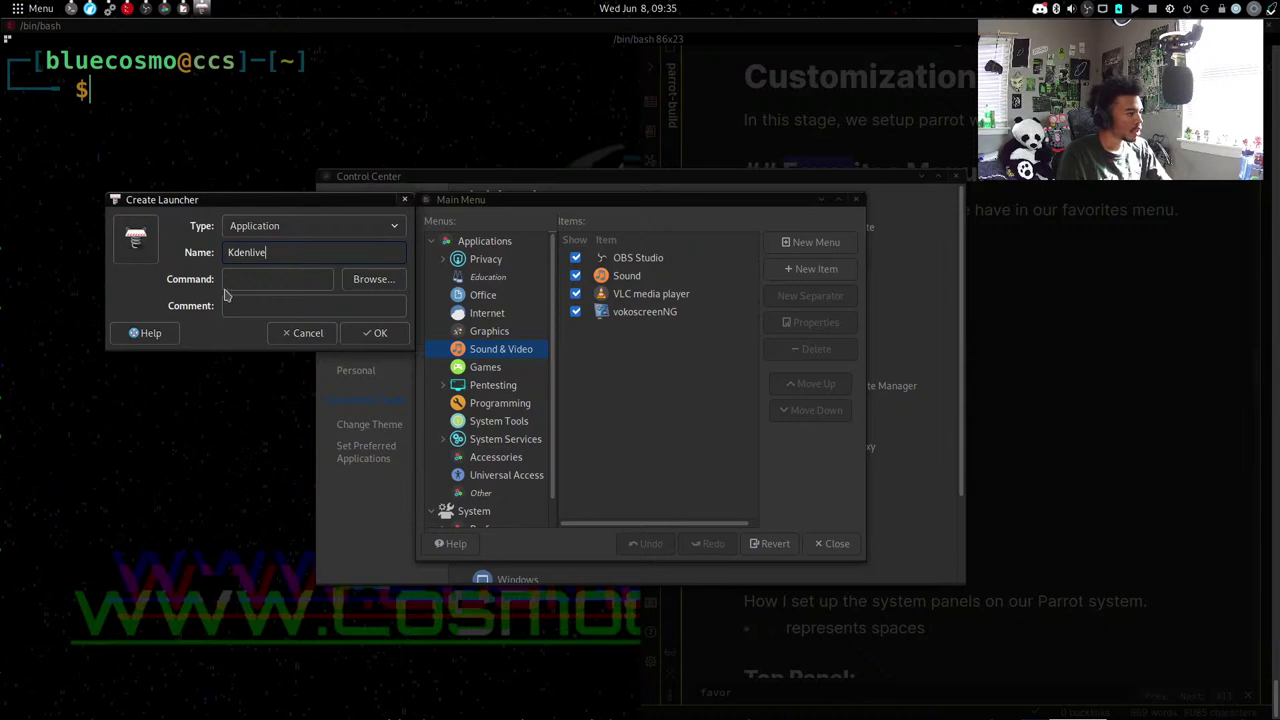
click(310, 282)
List the contents of the .kdenlive folder in the terminal.
key(alt+Tab)
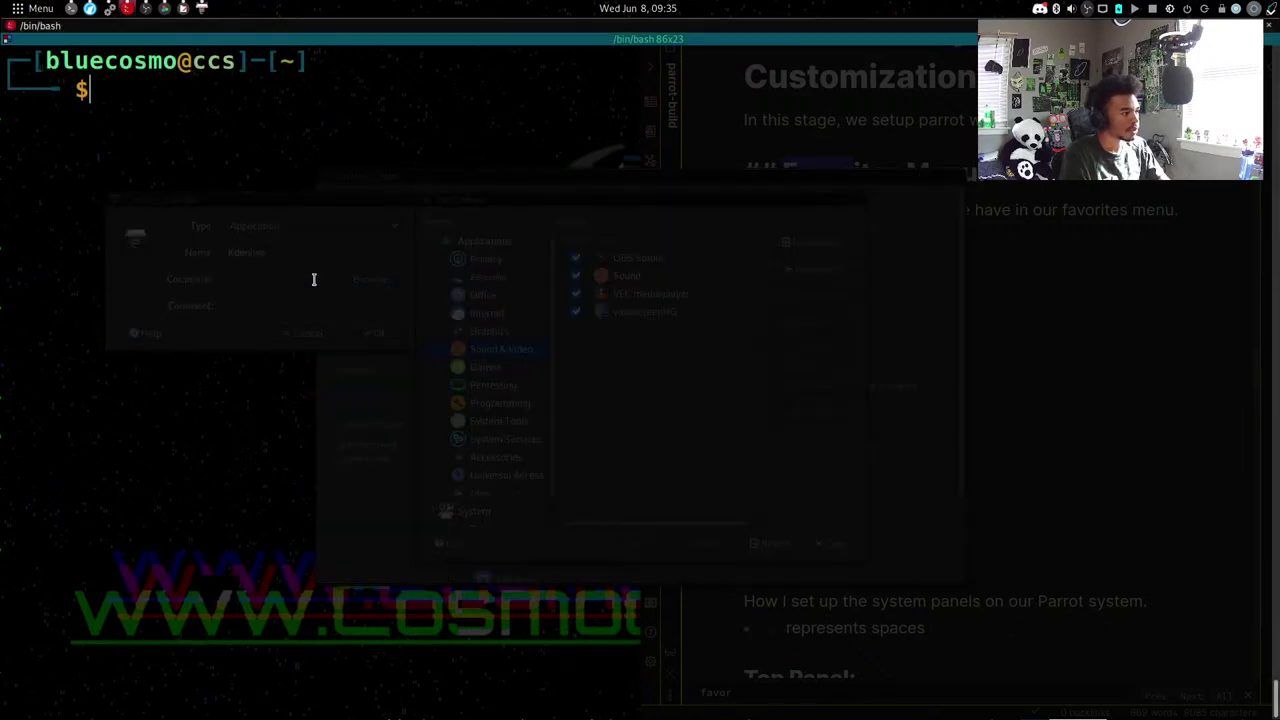
text(.kd)
key(Tab)
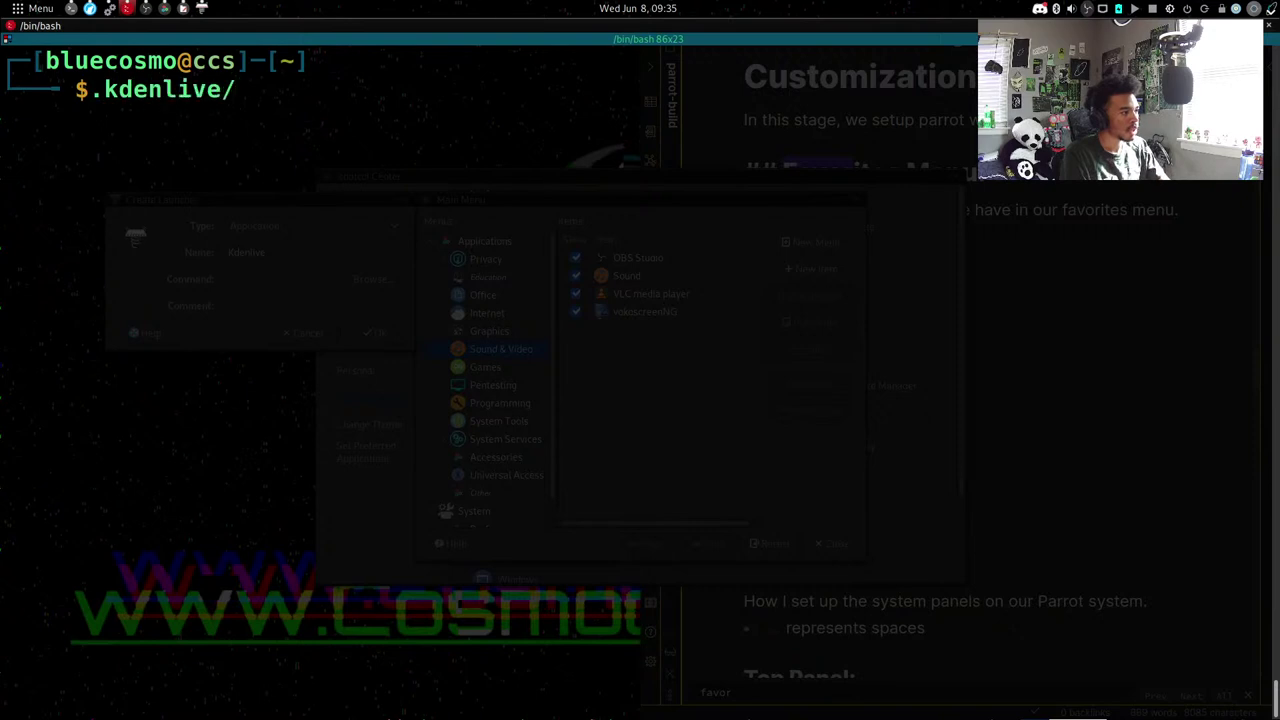
text(ls)
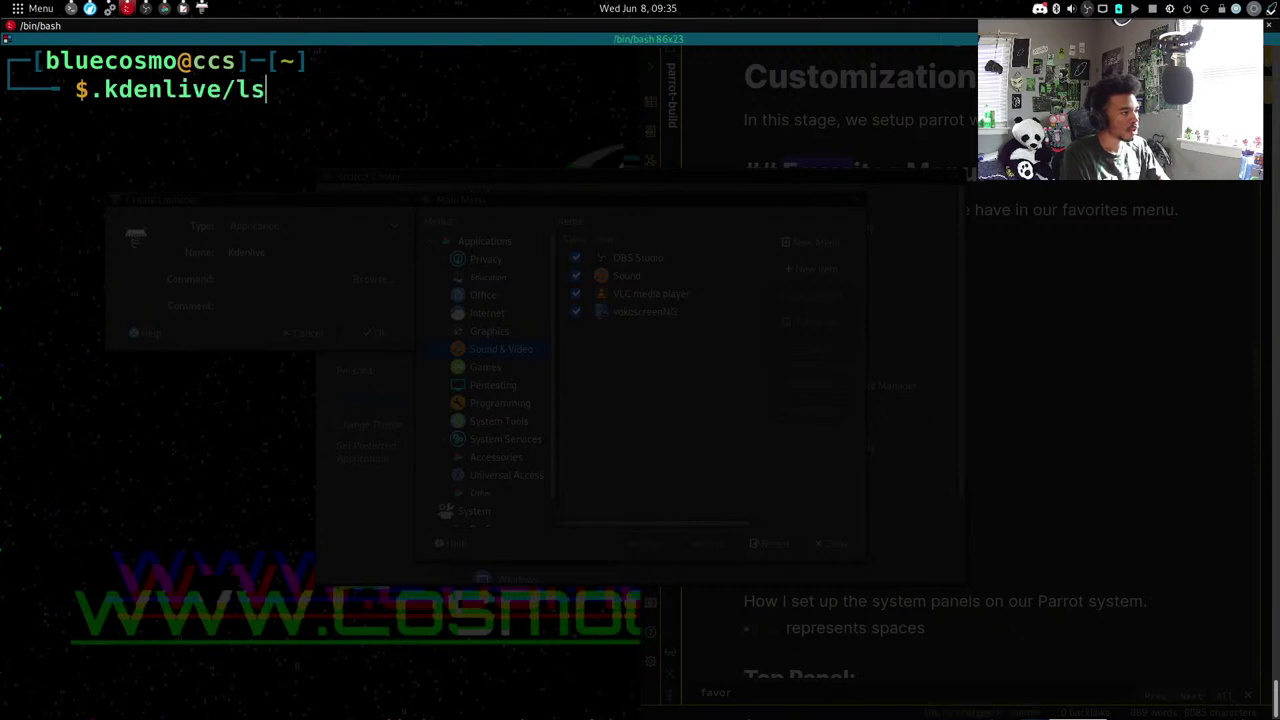
key(BackSpace)
key(BackSpace)
key(Return)
text(ll)
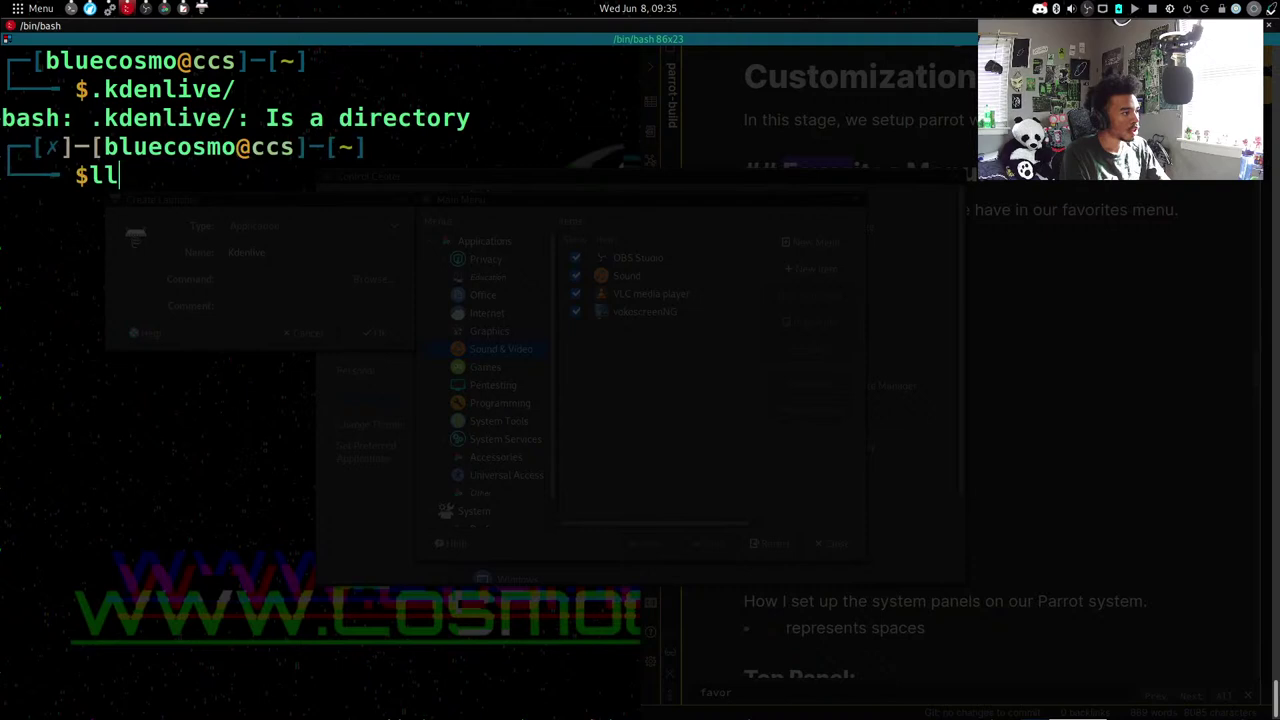
key(BackSpace)
text(s .kdenlive/)
key(Return)
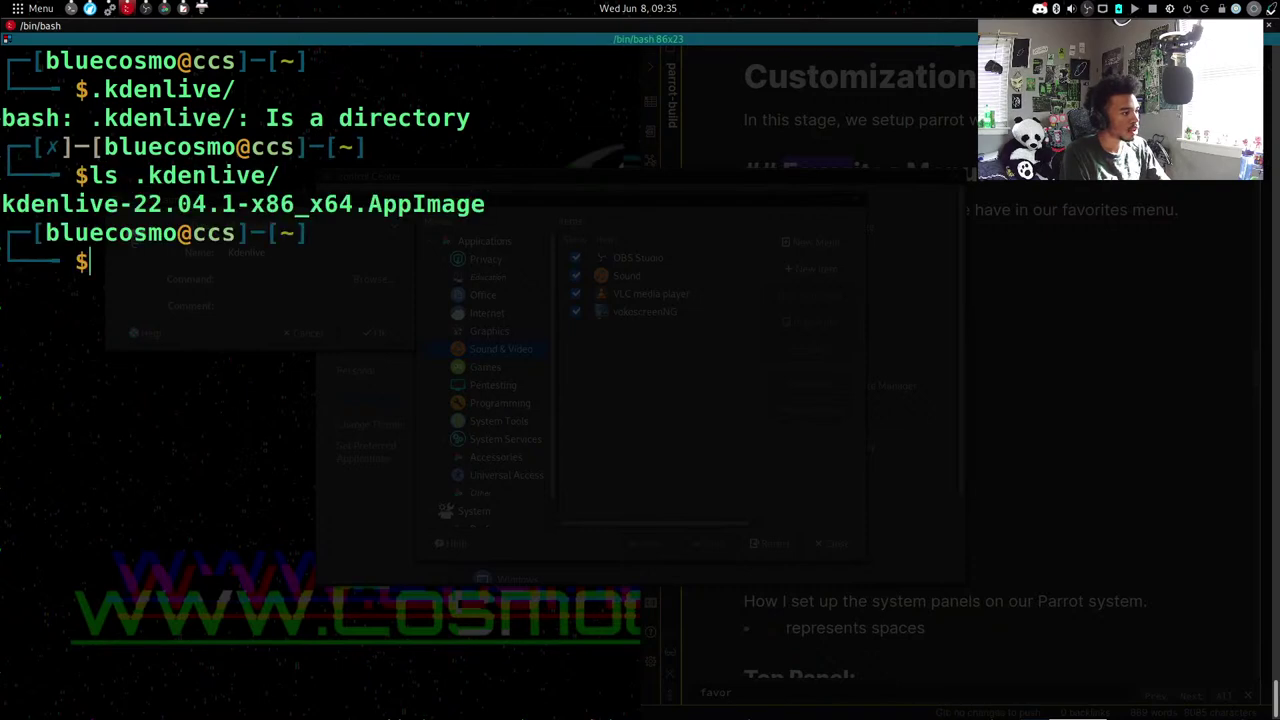
Change the terminal's working directory to ~/.kdenlive and list its files on a cleared screen.
text(cd .kde)
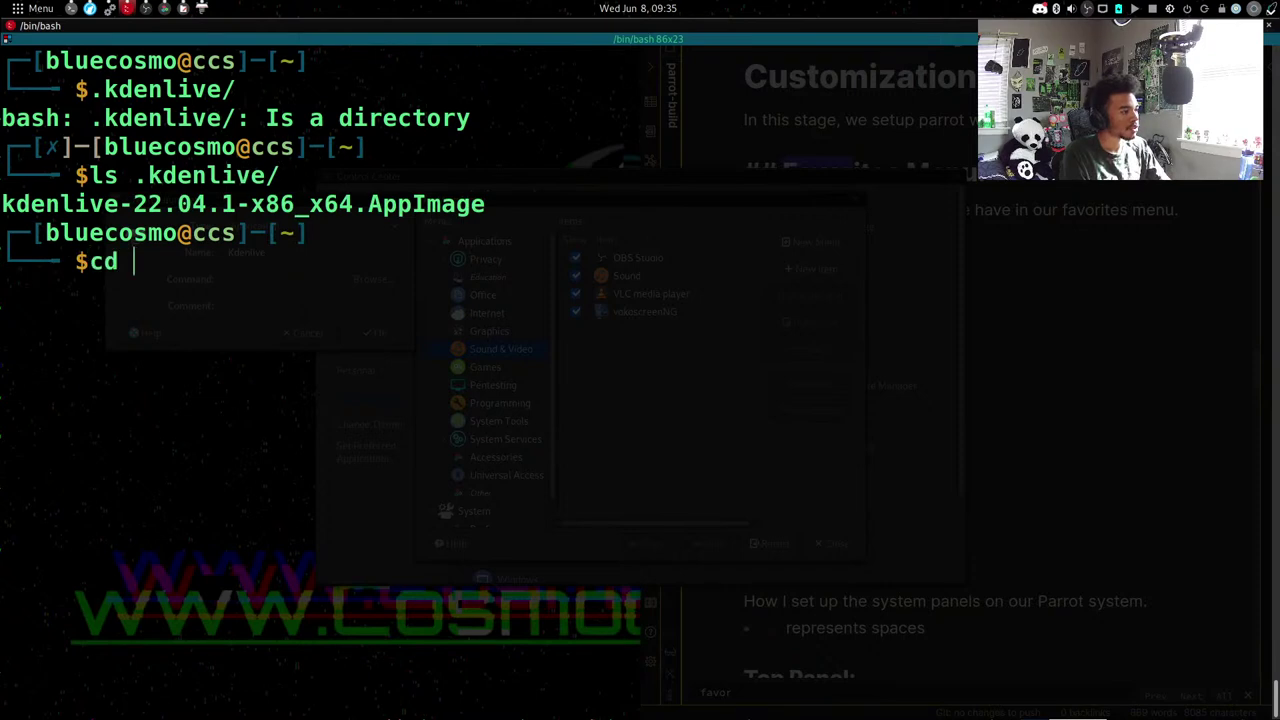
key(Return)
text(cd .kde)
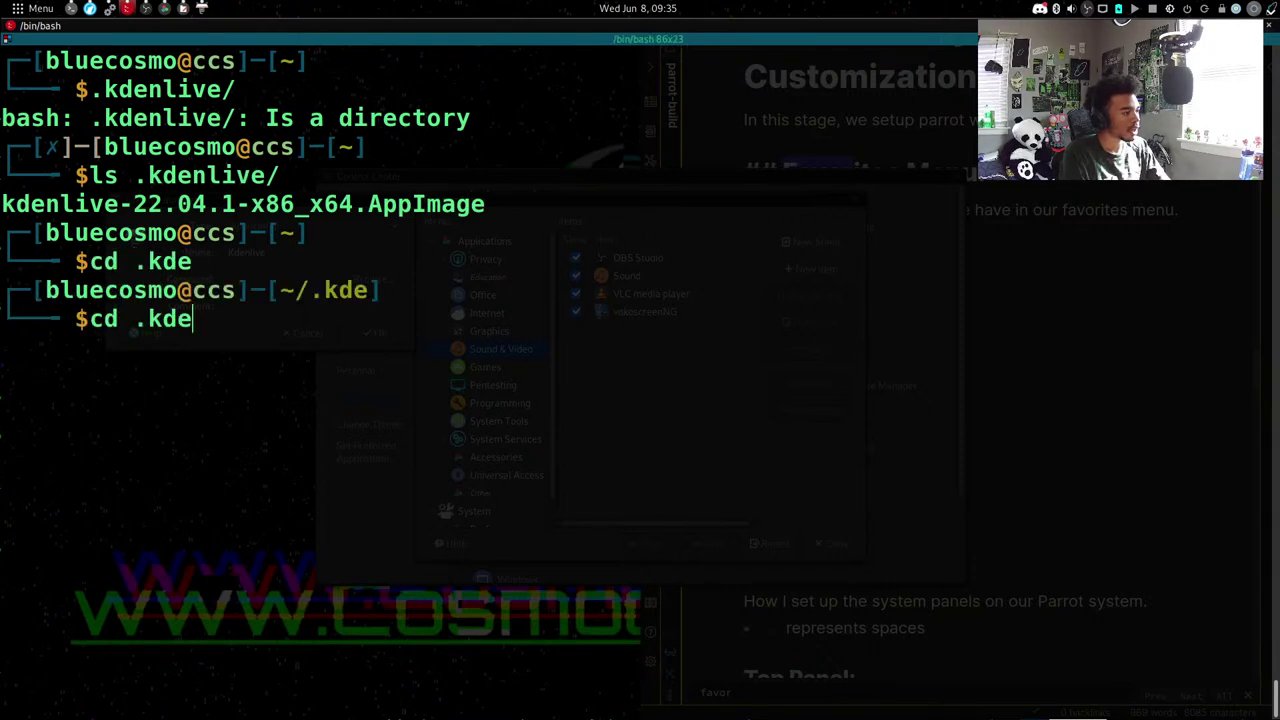
text(nlive)
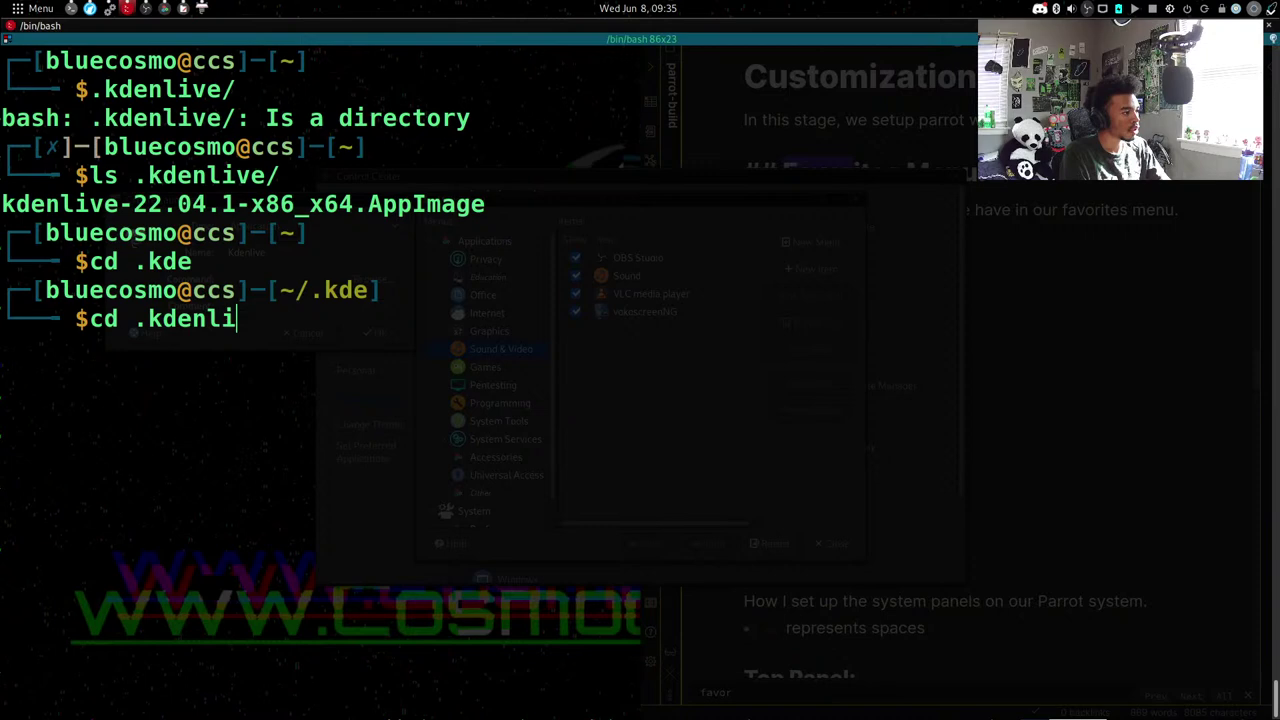
key(Return)
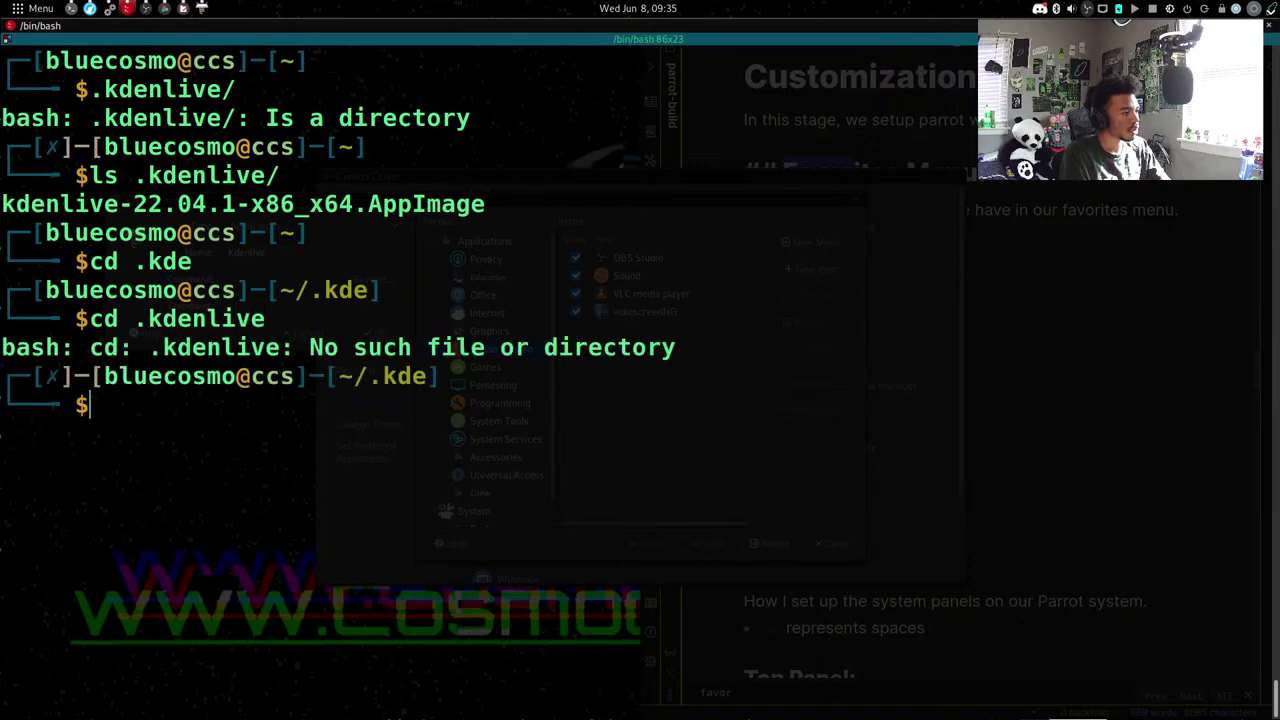
text(cd ../)
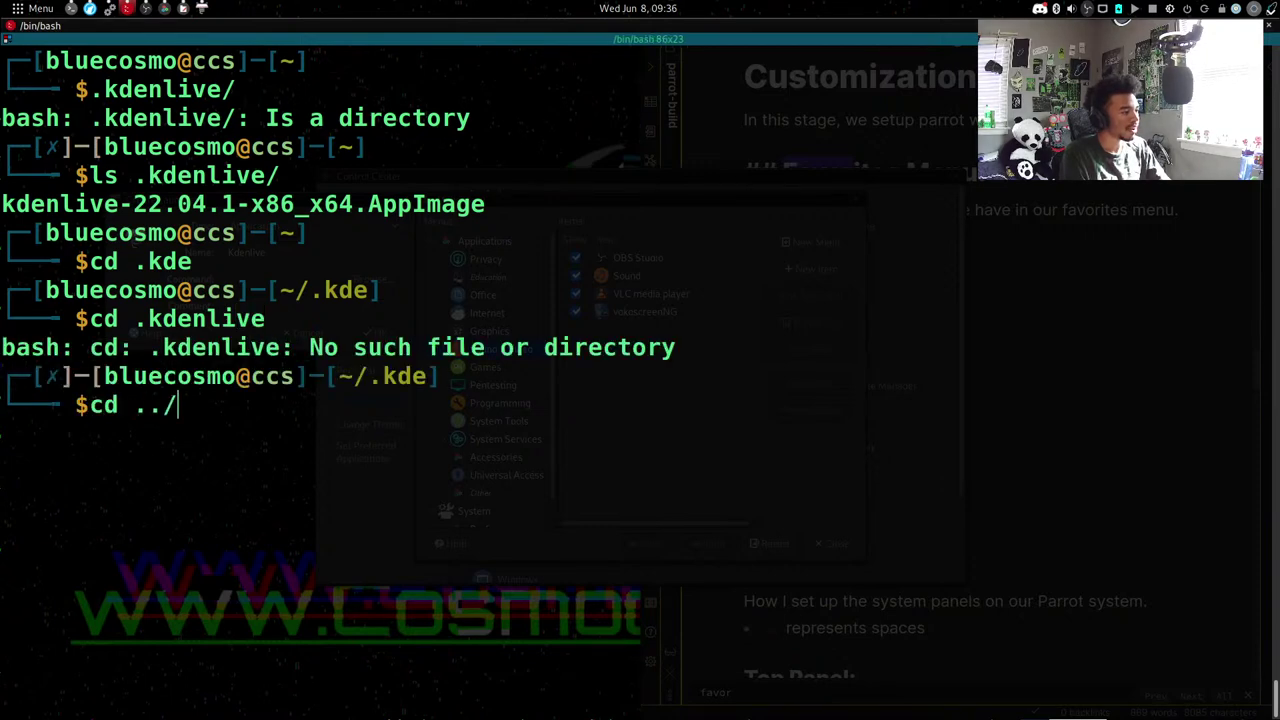
text(.kdenlive/)
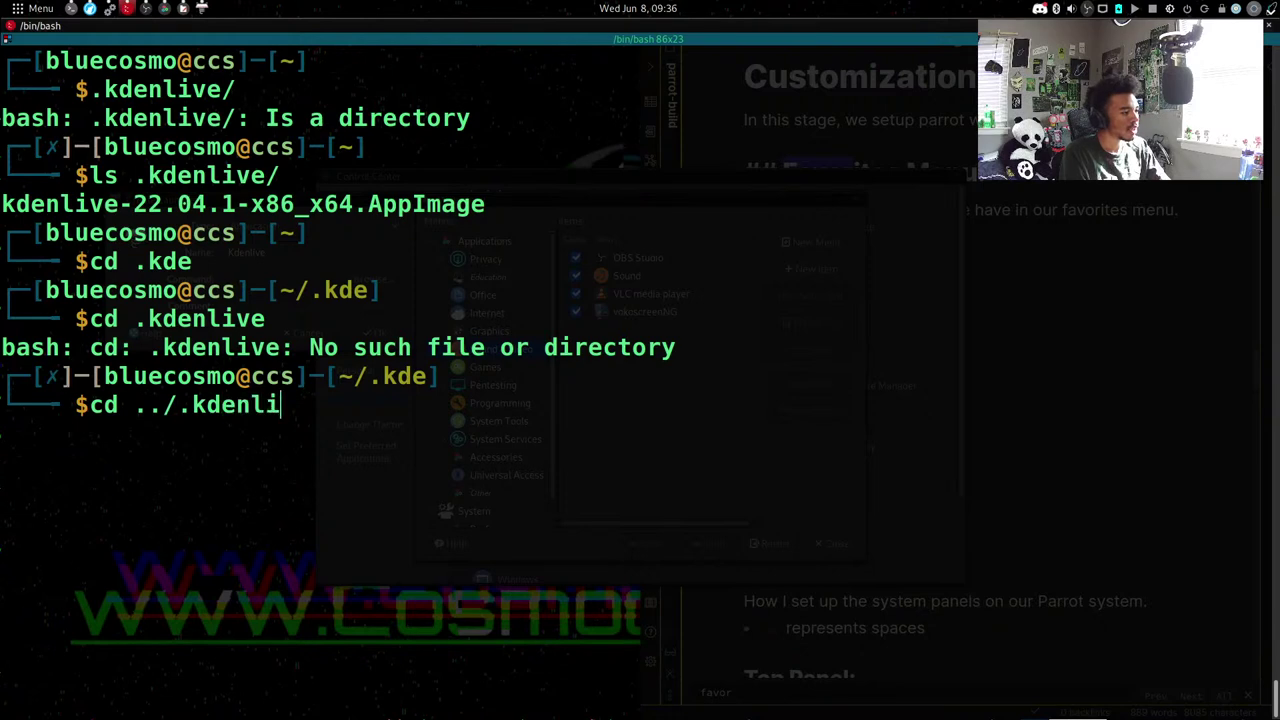
key(Return)
key(ctrl+l)
text(ls)
key(Return)
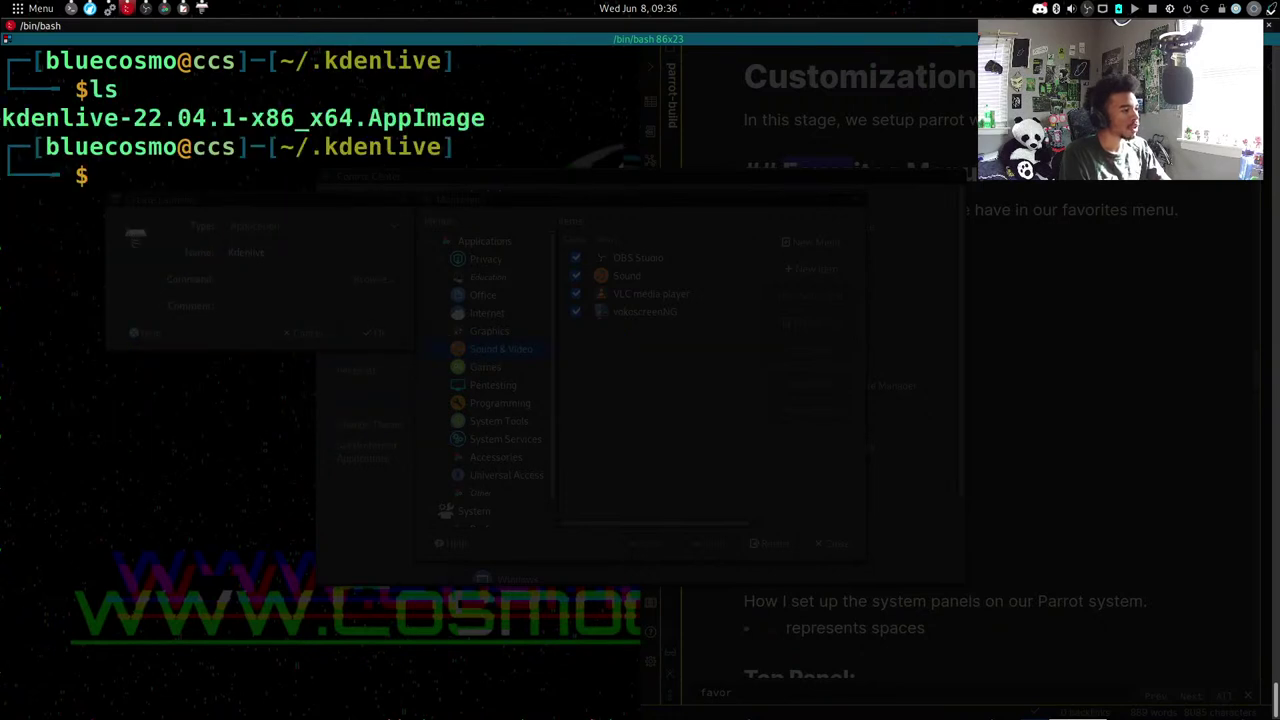
Make kdenlive-22.04.1-x86_x64.AppImage executable with chmod +x and return to the home directory, listing its contents.
text(chmod )
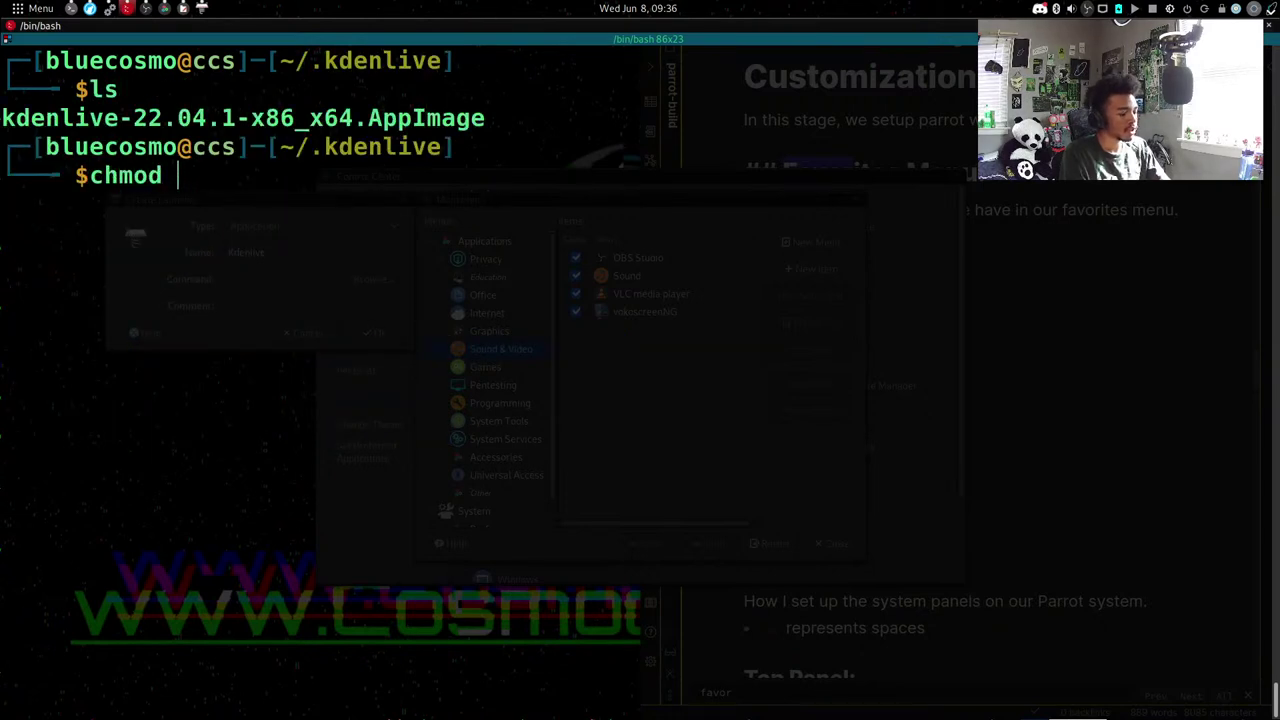
text(+x)
key(Tab)
key(Return)
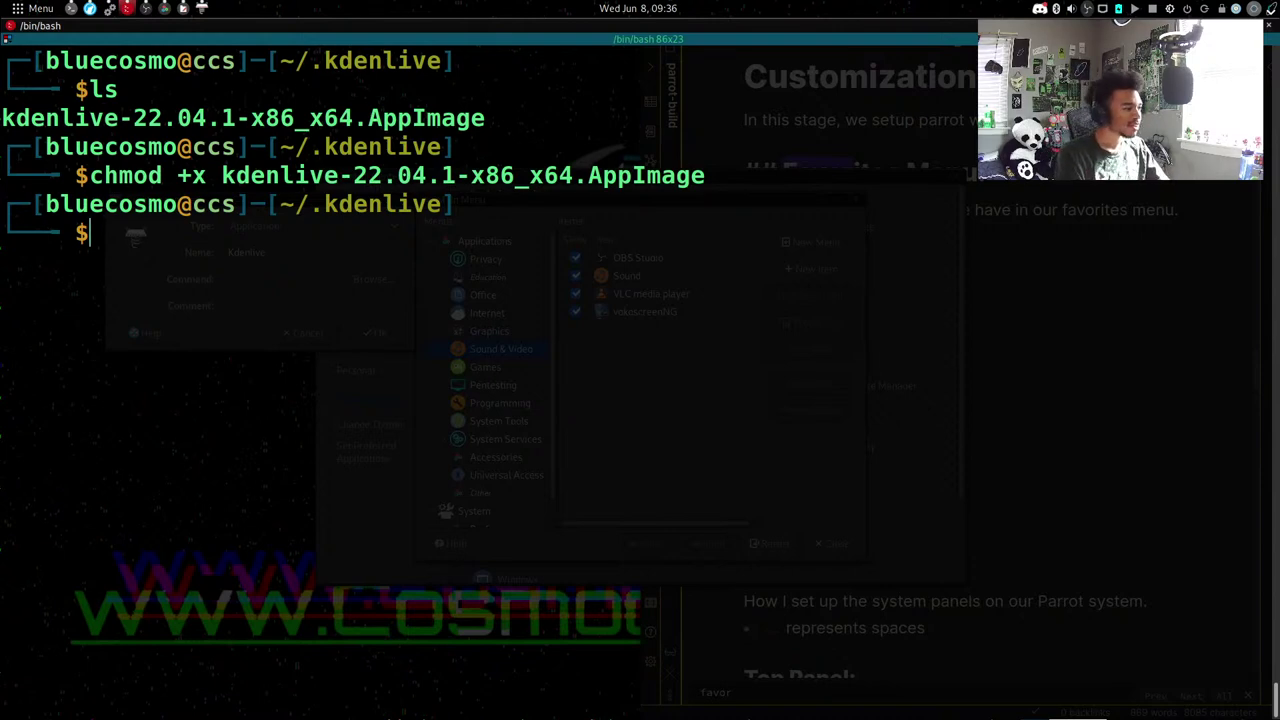
text(cd ..)
key(Return)
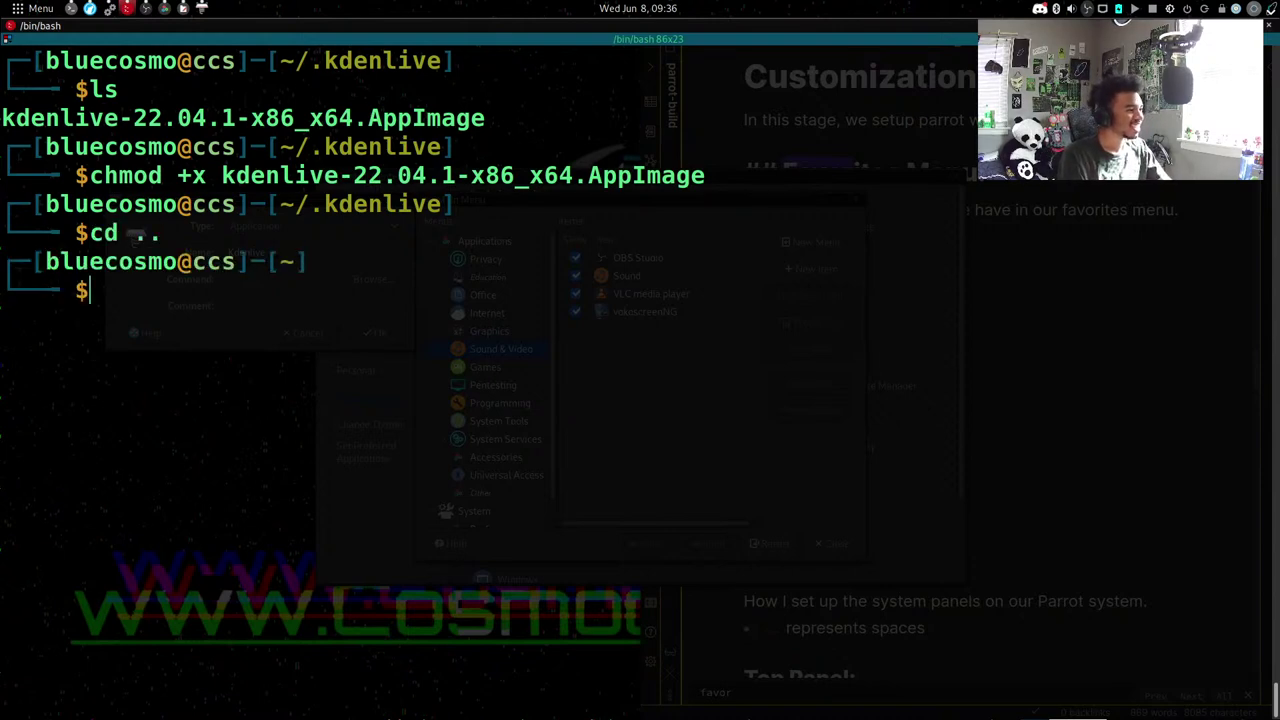
key(ctrl+l)
text(ls)
key(Return)
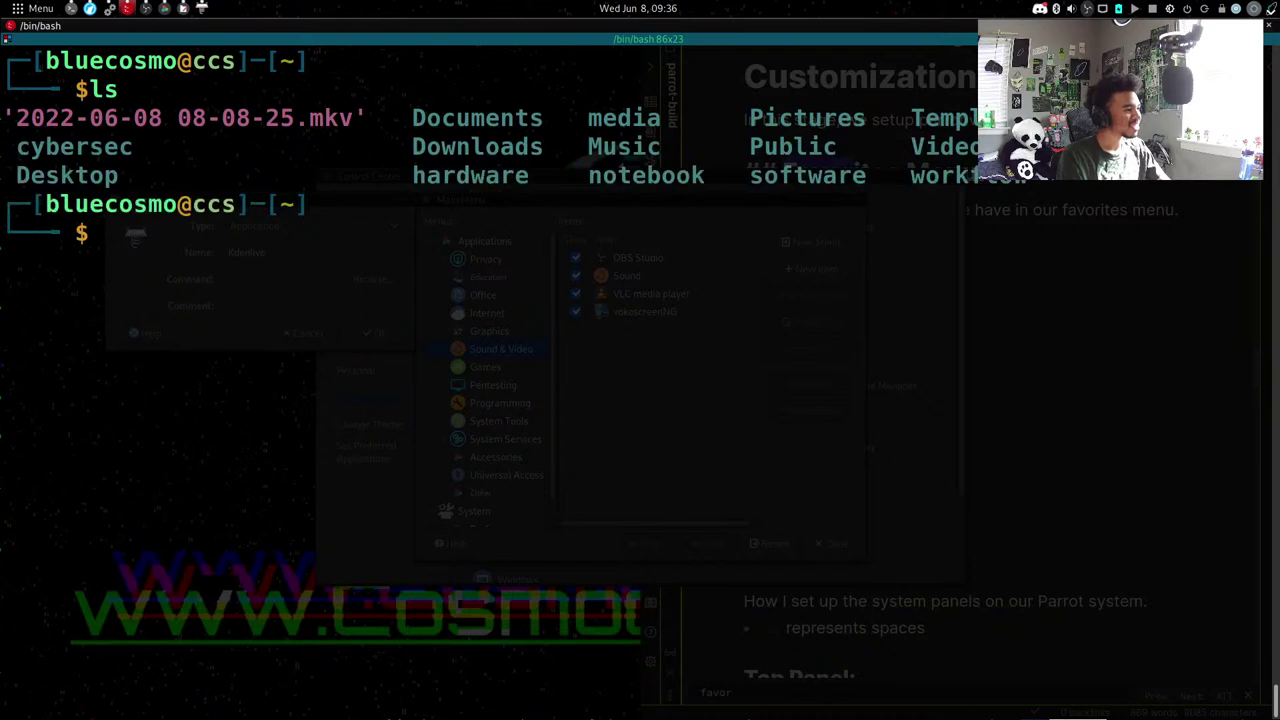
Complete the path .kdenlive/kdenlive-22.04.1-x86_x64.AppImage at the terminal prompt and copy it for the launcher's command.
key(alt+Tab)
click(313, 279)
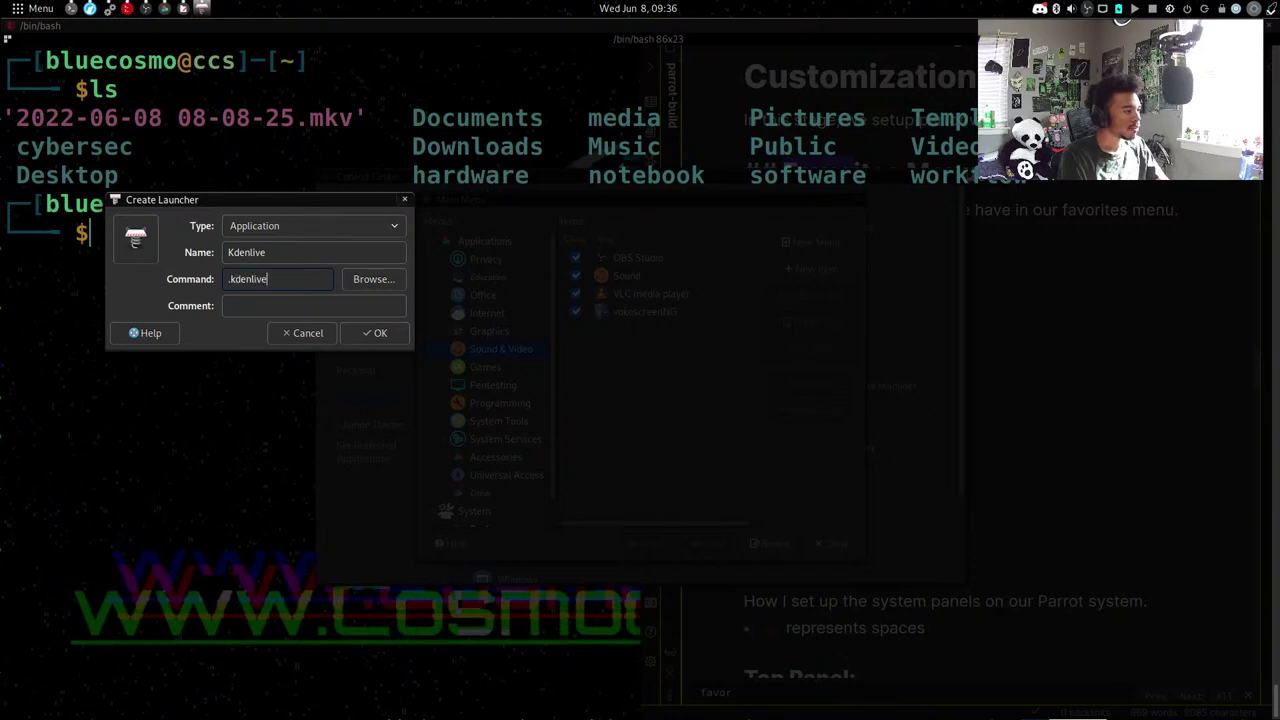
key(alt+Tab)
text(.kdenli)
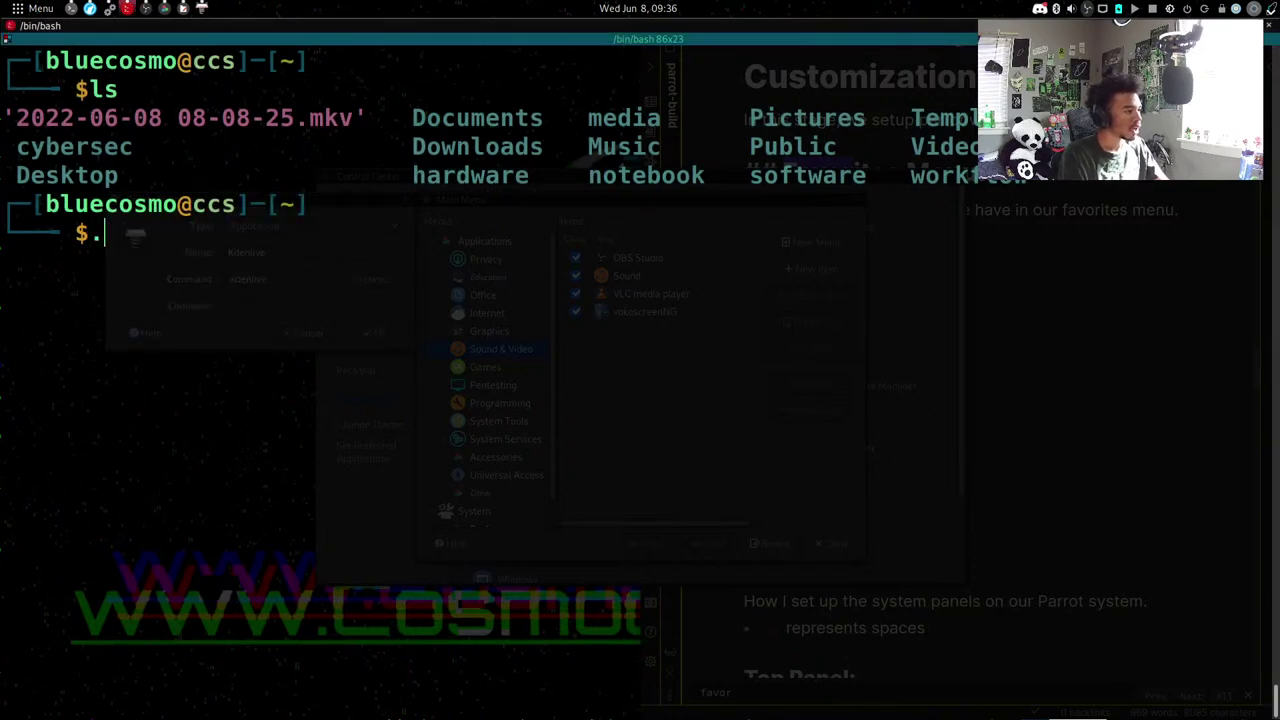
key(Tab)
key(Tab)
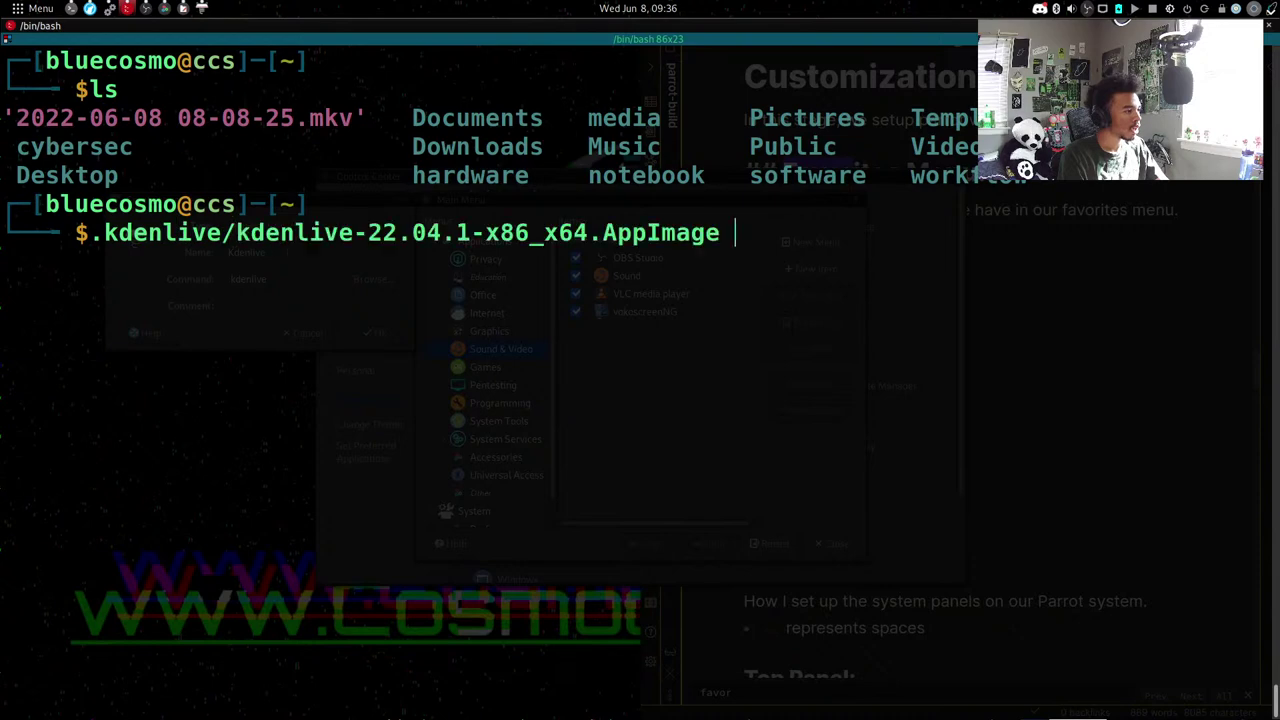
drag(769, 240, 87, 222)
key(ctrl+c)
key(alt+Tab)
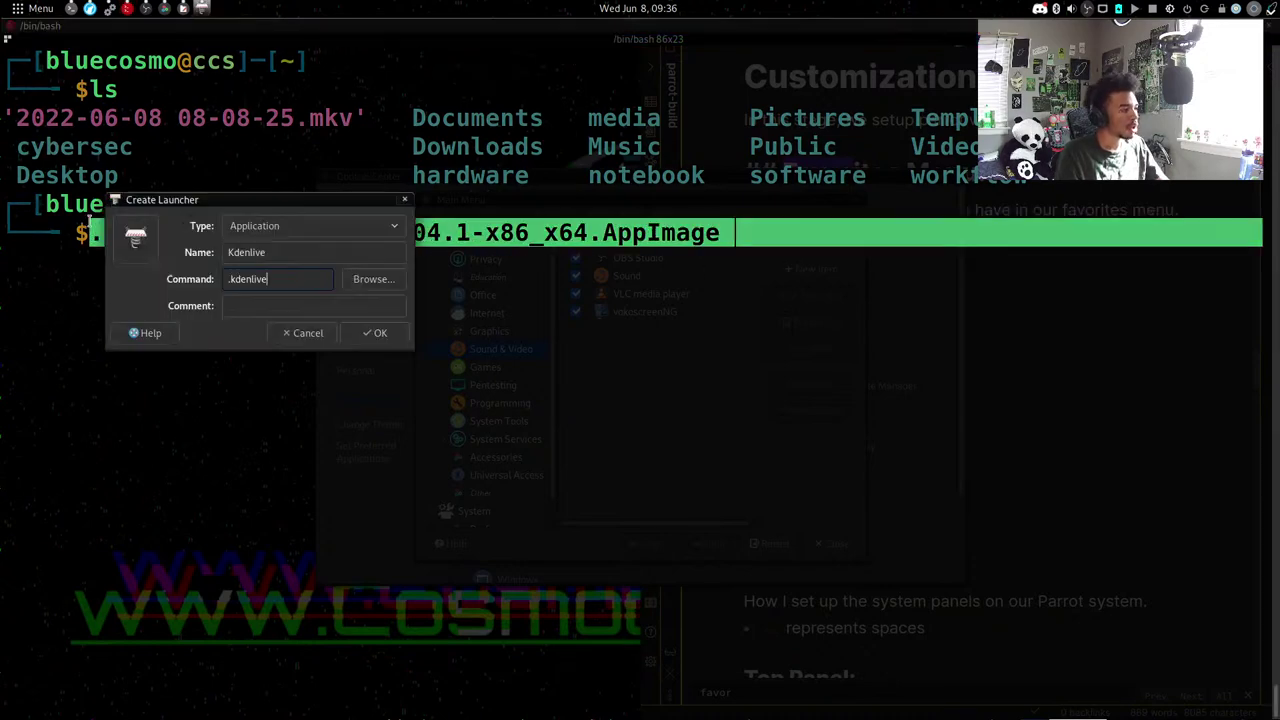
Replace the Kdenlive launcher's command with the copied AppImage path, add a video editing comment and create the launcher.
key(ctrl+a)
key(ctrl+v)
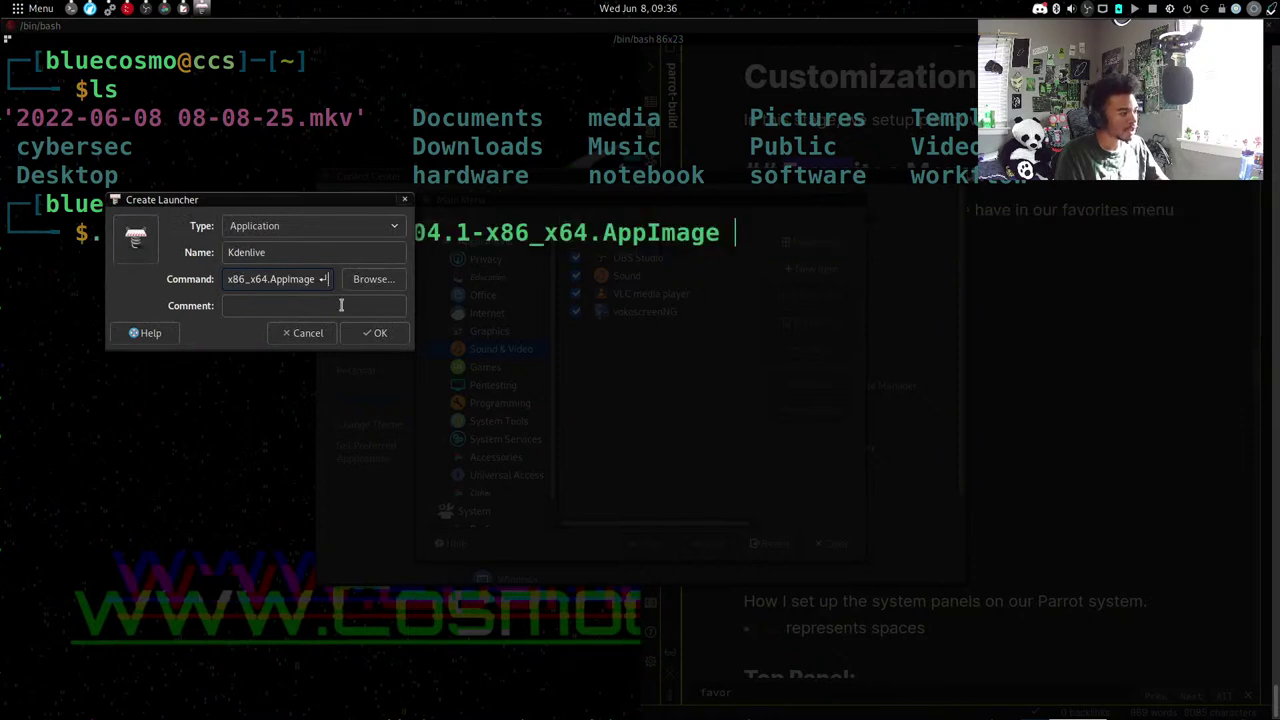
click(297, 310)
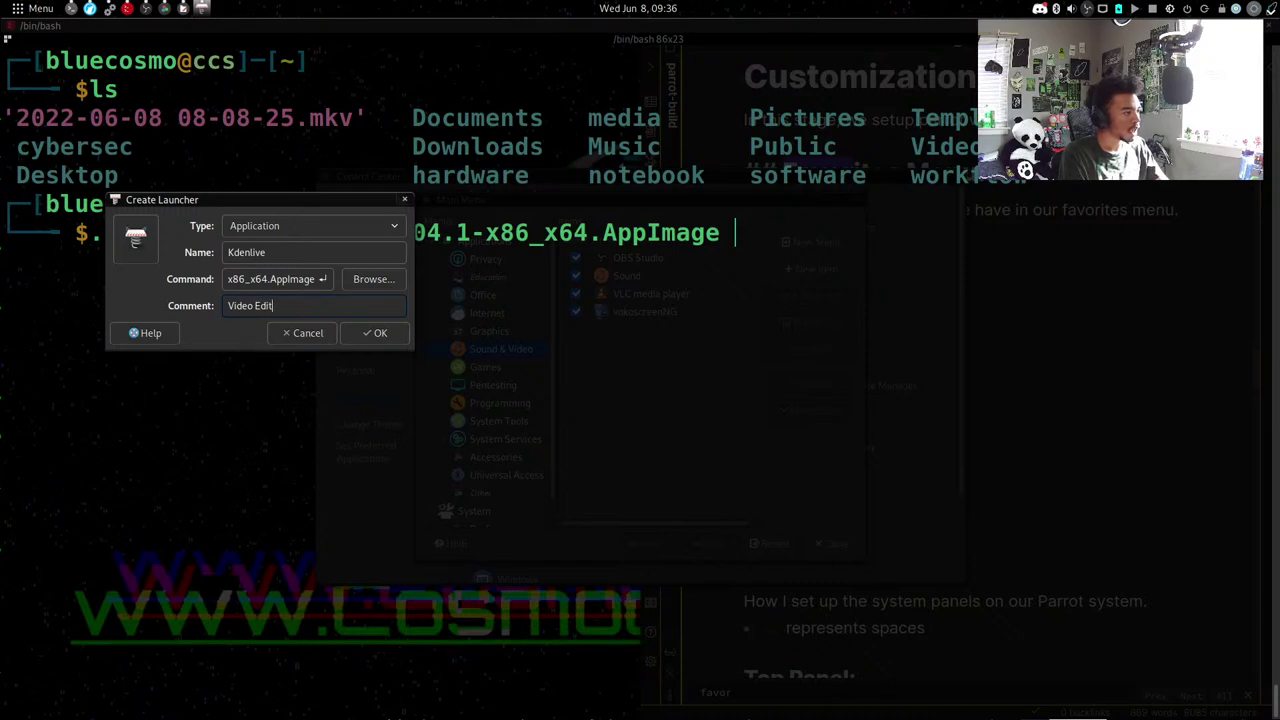
click(368, 337)
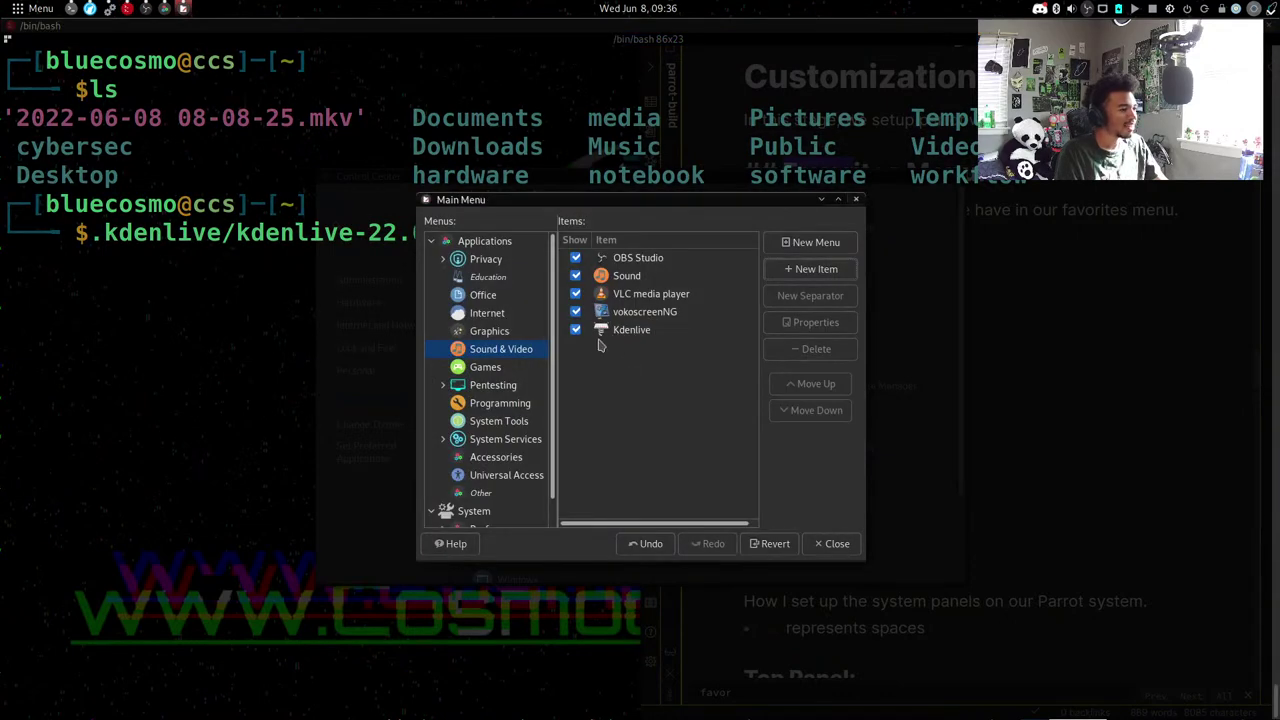
Switch to the empty LibreWolf window and search the web for "kdenlive logo png".
key(alt+Tab)
key(alt+Tab)
key(alt+Tab)
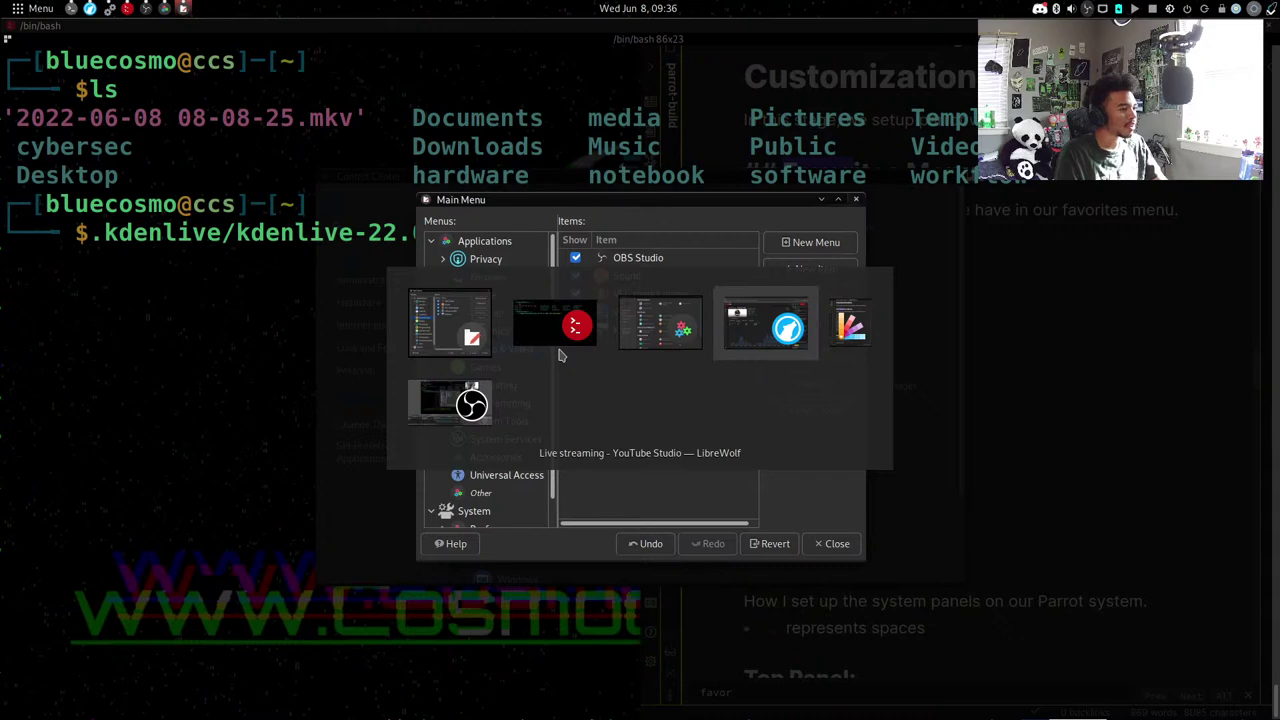
key(alt+shift+Tab)
key(alt+Tab)
key(alt+Tab)
key(alt+Tab)
key(alt+Tab)
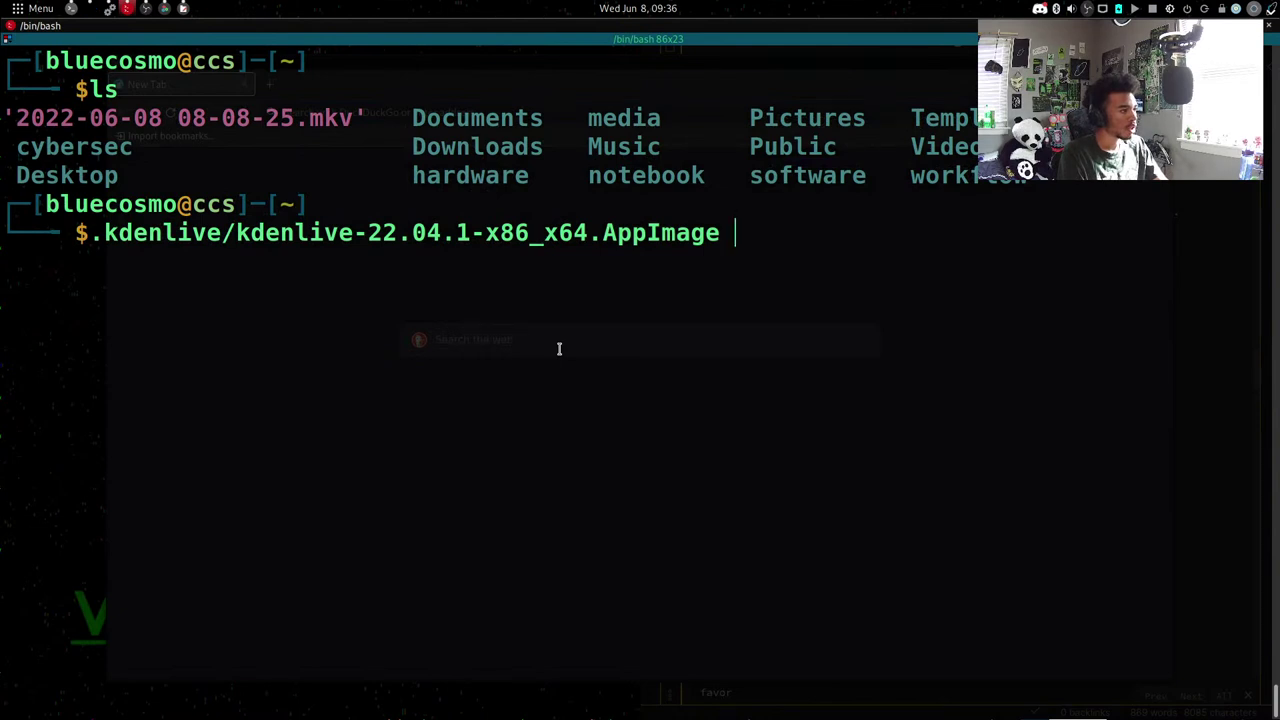
key(alt+Tab)
key(alt+Tab)
key(alt+Tab)
key(alt+shift+Tab)
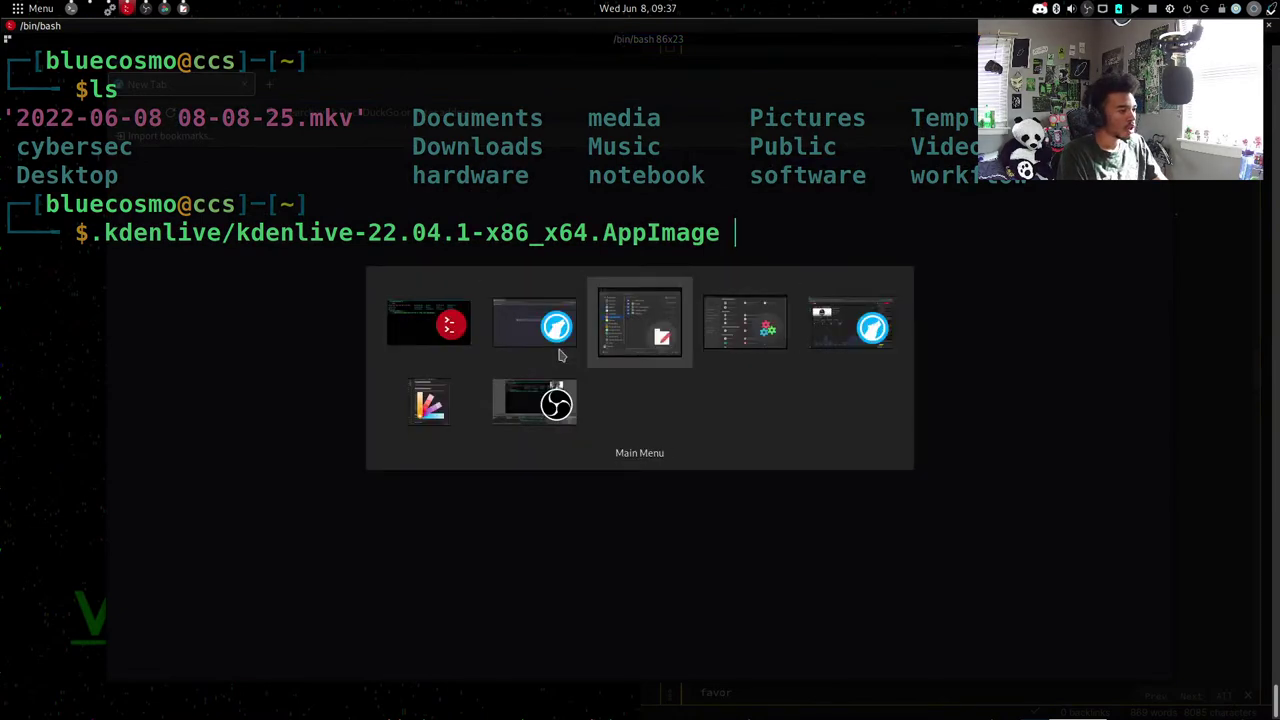
key(alt+shift+Tab)
text(kdenl)
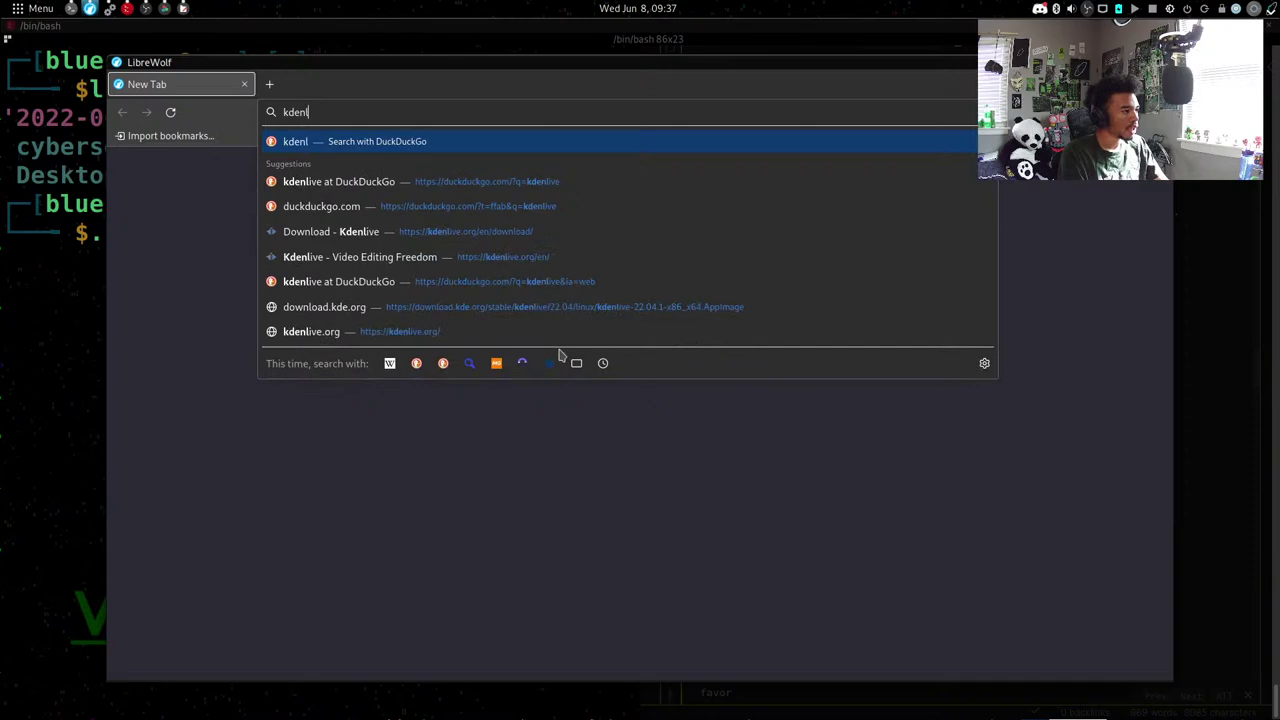
text(ive logo png)
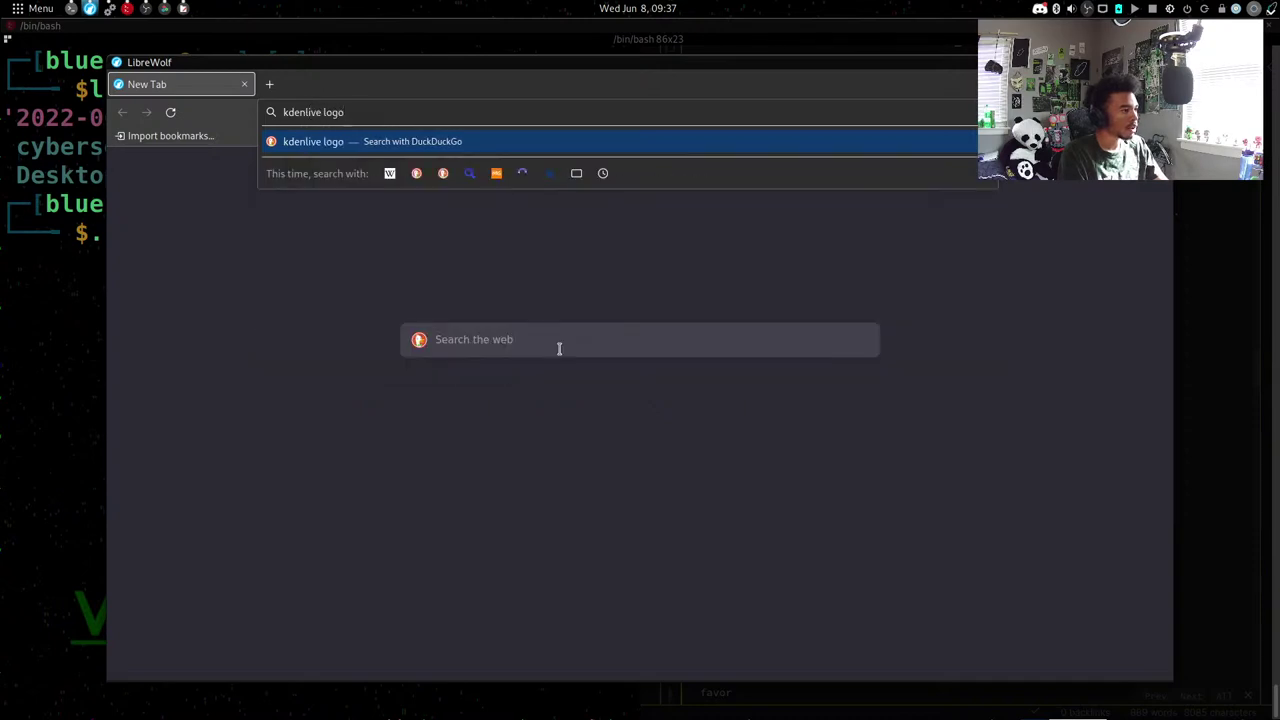
key(Return)
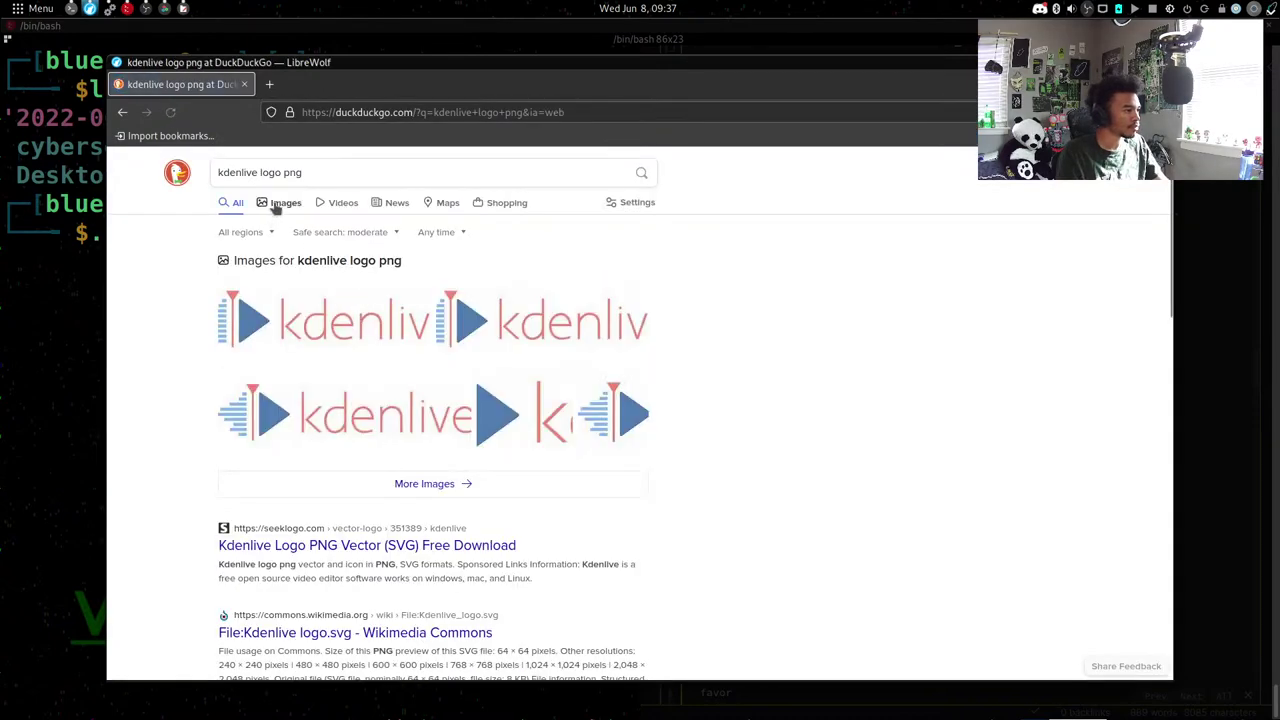
Pick the 256 × 256 Kdenlive logo from wintotal.de in the image results and name it kdenlive.png for saving.
click(285, 202)
click(385, 475)
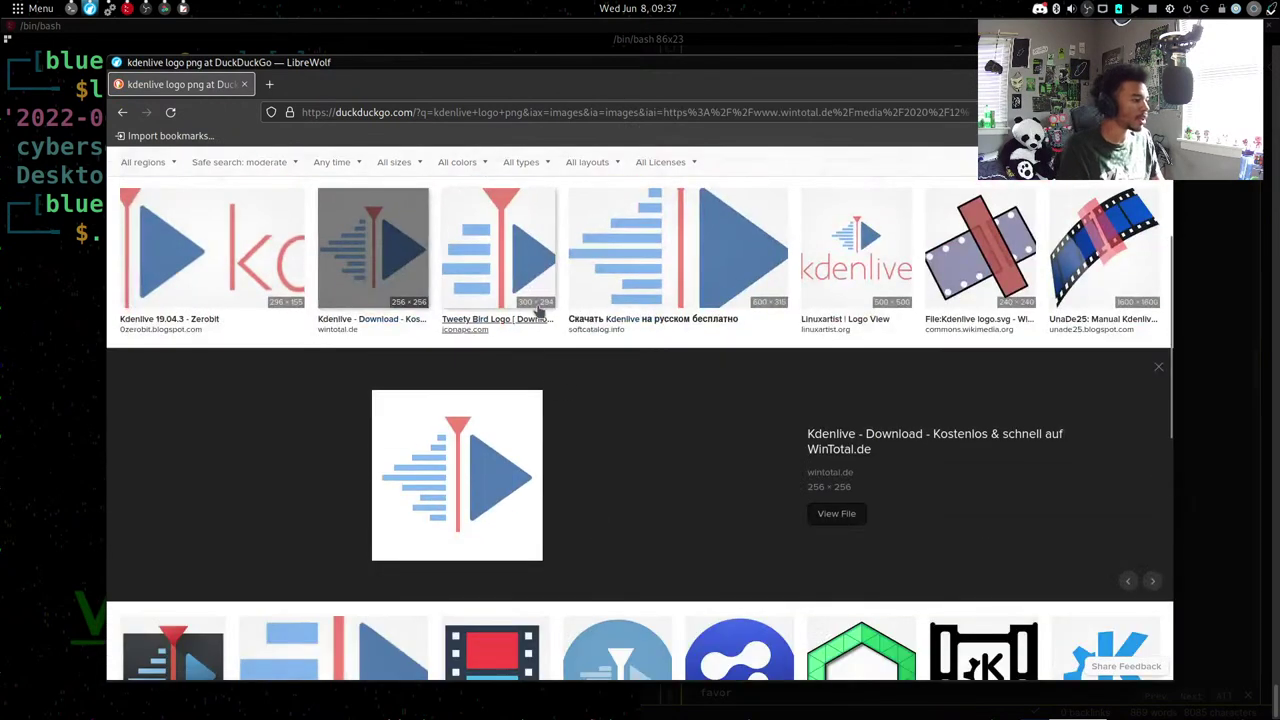
right_click(458, 462)
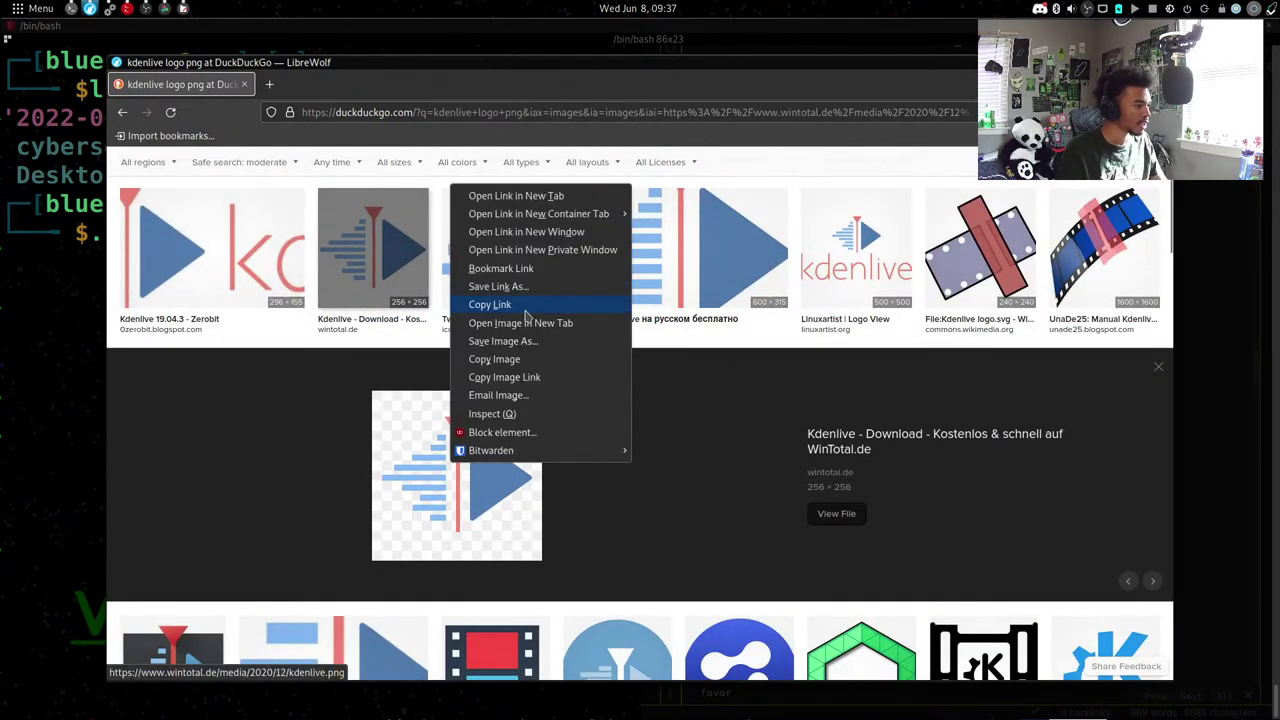
click(520, 345)
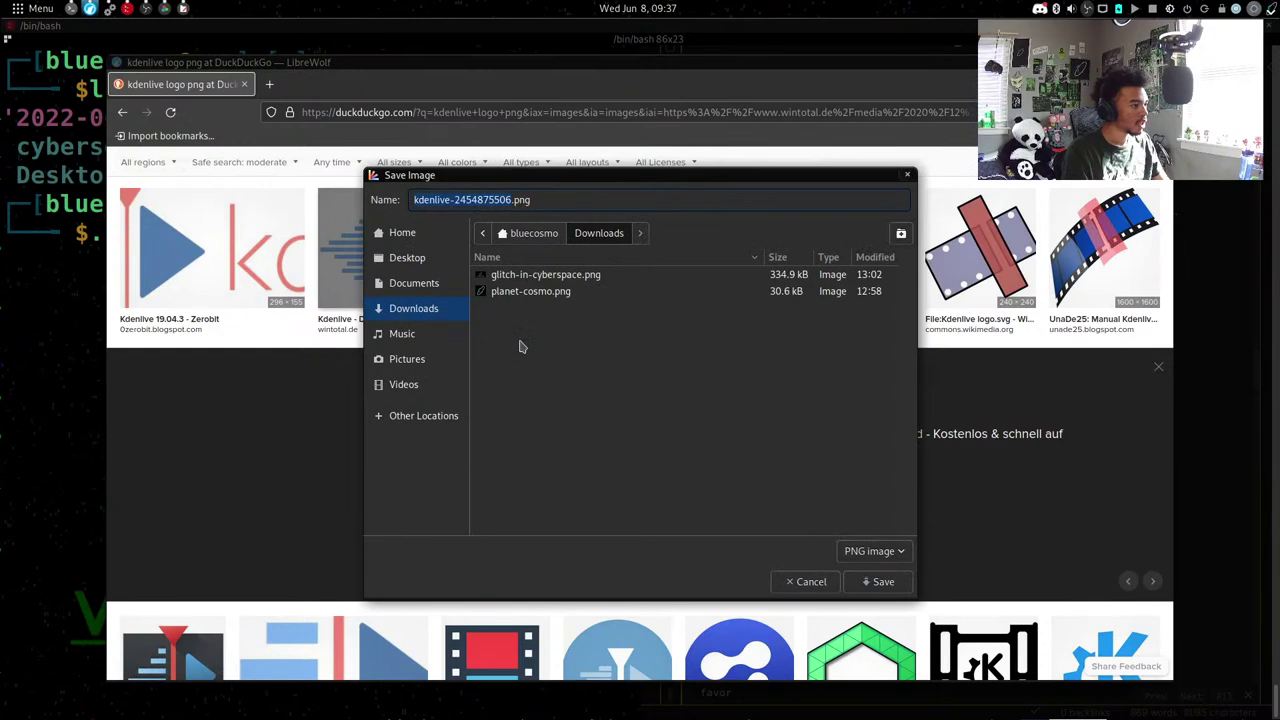
text(kden)
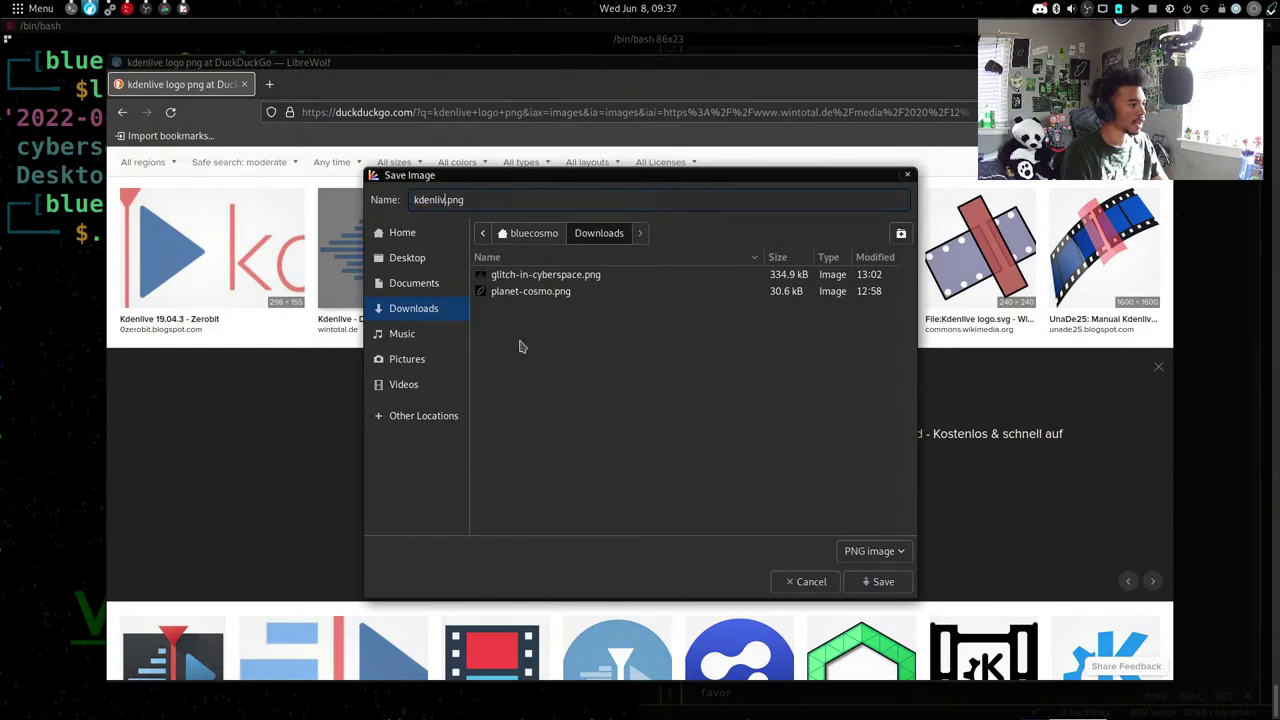
text(live)
Save kdenlive.png in the home directory's .kdenlive folder and close the logo search page.
click(533, 238)
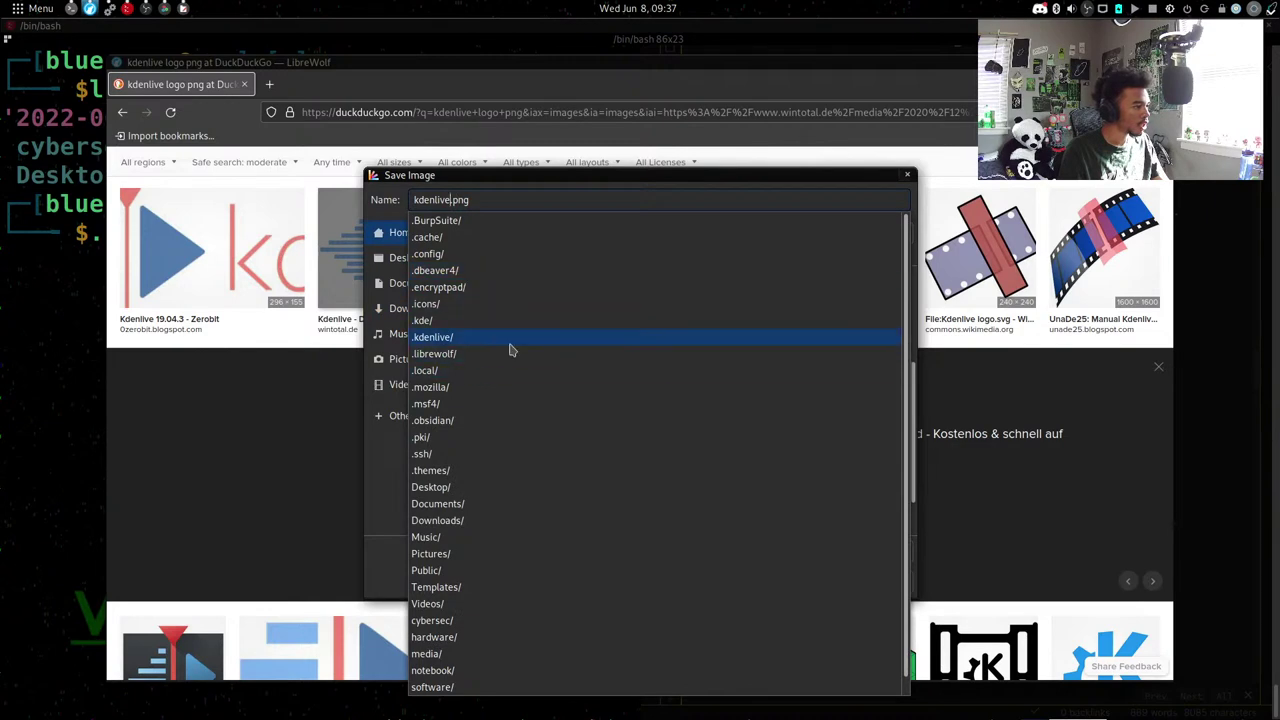
click(374, 484)
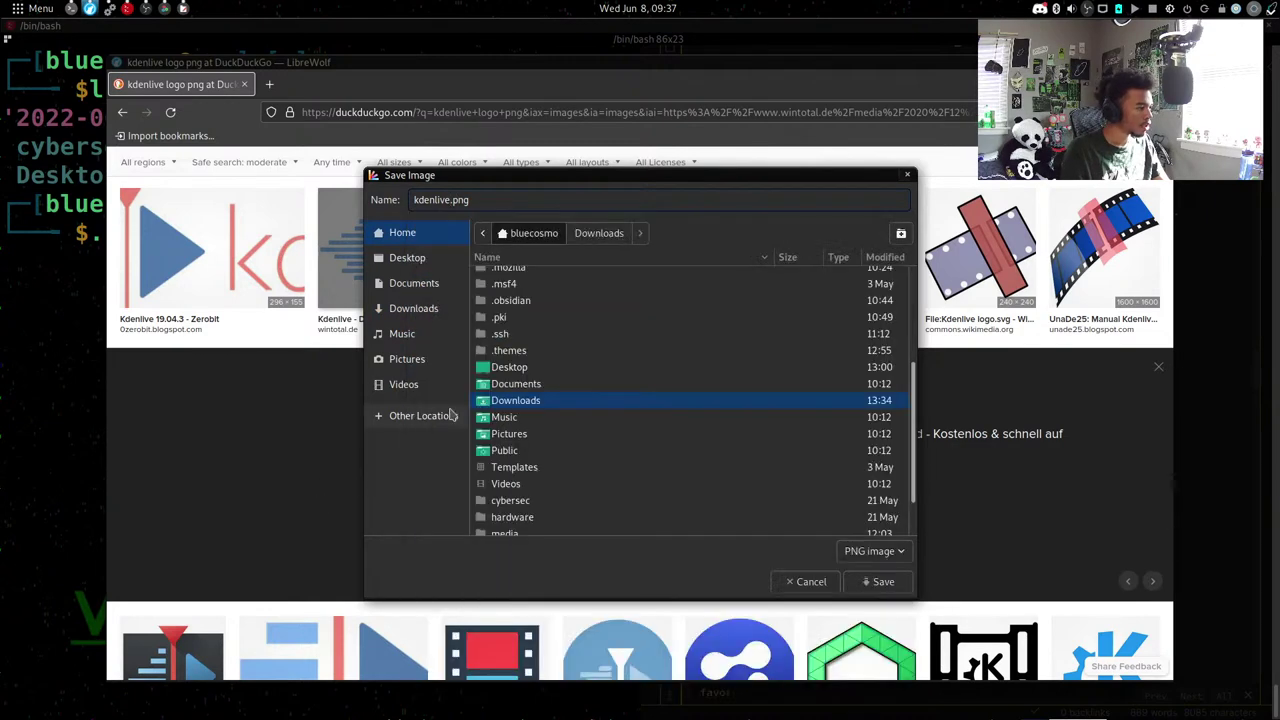
scroll(540, 365, up, 3)
scroll(545, 380, down, 5)
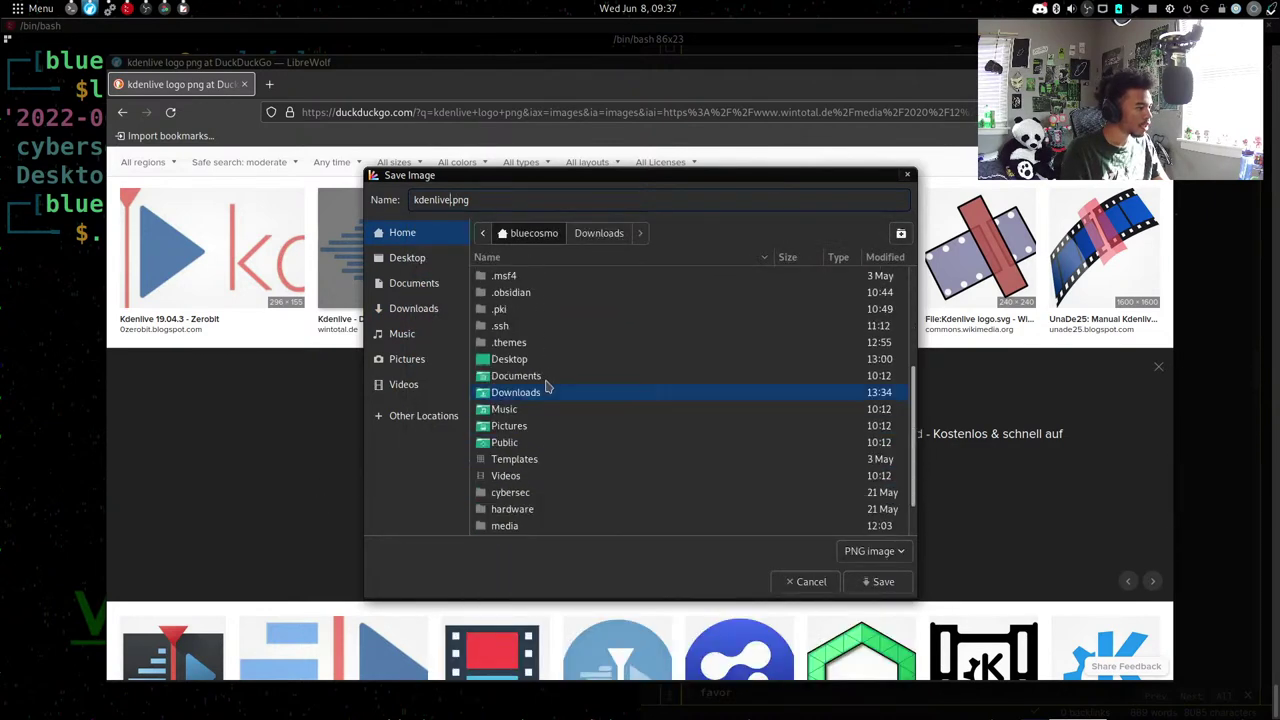
scroll(548, 400, up, 3)
scroll(534, 305, up, 2)
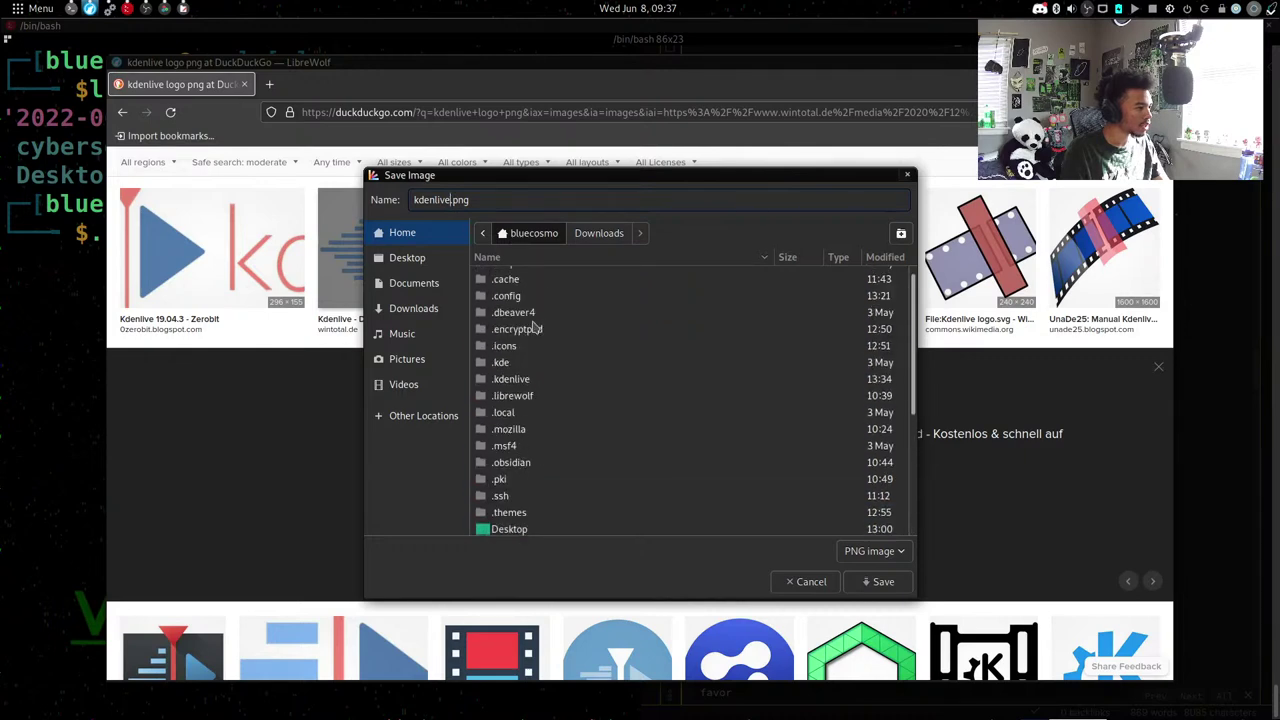
click(512, 381)
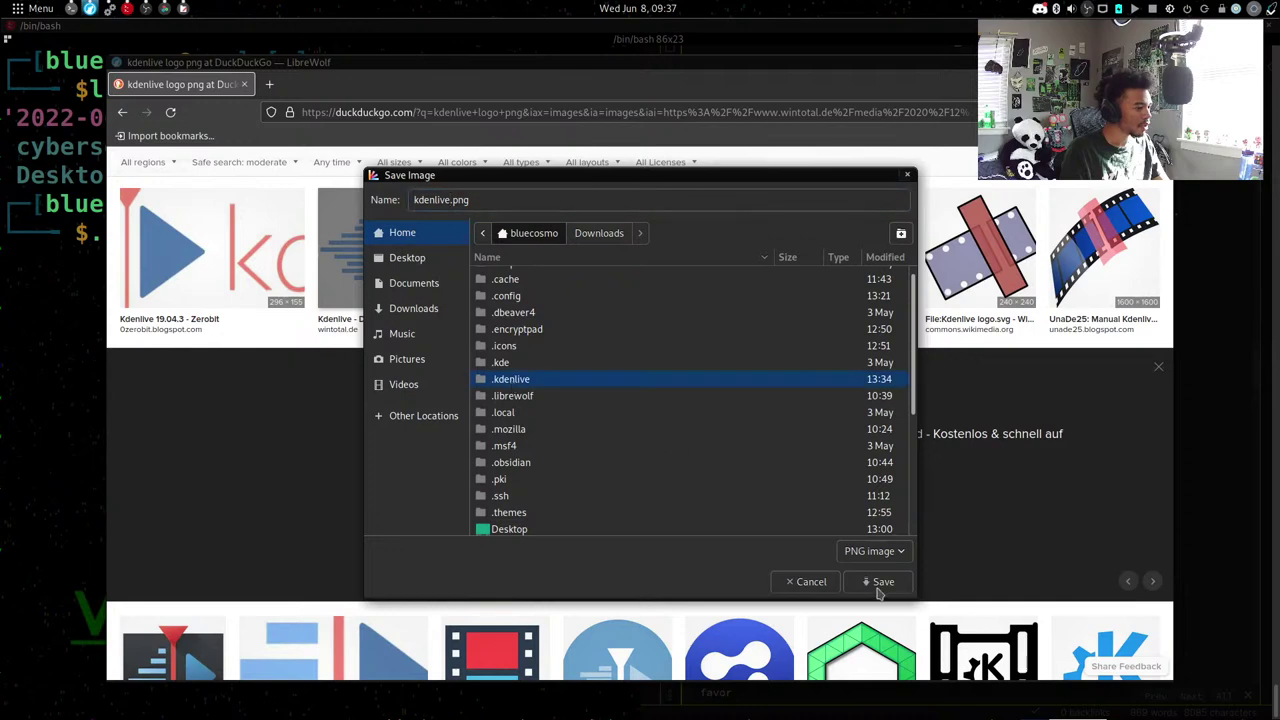
double_click(498, 381)
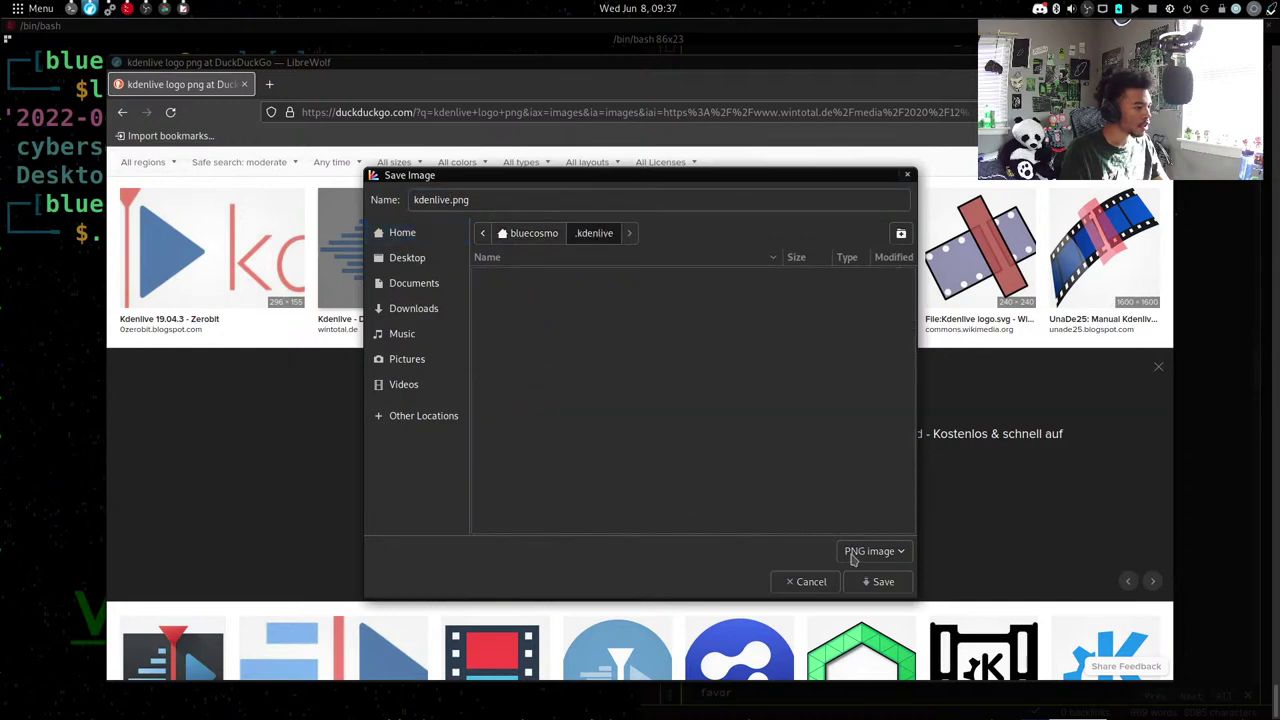
click(880, 581)
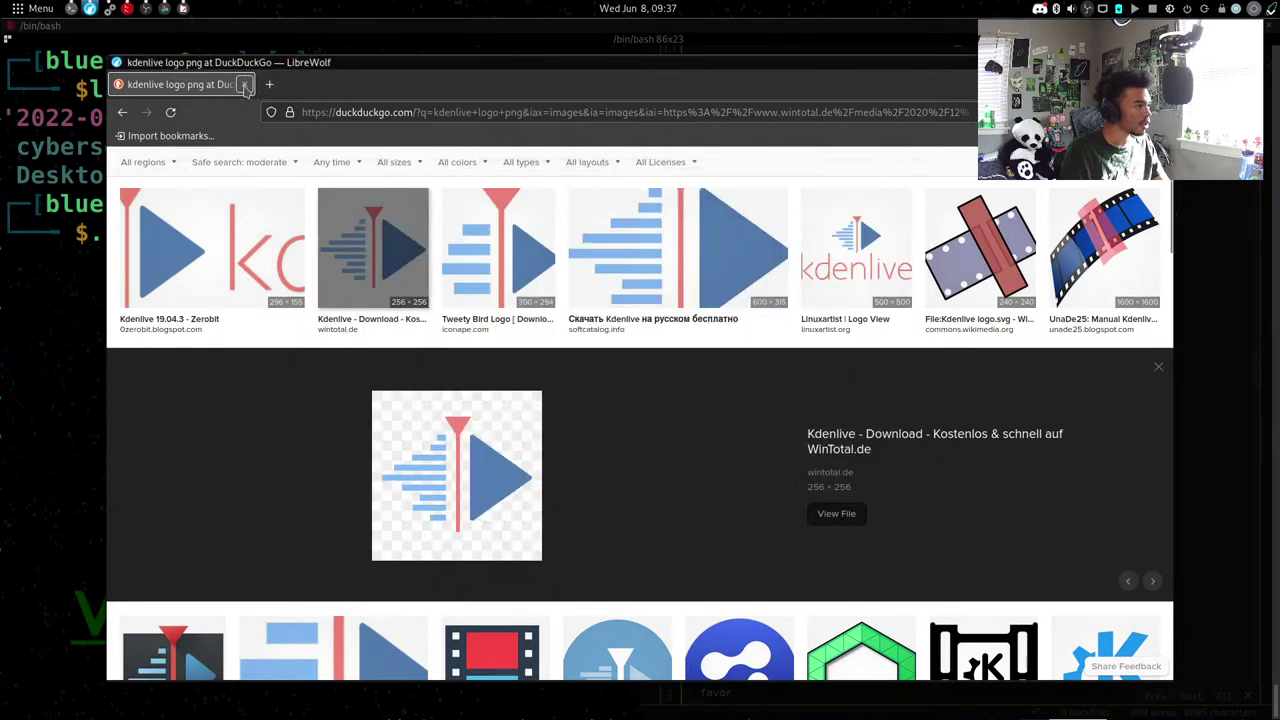
click(245, 86)
Set the Kdenlive launcher's icon in the Sound & Video menu to .kdenlive/kdenlive.png and close the menu editor.
key(alt+Tab)
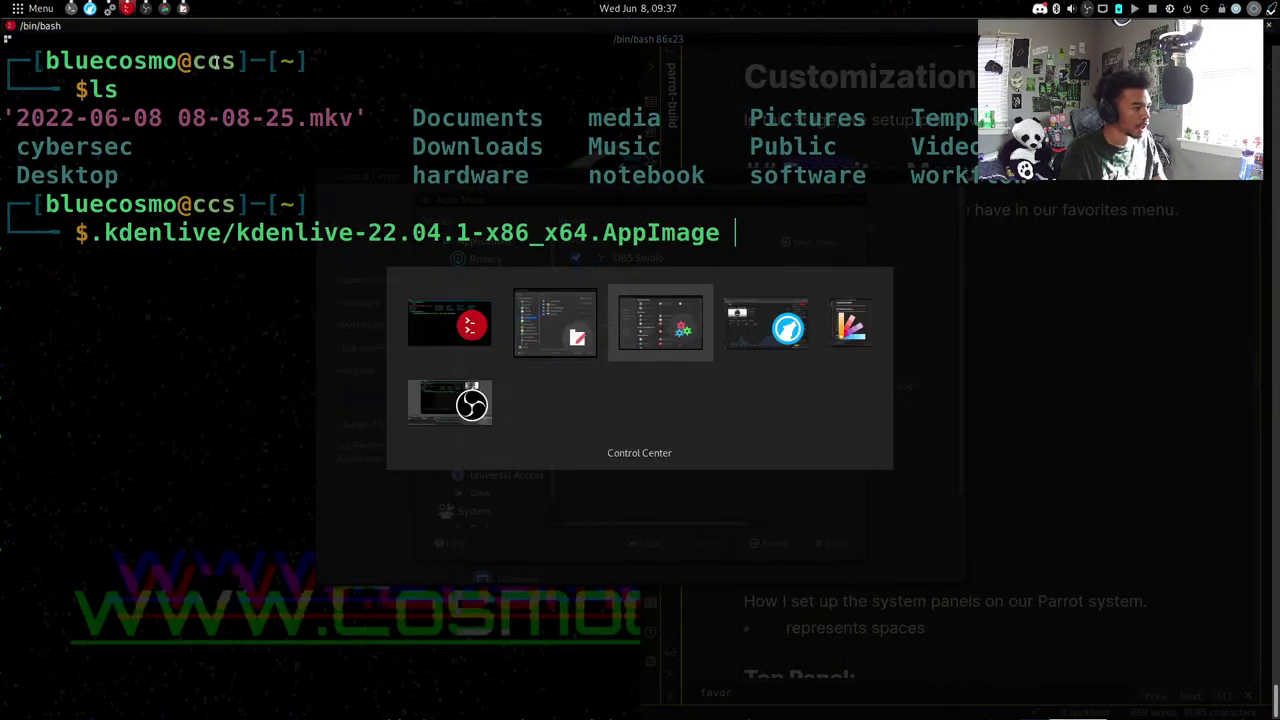
key(alt+Tab)
key(alt+Tab)
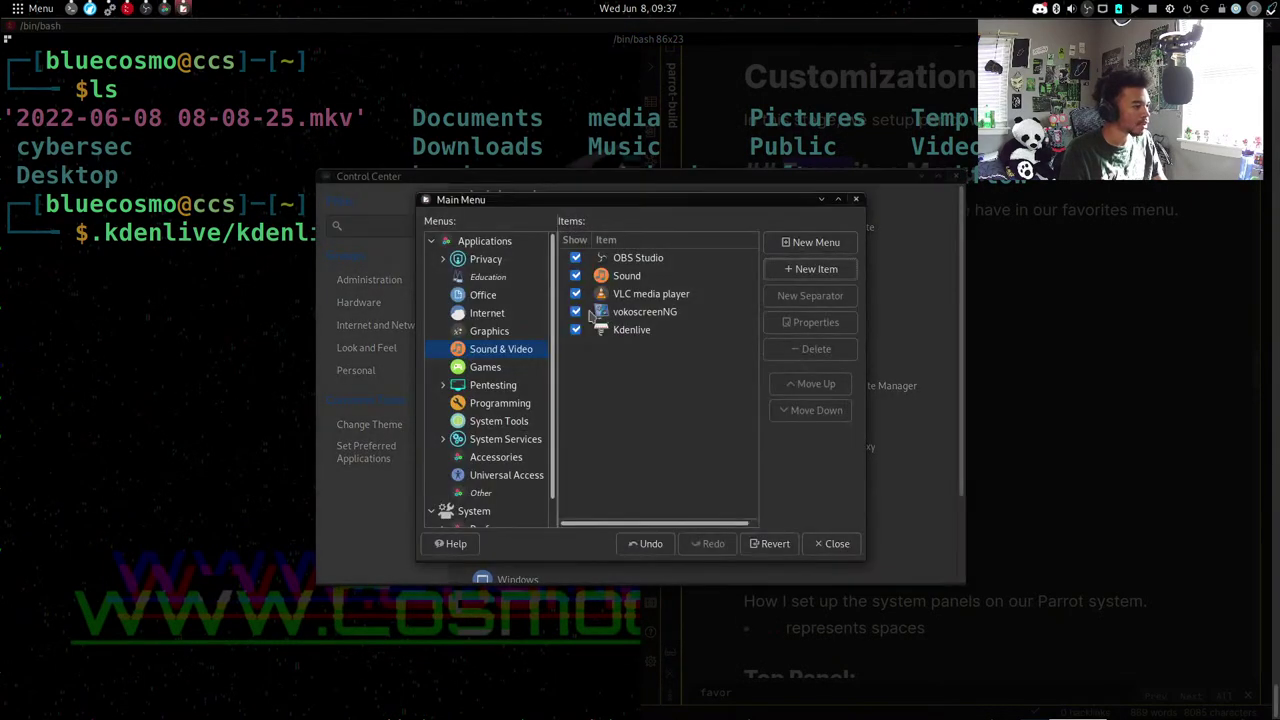
click(622, 330)
click(808, 321)
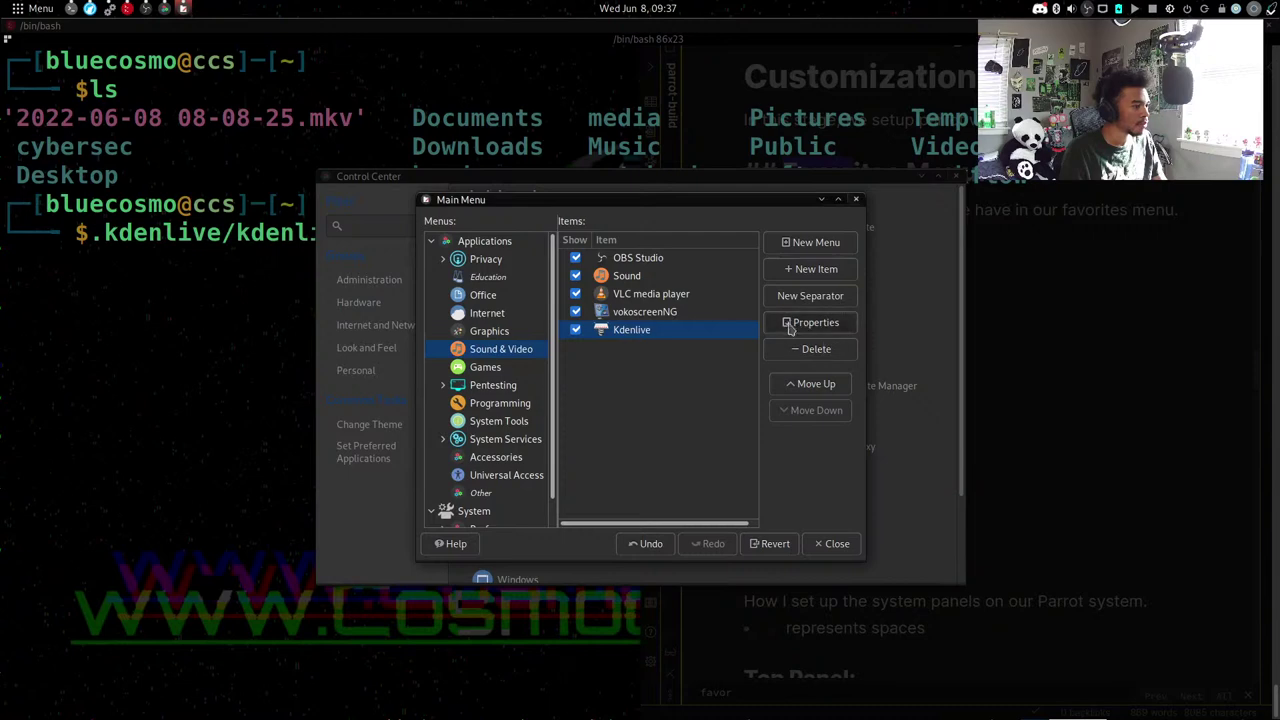
click(150, 244)
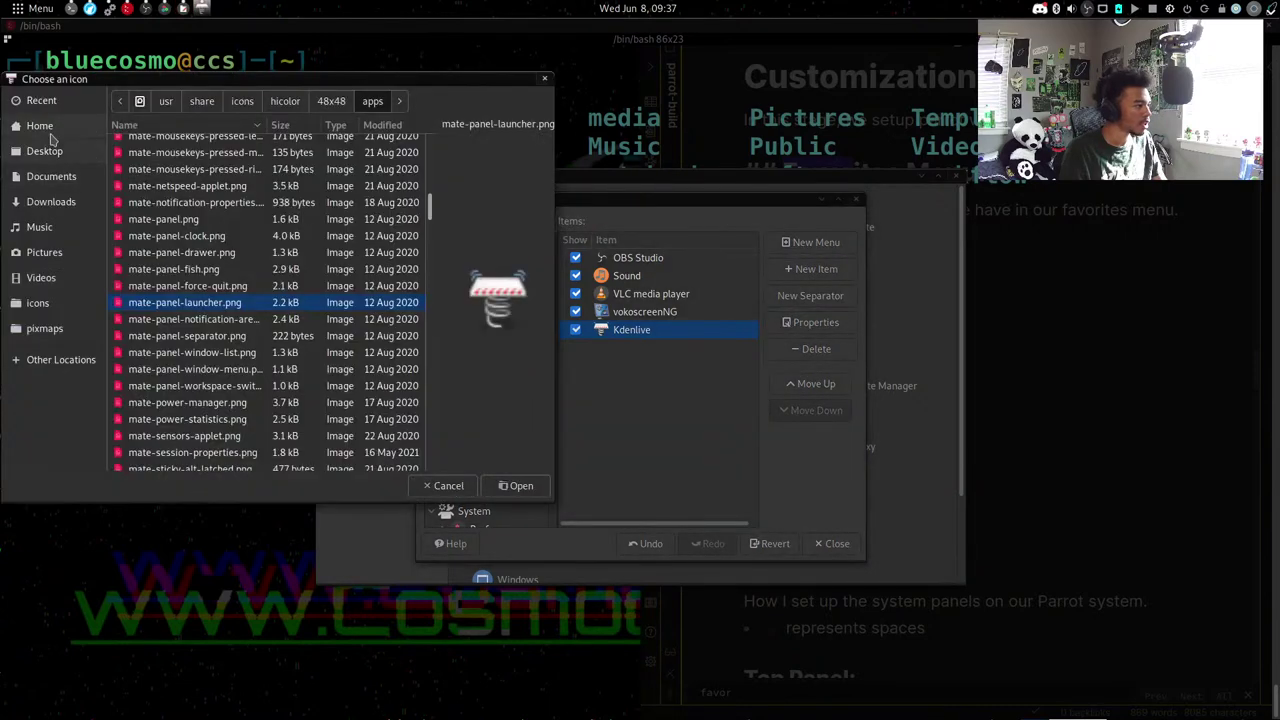
click(95, 128)
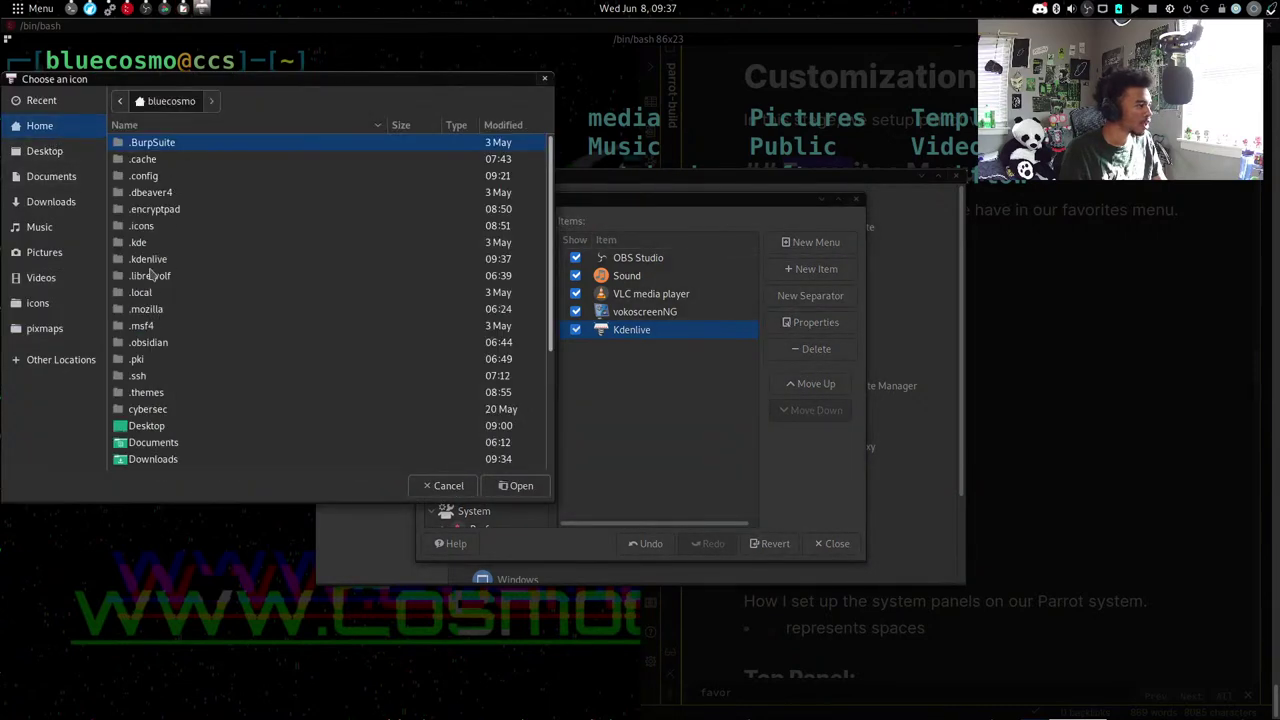
double_click(148, 259)
double_click(171, 142)
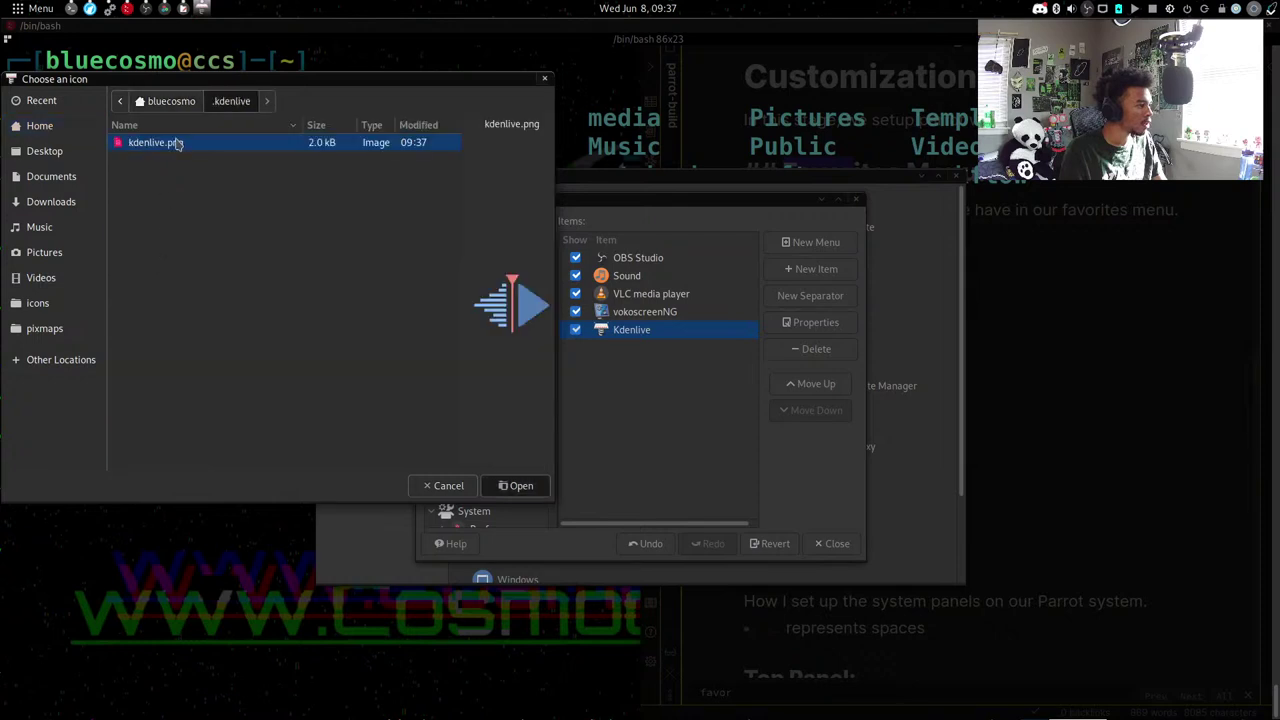
click(375, 333)
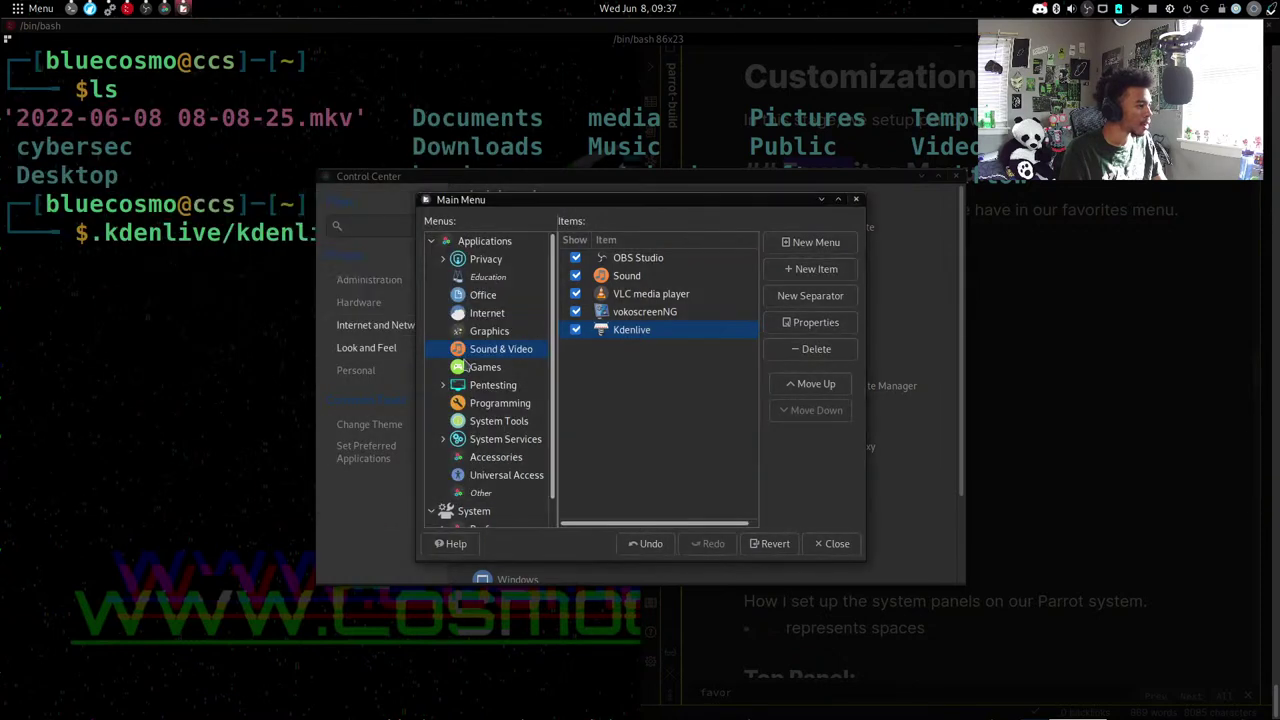
click(831, 544)
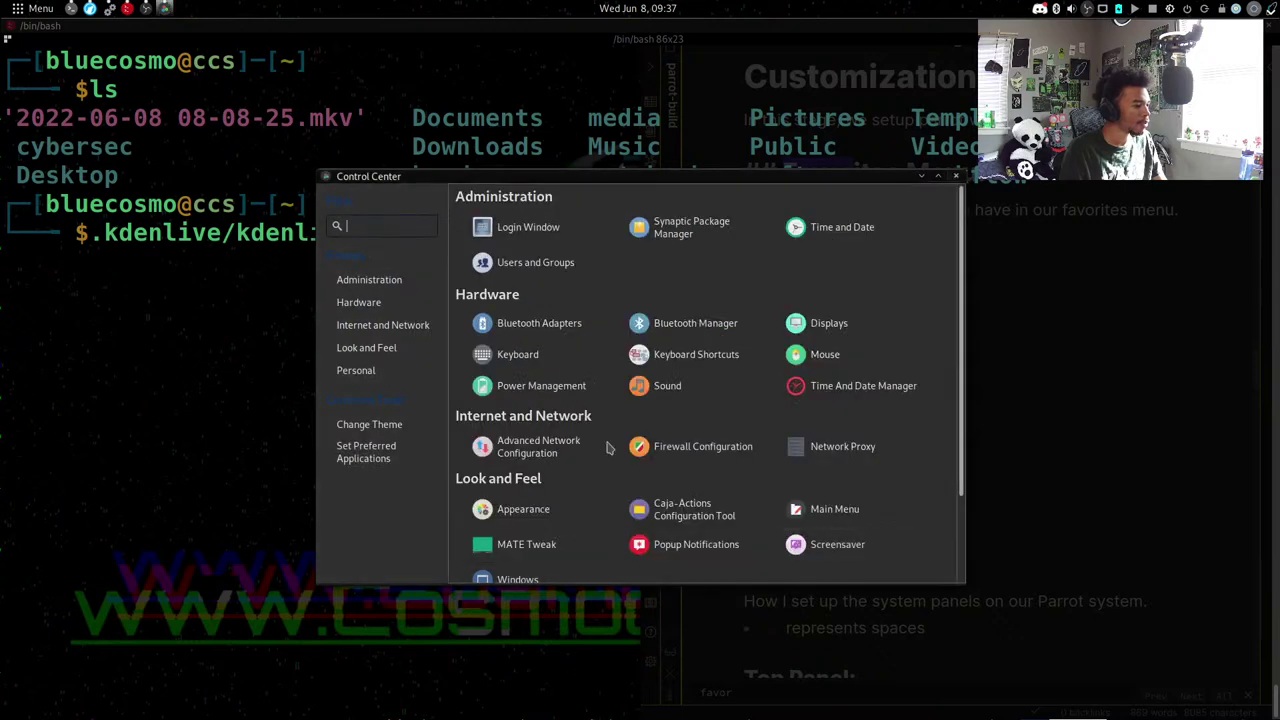
Search the applications menu for "kden" and launch Kdenlive to test its launcher.
click(183, 271)
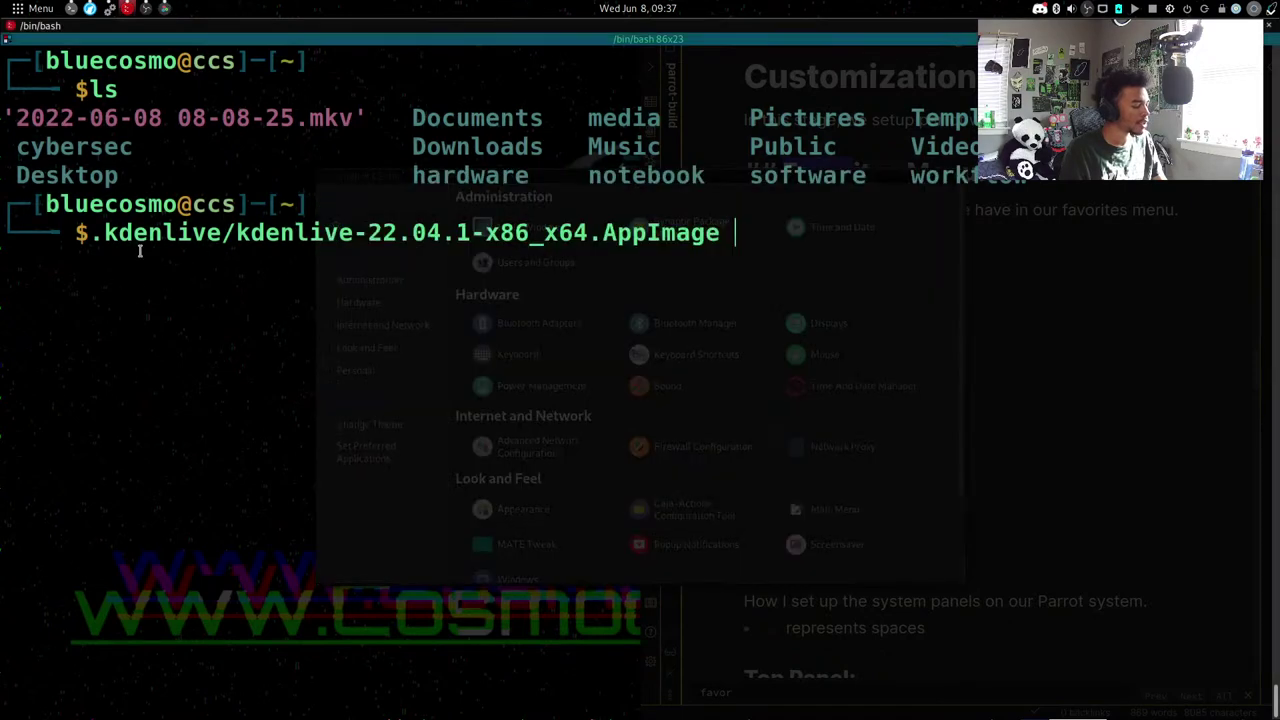
key(super)
text(kden)
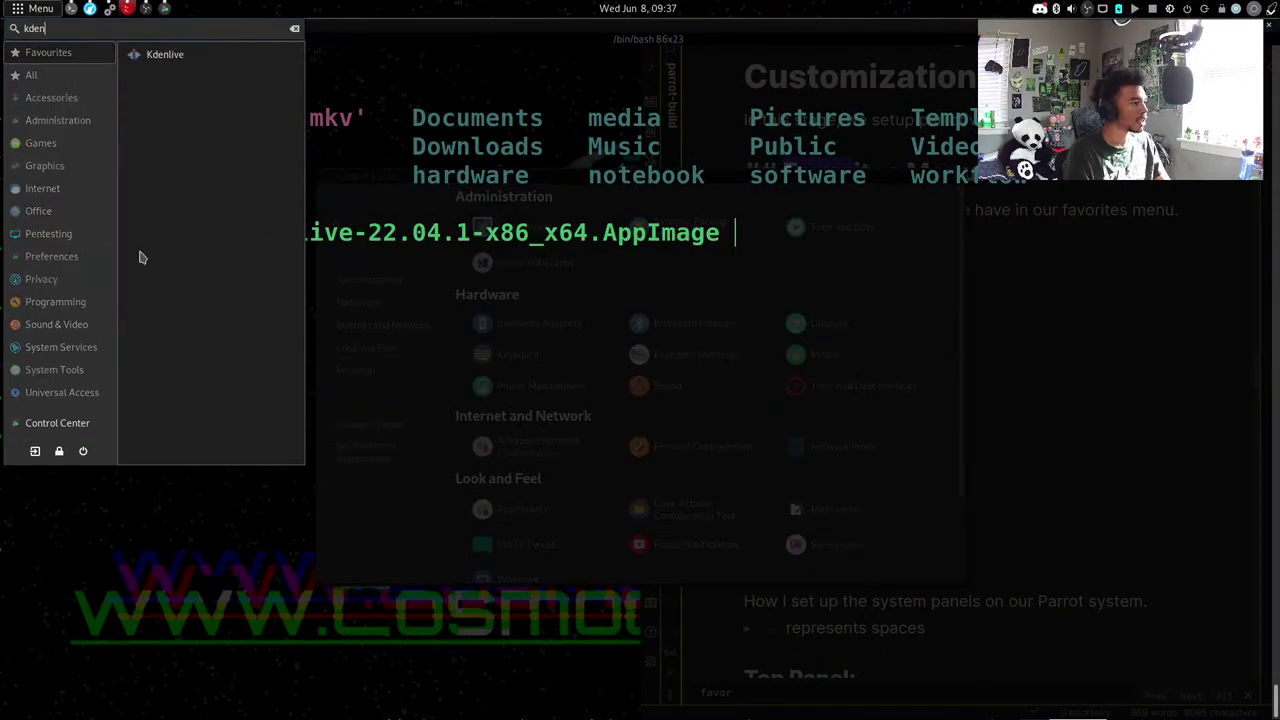
click(193, 59)
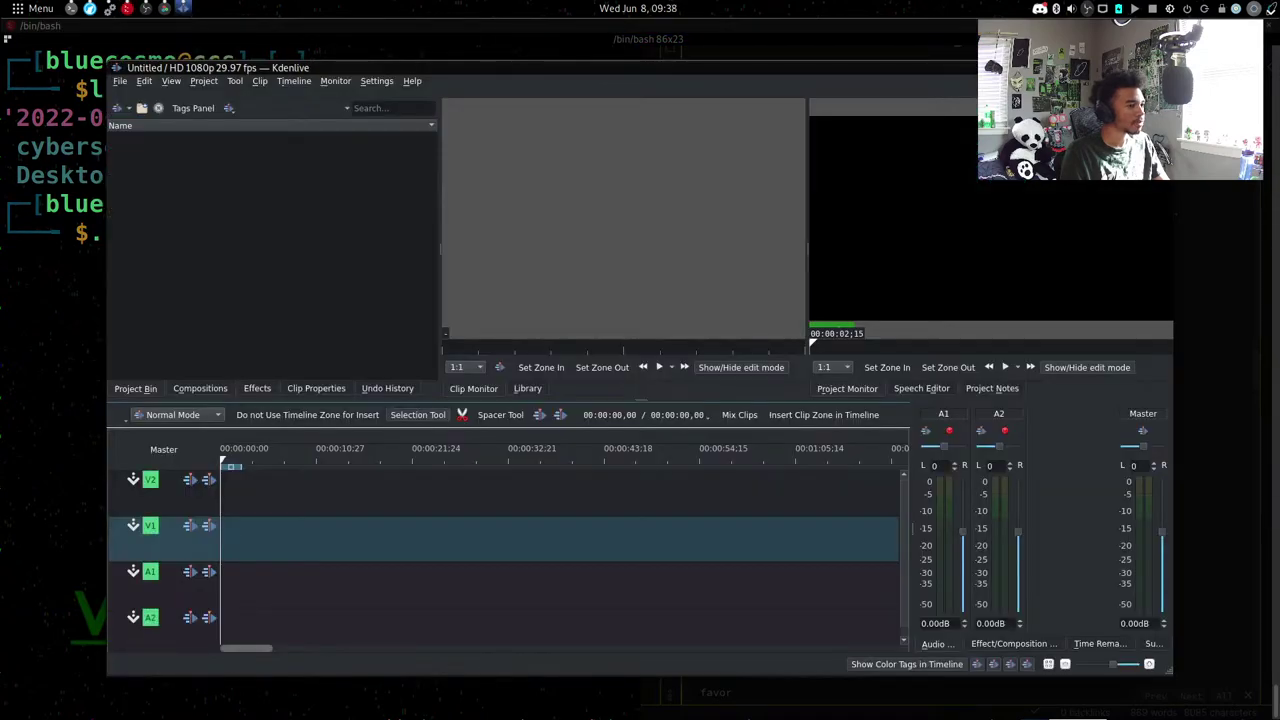
key(super)
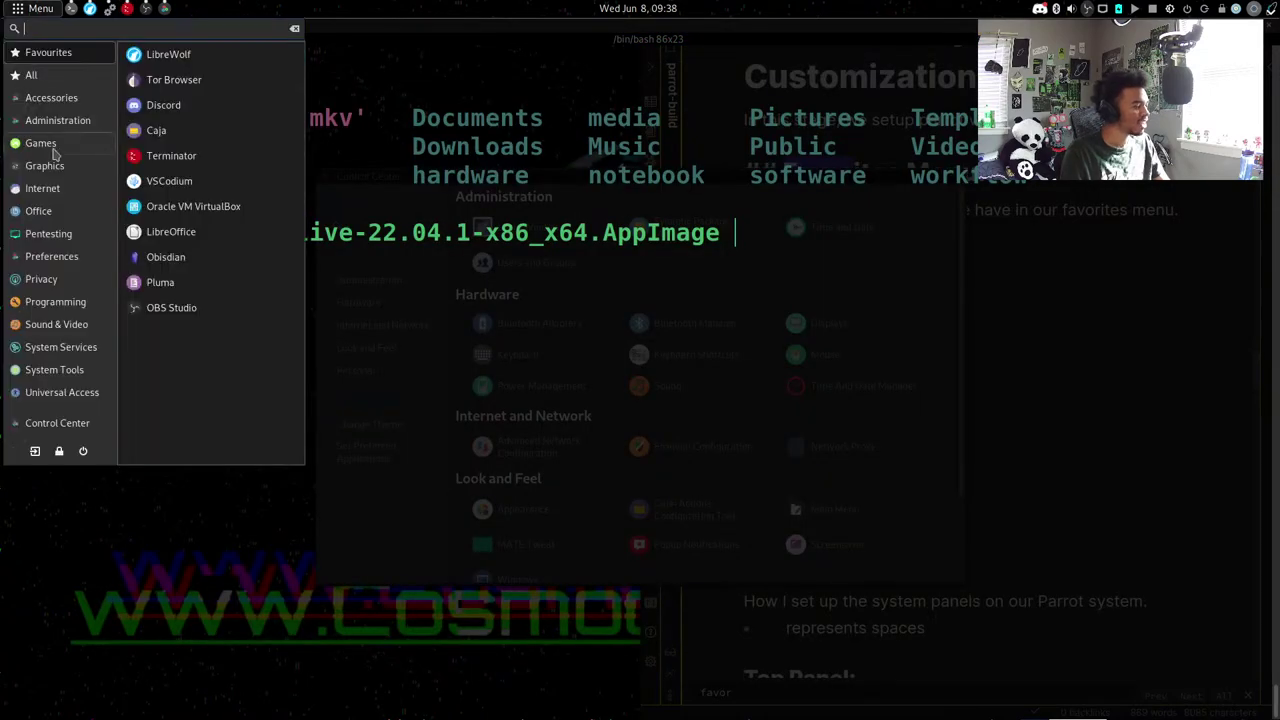
key(Escape)
text(kde)
key(ctrl+c)
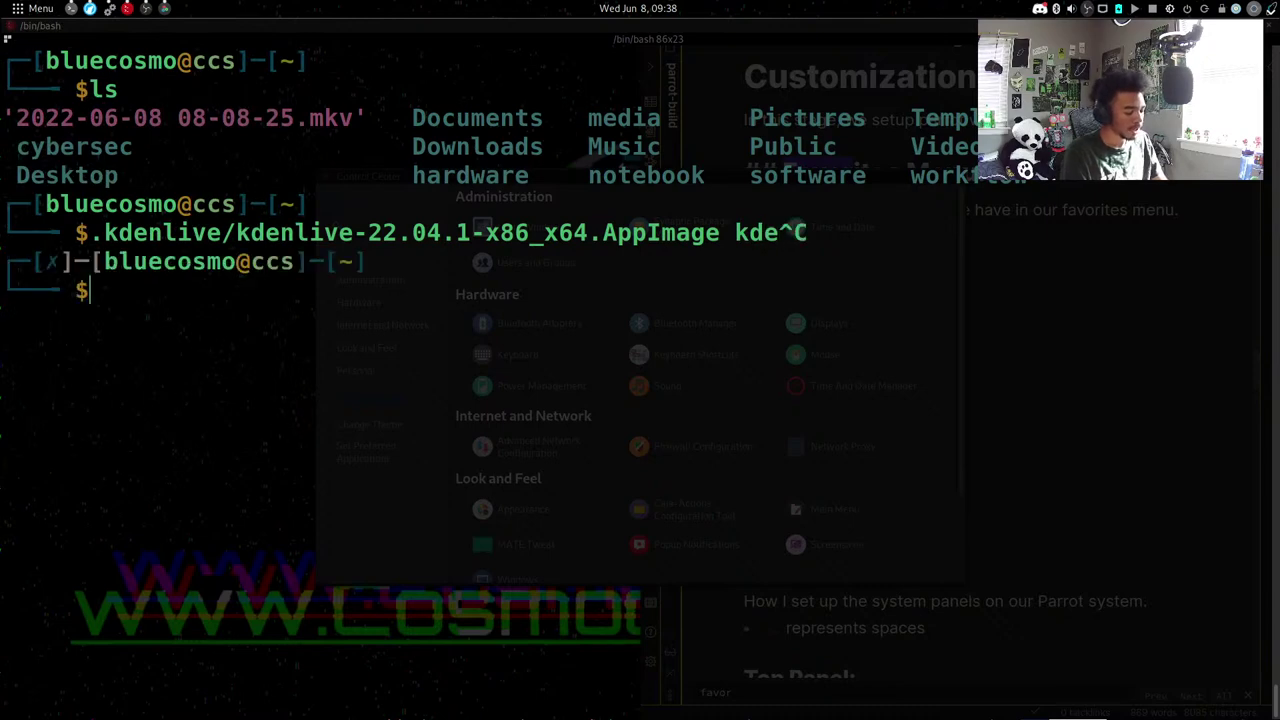
Find Kdenlive in the applications menu, pin it to the favourites menu and check the favourites list.
key(super)
text(kden)
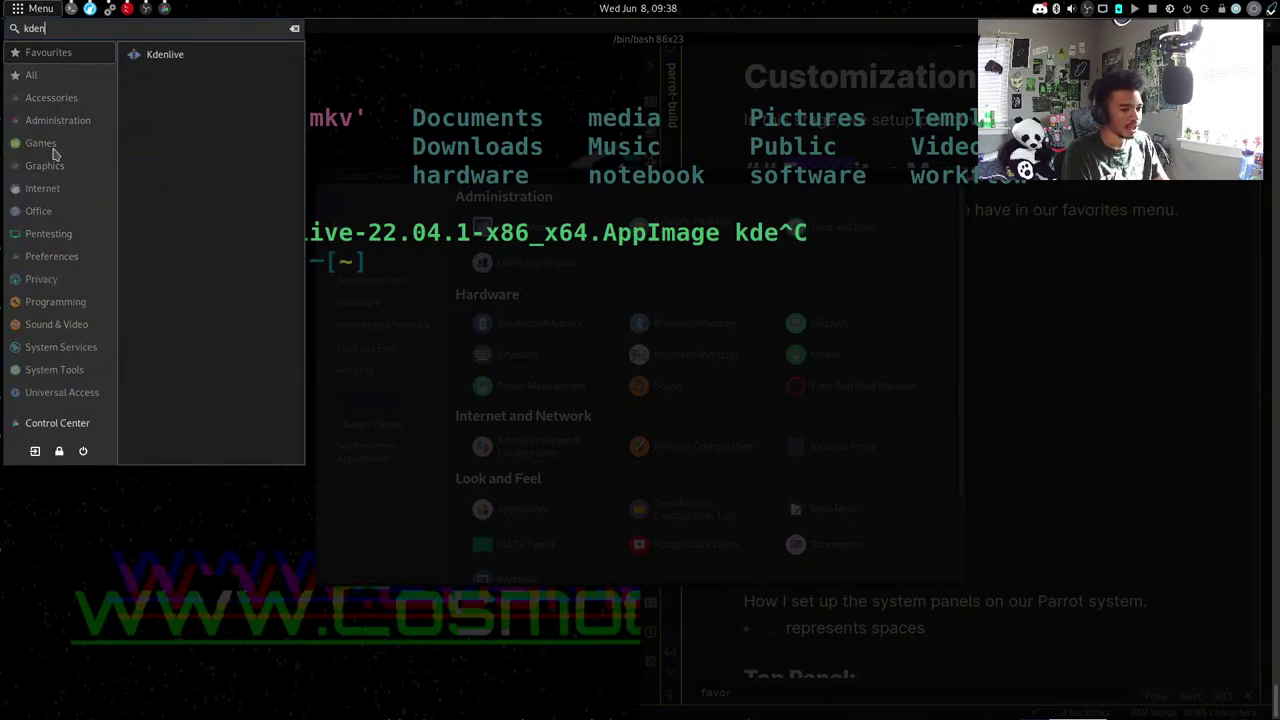
right_click(166, 54)
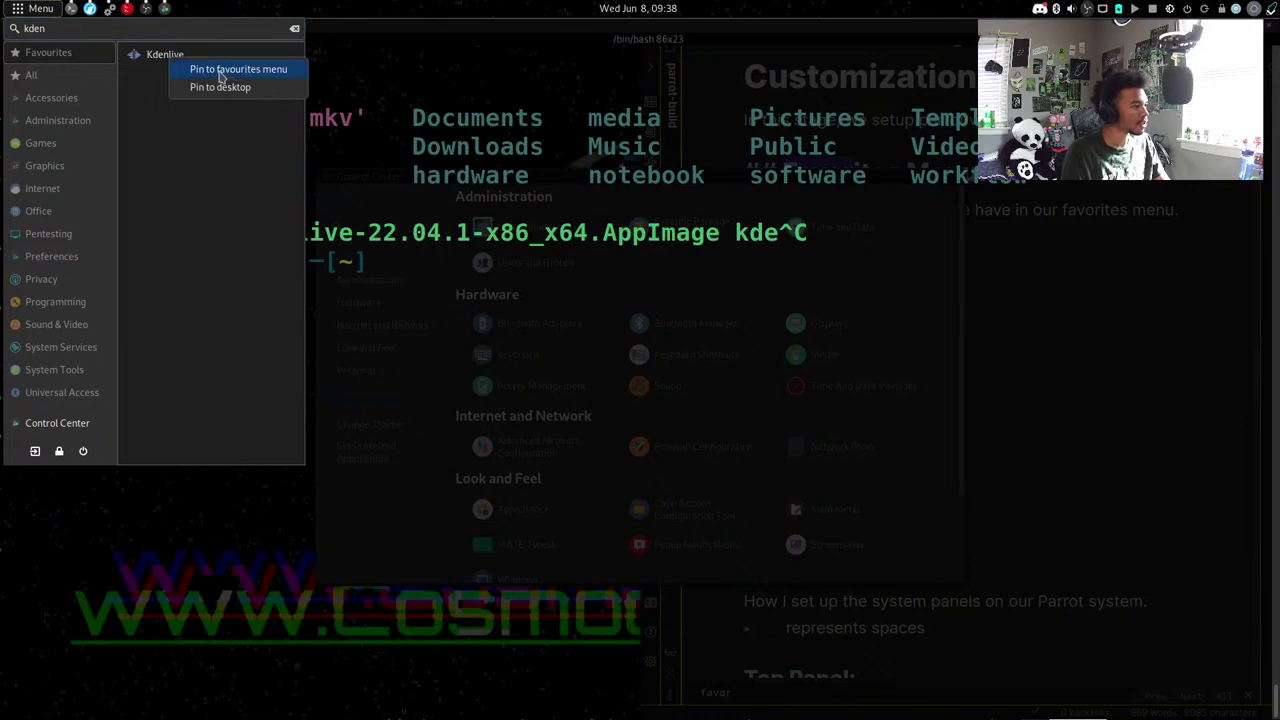
click(221, 70)
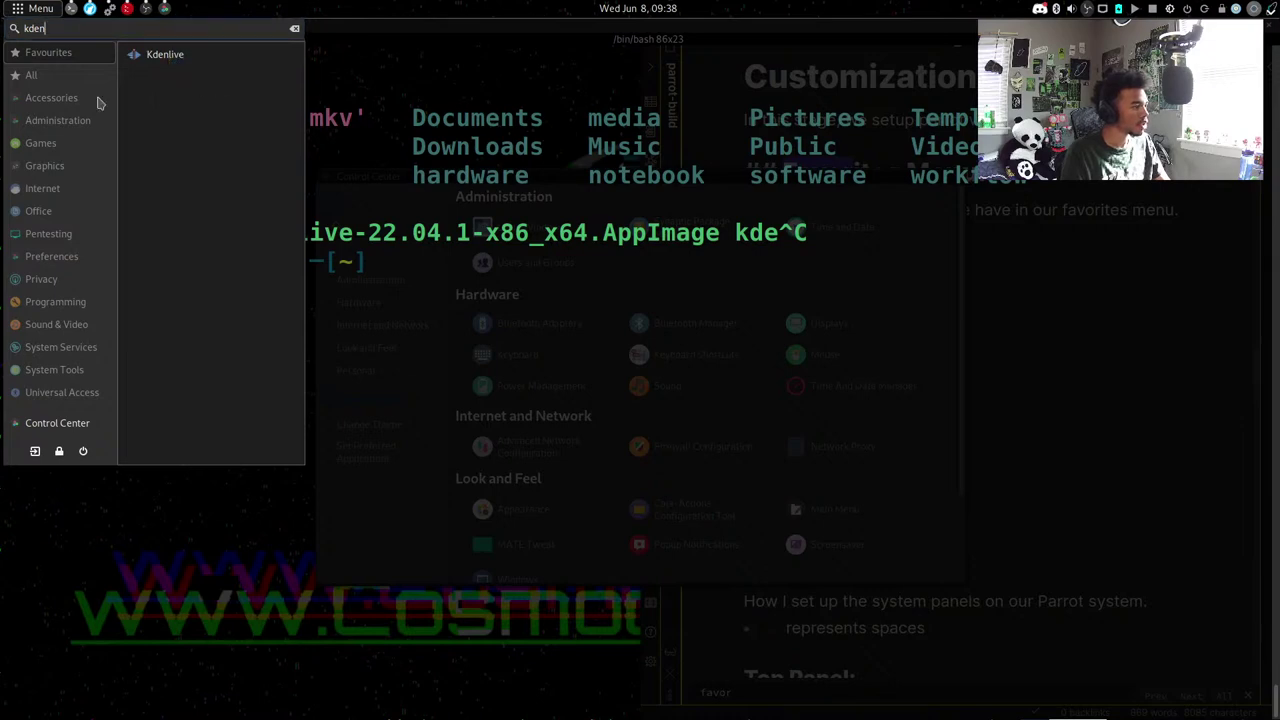
click(293, 29)
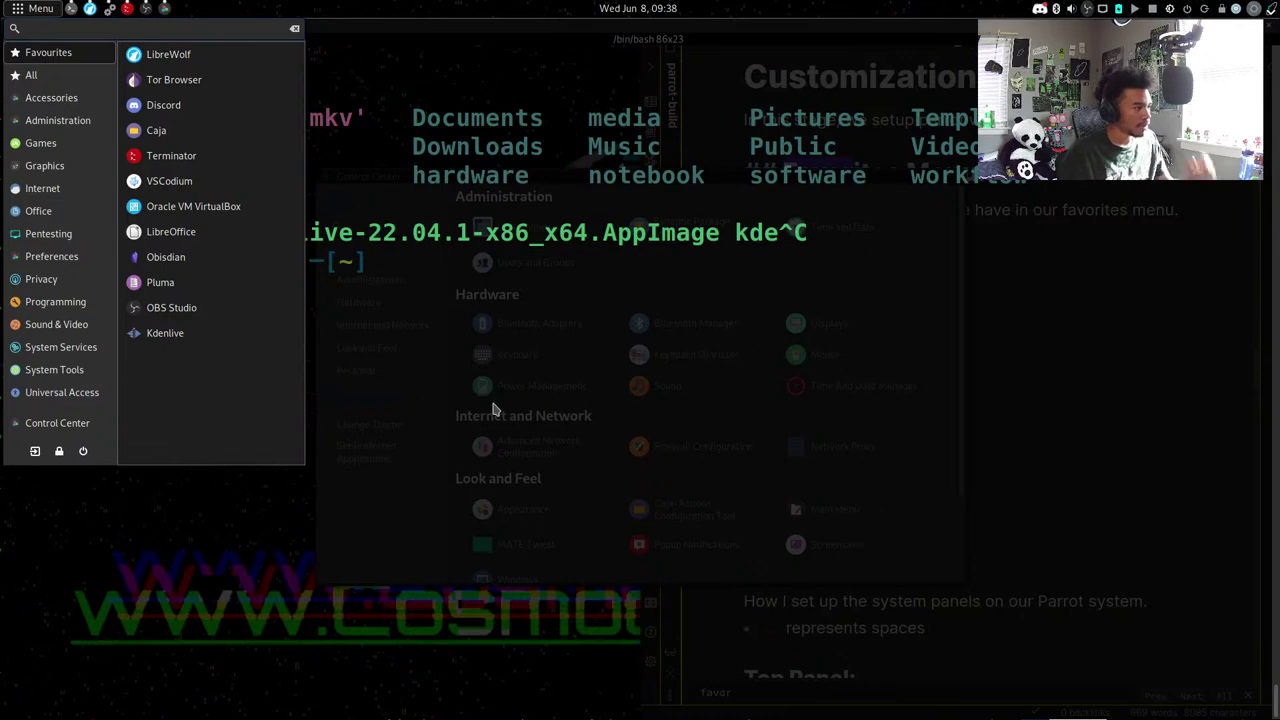
click(520, 384)
key(alt+Tab)
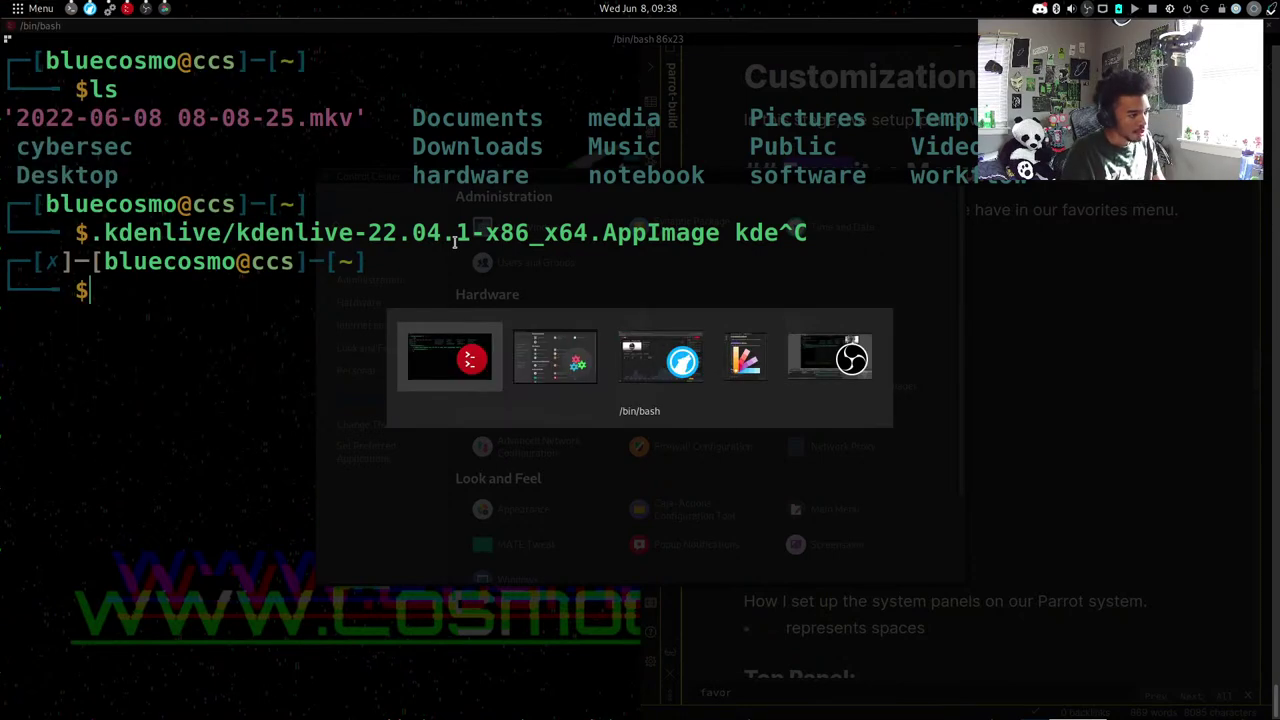
key(alt+Tab)
key(alt+Tab)
key(alt+Tab)
key(alt+Tab)
key(alt+Tab)
key(alt+Tab)
key(alt+Tab)
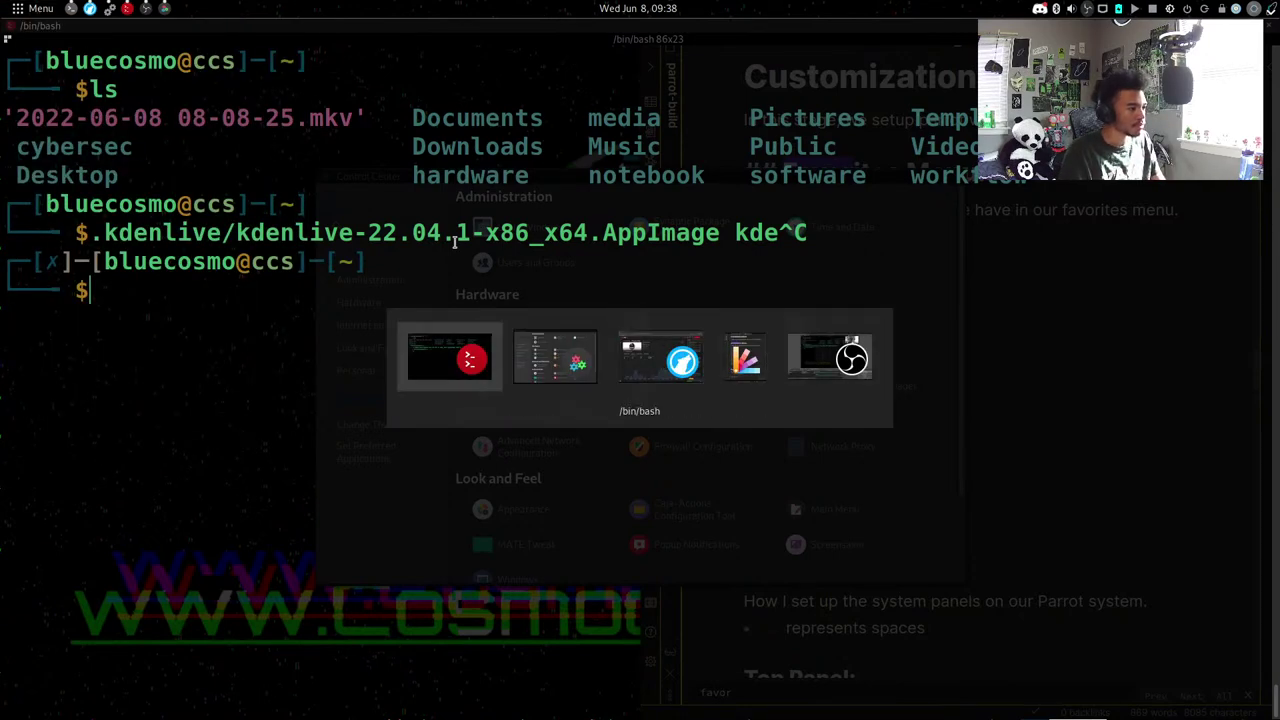
Review the Parrot build notes from the installation stage through the panel settings to the Terminator profile settings.
scroll(1072, 203, up, 15)
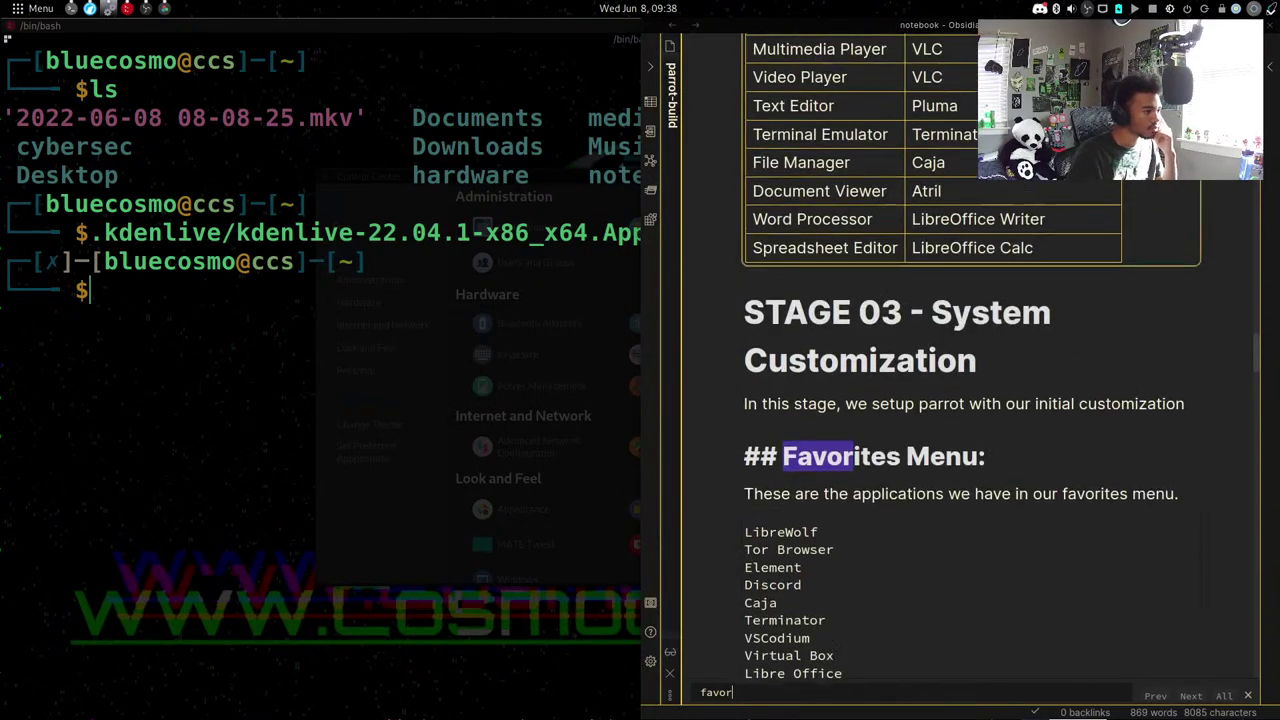
scroll(897, 160, up, 10)
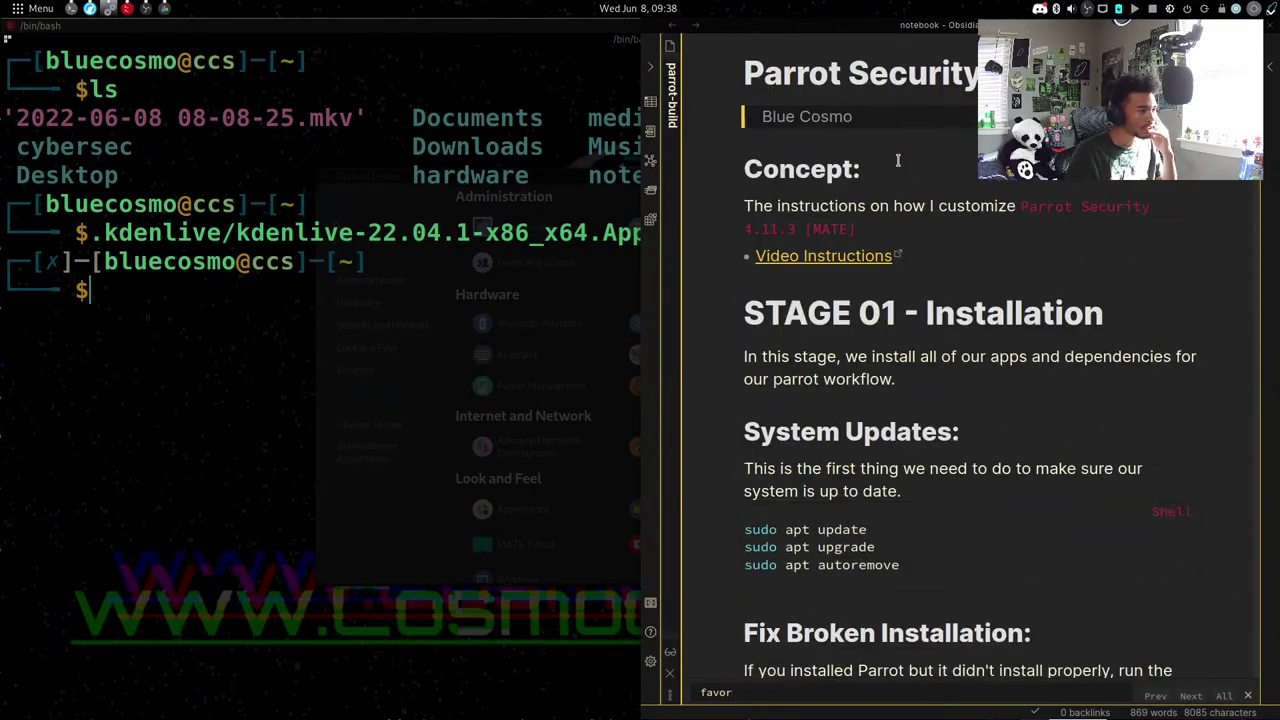
scroll(897, 160, down, 5)
scroll(897, 160, up, 1)
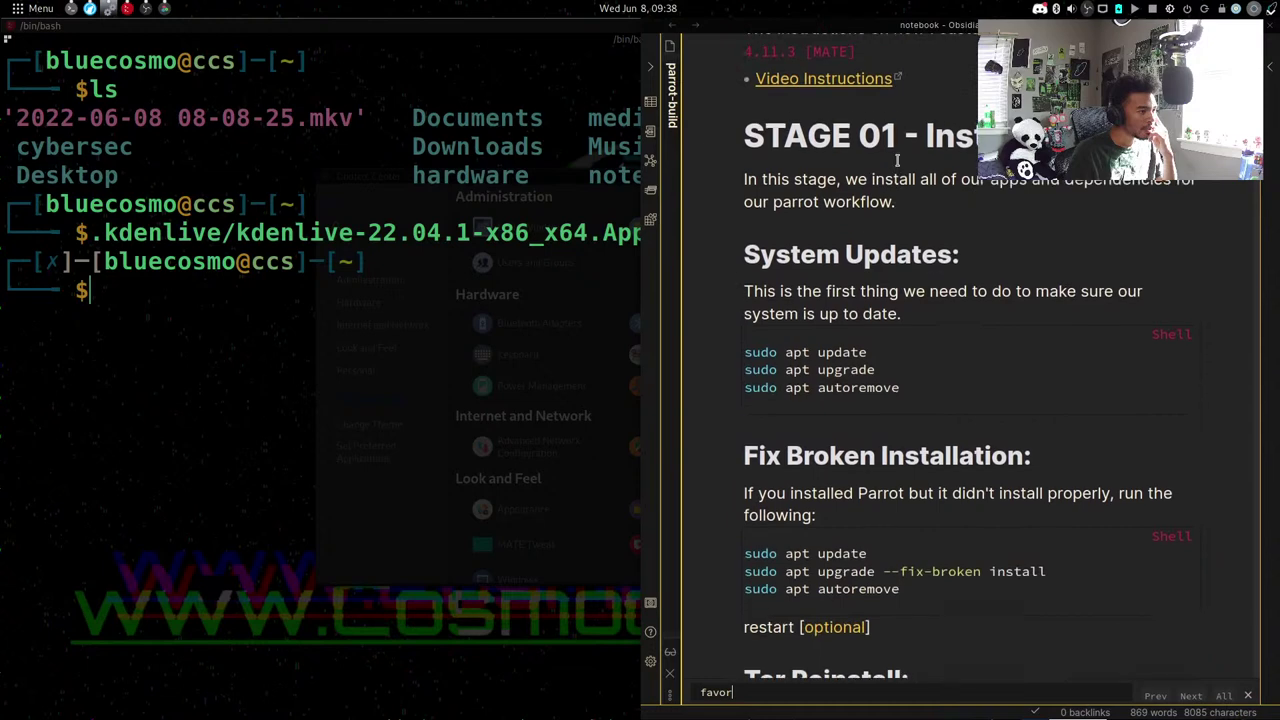
scroll(897, 163, down, 6)
scroll(897, 167, down, 8)
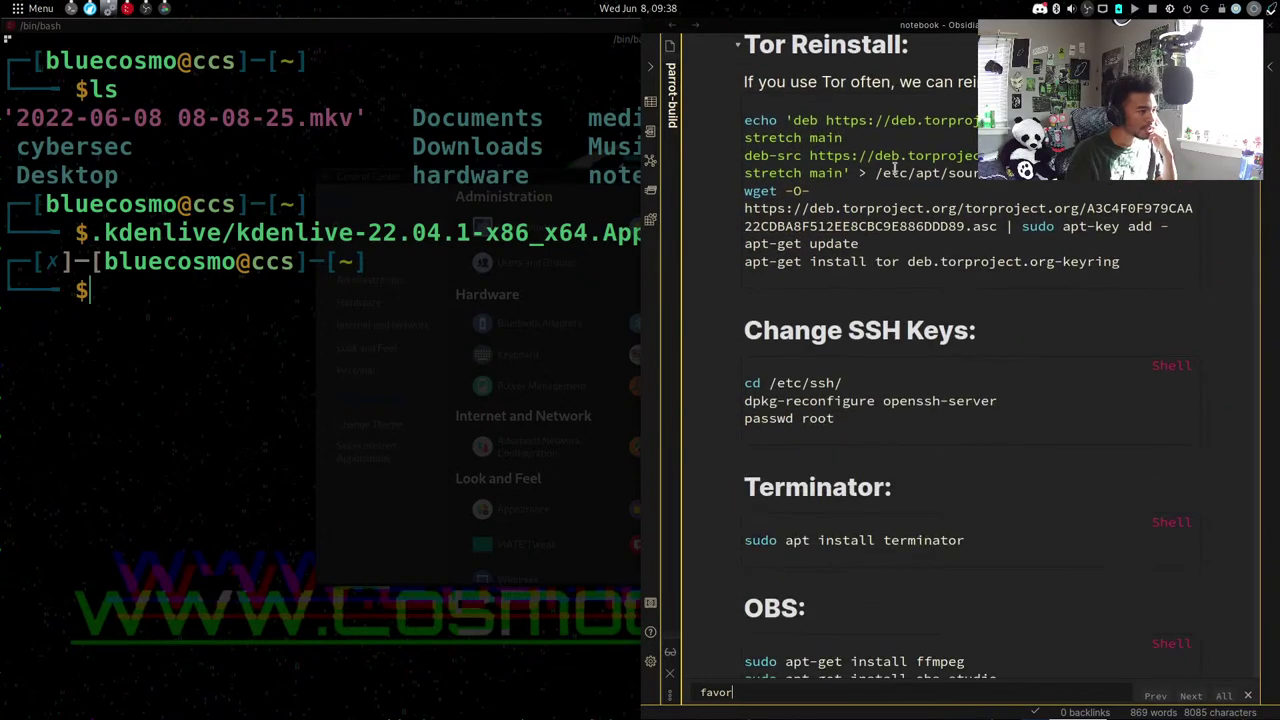
scroll(893, 165, down, 9)
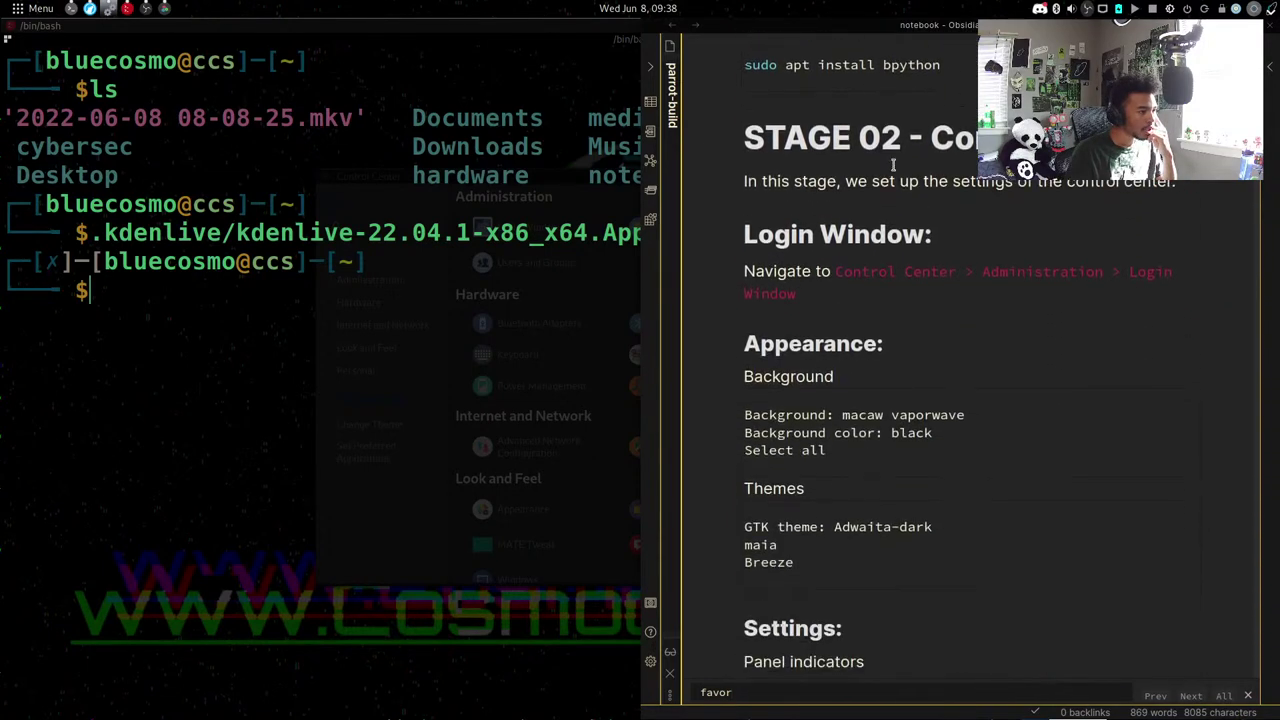
scroll(897, 170, down, 9)
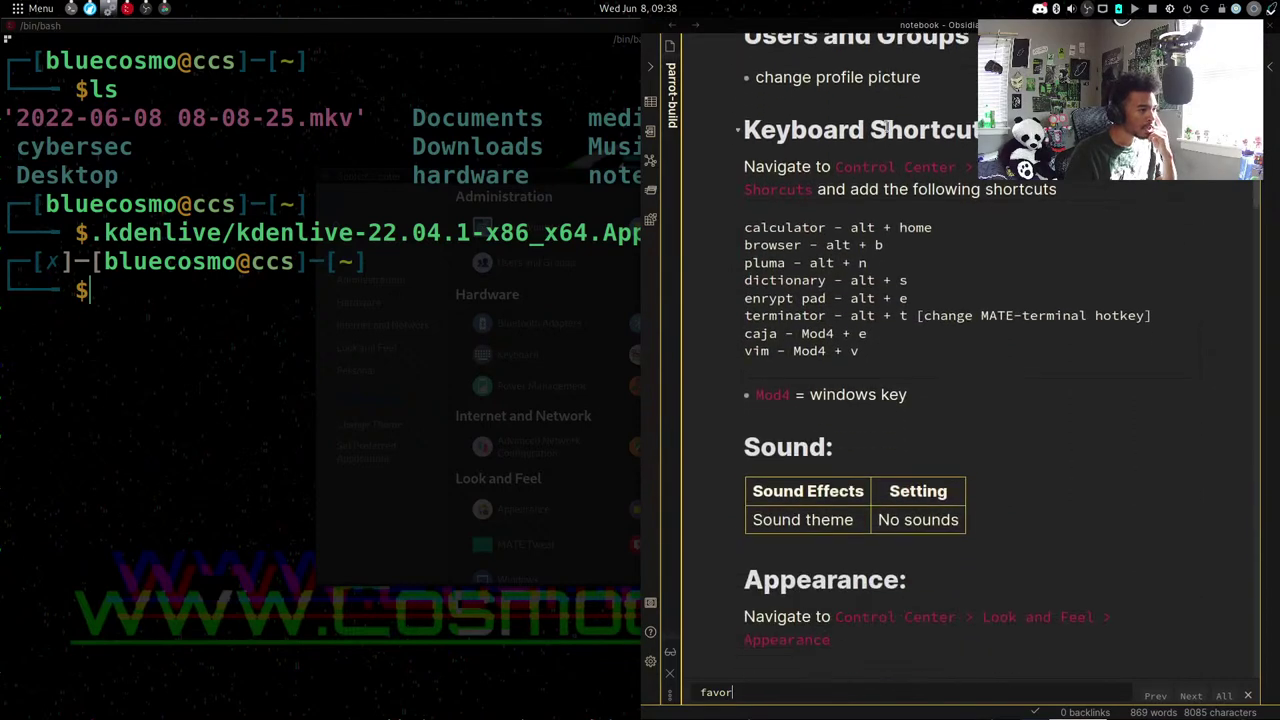
scroll(895, 222, down, 10)
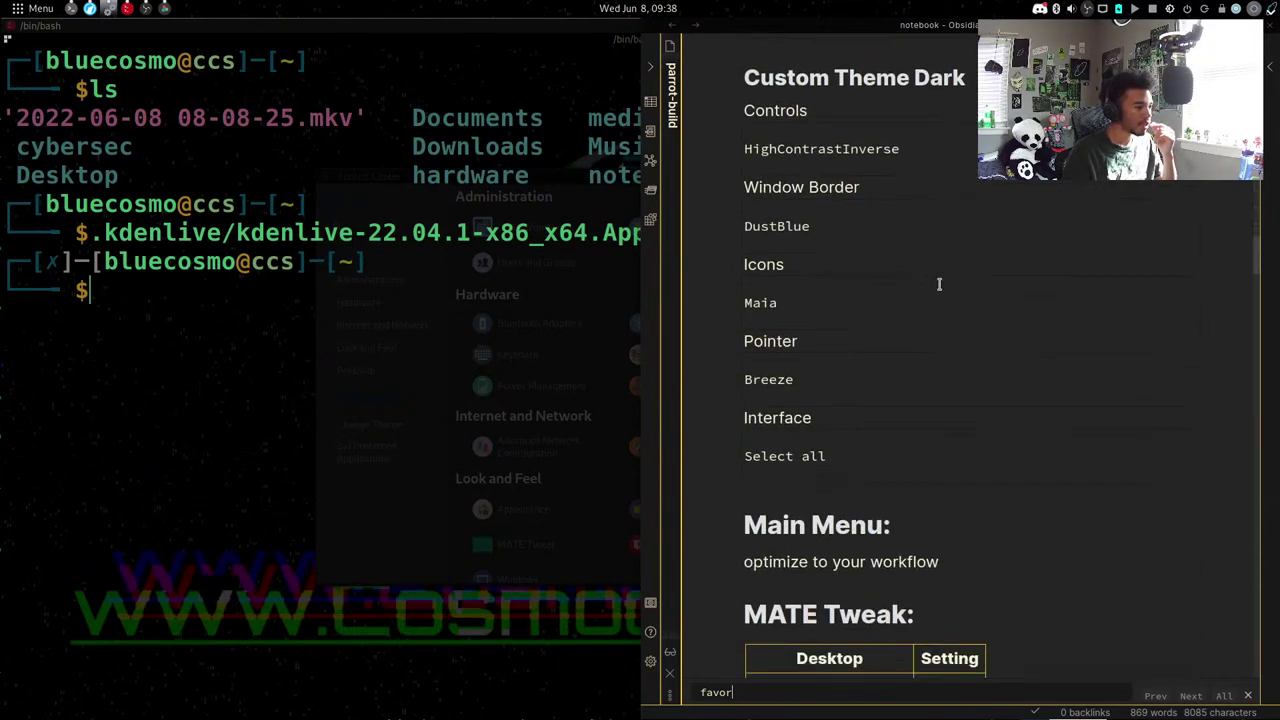
scroll(902, 322, down, 1)
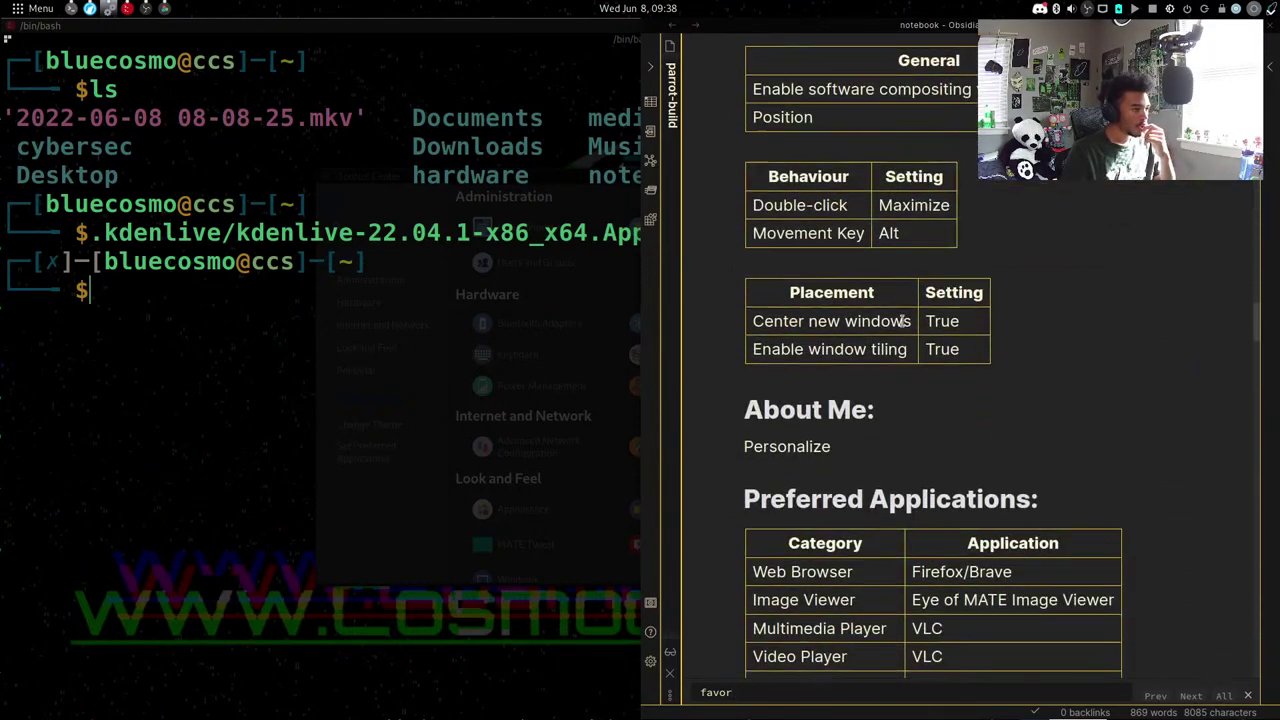
scroll(902, 322, up, 3)
scroll(900, 315, down, 6)
scroll(898, 310, down, 7)
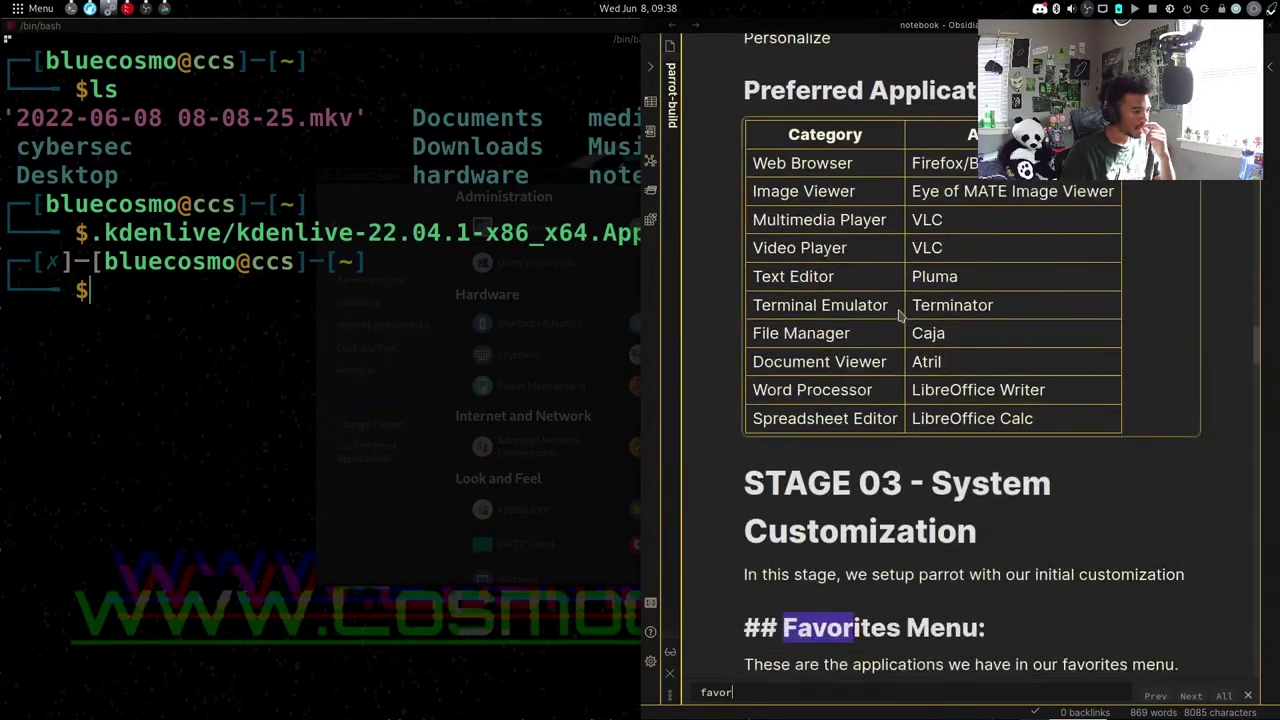
scroll(898, 310, down, 12)
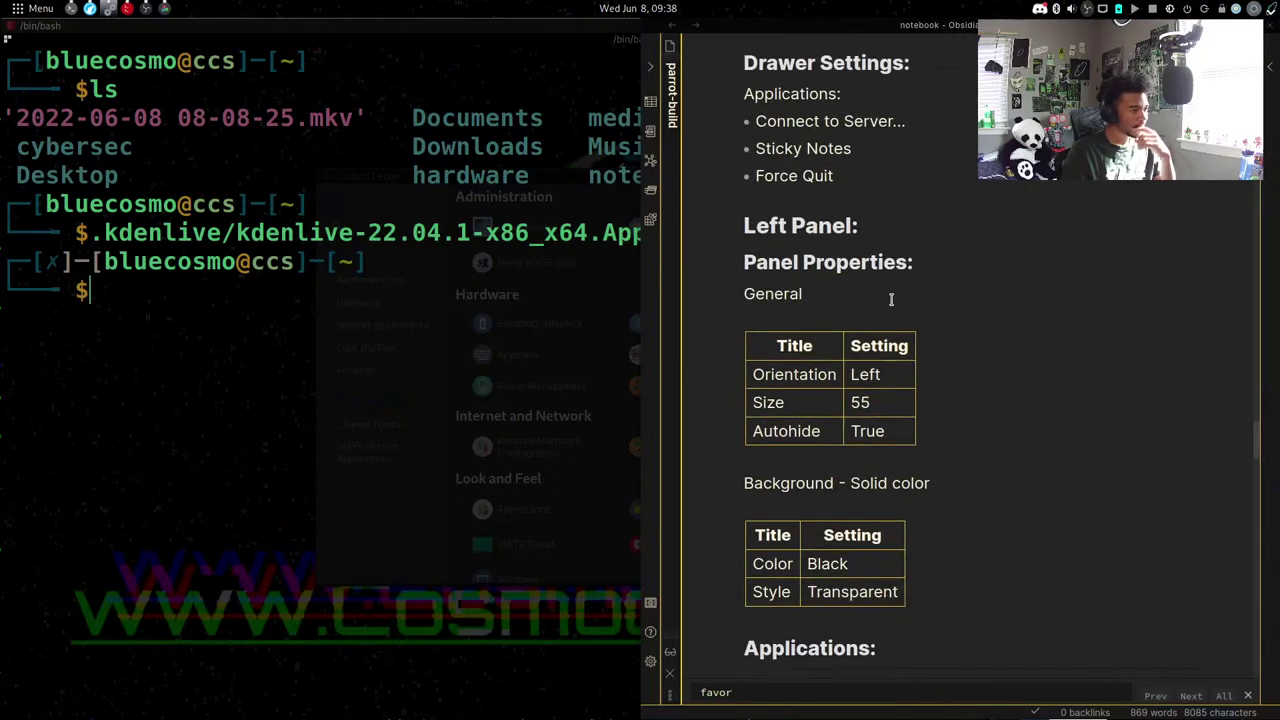
scroll(893, 306, down, 12)
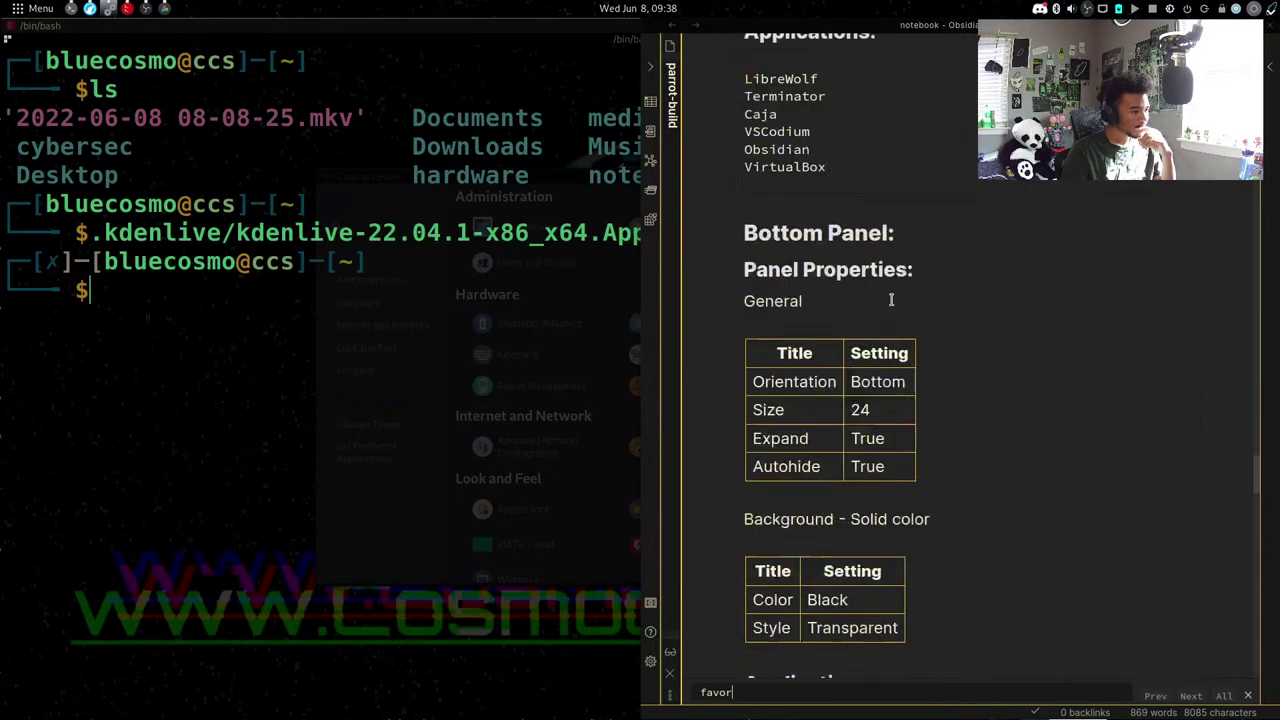
scroll(893, 306, down, 1)
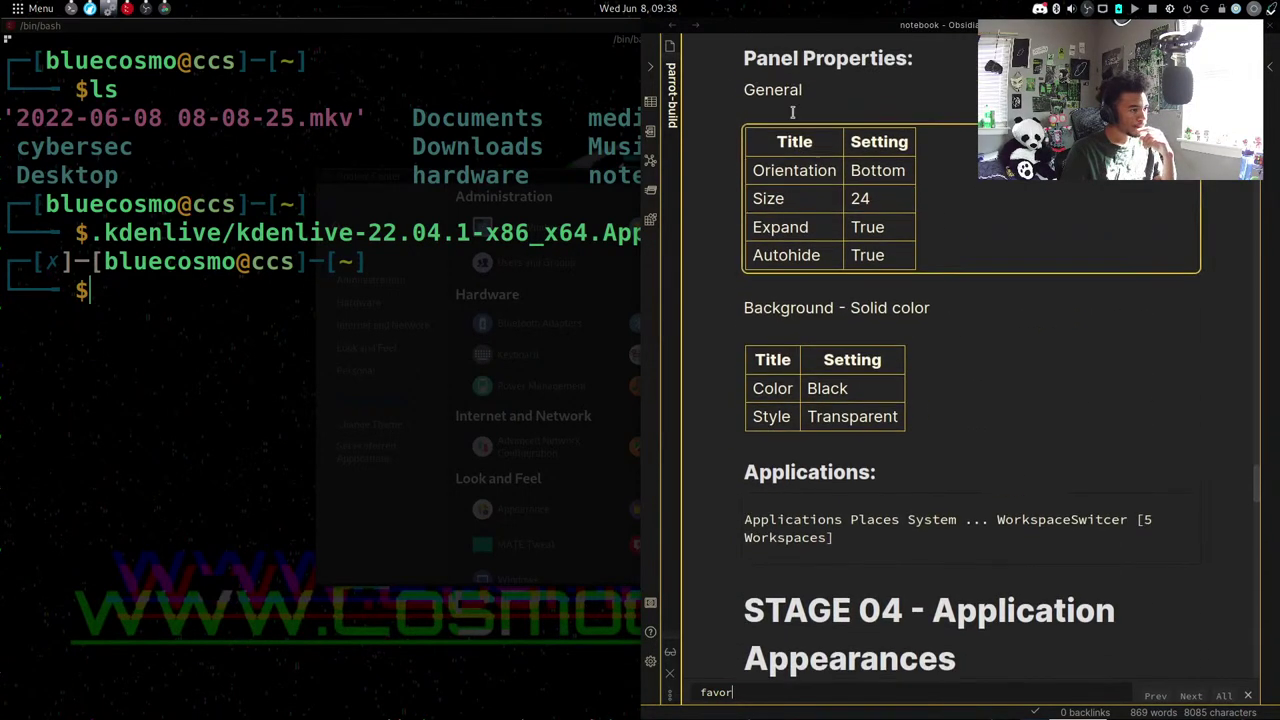
scroll(792, 117, up, 1)
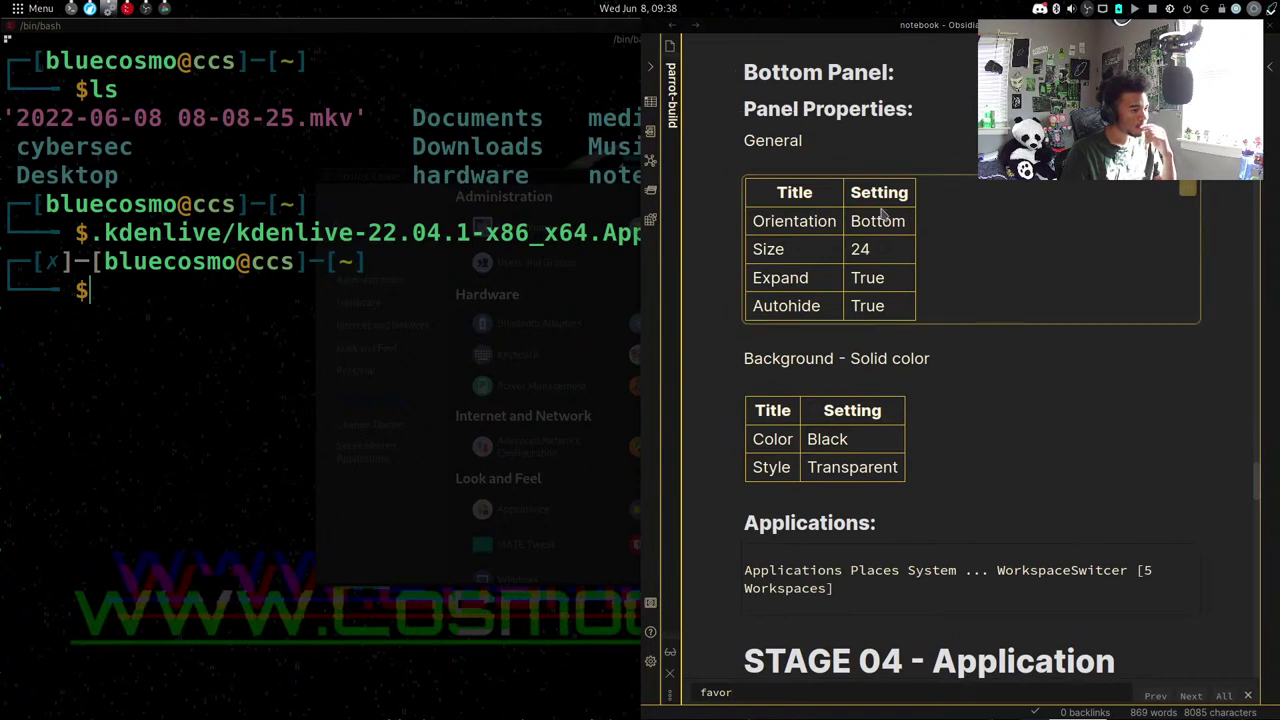
scroll(865, 229, down, 5)
scroll(865, 229, down, 7)
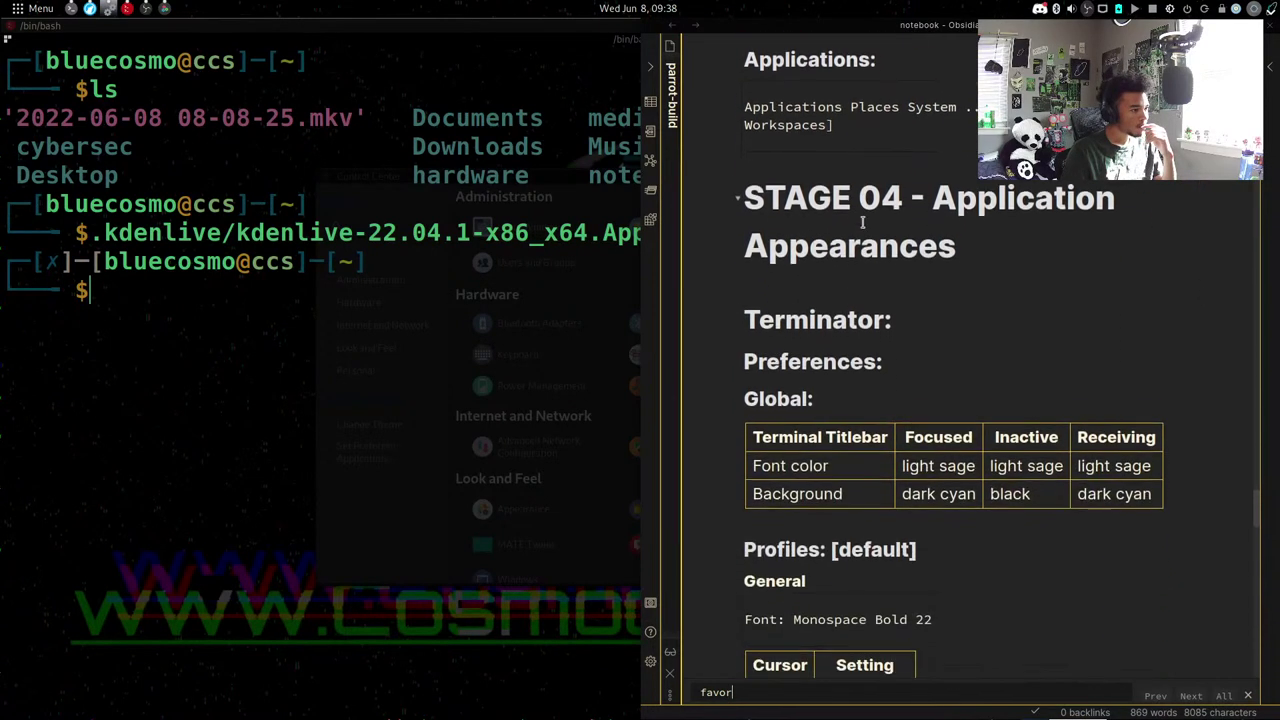
scroll(865, 229, down, 14)
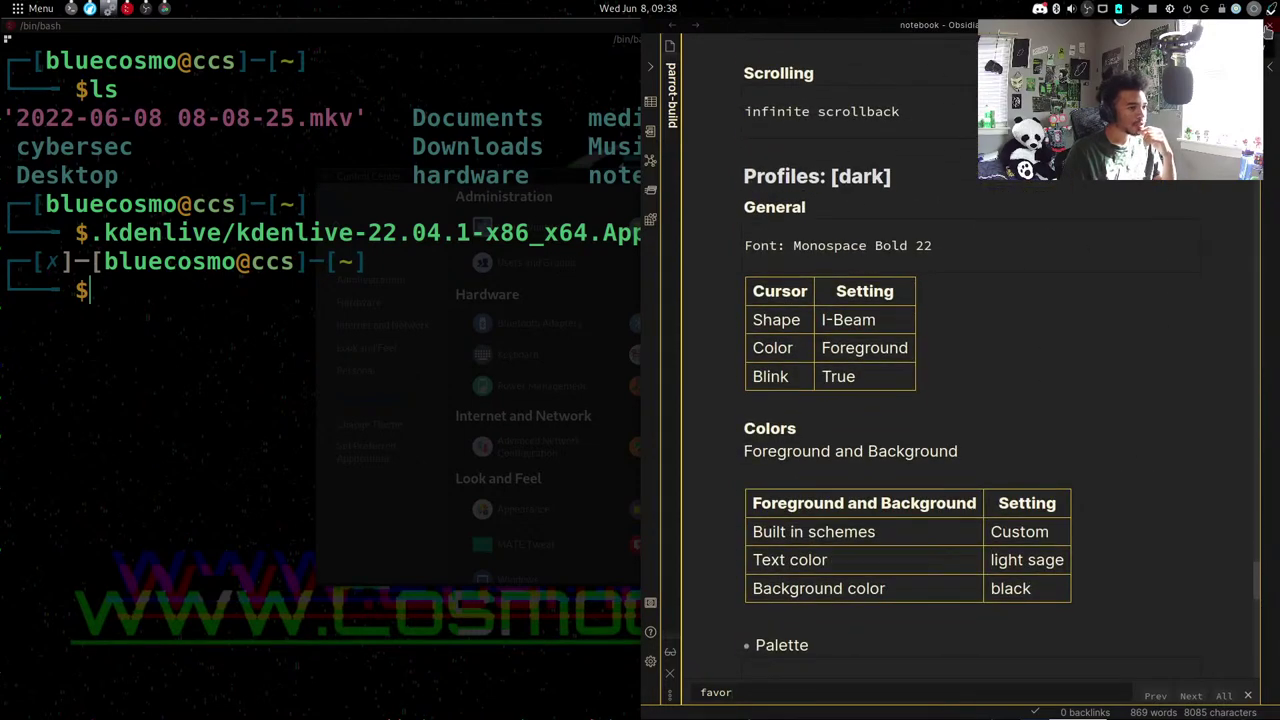
key(alt+Tab)
click(35, 8)
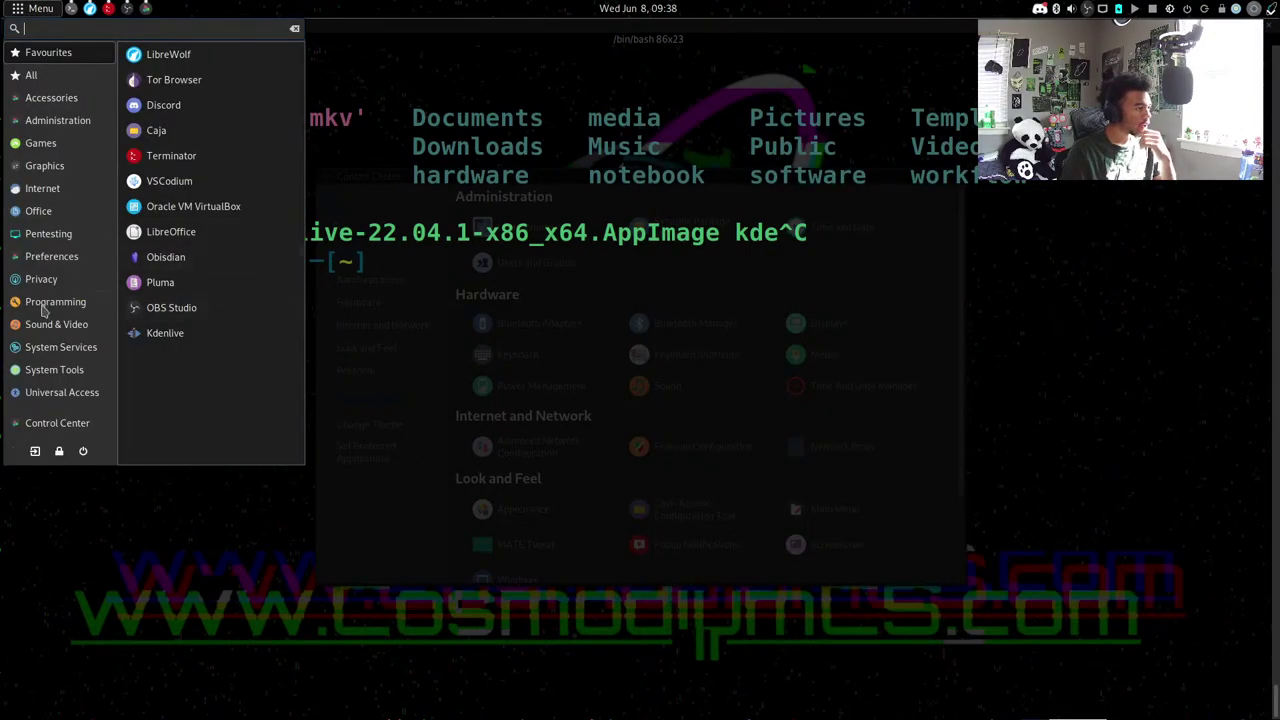
click(156, 130)
click(765, 450)
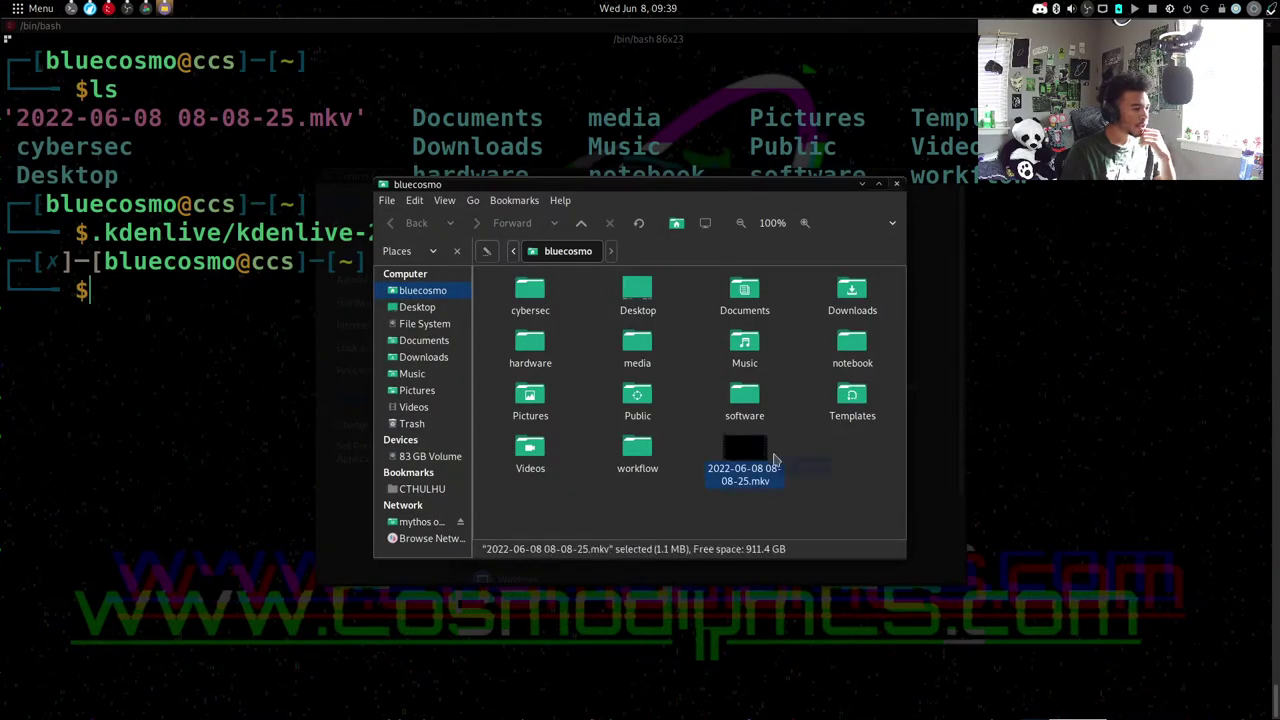
key(Delete)
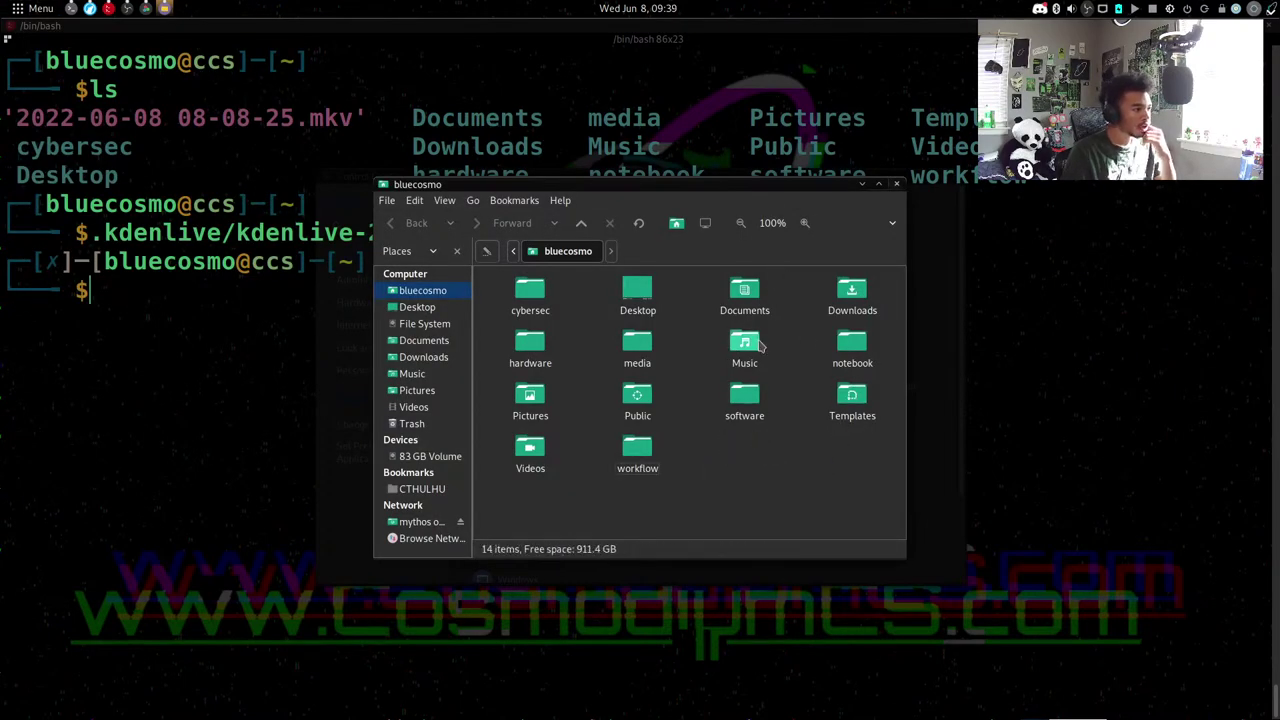
Move the Music and Pictures folders into the media folder in the home directory, using a maximized file manager window.
drag(744, 350, 636, 347)
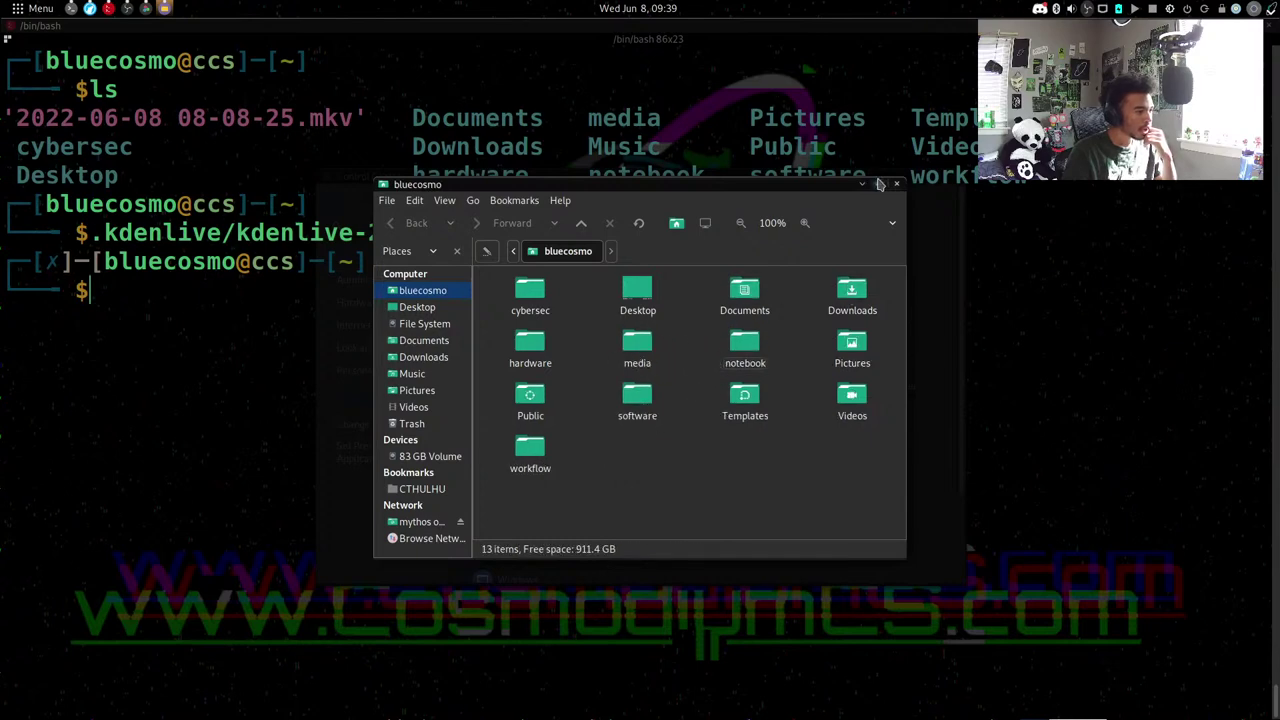
click(879, 184)
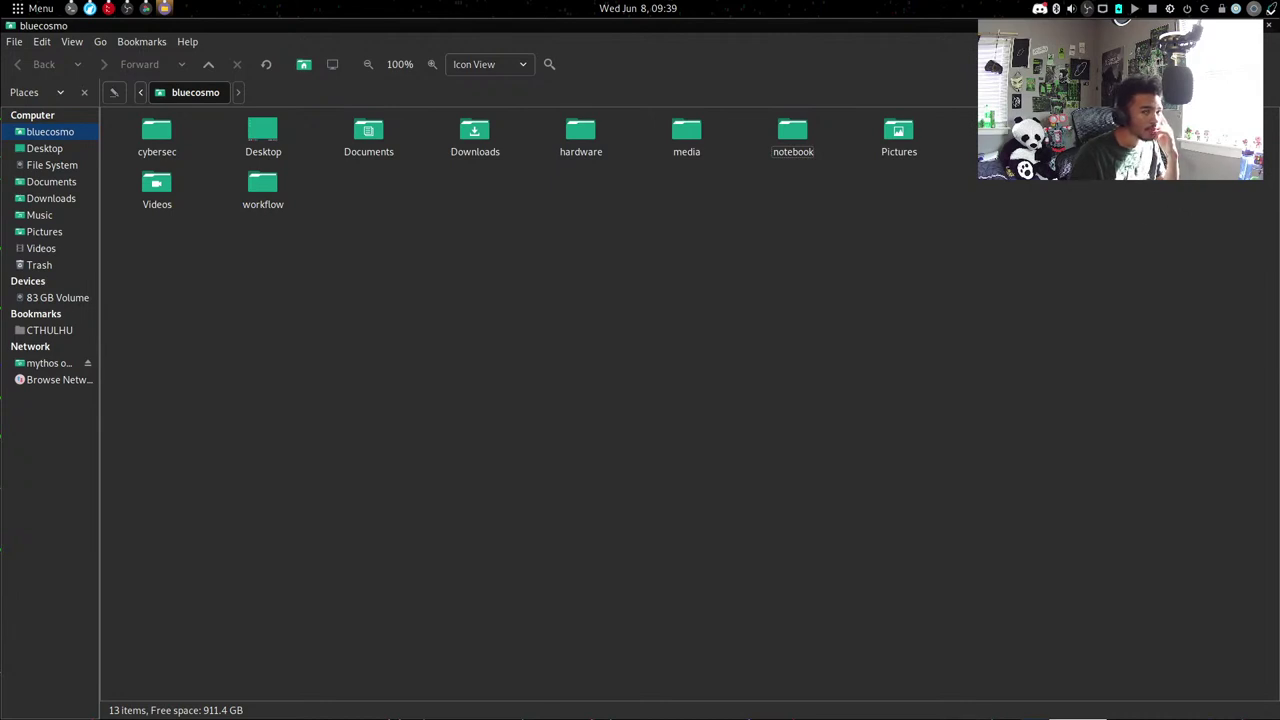
drag(898, 132, 686, 132)
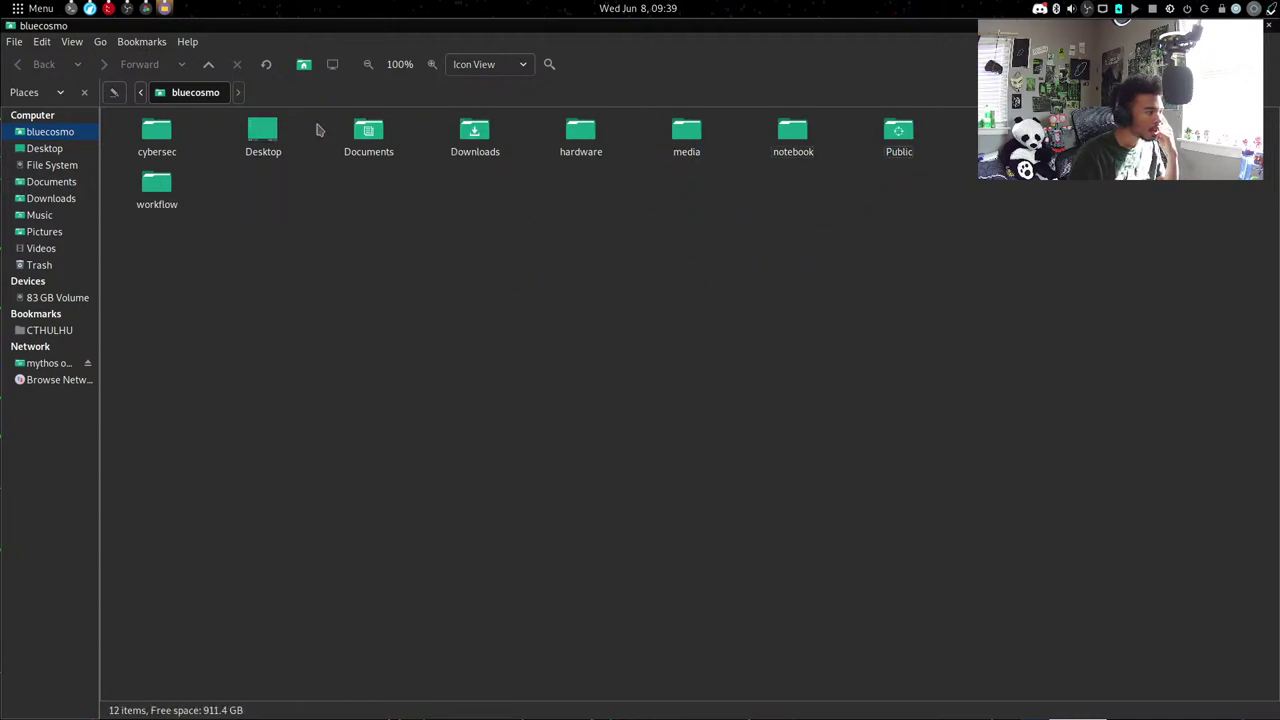
Delete the Documents folder from the home directory and move the Videos folder into media.
click(370, 143)
key(Delete)
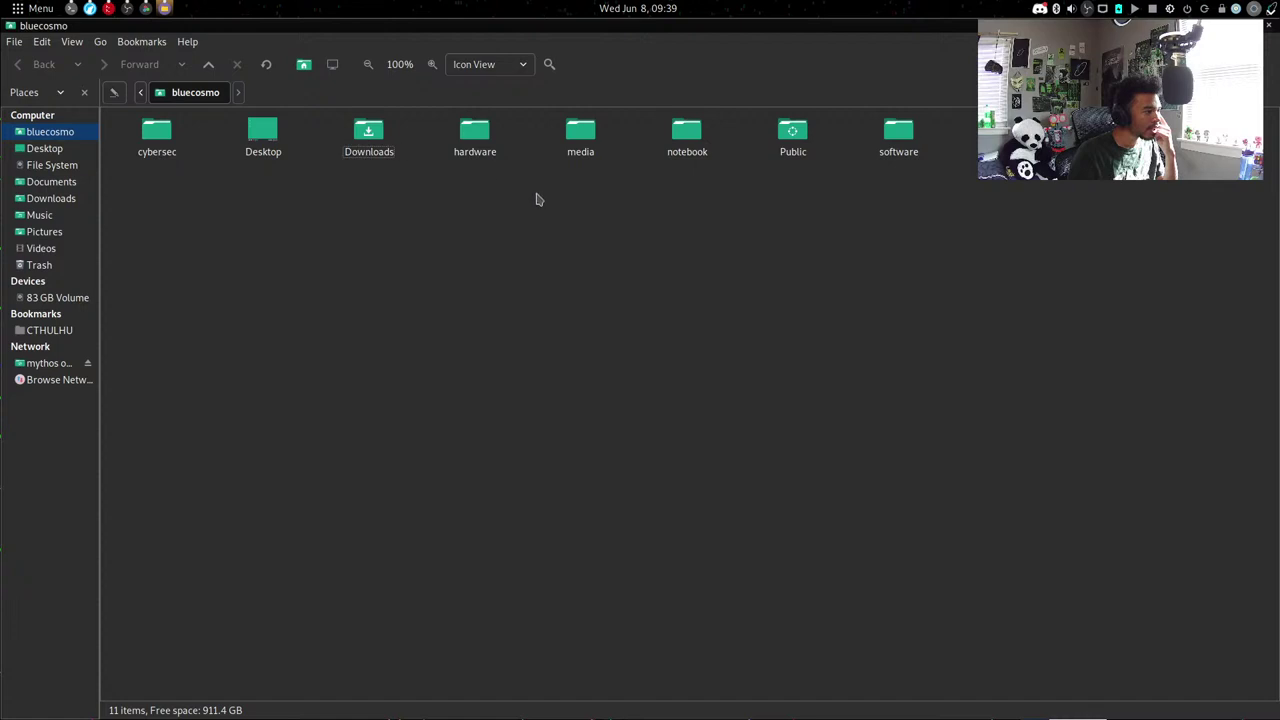
key(super+Left)
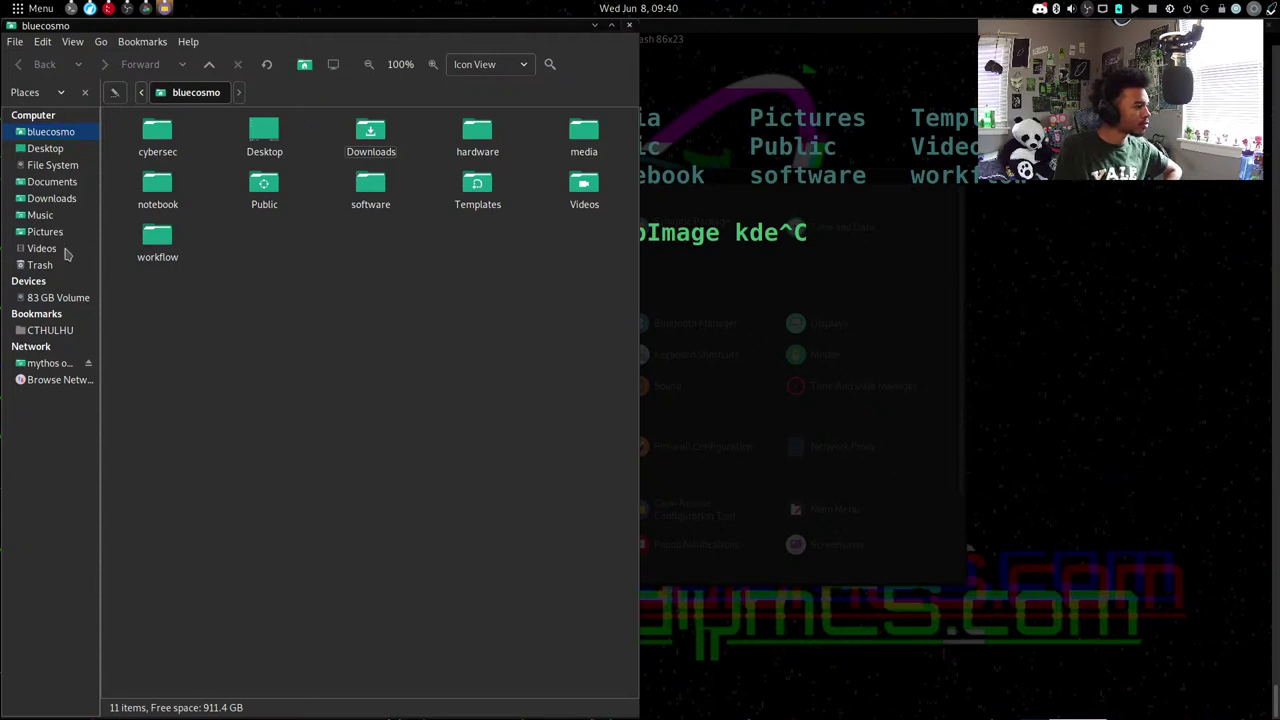
drag(572, 186, 562, 160)
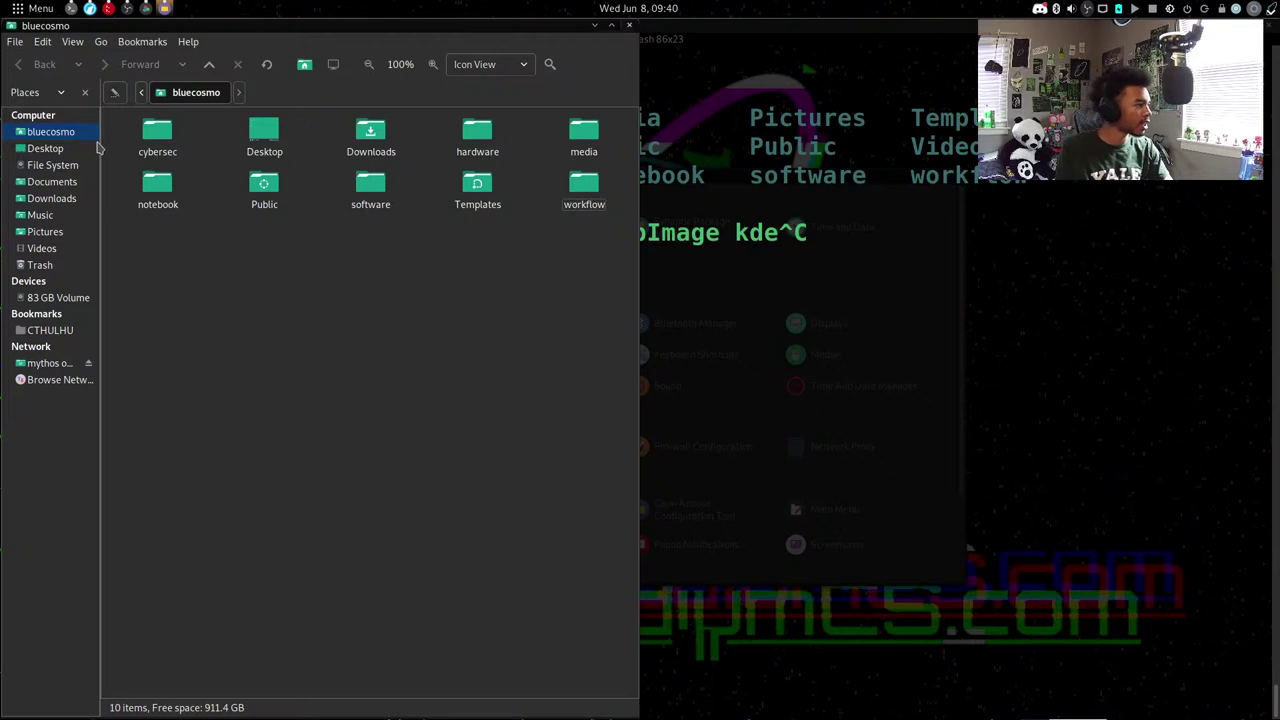
Try to open and remove the Documents shortcut in the Places sidebar, and close the file manager.
click(72, 185)
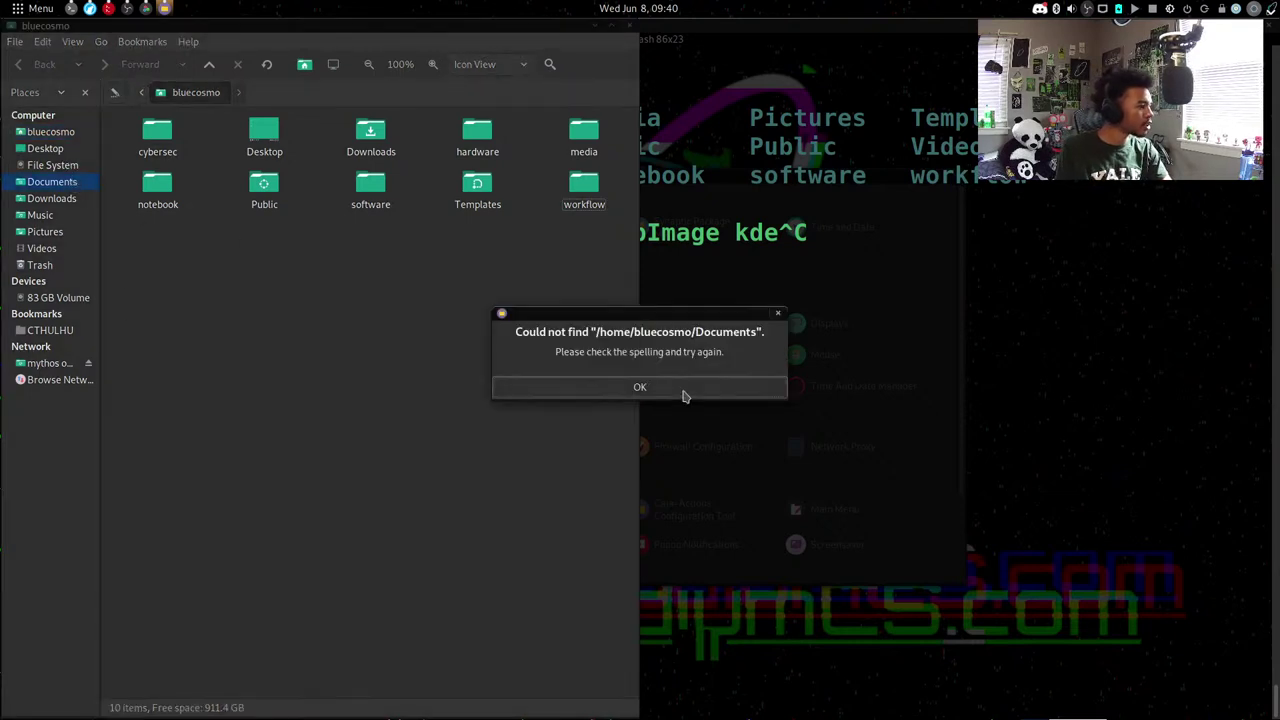
click(686, 391)
right_click(53, 190)
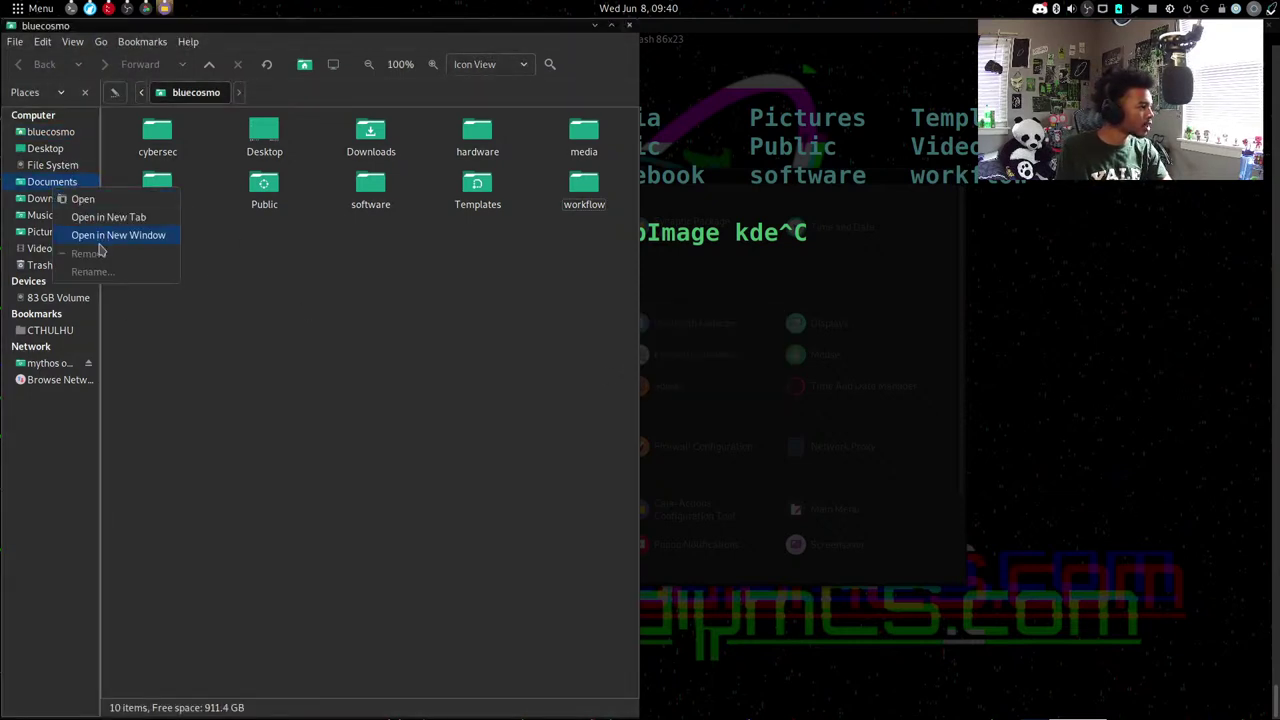
click(629, 25)
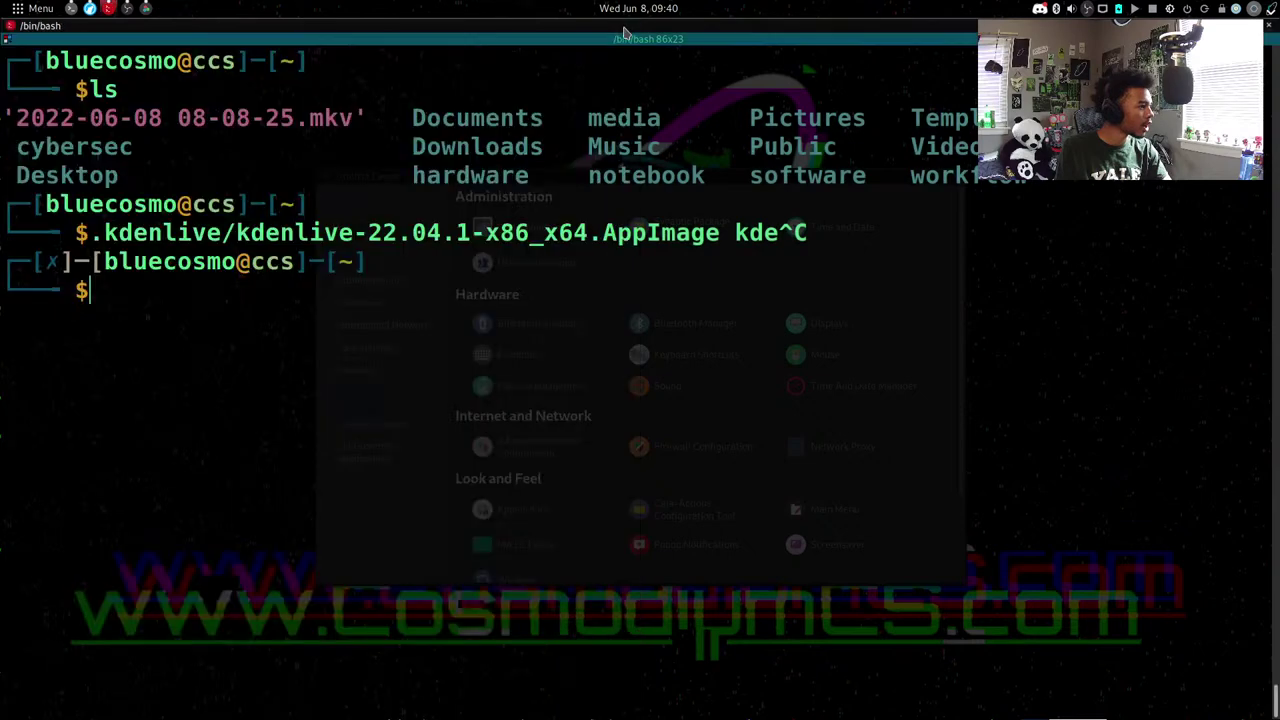
Reopen the home folder and check whether the Desktop, Pictures and Videos shortcuts in the Places sidebar can be removed.
key(super+e)
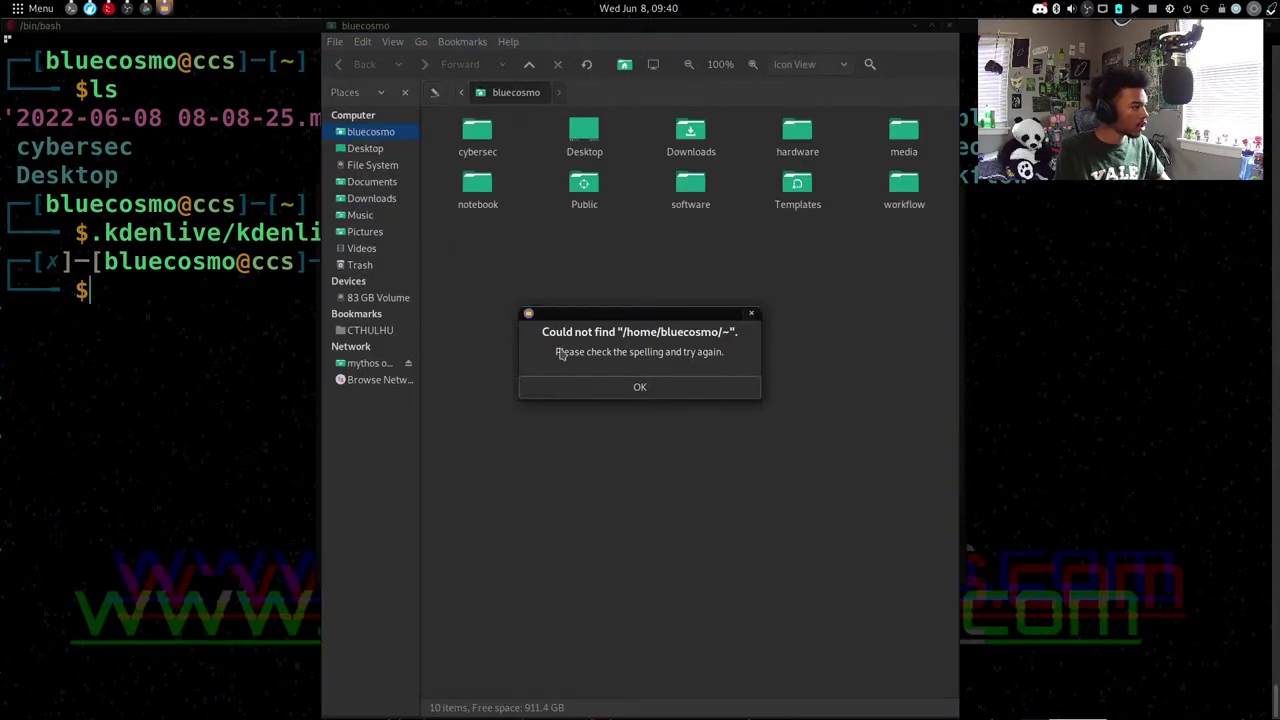
click(580, 384)
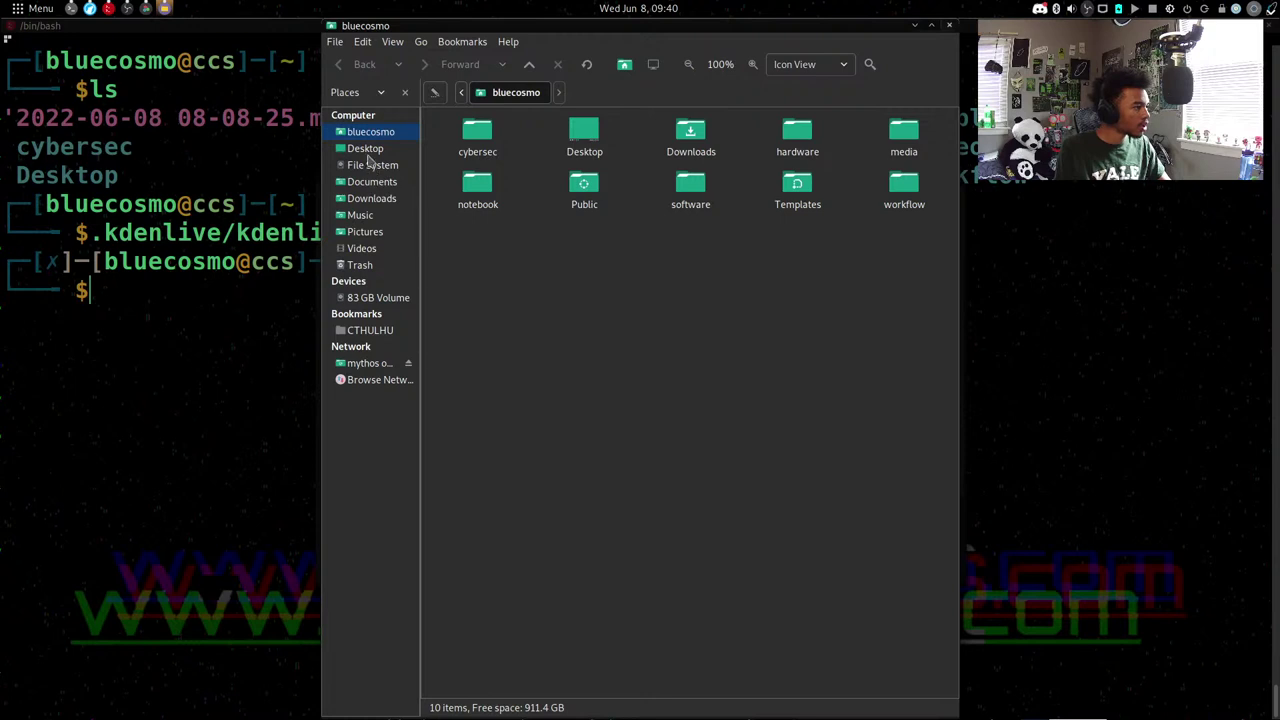
right_click(370, 150)
key(Escape)
right_click(366, 232)
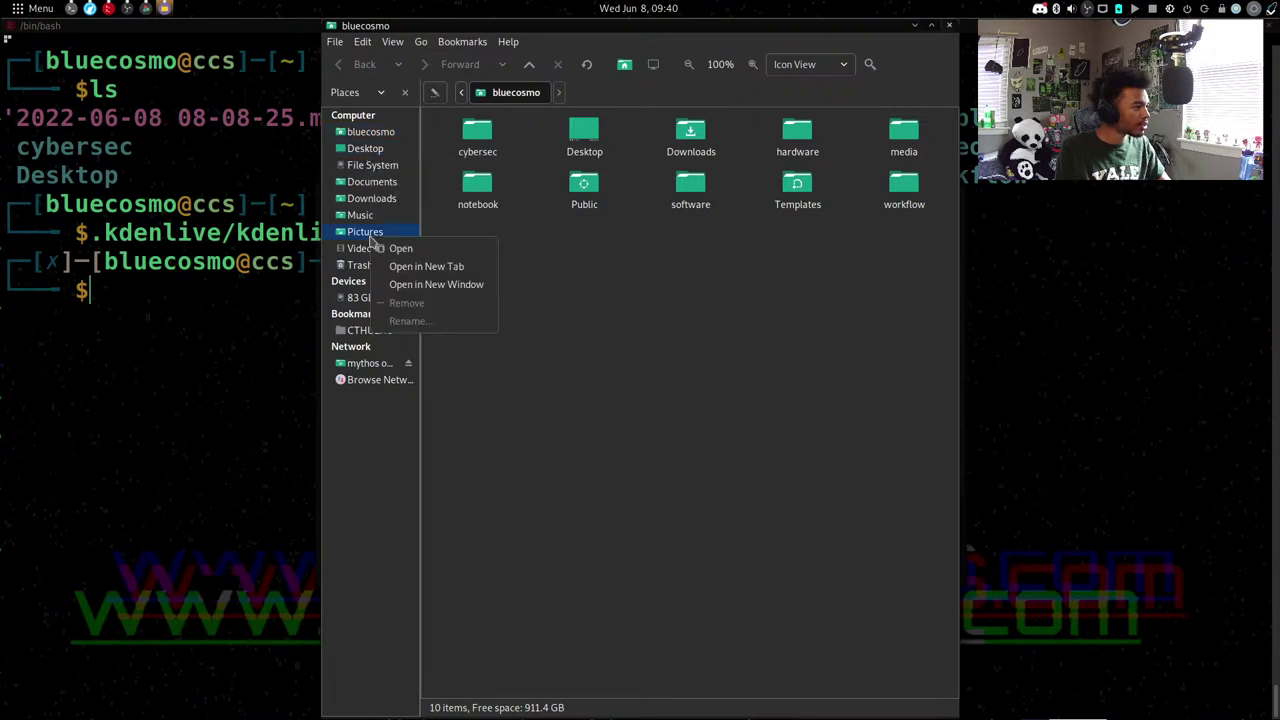
key(Escape)
right_click(374, 250)
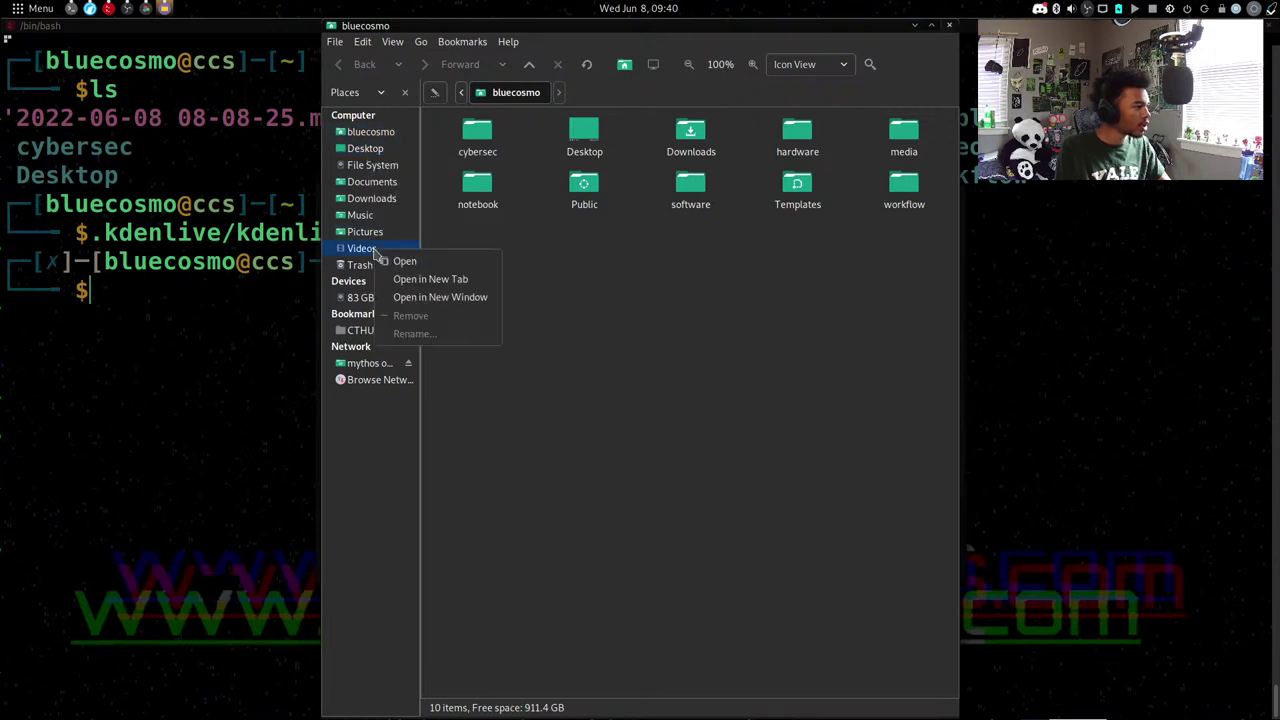
key(Escape)
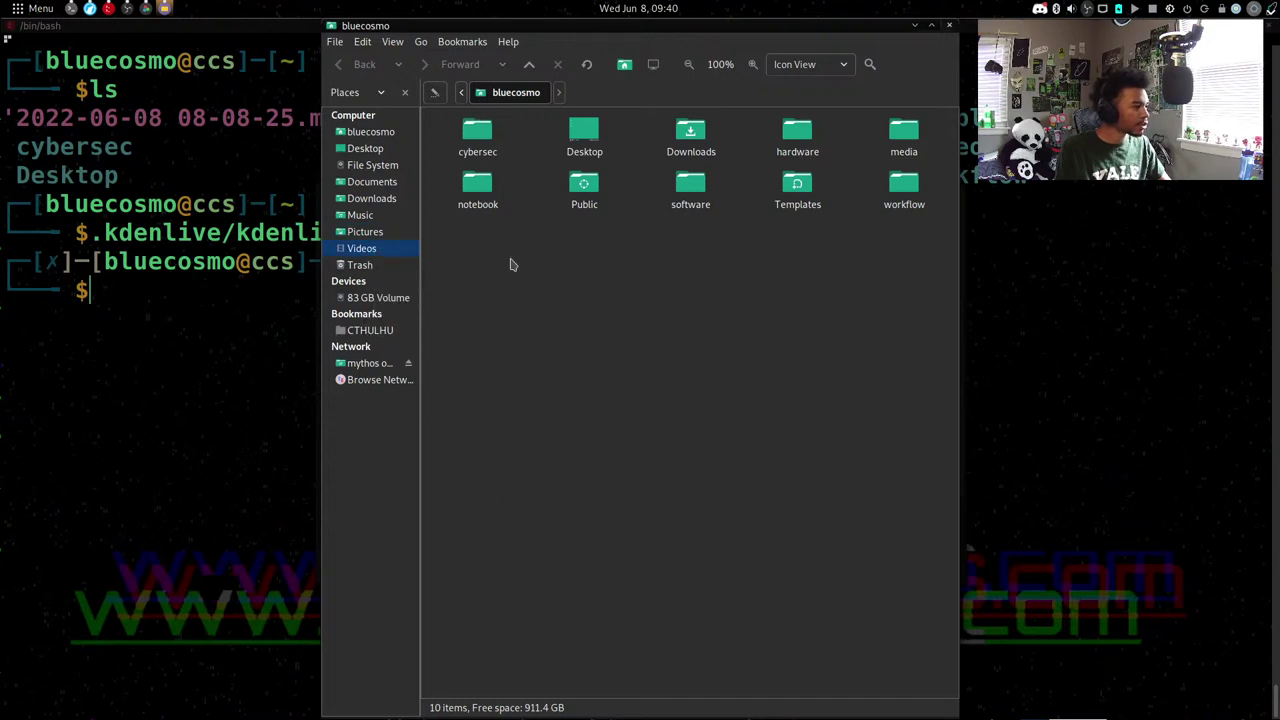
Add the cybersec folder to the sidebar bookmarks and open the folder.
drag(477, 140, 399, 333)
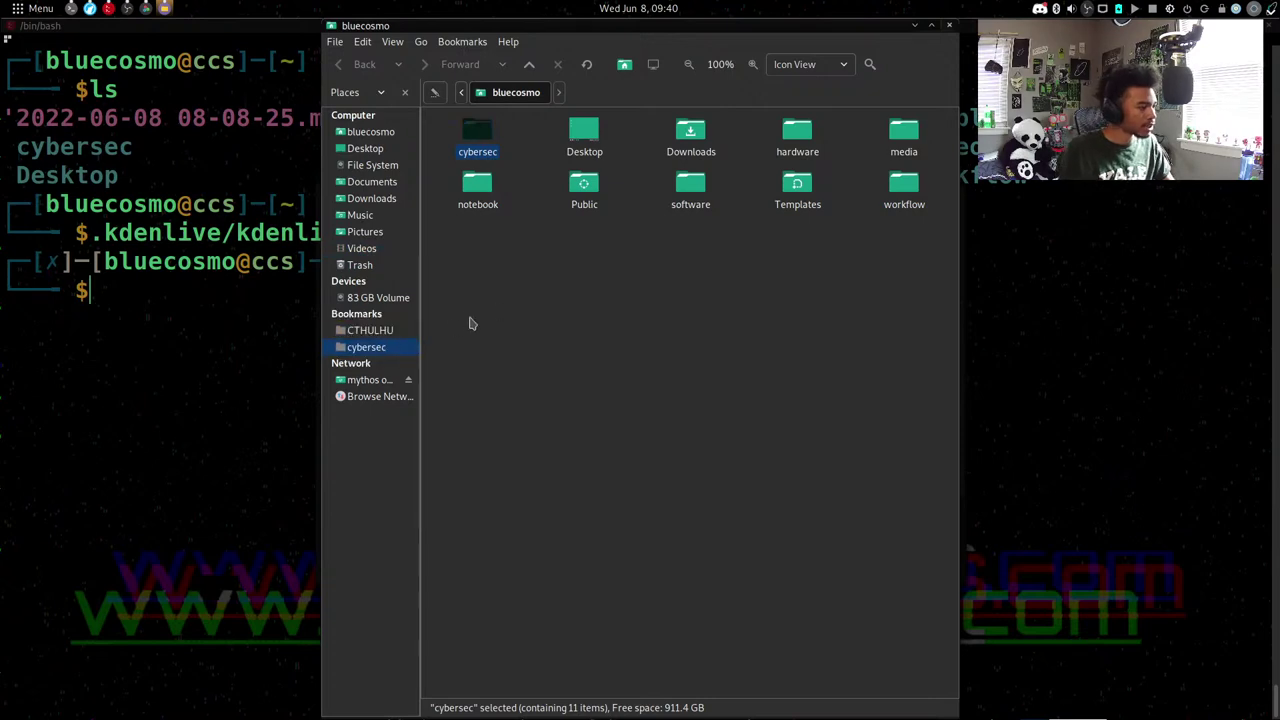
click(528, 308)
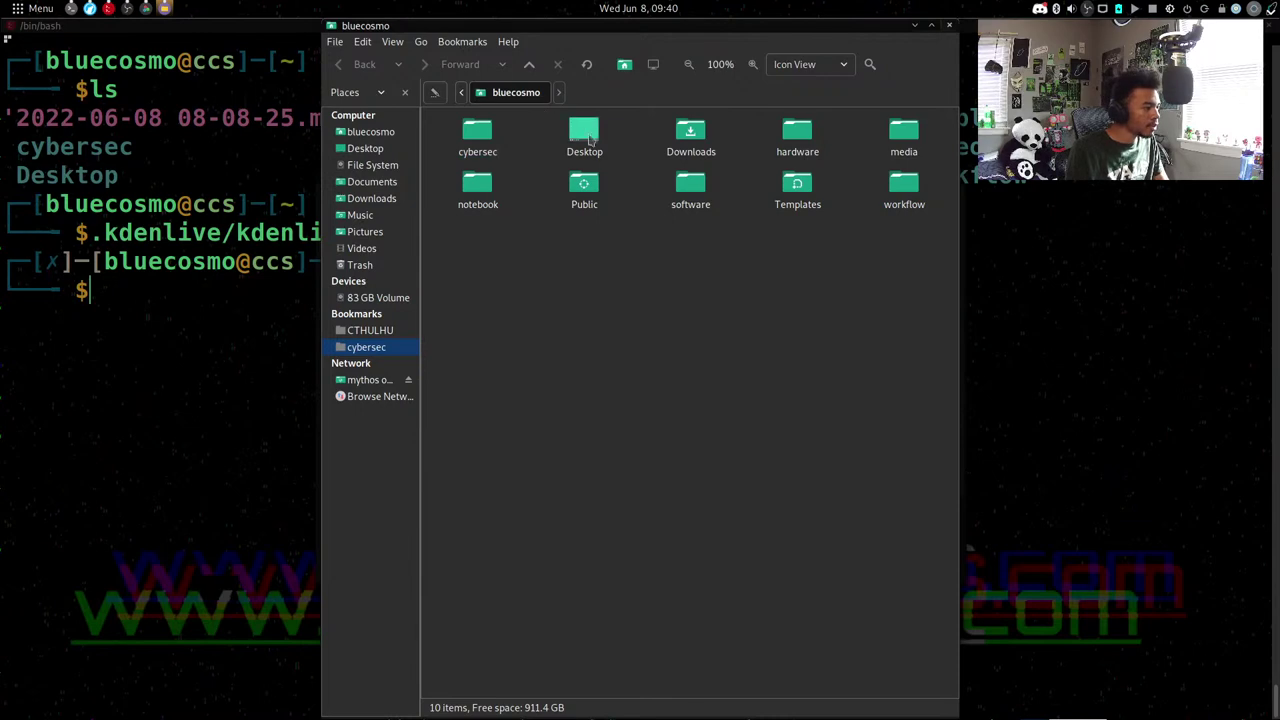
click(478, 141)
double_click(478, 141)
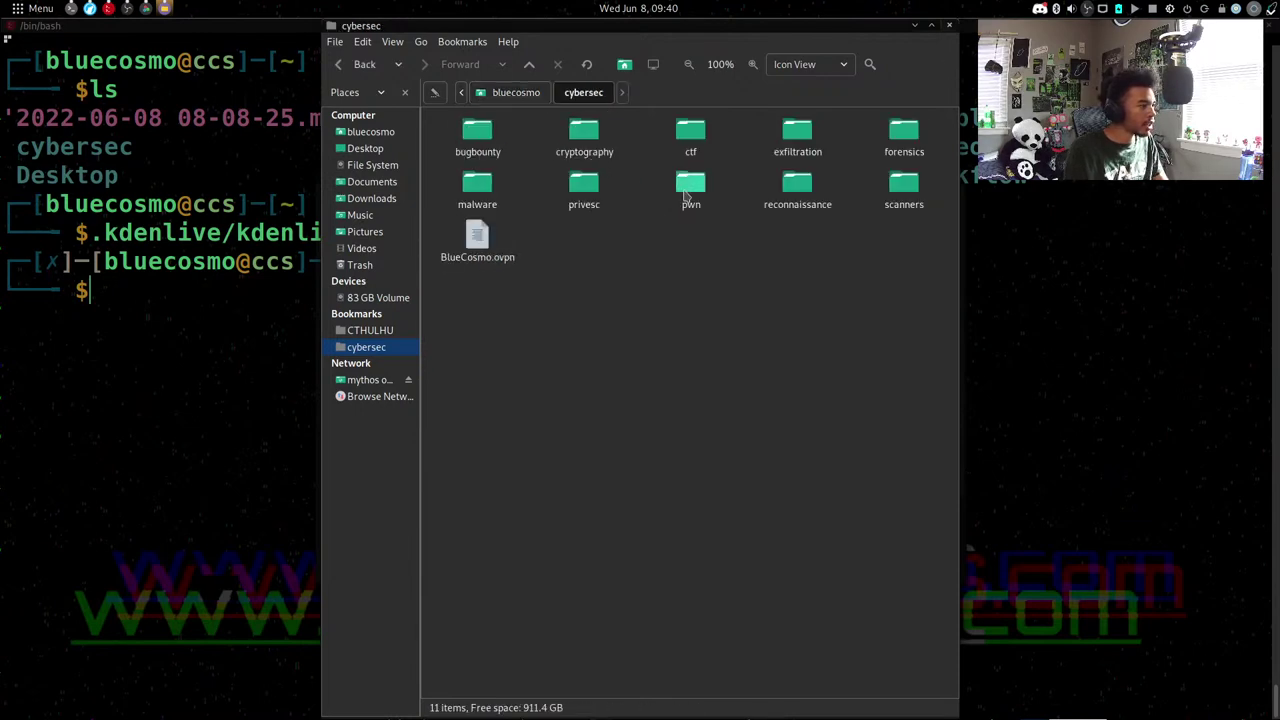
Bookmark the malware folder from cybersec and the software, hardware and workflow folders from the home directory in the sidebar.
drag(485, 195, 408, 360)
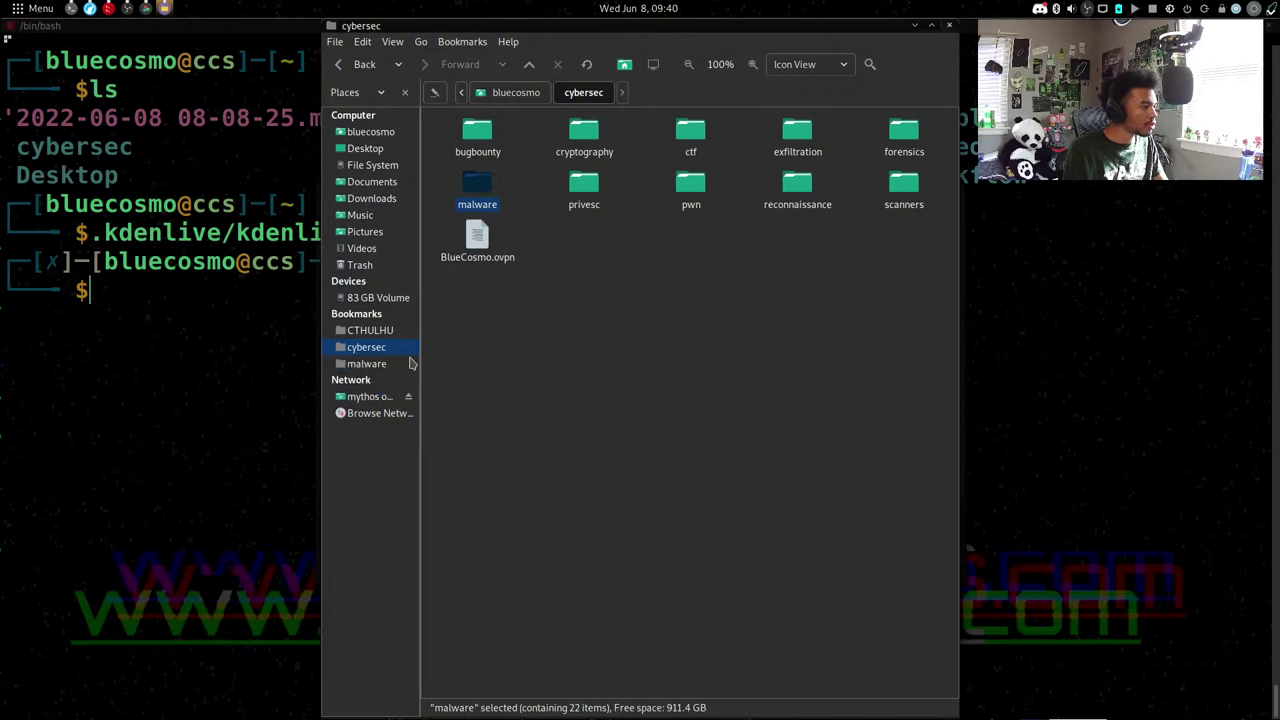
click(512, 94)
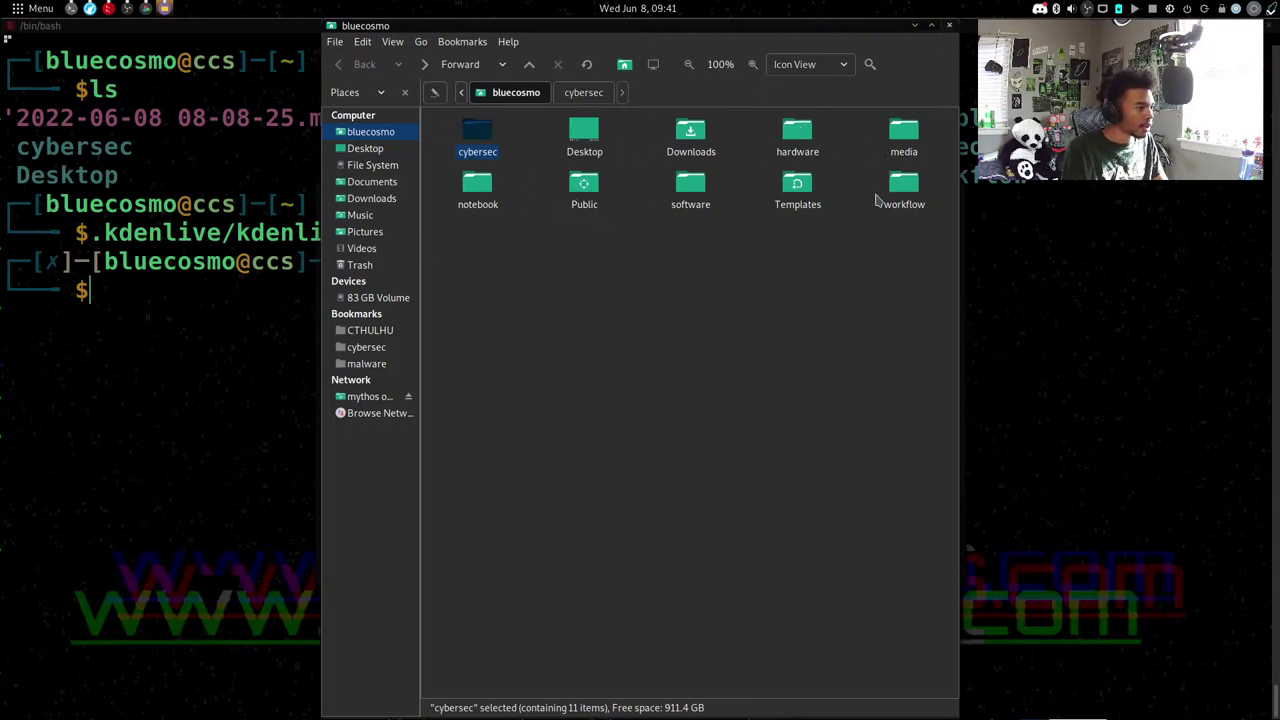
click(750, 262)
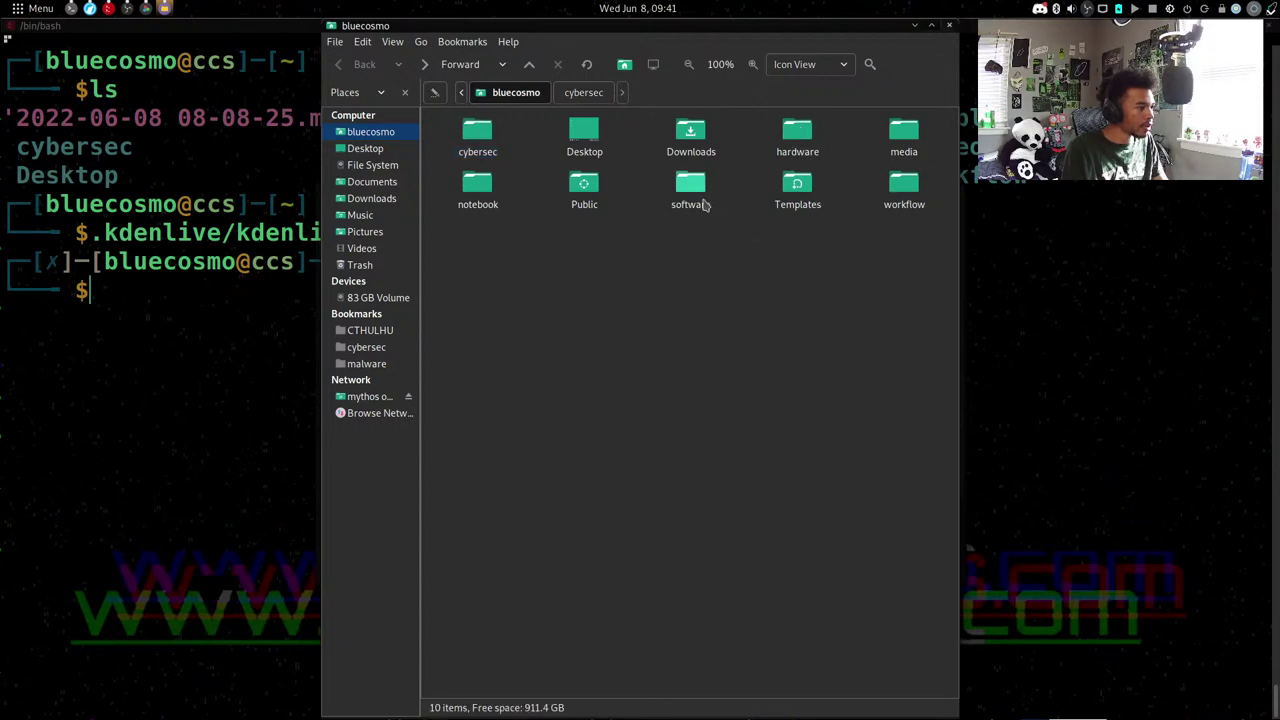
drag(690, 196, 390, 379)
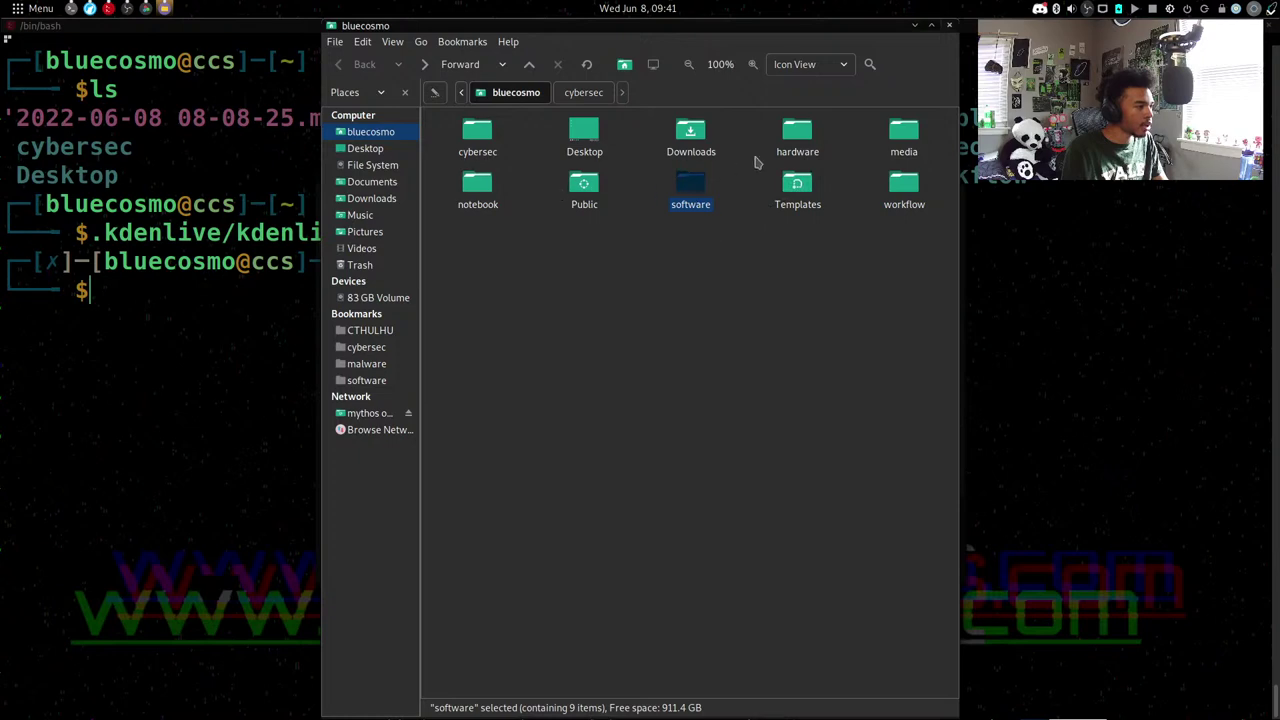
drag(797, 132, 400, 395)
drag(904, 185, 400, 412)
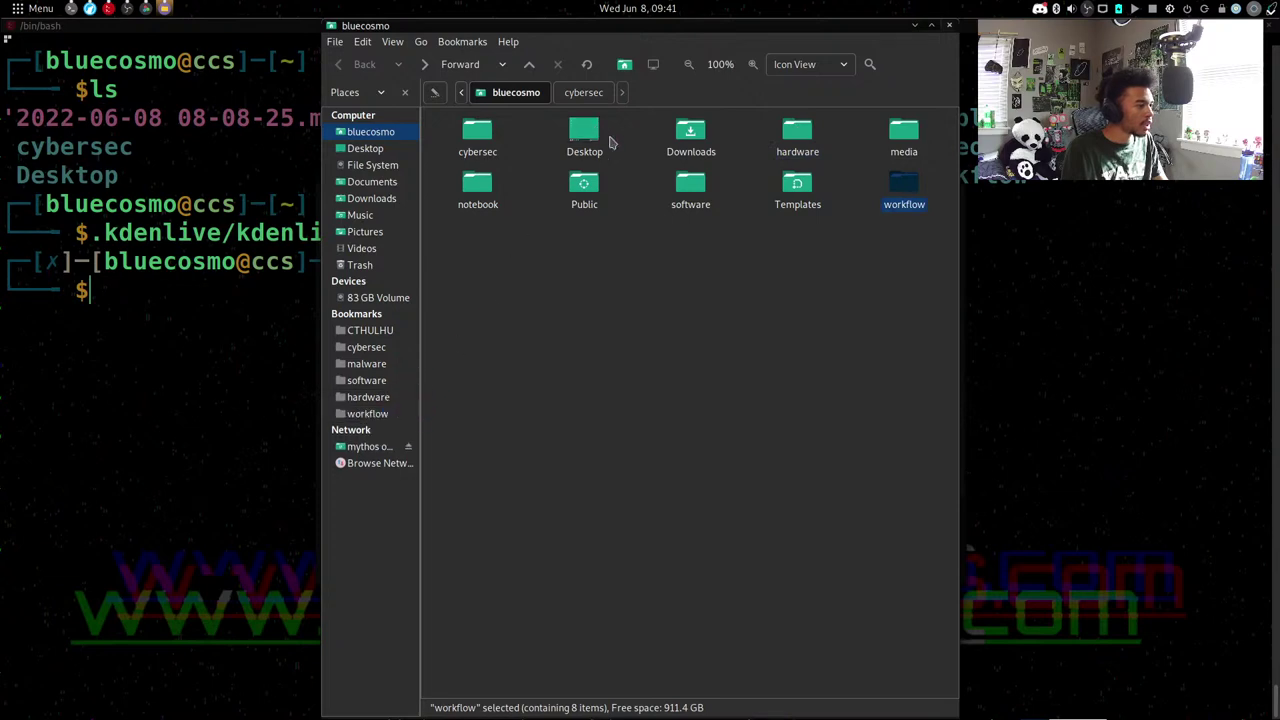
Add the ctf folder from cybersec and the hak5 folder from hardware to the sidebar bookmarks.
double_click(478, 135)
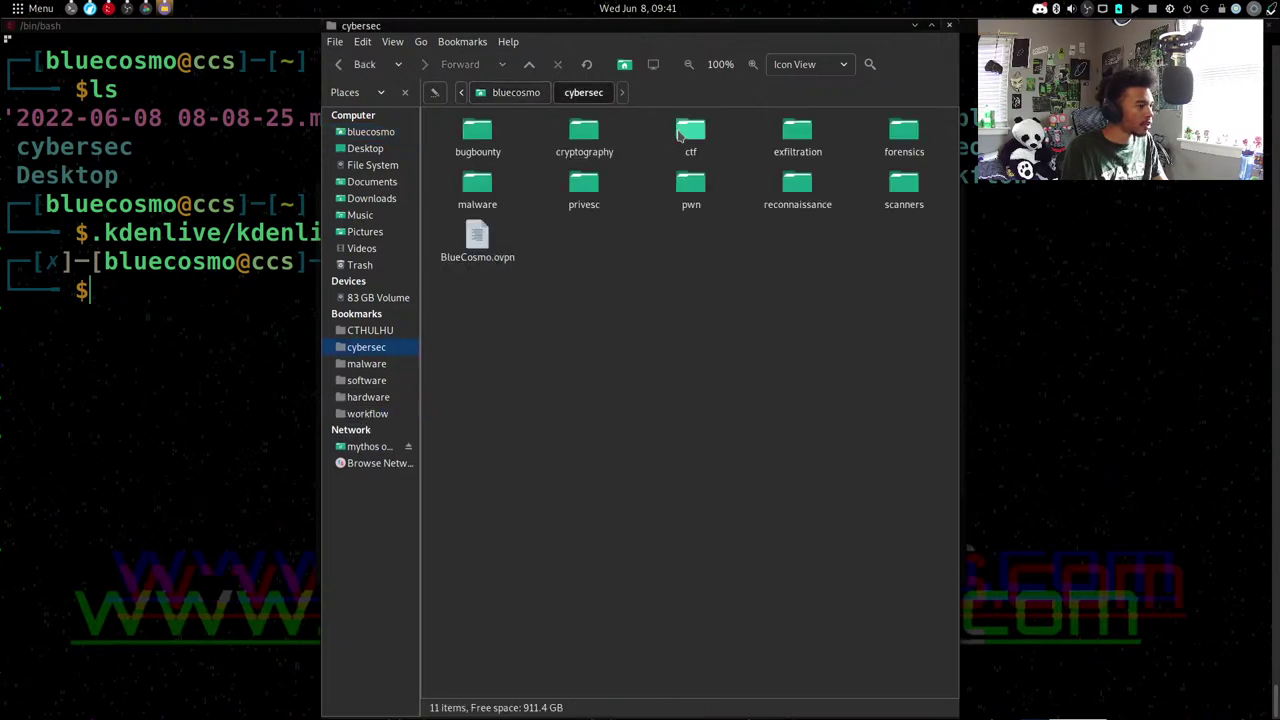
drag(680, 135, 396, 430)
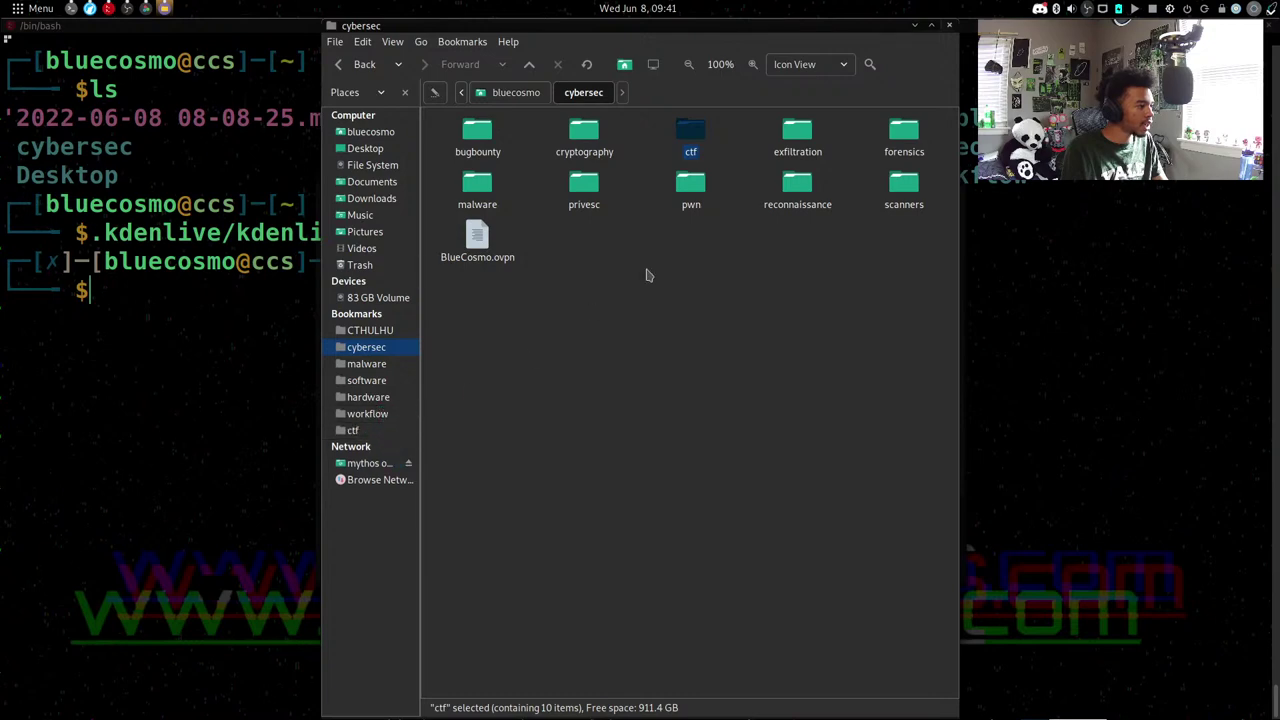
click(512, 98)
double_click(797, 138)
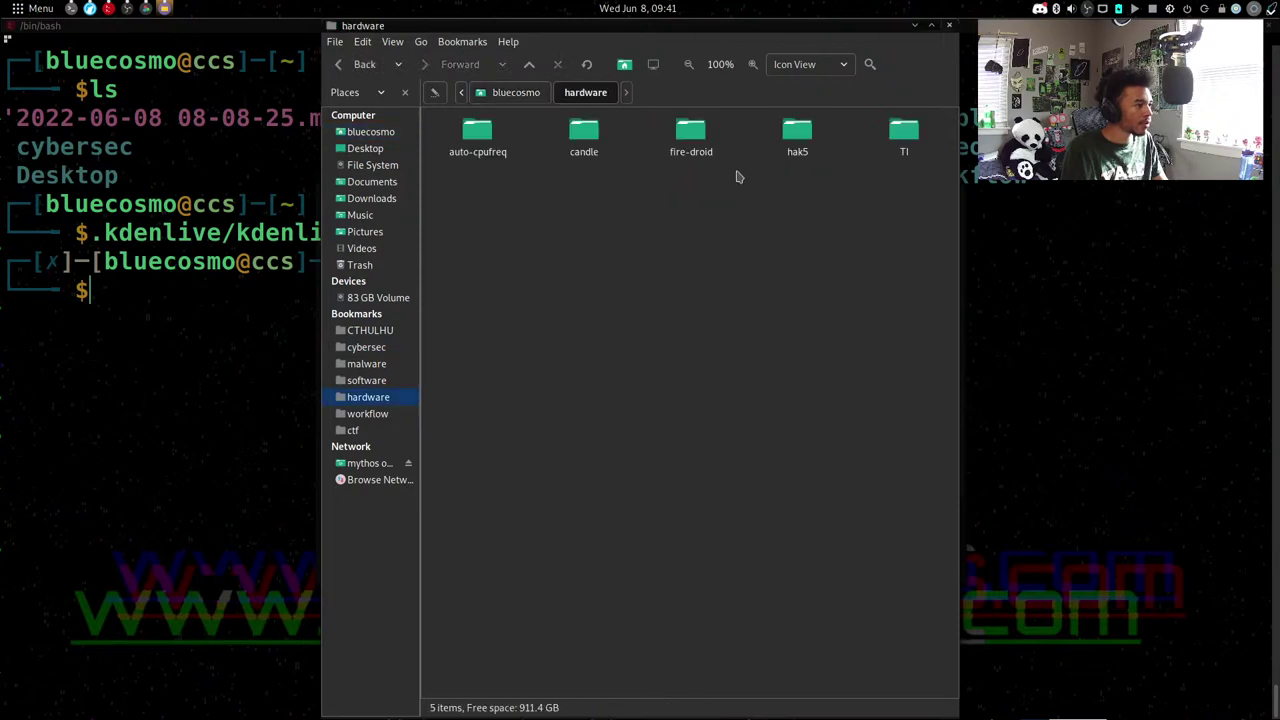
drag(797, 135, 370, 432)
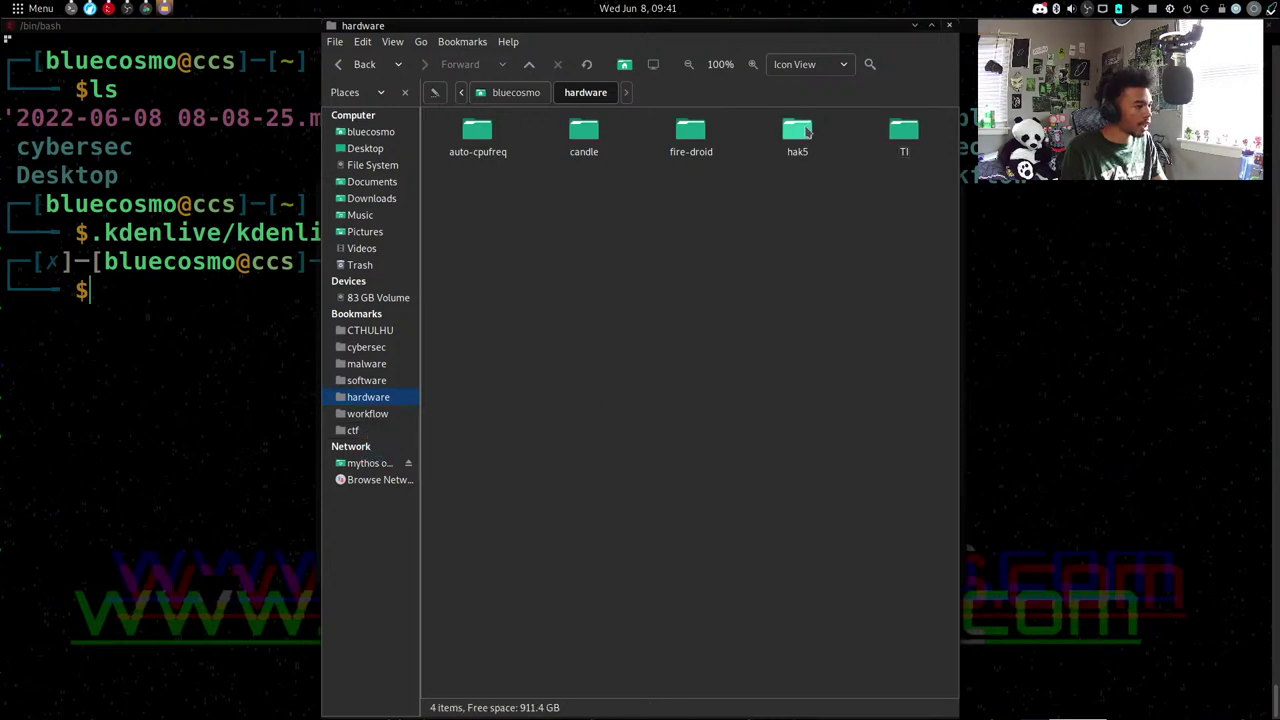
drag(797, 135, 404, 444)
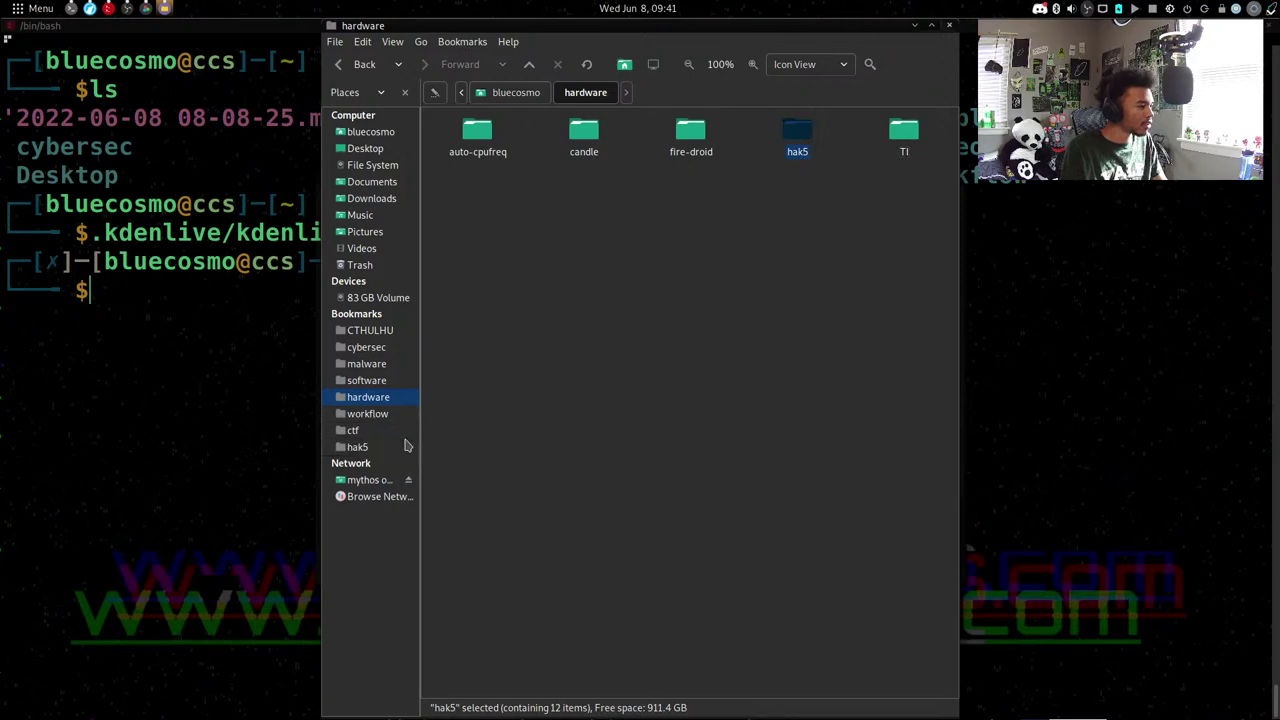
click(675, 368)
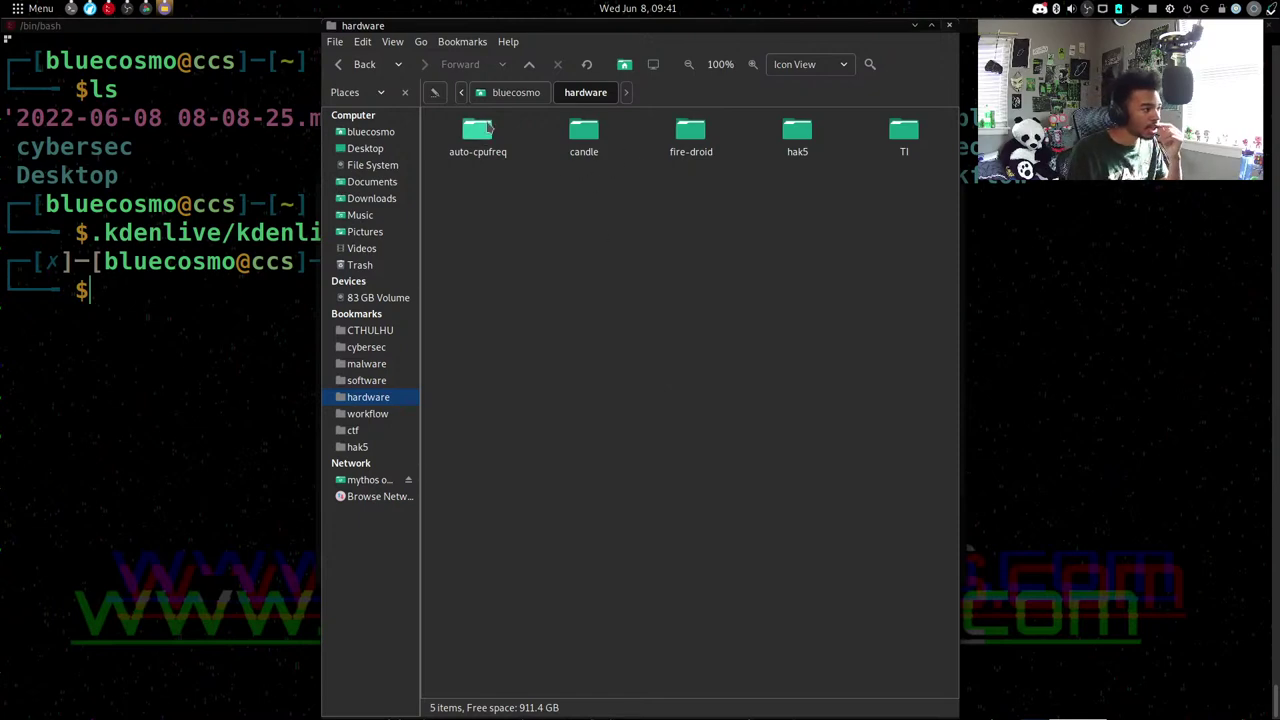
Return to the home folder, close the file manager and clear the terminal.
click(518, 95)
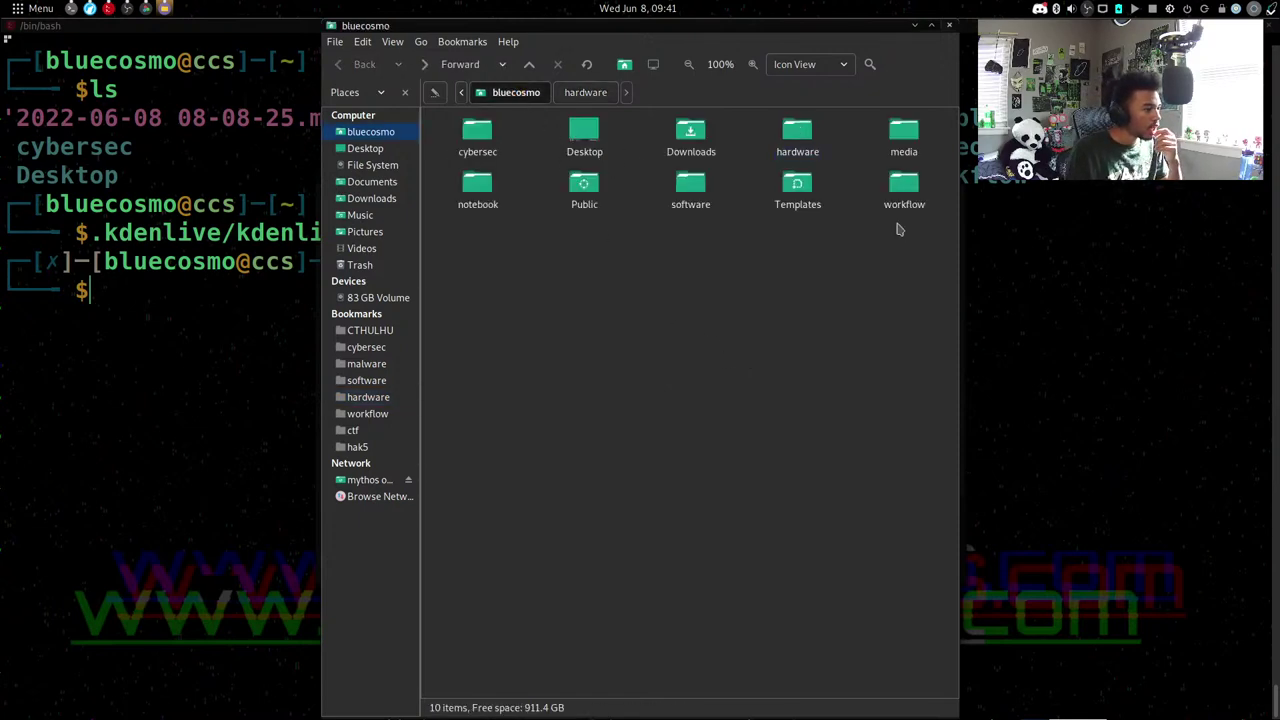
click(949, 26)
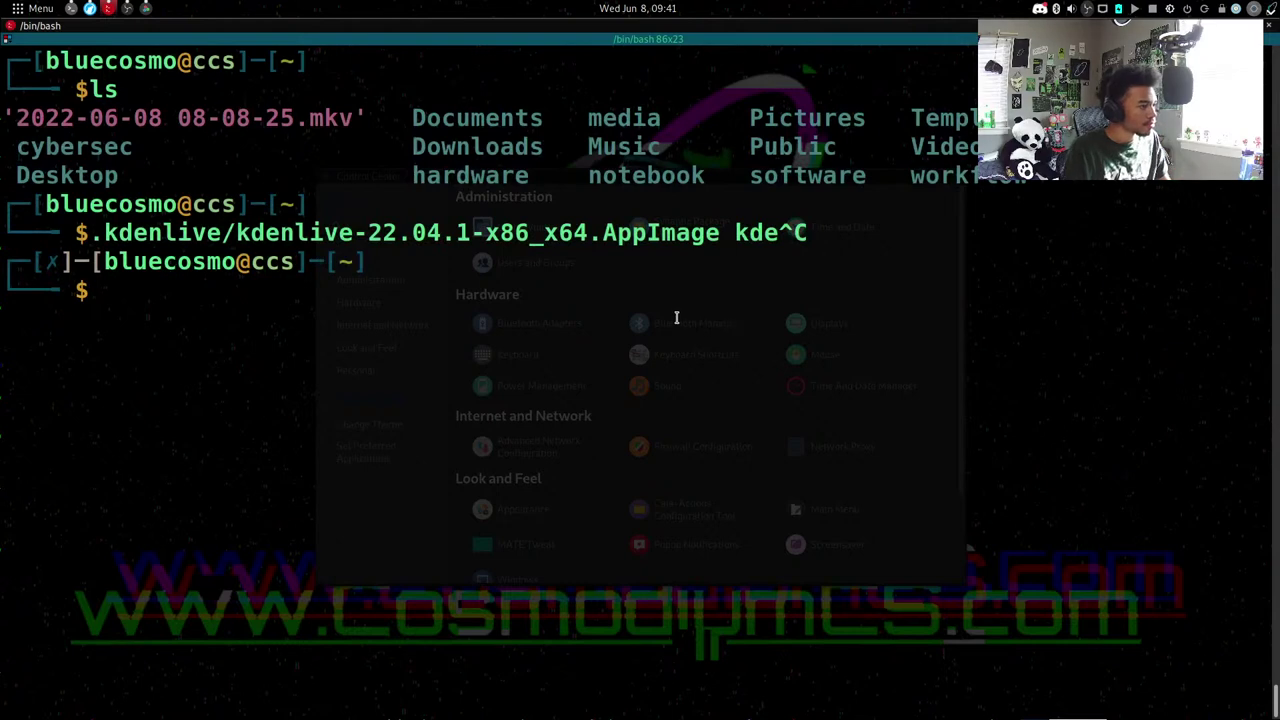
text(clear)
key(Return)
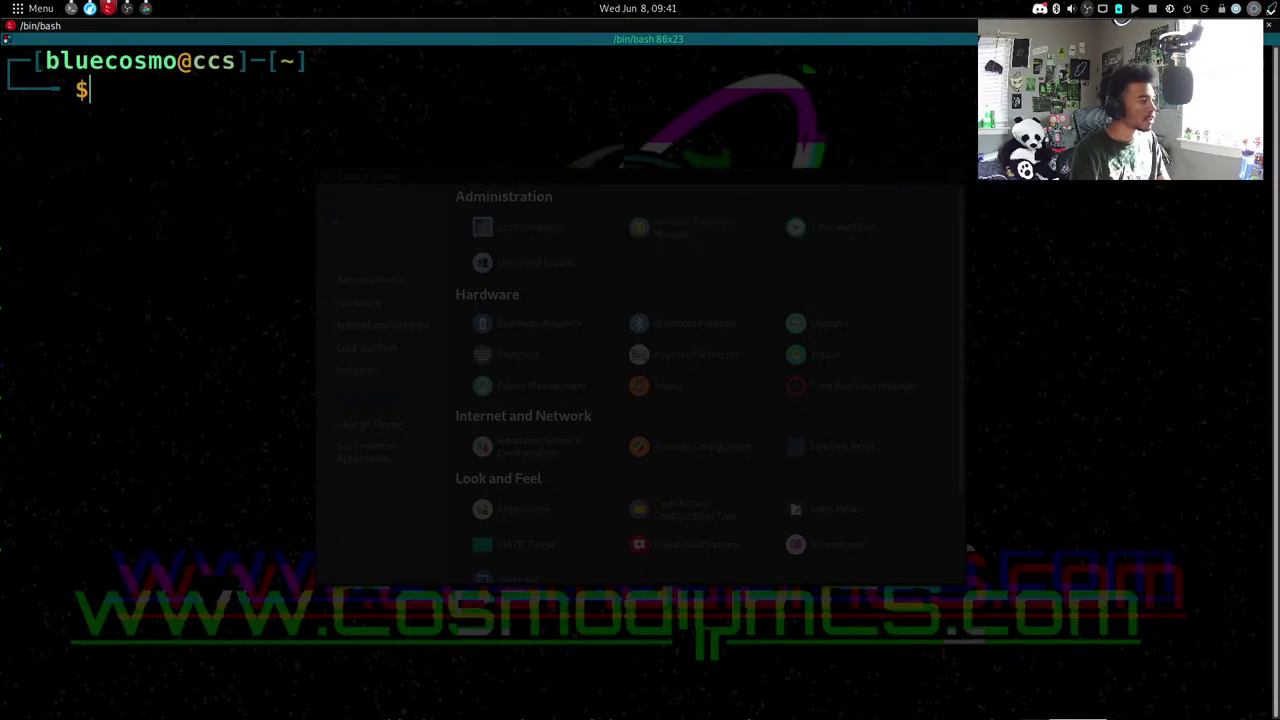
Open the Terminator preferences and show the default profile's settings.
right_click(286, 492)
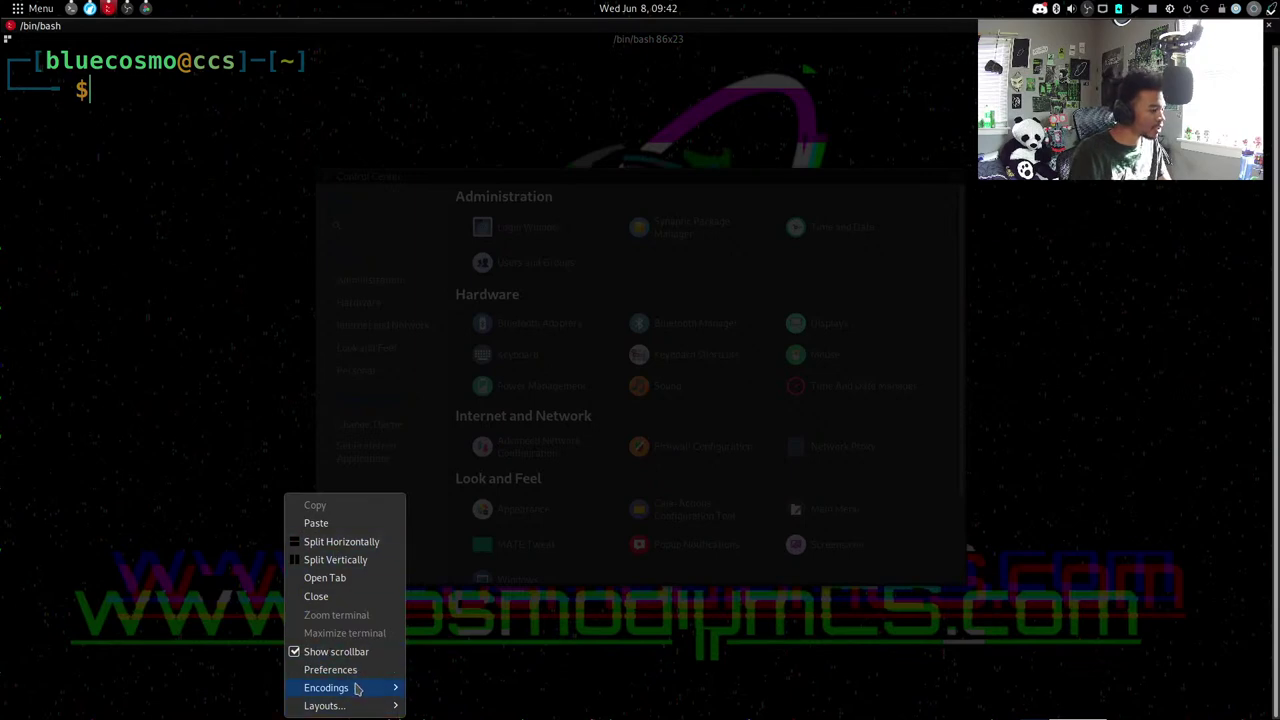
mouse_move(352, 690)
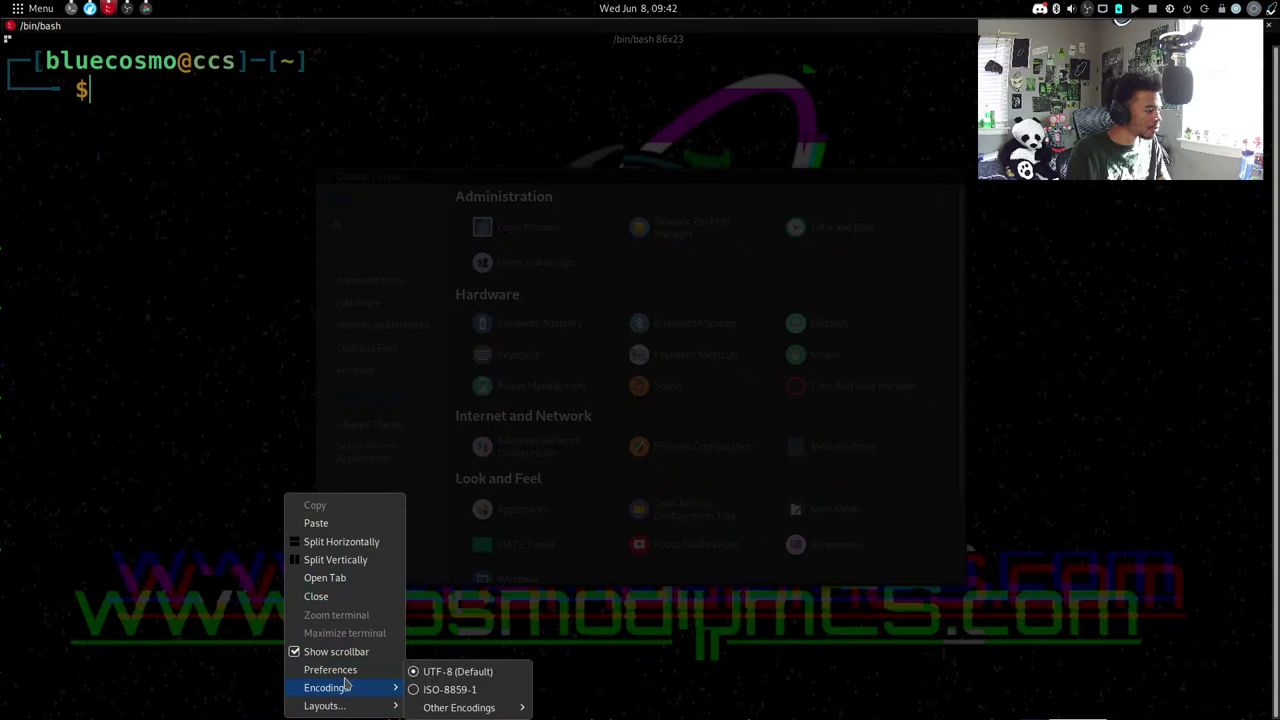
click(345, 670)
click(371, 146)
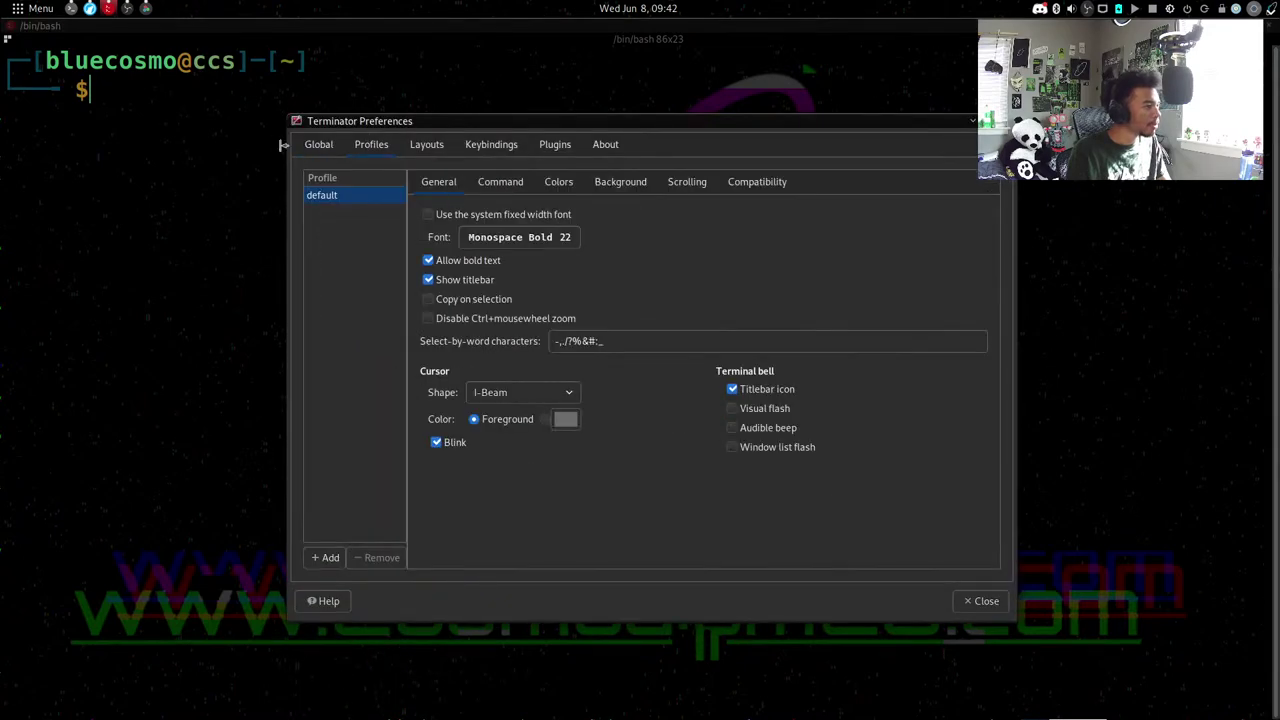
Examine the default profile's general, command, color, background, scrolling and compatibility settings.
click(318, 148)
click(371, 146)
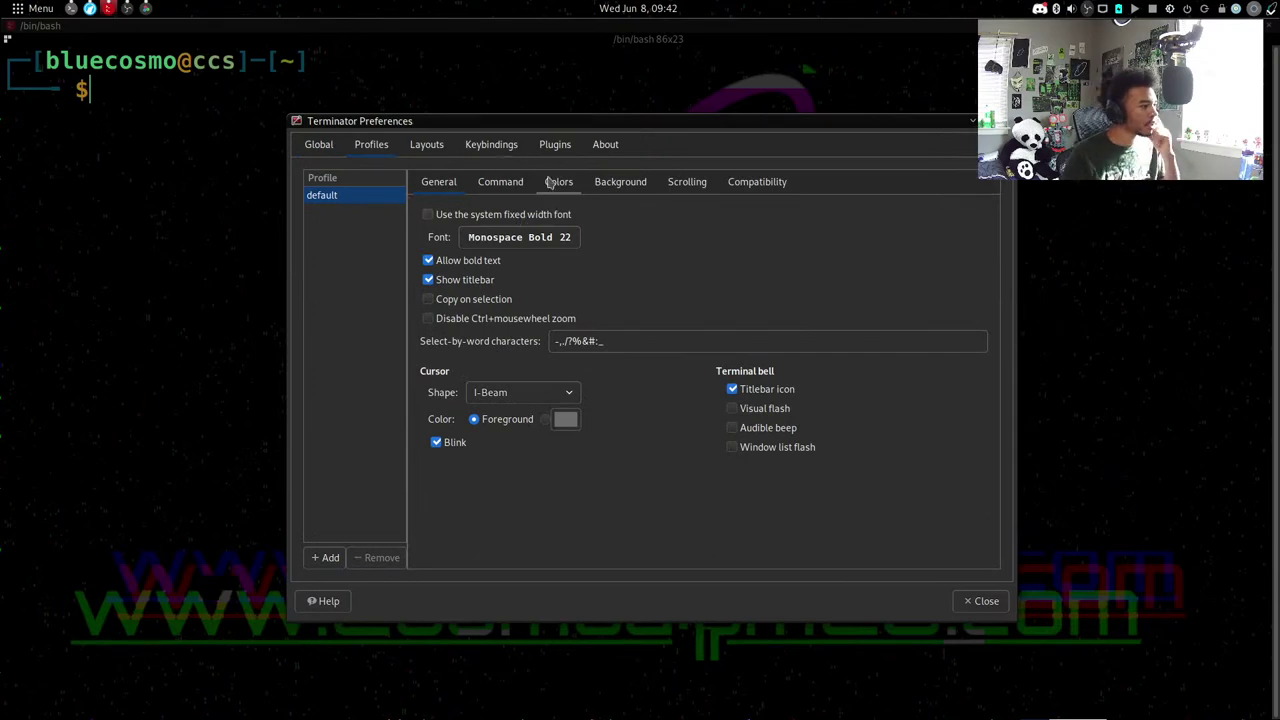
click(503, 185)
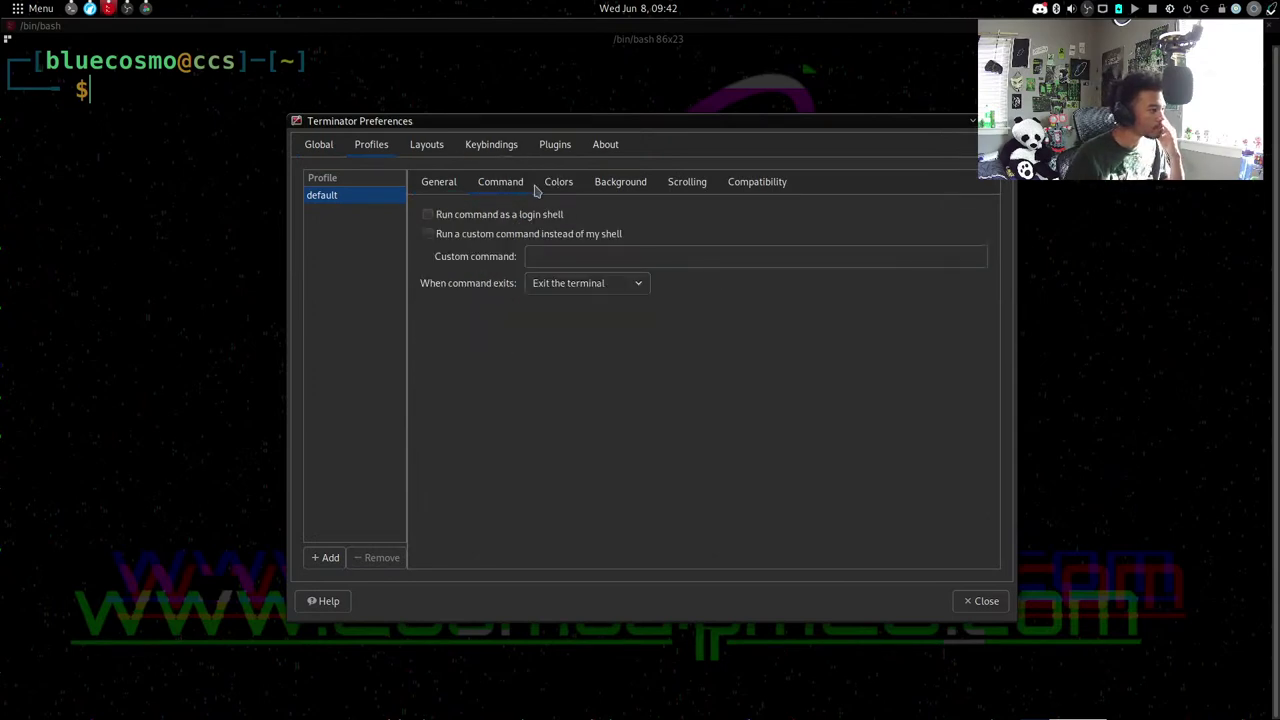
click(558, 184)
click(612, 188)
key(Right)
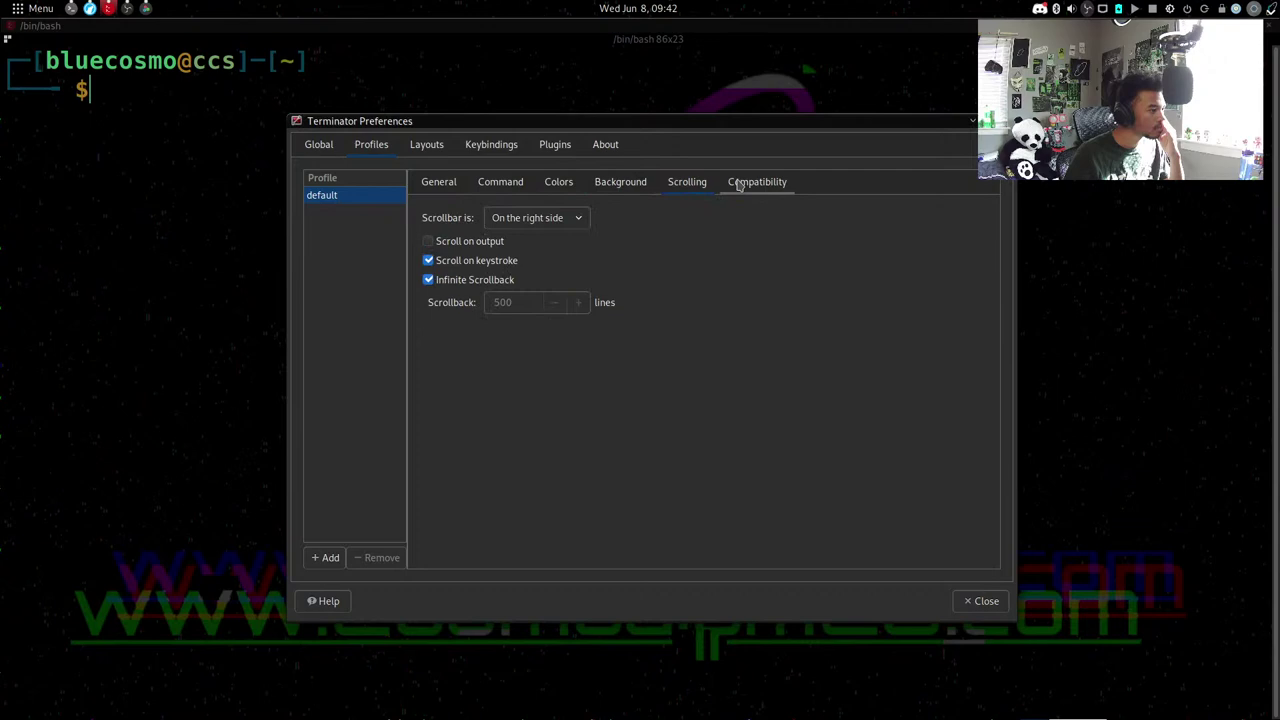
key(Right)
key(Left)
click(484, 184)
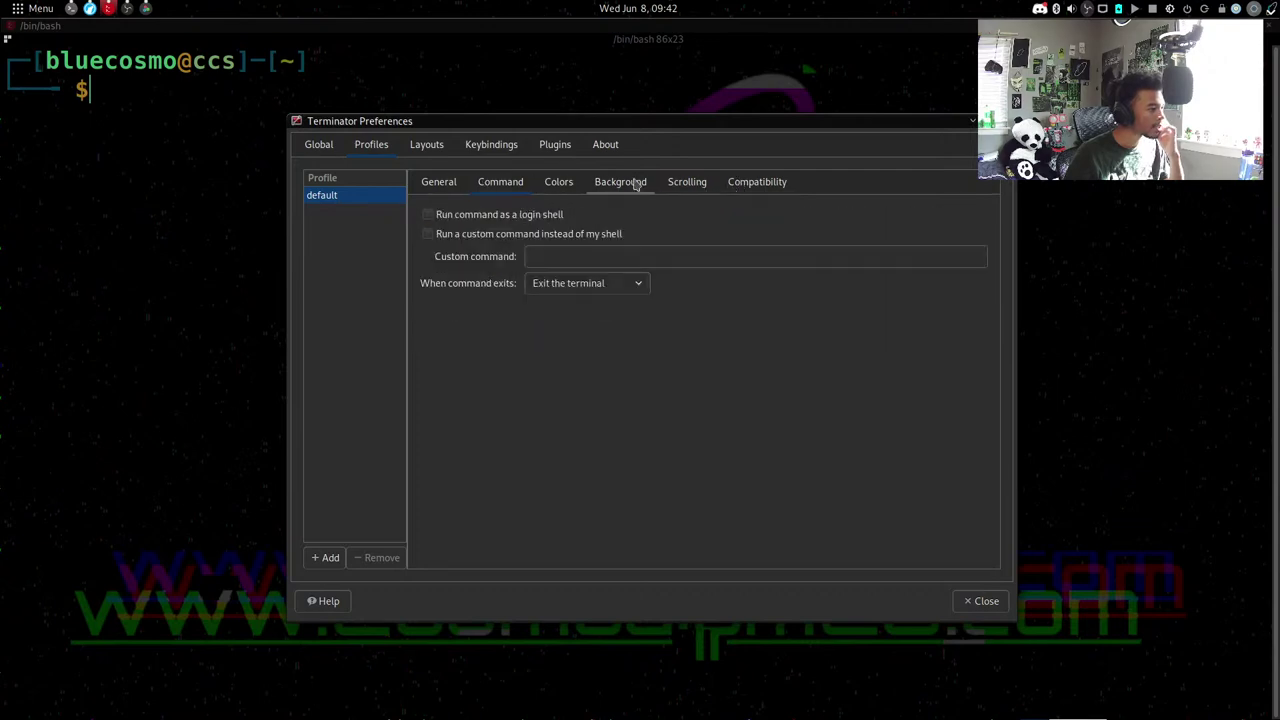
click(438, 186)
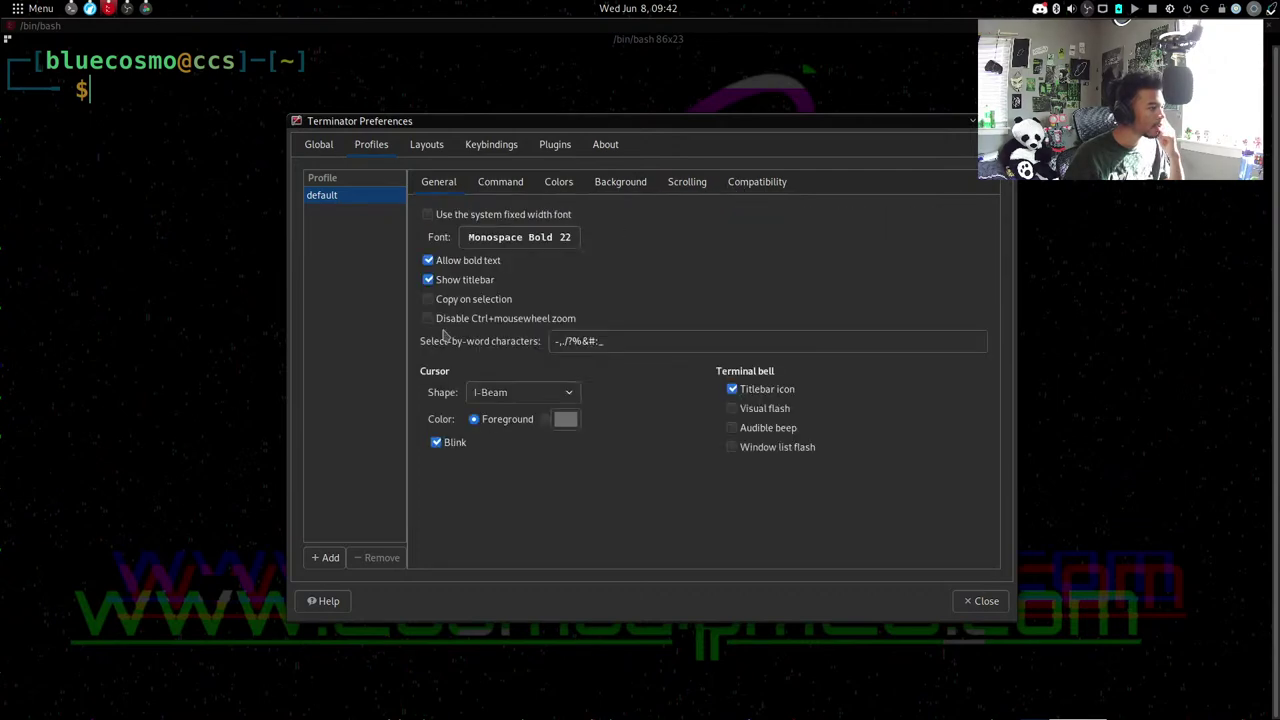
Set the focused and receiving terminal titlebar backgrounds to black in the global preferences and check the titlebar.
click(318, 145)
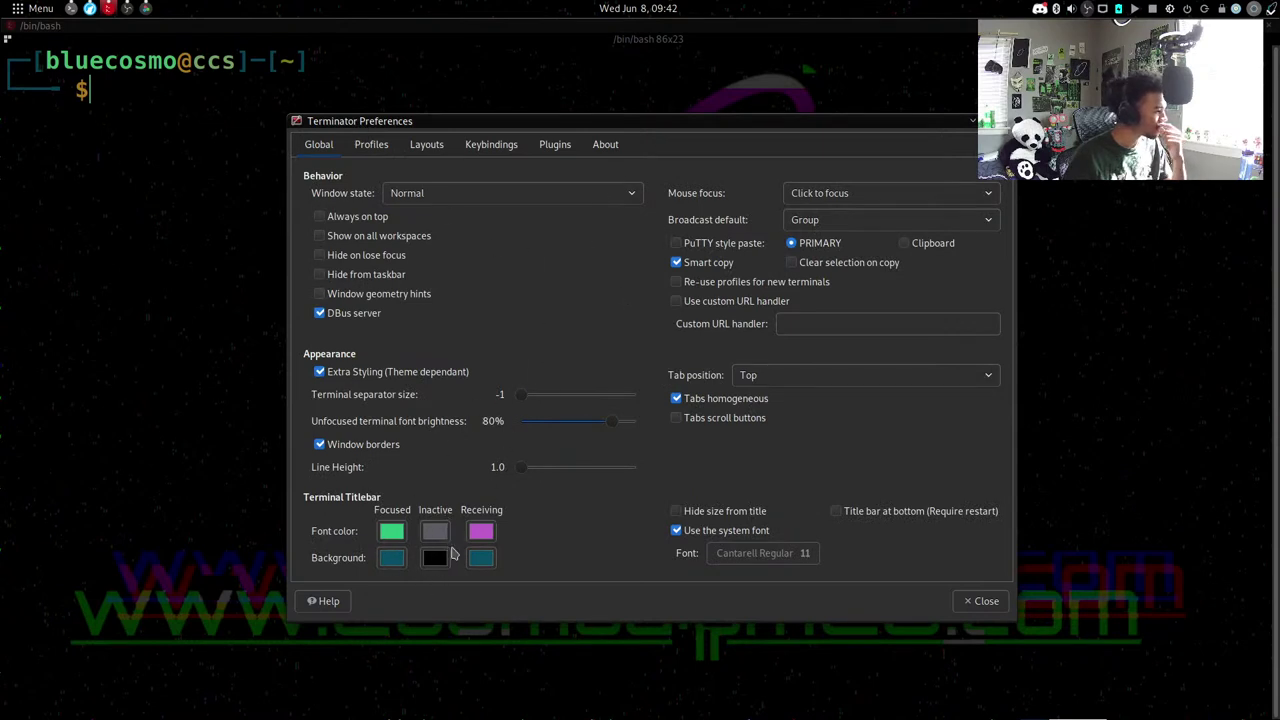
click(797, 99)
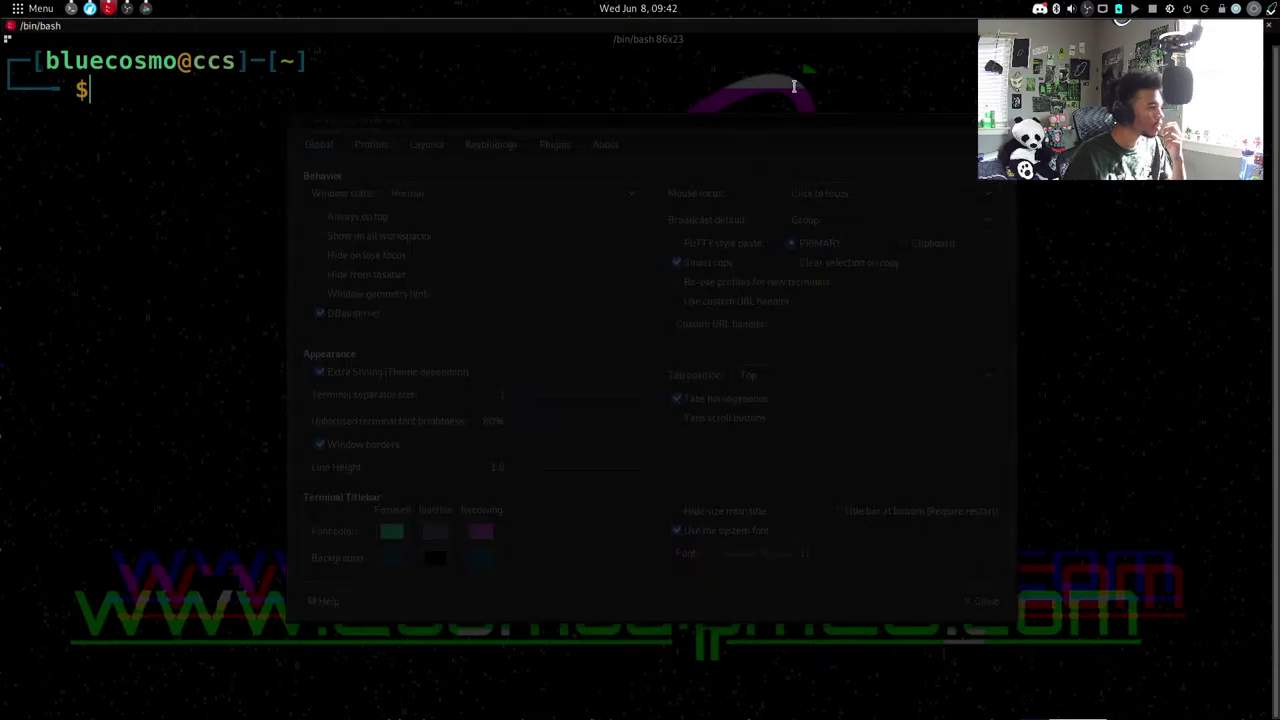
key(alt+Tab)
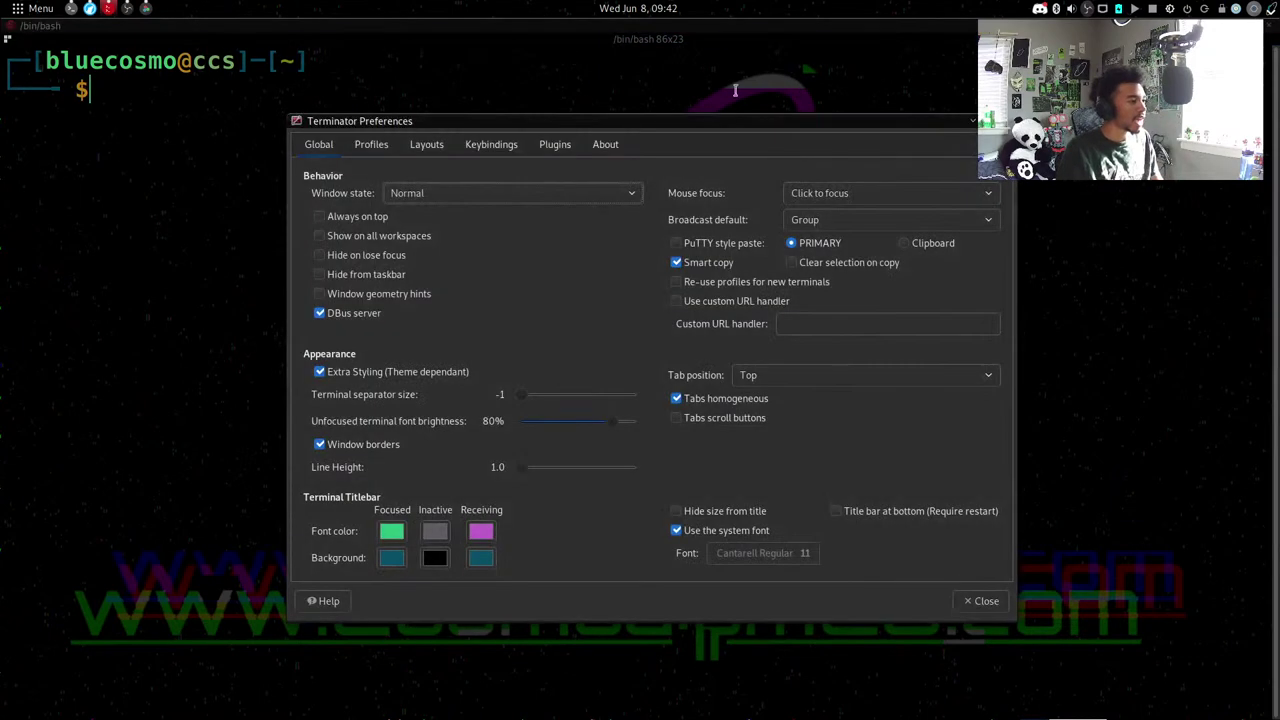
click(391, 558)
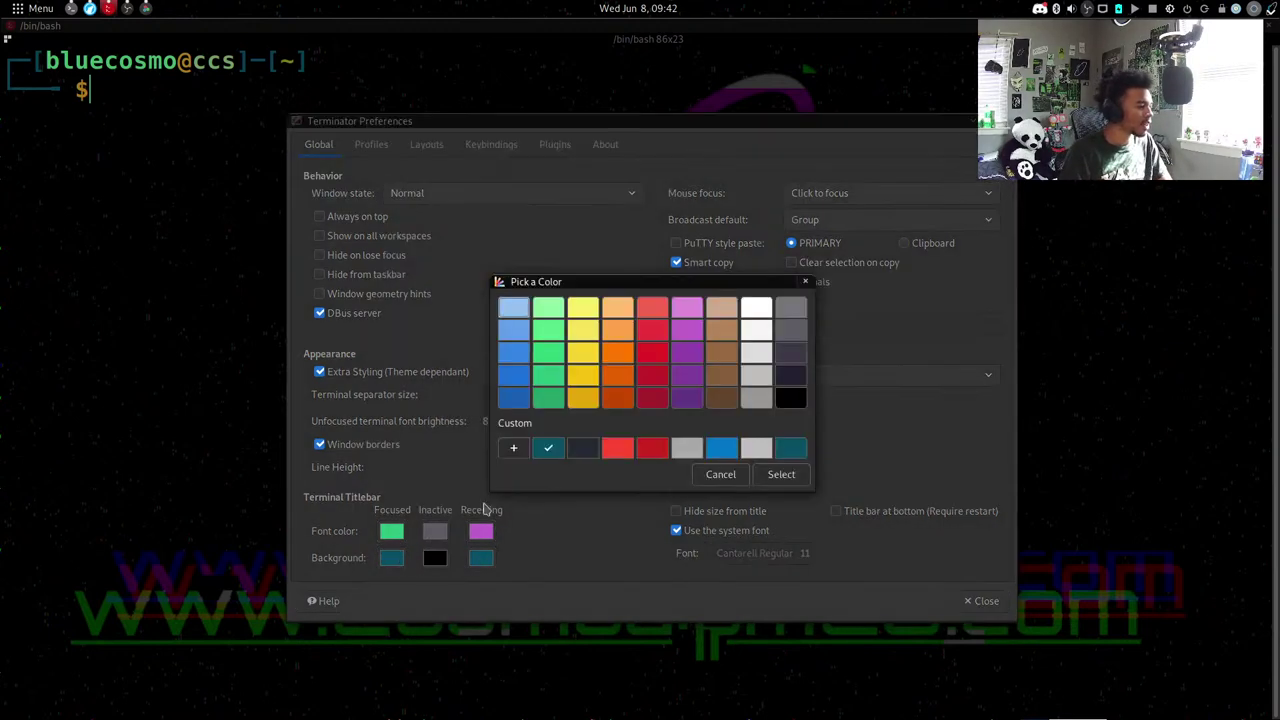
click(789, 399)
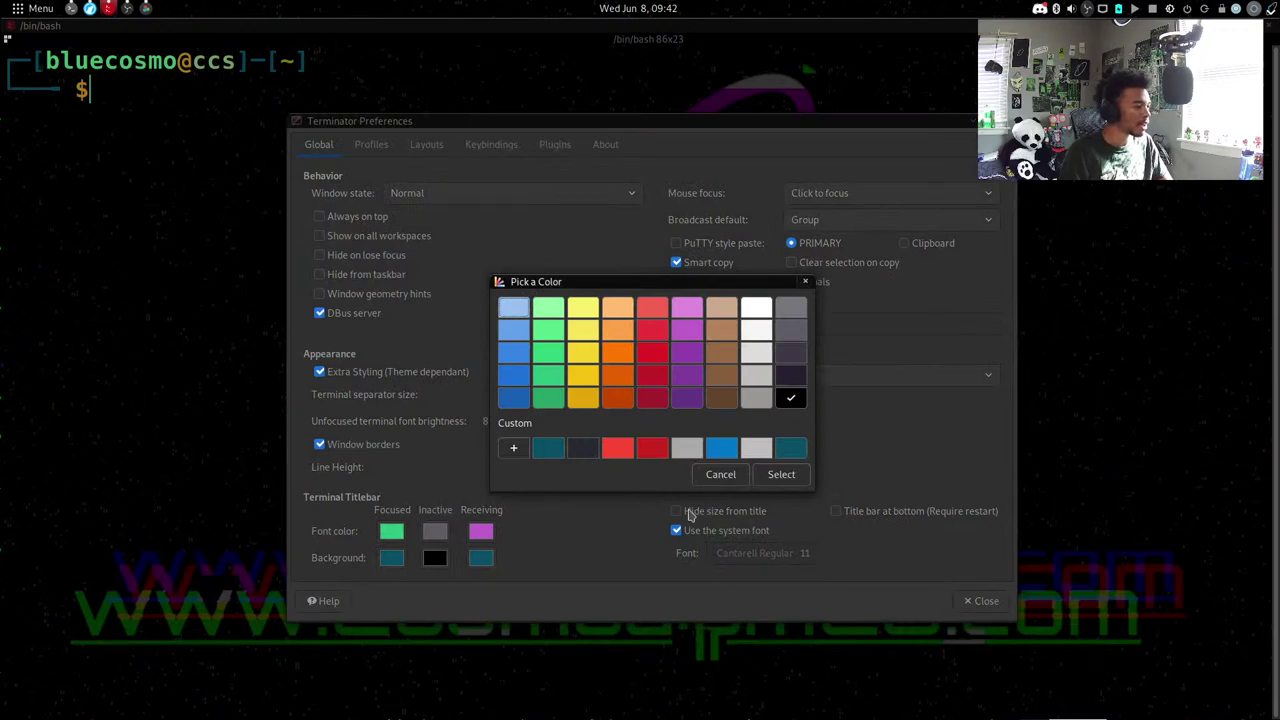
click(781, 475)
click(481, 558)
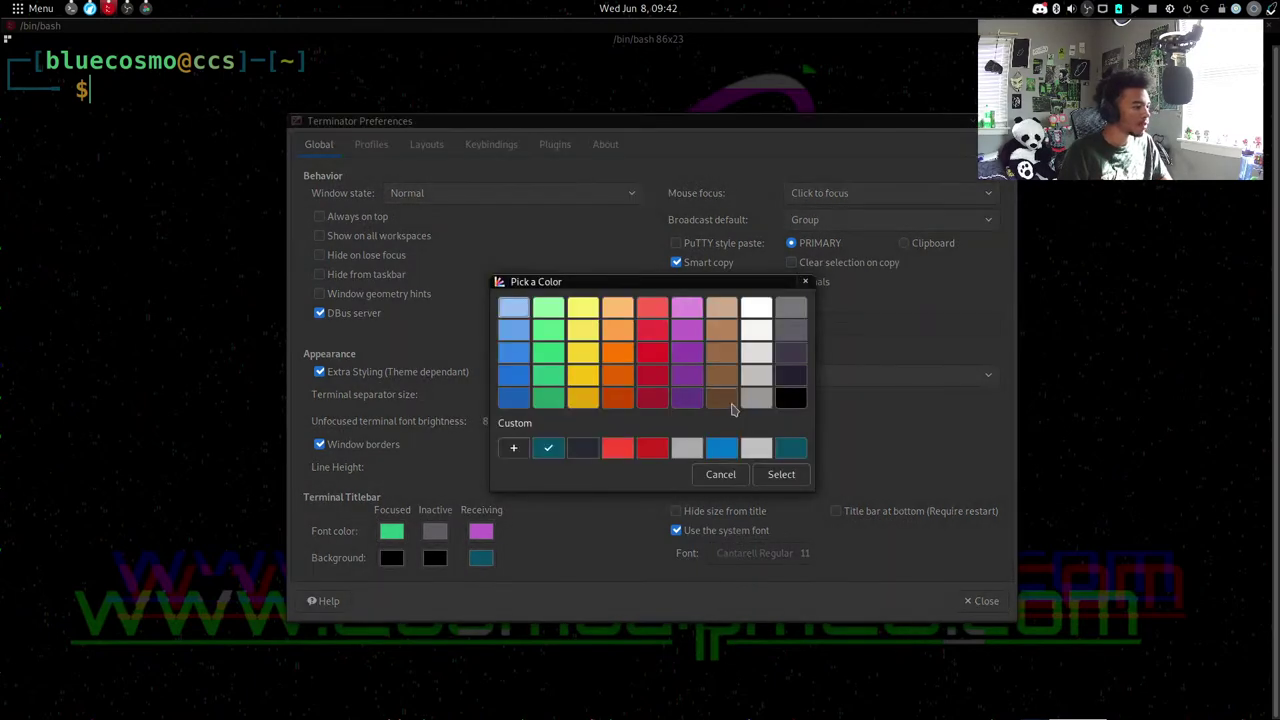
click(793, 403)
click(781, 475)
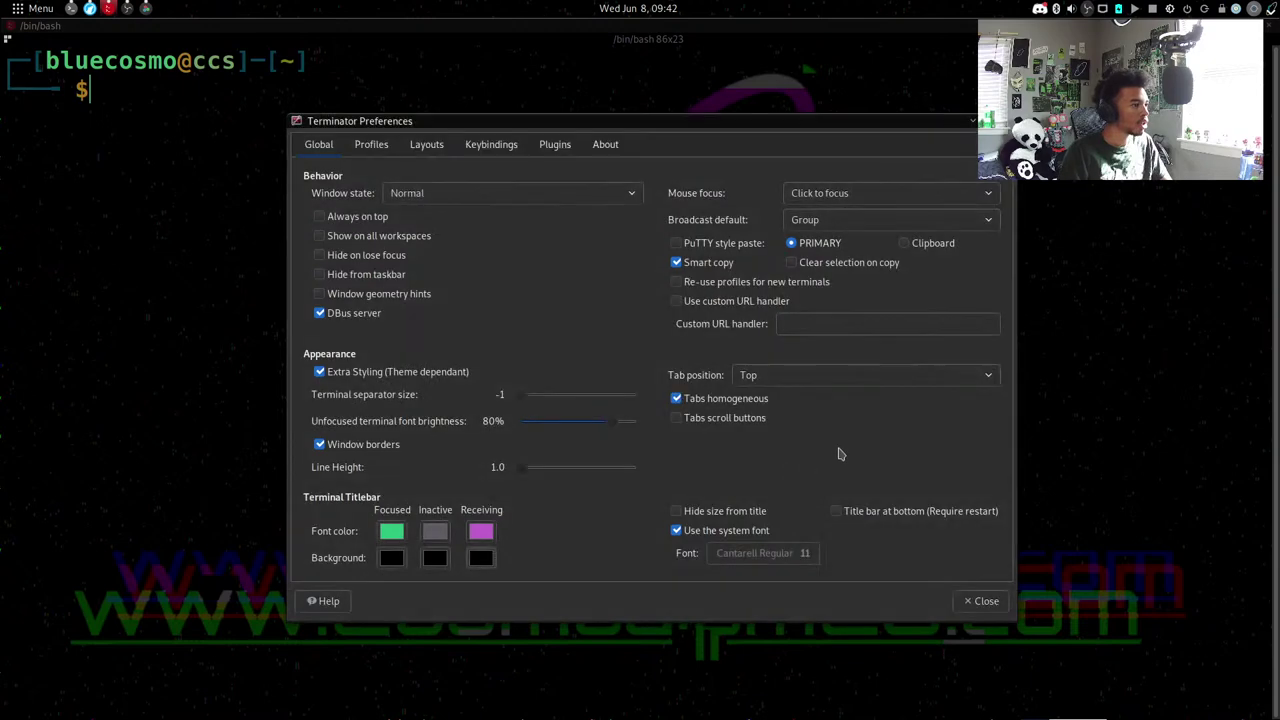
key(Escape)
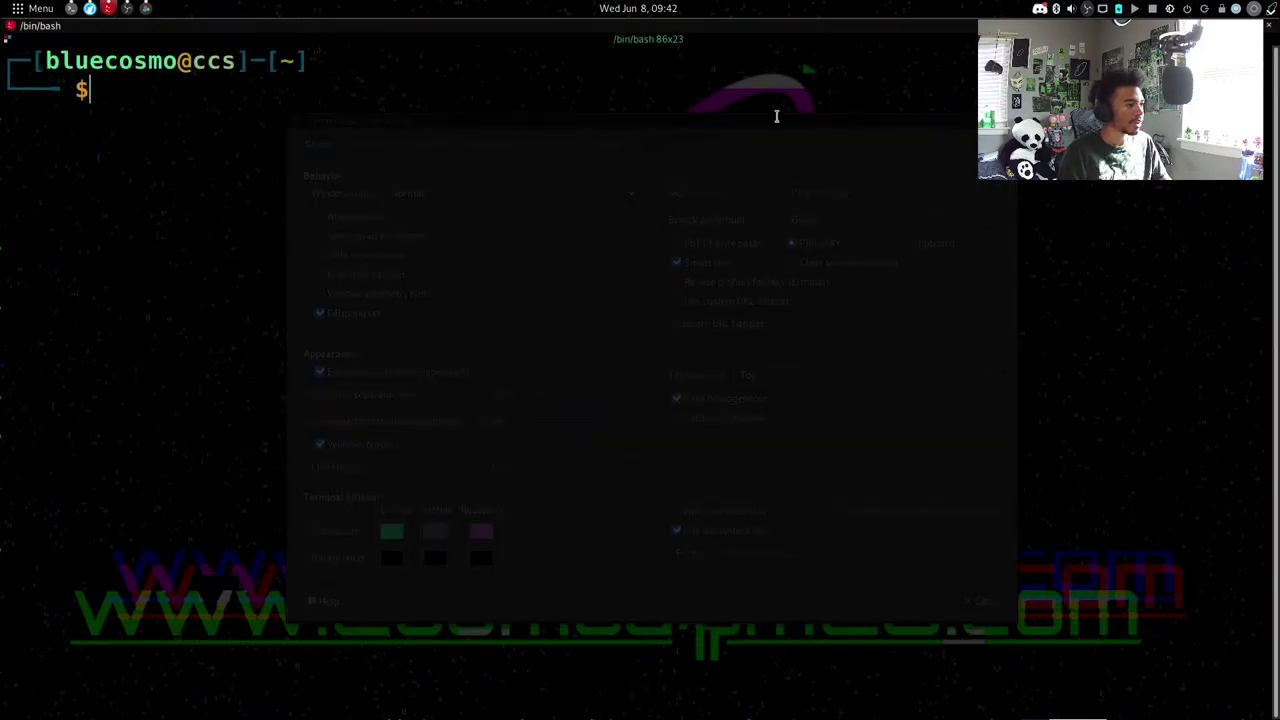
click(576, 124)
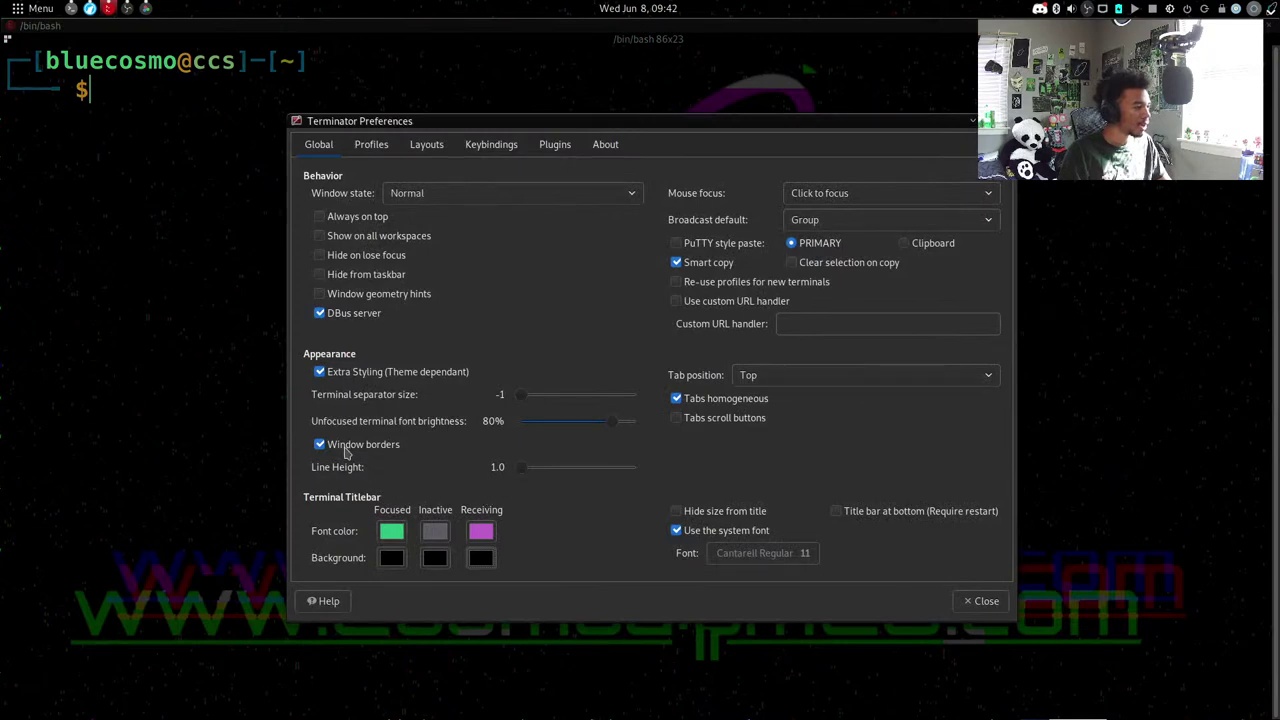
Try toggling the window borders option and open the color choice for the receiving titlebar font, then cancel it.
click(321, 445)
click(320, 446)
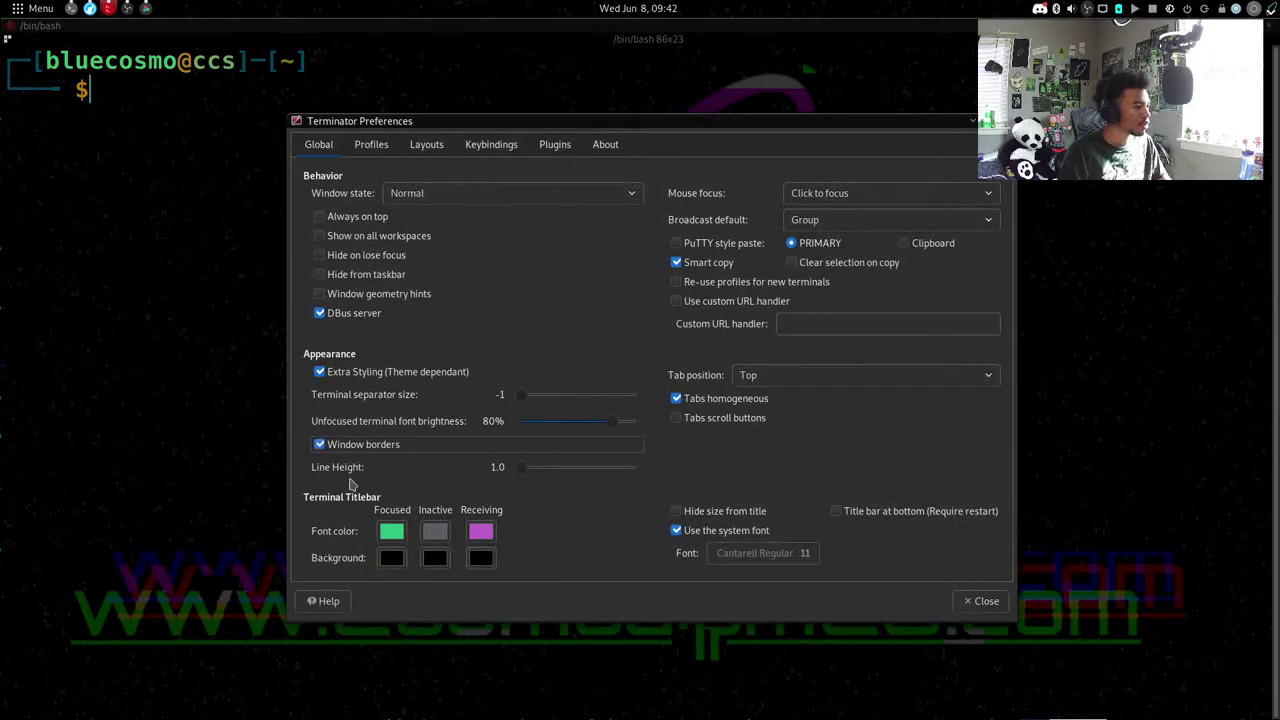
click(323, 446)
click(481, 532)
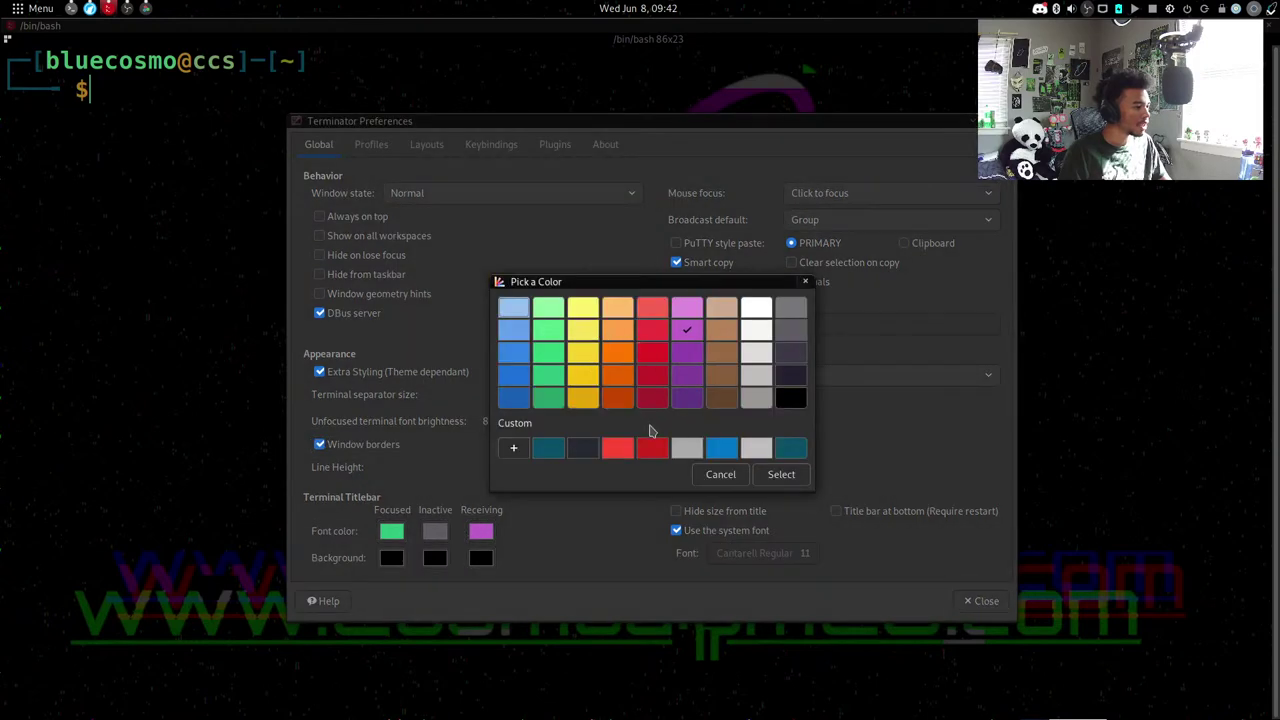
click(532, 552)
click(712, 476)
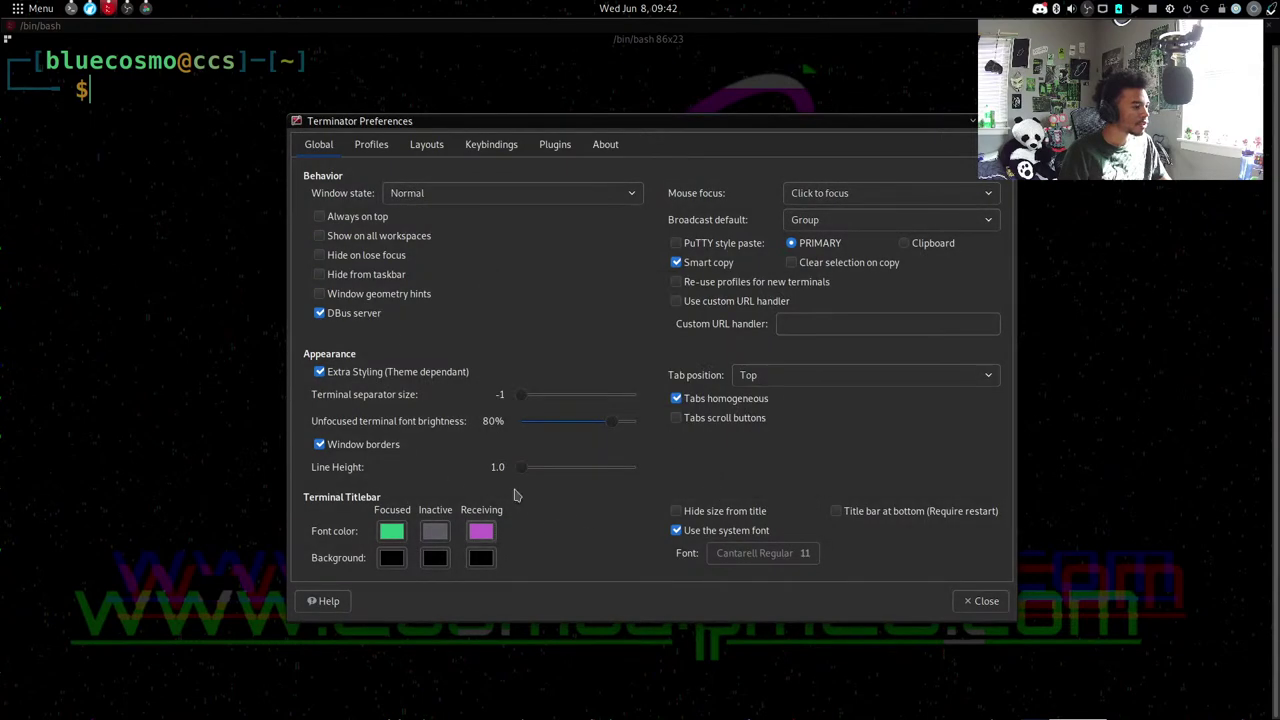
Disable the DBus server option in the global behavior settings.
click(540, 320)
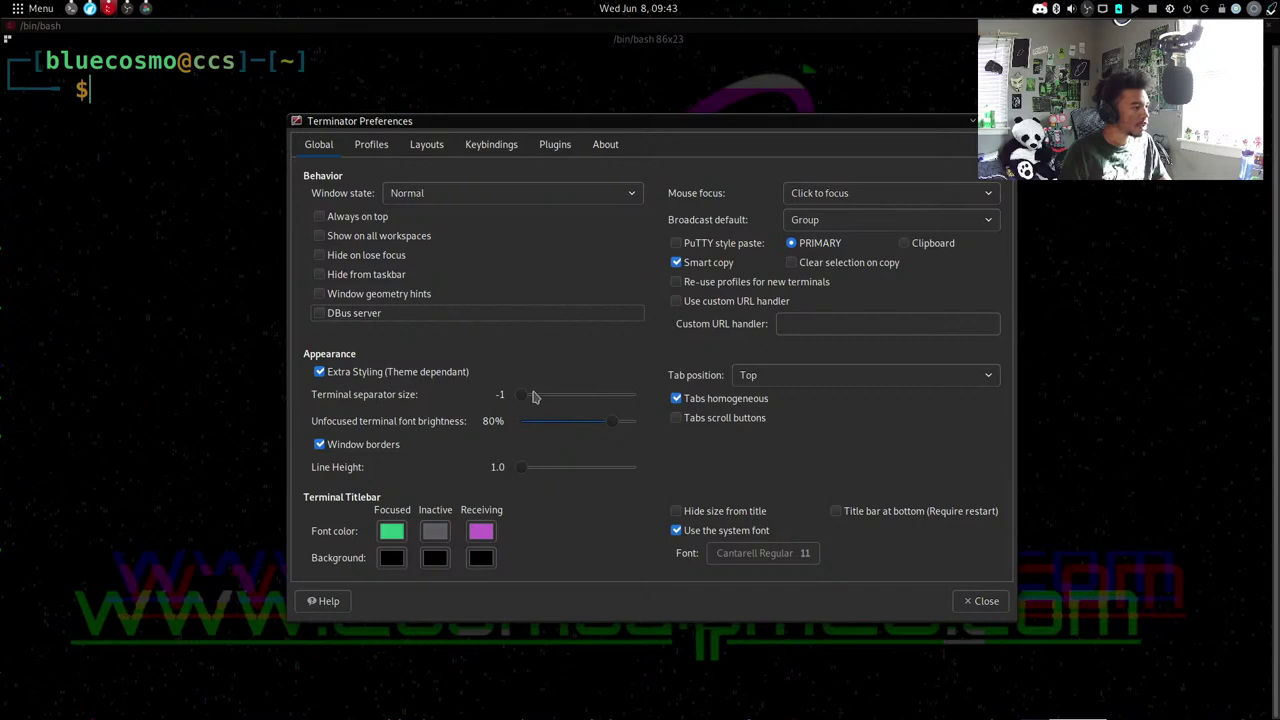
Enable the DBus server option again in the global behavior settings and return to the profile settings.
click(366, 320)
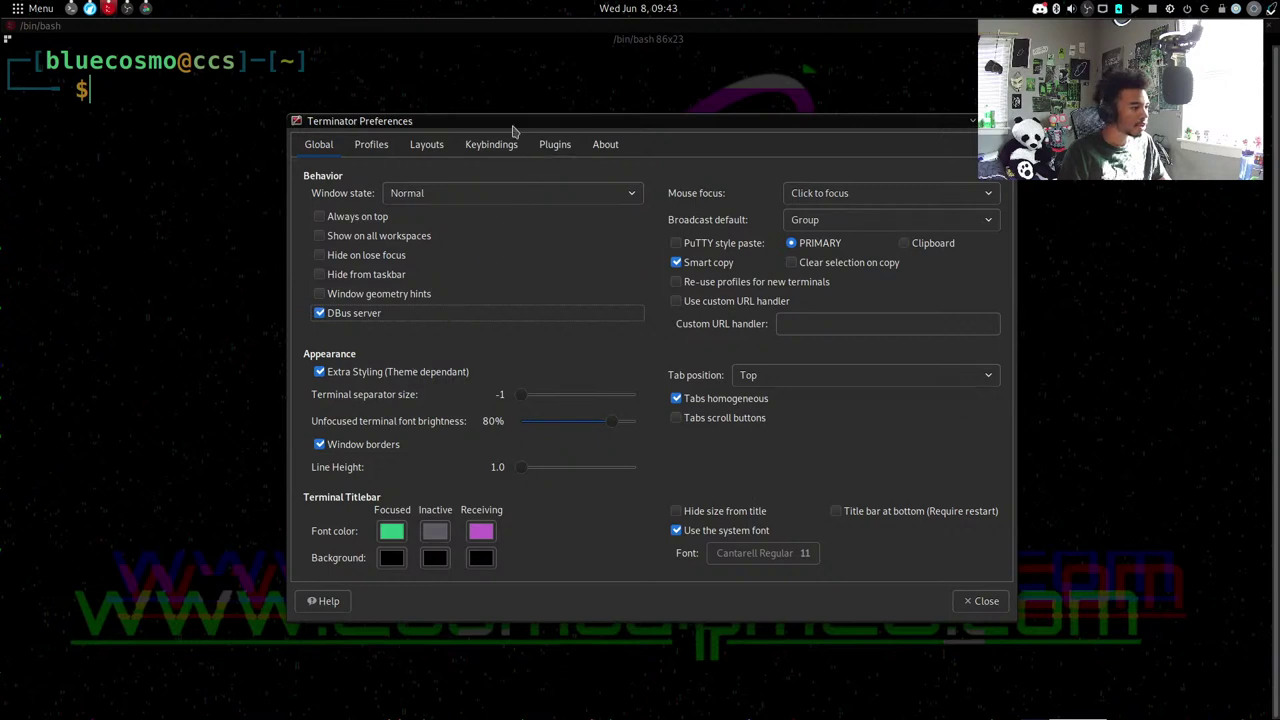
click(371, 145)
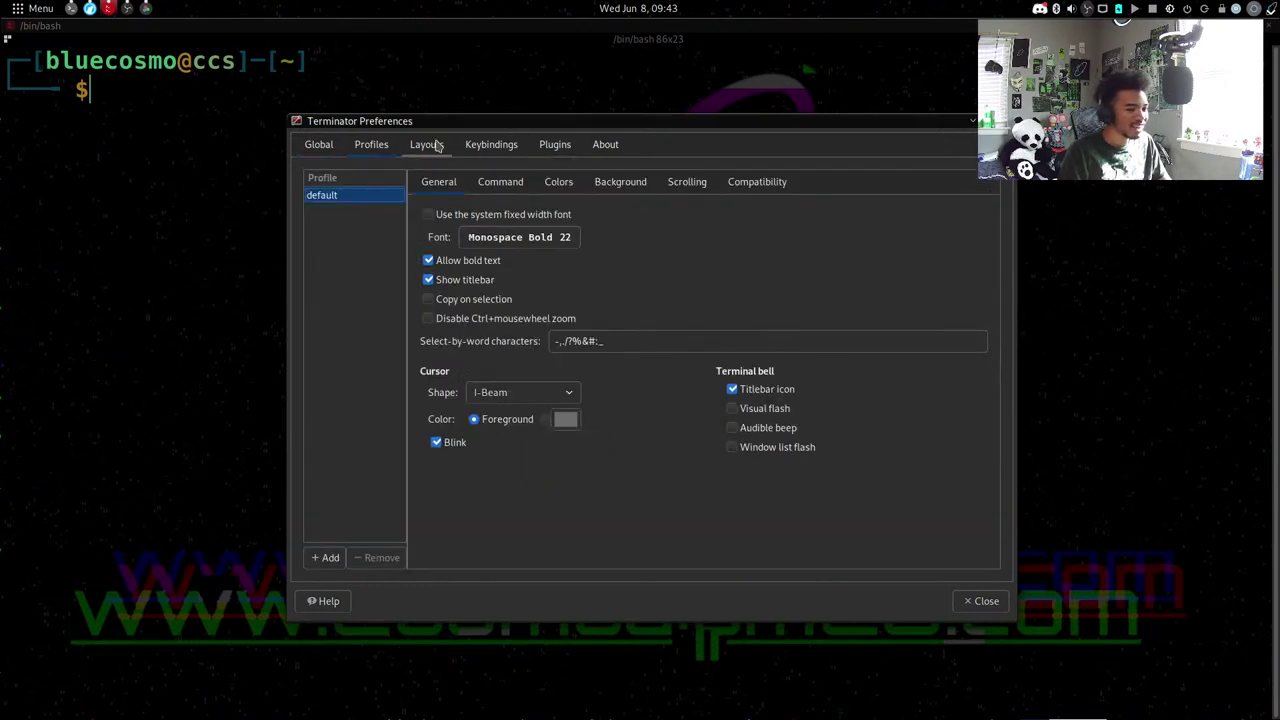
click(427, 145)
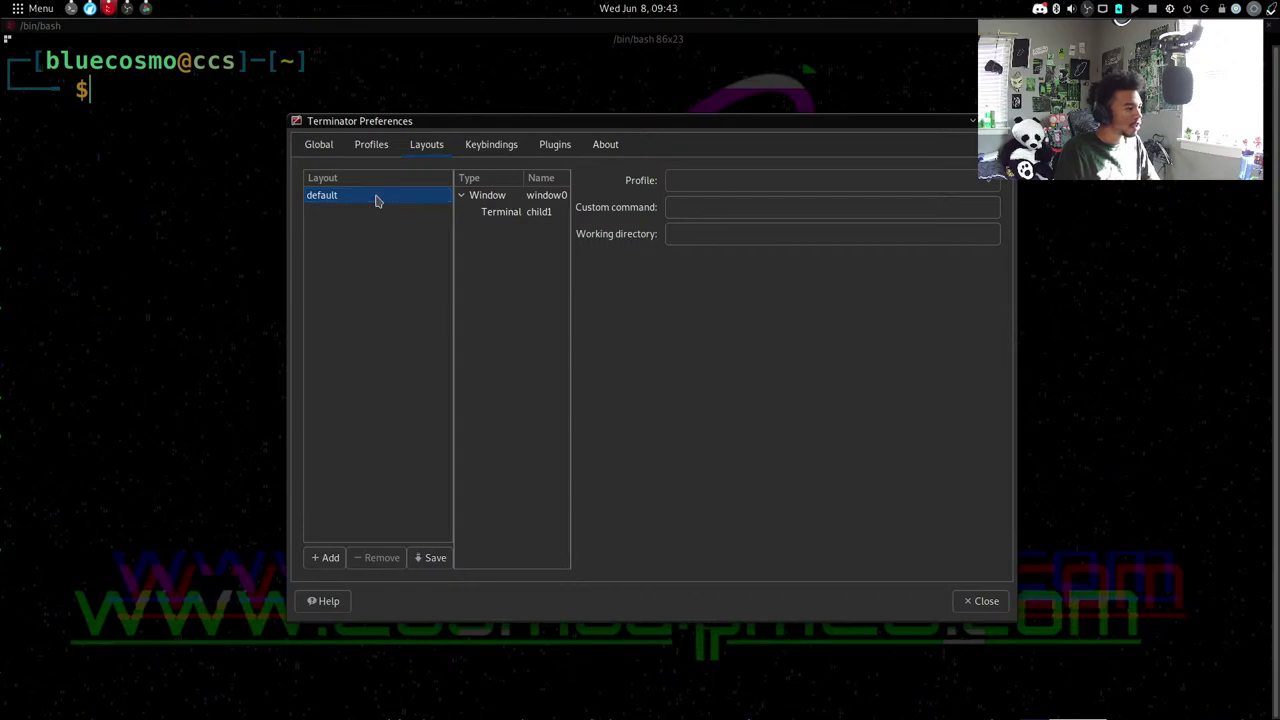
click(328, 558)
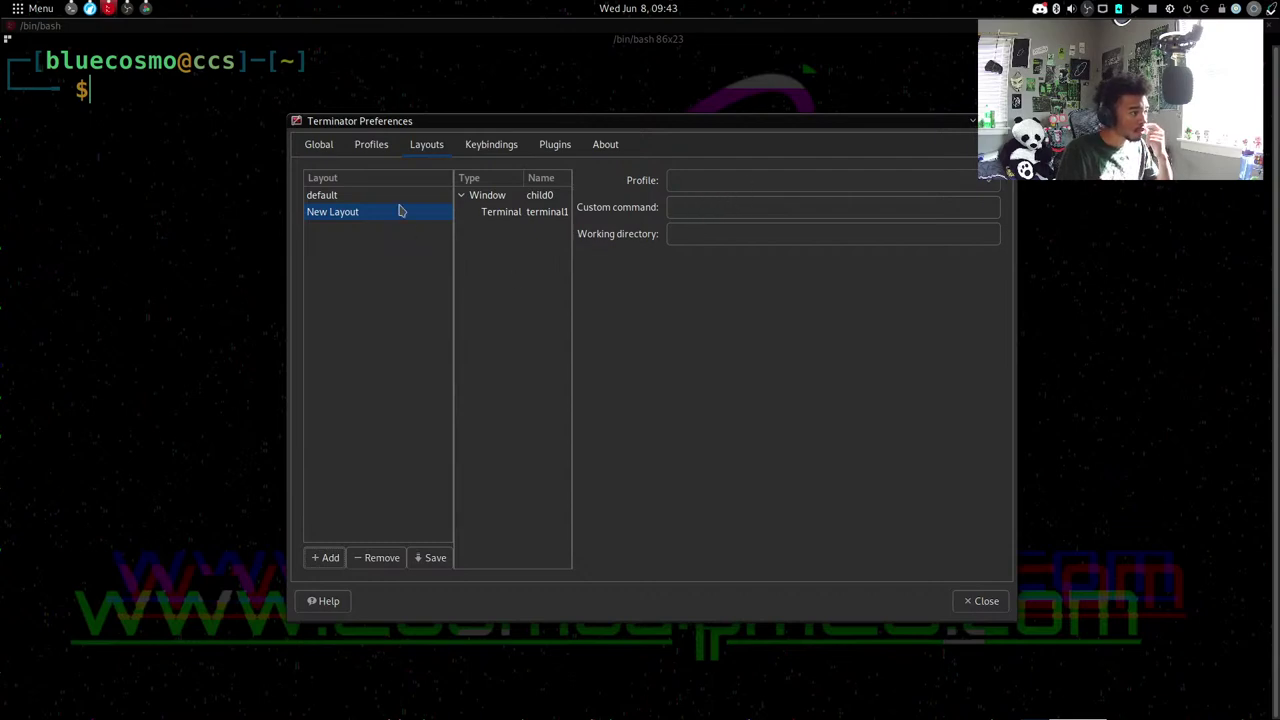
click(378, 557)
Add a new profile alongside the default one in the Terminator preferences.
click(371, 144)
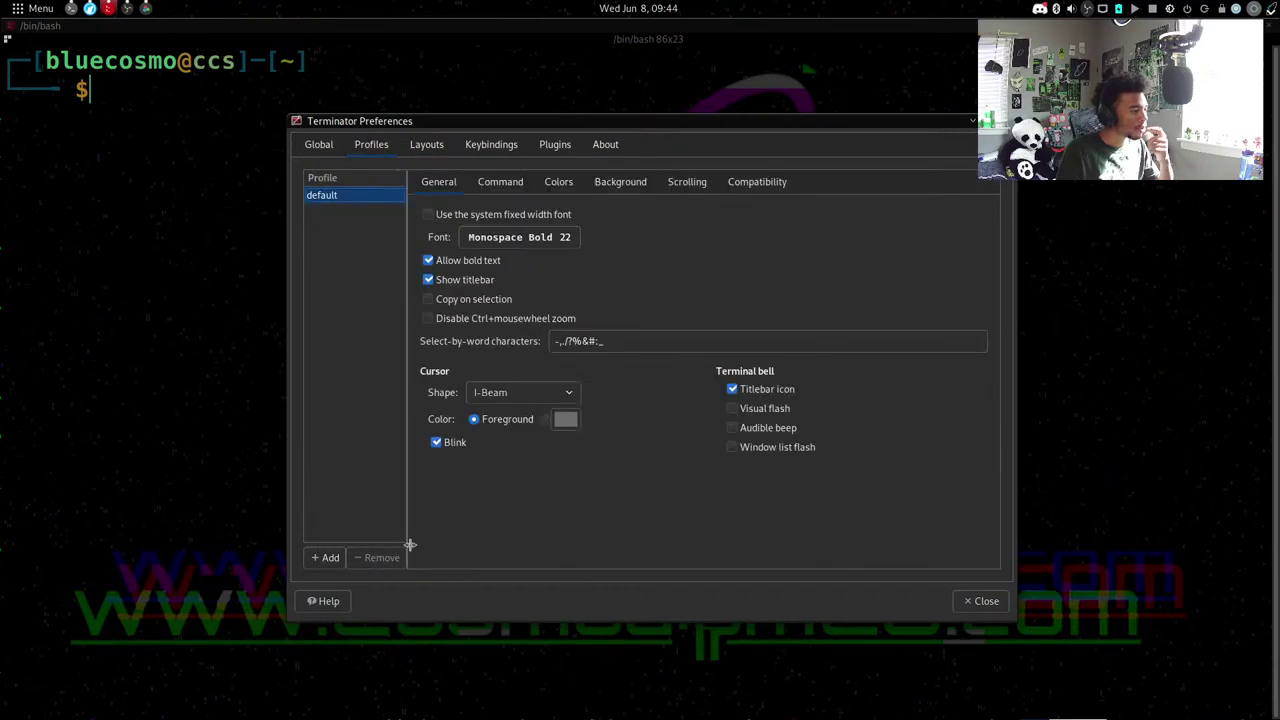
click(329, 552)
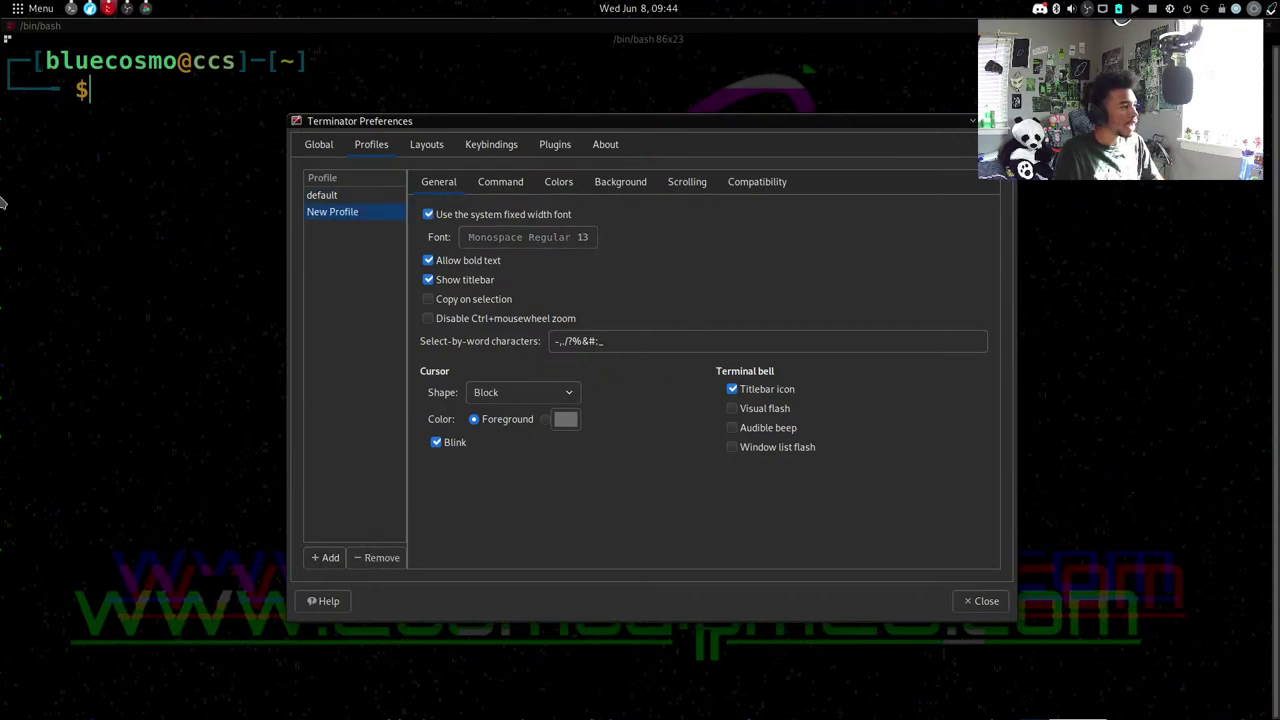
Switch to Obsidian and search the Parrot build note for "termin".
key(super)
click(350, 369)
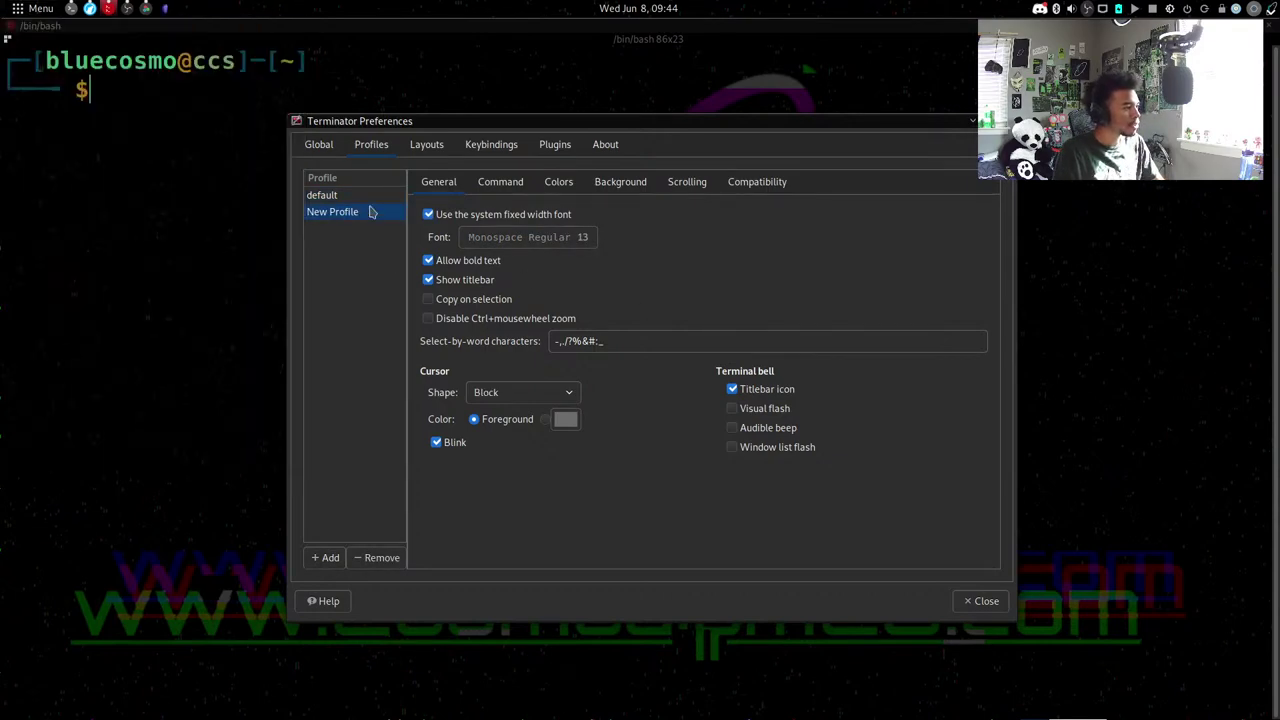
key(alt+Tab)
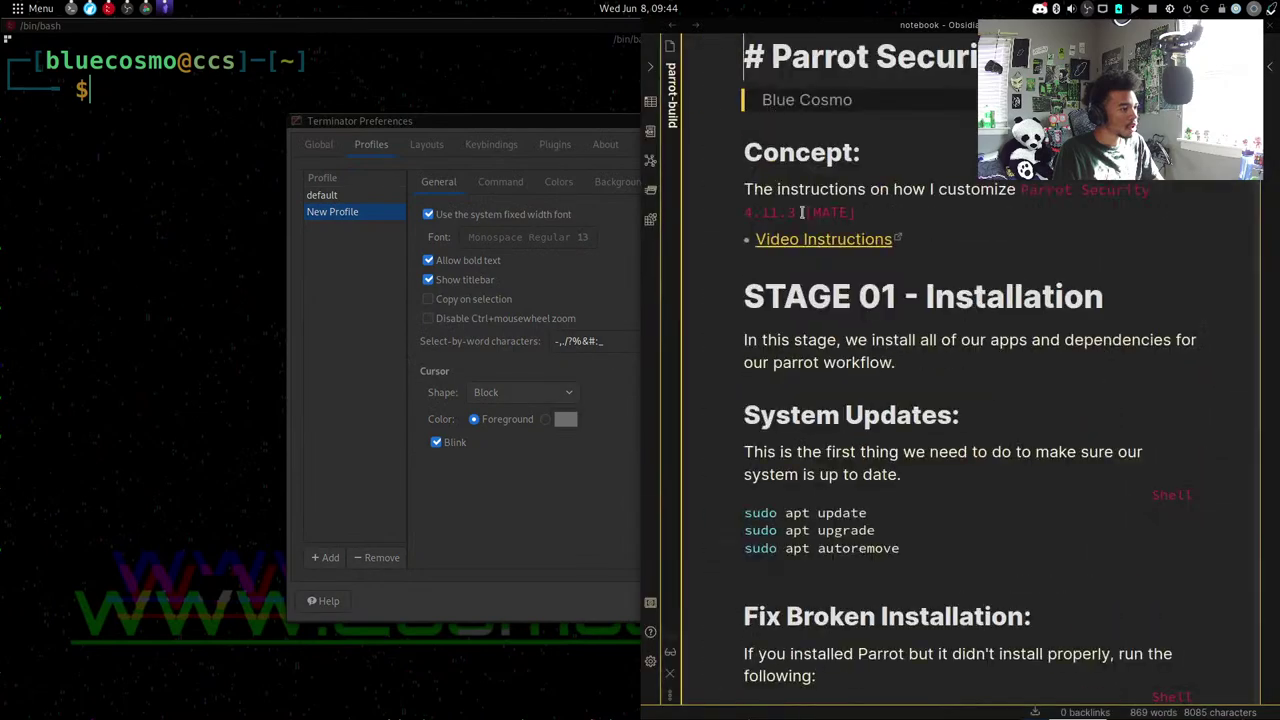
scroll(895, 202, down, 4)
key(ctrl+f)
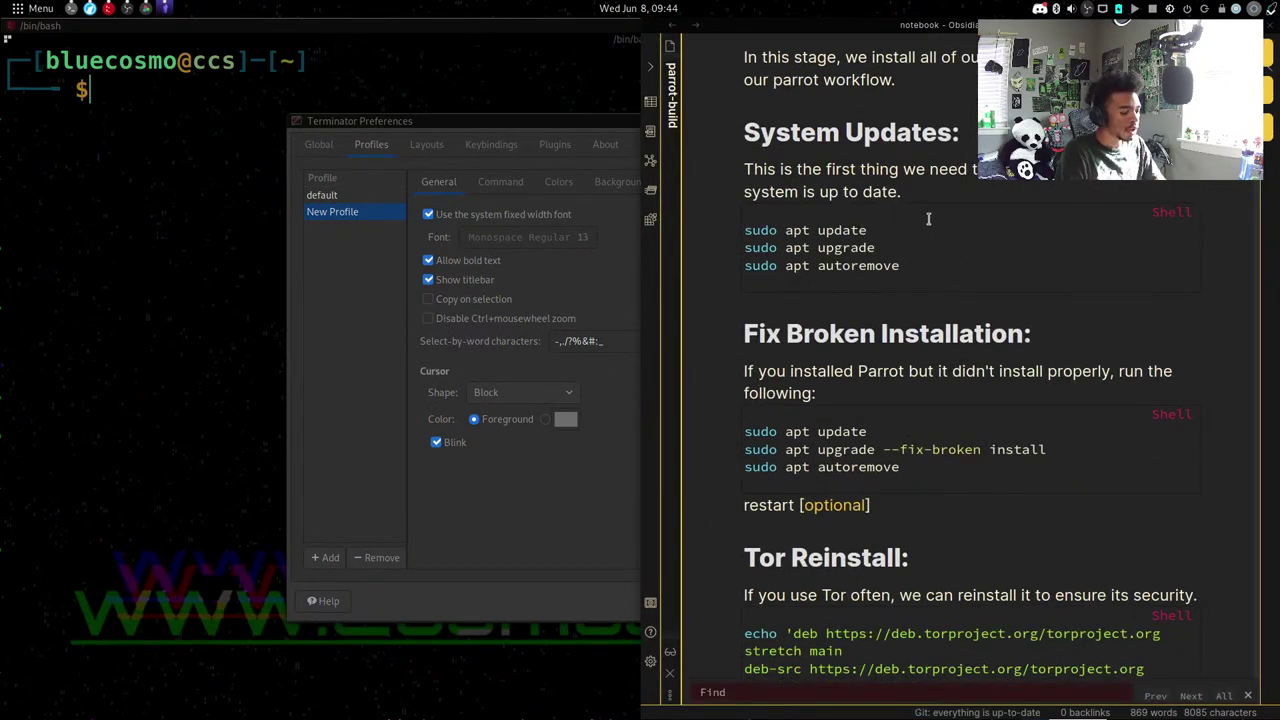
text(termin)
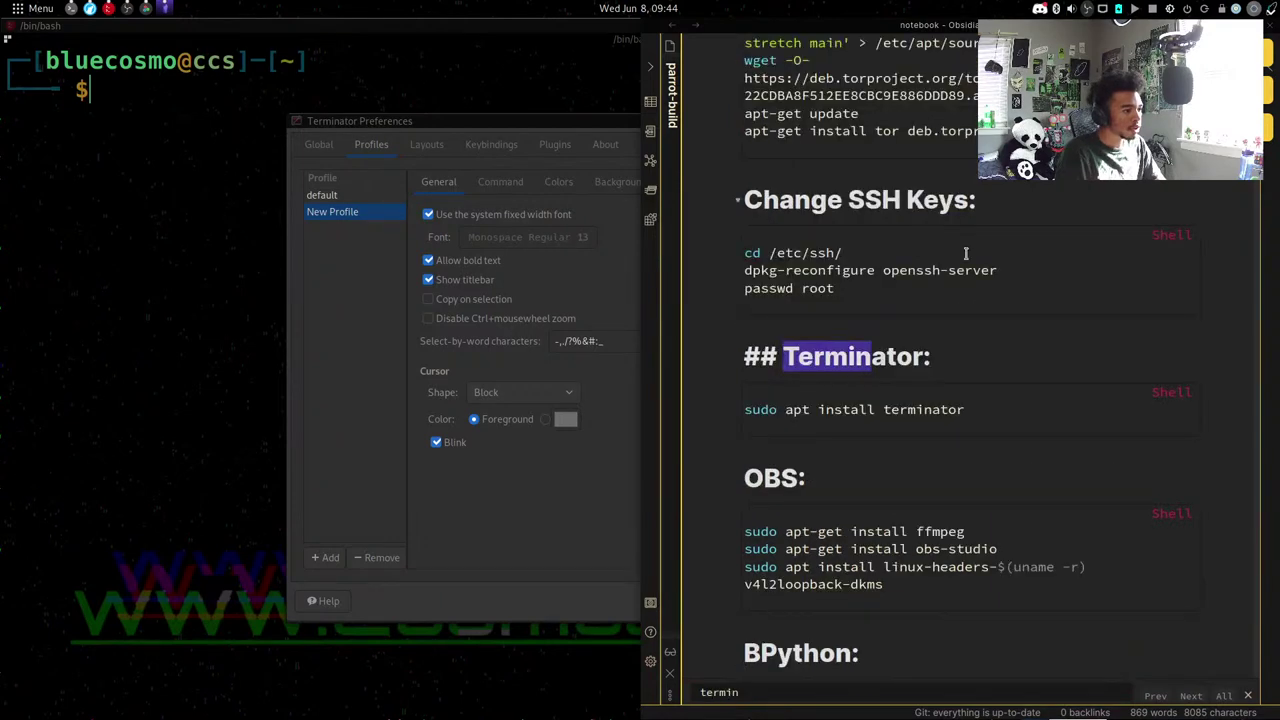
Expand the notebook sidebar and go through the "termin" matches in the build note one after another.
key(ctrl+e)
click(652, 68)
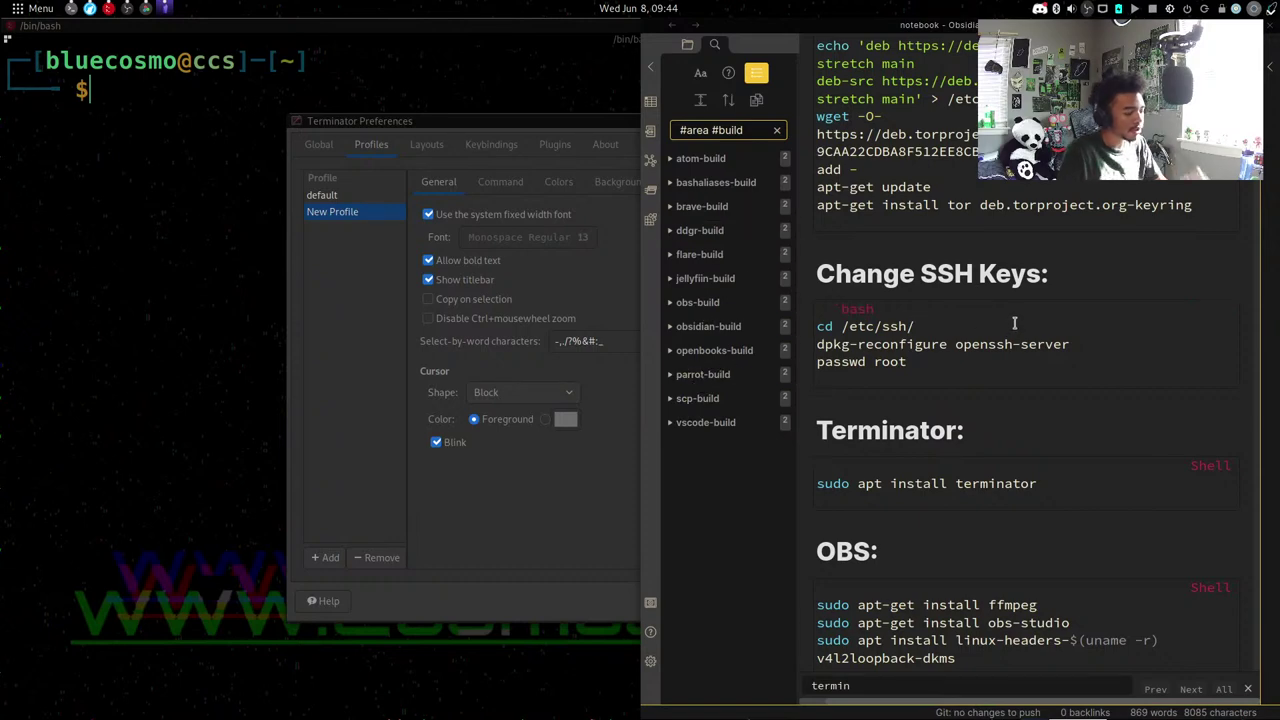
key(Return)
text(termin)
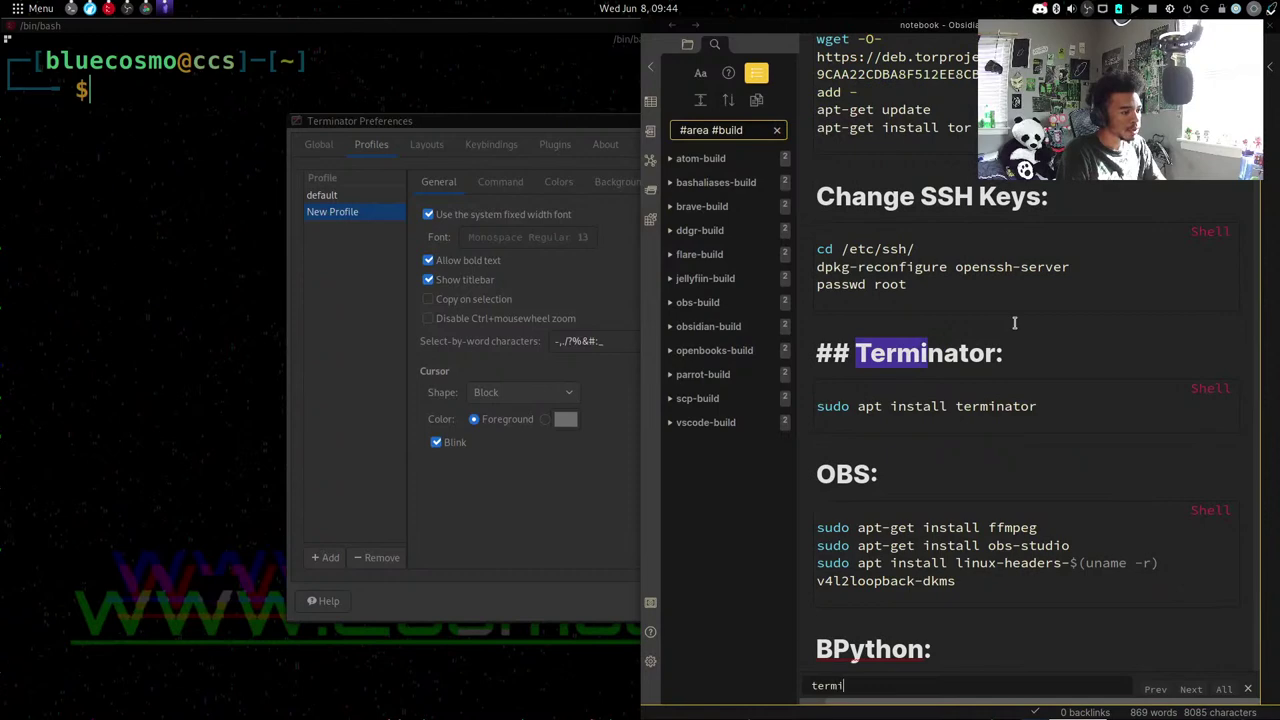
key(Return)
key(Return)
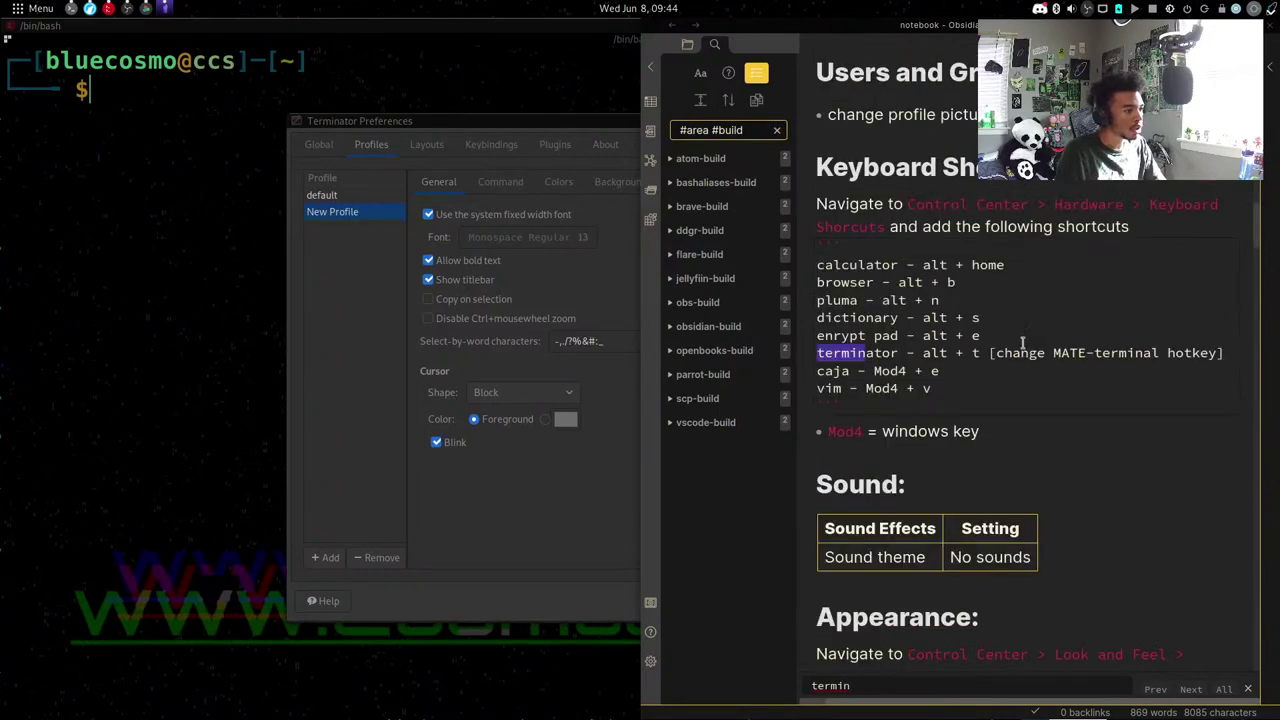
key(Return)
key(Return)
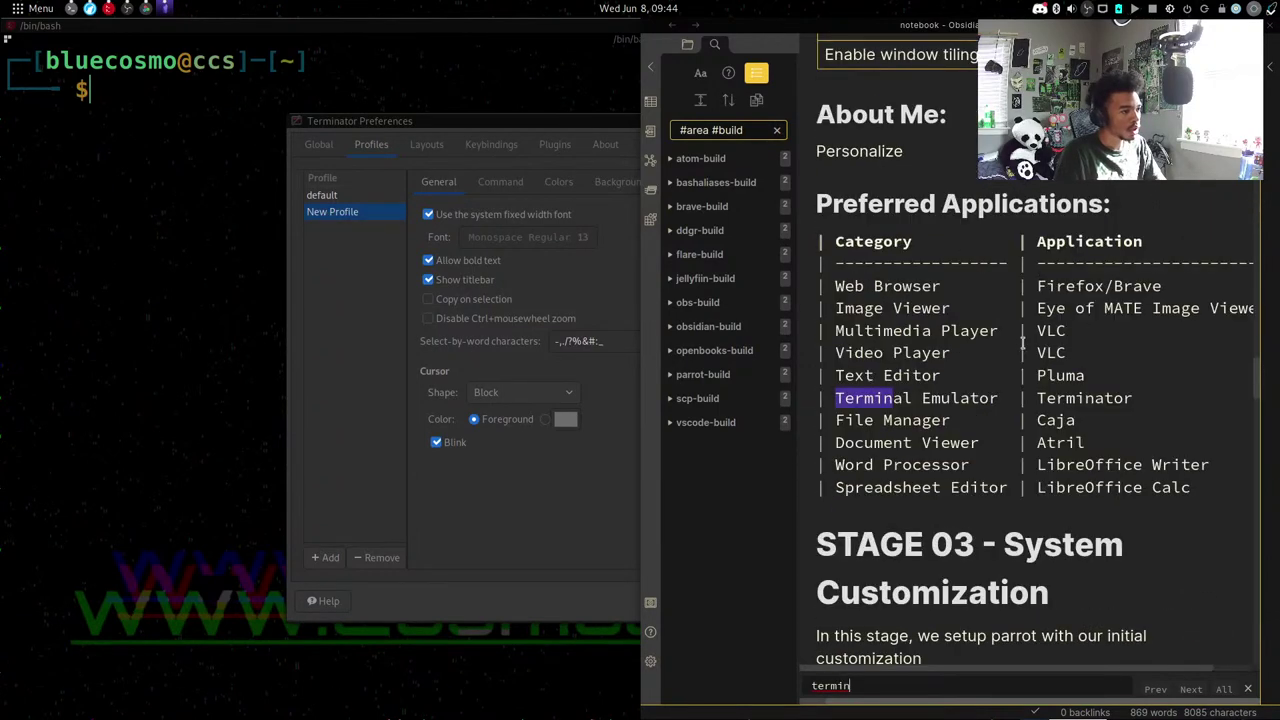
key(Return)
key(Return)
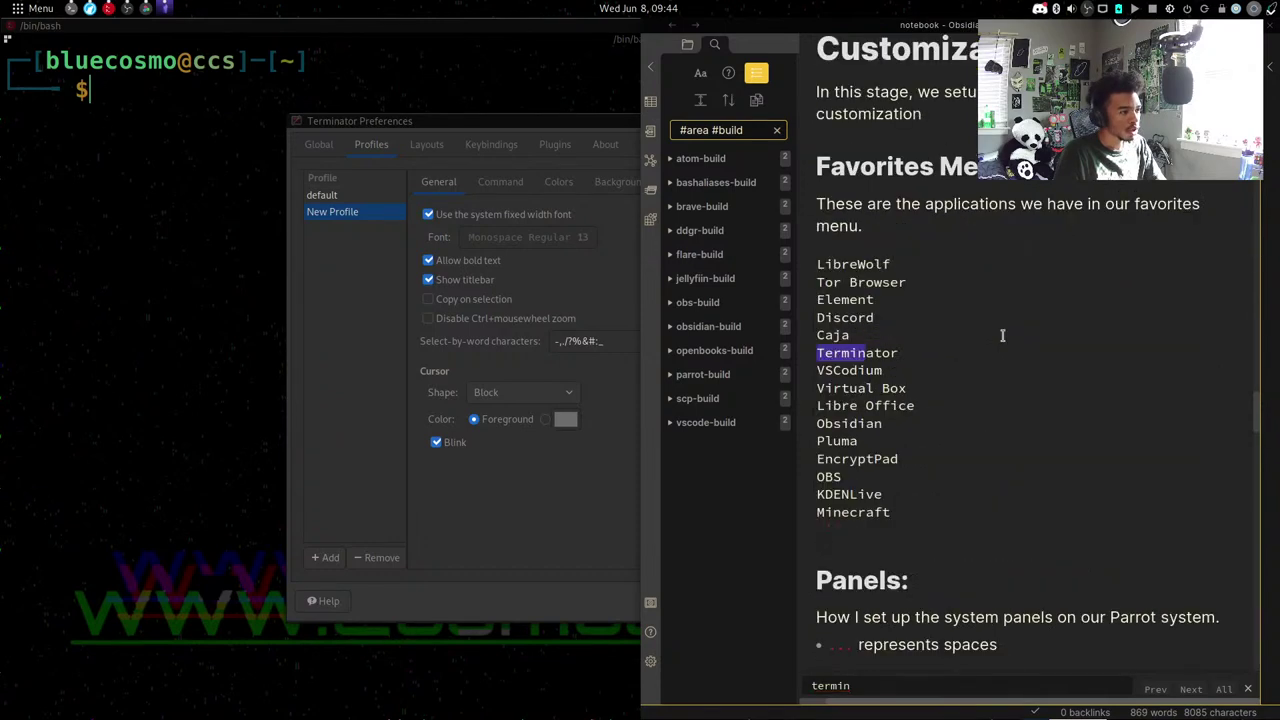
key(Return)
key(Return)
key(Return)
key(Return)
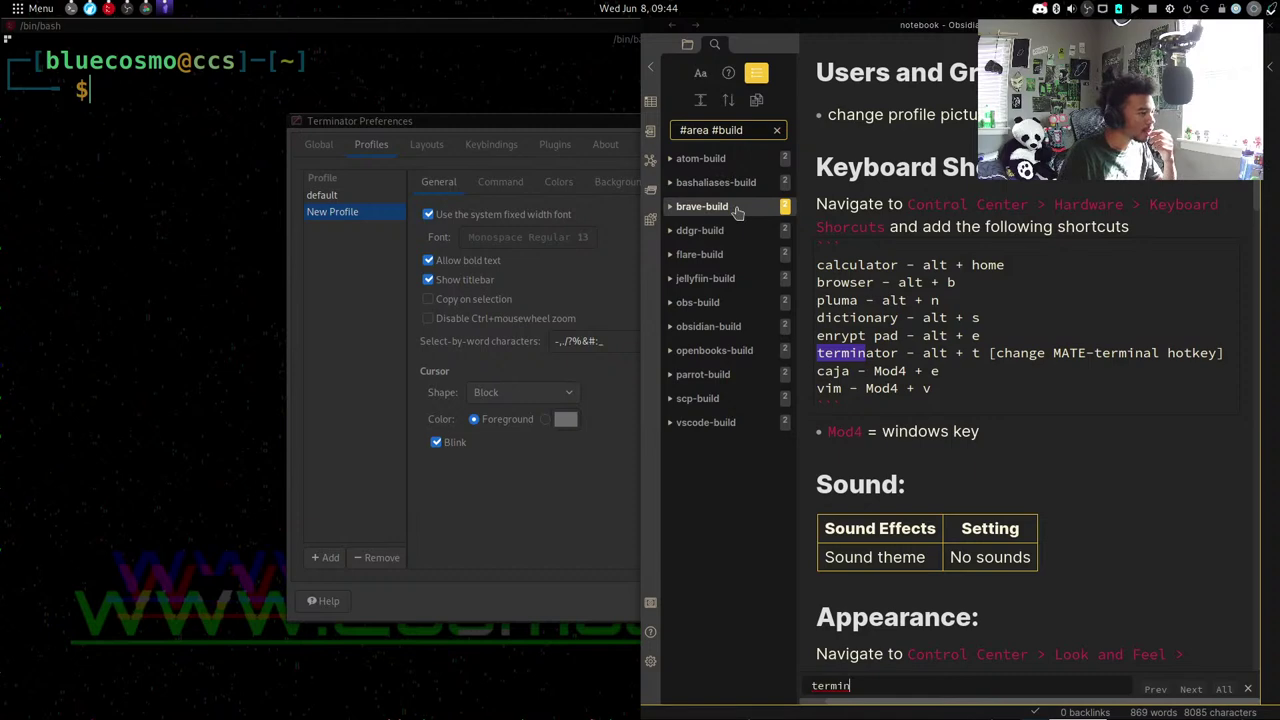
Search the whole notebook for "terminator" and open the terminator note.
triple_click(759, 133)
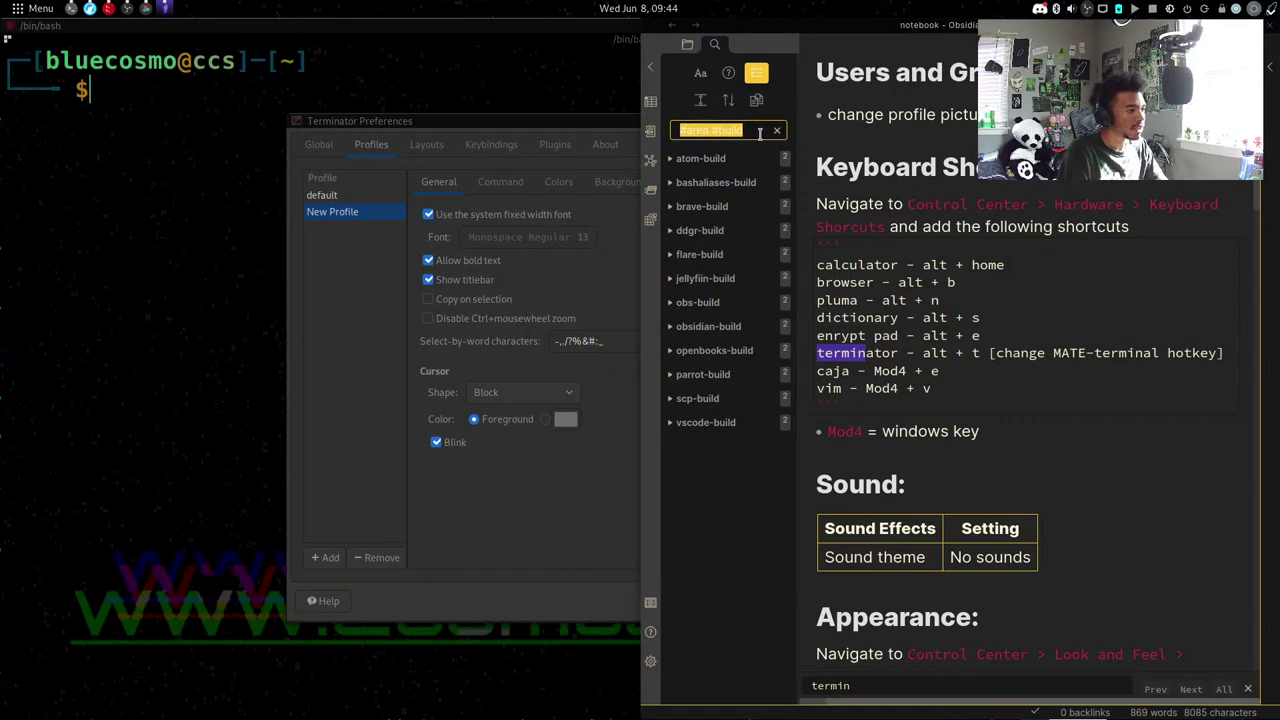
text(terminarot)
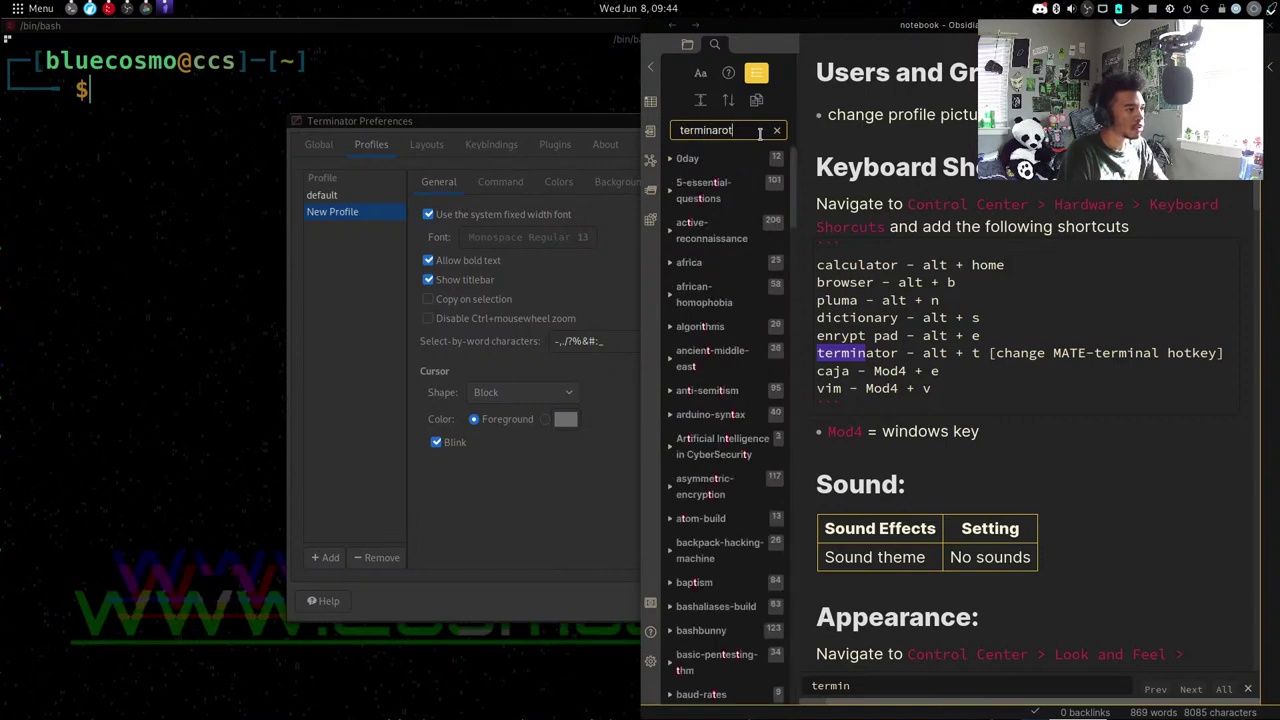
key(BackSpace)
key(BackSpace)
key(BackSpace)
text(tor)
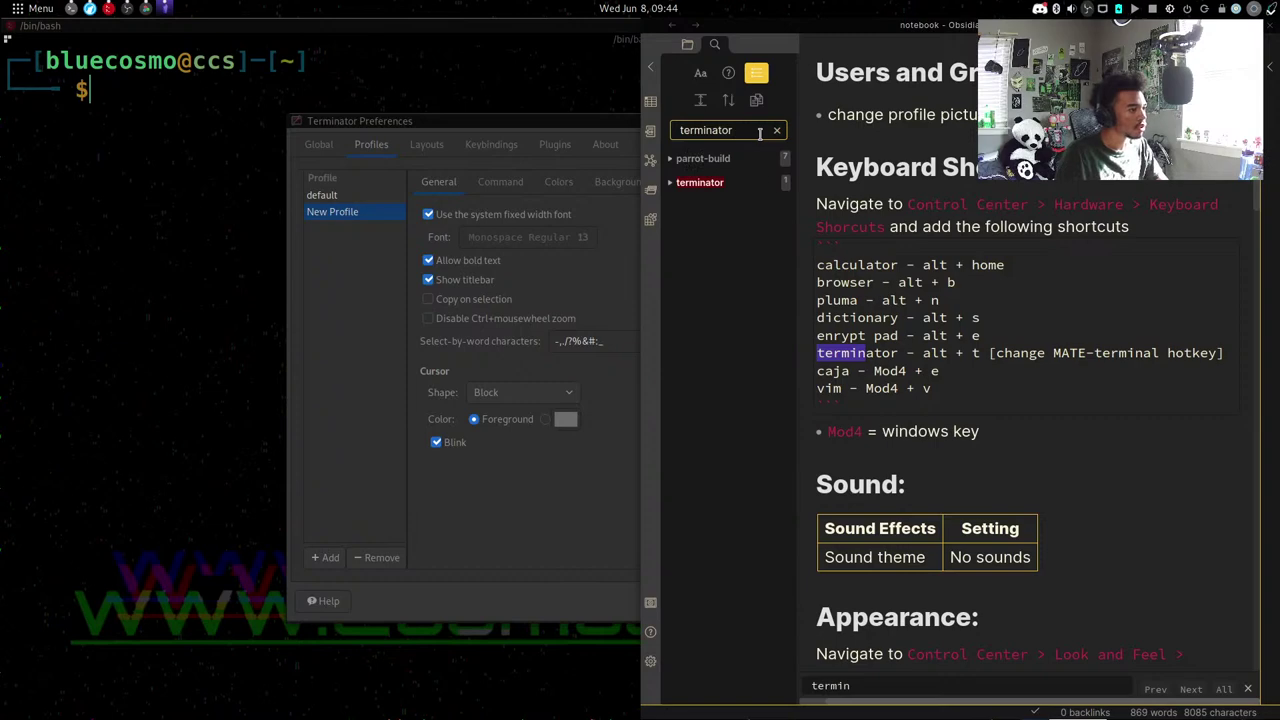
click(700, 182)
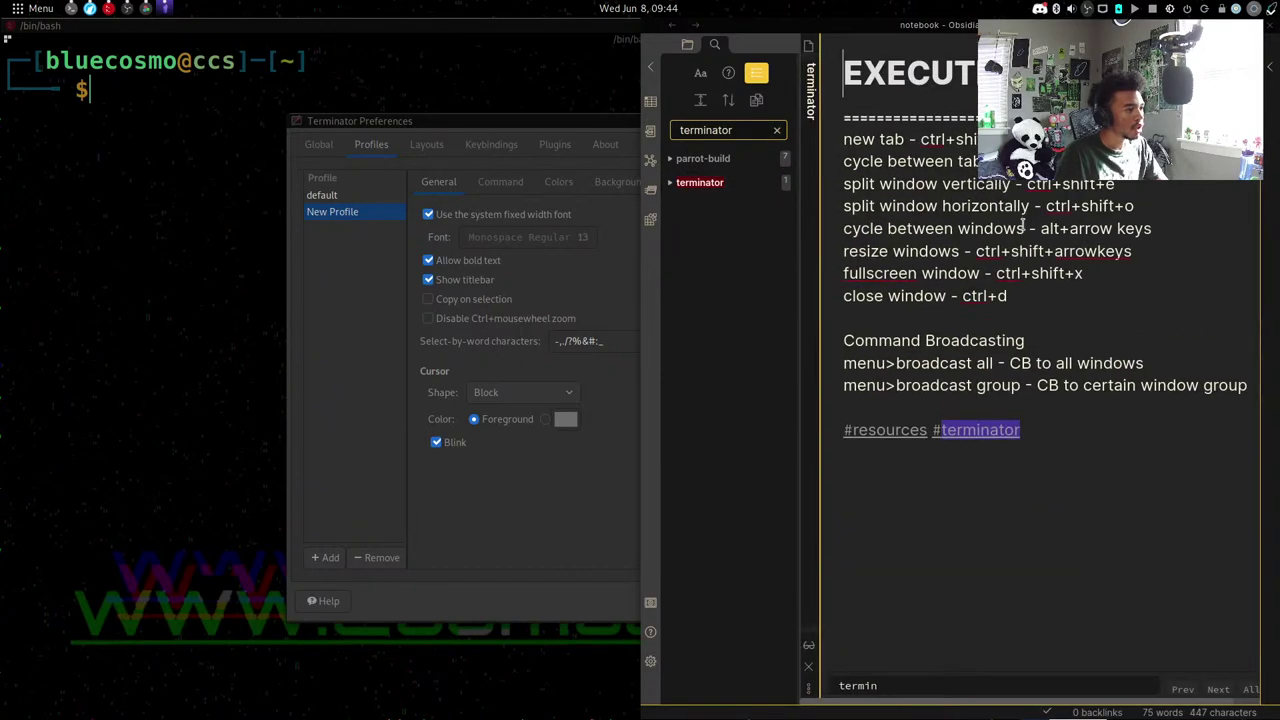
Open the parrot-build note from the search results and maximize the Obsidian window.
click(703, 158)
scroll(1055, 254, down, 1)
scroll(1043, 240, down, 2)
scroll(1043, 240, up, 1)
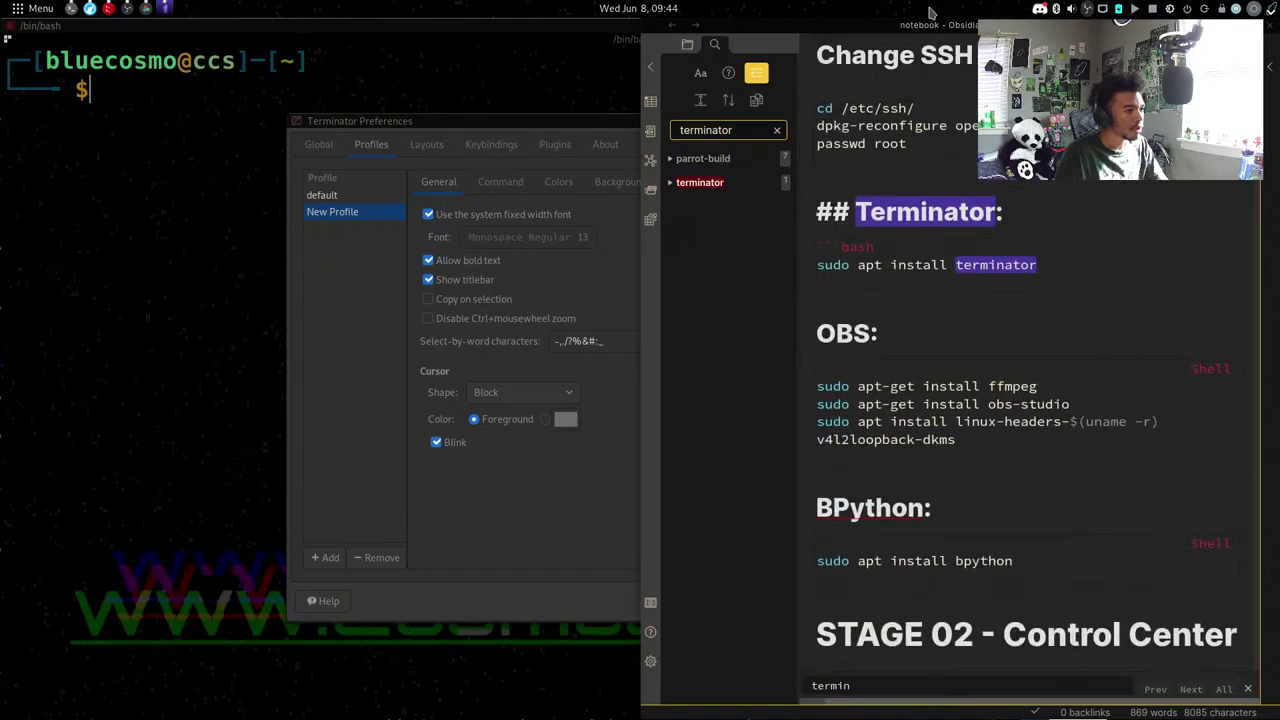
scroll(1181, 269, down, 10)
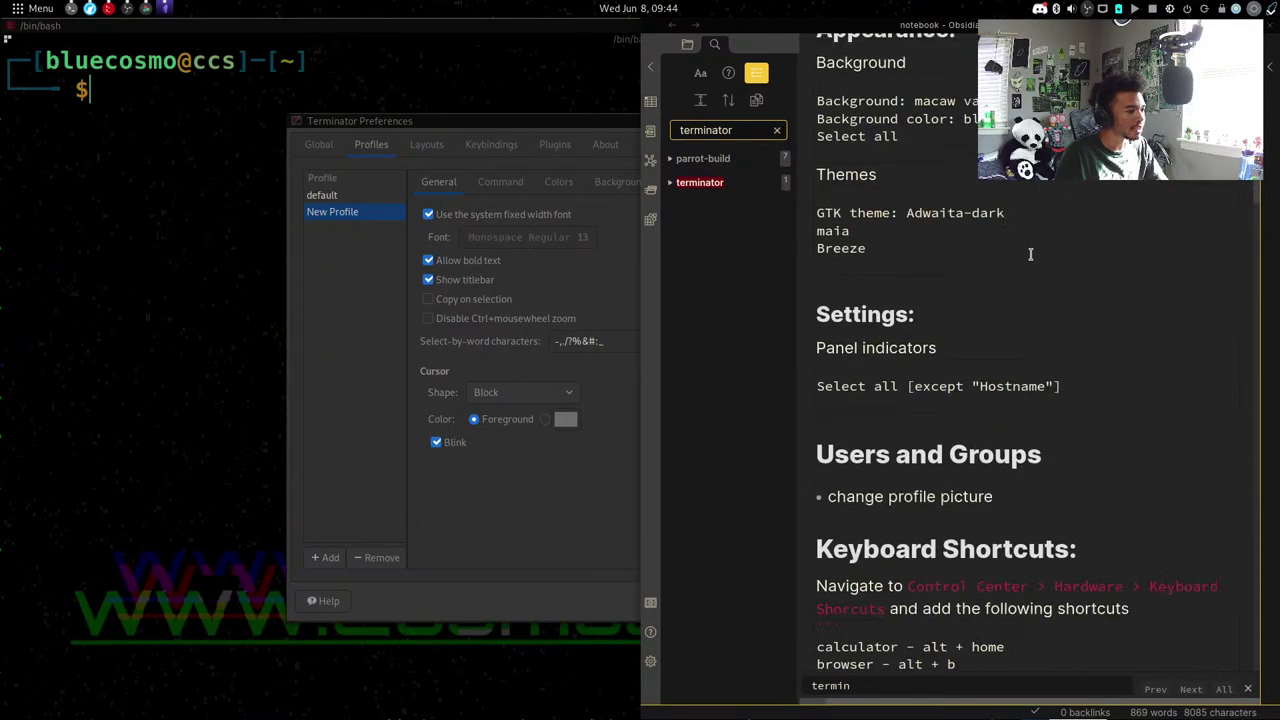
key(super+Up)
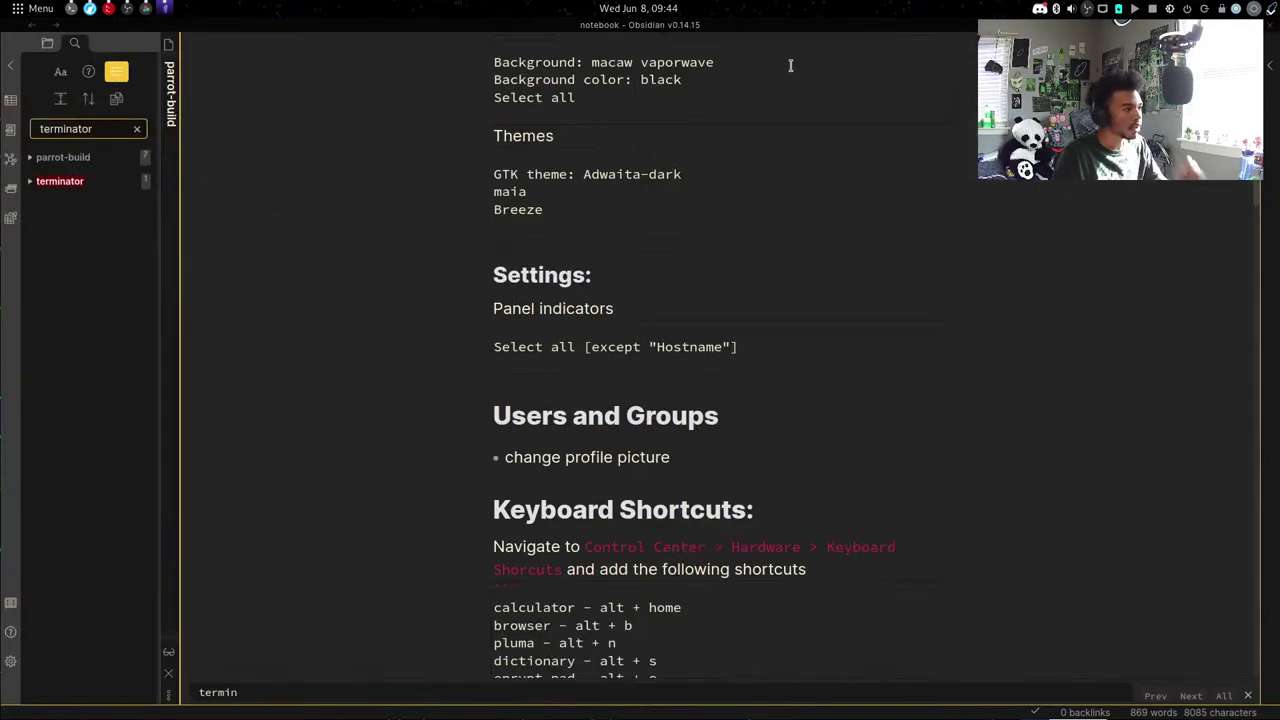
Find the Terminator section under Stage 04 - Application Appearances in the parrot-build note.
scroll(766, 246, up, 3)
scroll(757, 277, down, 12)
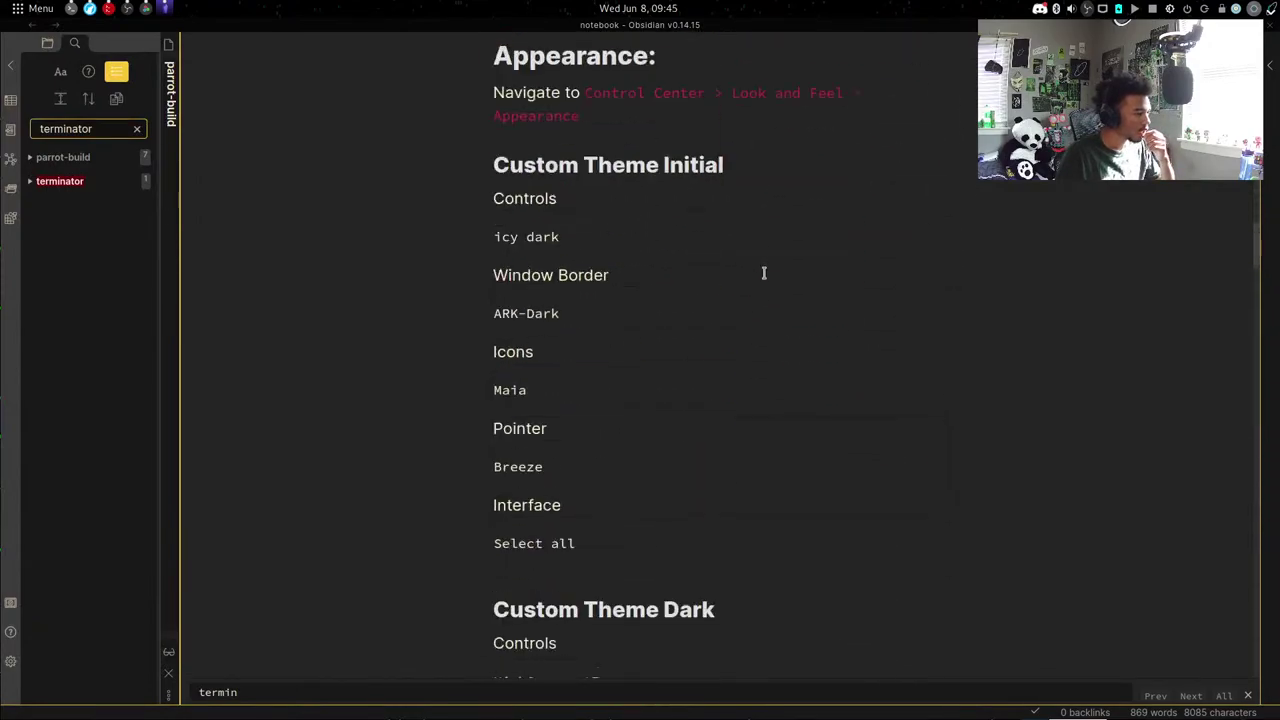
scroll(764, 272, down, 5)
scroll(675, 234, up, 8)
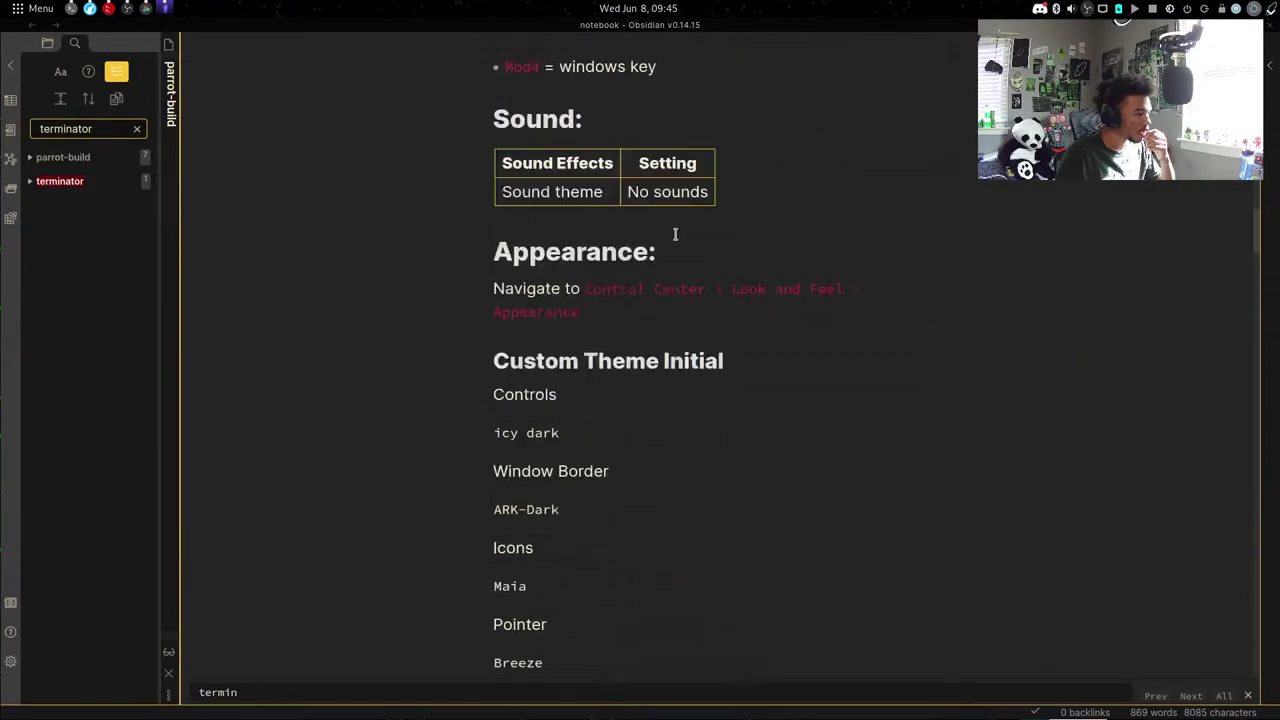
scroll(710, 290, down, 15)
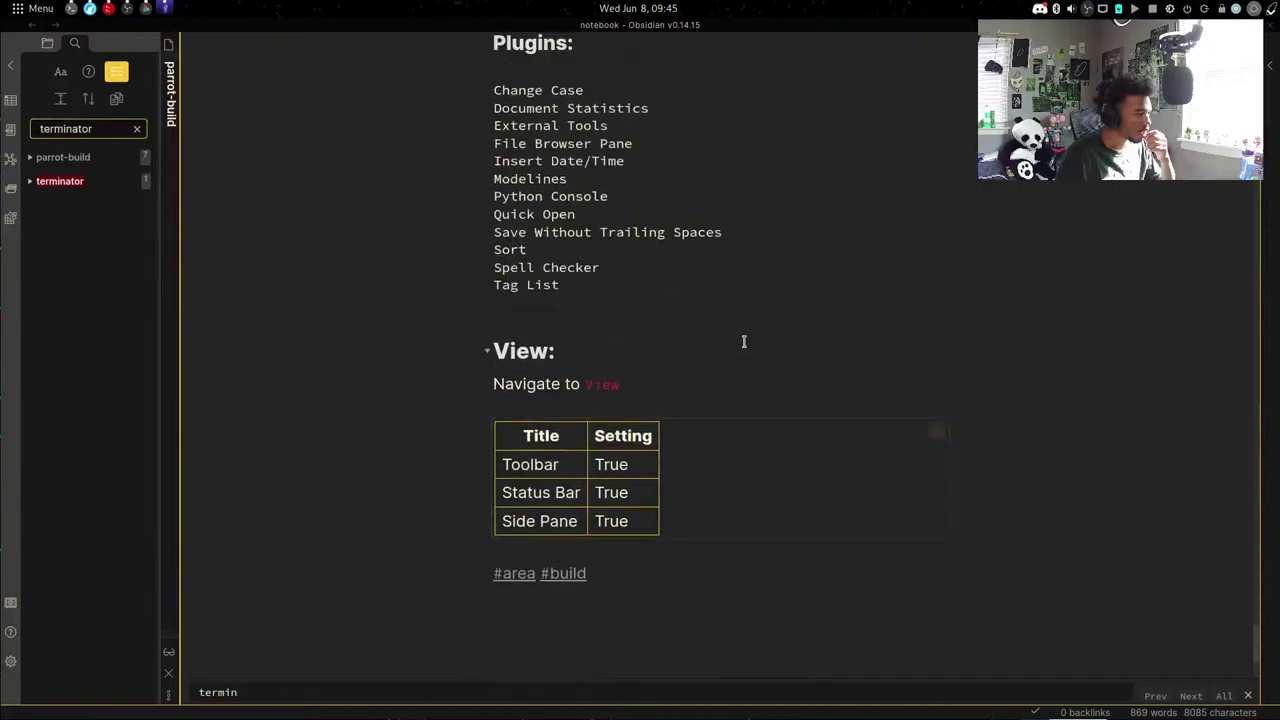
scroll(743, 341, up, 15)
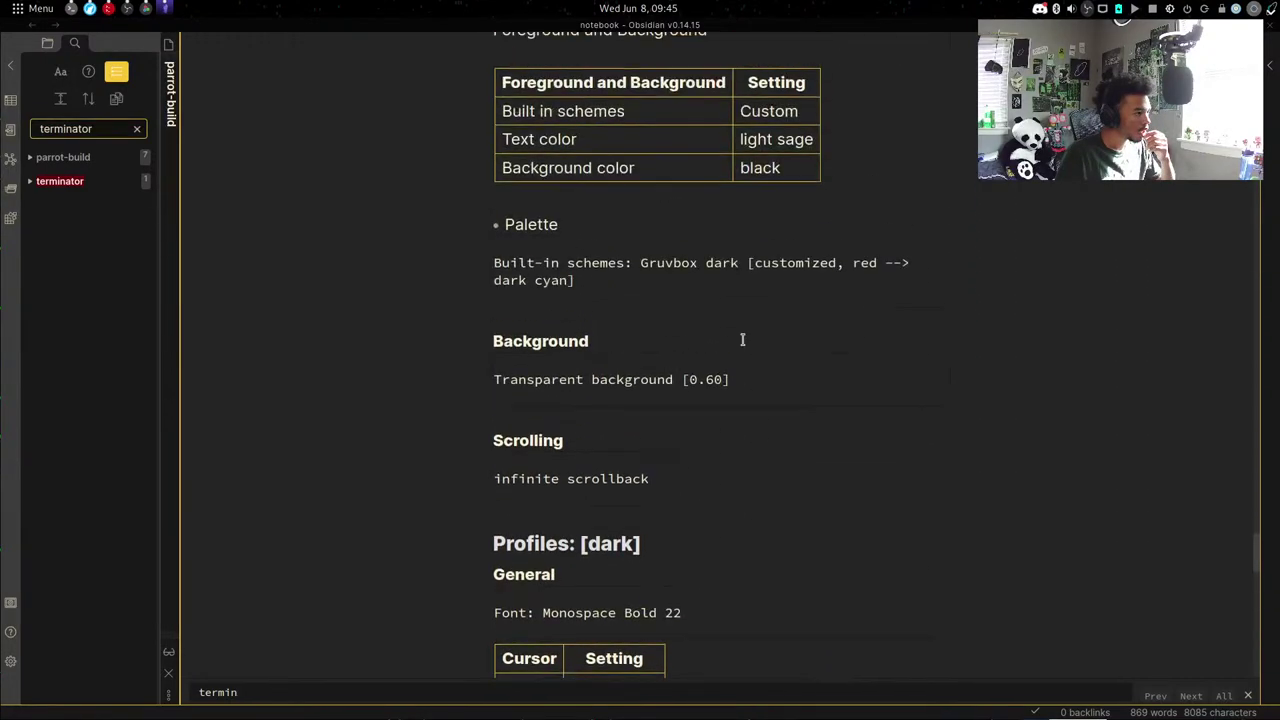
scroll(742, 340, up, 7)
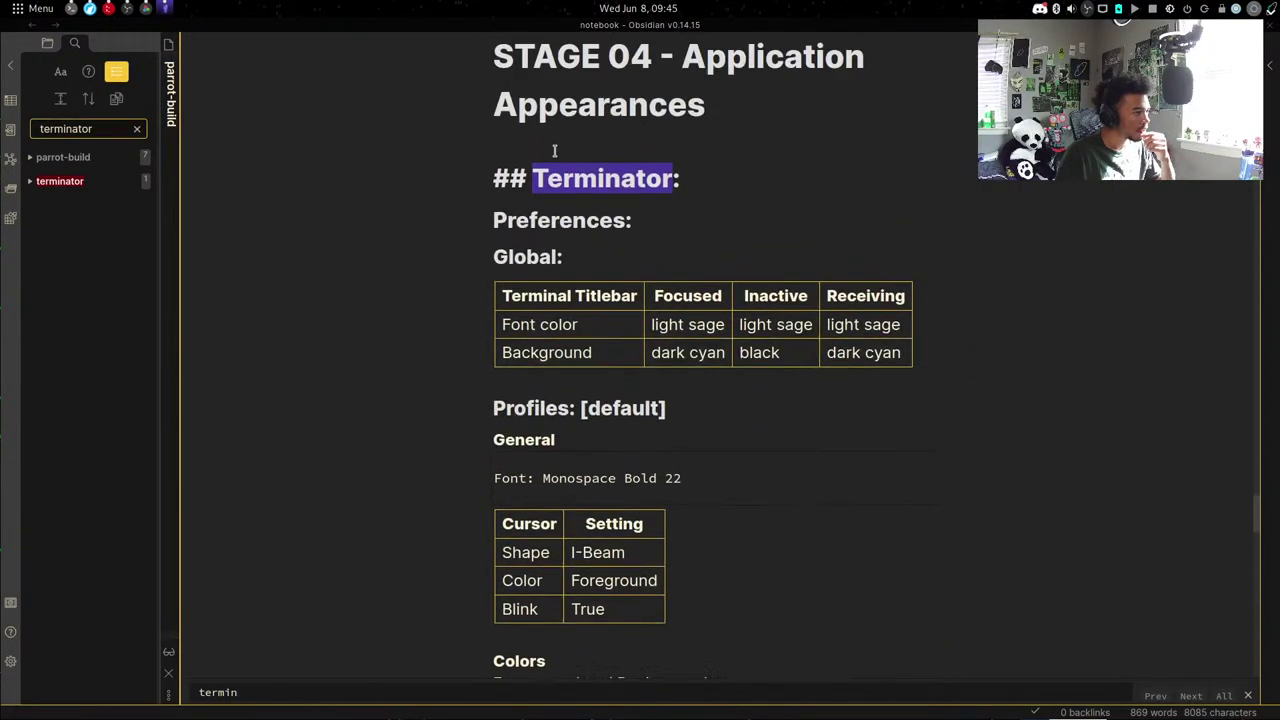
Examine the noted Terminator titlebar preferences and the settings listed for the default and dark profiles.
click(840, 429)
scroll(836, 420, down, 2)
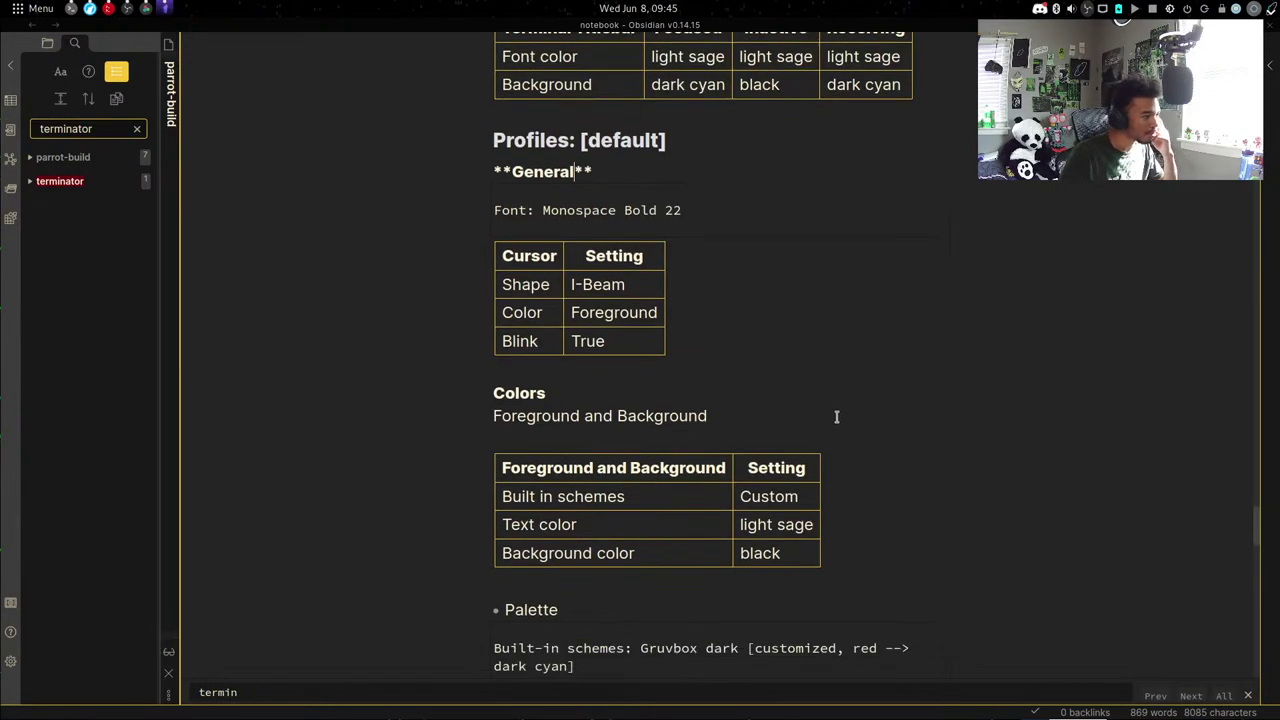
scroll(836, 418, up, 10)
scroll(666, 403, down, 8)
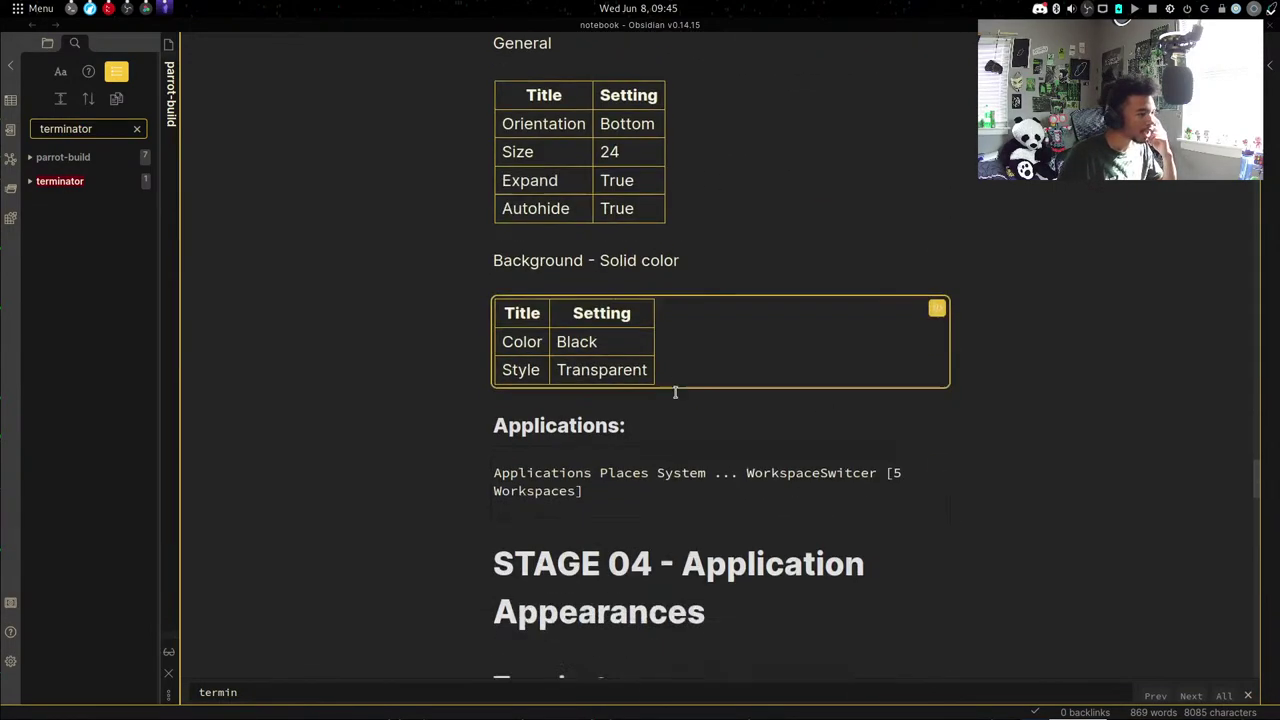
scroll(694, 360, down, 6)
scroll(694, 363, up, 2)
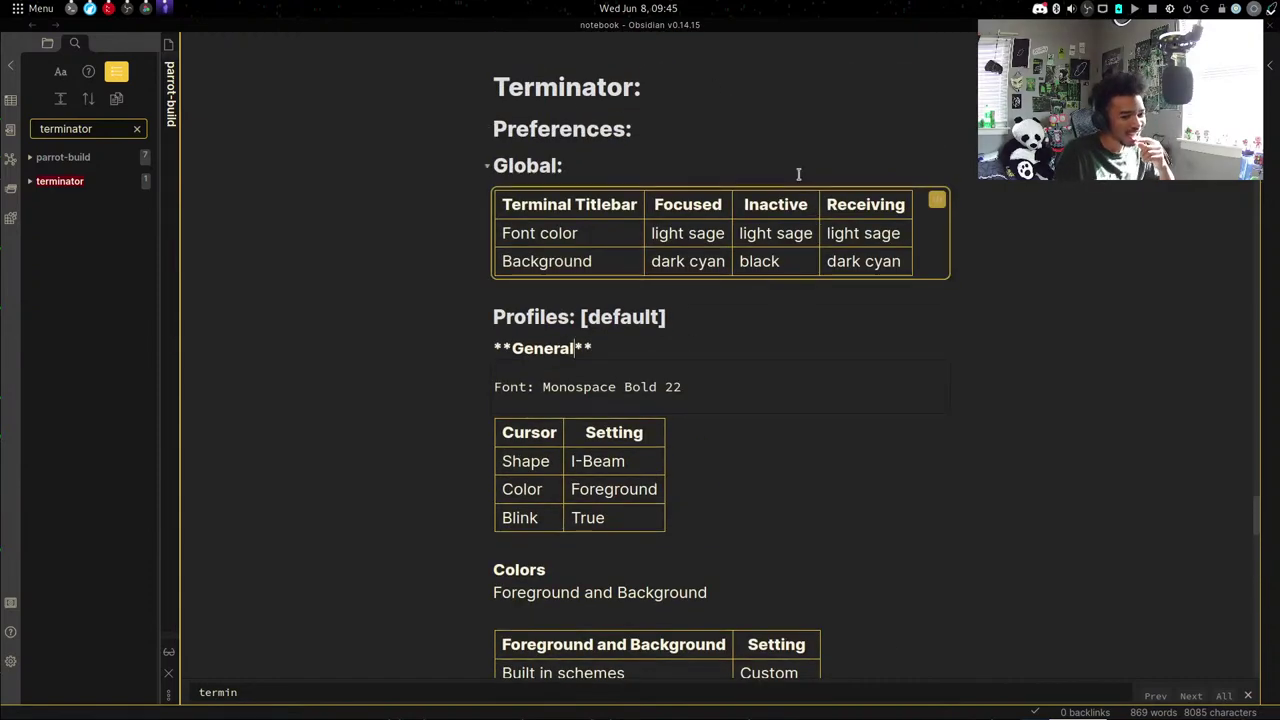
scroll(677, 134, down, 5)
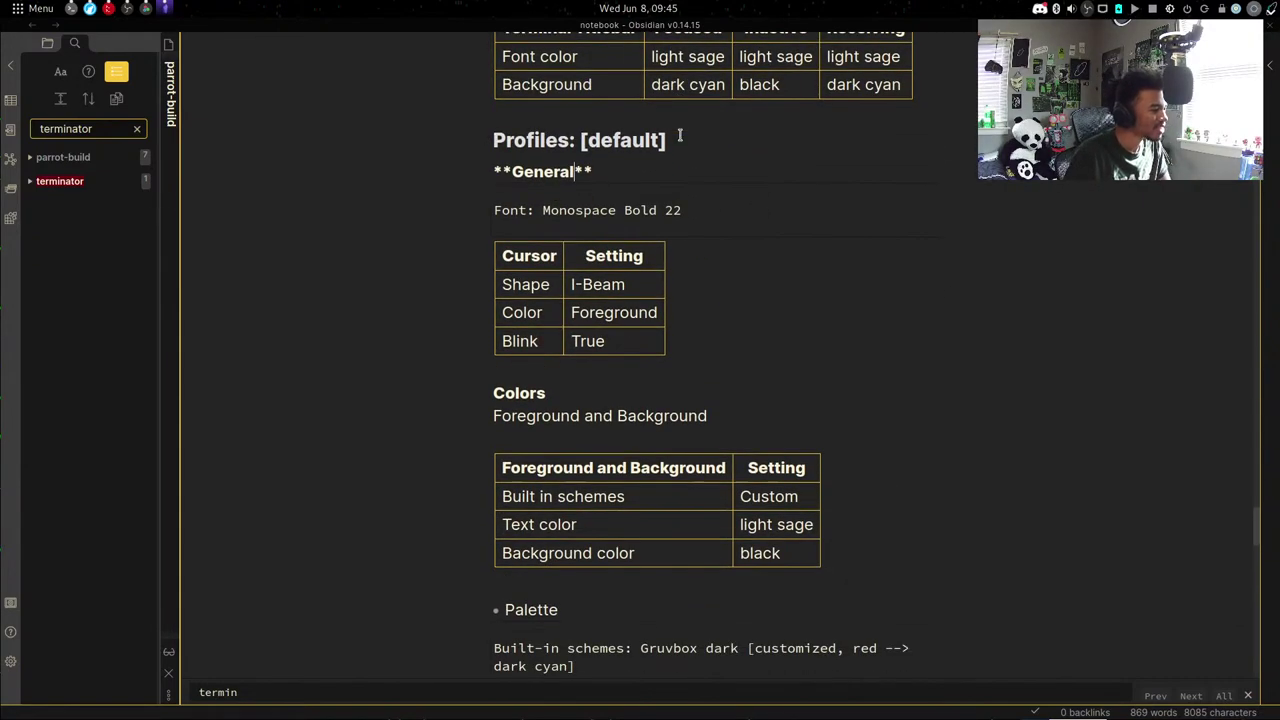
scroll(703, 213, down, 7)
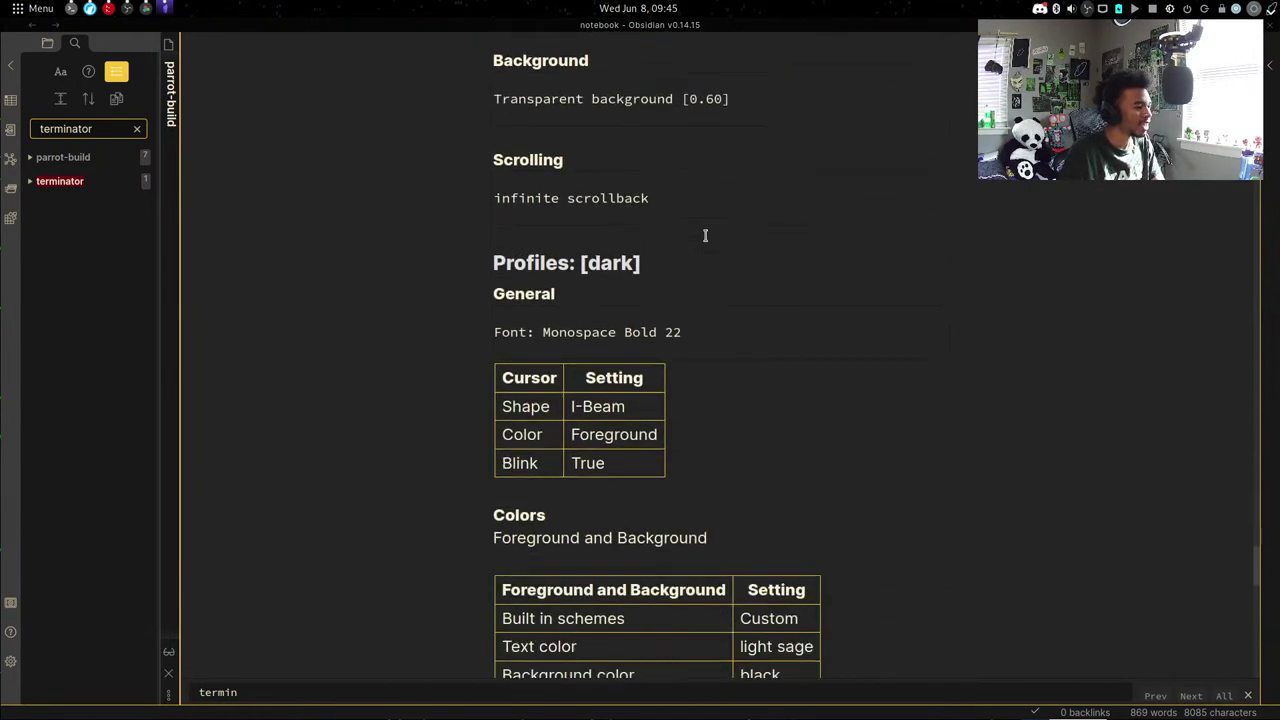
scroll(703, 267, up, 2)
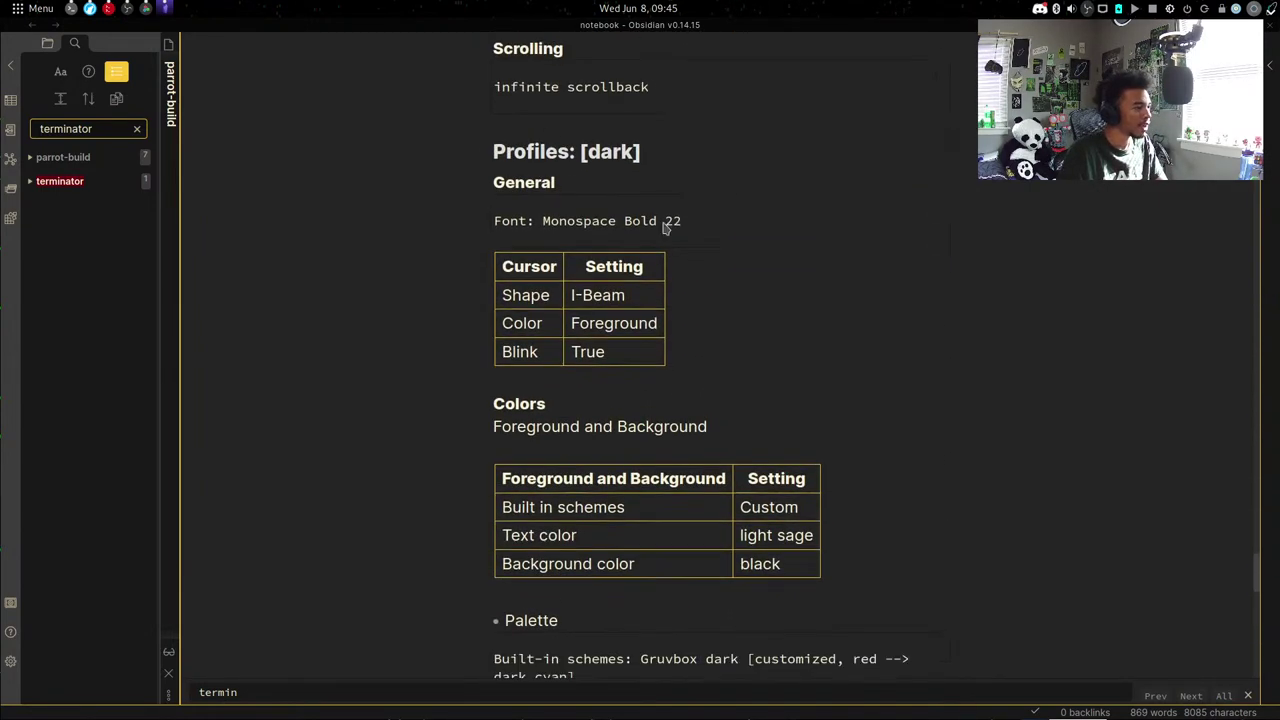
scroll(560, 183, down, 4)
scroll(577, 189, up, 4)
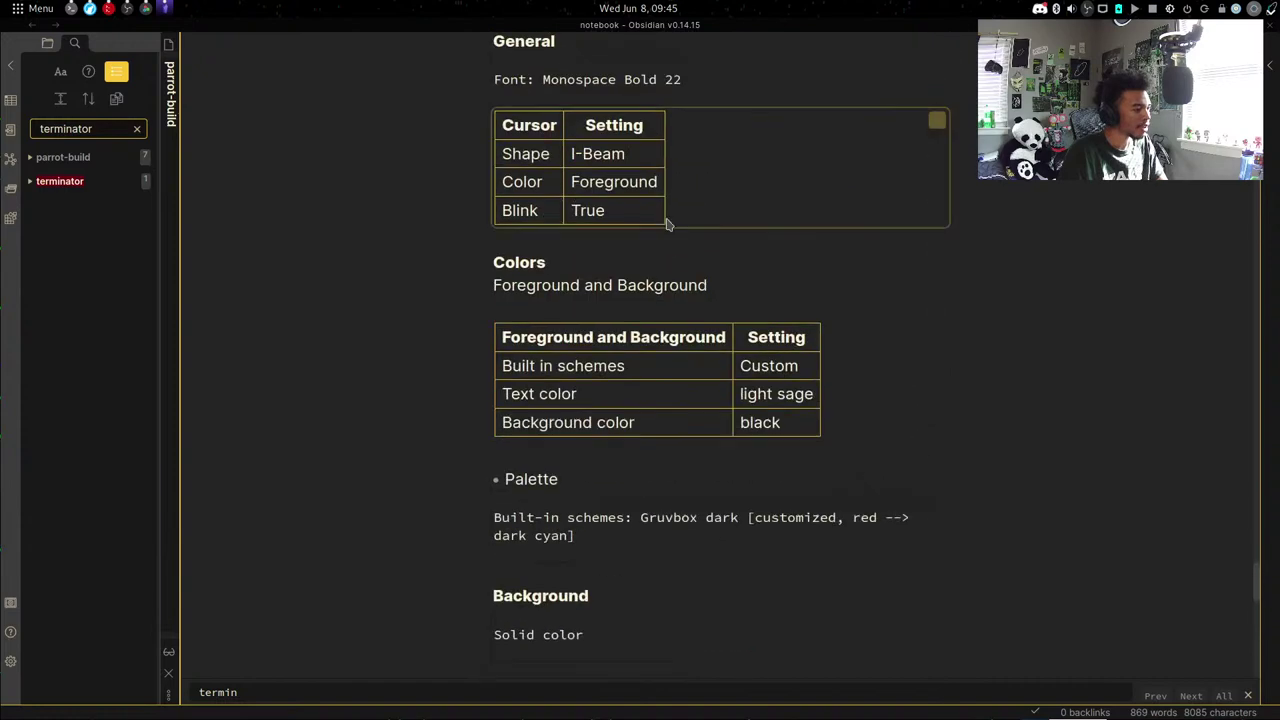
Tile the Obsidian note on the right half, collapse its sidebar, and place Terminator Preferences beside it.
key(super+Right)
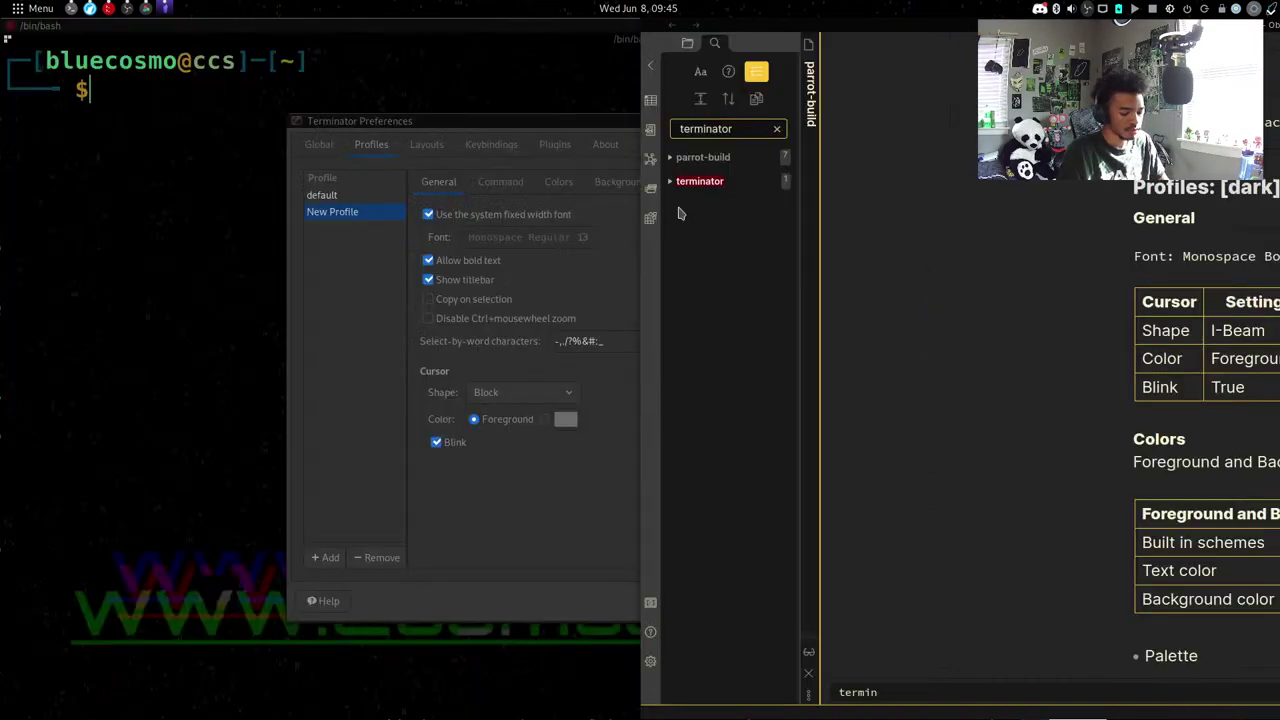
click(650, 67)
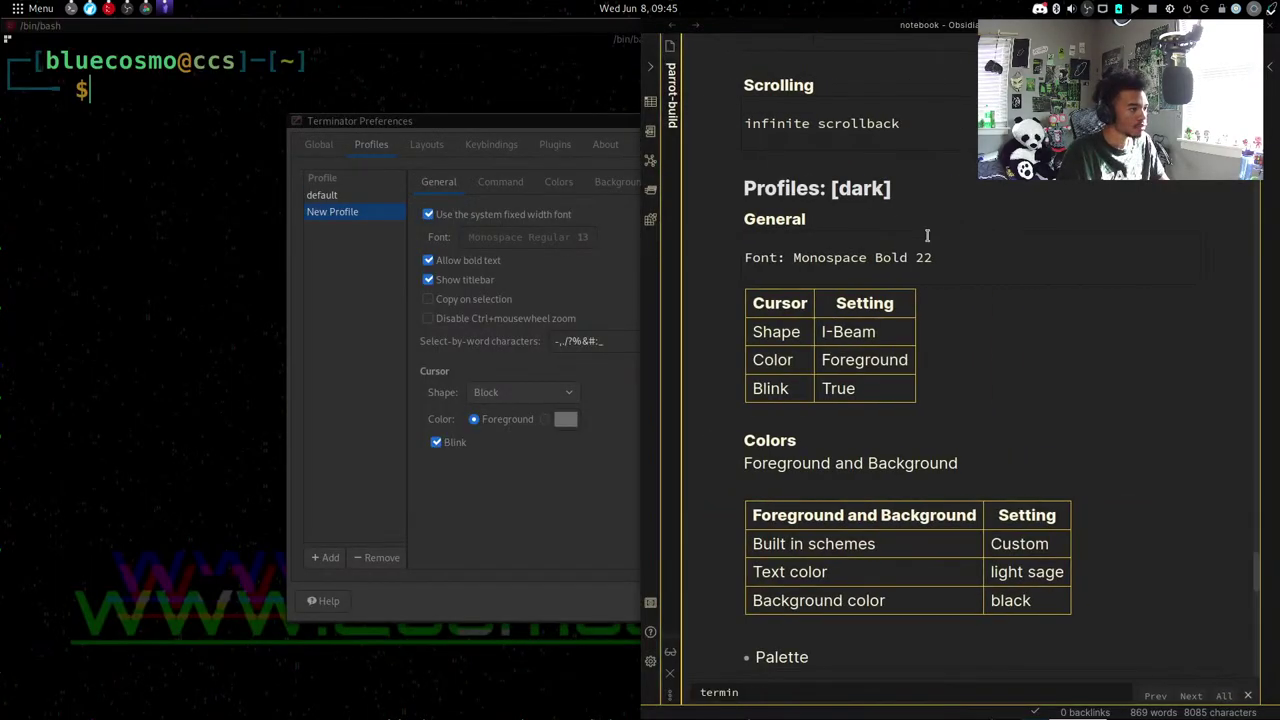
click(603, 122)
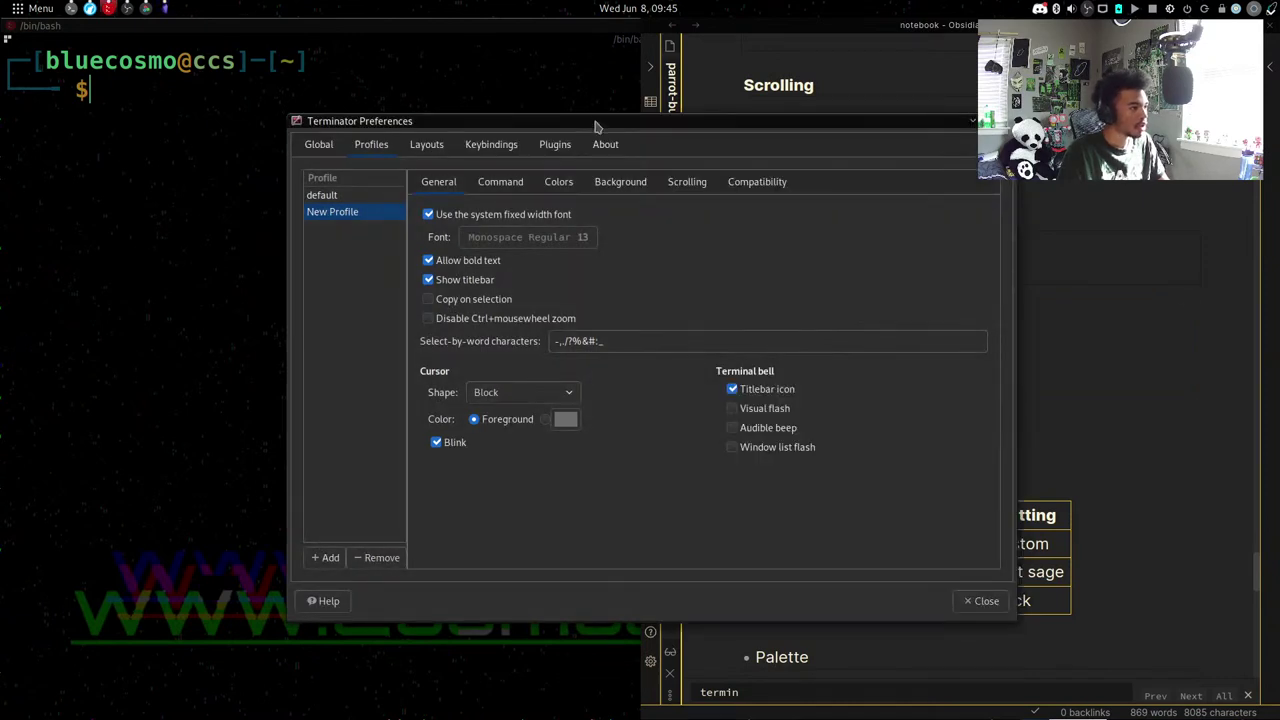
drag(594, 125, 316, 160)
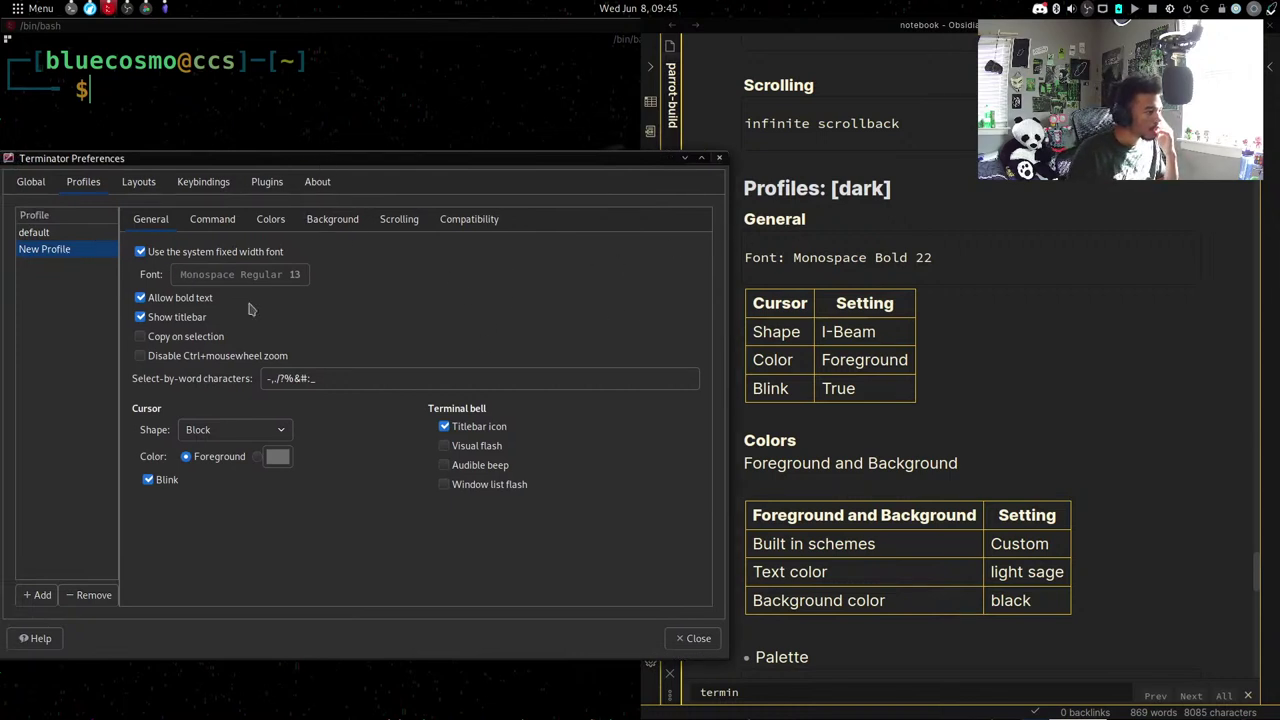
Turn off the system fixed width font for New Profile and choose Monospace Bold as its font.
click(95, 239)
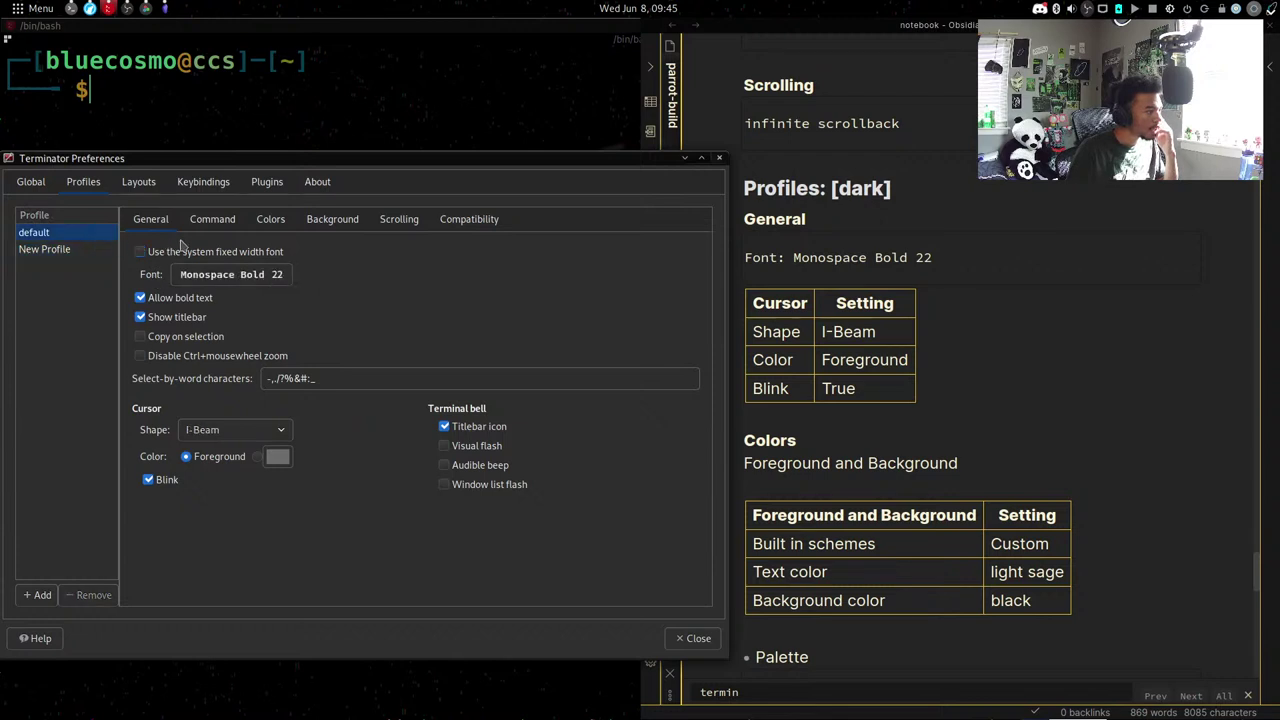
click(56, 252)
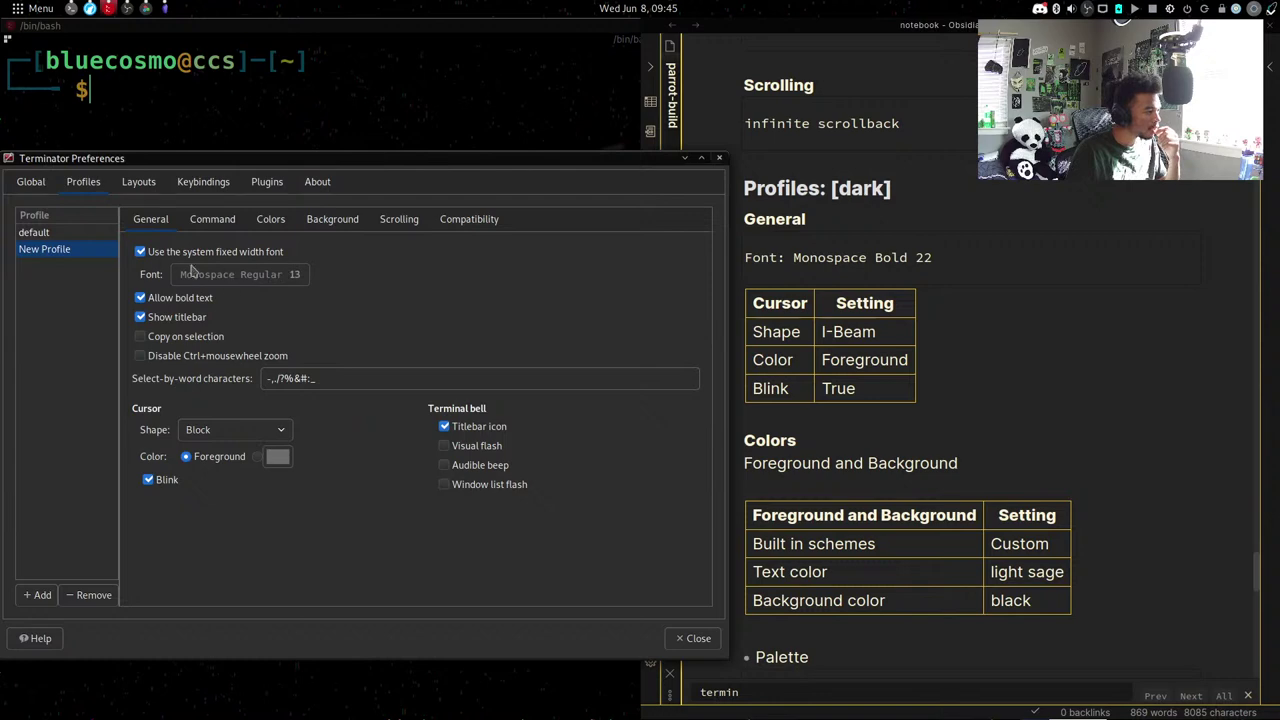
click(146, 256)
click(200, 274)
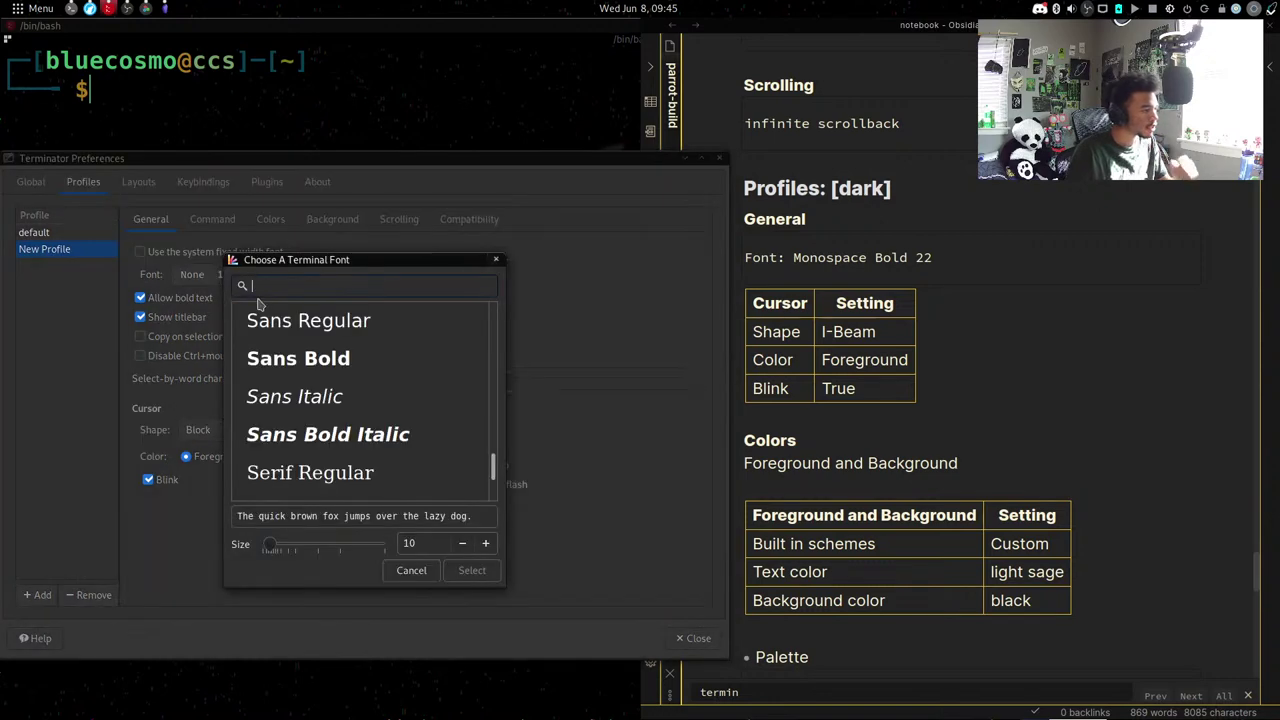
text(monosp)
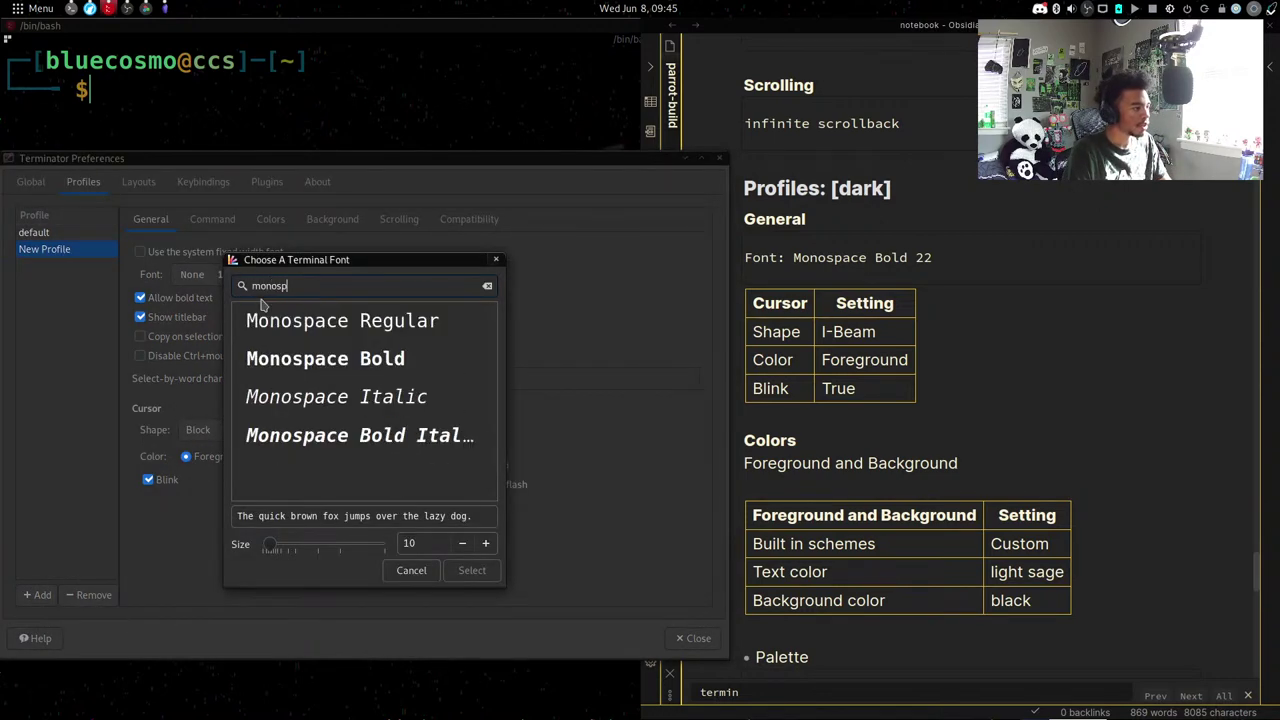
click(373, 360)
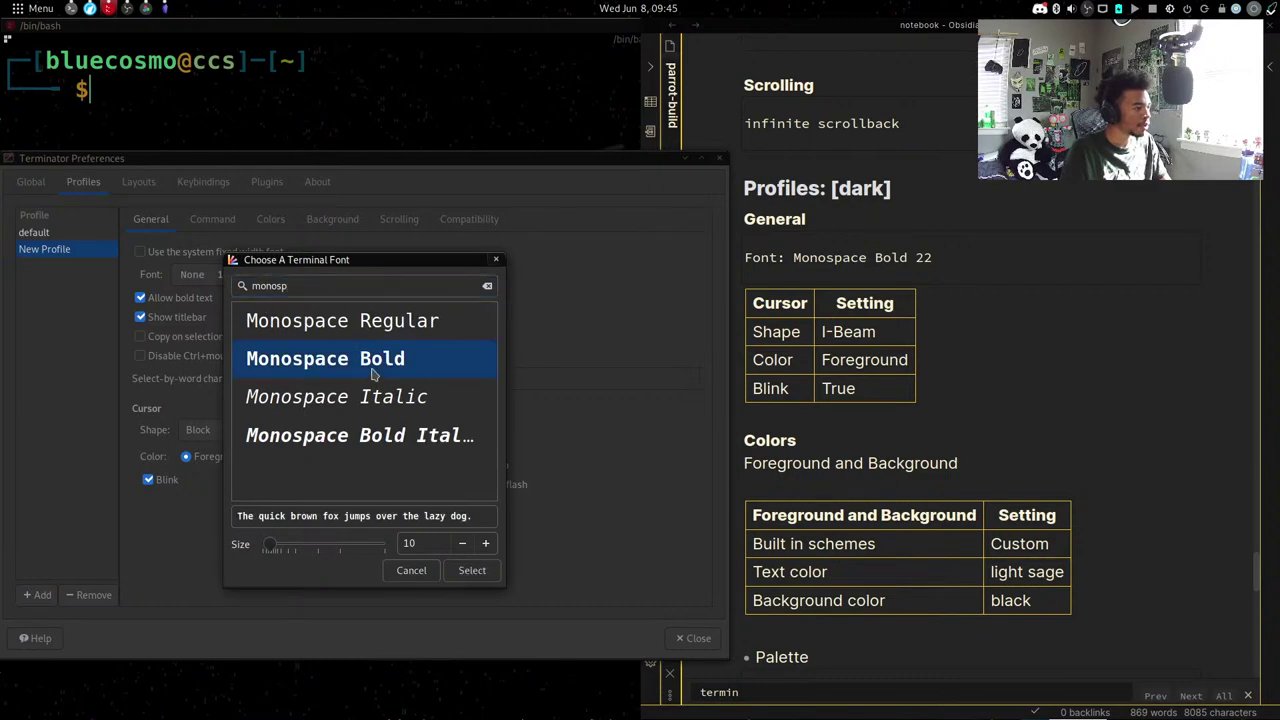
double_click(437, 366)
Set New Profile's Monospace Bold font size to 22.
click(279, 275)
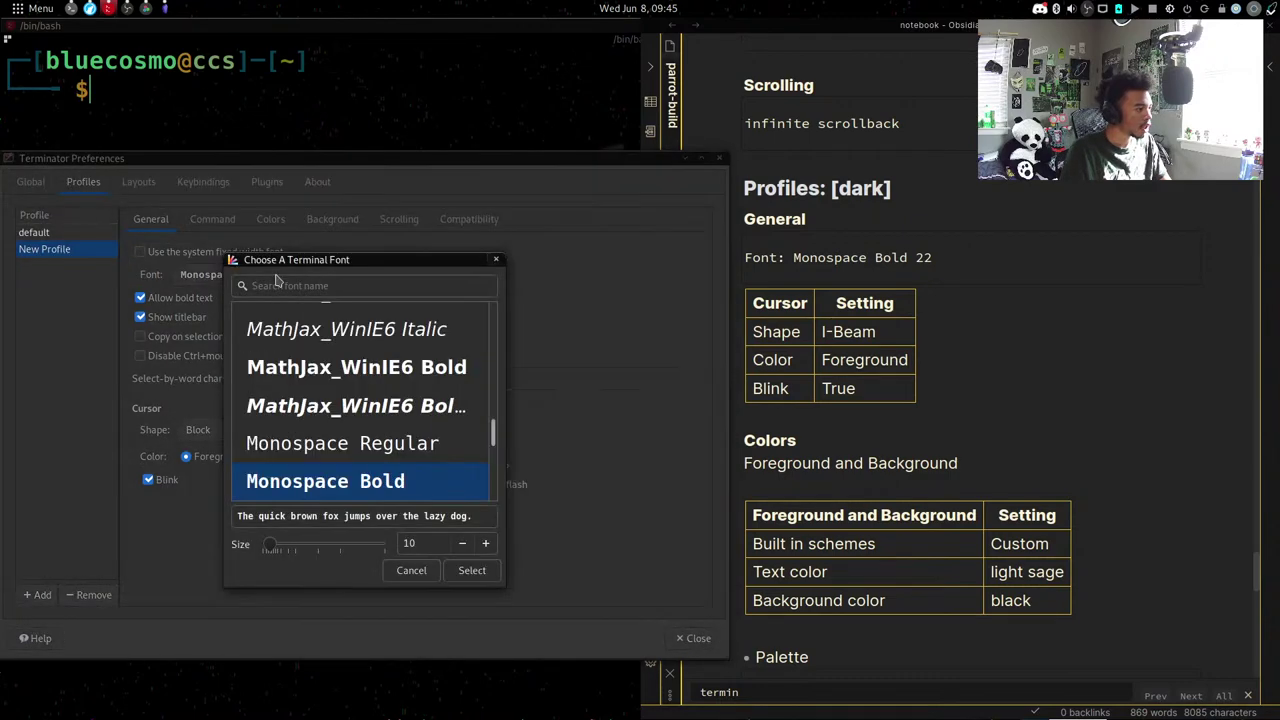
click(424, 541)
key(BackSpace)
key(BackSpace)
text(22)
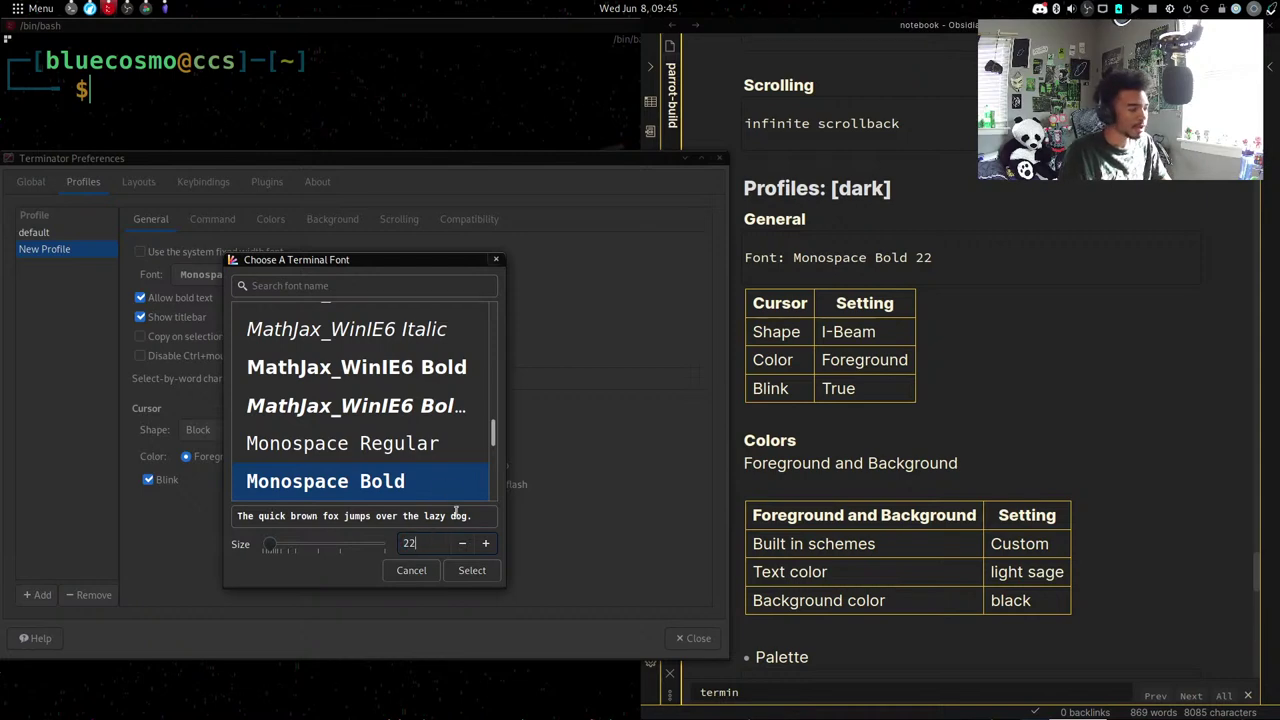
click(472, 571)
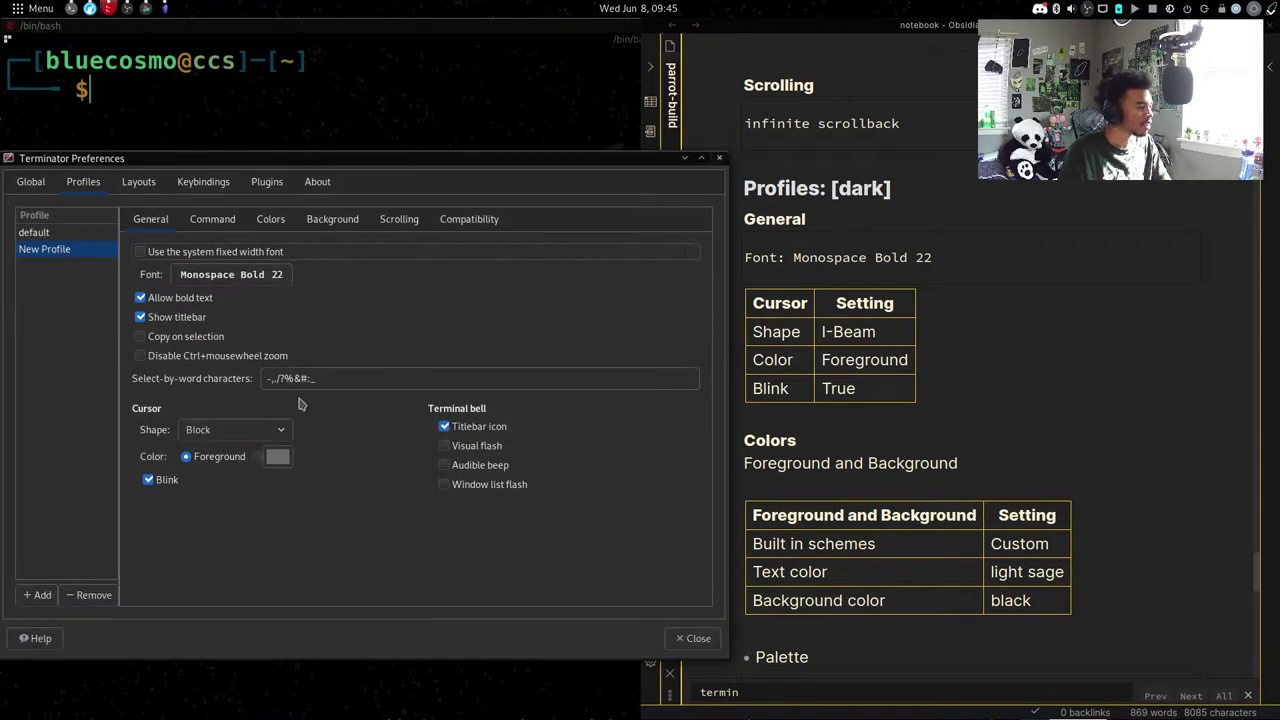
Enable Infinite Scrollback for New Profile.
click(212, 219)
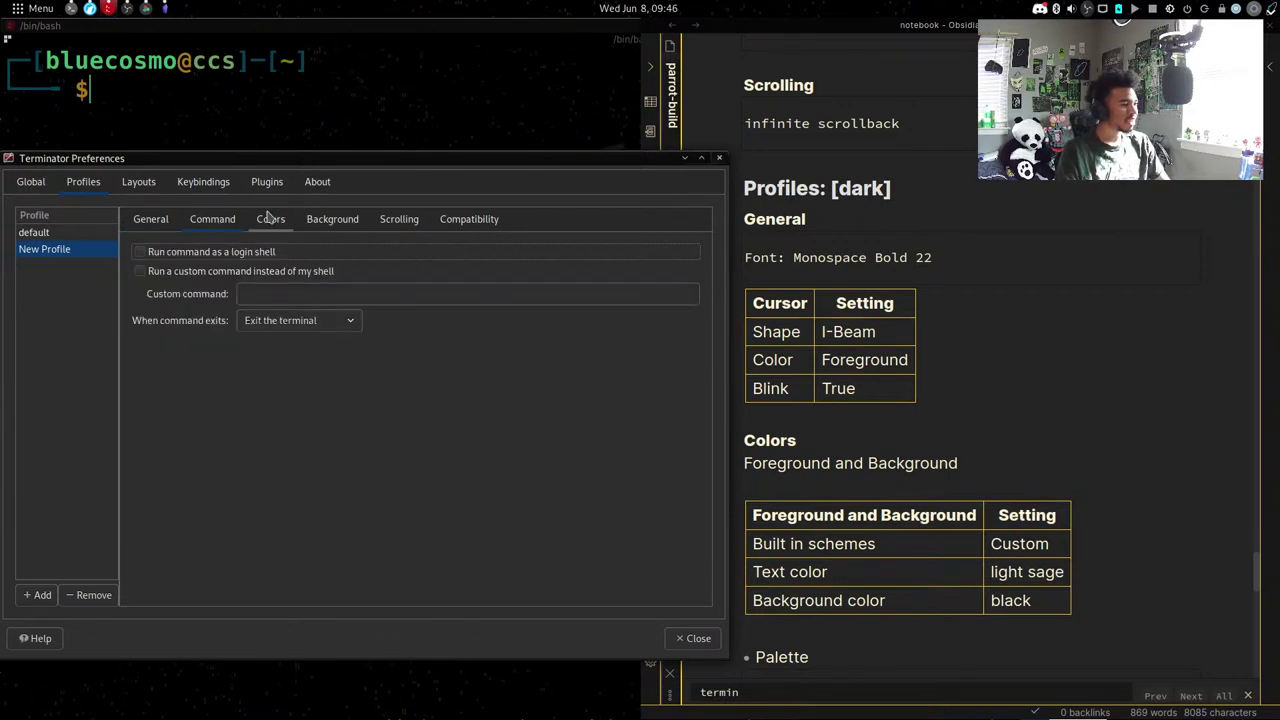
click(466, 221)
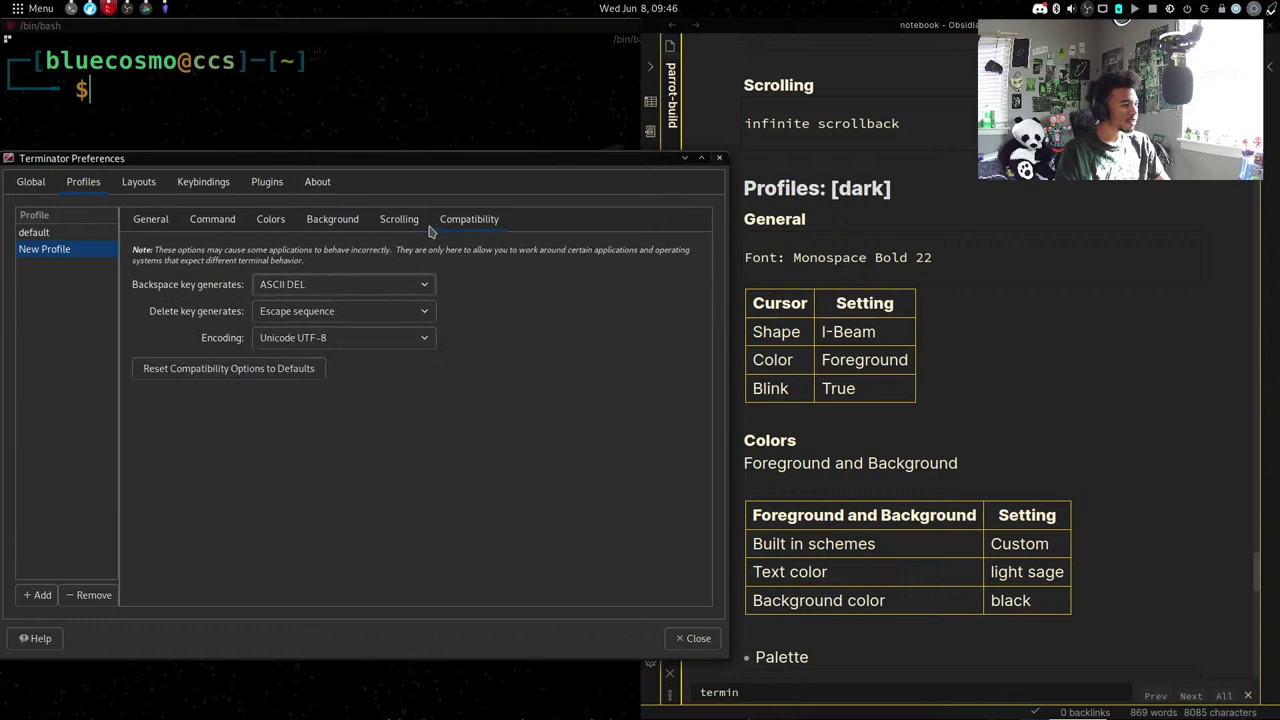
click(399, 220)
click(184, 317)
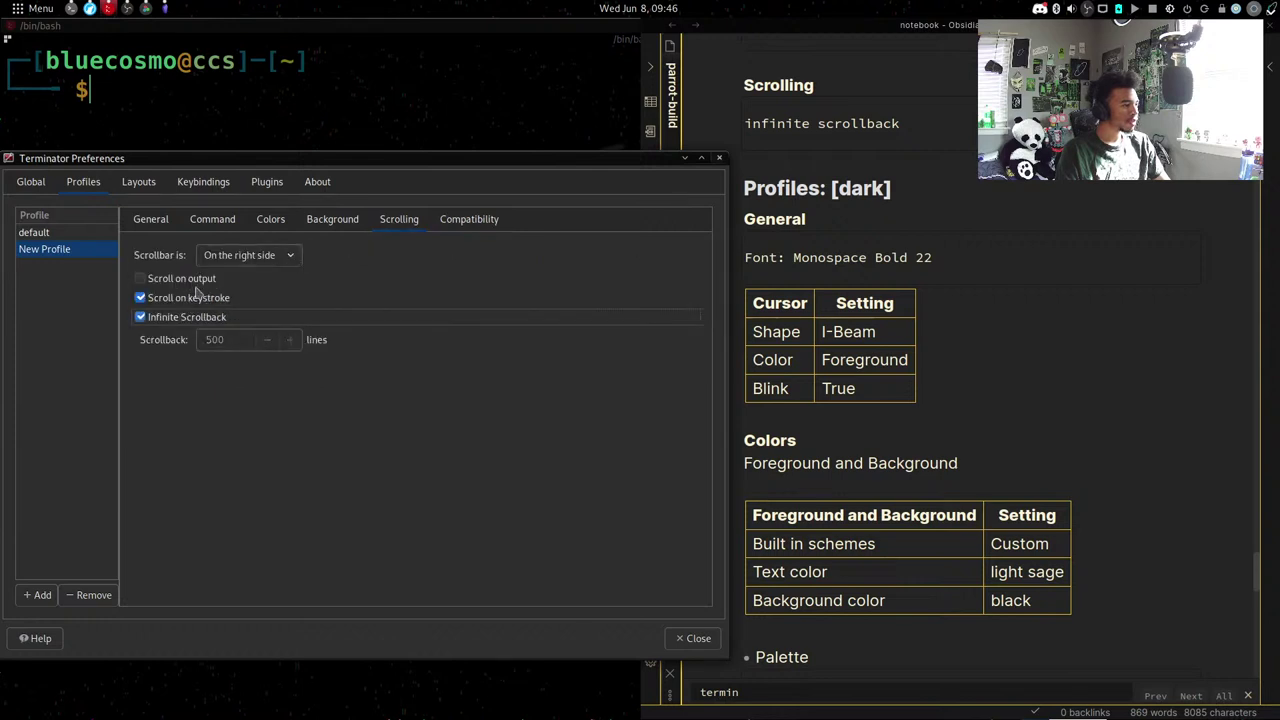
Set New Profile's cursor shape to I-Beam, following the notes for the dark profile.
click(326, 222)
click(260, 221)
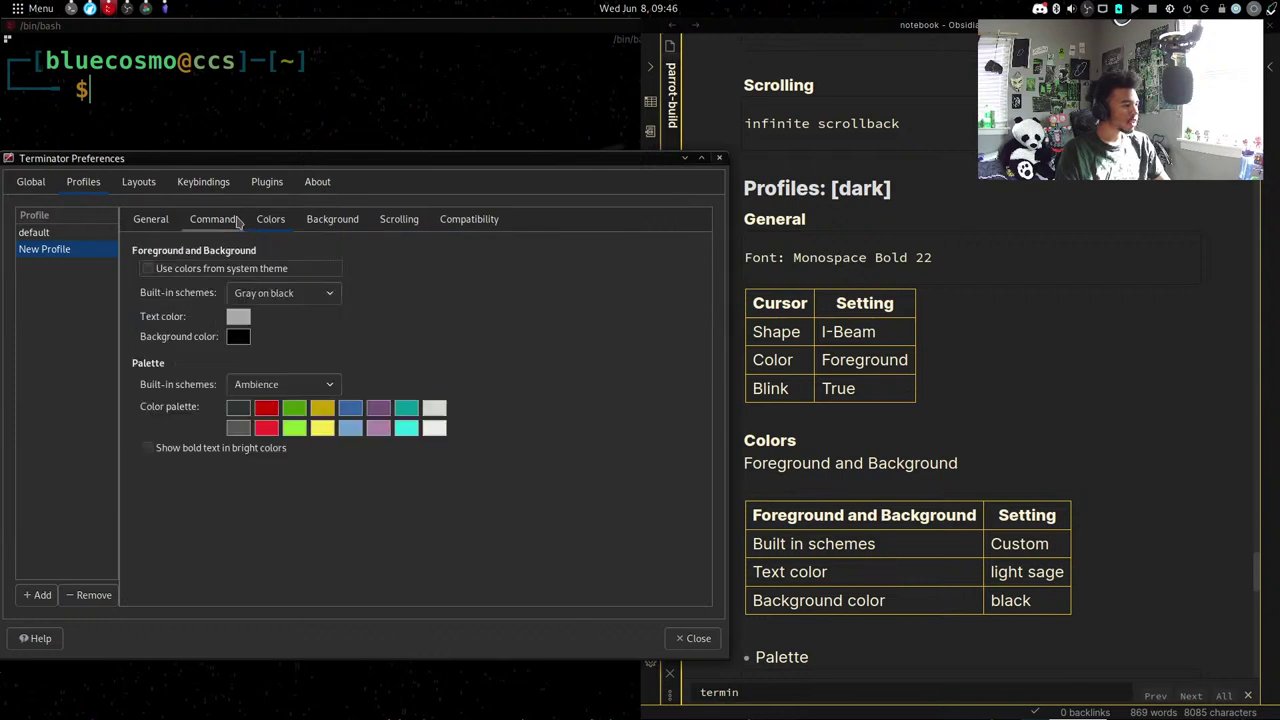
click(221, 219)
click(270, 222)
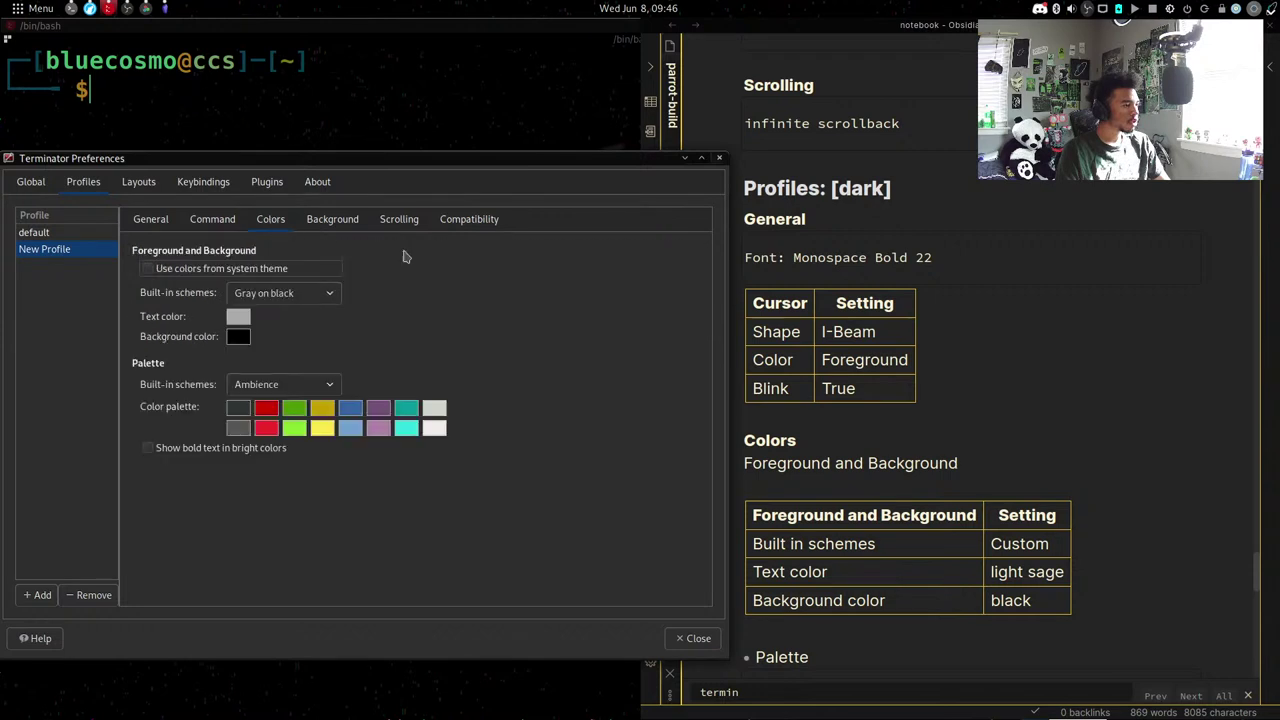
scroll(866, 294, down, 2)
click(152, 220)
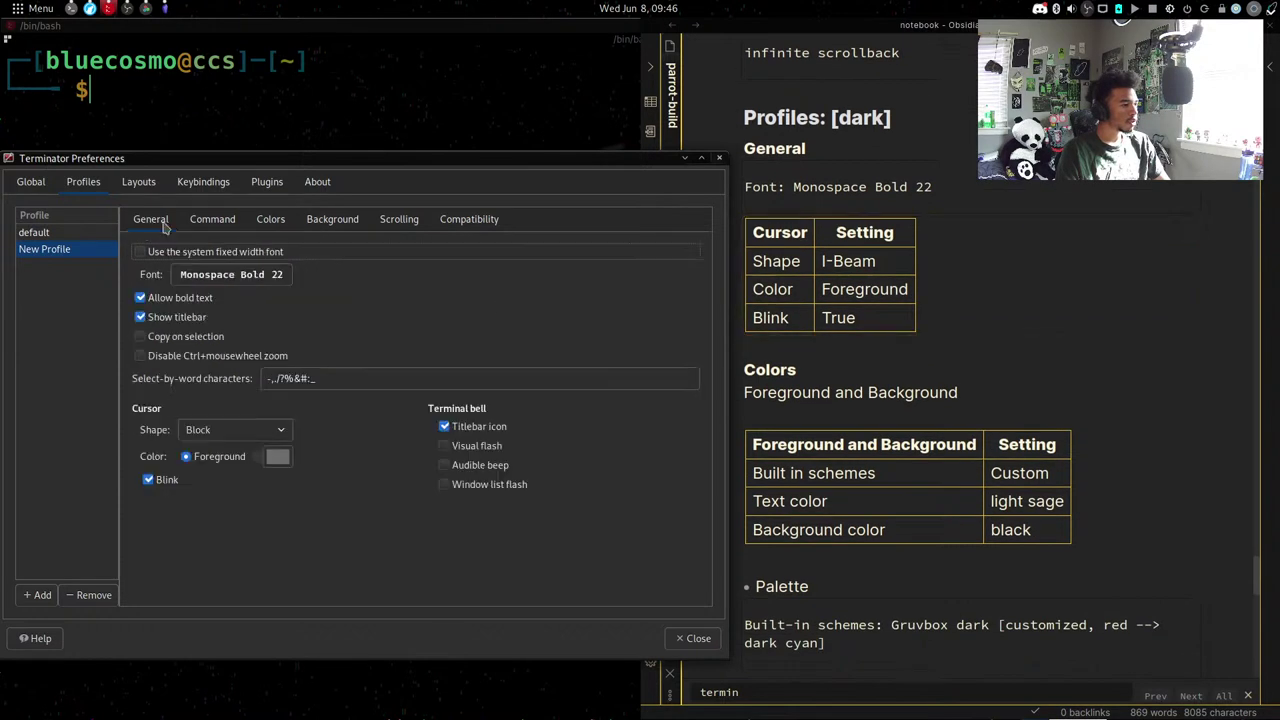
click(231, 434)
click(240, 474)
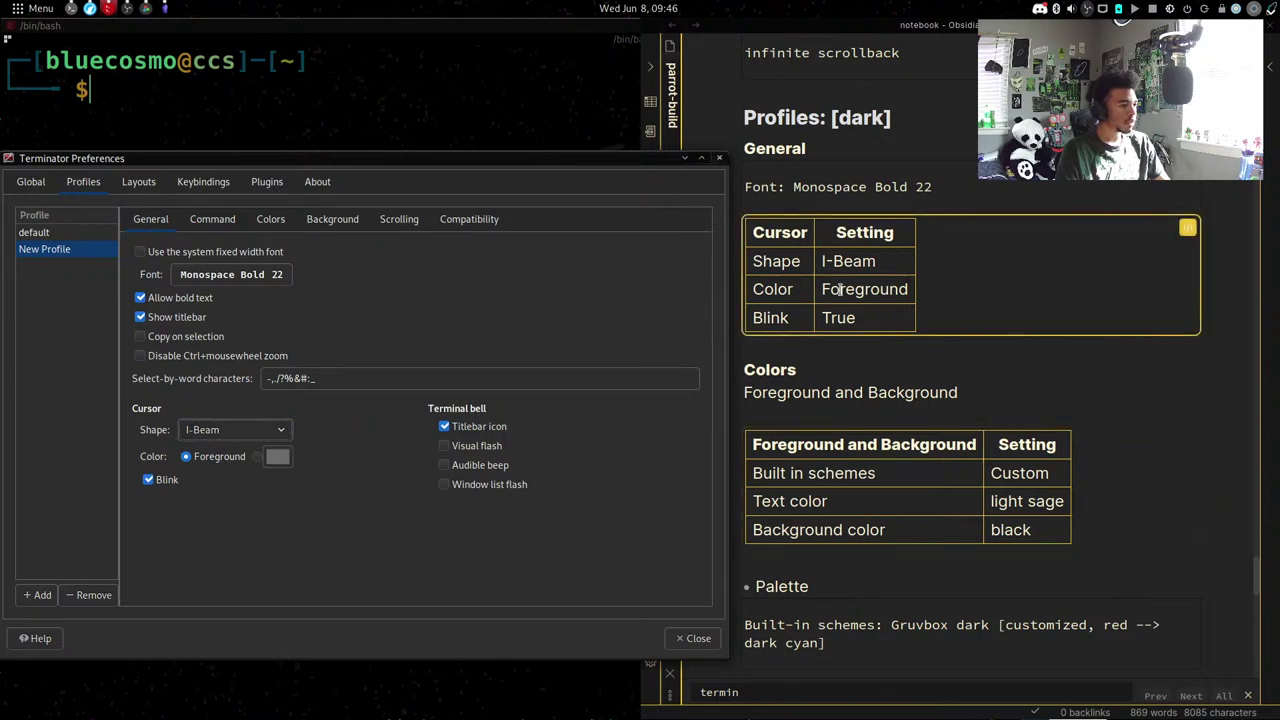
Compare with the default profile's colors and set New Profile's foreground and background scheme to Custom.
click(219, 228)
click(285, 226)
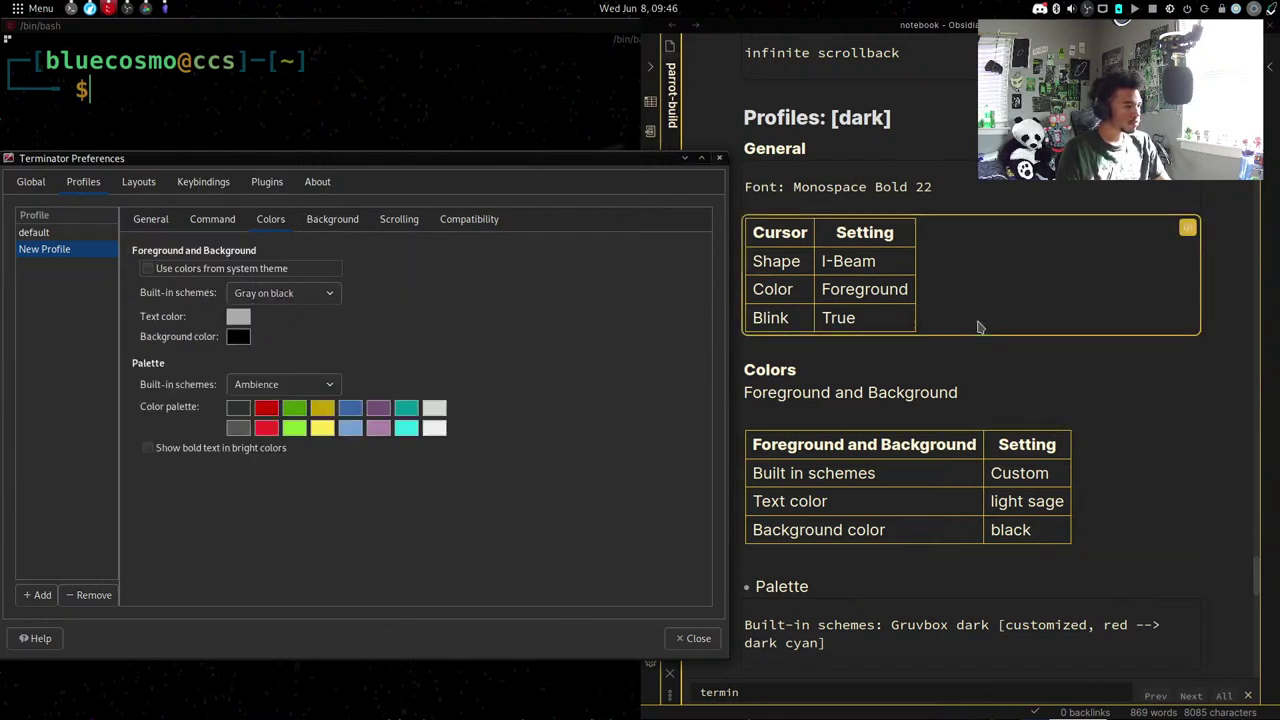
scroll(977, 323, down, 1)
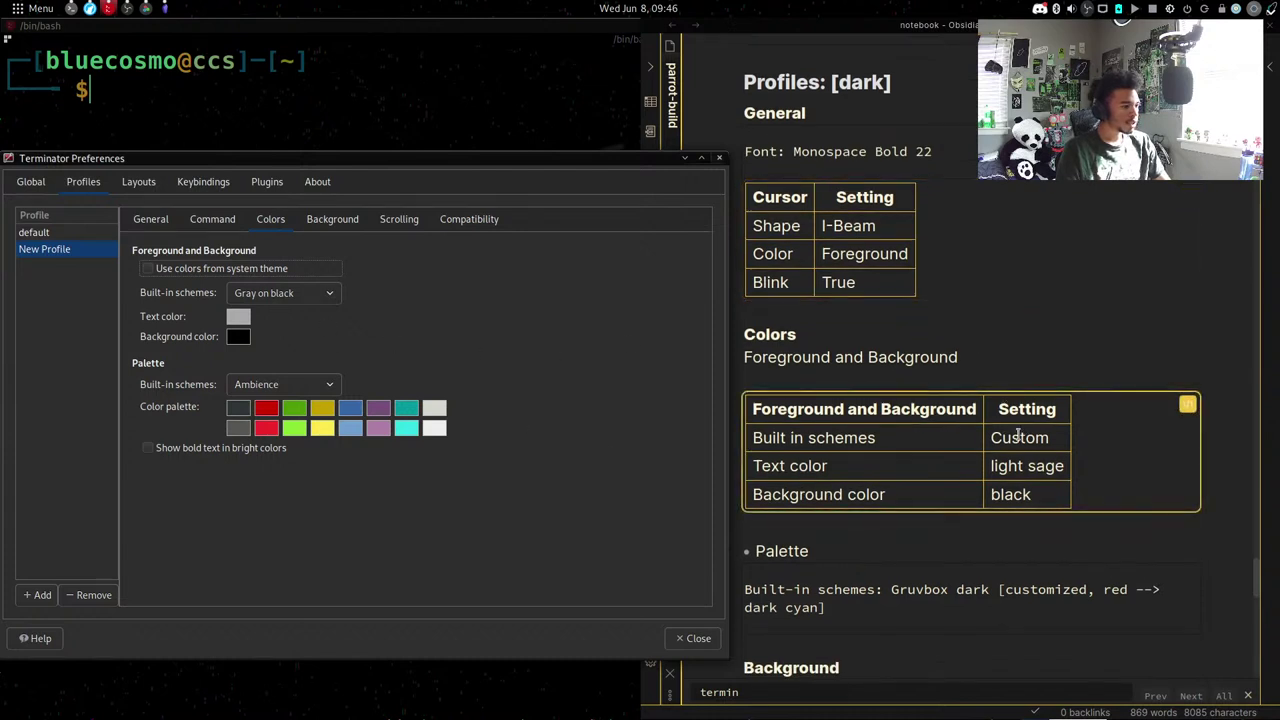
click(332, 300)
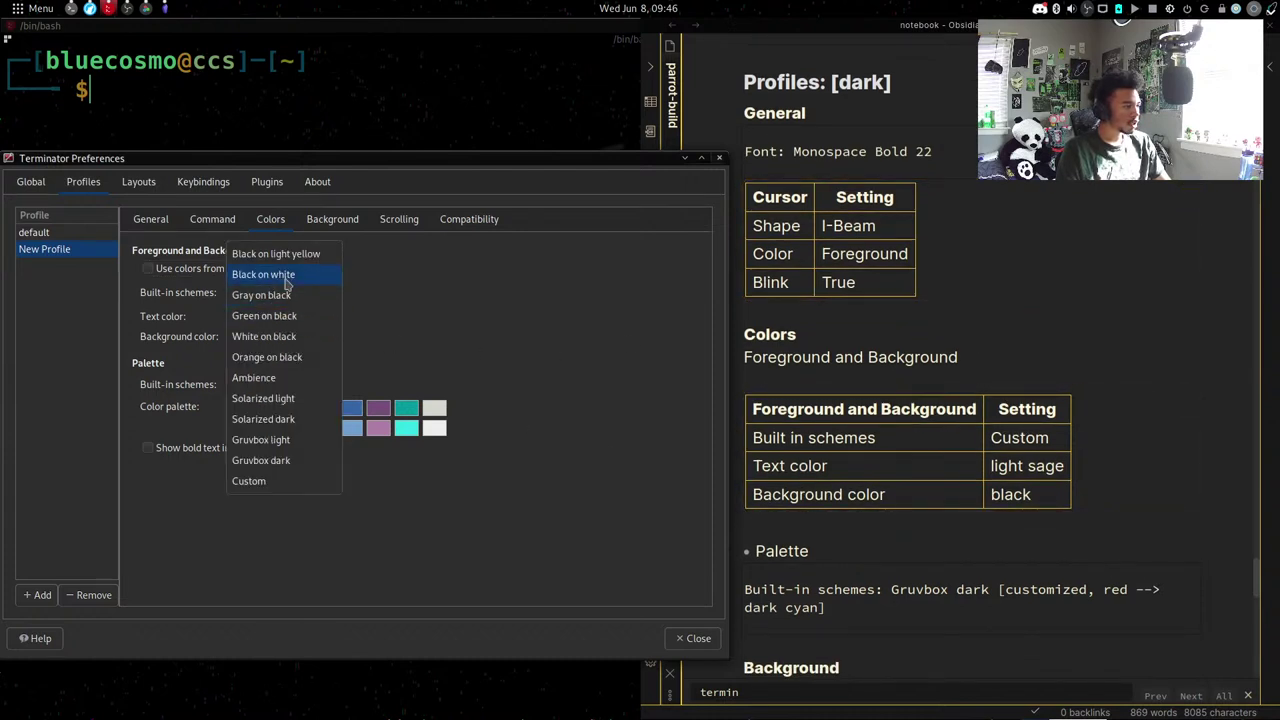
click(429, 320)
click(86, 234)
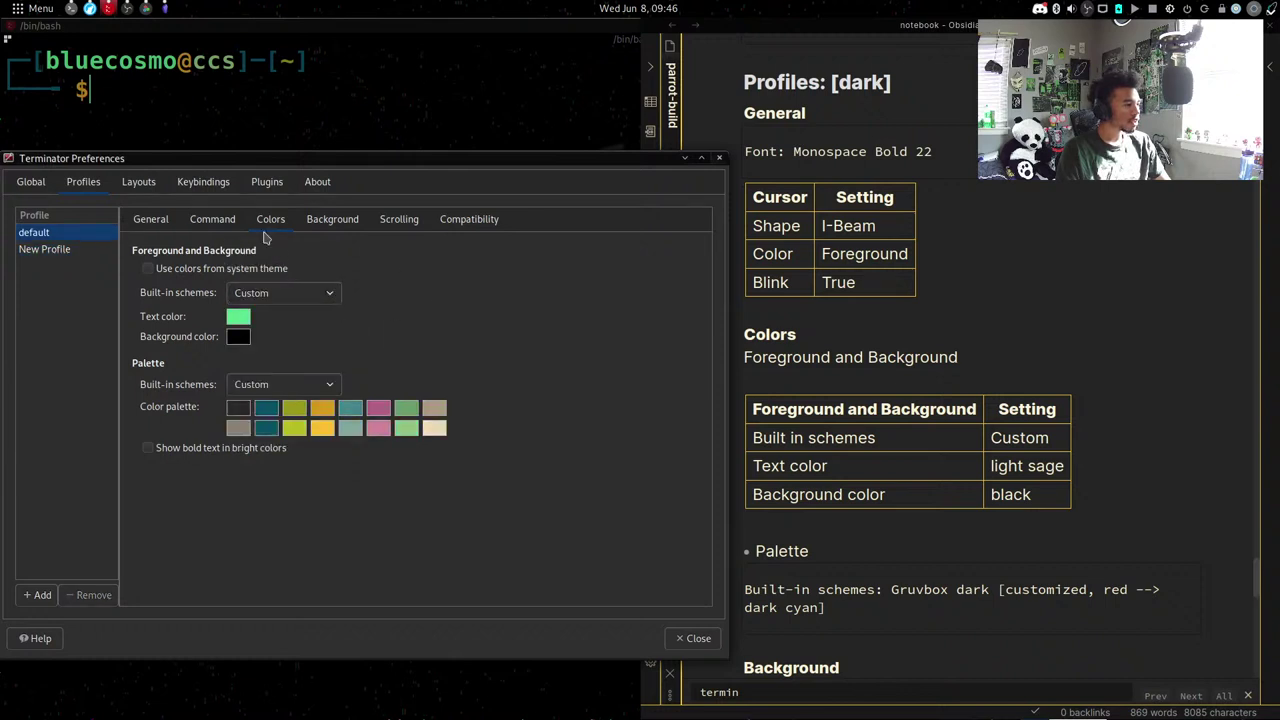
click(45, 249)
click(280, 292)
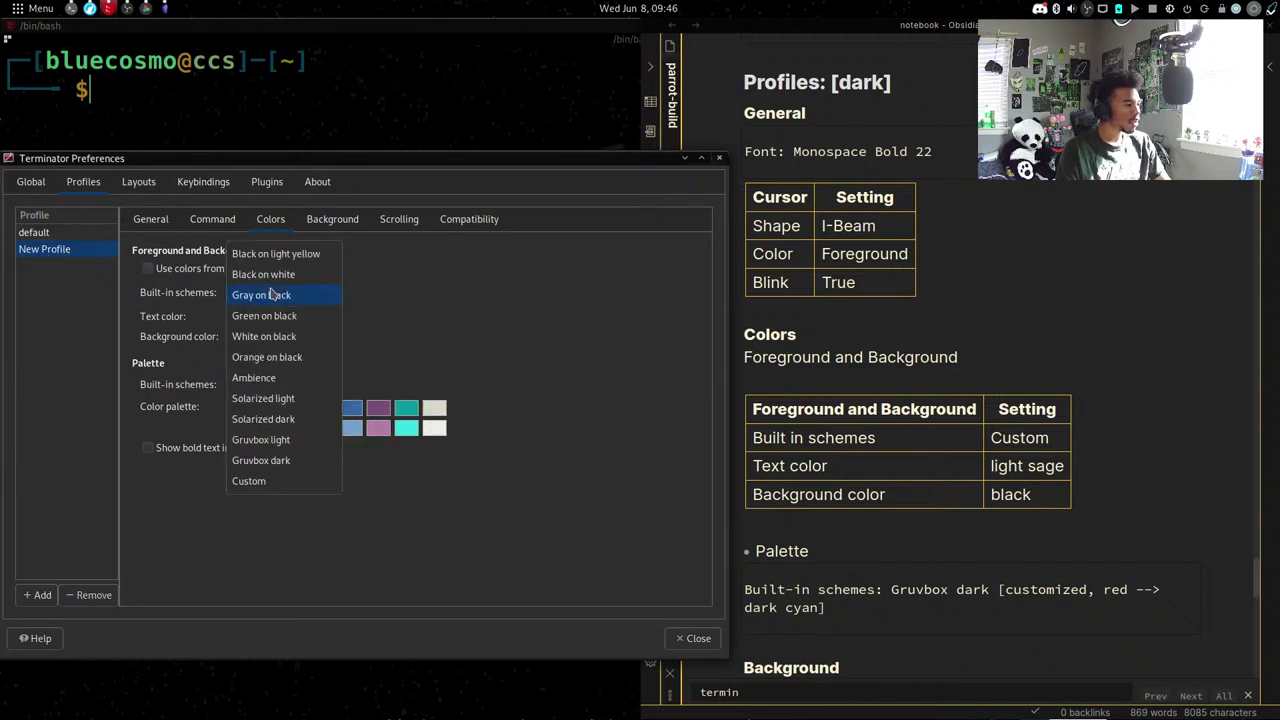
click(284, 482)
Set New Profile's text color to the light green swatch from the second row of the color grid.
click(238, 317)
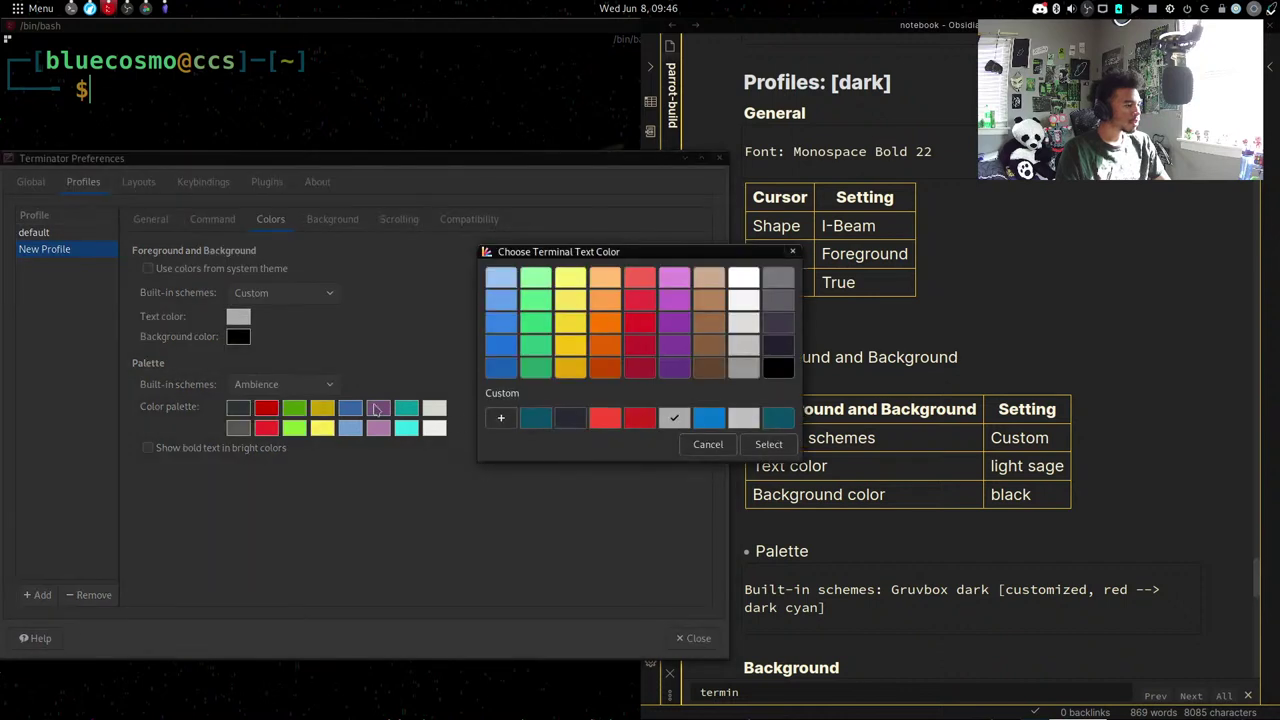
click(538, 312)
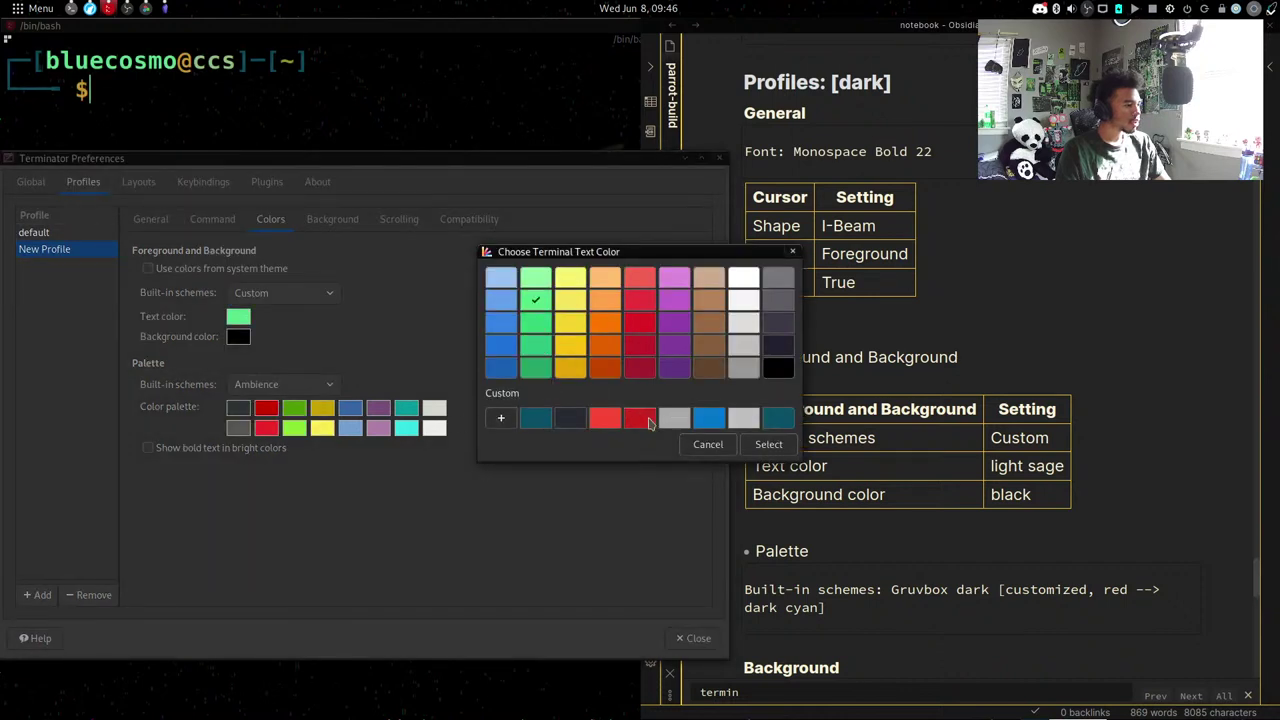
click(762, 448)
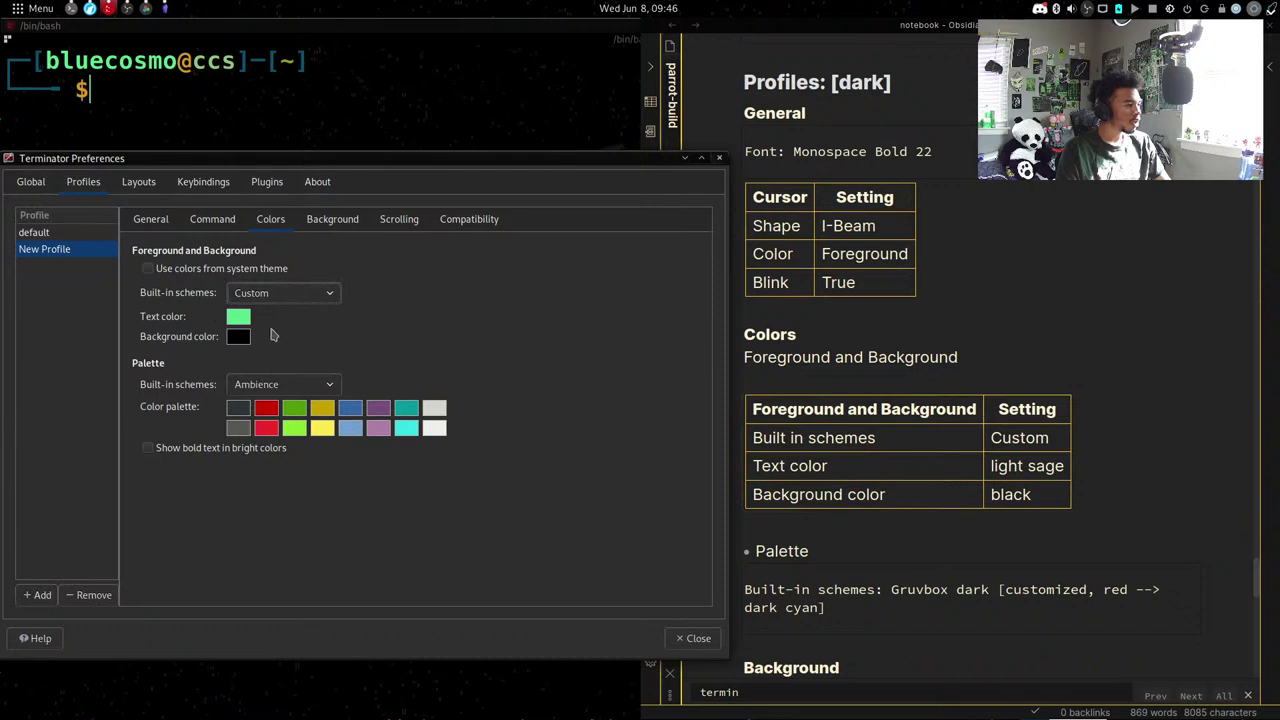
Set New Profile's palette to the Gruvbox dark built-in scheme.
click(322, 386)
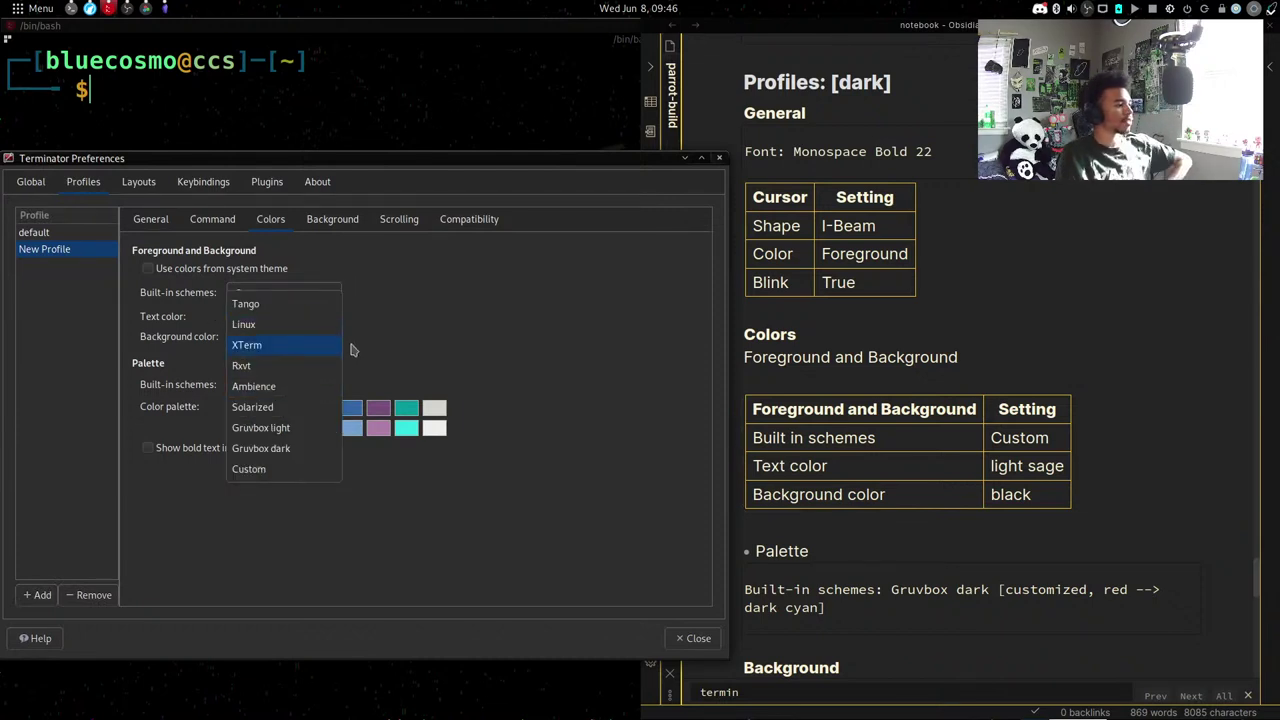
click(387, 354)
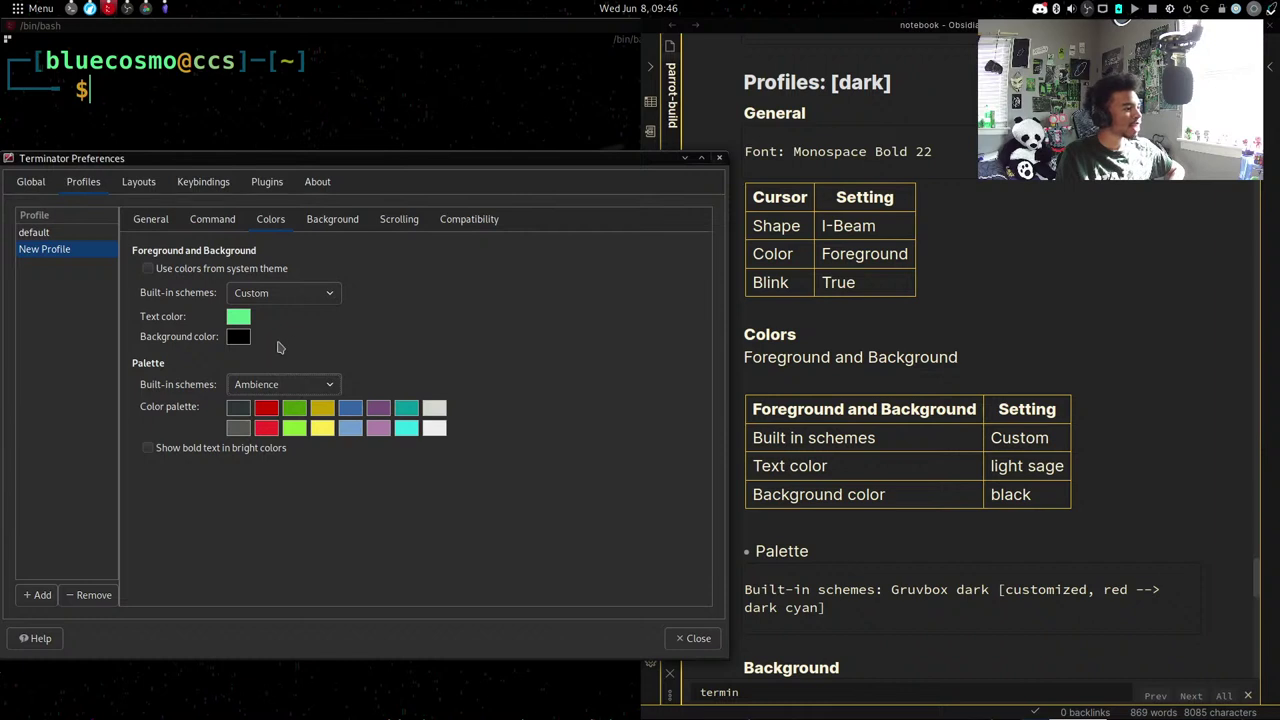
click(267, 395)
click(277, 452)
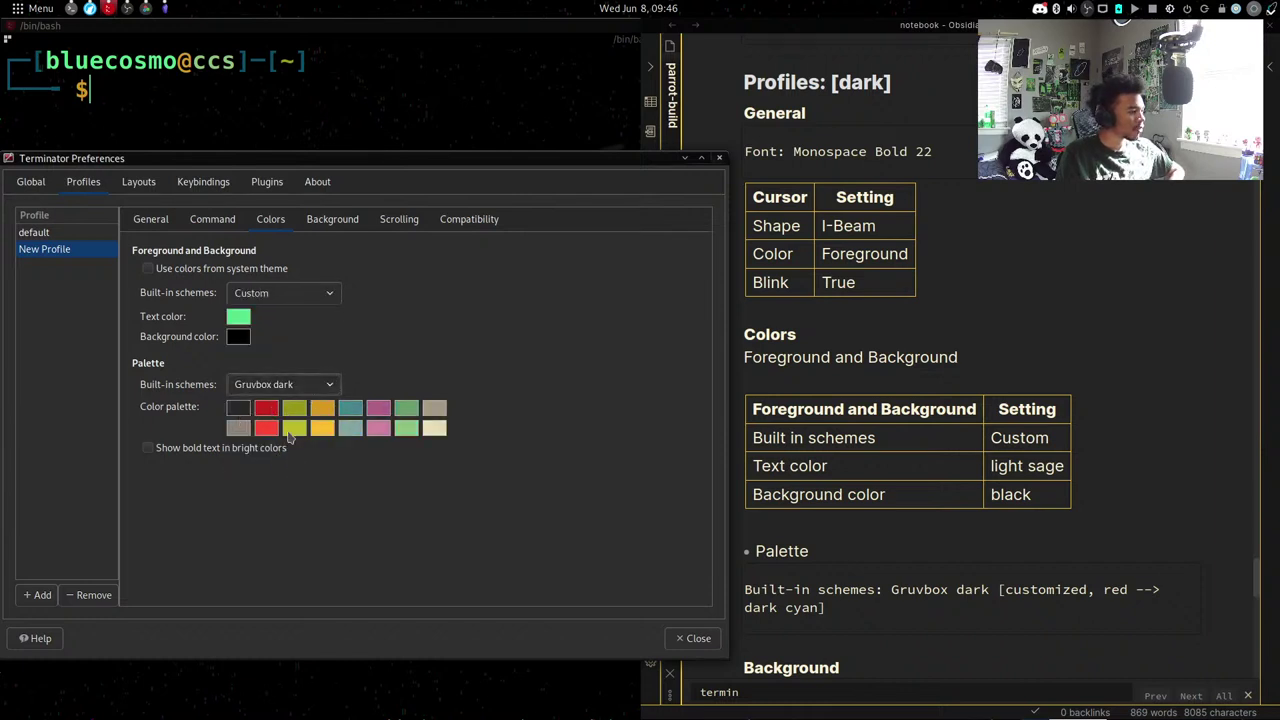
Replace the red swatch in the first row of New Profile's palette with the custom dark cyan.
click(279, 393)
click(268, 403)
click(266, 407)
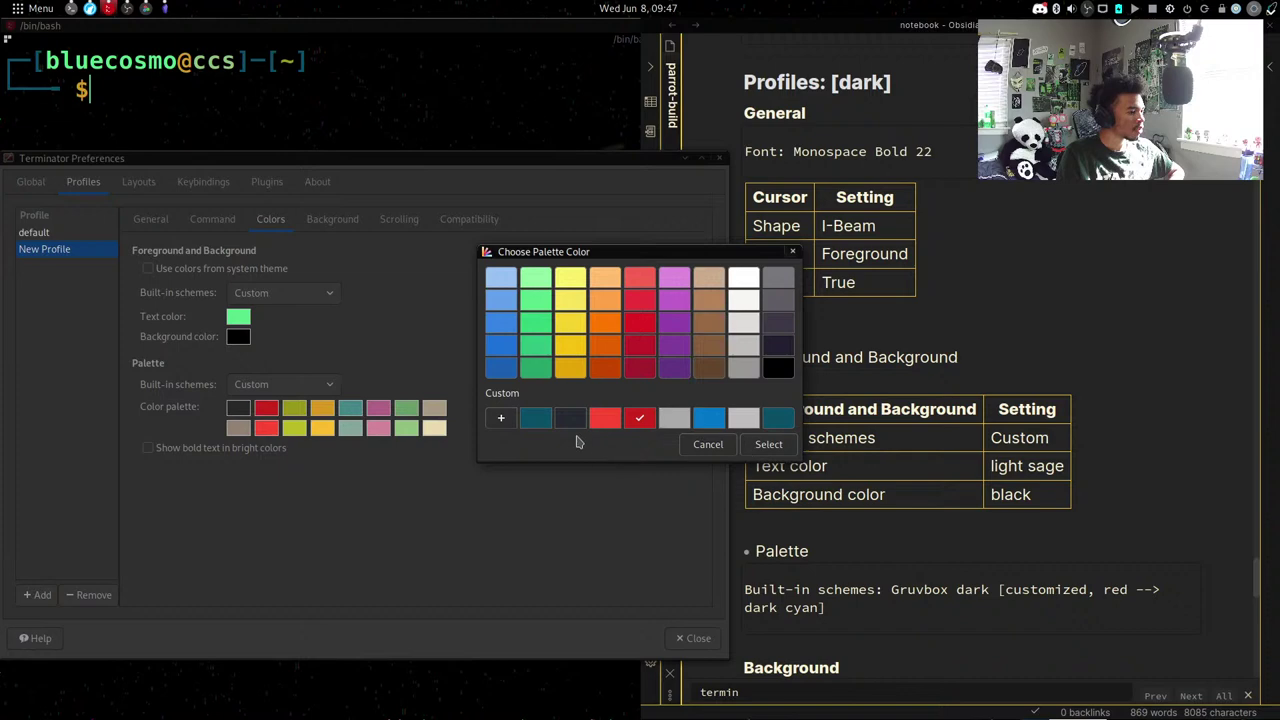
click(566, 420)
click(537, 421)
click(570, 420)
click(541, 421)
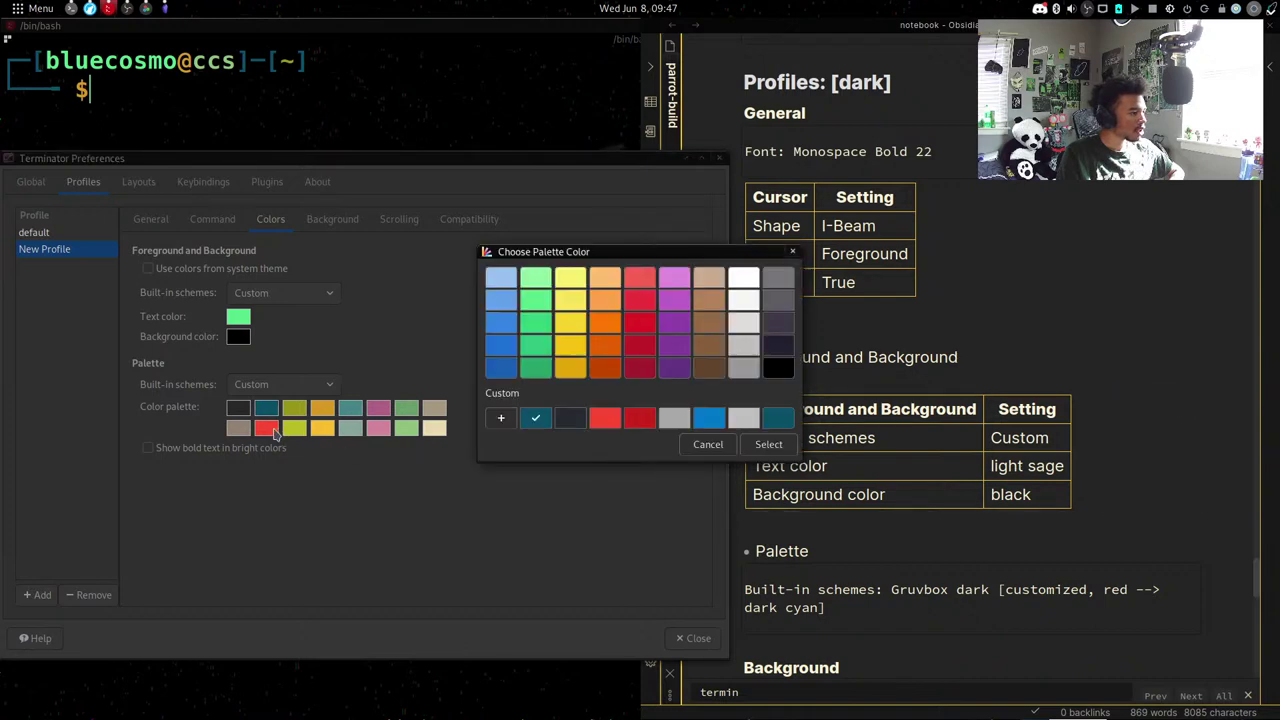
Replace the red swatch in the second row of New Profile's palette with the custom dark cyan.
click(275, 432)
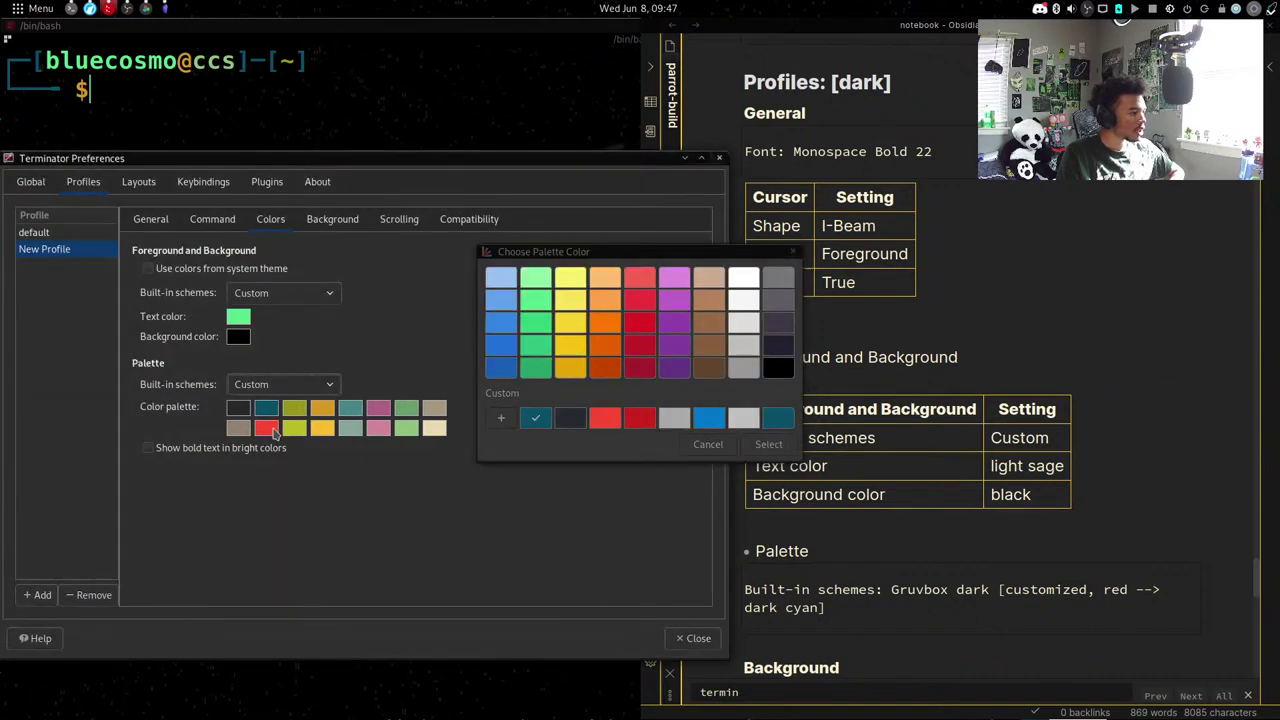
click(708, 444)
click(268, 430)
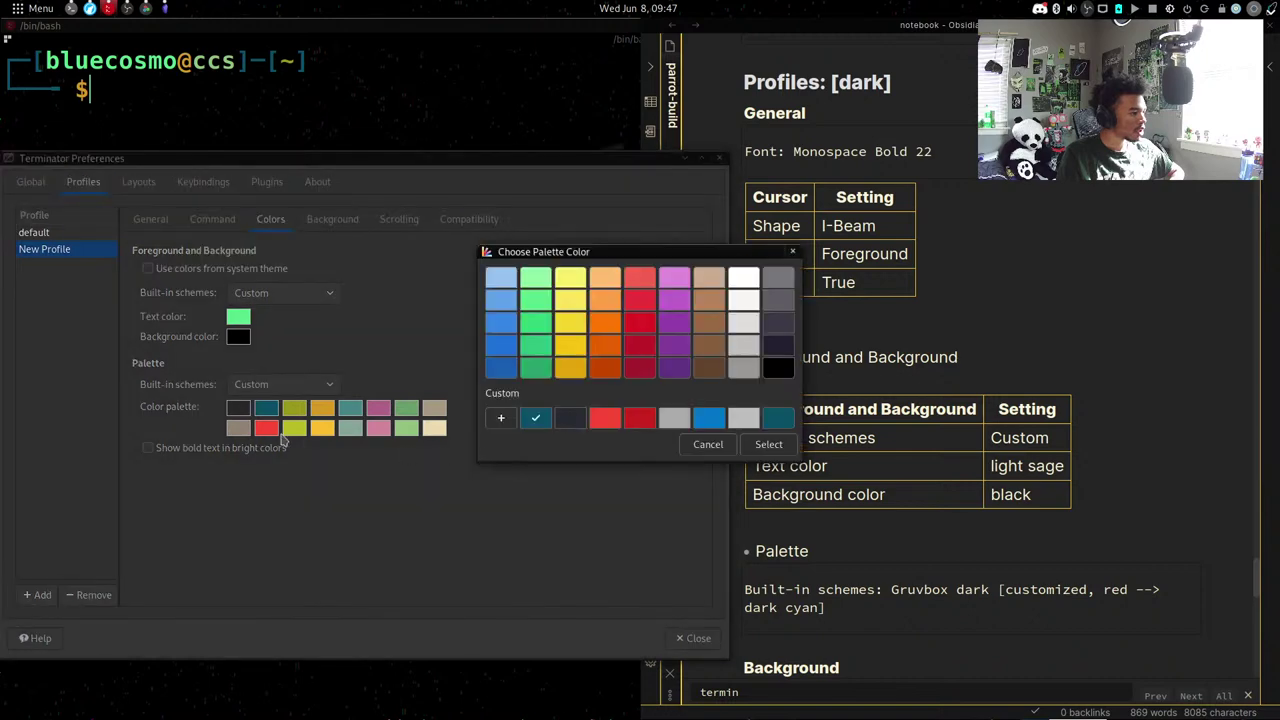
click(700, 445)
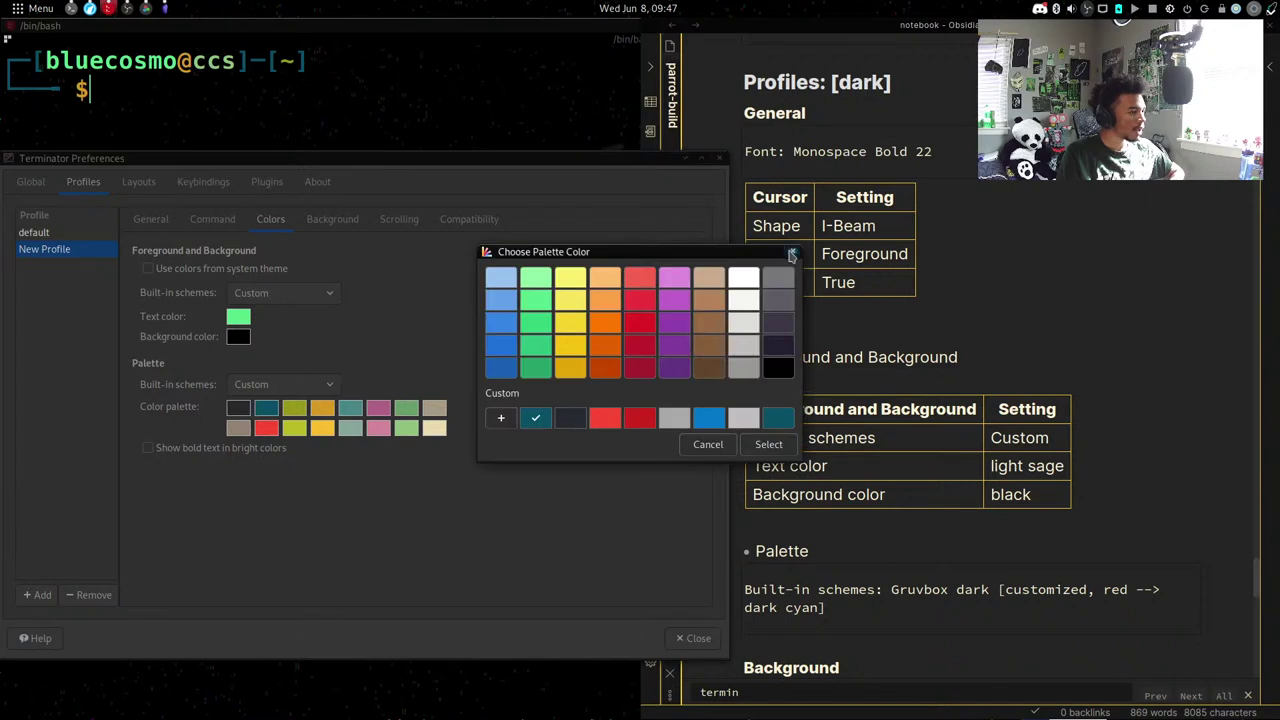
click(762, 445)
click(266, 428)
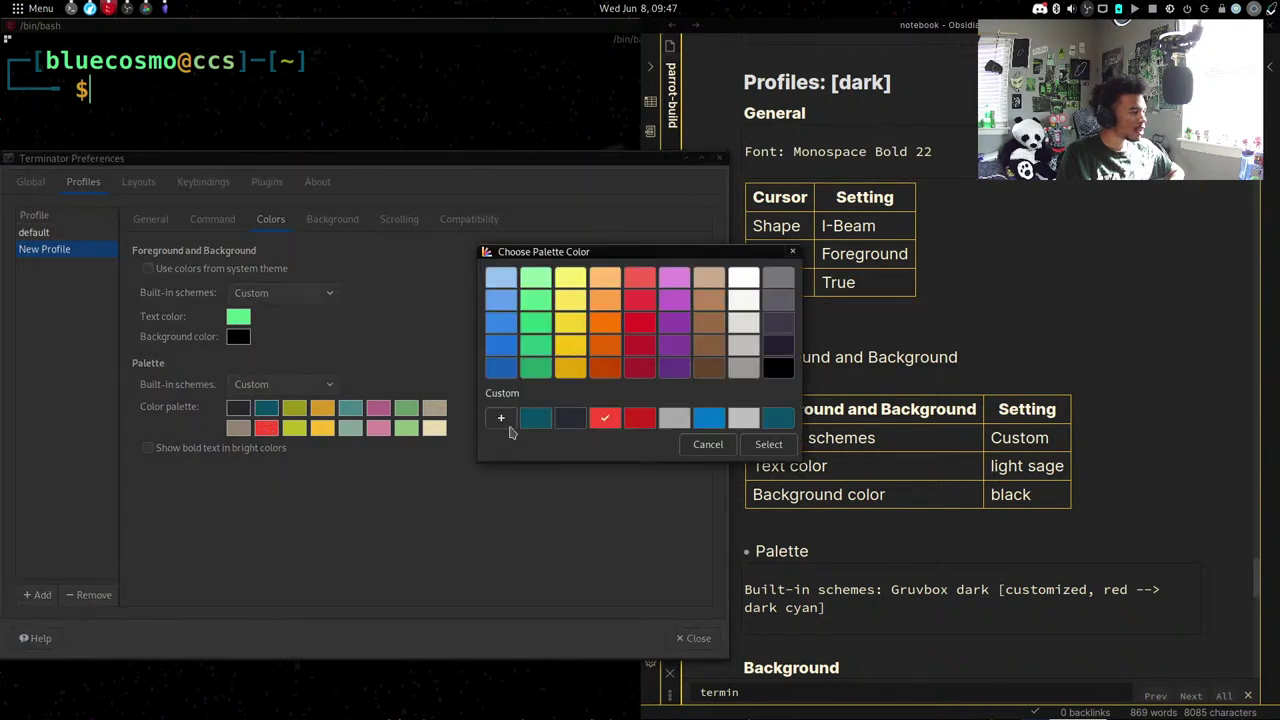
click(778, 418)
click(546, 420)
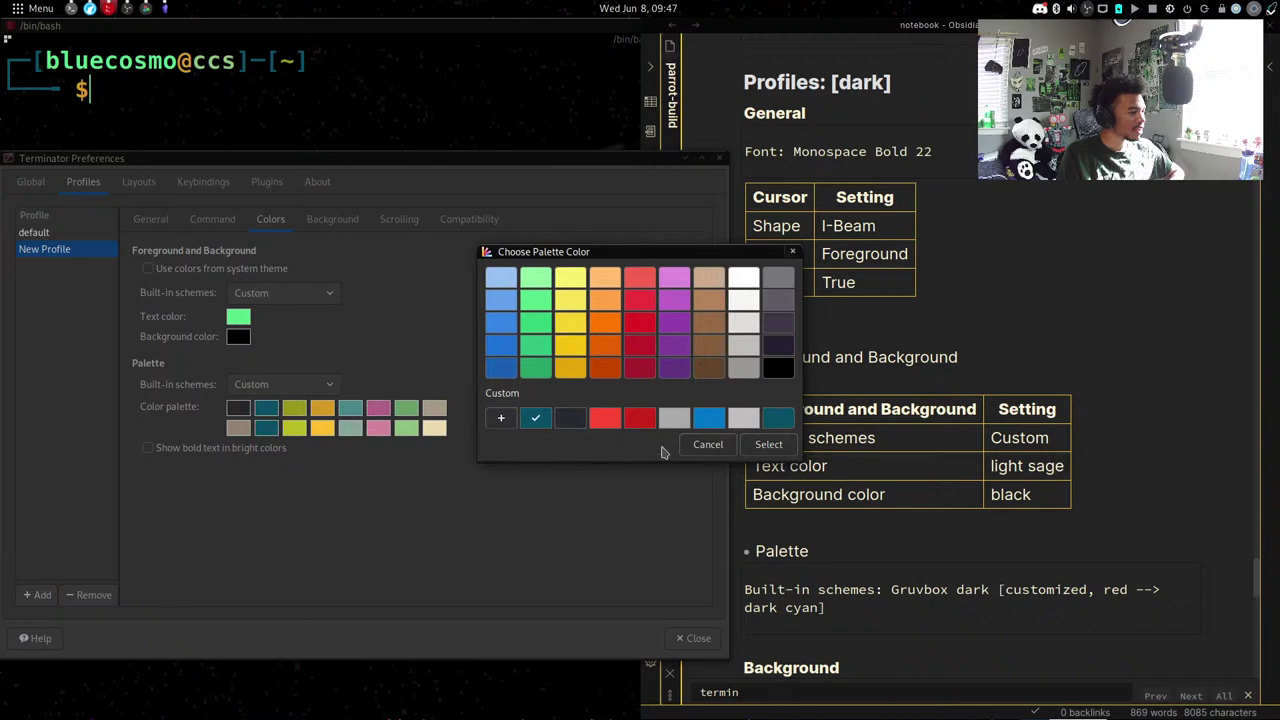
click(793, 256)
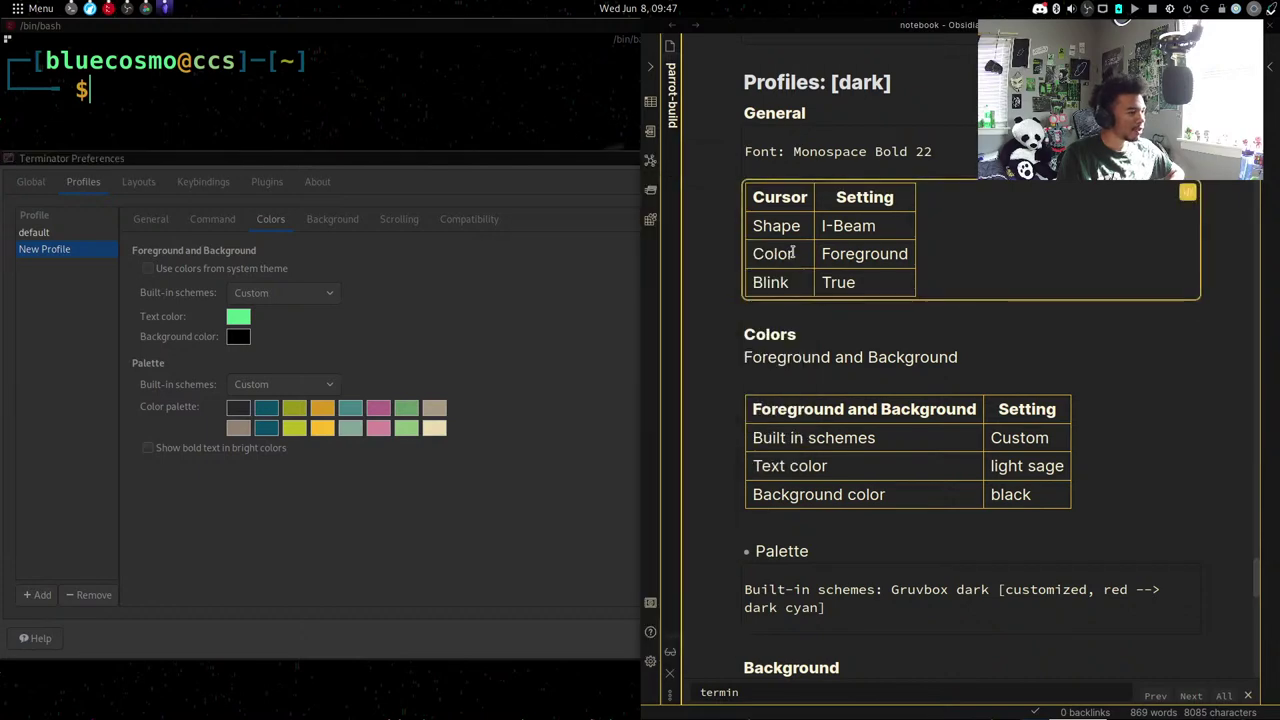
click(532, 399)
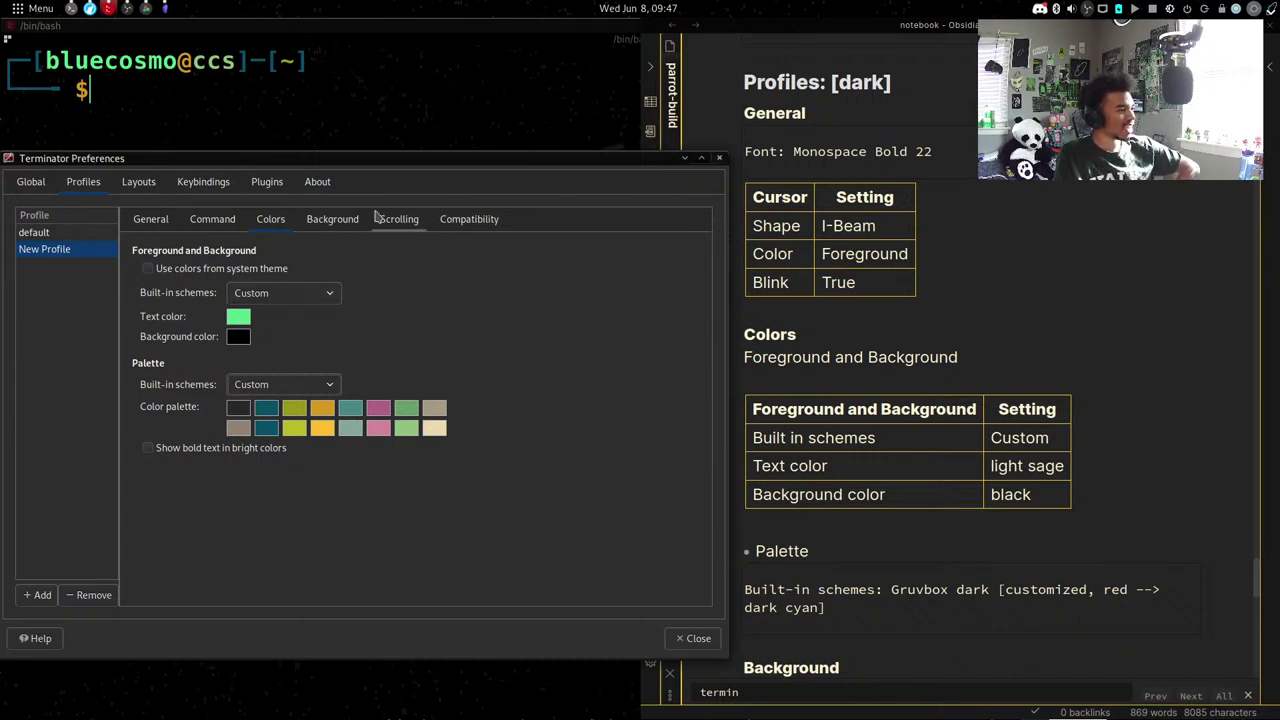
Check New Profile's background and general settings and rename the profile as dark.
click(337, 222)
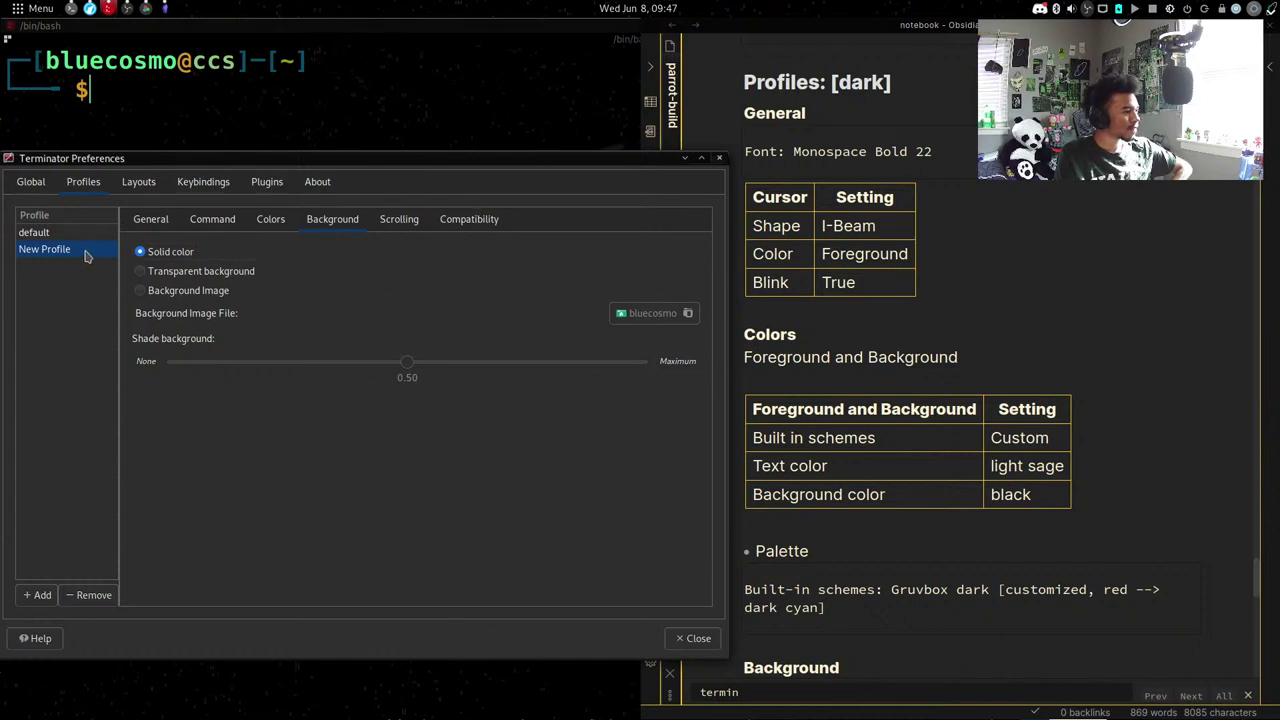
click(145, 222)
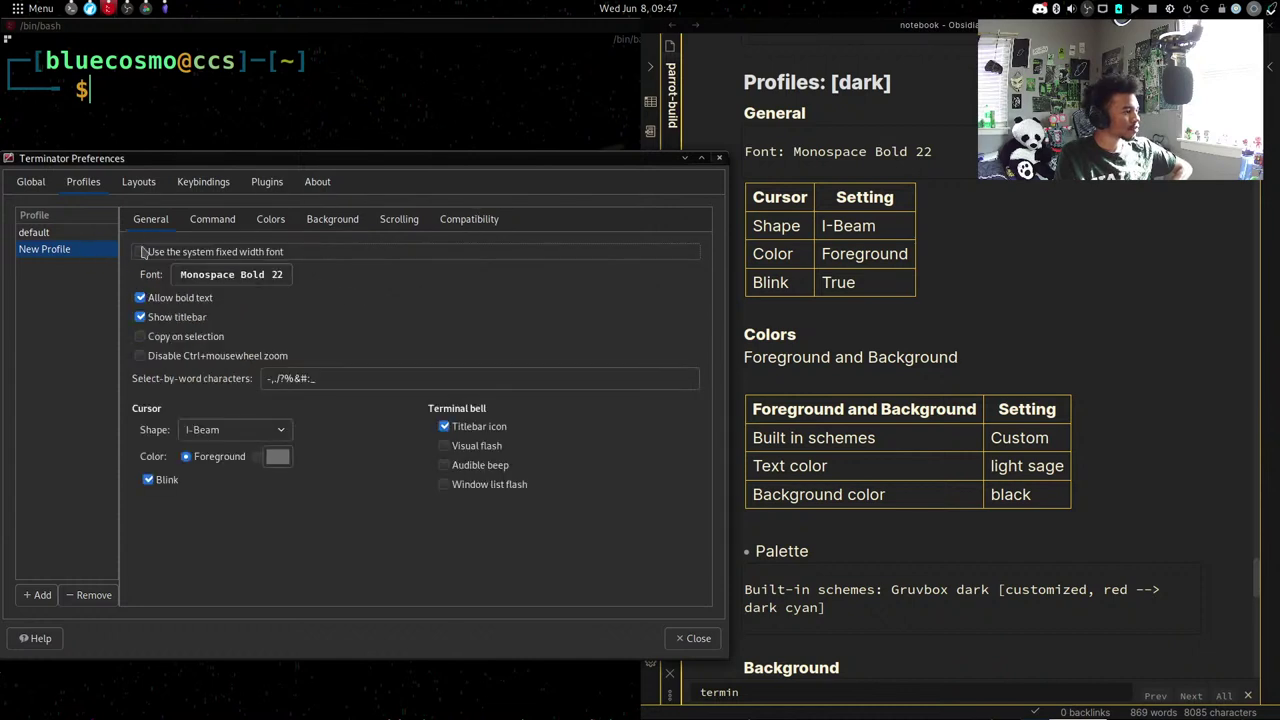
click(57, 251)
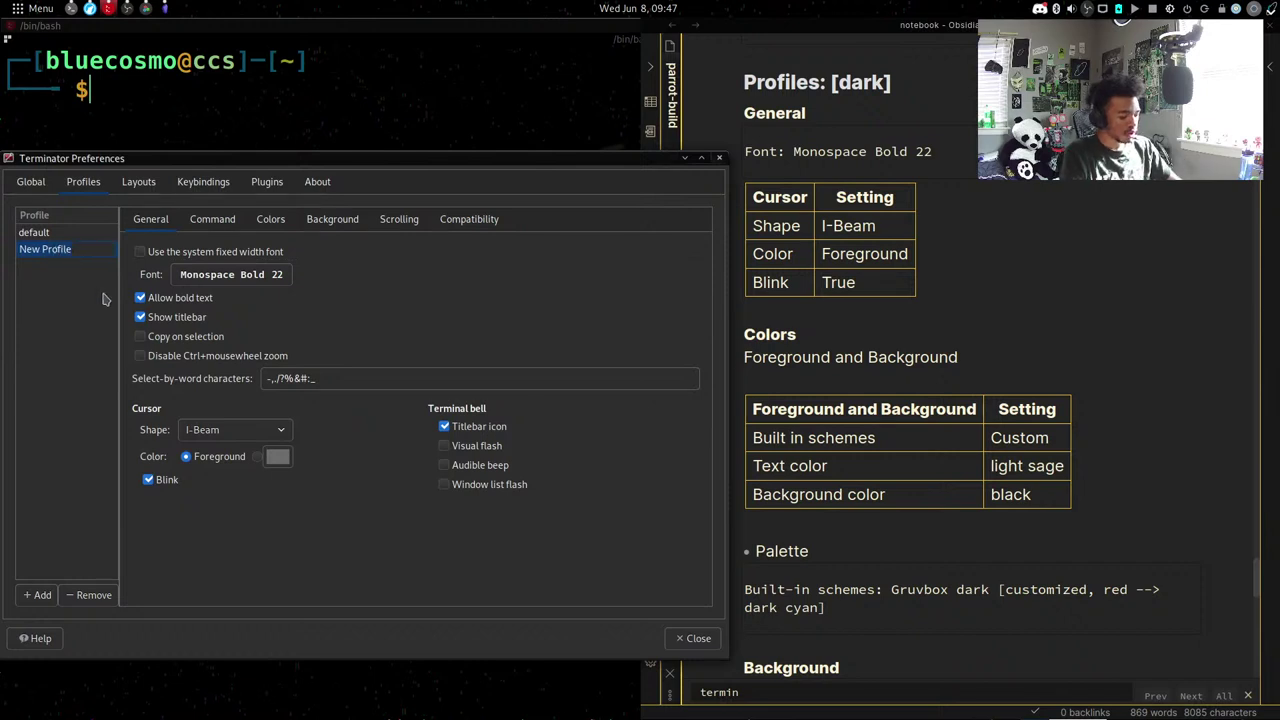
text(dark)
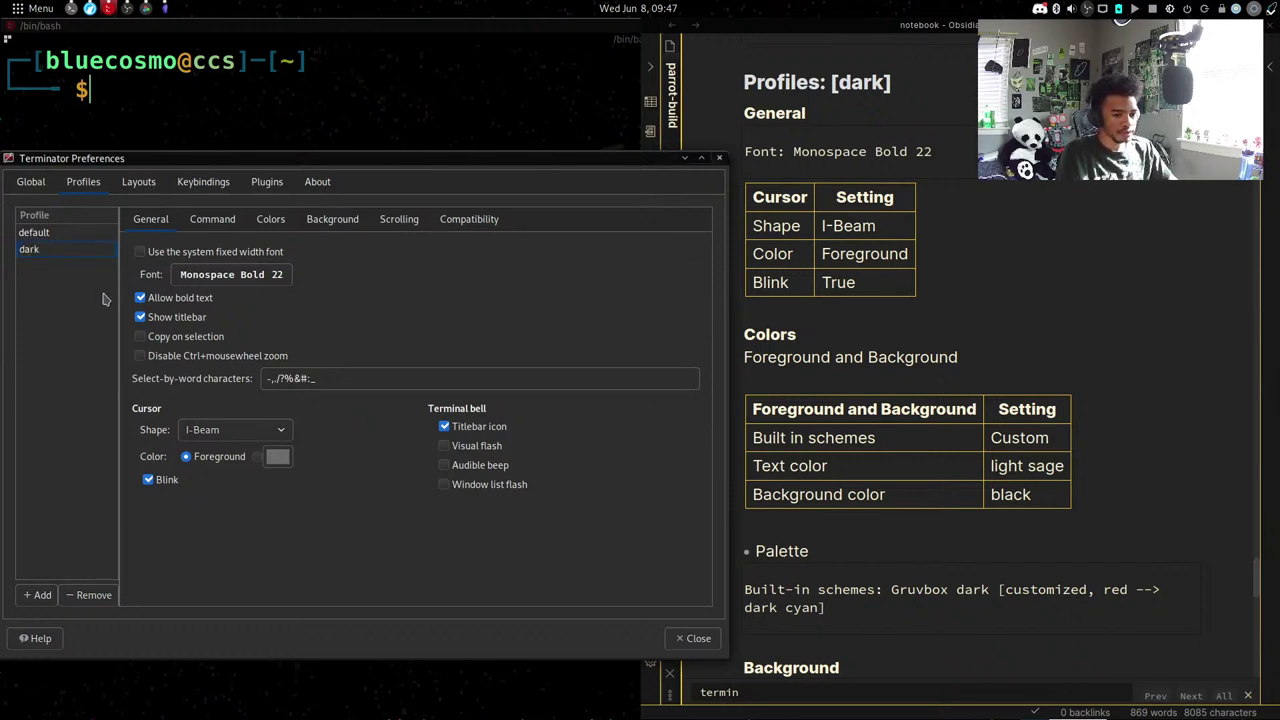
key(Return)
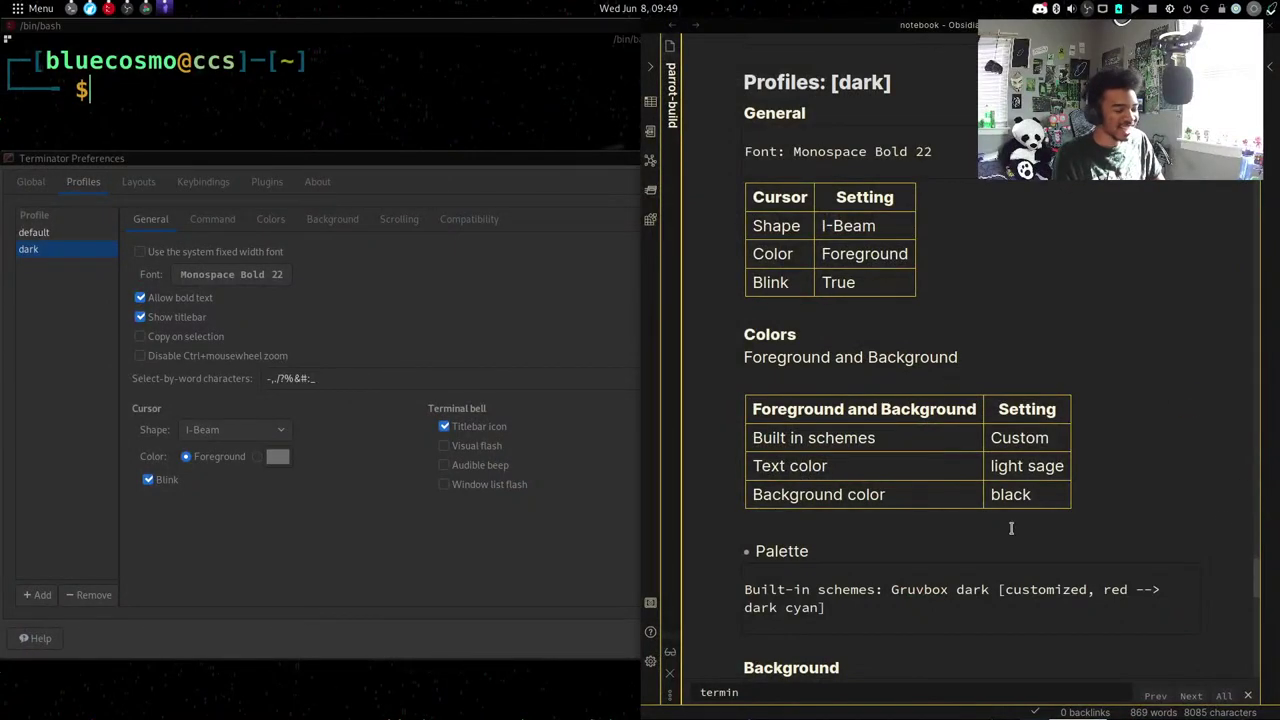
Check the dark profile's compatibility settings and set its scrollbar to Disabled.
click(374, 506)
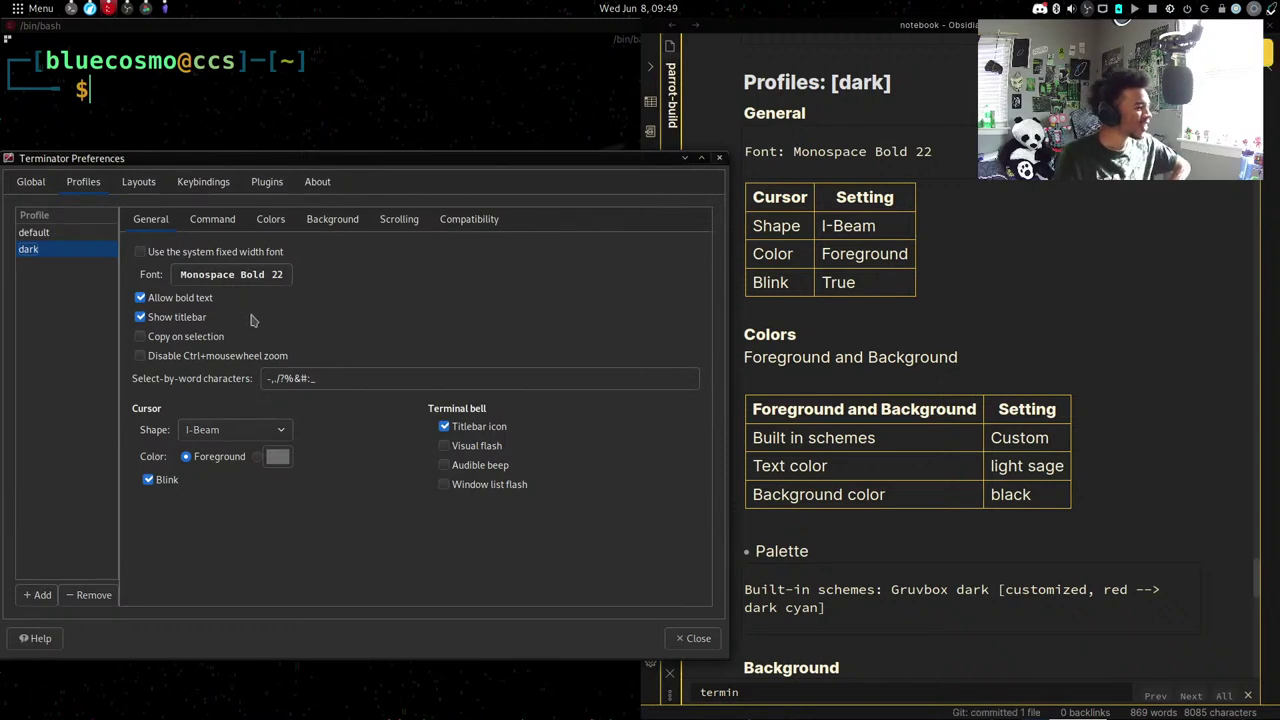
click(458, 222)
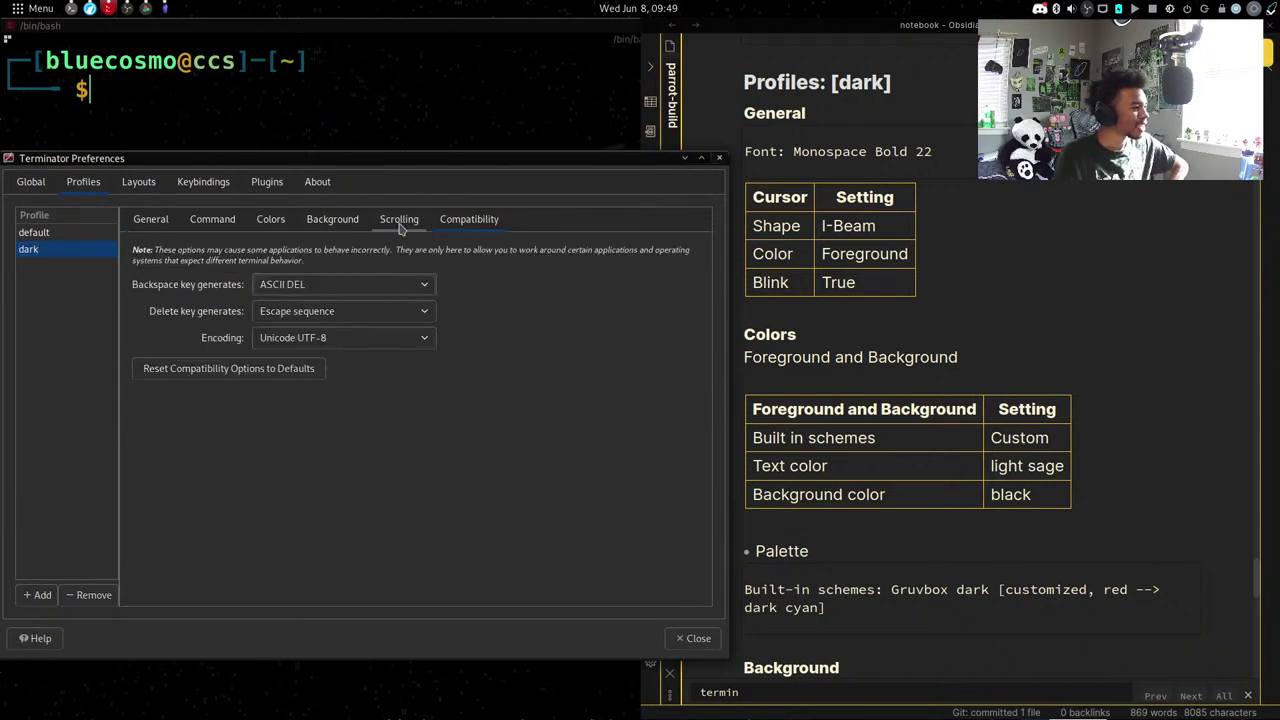
click(399, 222)
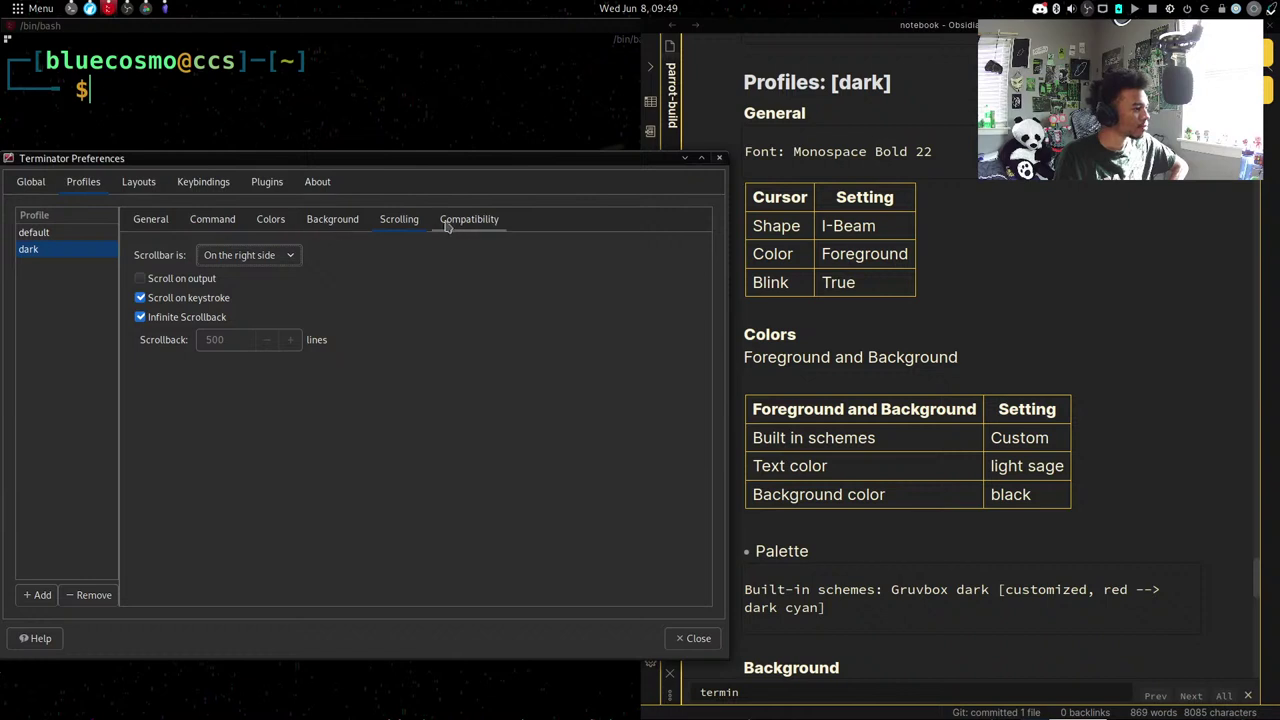
click(447, 224)
click(395, 221)
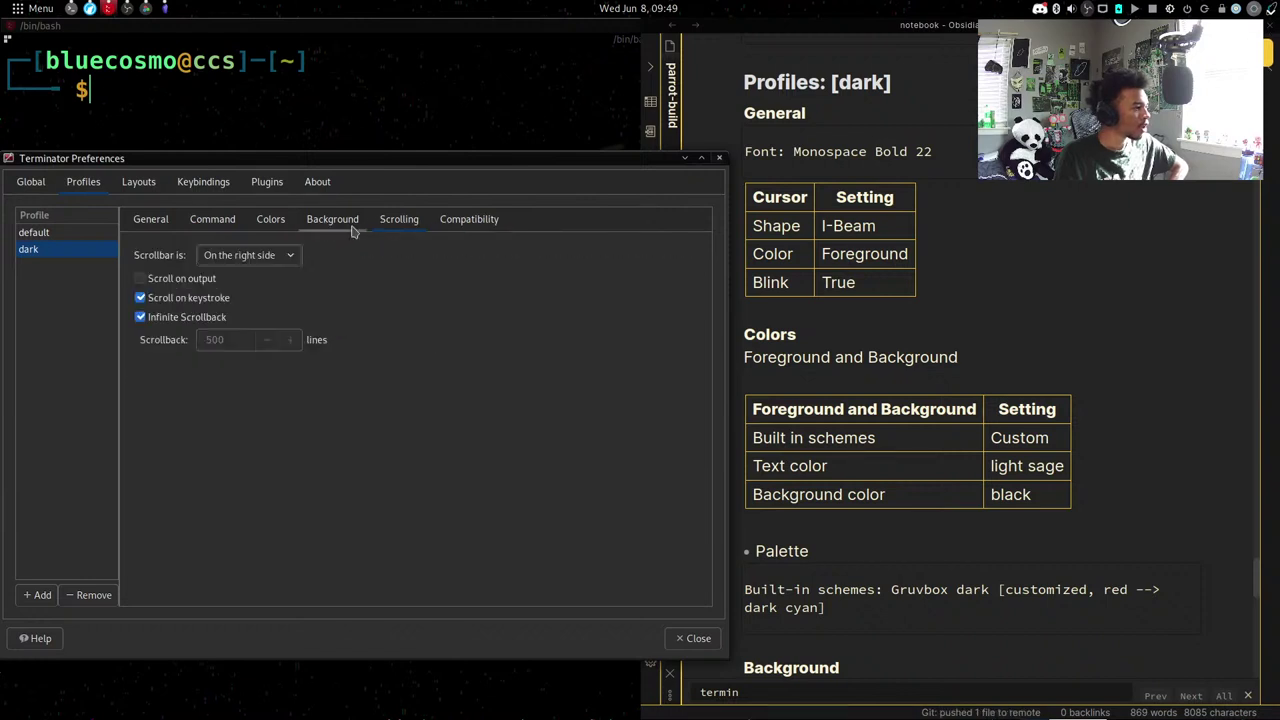
click(268, 256)
click(262, 278)
Set the default profile's scrollbar to Disabled.
click(75, 234)
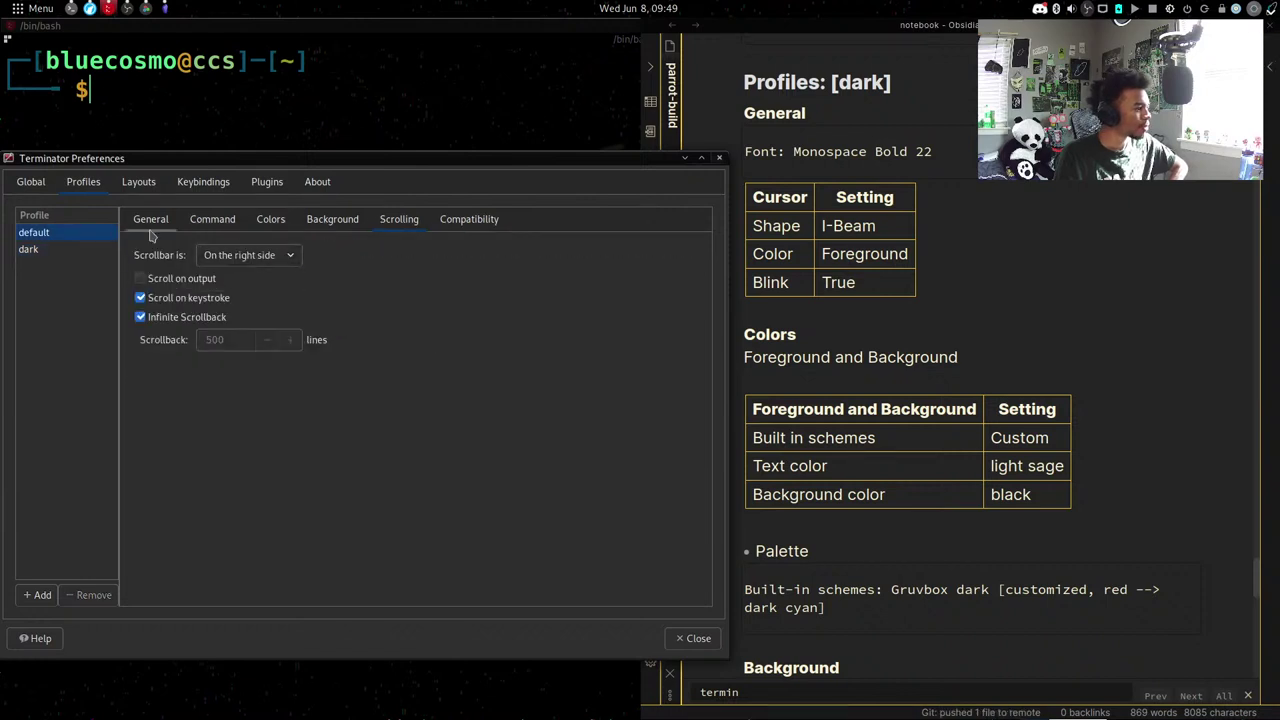
click(237, 257)
click(242, 256)
click(245, 257)
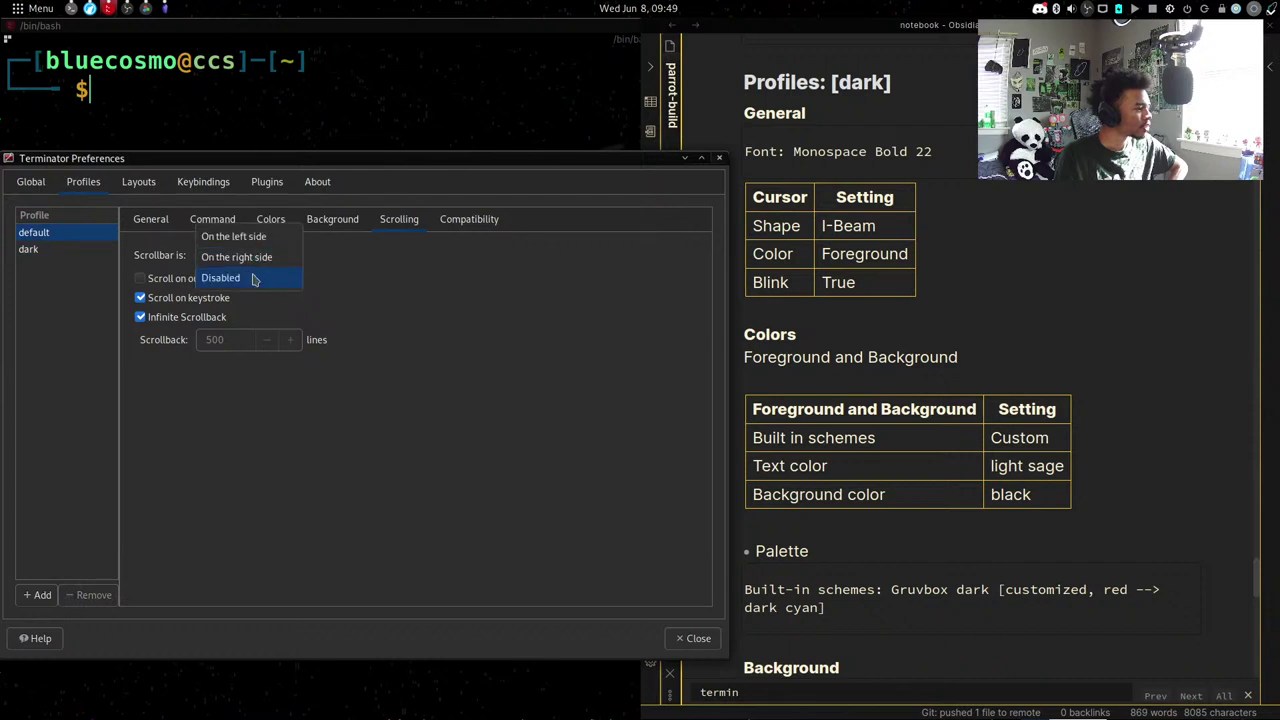
click(254, 277)
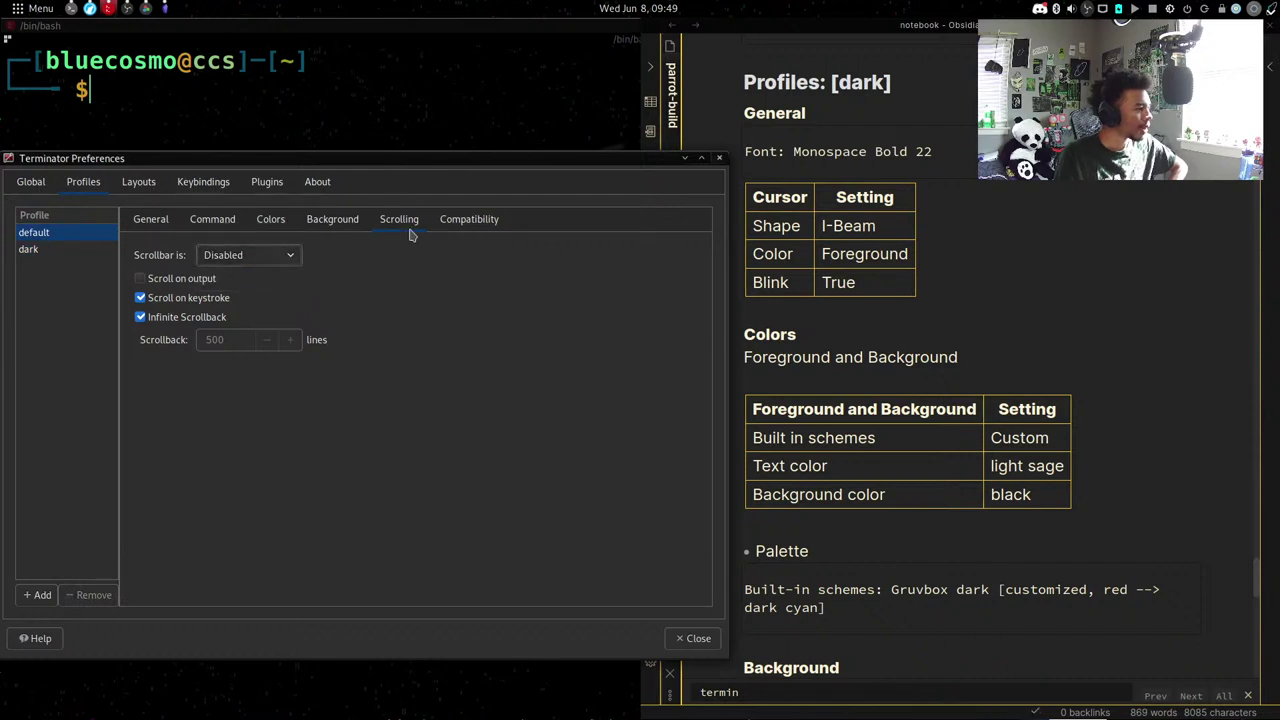
Check the dark profile's compatibility and scrolling settings and close the Terminator preferences.
click(456, 228)
click(71, 254)
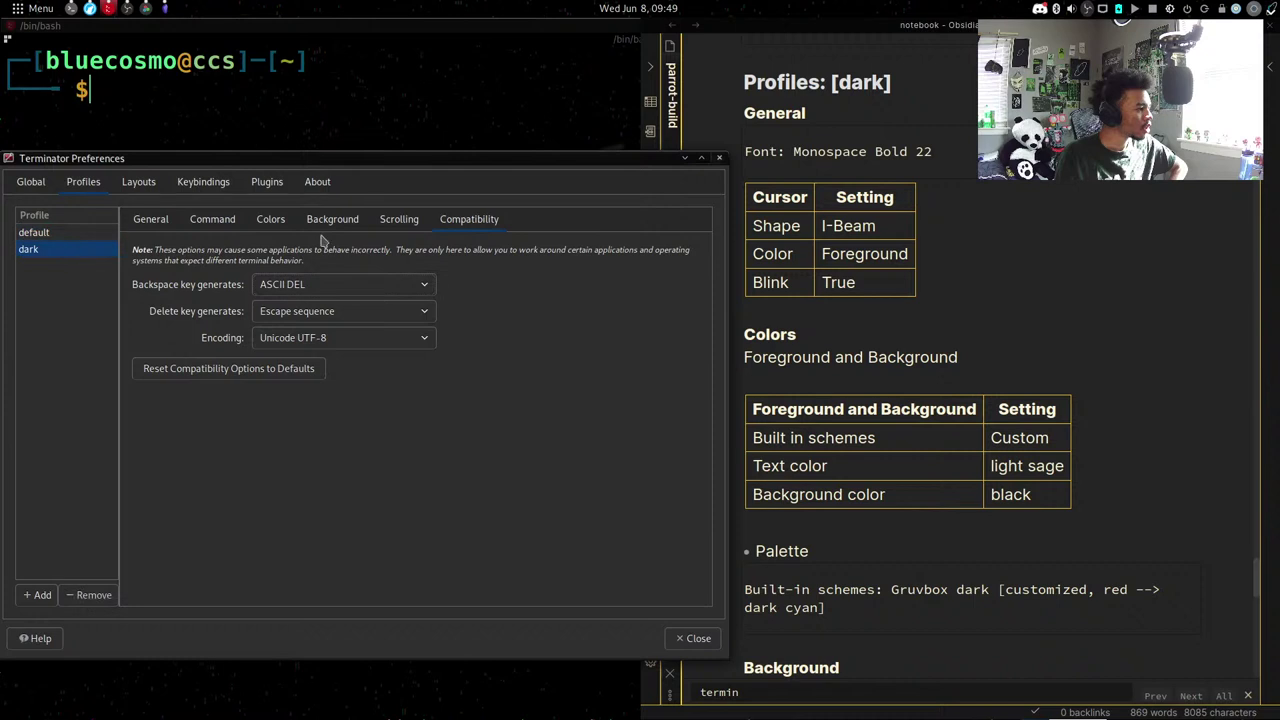
click(394, 224)
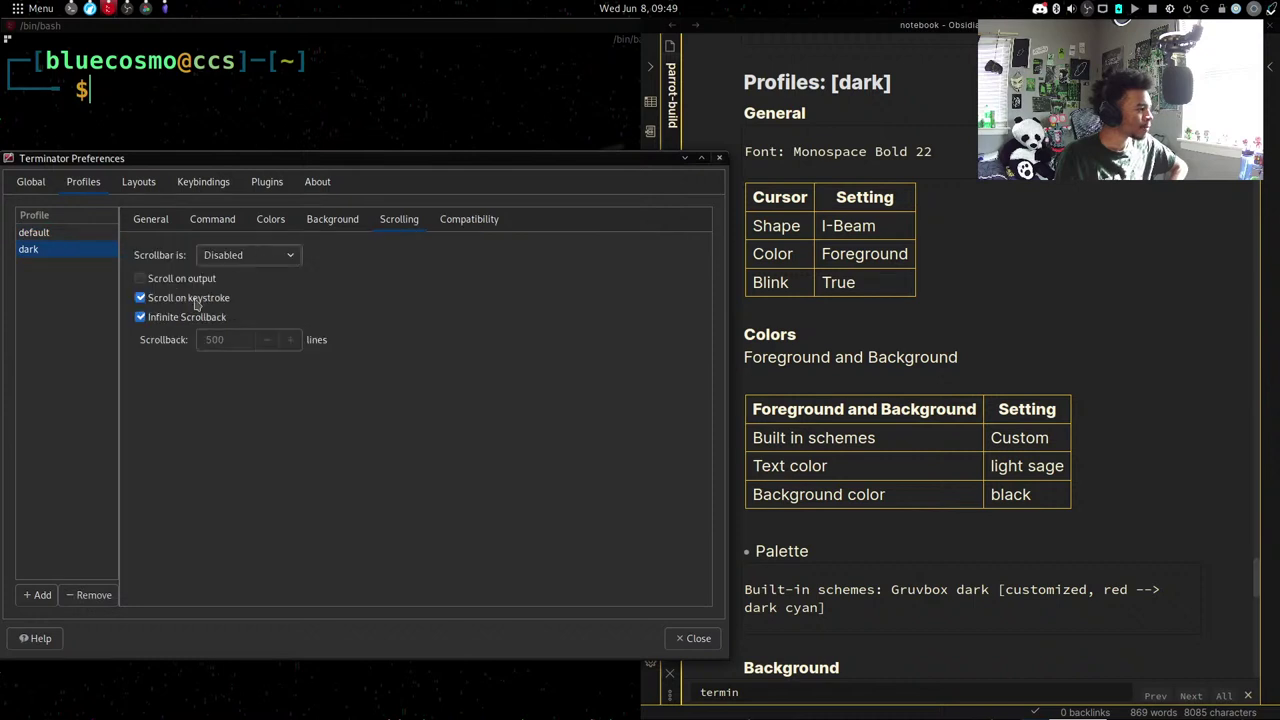
click(695, 638)
Try out the dark profile in the terminal and switch back to the Default profile.
right_click(317, 347)
mouse_move(365, 540)
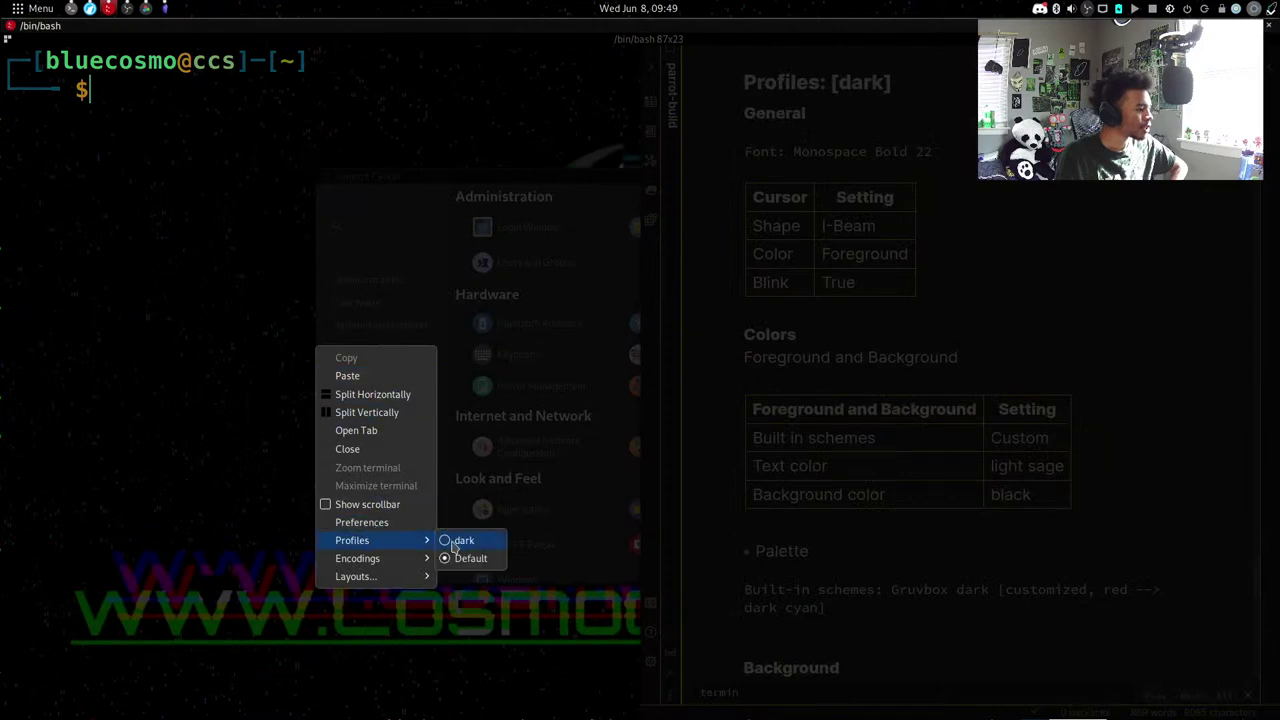
click(456, 545)
right_click(377, 331)
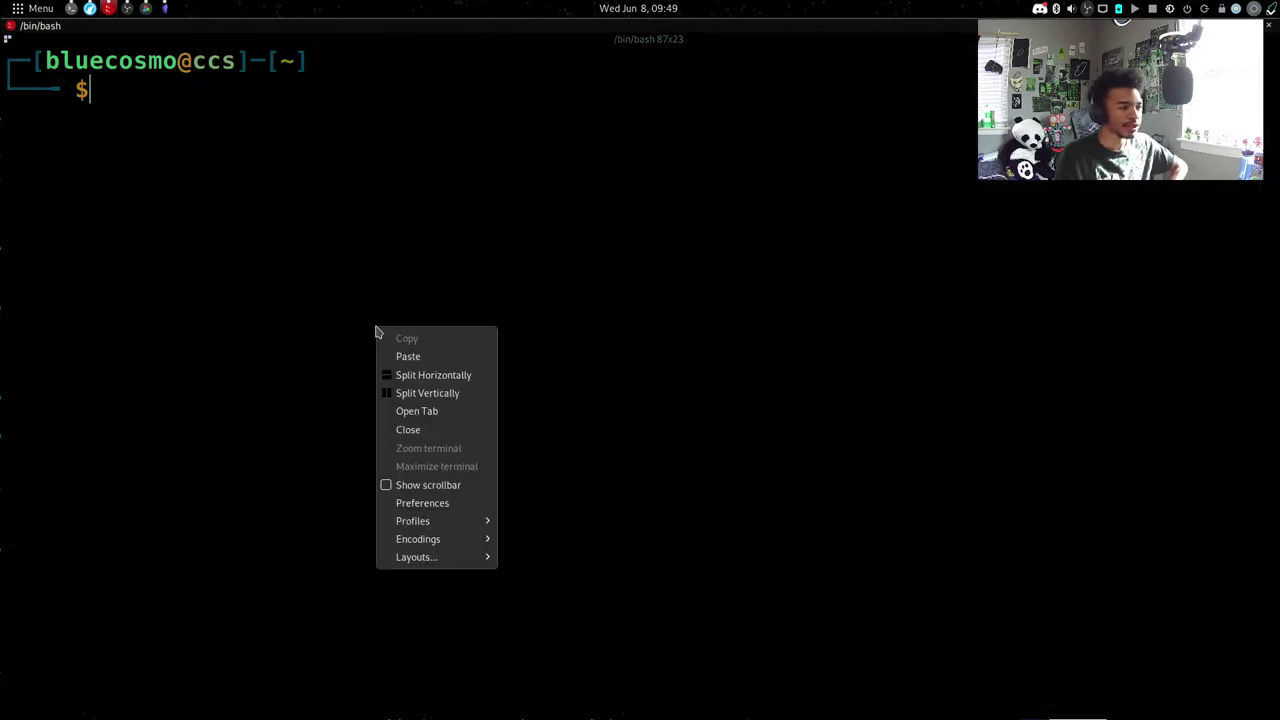
mouse_move(440, 522)
click(508, 537)
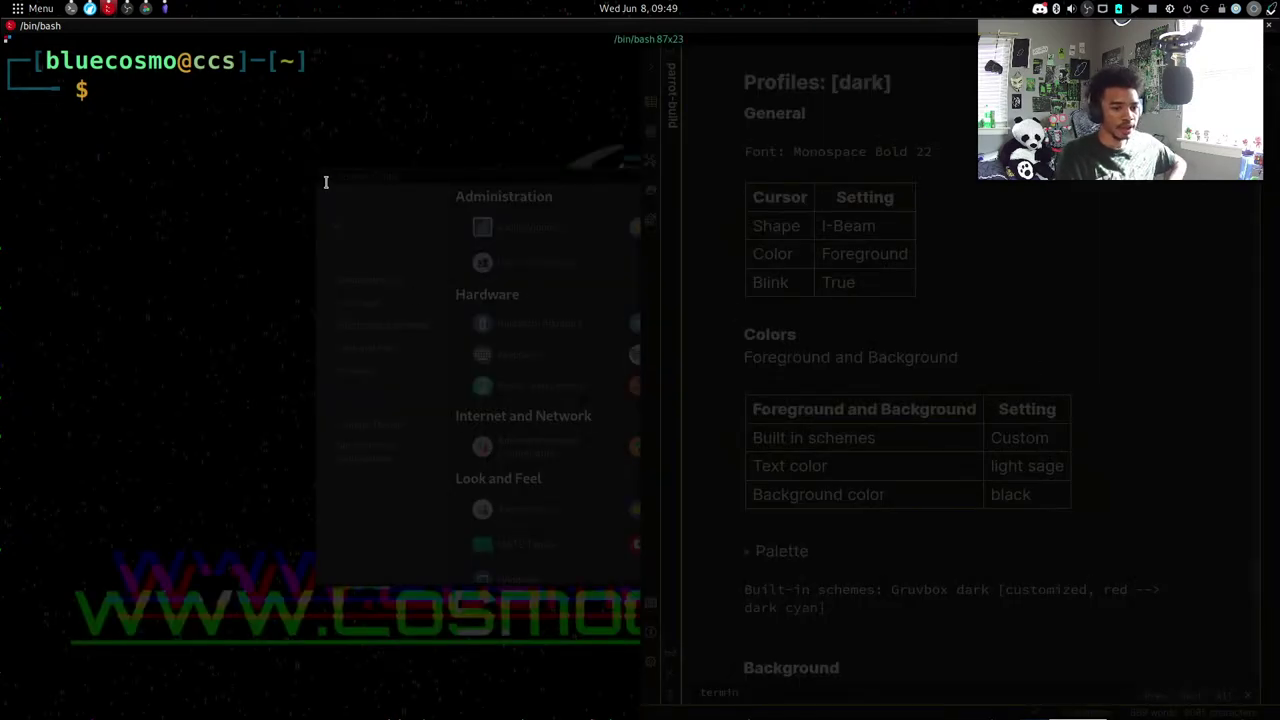
Switch to Obsidian, skim the rest of the parrot-build note and search the notebook for "#area #build".
key(alt+Tab)
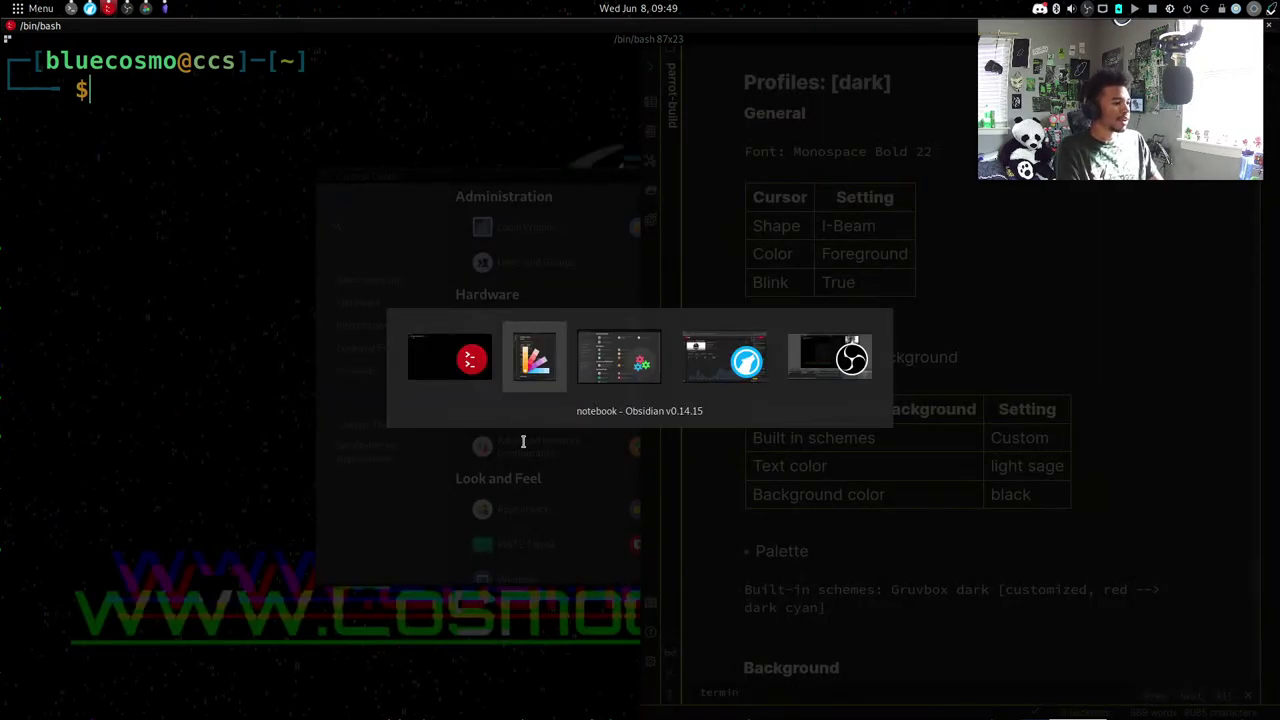
scroll(960, 186, down, 5)
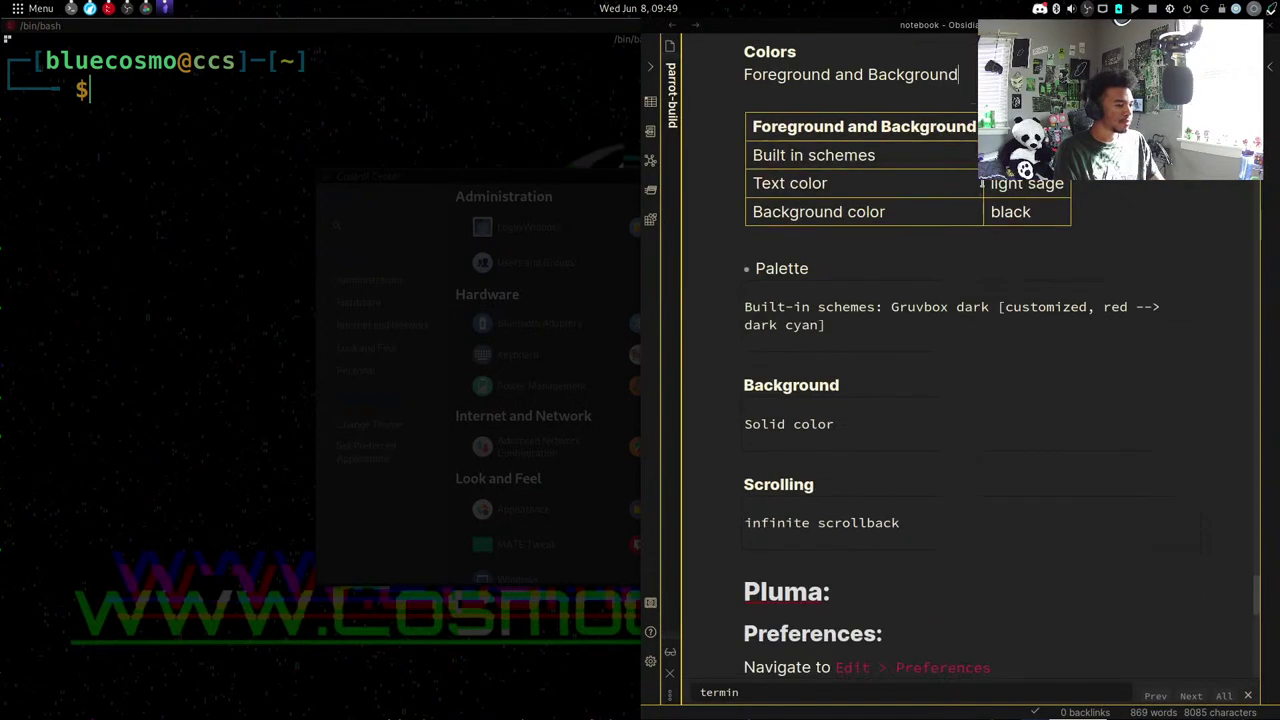
scroll(948, 184, down, 9)
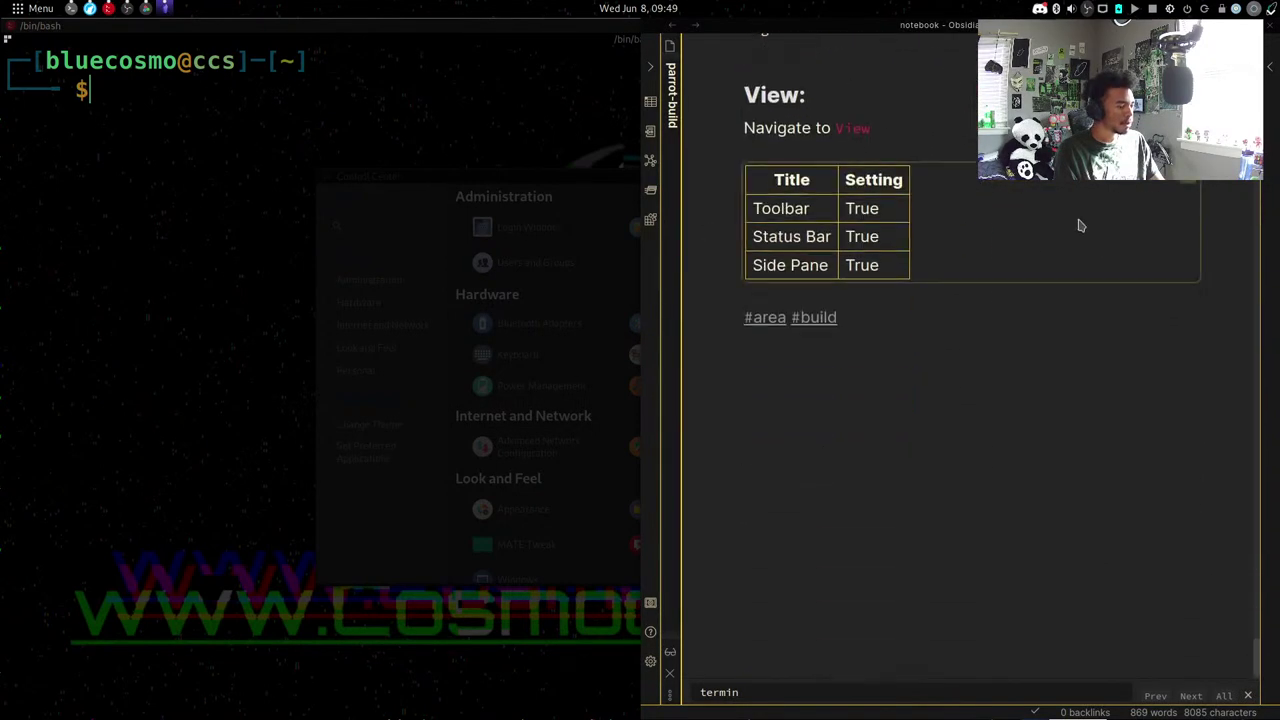
scroll(1077, 223, up, 4)
scroll(1071, 228, up, 15)
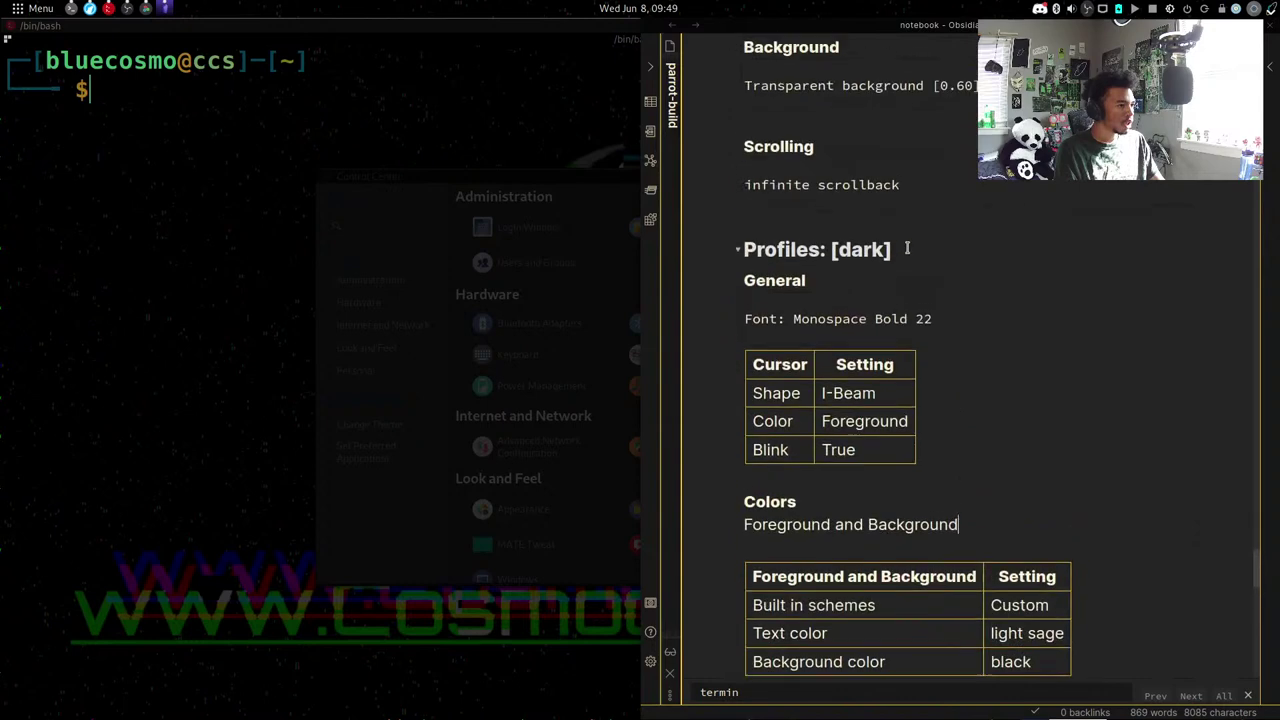
click(651, 63)
double_click(751, 127)
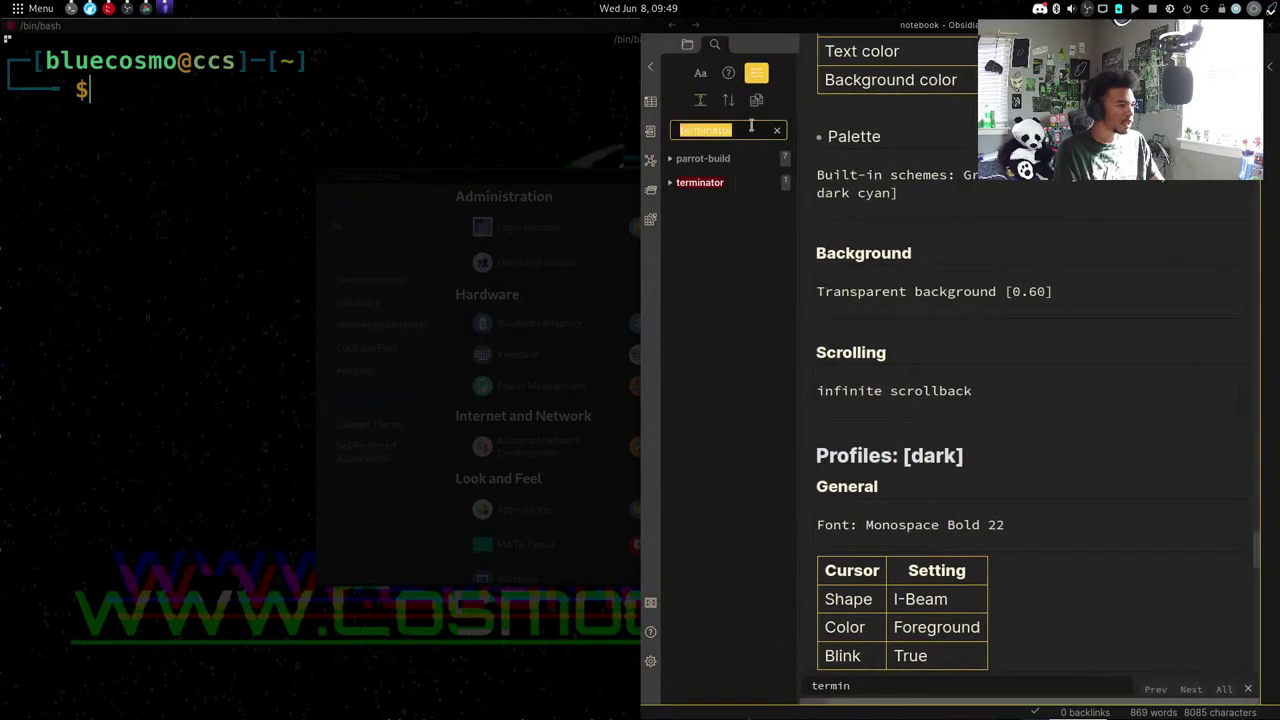
text(#area #)
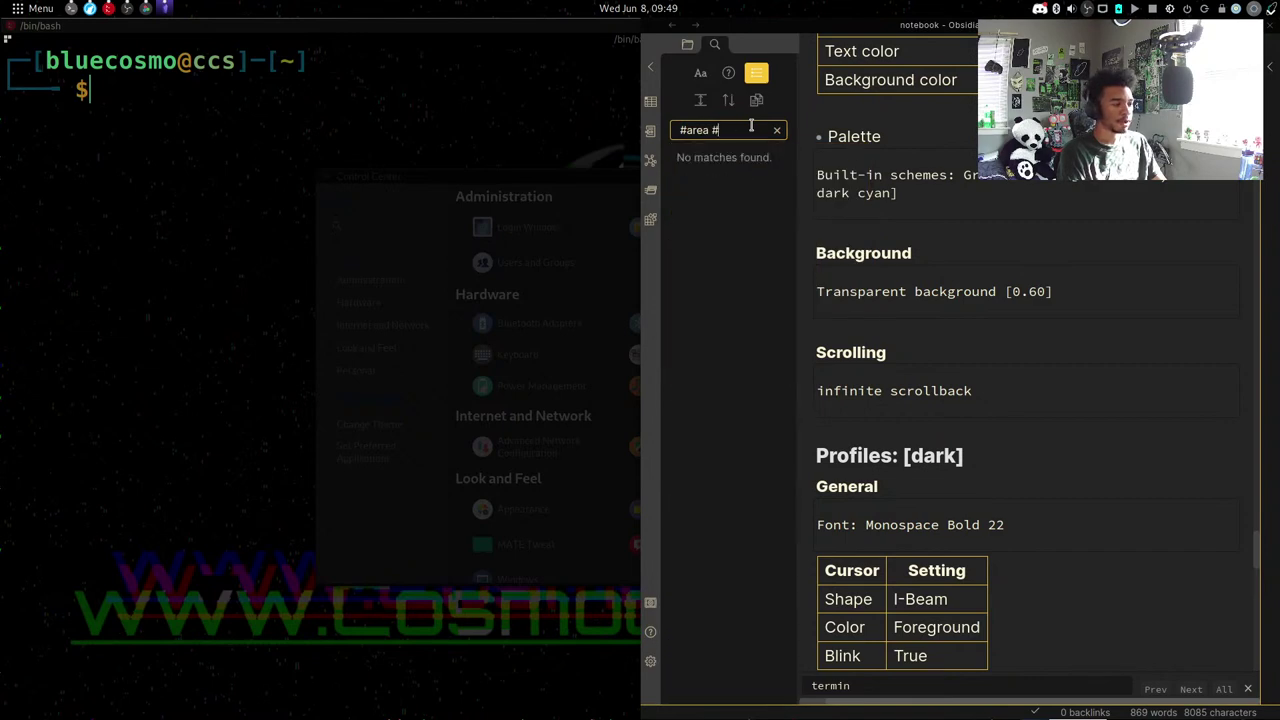
text(build)
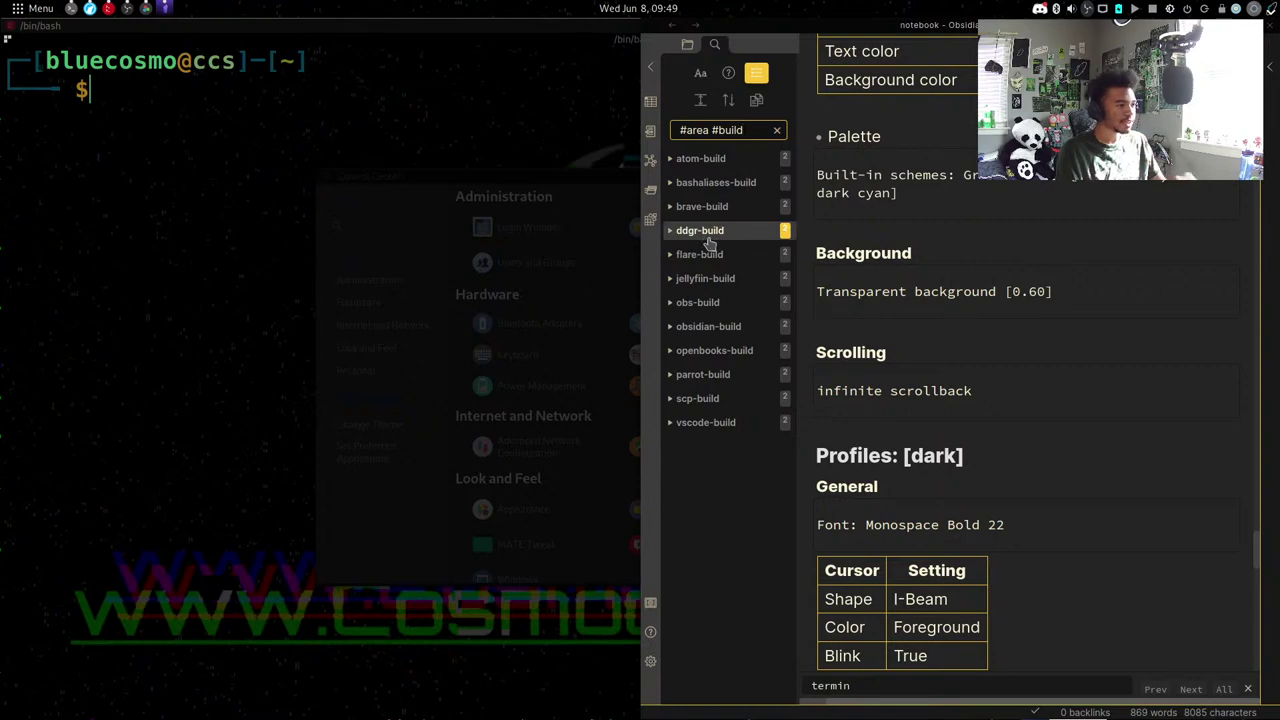
Run the web search "? tree" in the terminal and go through the results from the beginning.
click(541, 218)
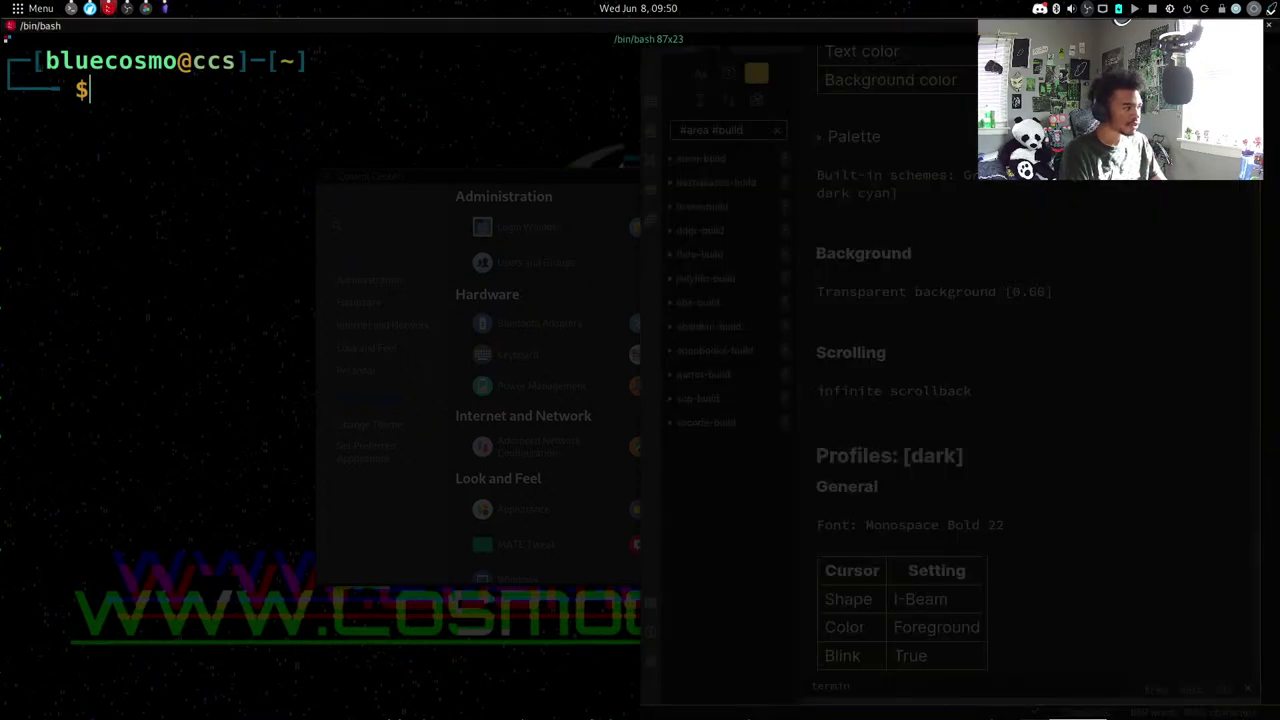
text(? ter)
key(BackSpace)
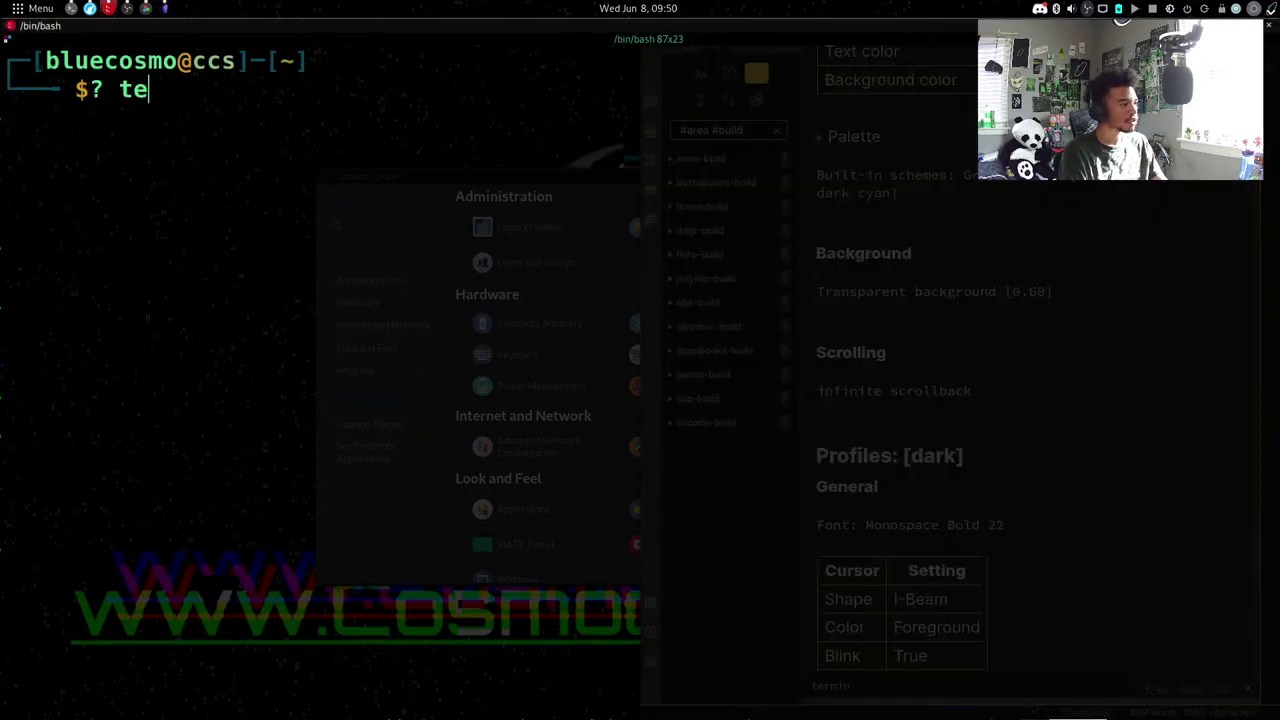
key(BackSpace)
text(ree)
key(Return)
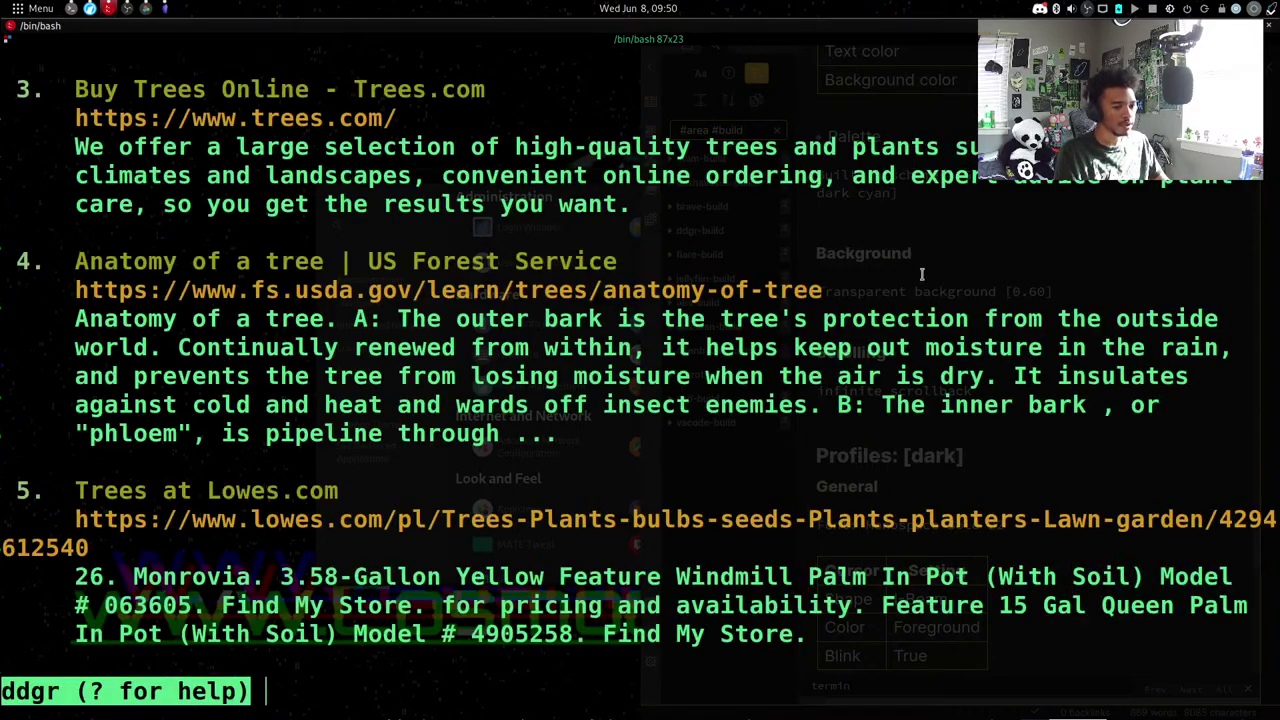
scroll(667, 355, up, 6)
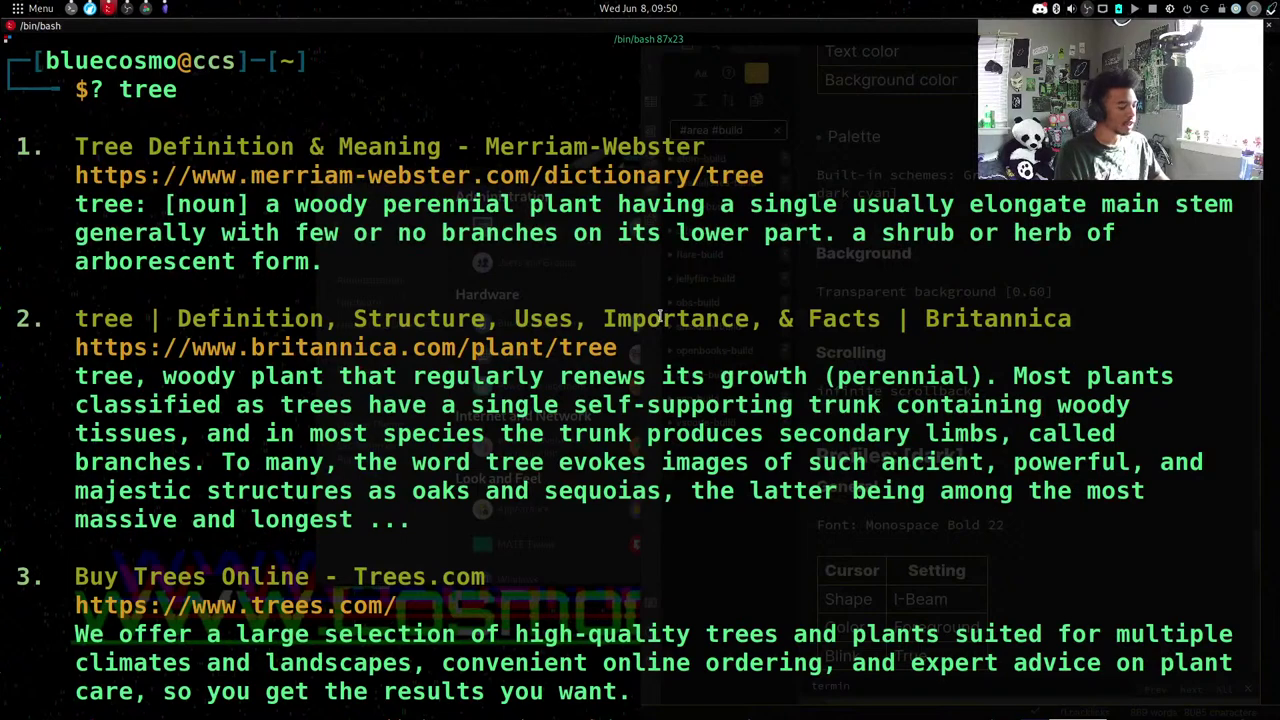
Open search results 1 and 3 from ddgr in the web browser.
text(o)
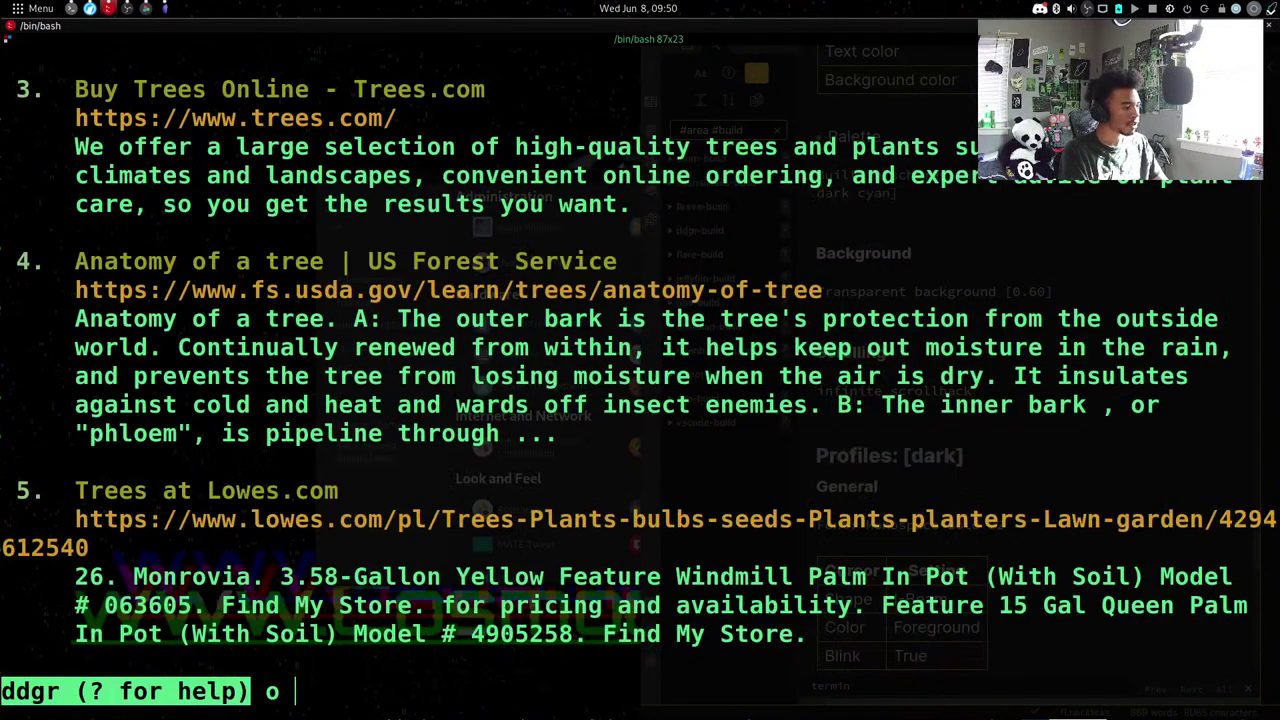
text( 1 3)
key(Return)
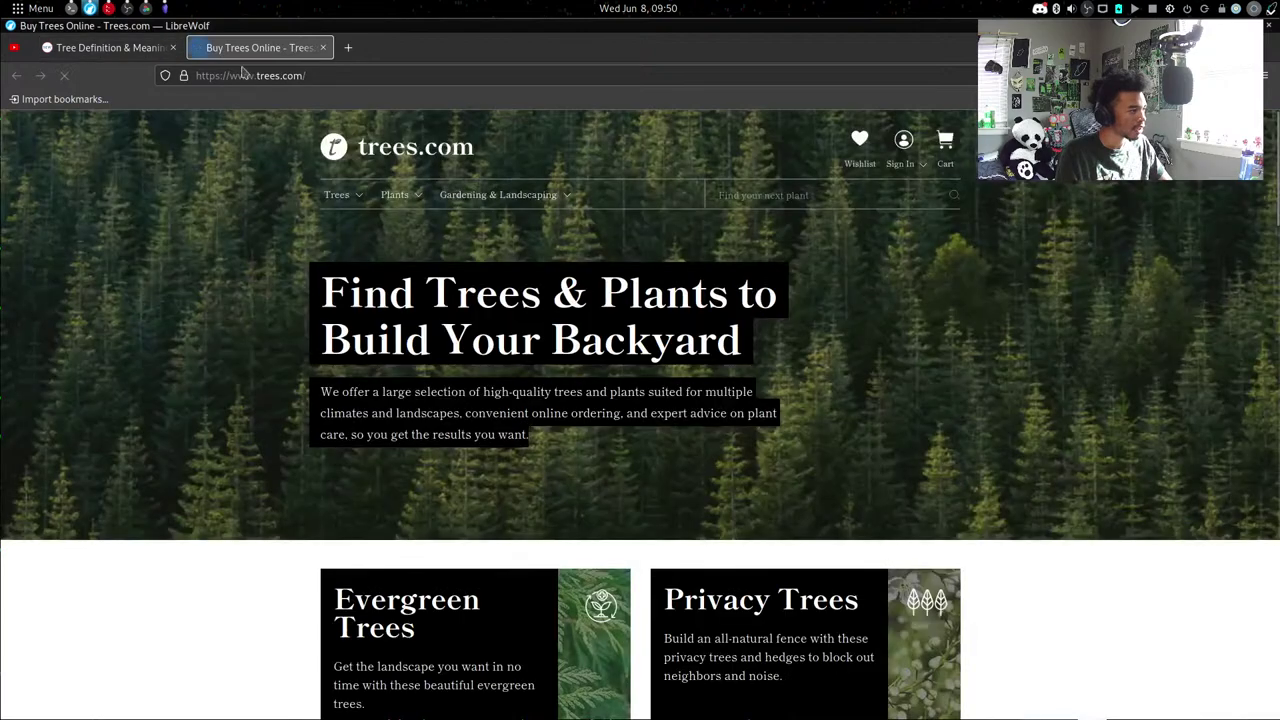
Close the two opened tree result pages and return to the ddgr results in the terminal.
click(173, 47)
key(ctrl+w)
key(alt+Tab)
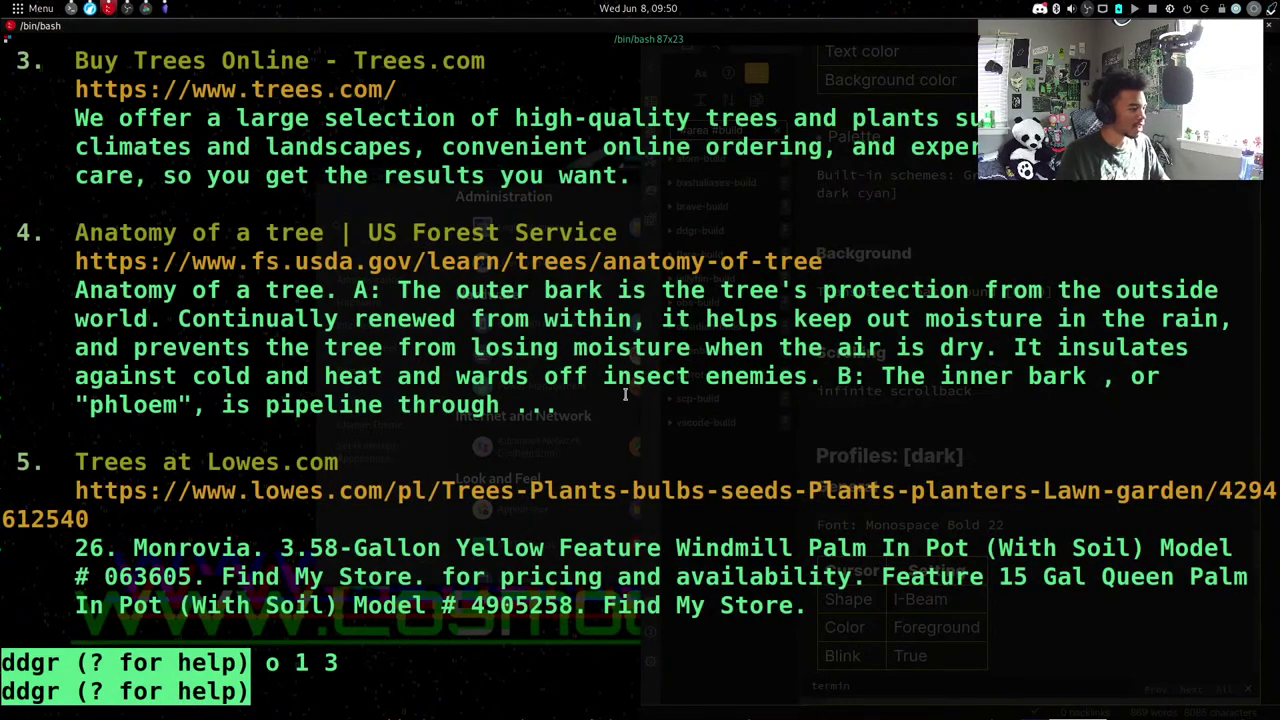
scroll(388, 308, up, 6)
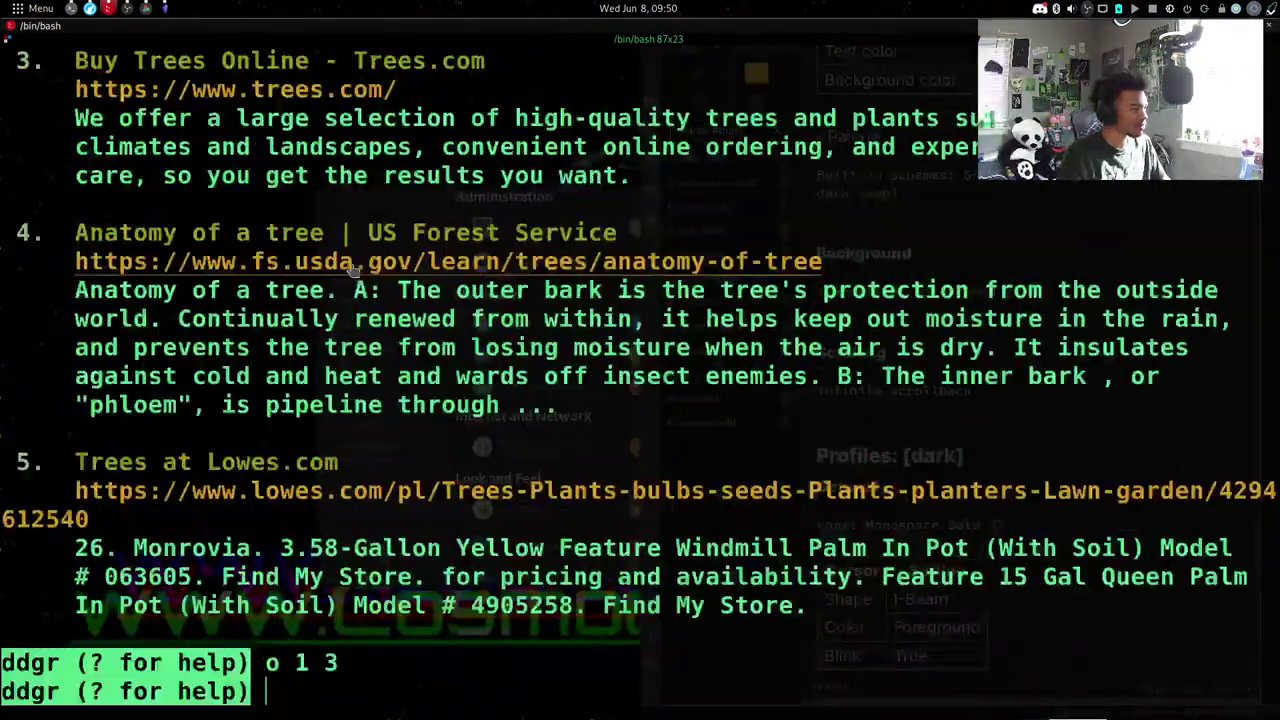
scroll(390, 300, down, 6)
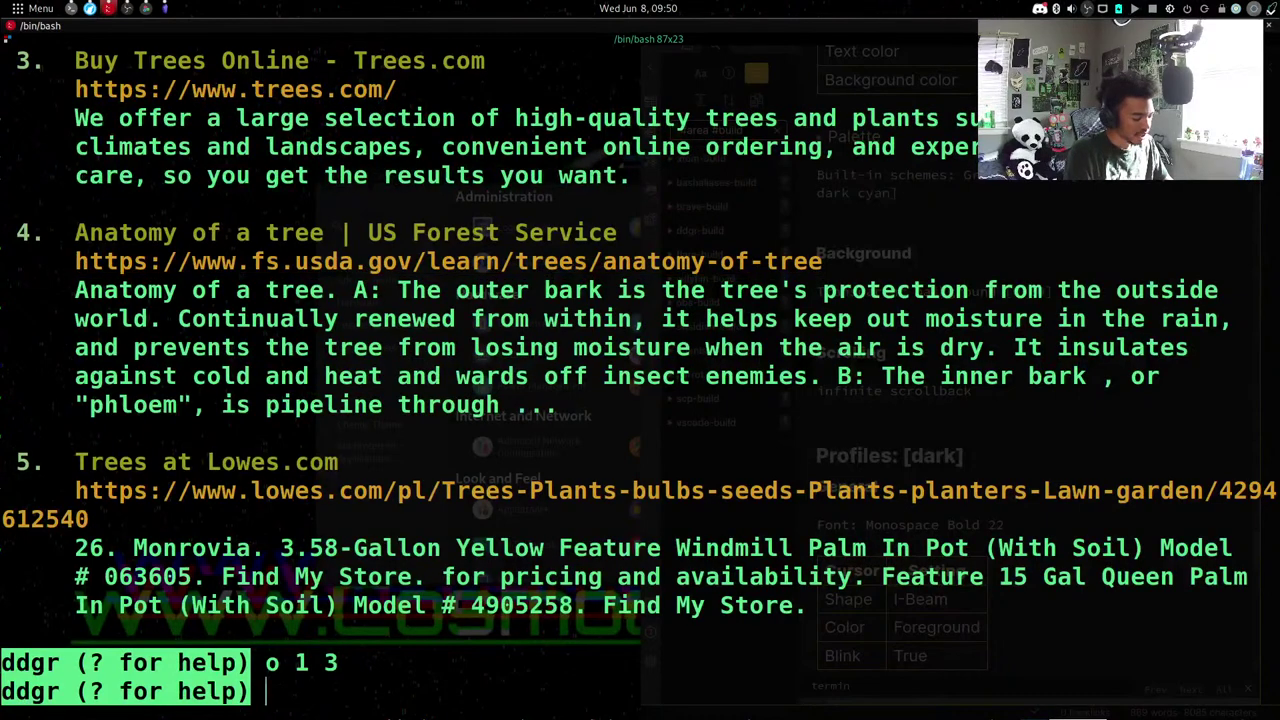
Quit ddgr and clear the terminal screen.
text(q)
key(Return)
key(ctrl+l)
Switch to the Control Center, look at the Time and Date settings and close them.
key(alt+Tab)
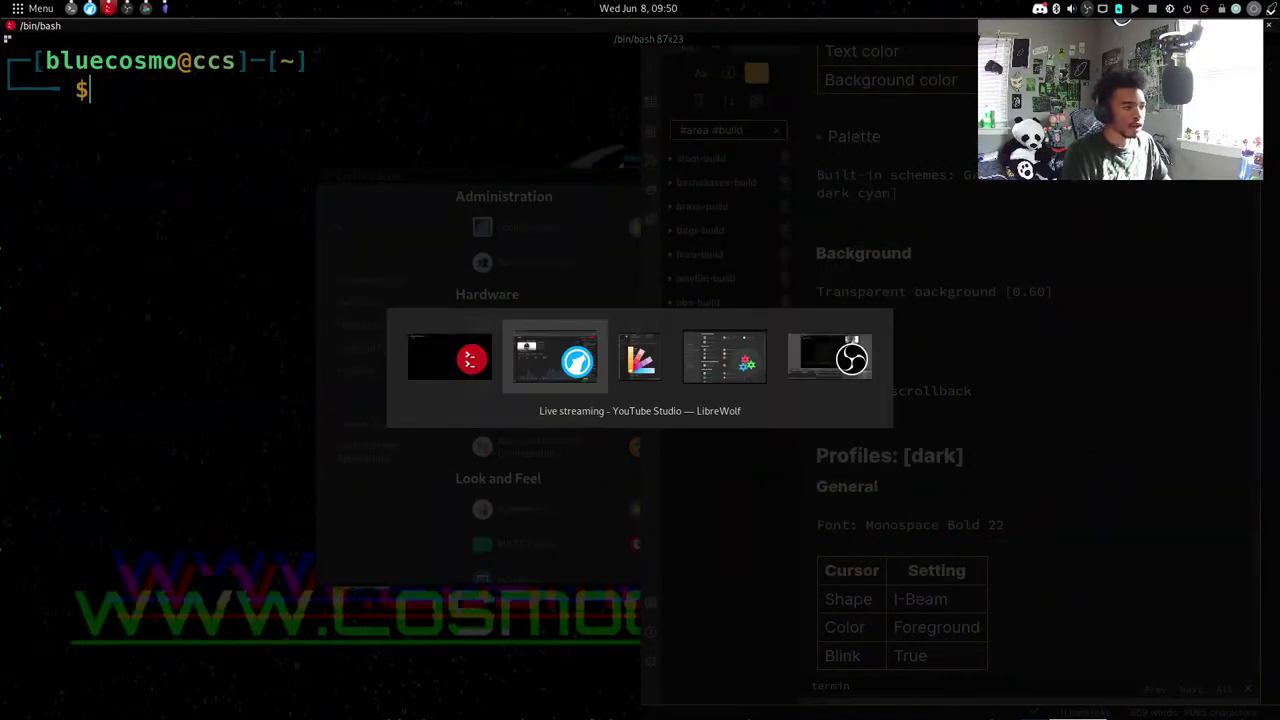
key(alt+Tab)
key(alt+Tab)
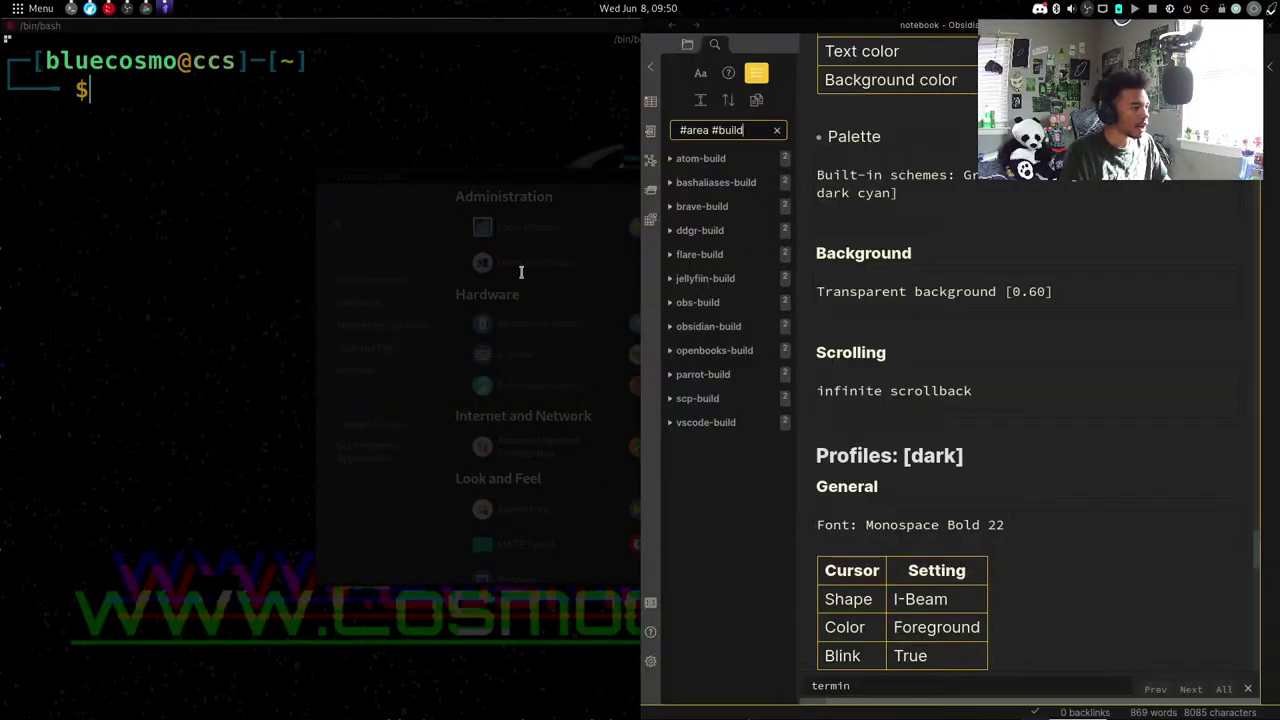
key(alt+Tab)
key(alt+Tab)
key(alt+Tab)
key(alt+Tab)
key(alt+Tab)
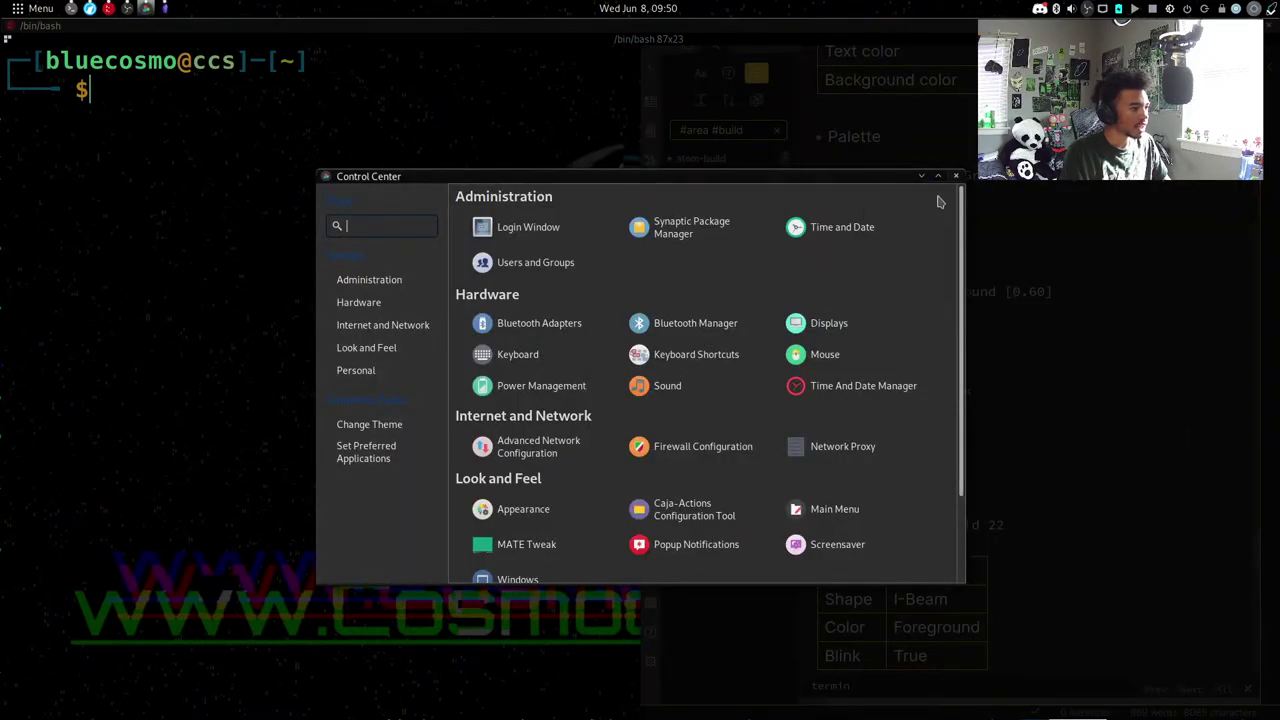
click(883, 235)
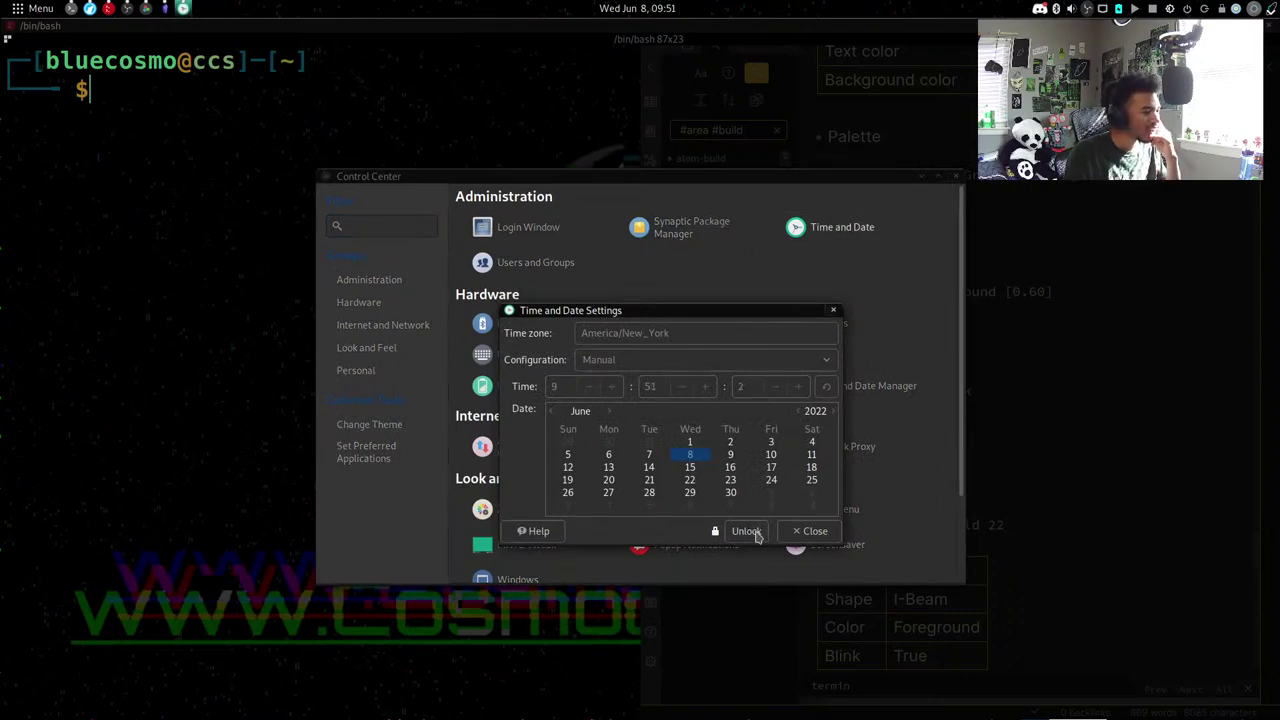
click(806, 531)
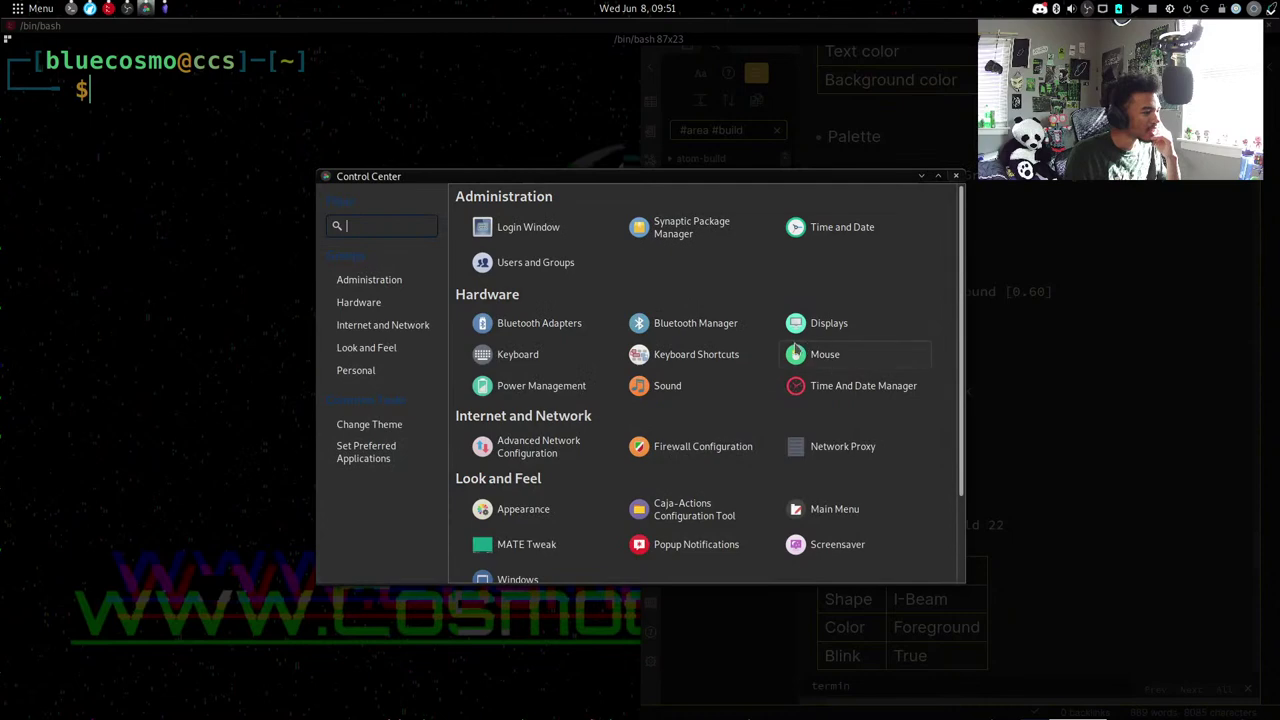
Unlock the Time and Date Manager with the account password and switch on NTP sync.
click(837, 385)
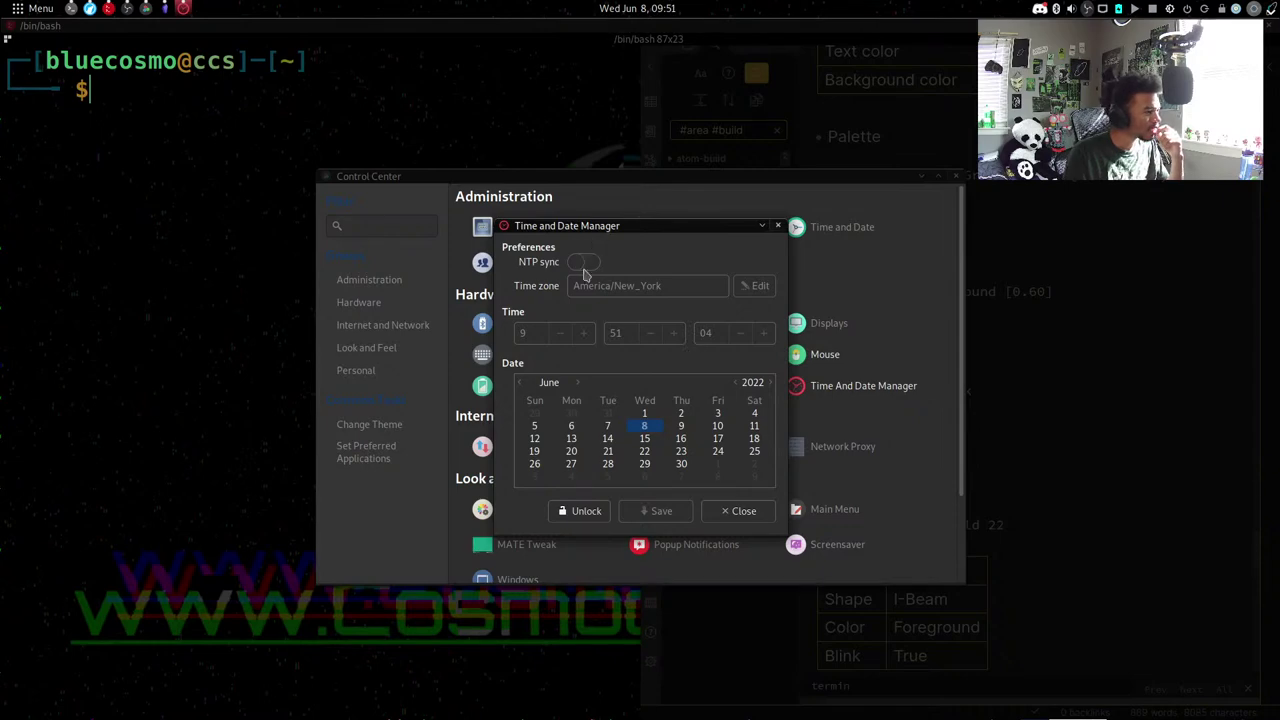
click(588, 512)
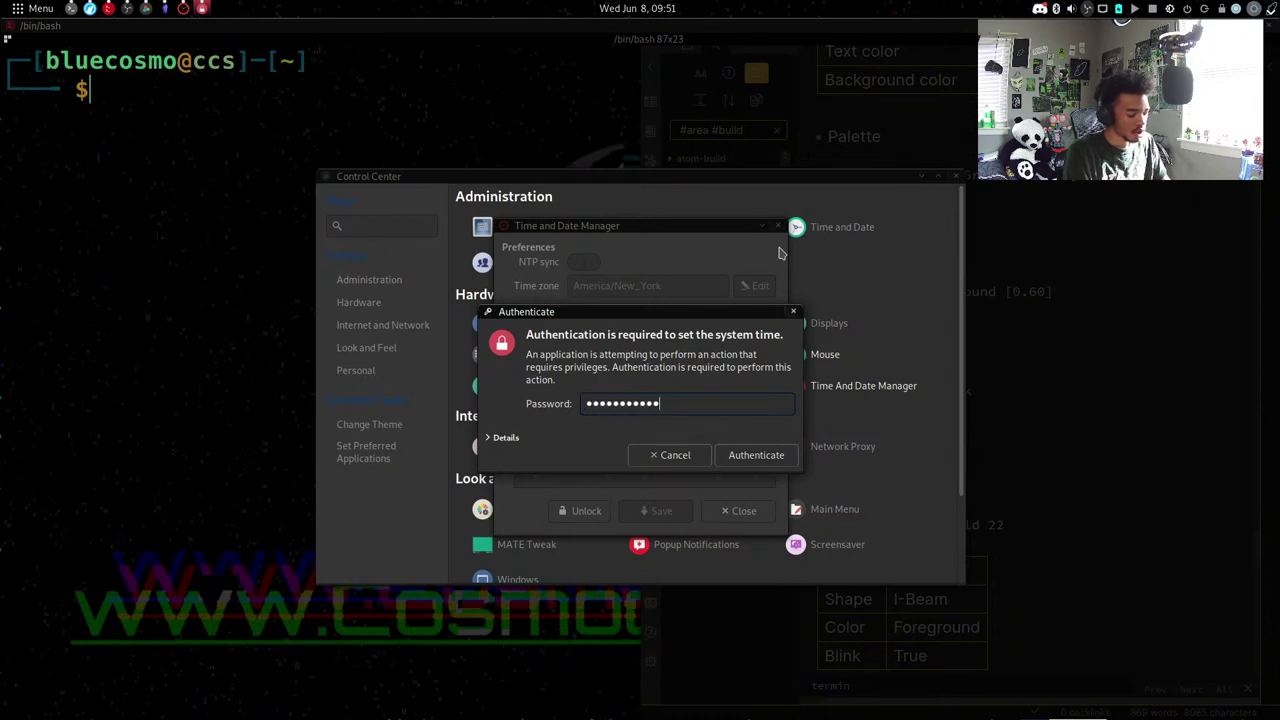
key(Return)
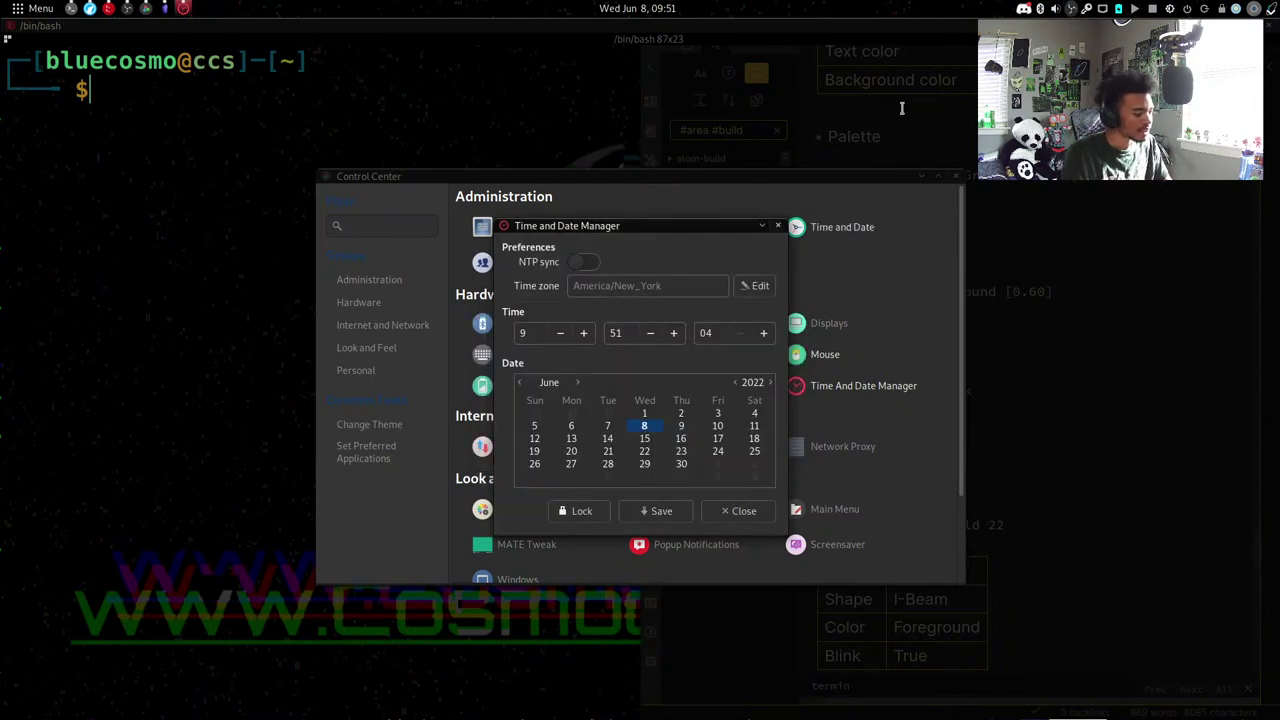
click(588, 263)
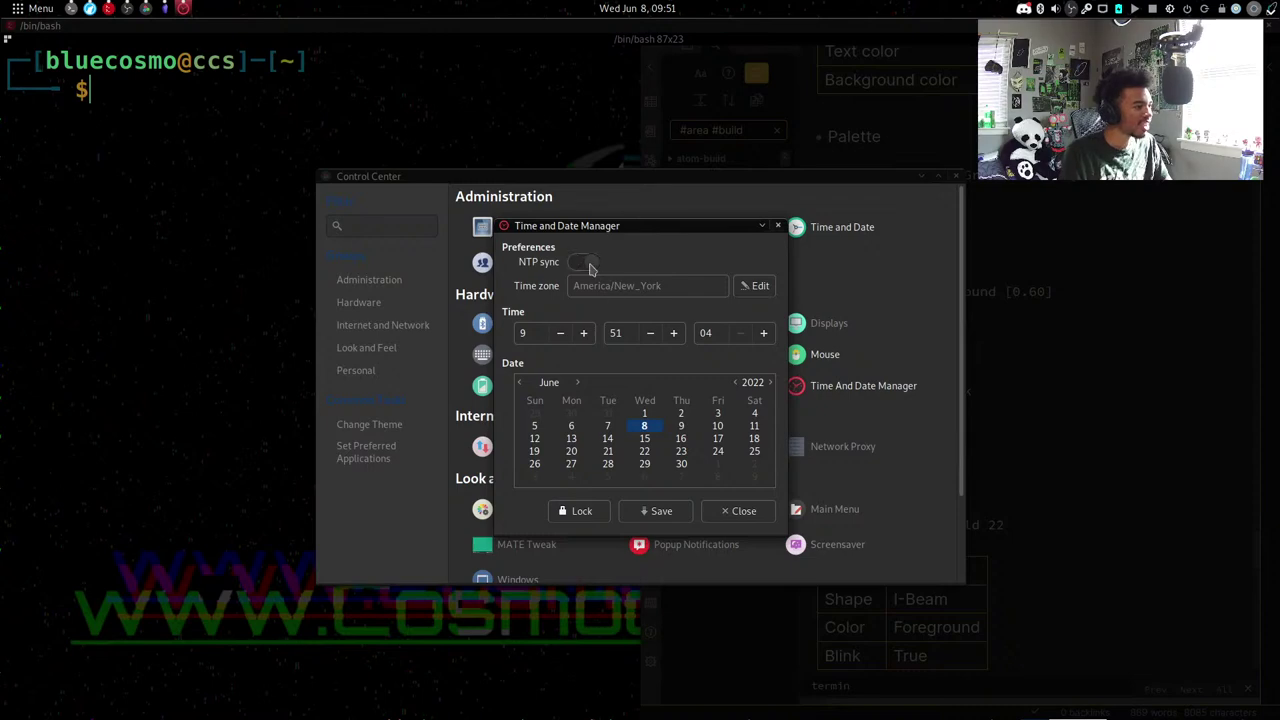